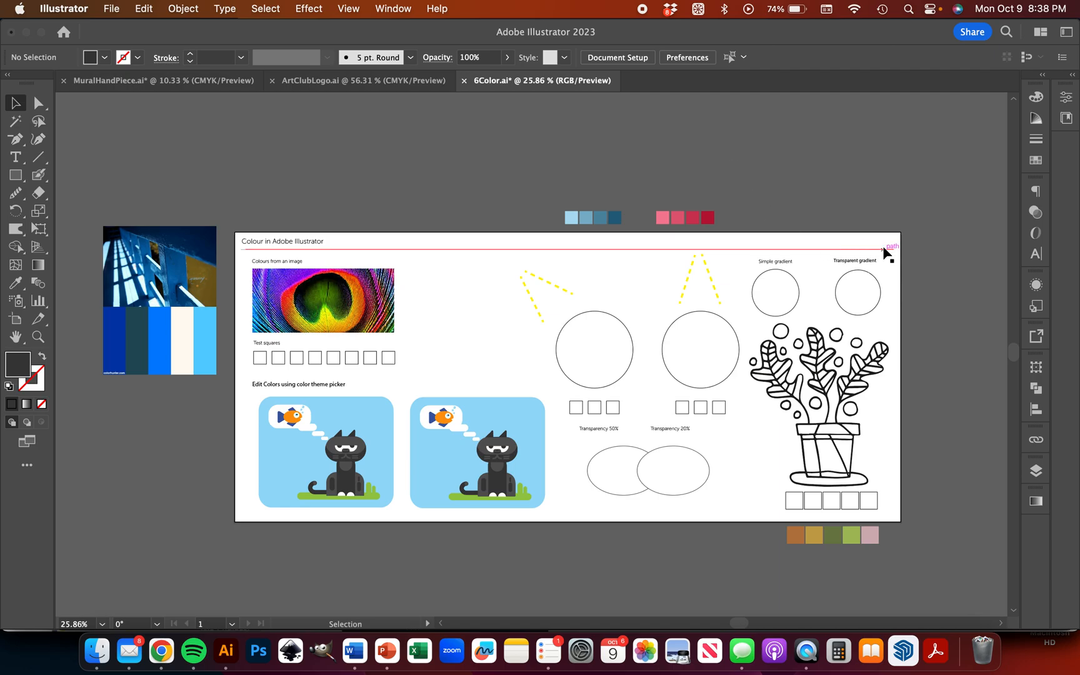
# Step: Lock the TEXT layer so that its labels cannot be edited
pyautogui.click(1036, 470)
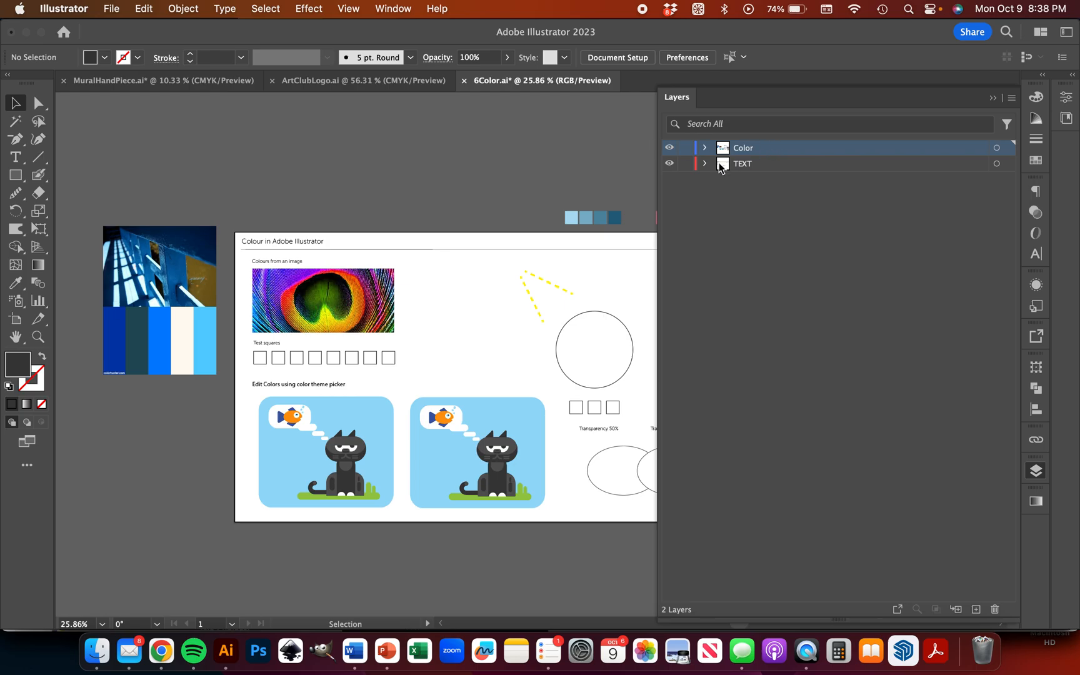
pyautogui.click(670, 165)
pyautogui.click(685, 165)
pyautogui.click(994, 99)
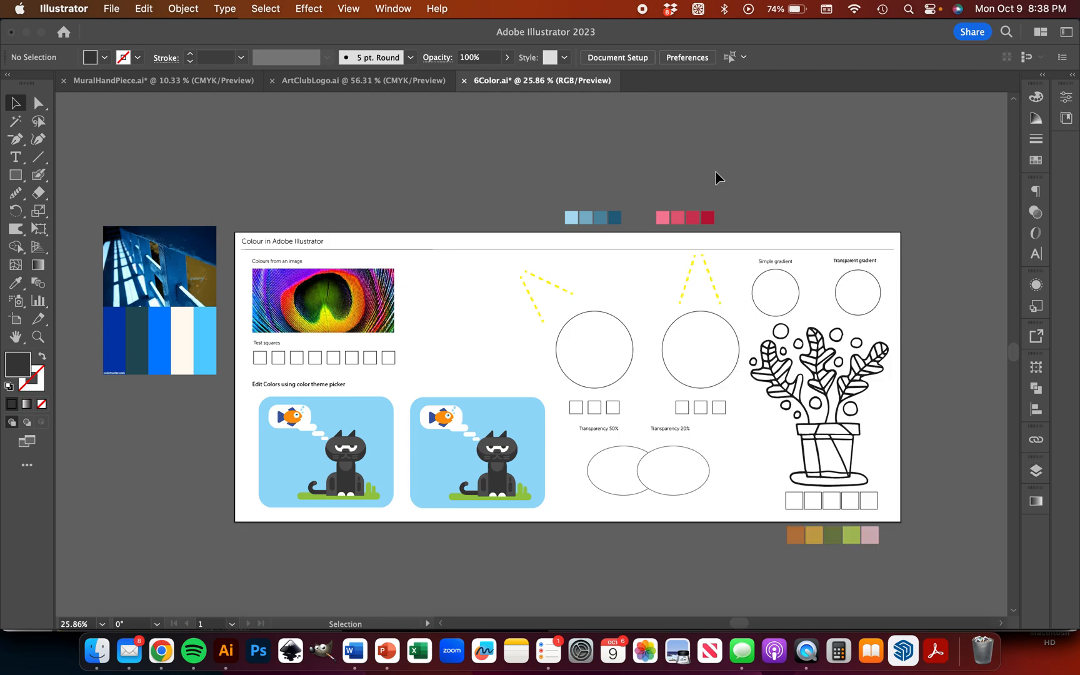
# Step: Review the available workspaces, checking which one is active and where Essentials Classic can be reset
pyautogui.click(394, 9)
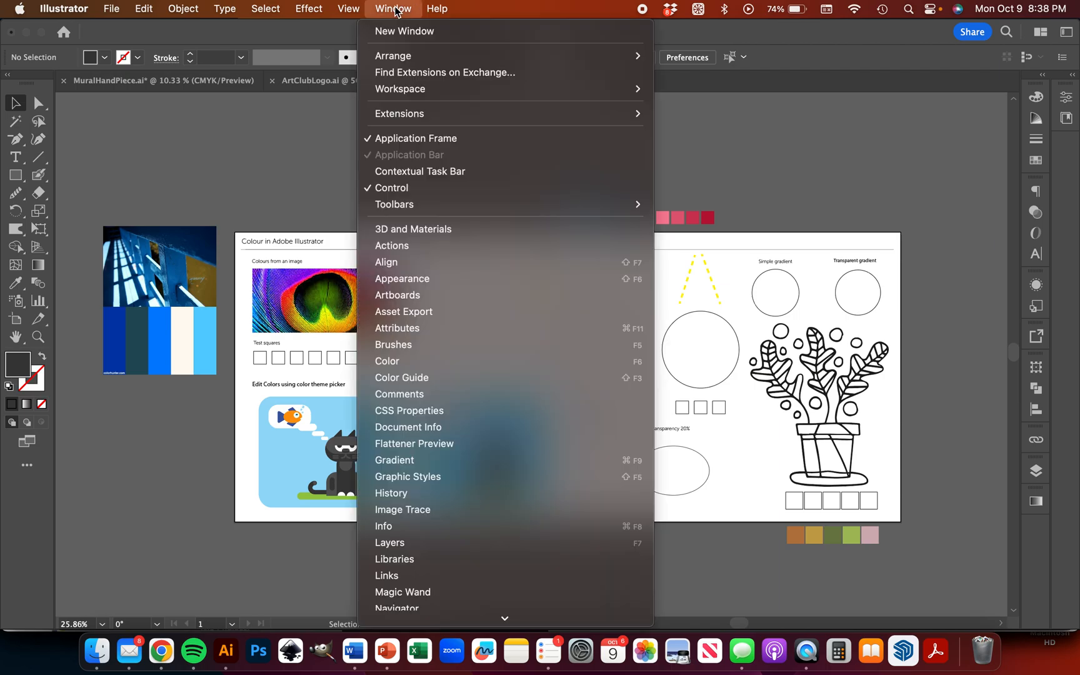
pyautogui.moveTo(416, 94)
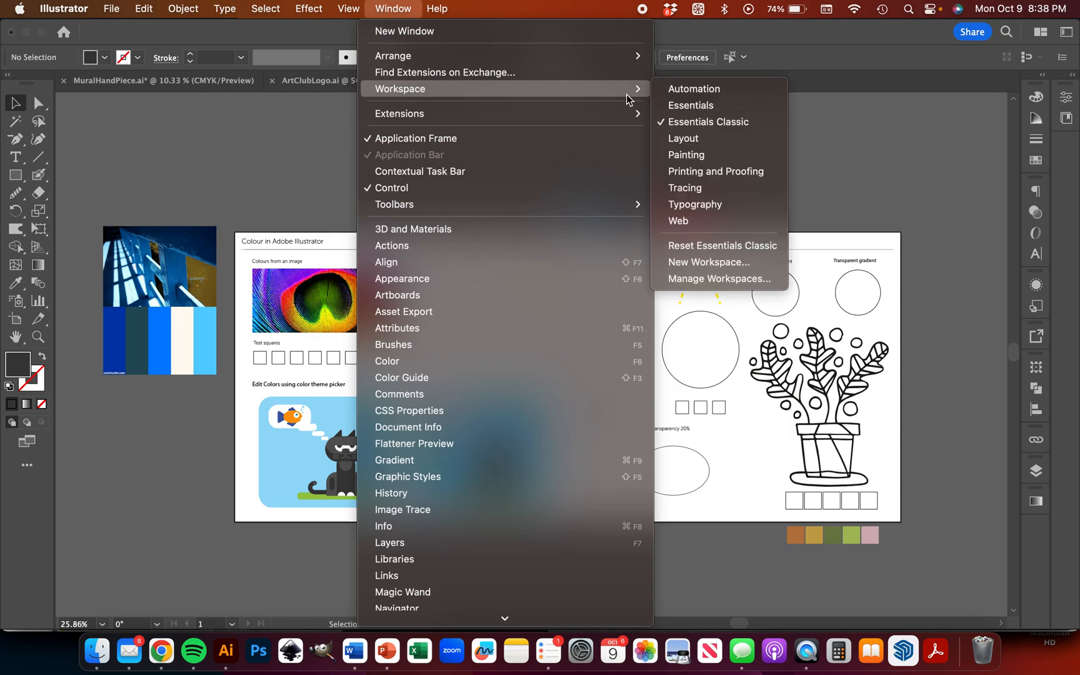
pyautogui.moveTo(650, 116)
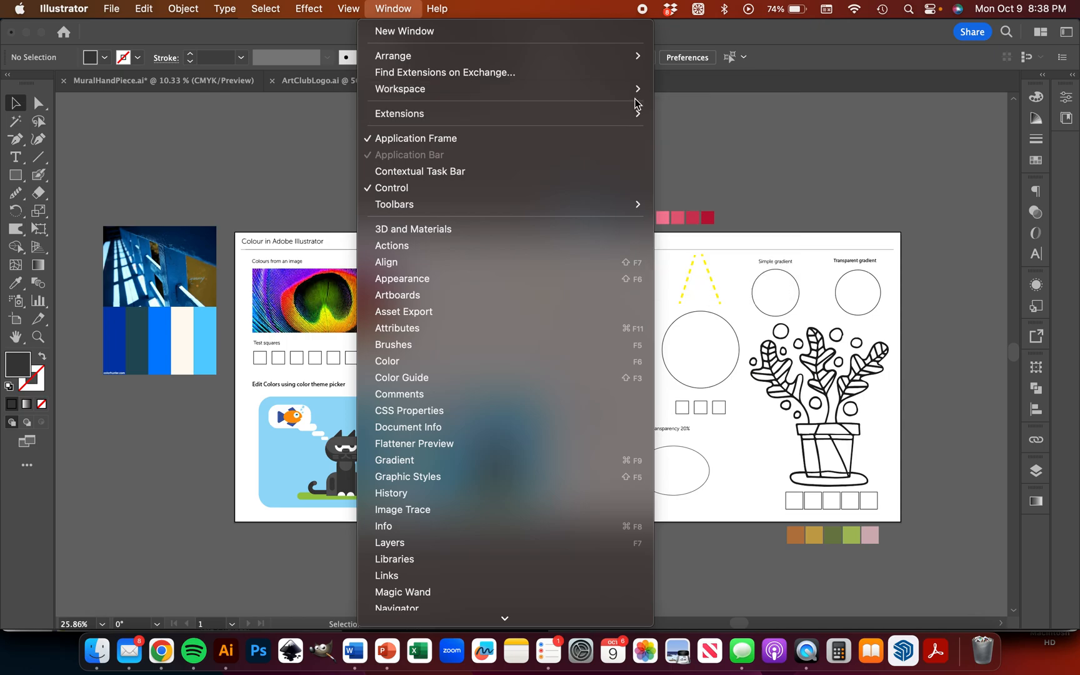
pyautogui.moveTo(634, 93)
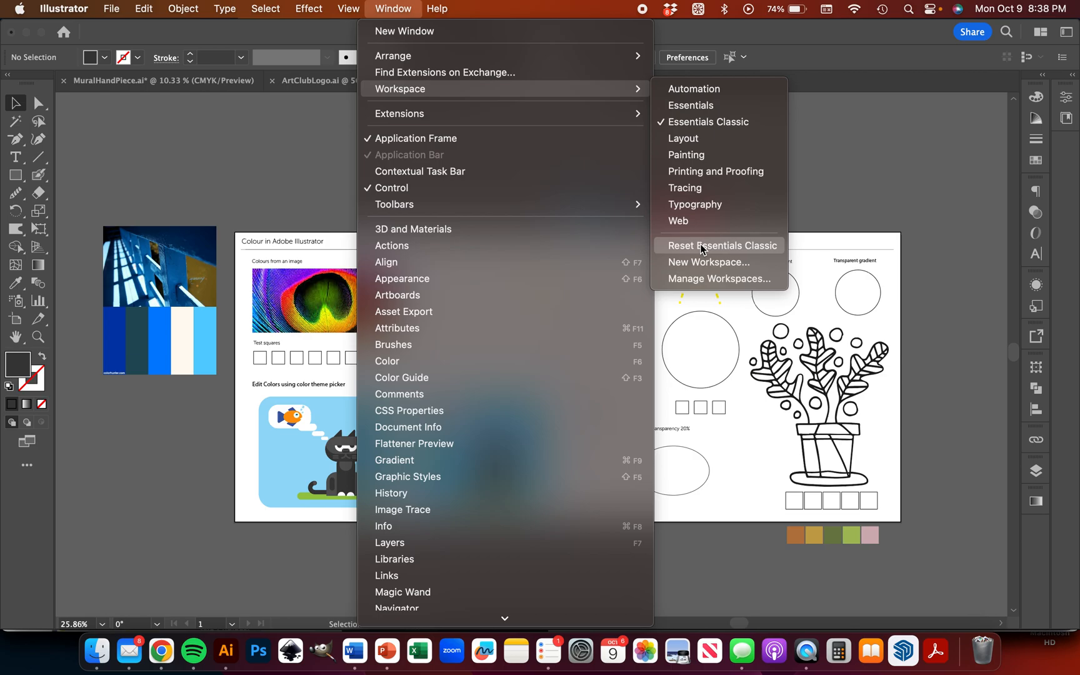
pyautogui.click(878, 199)
pyautogui.scroll(-1, 448, 380)
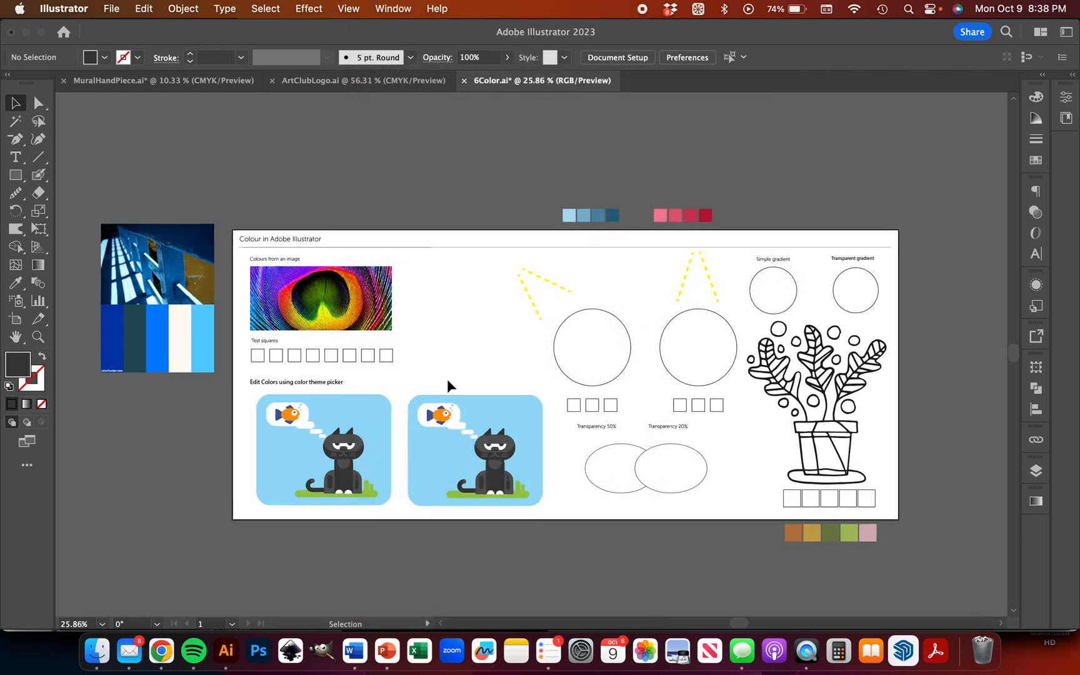
pyautogui.scroll(-1, 447, 385)
pyautogui.hscroll(1, 448, 386)
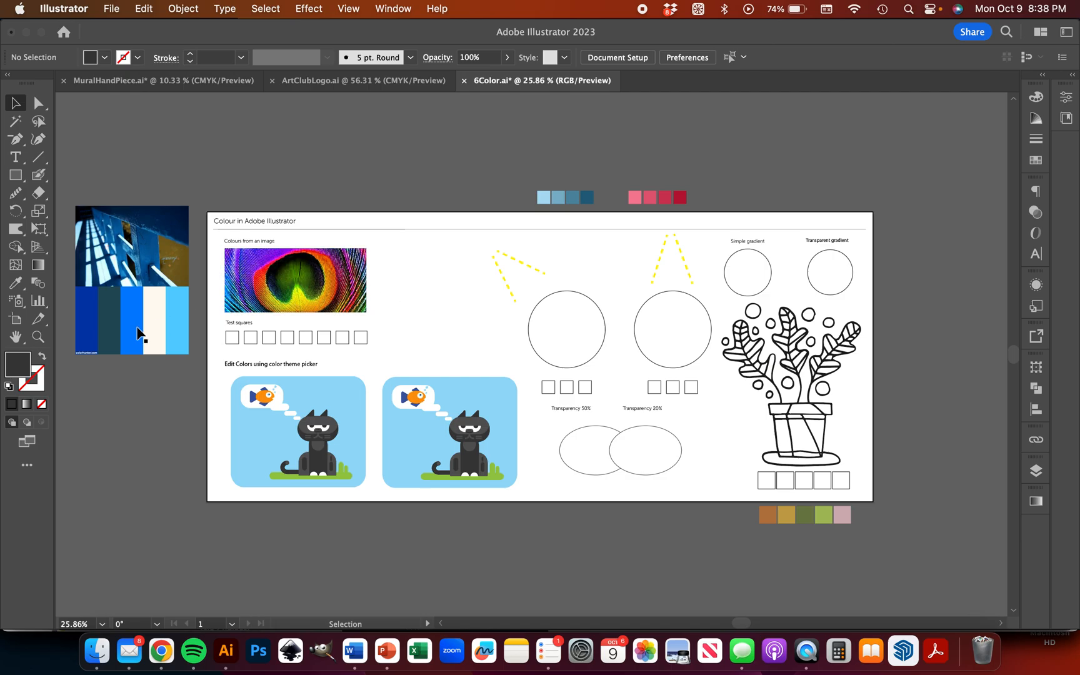
pyautogui.click(25, 365)
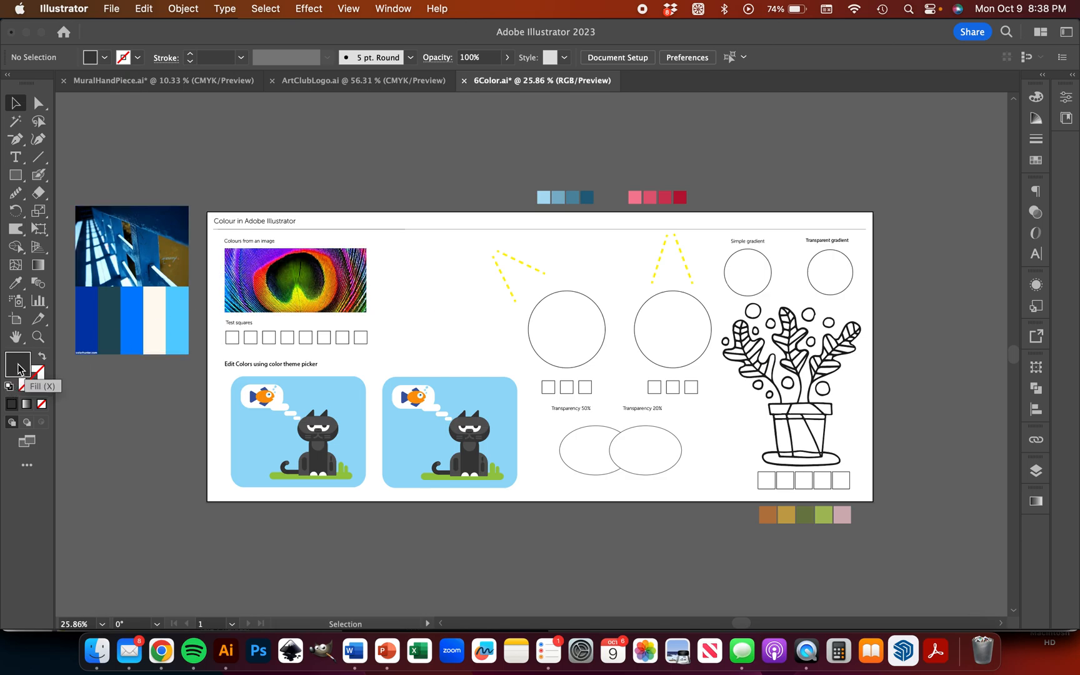
pyautogui.doubleClick(18, 366)
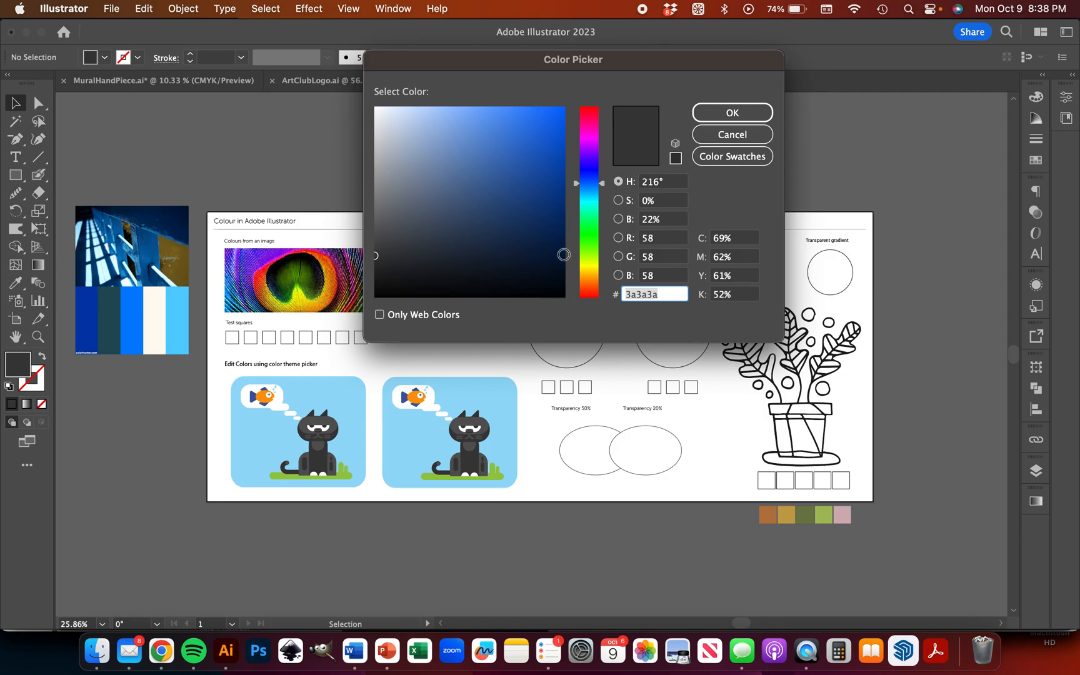
pyautogui.moveTo(585, 240)
pyautogui.mouseDown()
pyautogui.moveTo(586, 157)
pyautogui.moveTo(586, 209)
pyautogui.mouseUp()
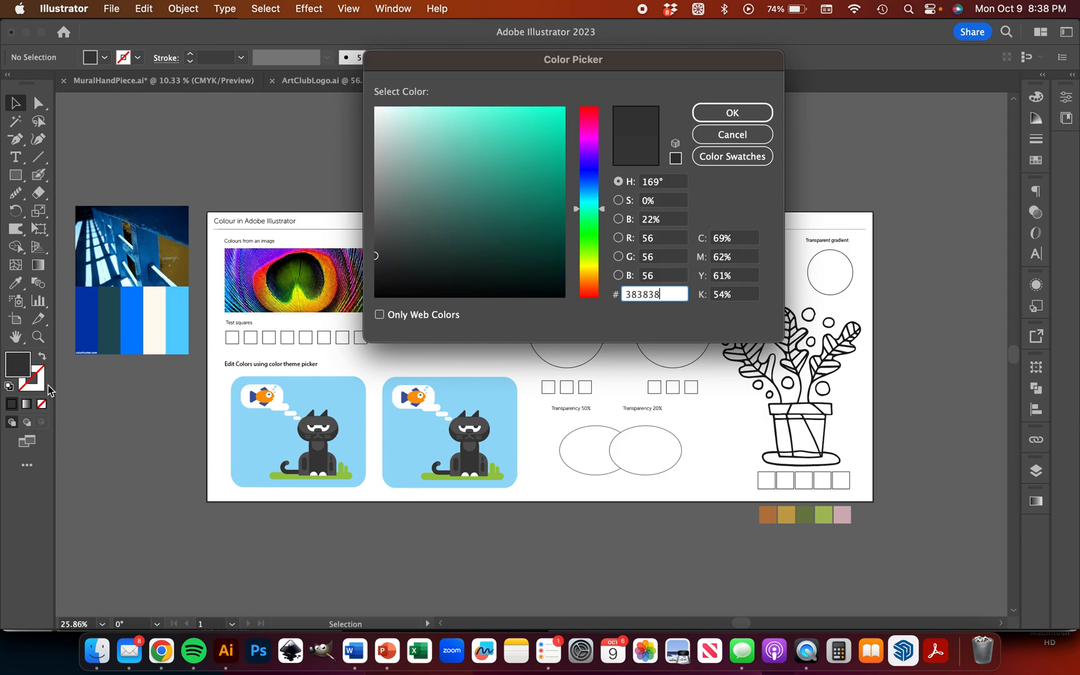
pyautogui.click(753, 135)
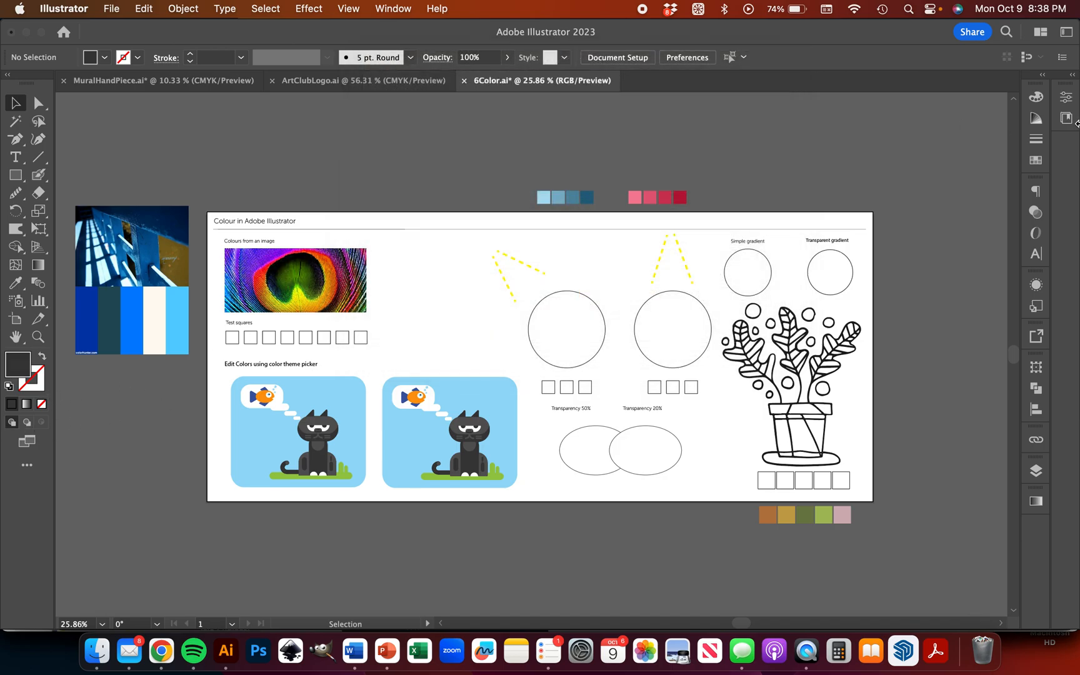
# Step: Show the document's swatches and open the Print library from the default swatch collections
pyautogui.click(1036, 160)
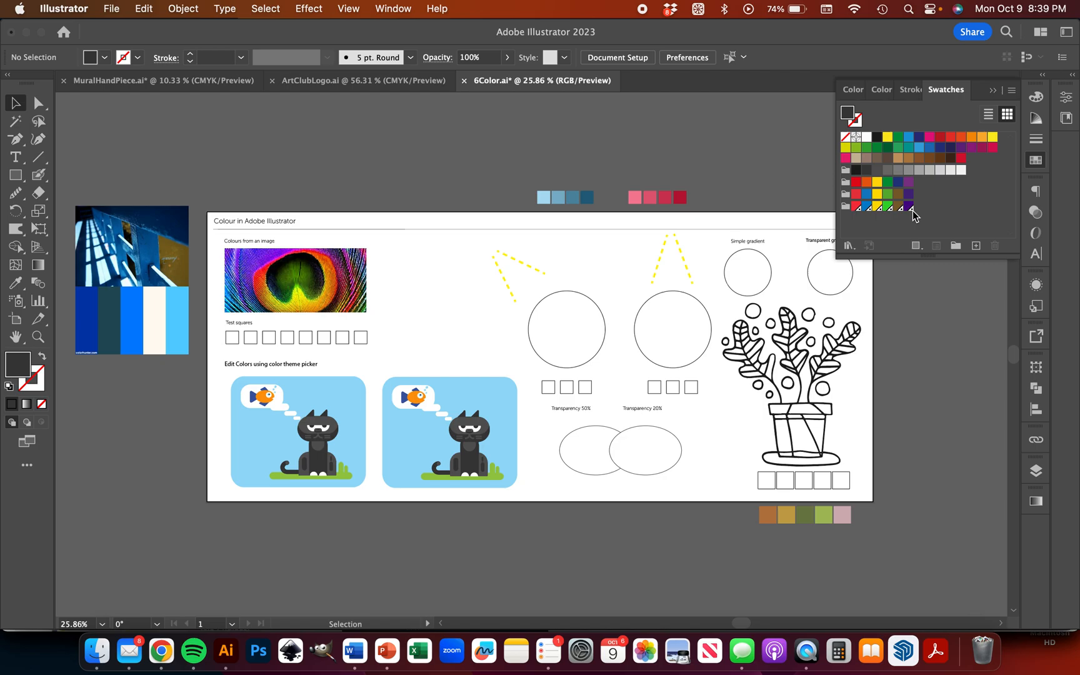
pyautogui.click(849, 245)
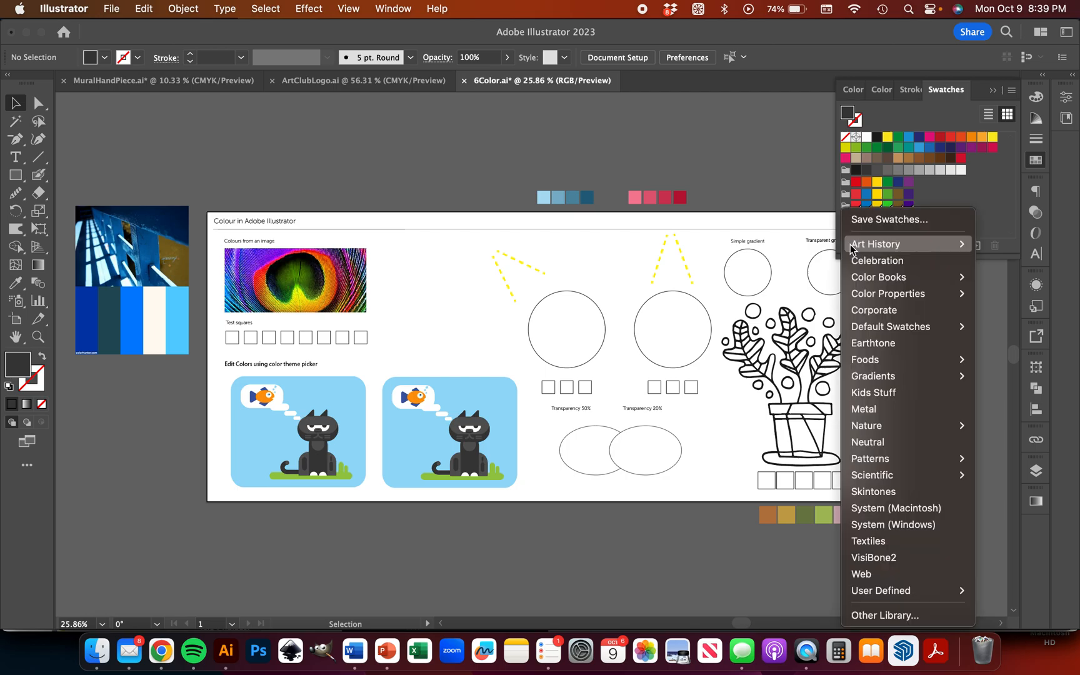
pyautogui.moveTo(876, 250)
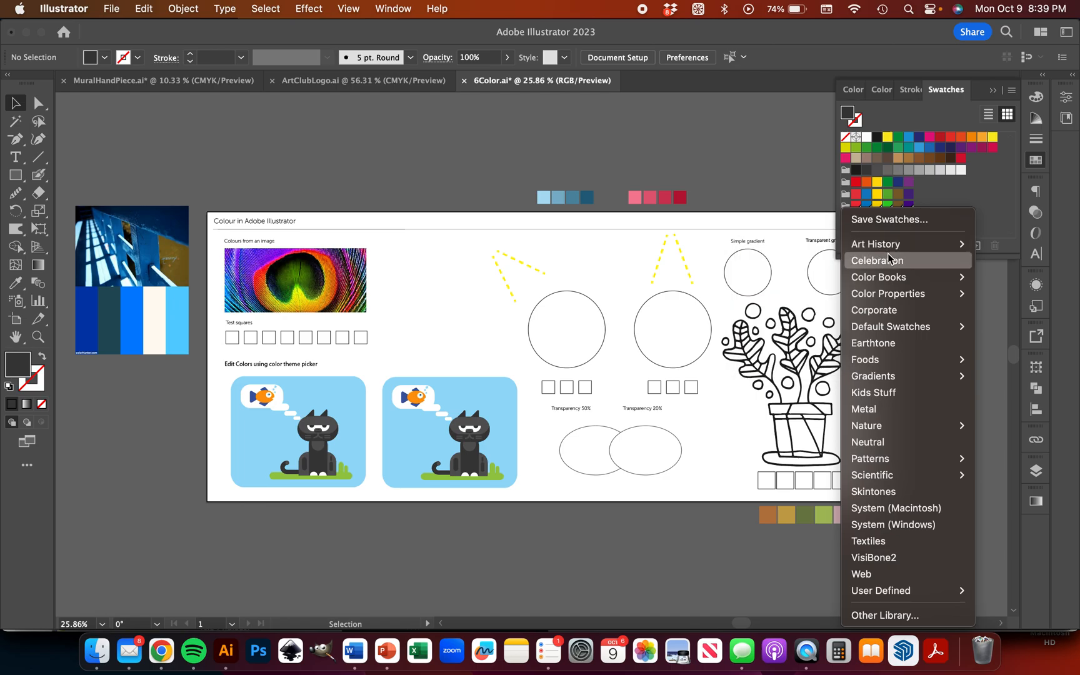
pyautogui.moveTo(882, 275)
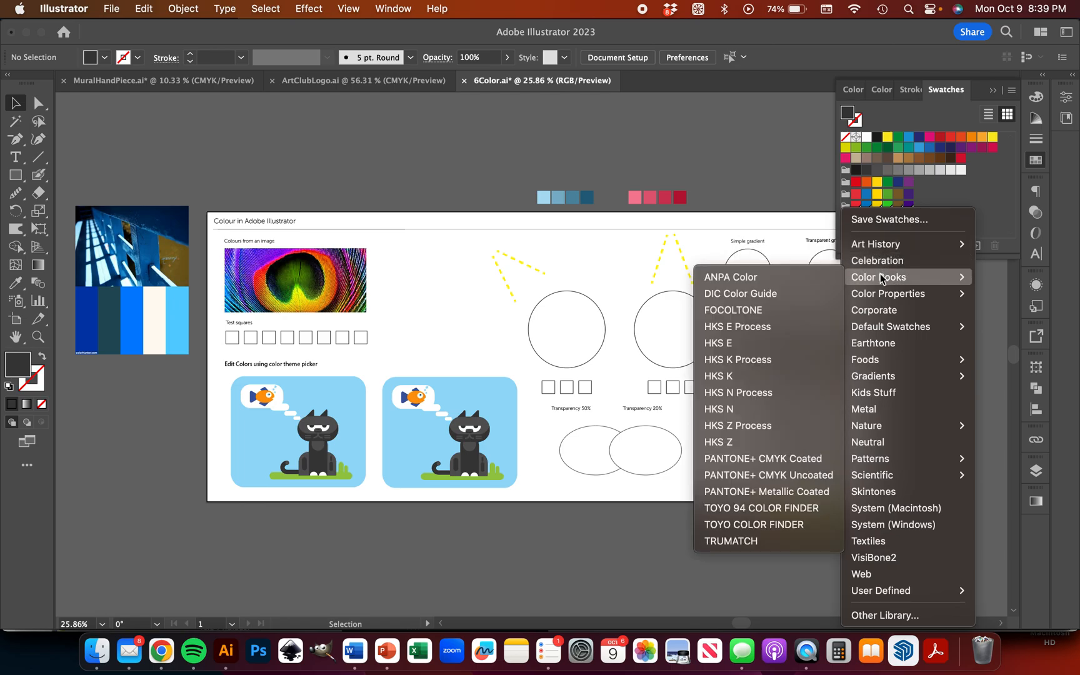
pyautogui.moveTo(891, 331)
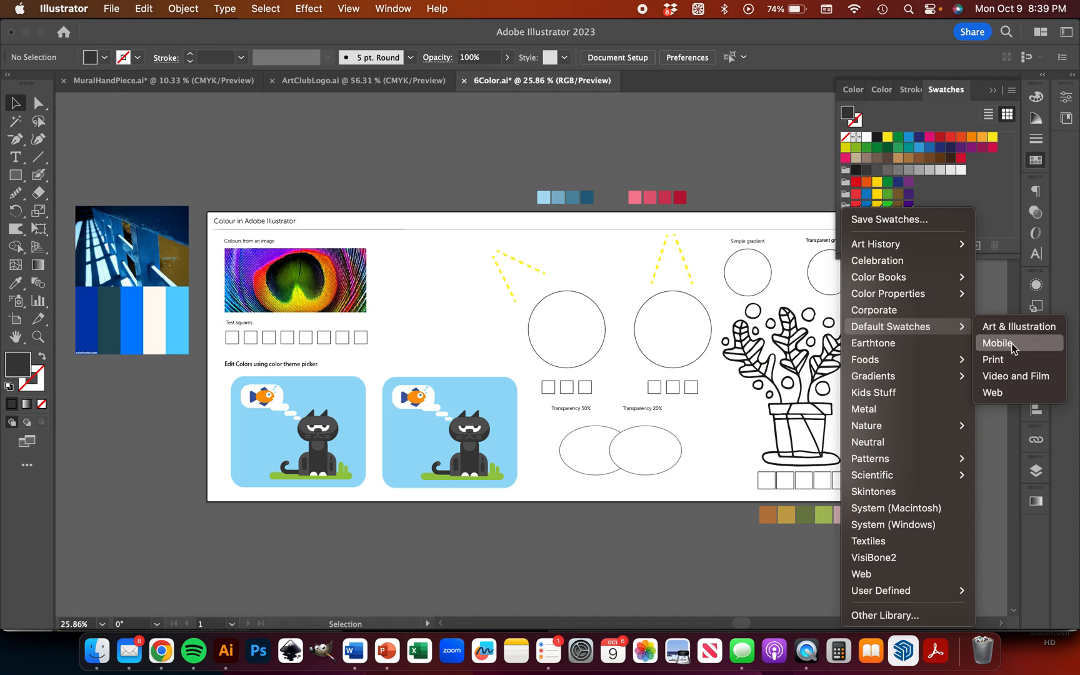
pyautogui.click(1018, 364)
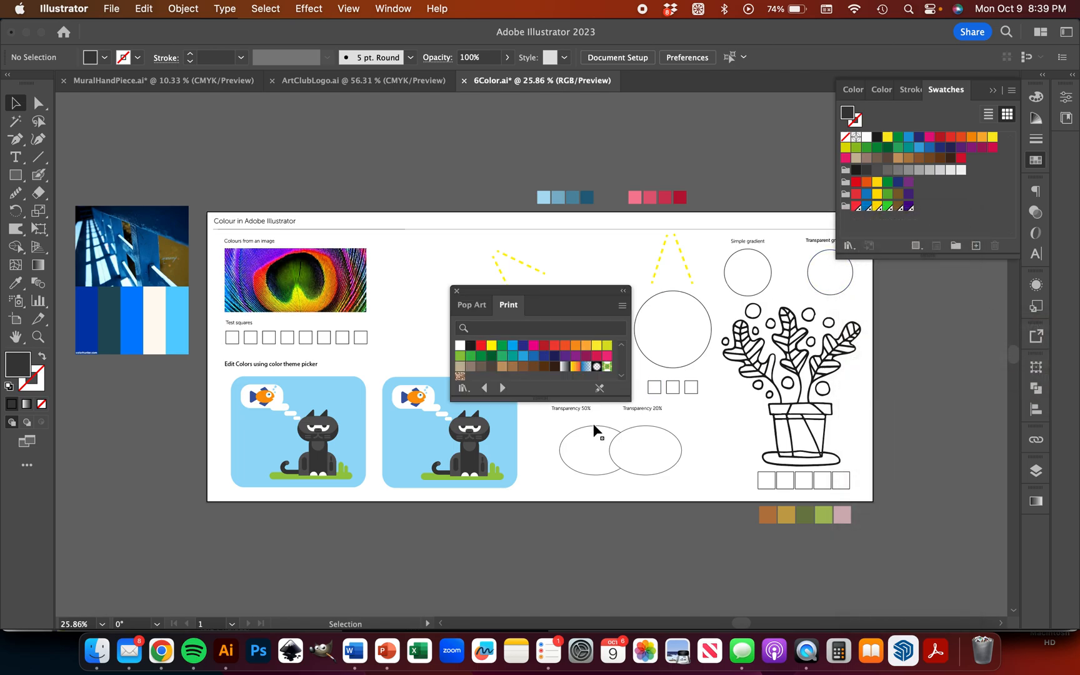
# Step: Enlarge the Print swatch library to view all its colour groups, and close it
pyautogui.moveTo(532, 402); pyautogui.dragTo(542, 478)
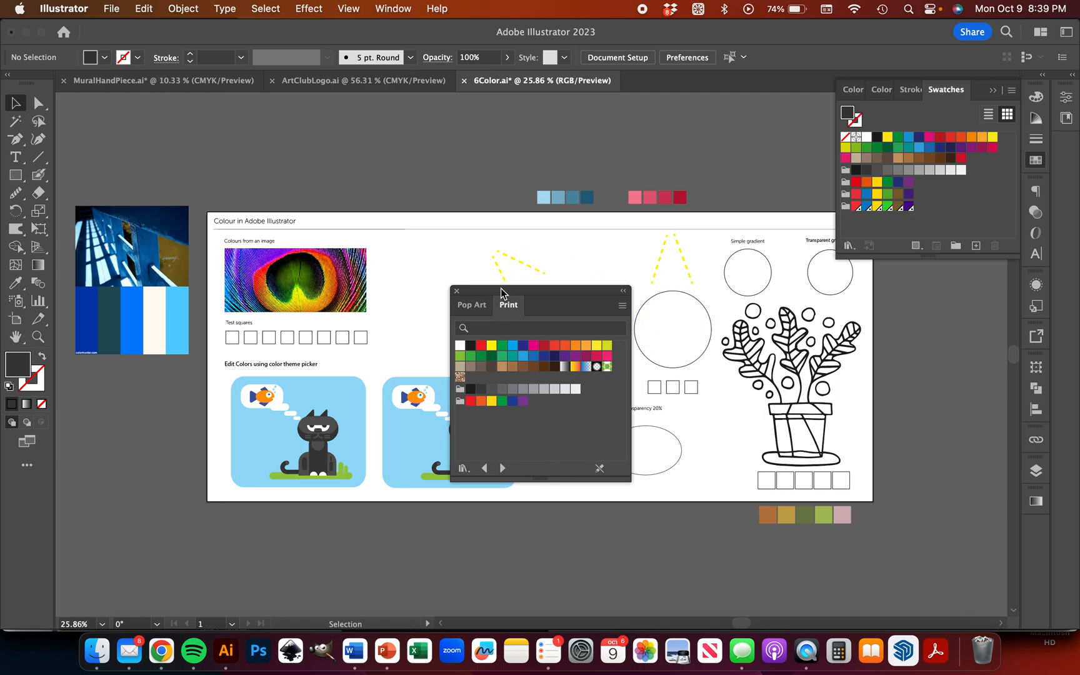
pyautogui.moveTo(502, 291); pyautogui.dragTo(667, 271)
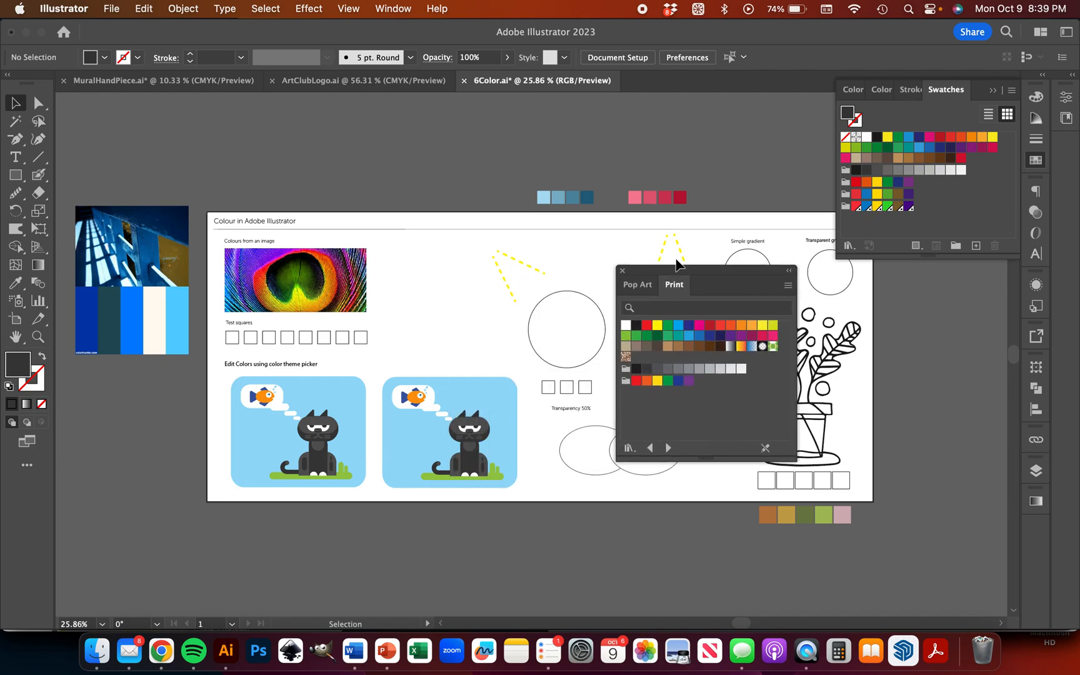
pyautogui.moveTo(678, 287); pyautogui.dragTo(635, 285)
pyautogui.click(622, 270)
# Step: Fill the first test square with a purple sampled from the feather image using the Eyedropper
pyautogui.hscroll(-5, 321, 314)
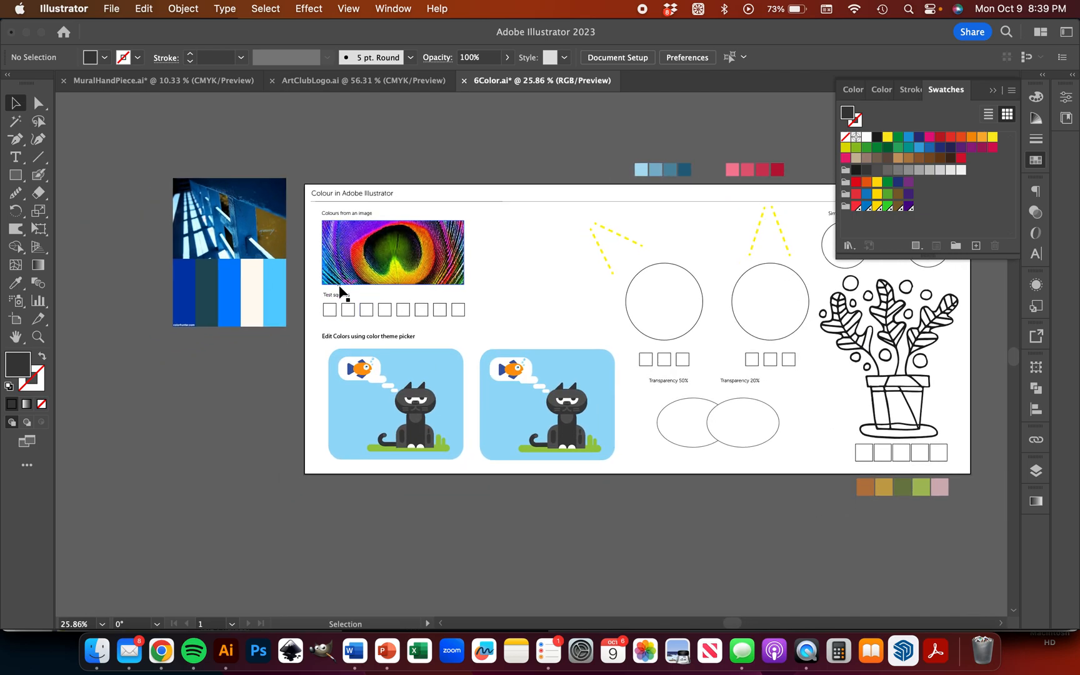
pyautogui.scroll(3, 459, 286)
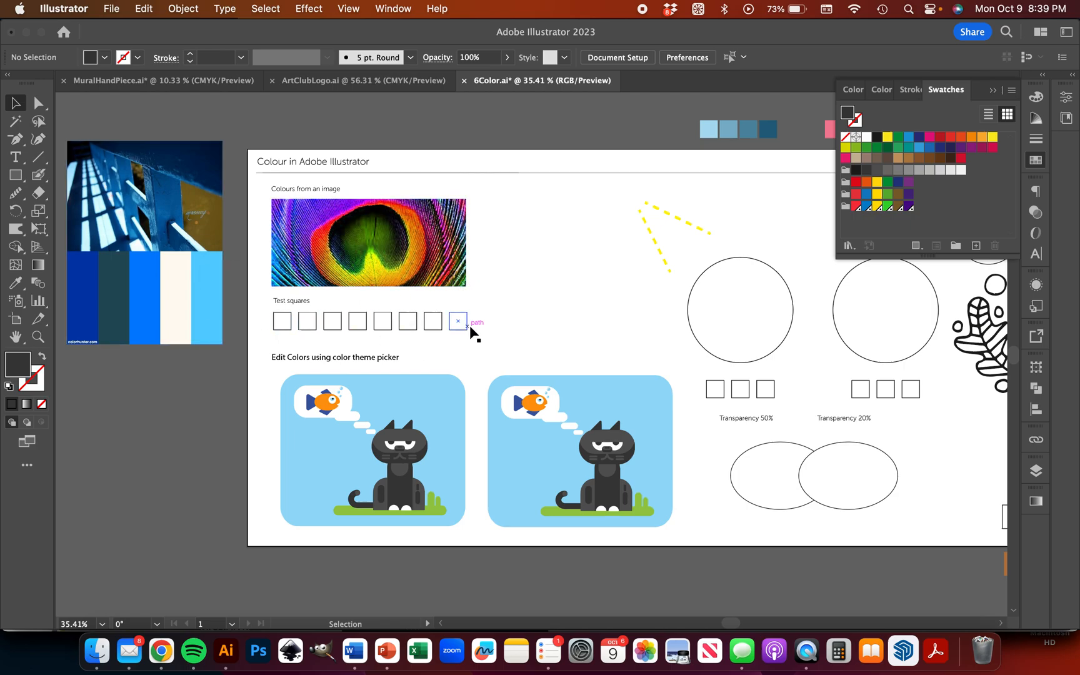
pyautogui.scroll(3, 473, 333)
pyautogui.hscroll(-3, 468, 332)
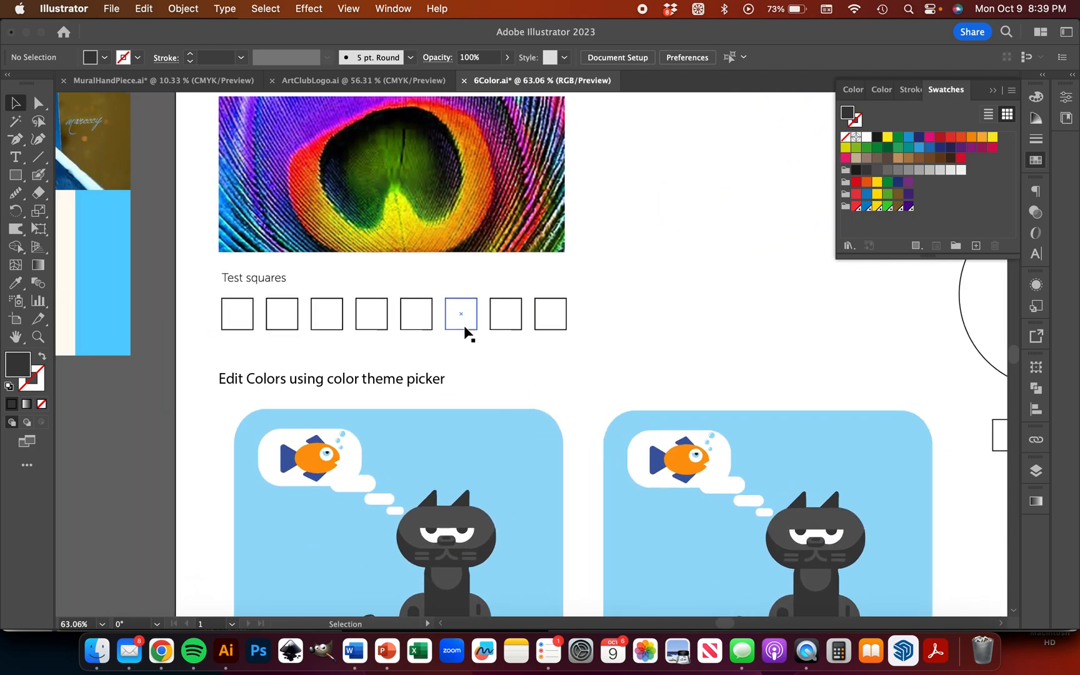
pyautogui.click(250, 320)
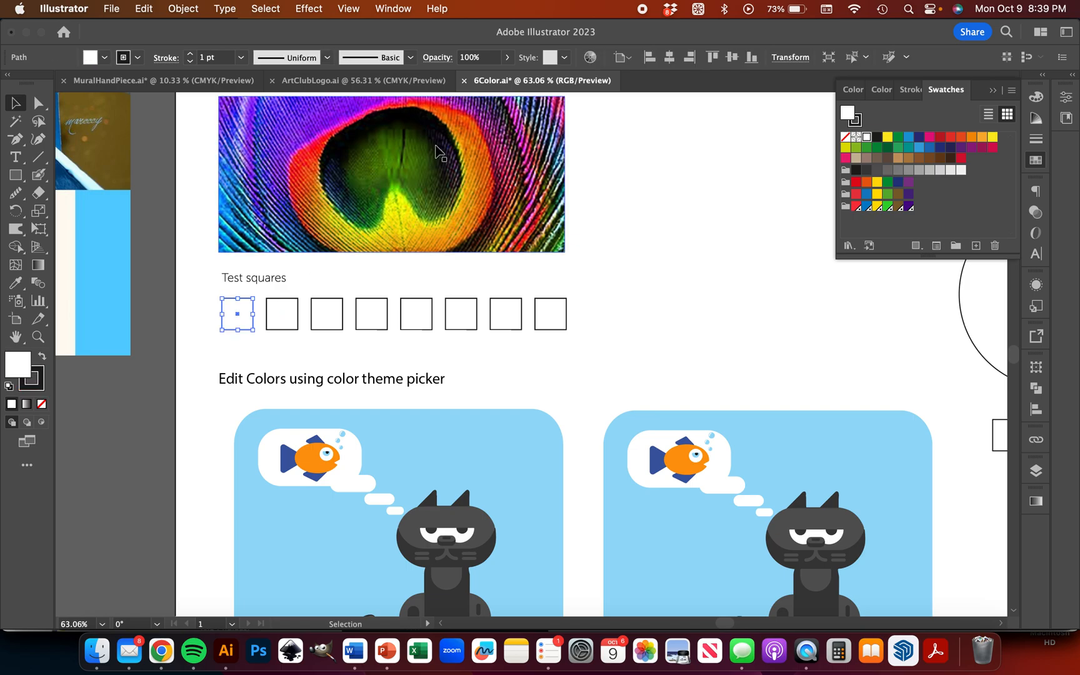
pyautogui.click(14, 286)
pyautogui.click(301, 128)
pyautogui.click(338, 111)
pyautogui.click(265, 128)
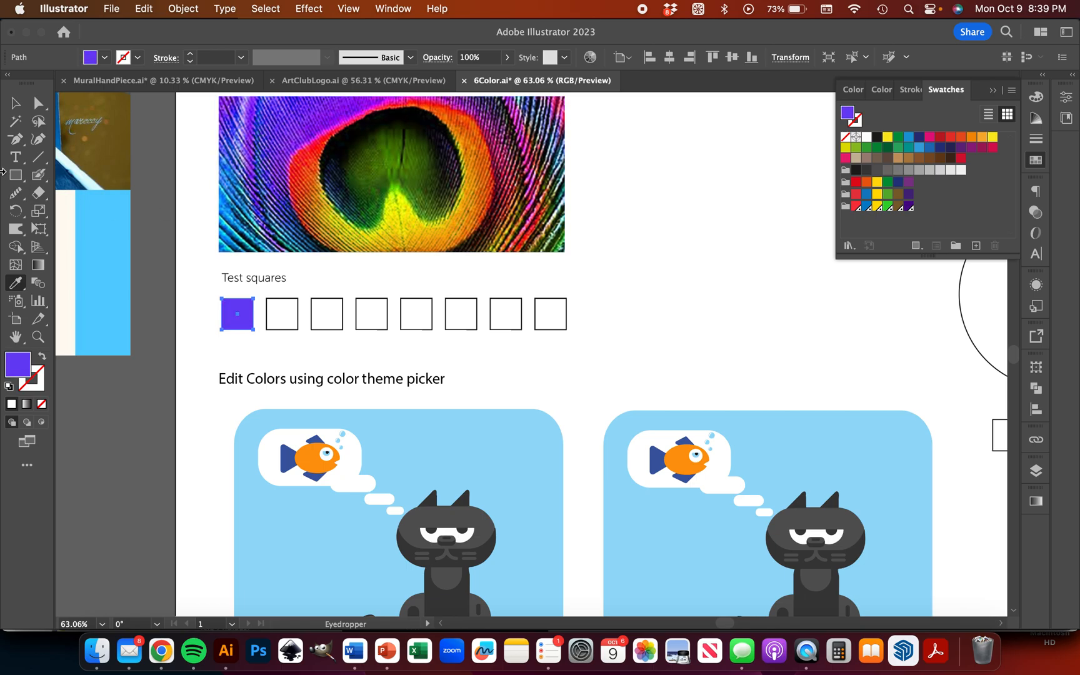
# Step: Fill the second test square with the yellow sampled from the centre of the feather image
pyautogui.click(16, 103)
pyautogui.click(298, 314)
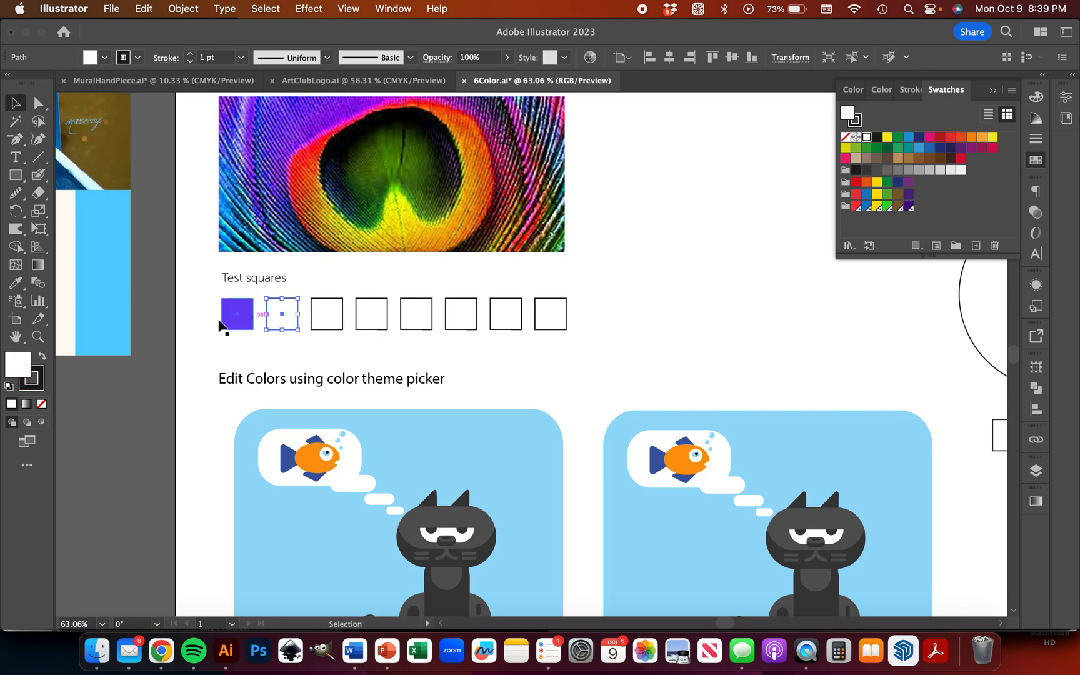
pyautogui.click(15, 283)
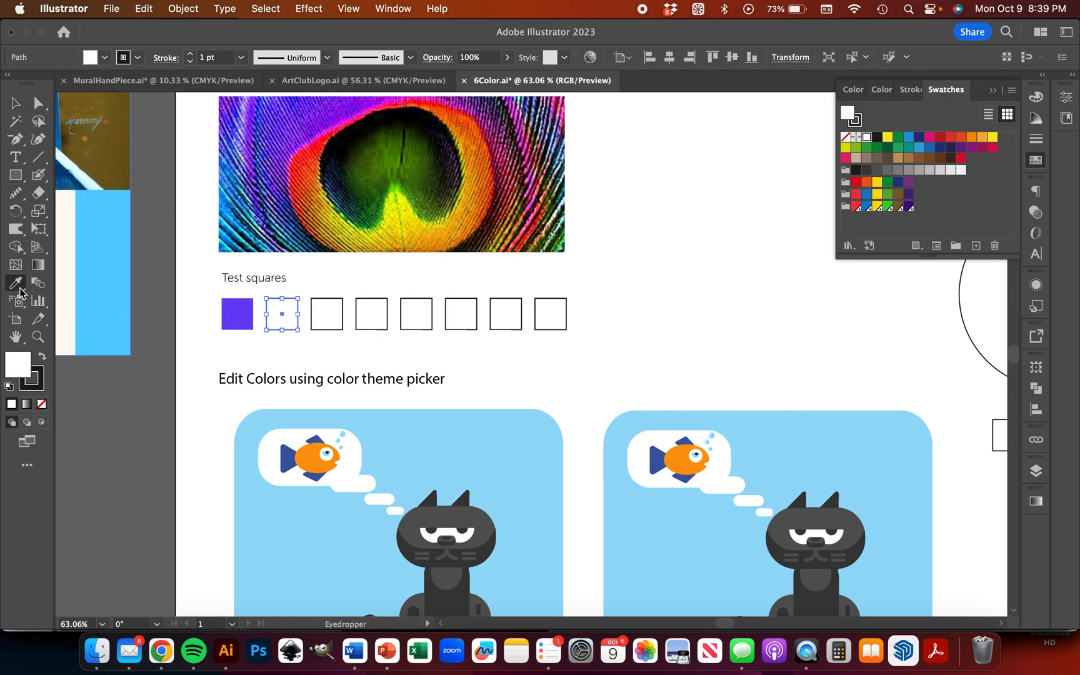
pyautogui.click(401, 216)
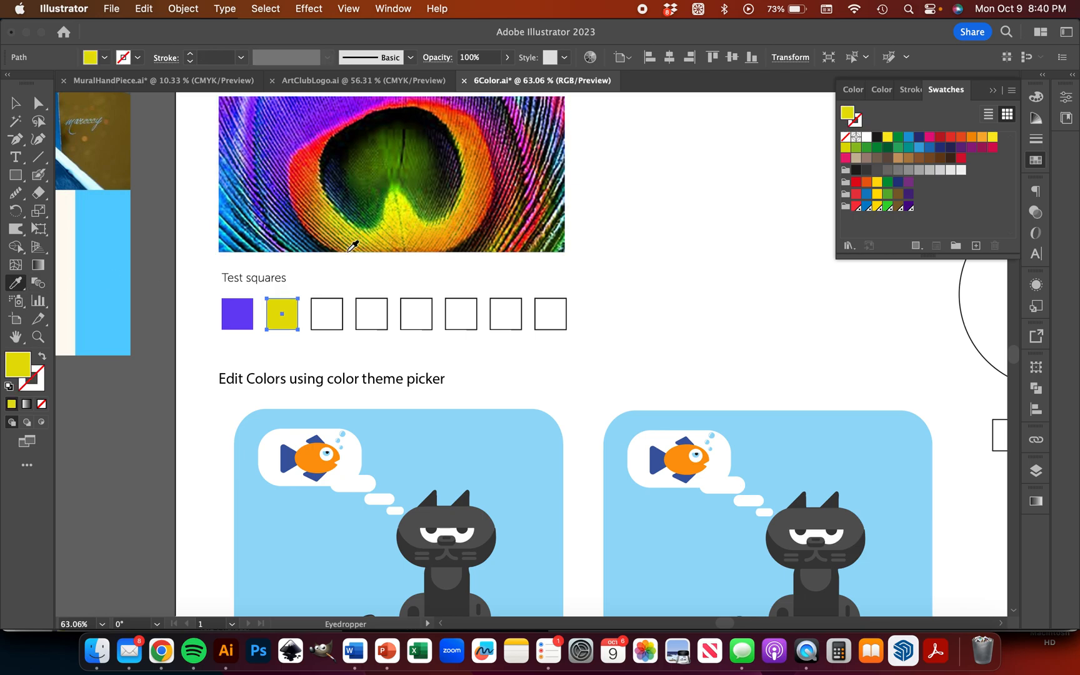
# Step: Fill the third test square with a blue sampled from the left edge of the feather image
pyautogui.press('v')
pyautogui.click(332, 324)
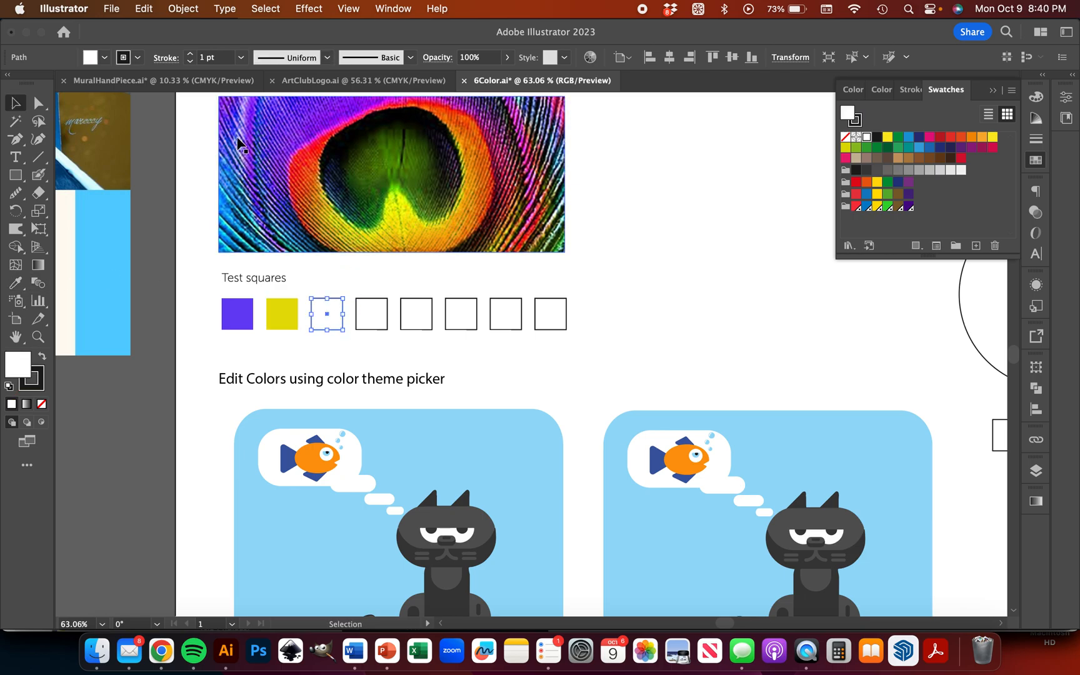
pyautogui.press('i')
pyautogui.click(226, 207)
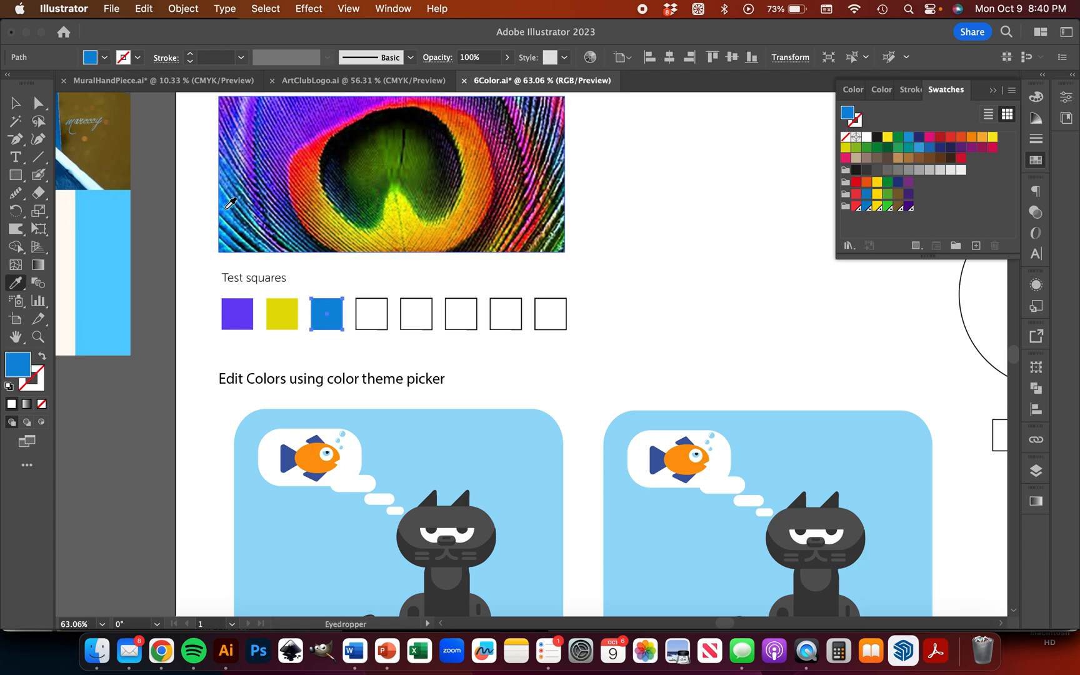
# Step: Fill the fourth test square with a pink sampled from the right part of the feather image
pyautogui.press('v')
pyautogui.click(383, 314)
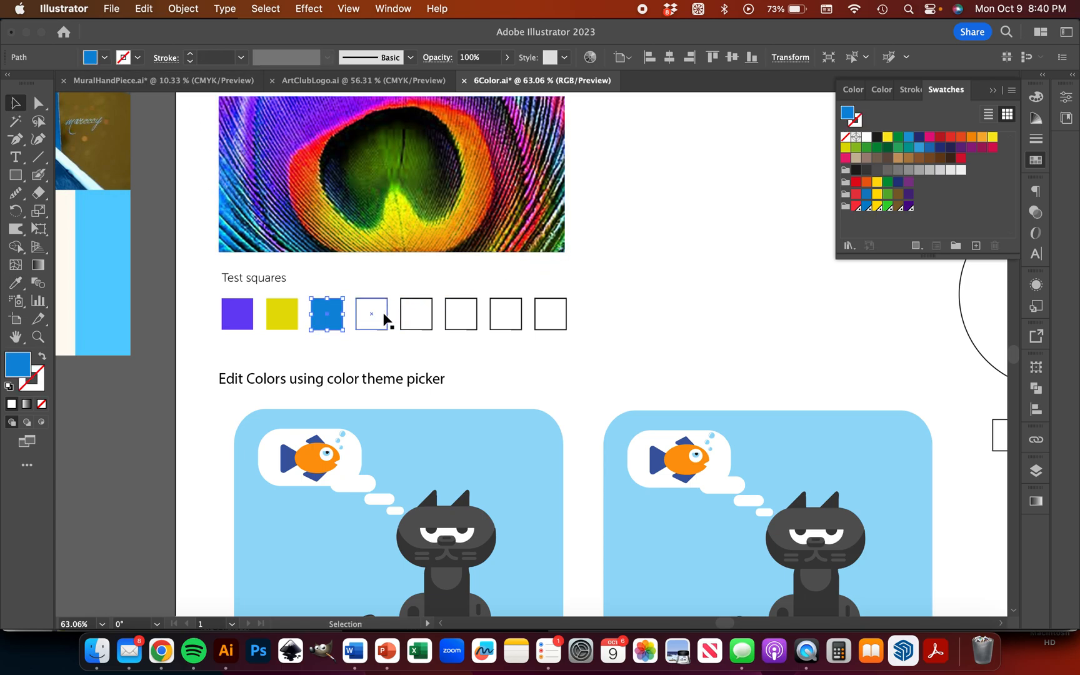
pyautogui.press('i')
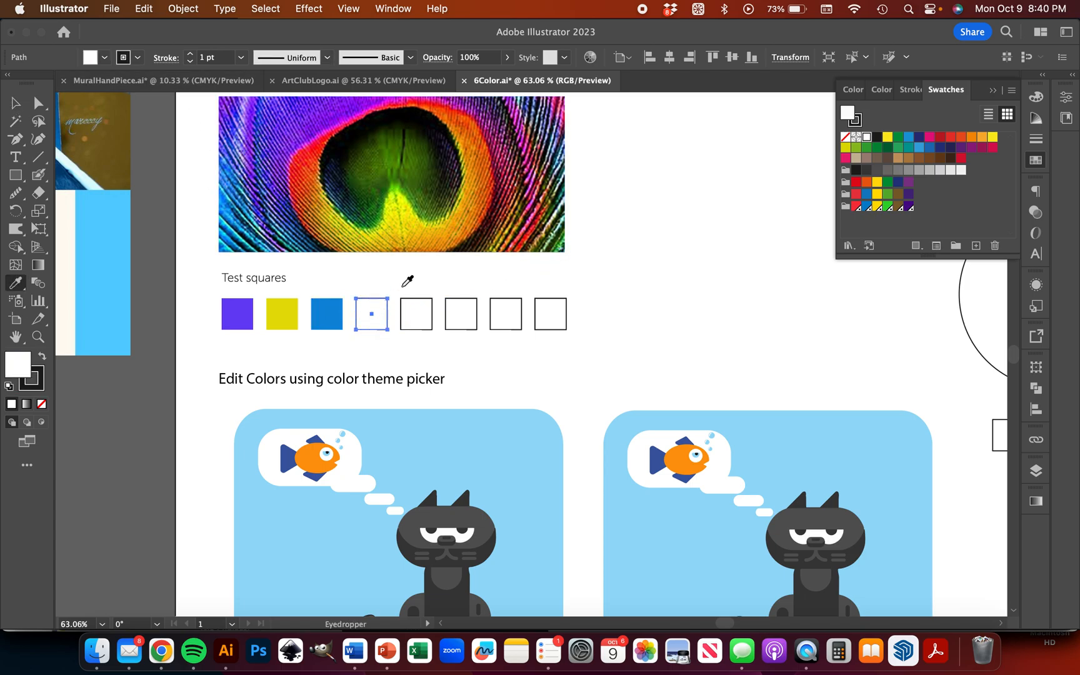
pyautogui.click(533, 163)
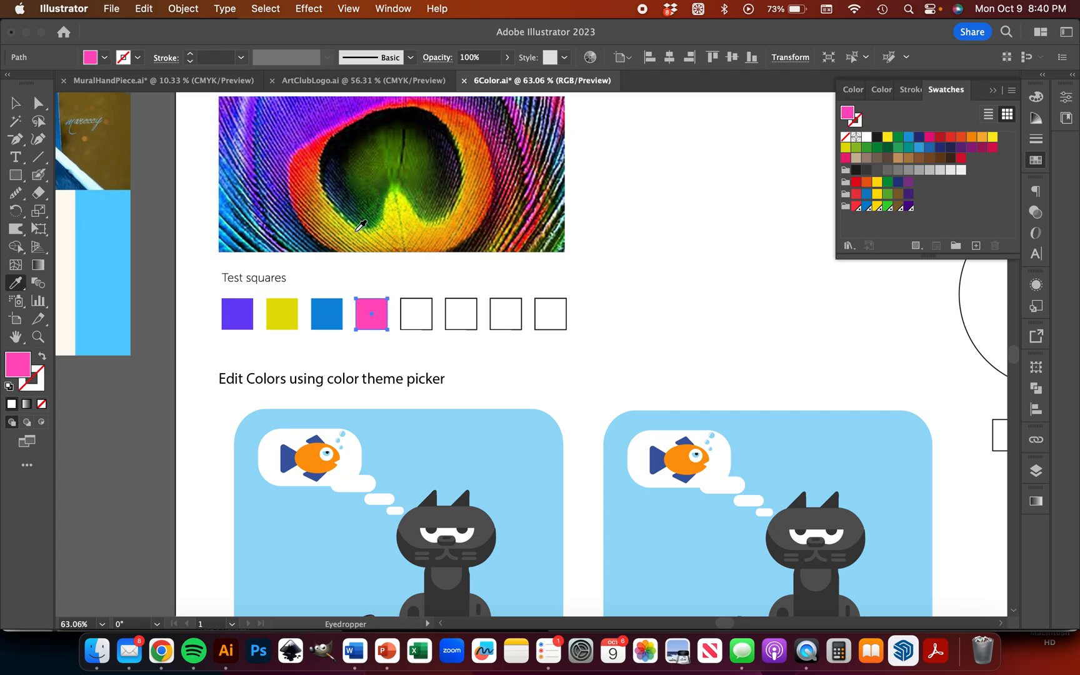
# Step: Fill the fifth test square with the near-black sampled from the dark ring around the feather image's green centre
pyautogui.press('v')
pyautogui.click(416, 314)
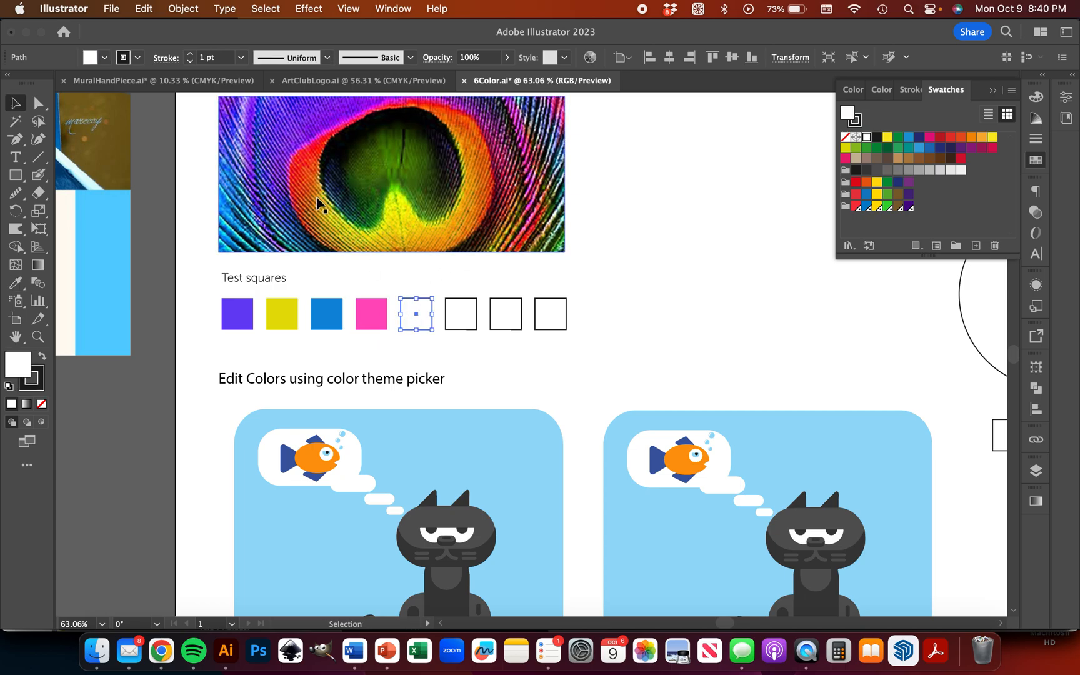
pyautogui.press('i')
pyautogui.scroll(2, 341, 187)
pyautogui.hscroll(-1, 341, 187)
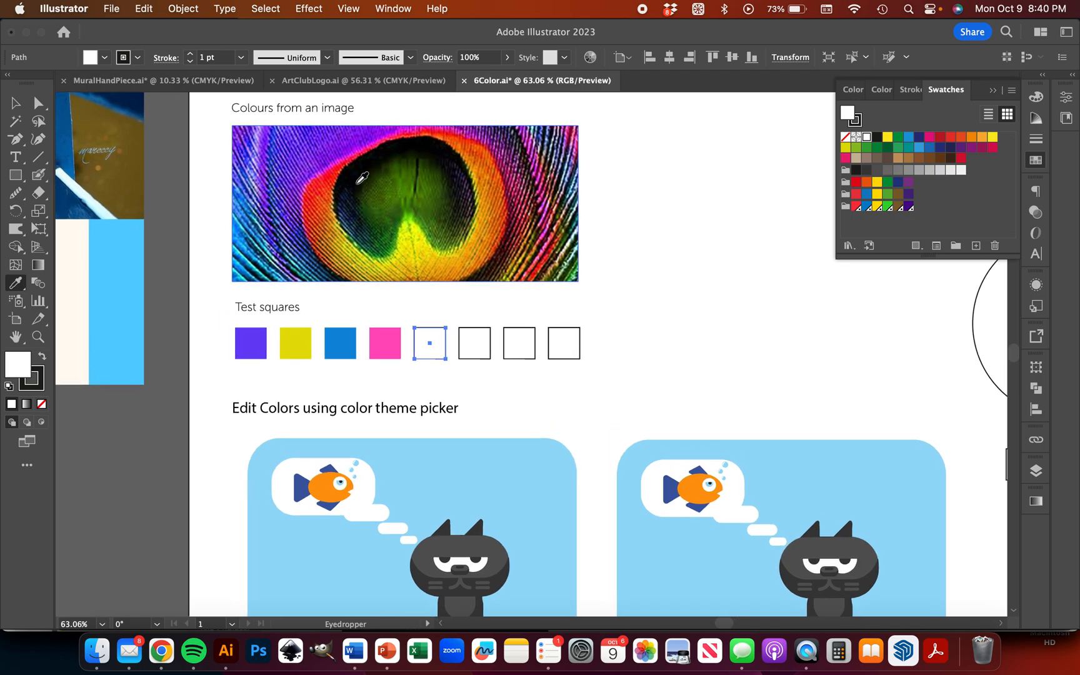
pyautogui.click(343, 202)
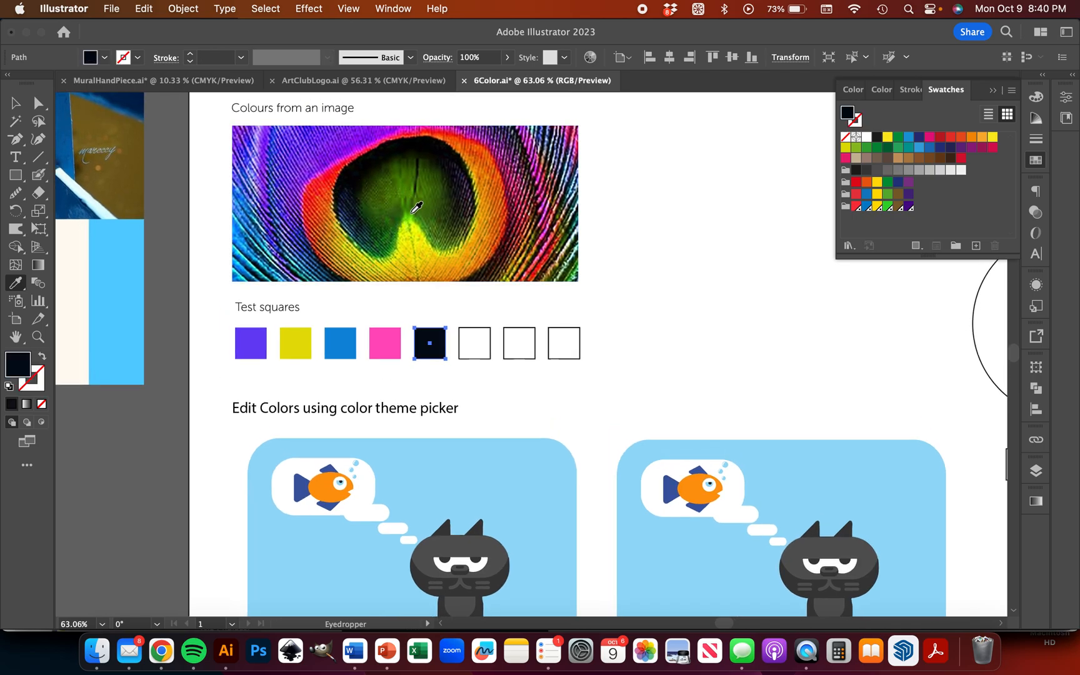
# Step: Fill the sixth test square with a violet sampled from the upper-left area of the feather image
pyautogui.press('v')
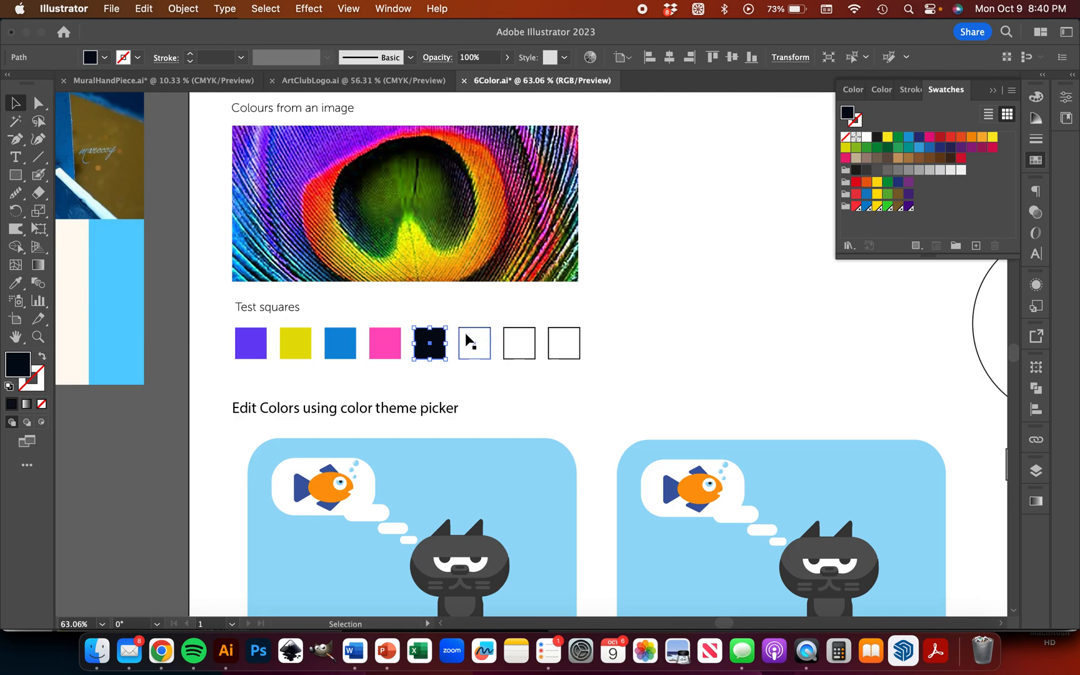
pyautogui.click(466, 338)
pyautogui.press('i')
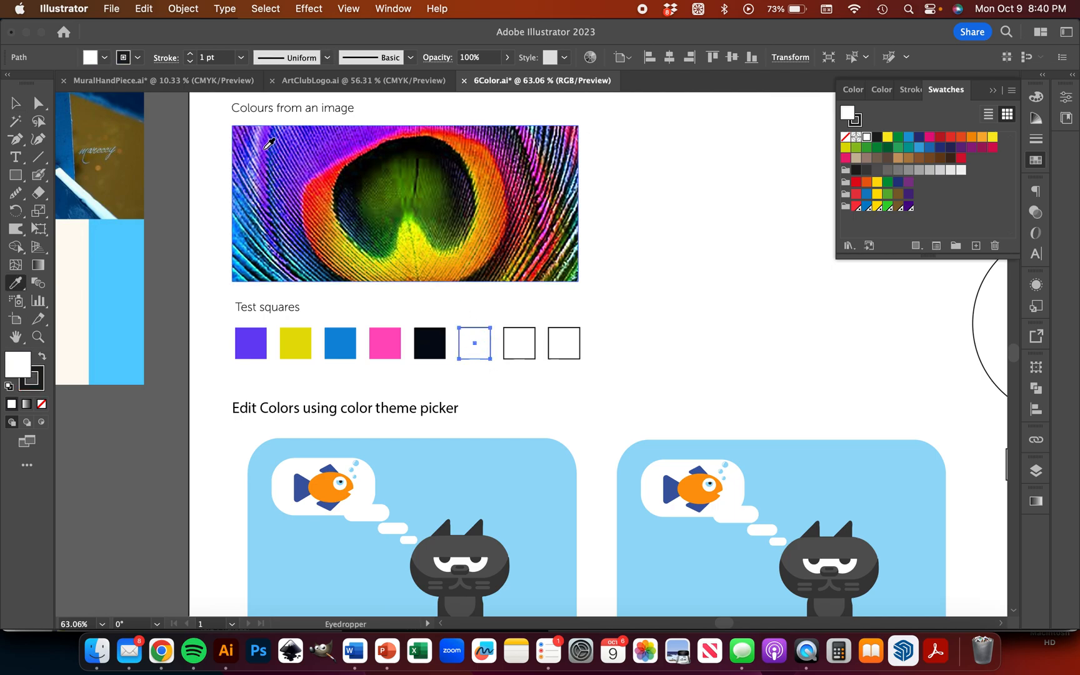
pyautogui.click(266, 148)
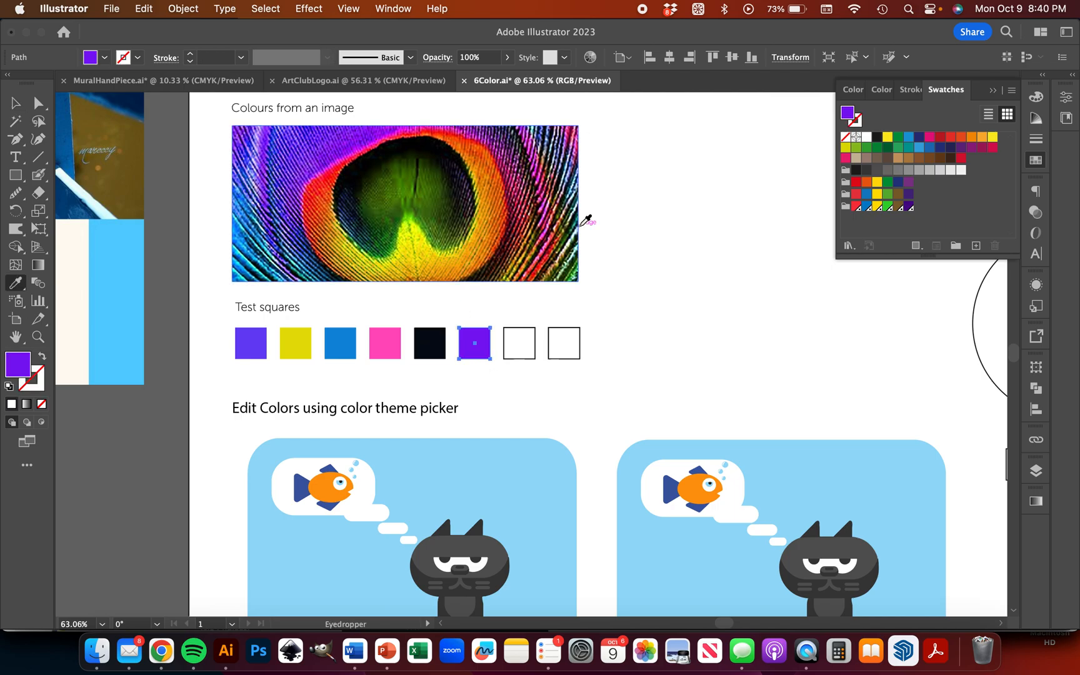
# Step: Fill the seventh test square with a light pink sampled from the right part of the feather image
pyautogui.press('v')
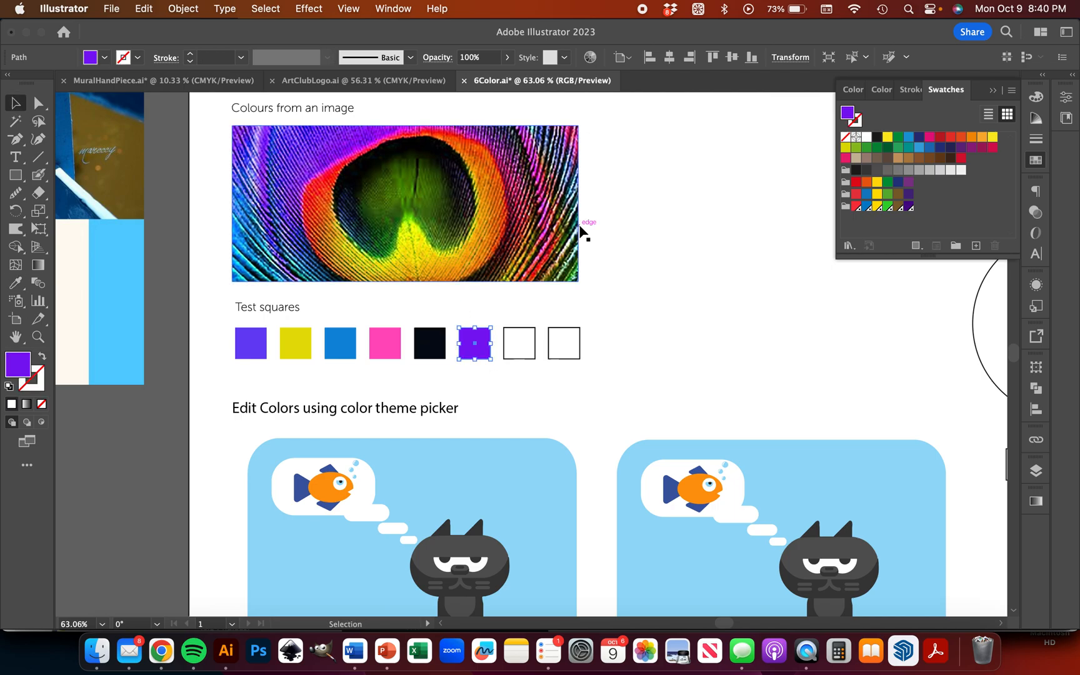
pyautogui.click(513, 351)
pyautogui.press('i')
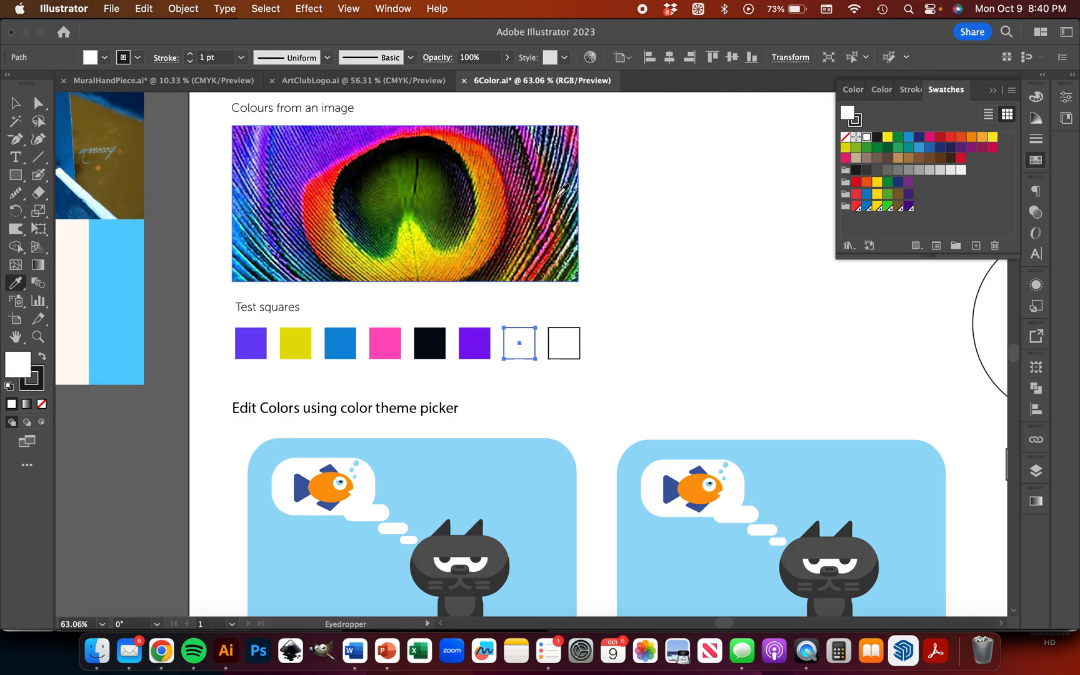
pyautogui.click(540, 200)
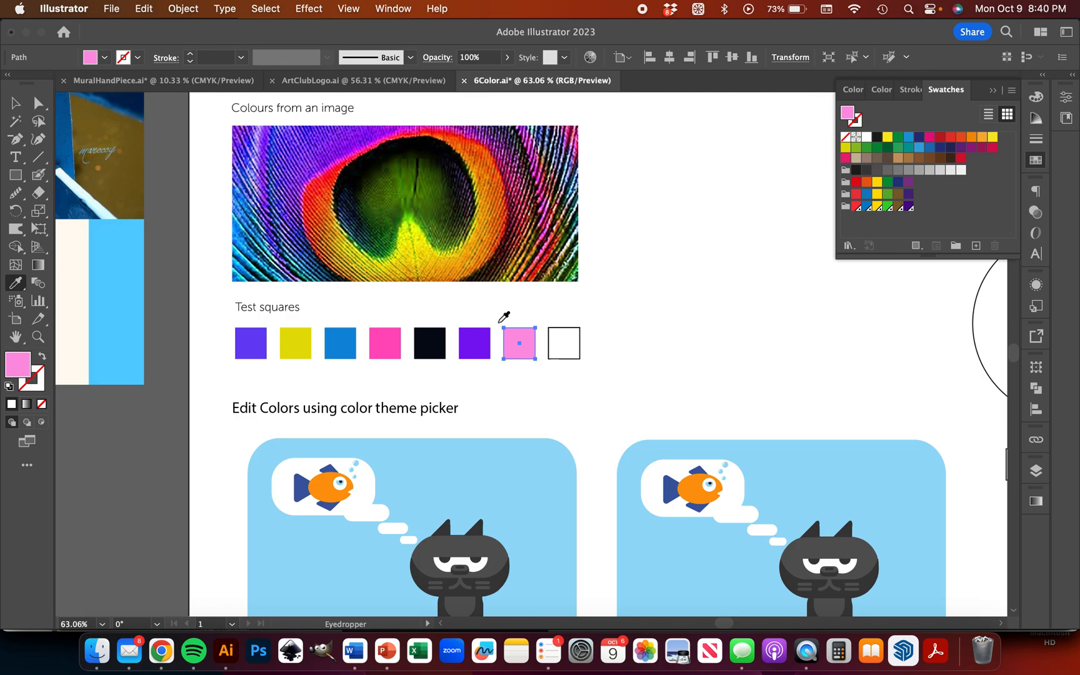
# Step: Fill the eighth test square with a deep blue sampled from the upper-left edge of the feather image
pyautogui.press('v')
pyautogui.click(556, 354)
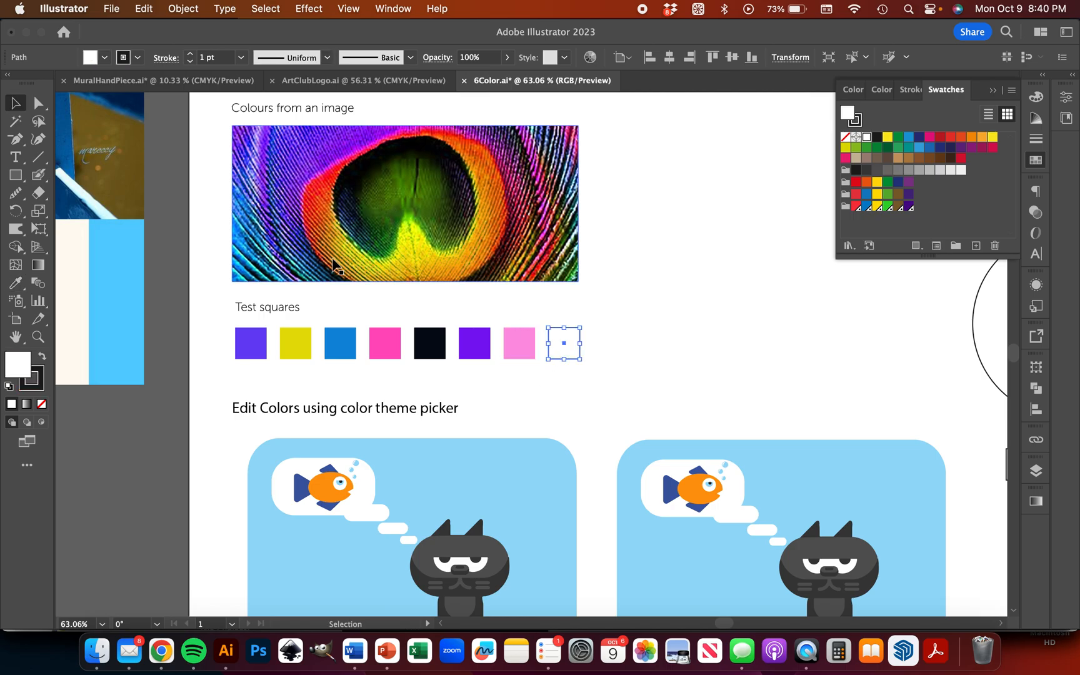
pyautogui.press('i')
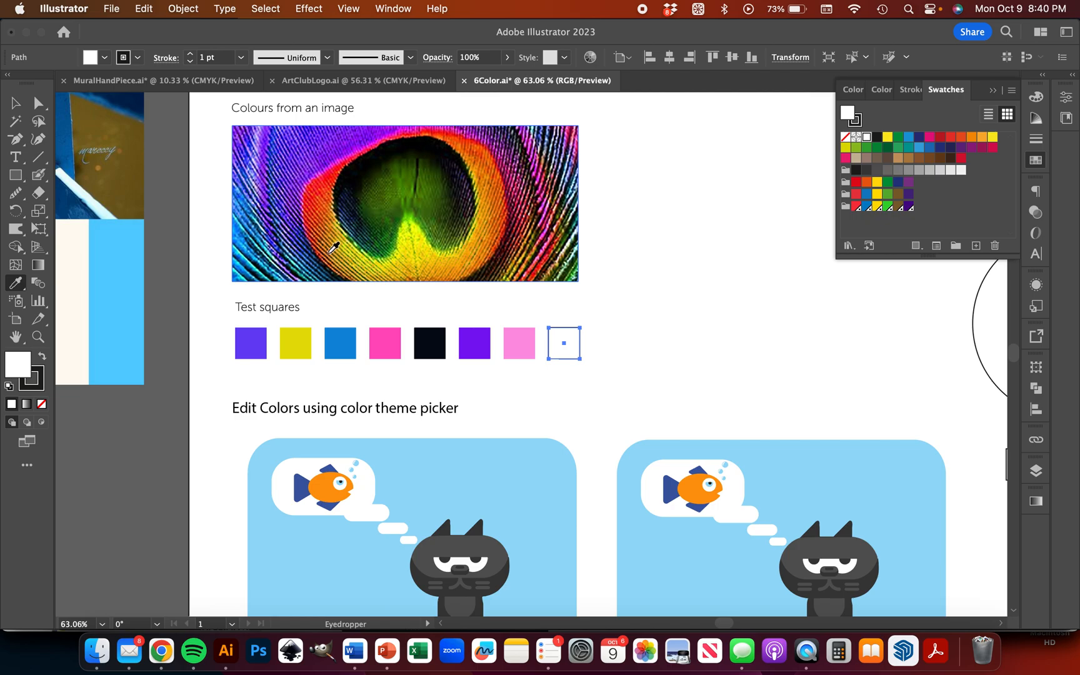
pyautogui.click(250, 156)
# Step: Place a copy of the third, blue test square just below the artboard, under the first cat illustration
pyautogui.scroll(-3, 420, 215)
pyautogui.click(14, 108)
pyautogui.scroll(-3, 359, 299)
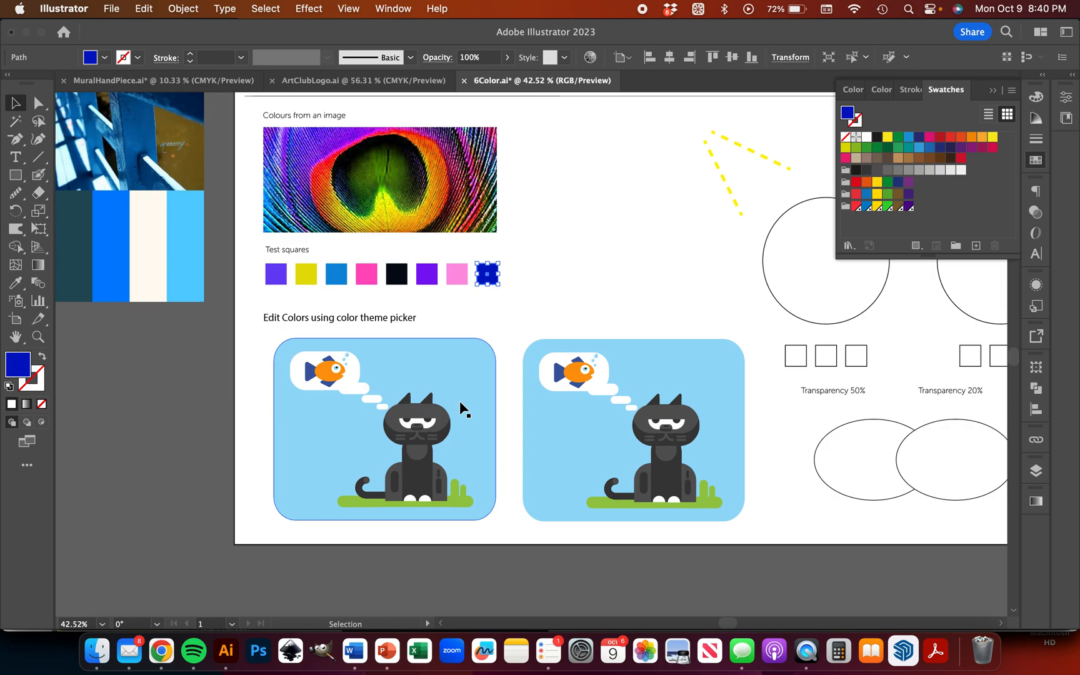
pyautogui.scroll(-3, 392, 378)
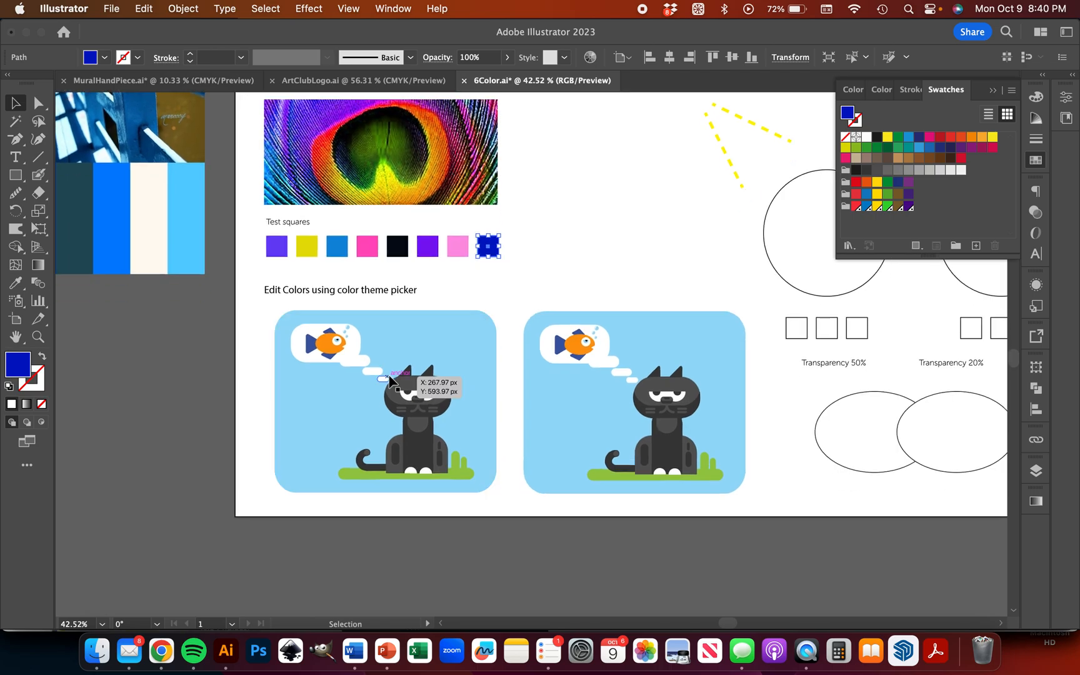
pyautogui.hscroll(4, 389, 375)
pyautogui.scroll(2, 389, 374)
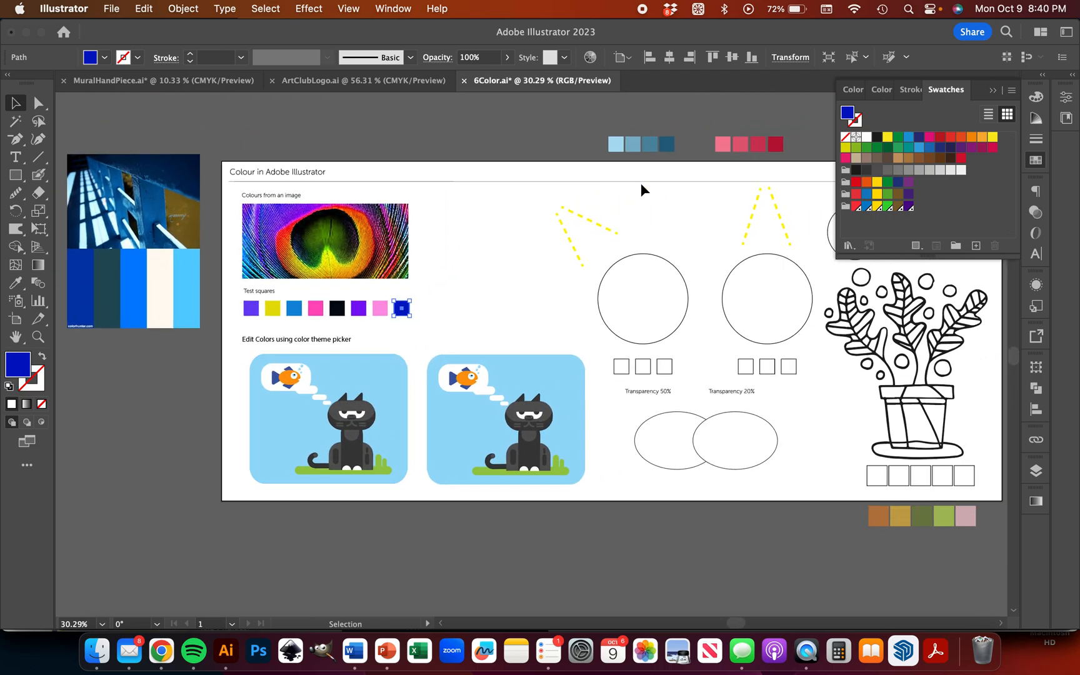
pyautogui.hscroll(-3, 535, 212)
pyautogui.scroll(-4, 536, 212)
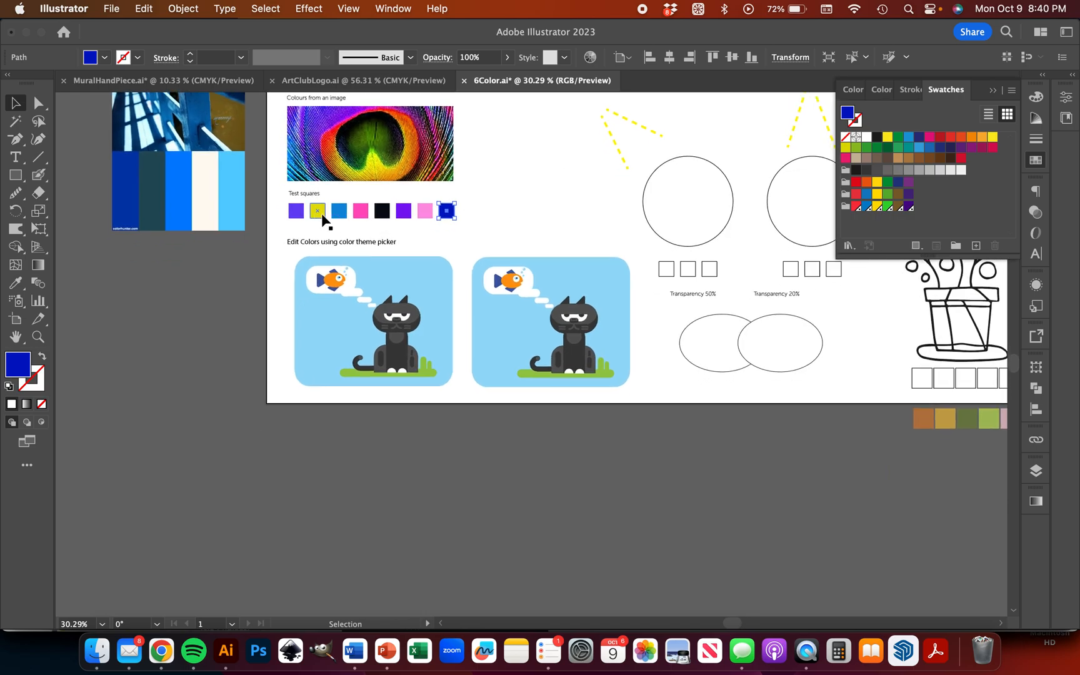
pyautogui.click(342, 215)
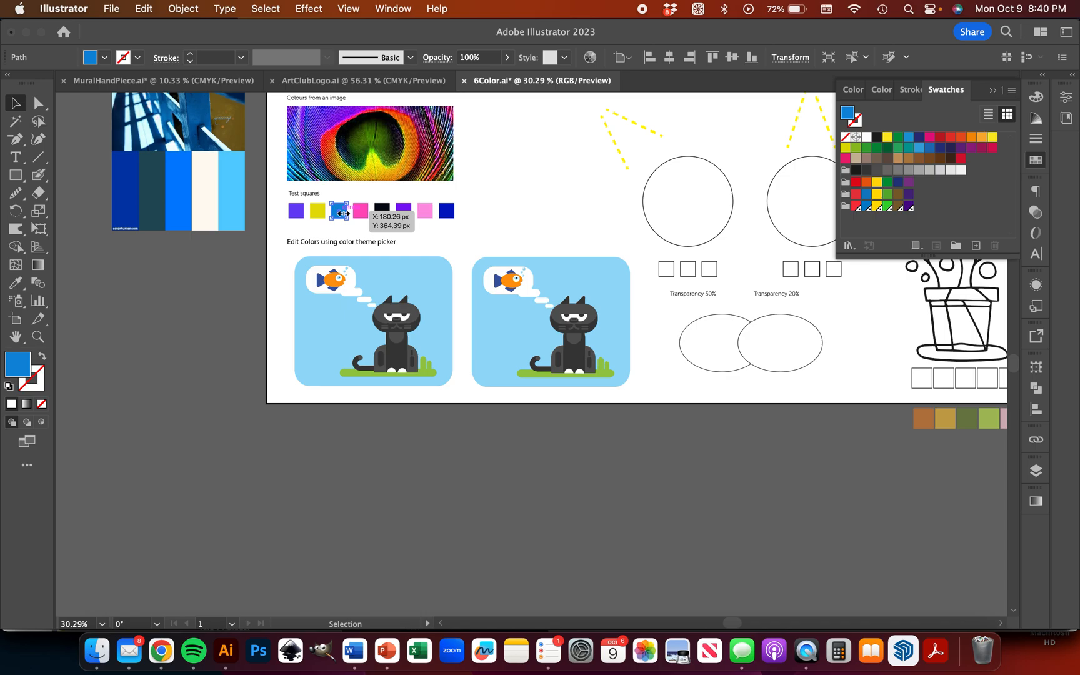
pyautogui.moveTo(342, 215); pyautogui.dragTo(296, 427)
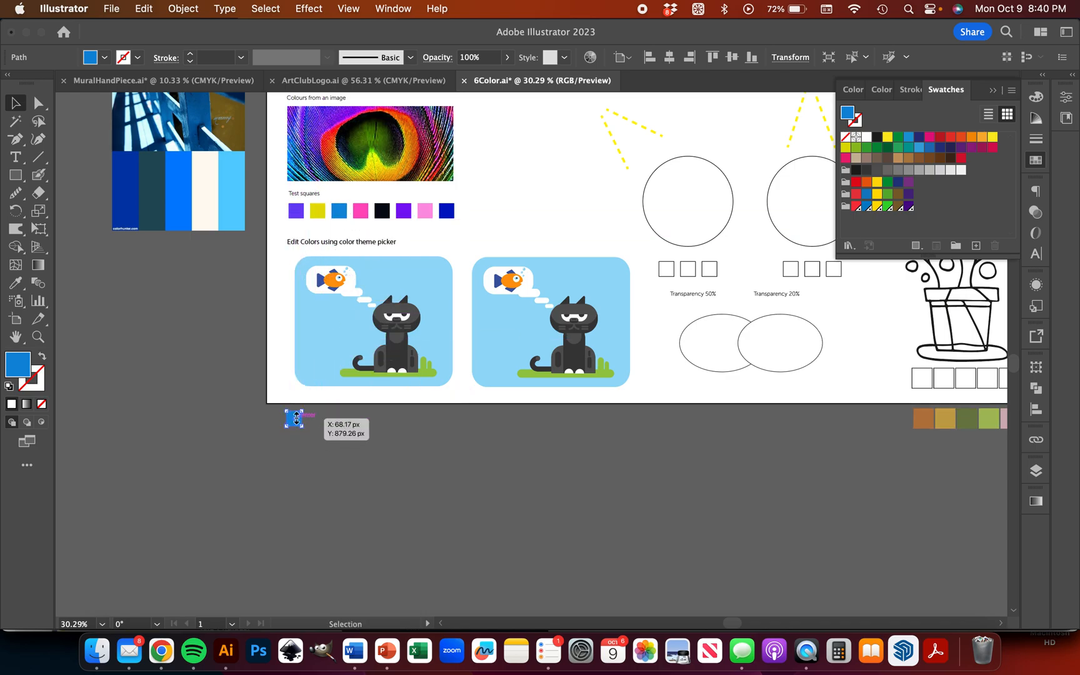
# Step: Set the fill of the square copied below the artboard to hex colour 7accf4, and deselect it
pyautogui.scroll(3, 297, 419)
pyautogui.scroll(1, 296, 419)
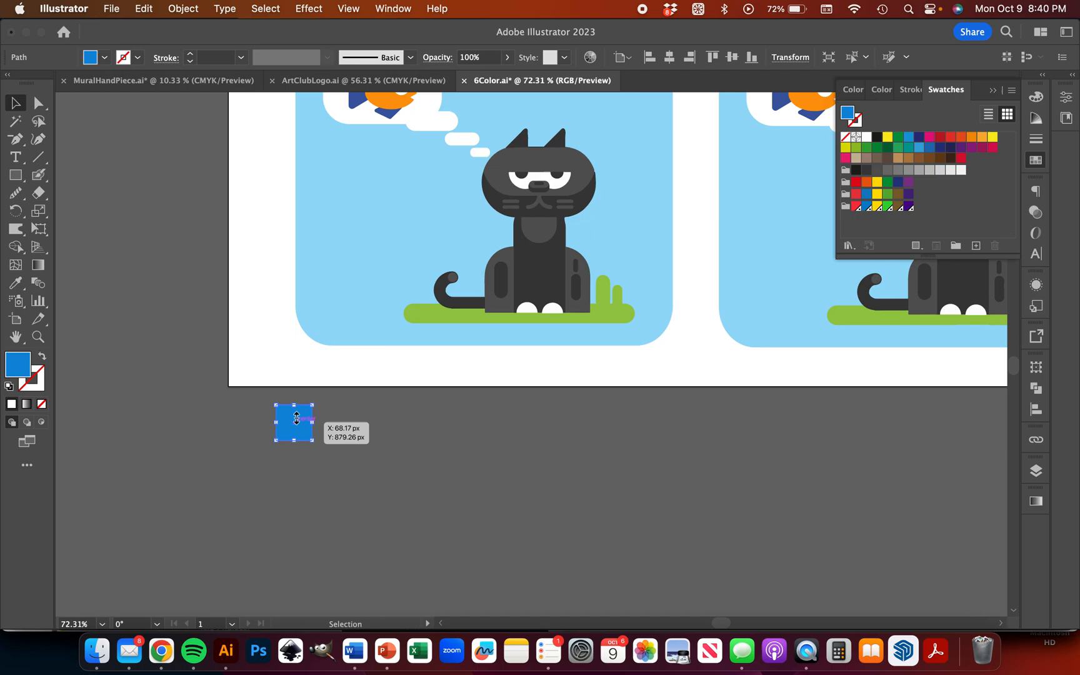
pyautogui.doubleClick(21, 368)
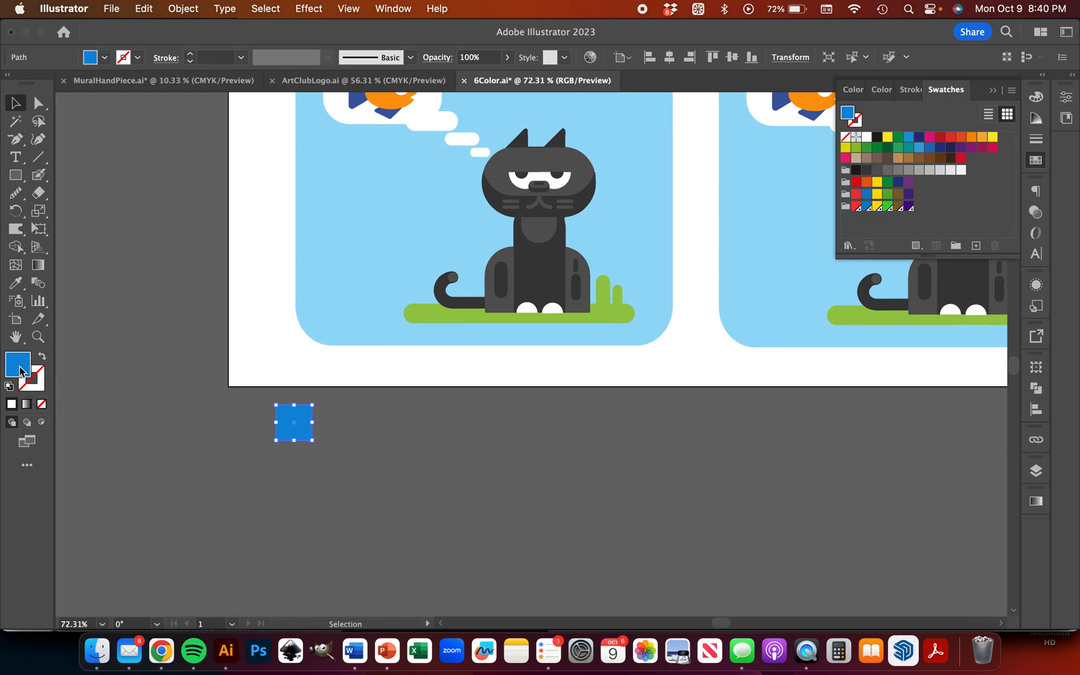
pyautogui.write('7ac3f4')
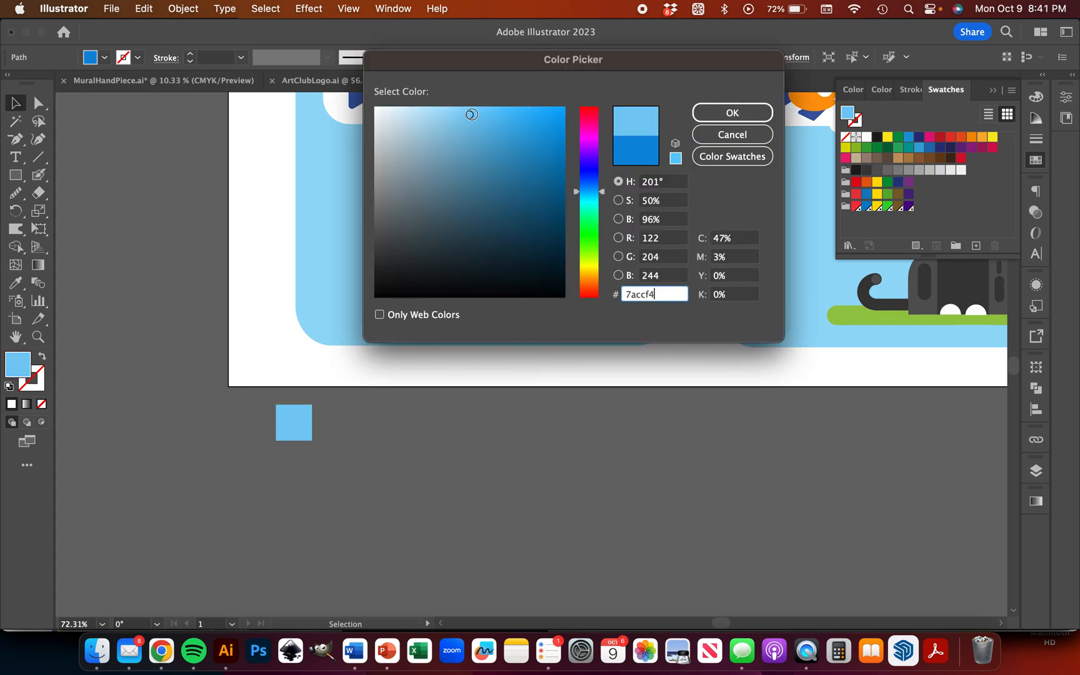
pyautogui.click(719, 112)
pyautogui.click(406, 449)
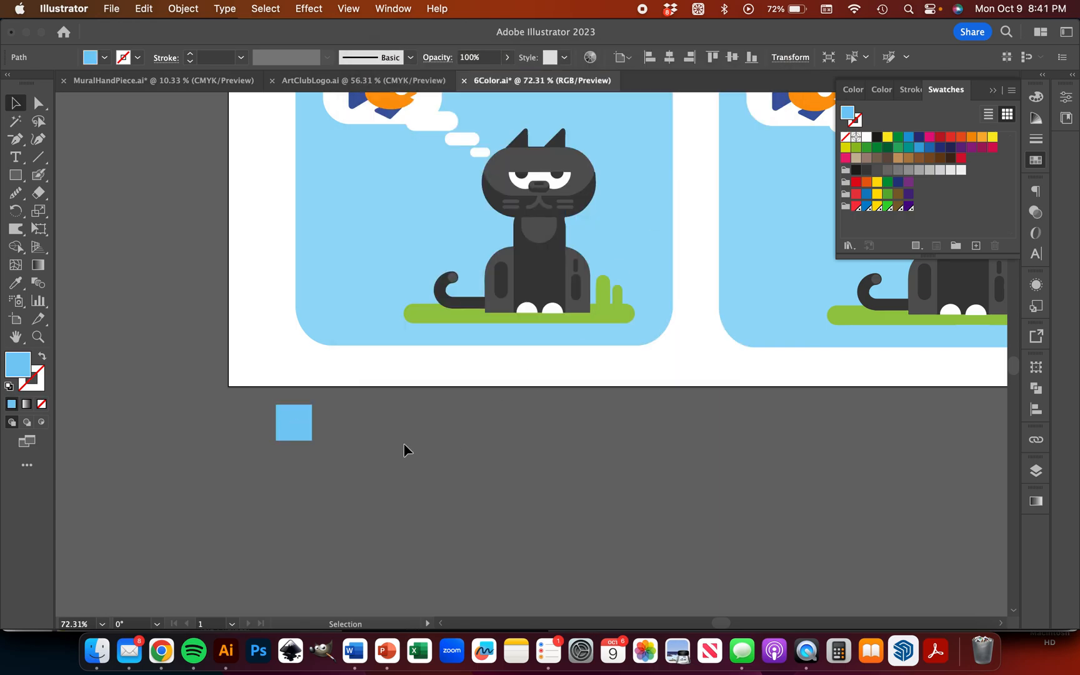
# Step: Duplicate the light blue square in line to its right, leaving a wide gap, and fill the copy with the dark navy swatch
pyautogui.hscroll(3, 404, 445)
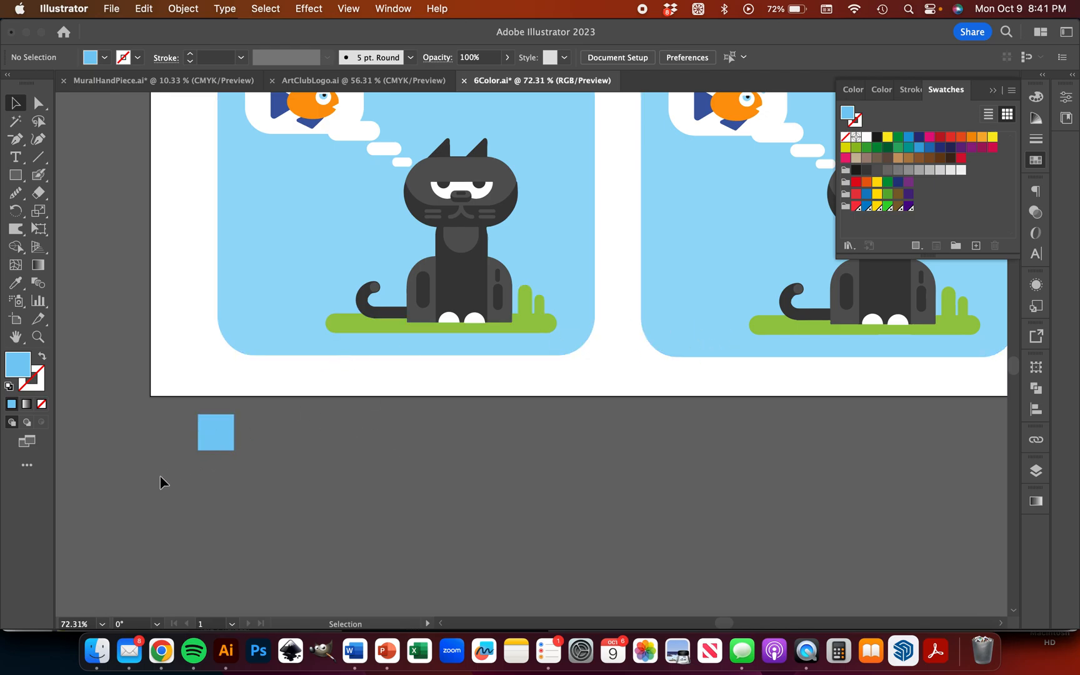
pyautogui.click(225, 449)
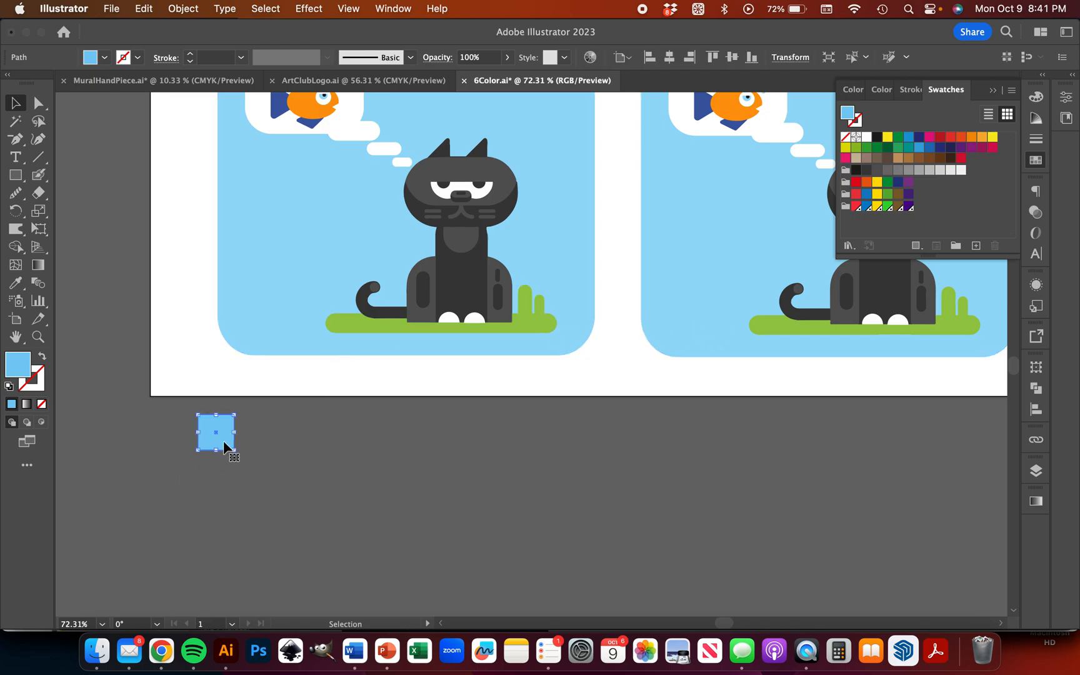
pyautogui.moveTo(224, 444); pyautogui.dragTo(441, 450)
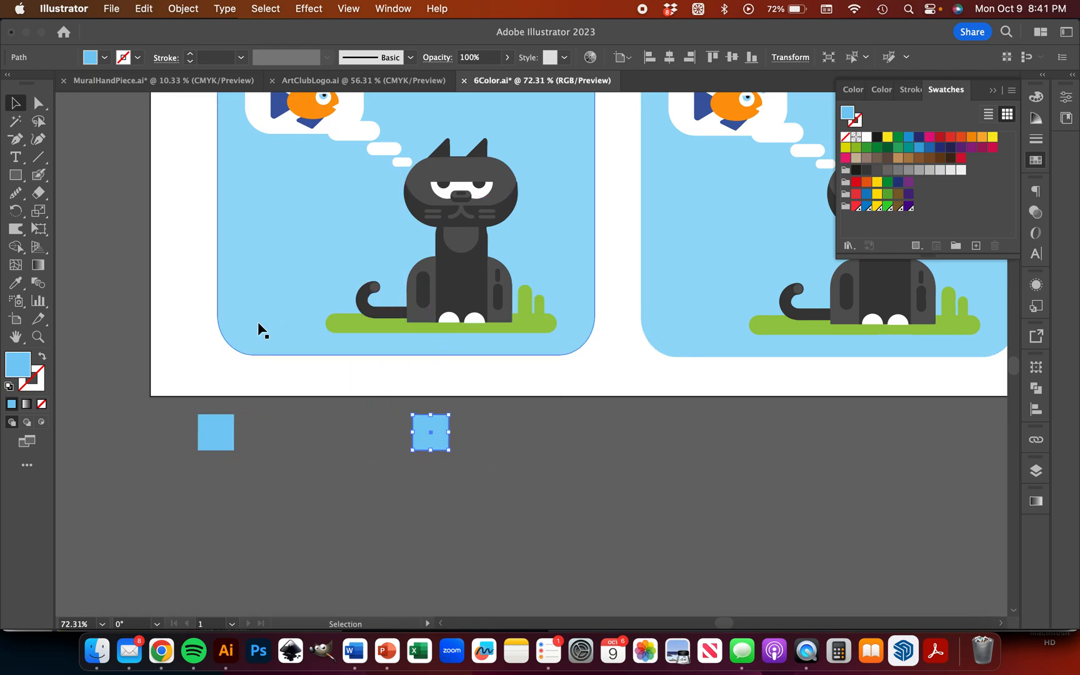
pyautogui.click(941, 150)
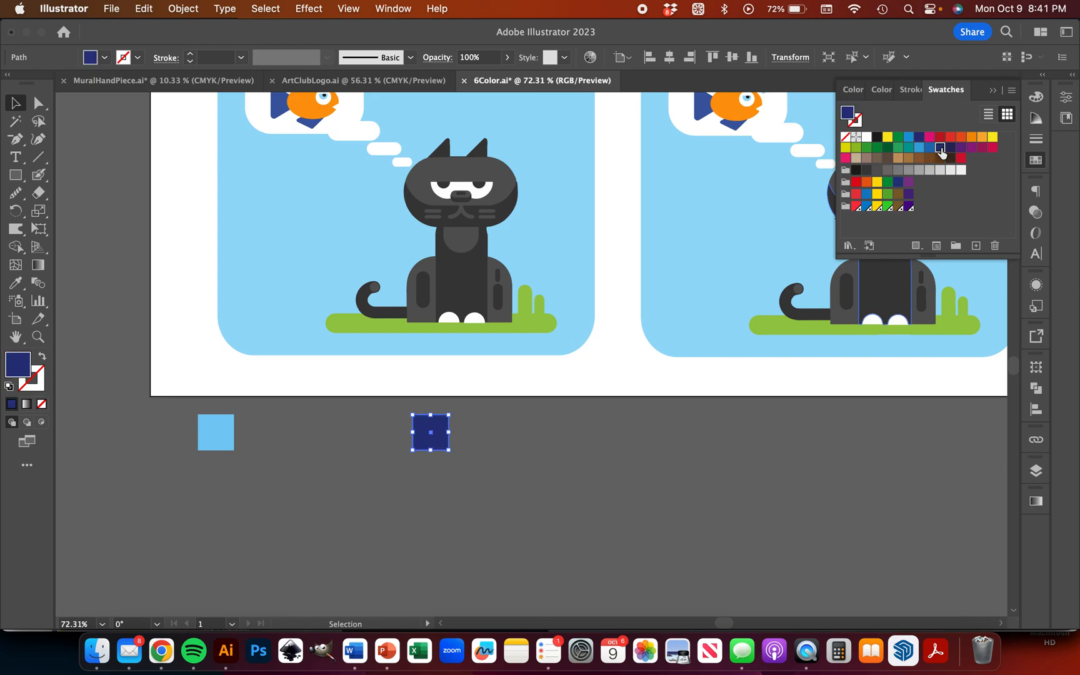
# Step: Select both the light blue and navy squares and set the Blend Options spacing to Specified Steps with 2 steps
pyautogui.keyDown('shift'); pyautogui.click(214, 443); pyautogui.keyUp('shift')
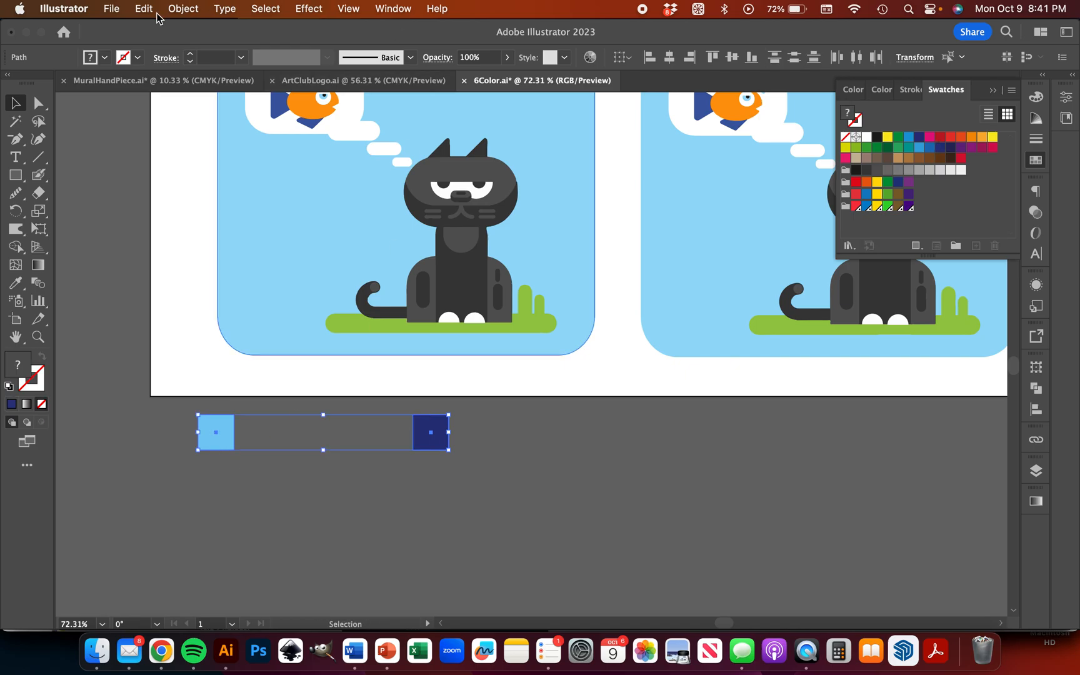
pyautogui.click(182, 8)
pyautogui.moveTo(191, 516)
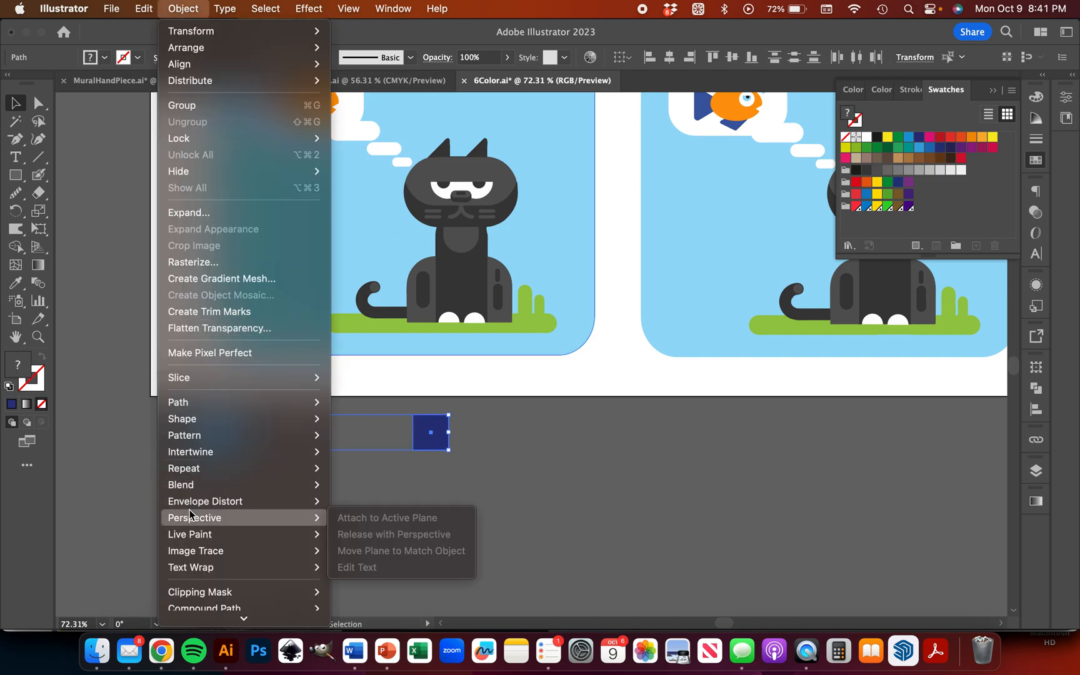
pyautogui.moveTo(249, 487)
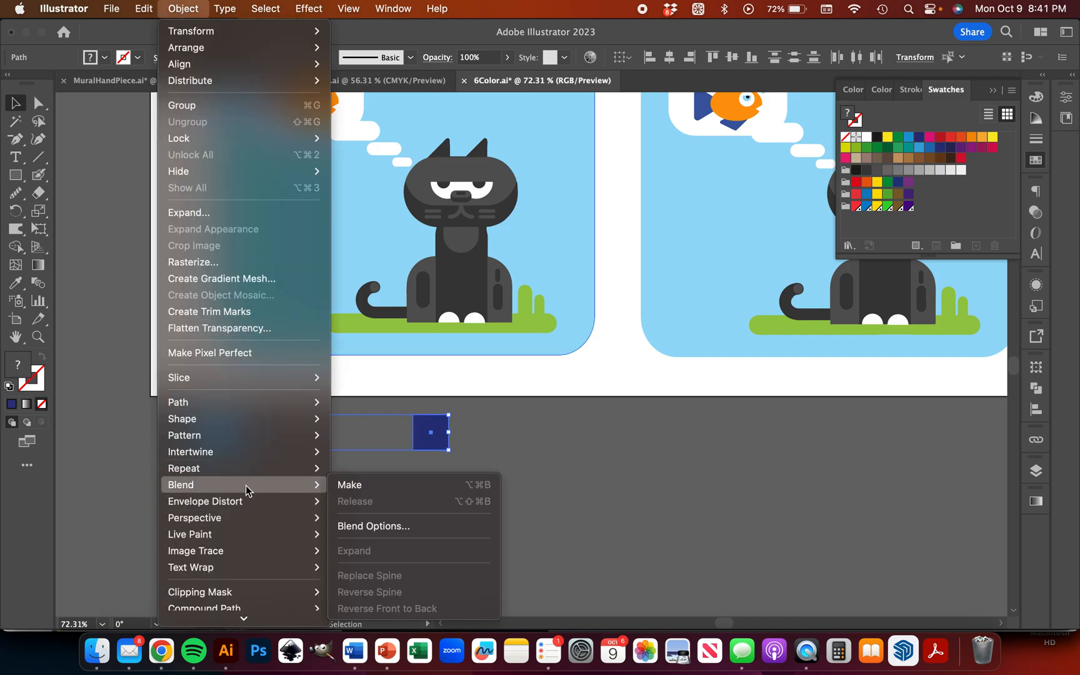
pyautogui.click(414, 529)
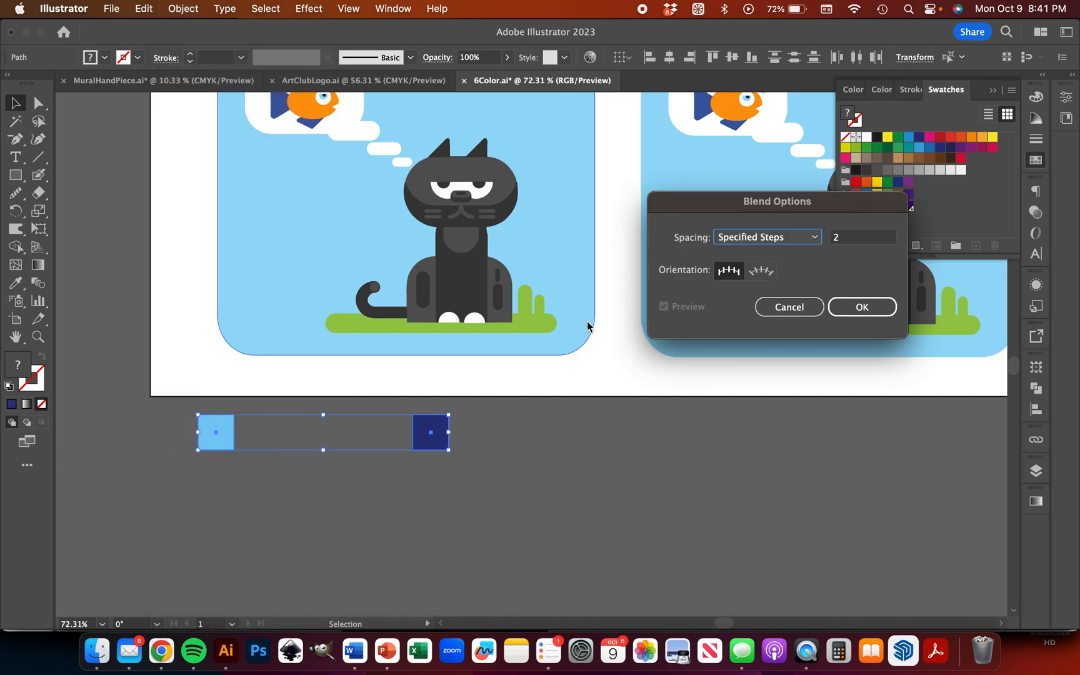
pyautogui.click(782, 242)
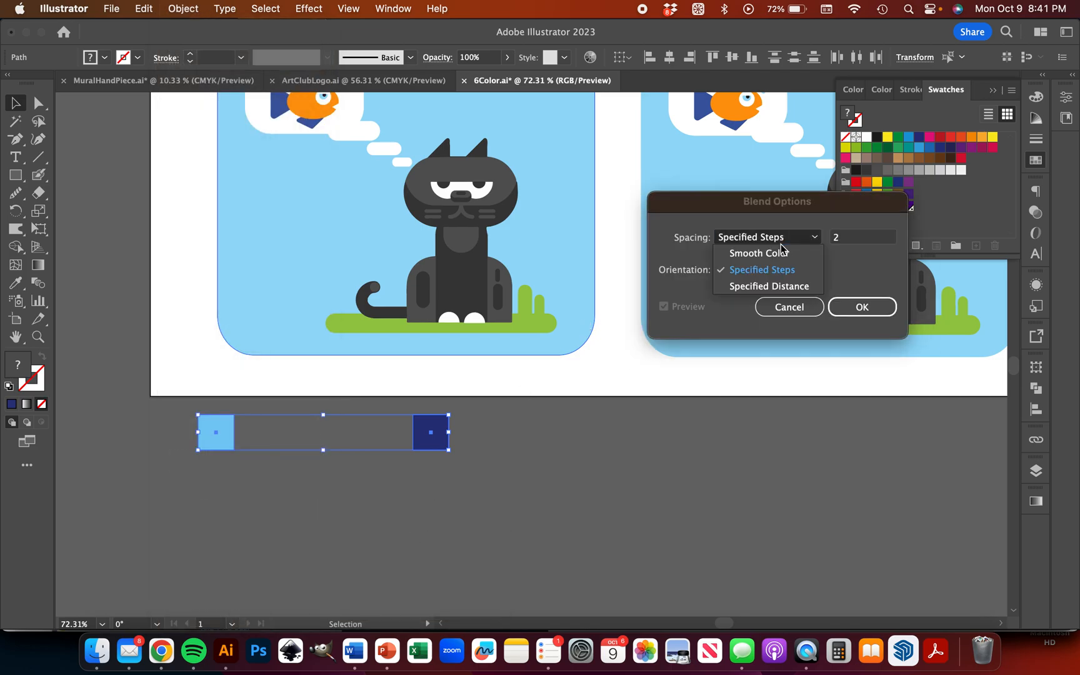
pyautogui.click(761, 272)
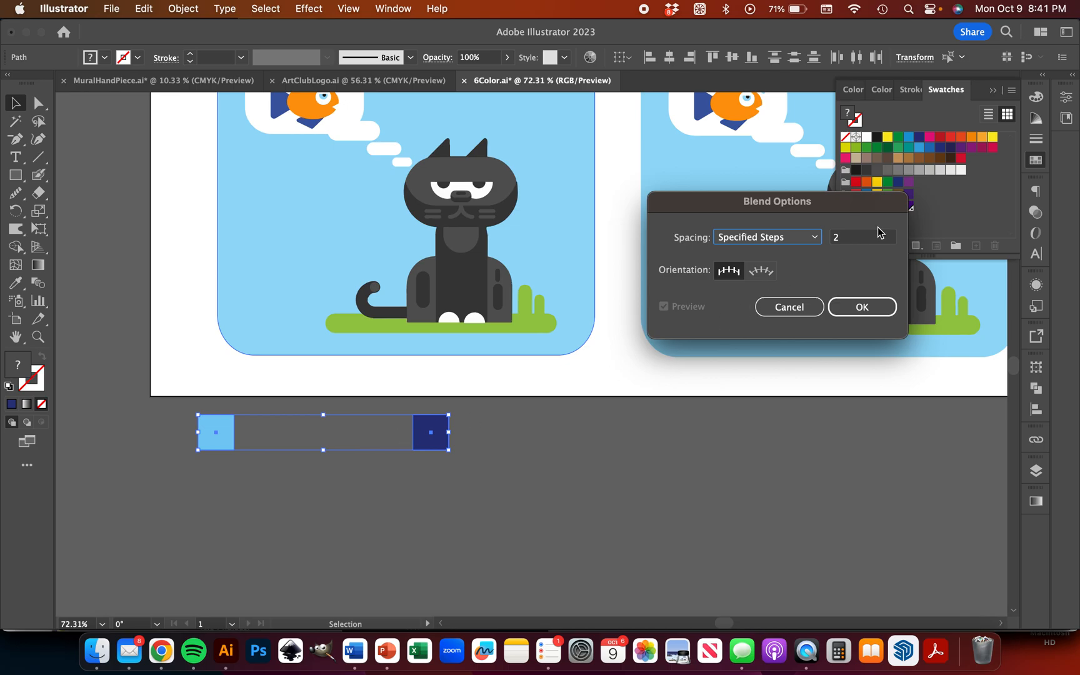
pyautogui.click(855, 237)
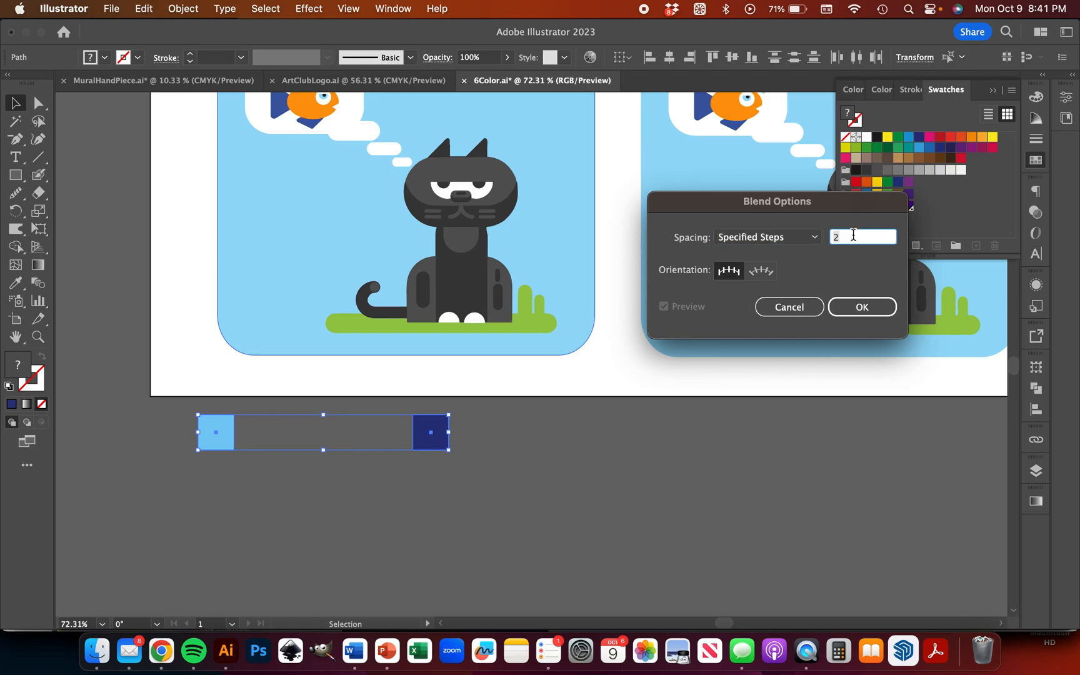
pyautogui.click(863, 307)
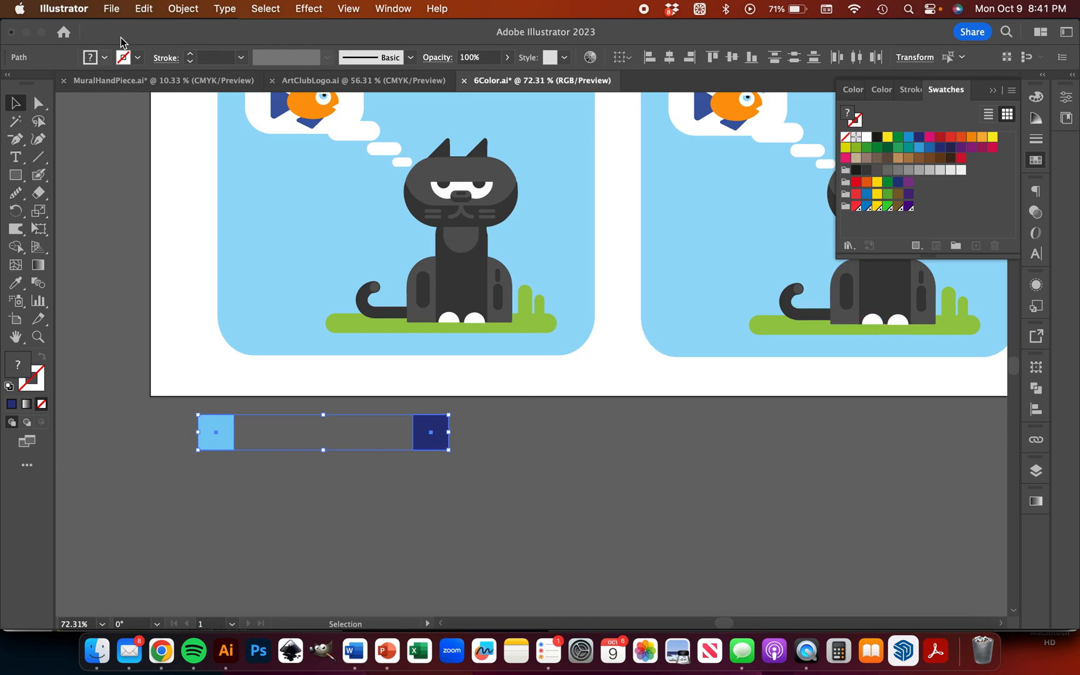
# Step: Make a blend between the light blue and navy squares to build a row of blue shades, and deselect it
pyautogui.click(185, 8)
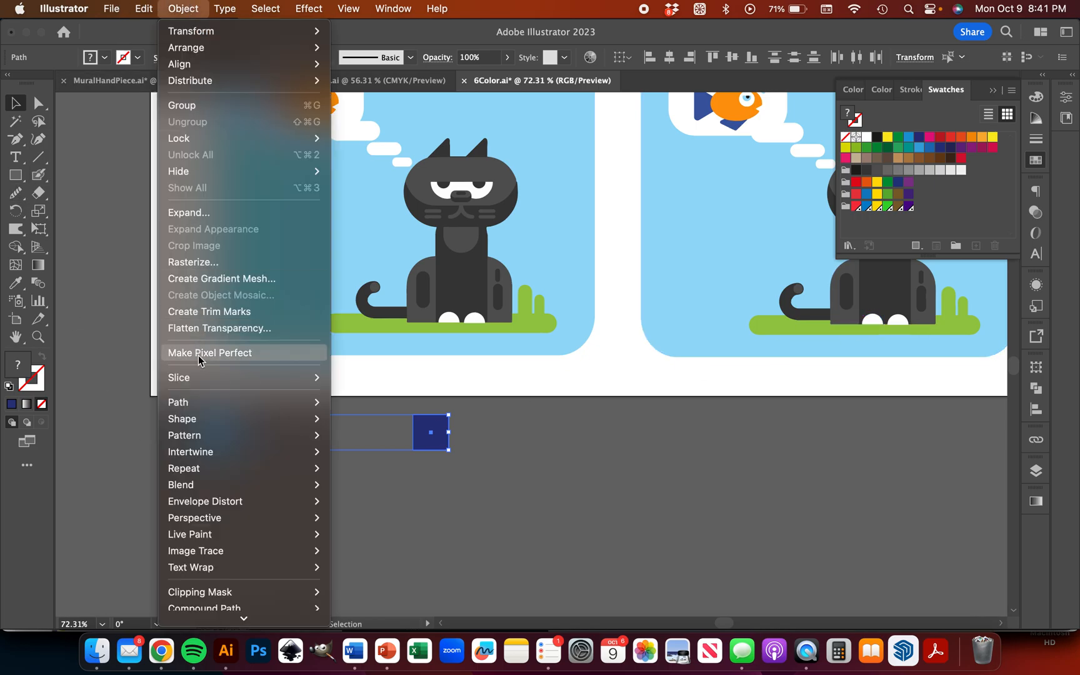
pyautogui.moveTo(245, 490)
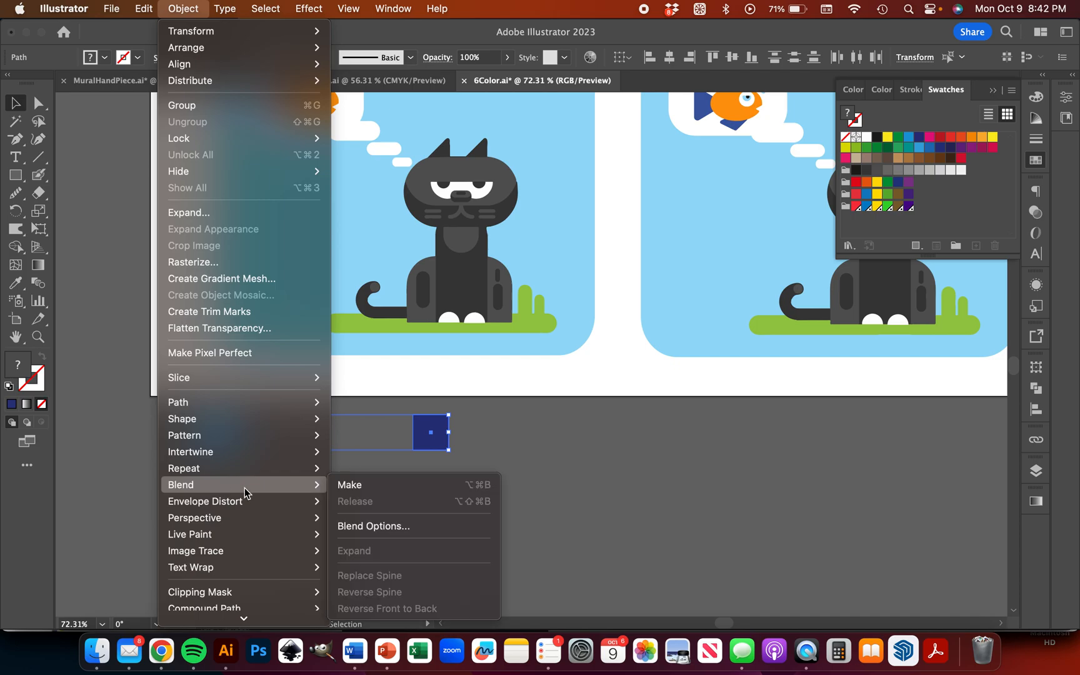
pyautogui.click(372, 484)
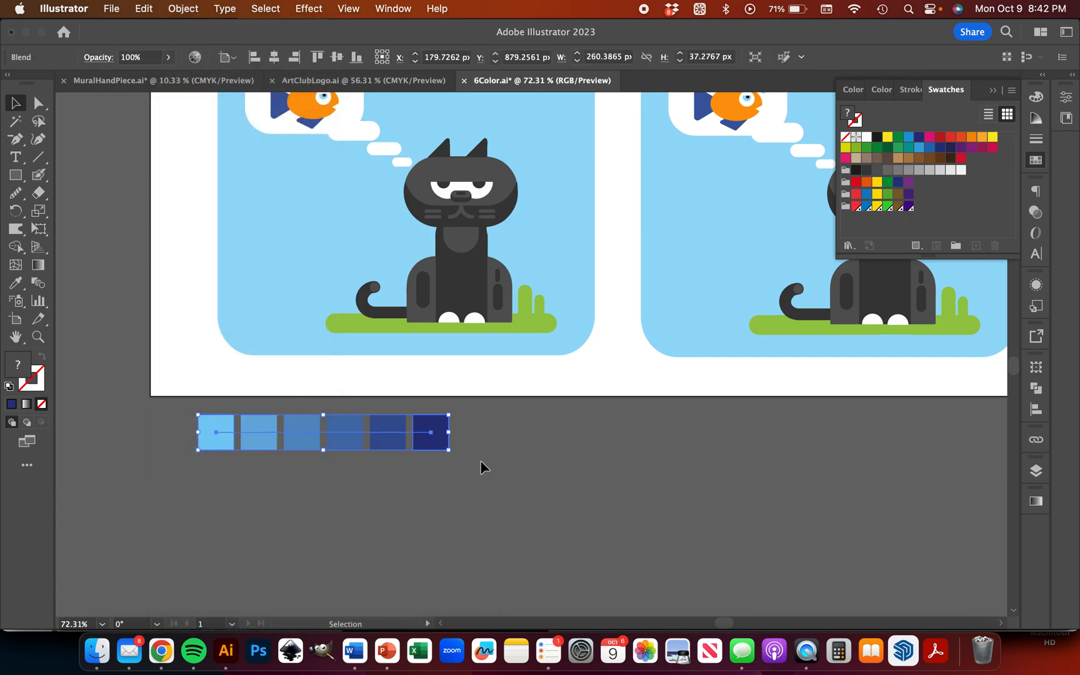
pyautogui.click(463, 480)
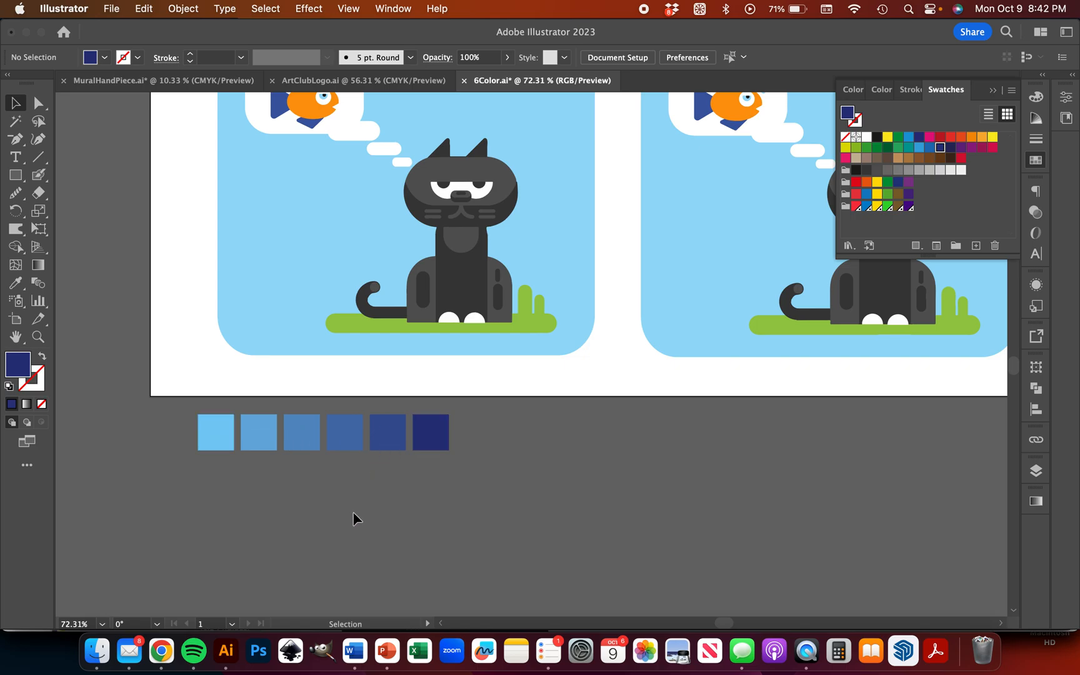
# Step: Select individual parts of both cat illustrations to check how the artwork is divided into shapes
pyautogui.scroll(5, 355, 515)
pyautogui.hscroll(3, 355, 516)
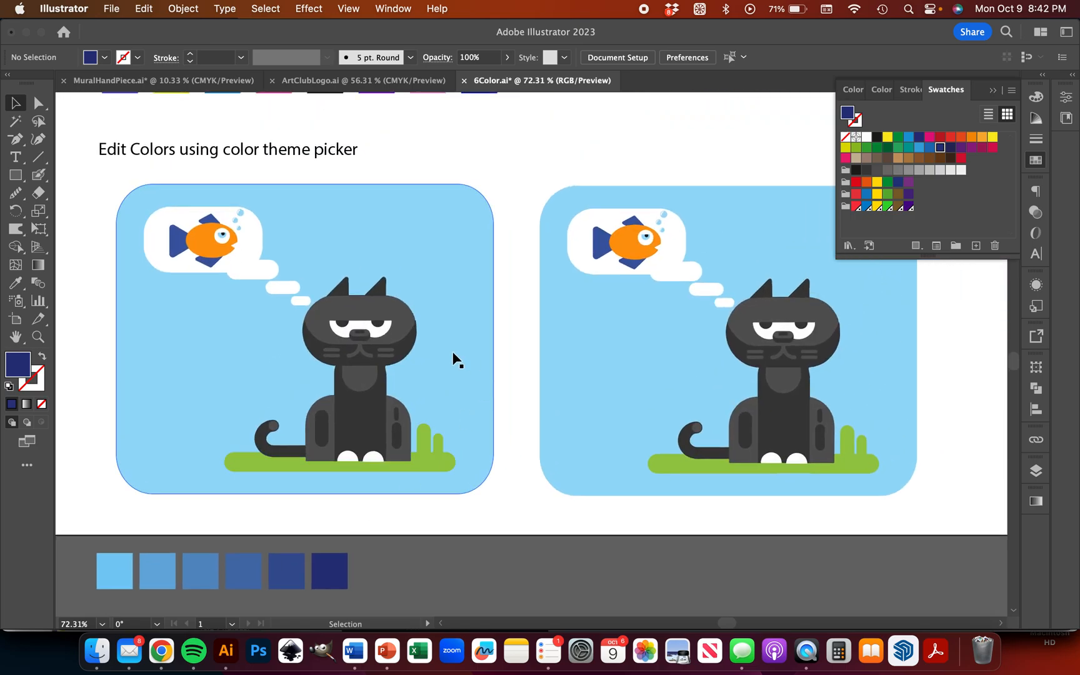
pyautogui.click(390, 326)
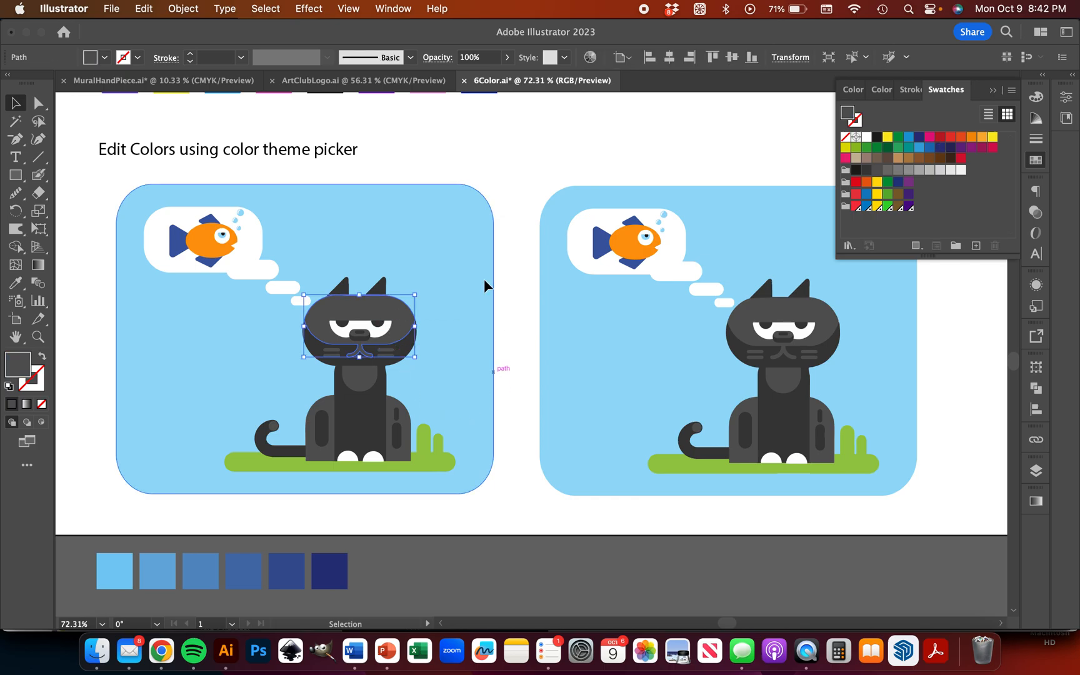
pyautogui.click(261, 363)
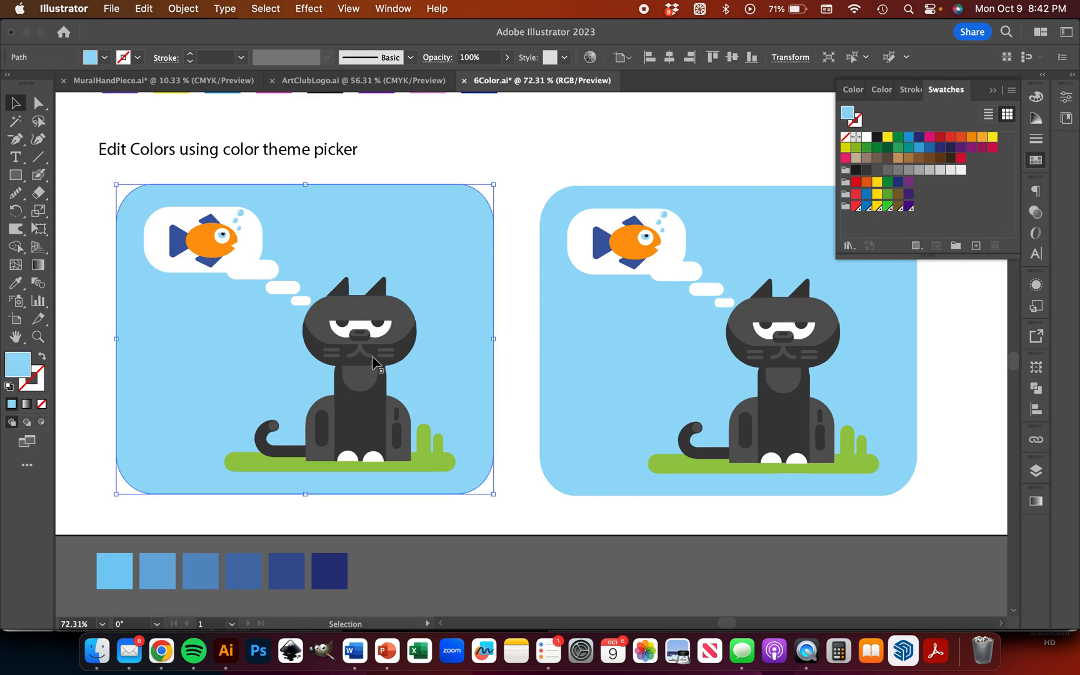
pyautogui.click(342, 324)
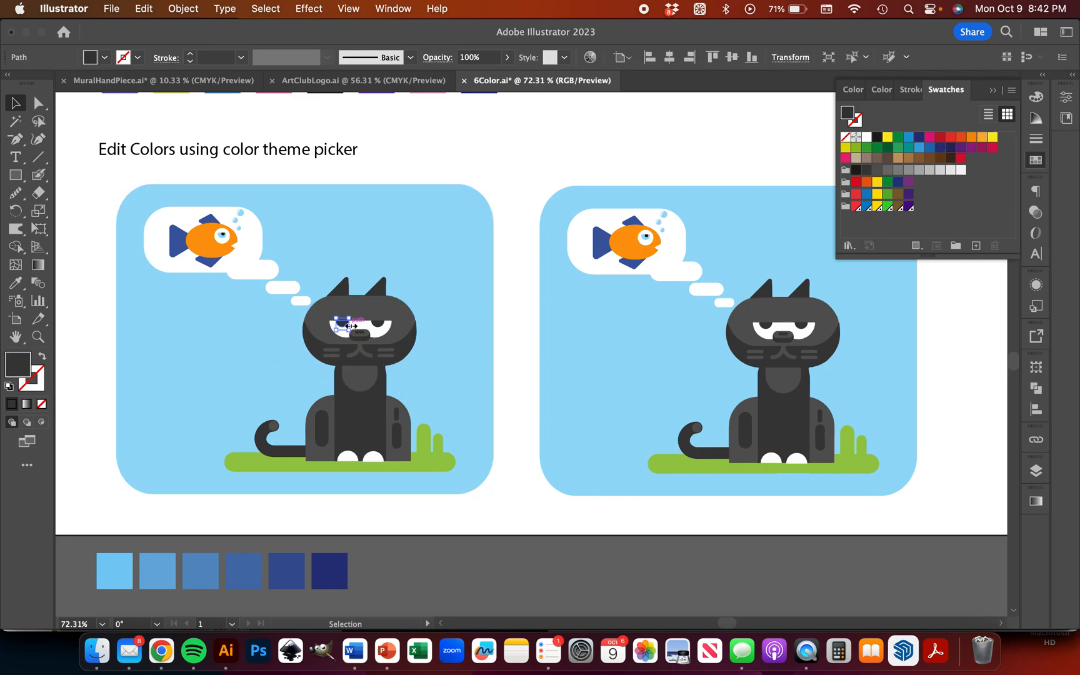
pyautogui.click(361, 380)
pyautogui.click(720, 366)
pyautogui.click(806, 332)
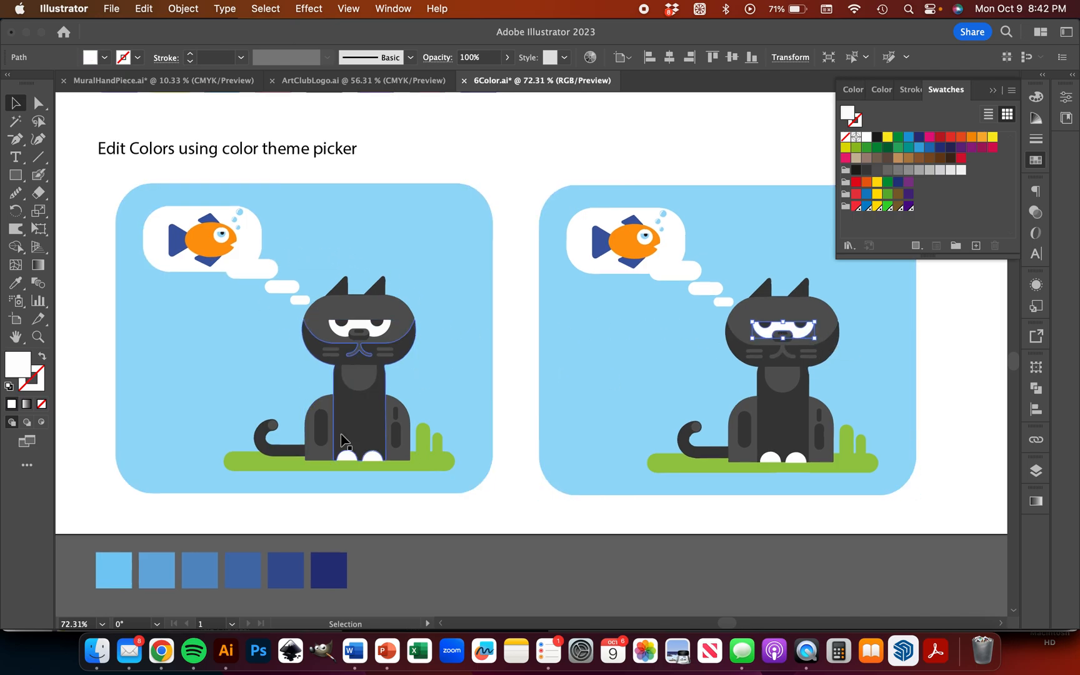
# Step: Fill the first cat's darkest body and lower-face shape with the navy sampled from the last palette square
pyautogui.click(371, 418)
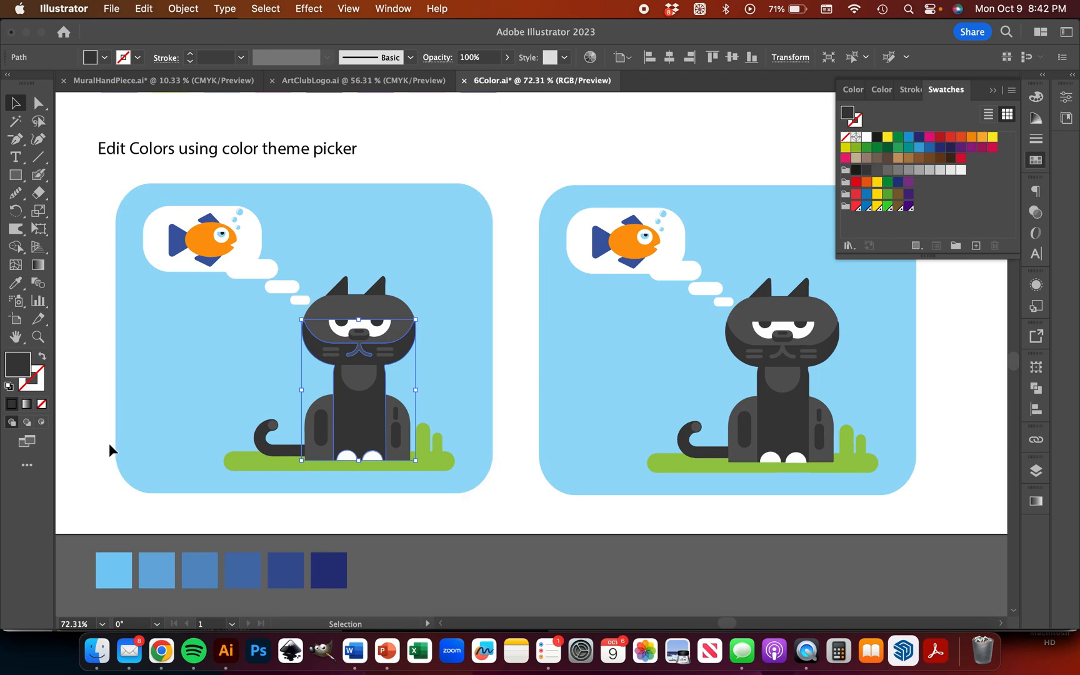
pyautogui.press('i')
pyautogui.click(341, 570)
pyautogui.click(16, 103)
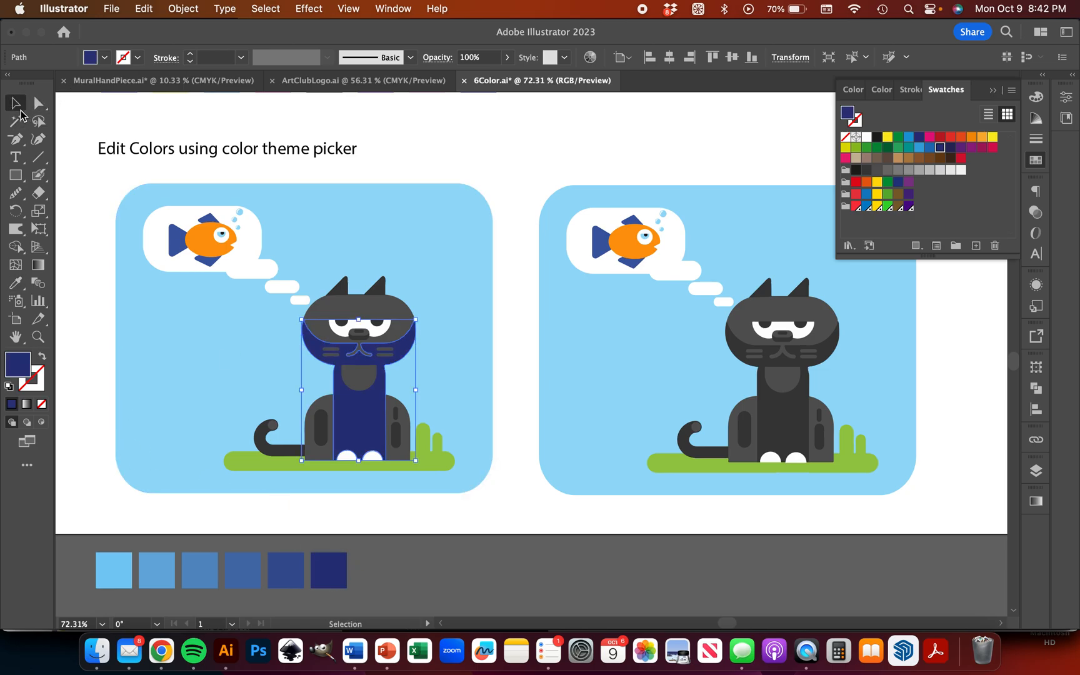
# Step: Fill the first cat's lighter grey face, chest and side shapes with the blue sampled from the second-darkest palette square, and deselect them
pyautogui.click(350, 375)
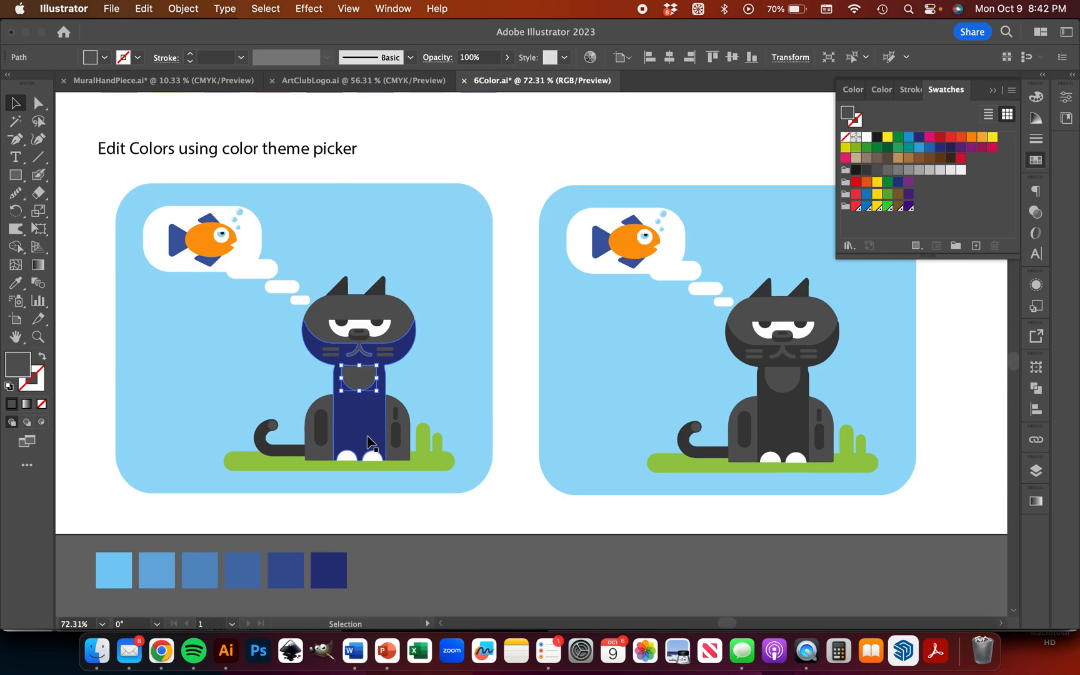
pyautogui.scroll(3, 388, 438)
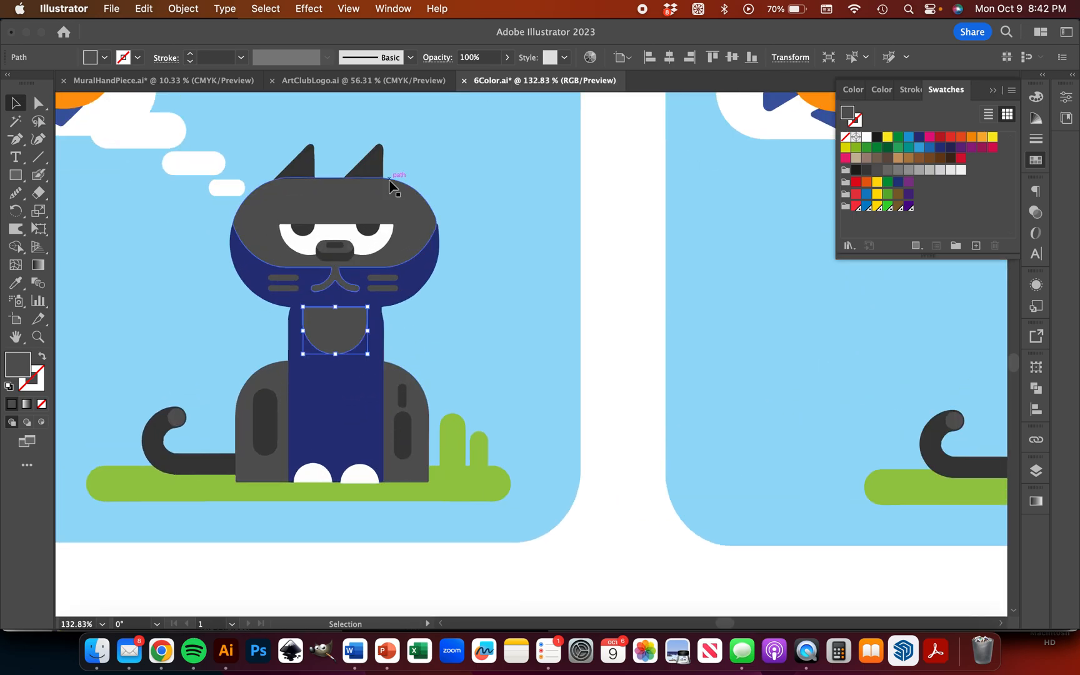
pyautogui.keyDown('shift'); pyautogui.click(398, 199); pyautogui.keyUp('shift')
pyautogui.keyDown('shift'); pyautogui.click(403, 382); pyautogui.keyUp('shift')
pyautogui.keyDown('shift'); pyautogui.click(241, 442); pyautogui.keyUp('shift')
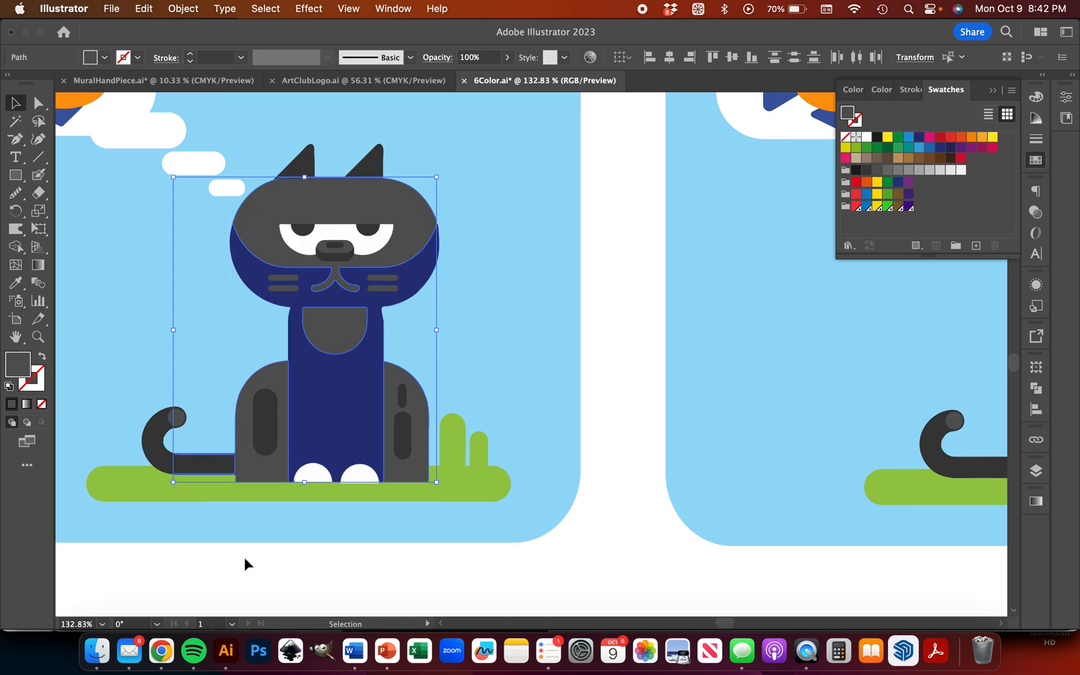
pyautogui.press('i')
pyautogui.scroll(-5, 475, 454)
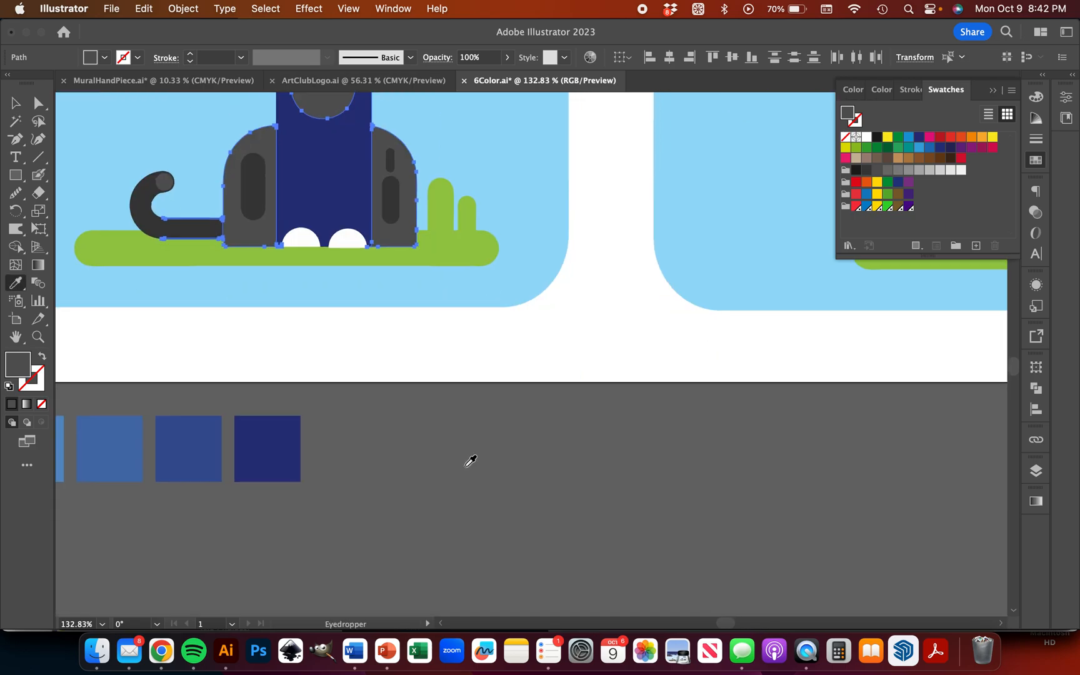
pyautogui.click(166, 424)
pyautogui.scroll(5, 178, 431)
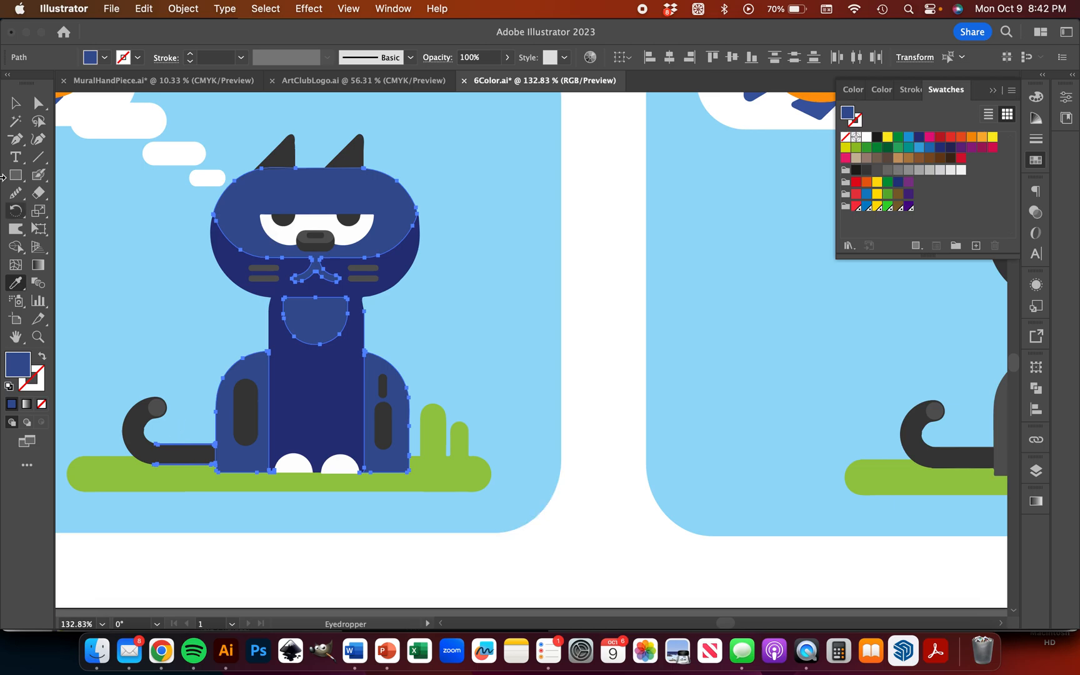
pyautogui.click(15, 102)
pyautogui.scroll(-6, 504, 321)
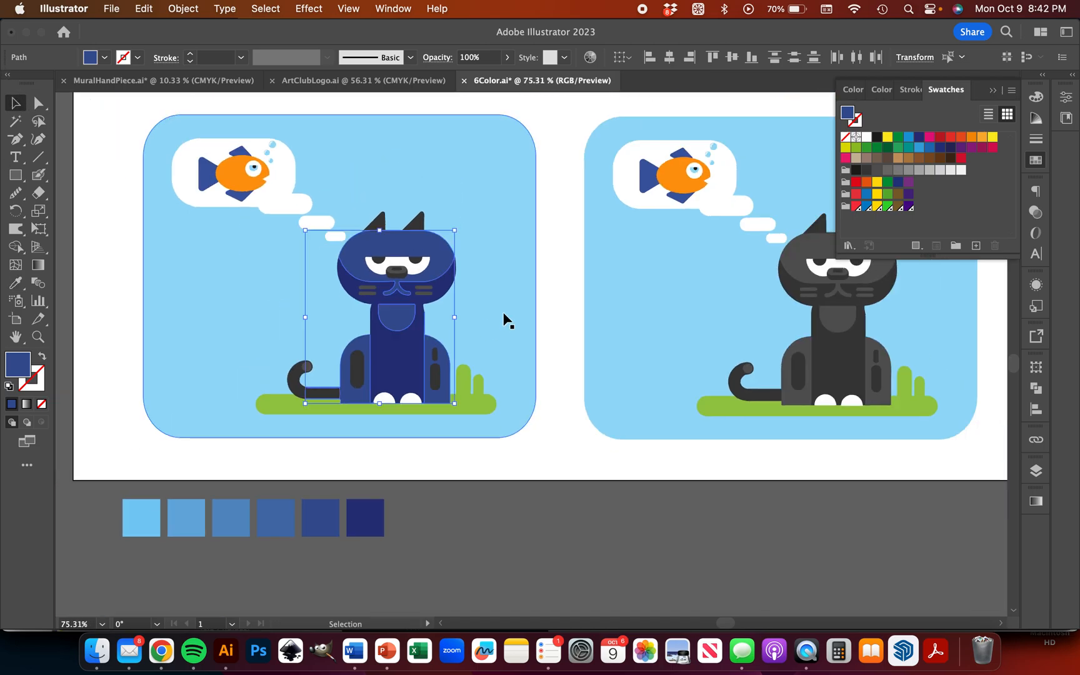
pyautogui.click(476, 433)
pyautogui.scroll(1, 476, 433)
pyautogui.hscroll(1, 476, 433)
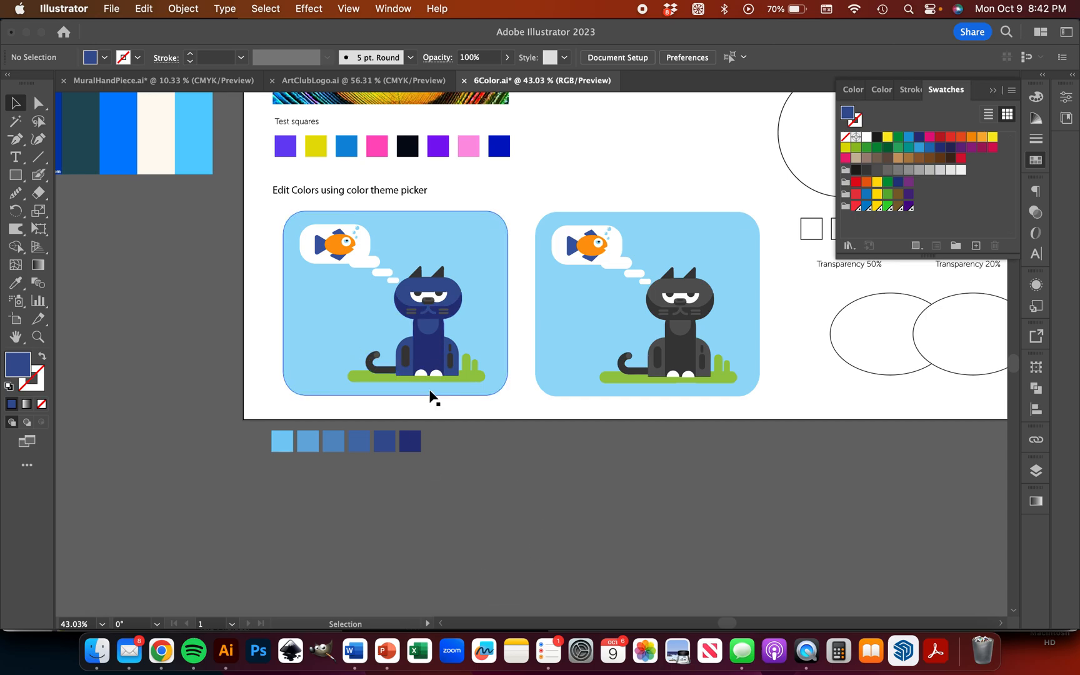
pyautogui.hscroll(1, 432, 398)
pyautogui.scroll(3, 430, 393)
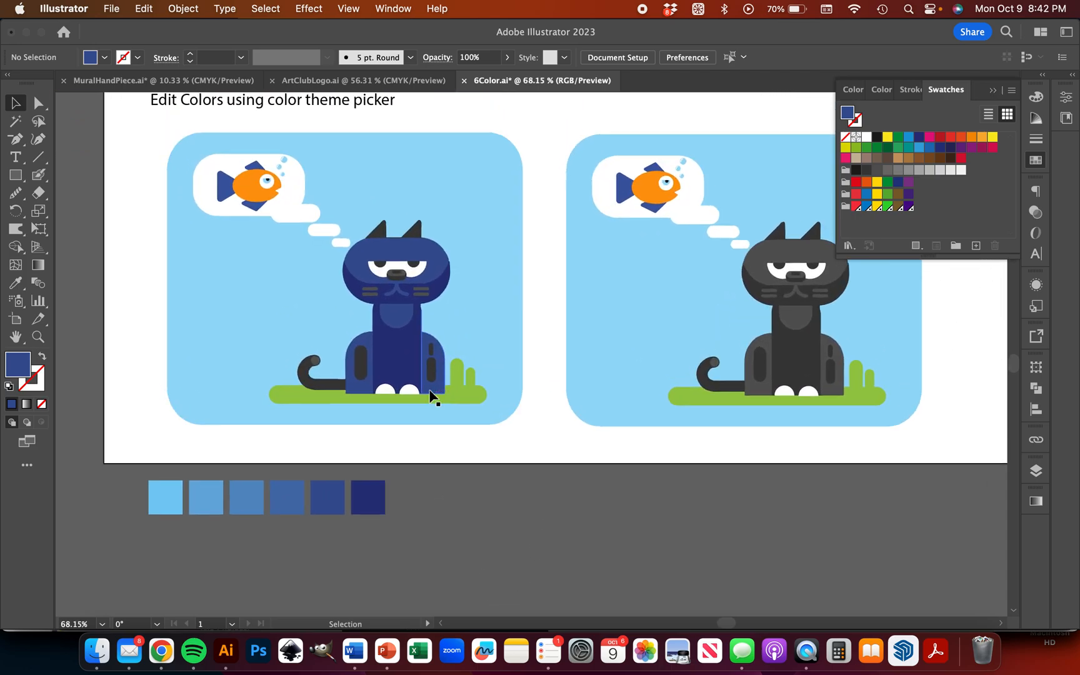
# Step: Undo both blue fills on the first cat and clear the selection
pyautogui.press('super+z')
pyautogui.press('super+z')
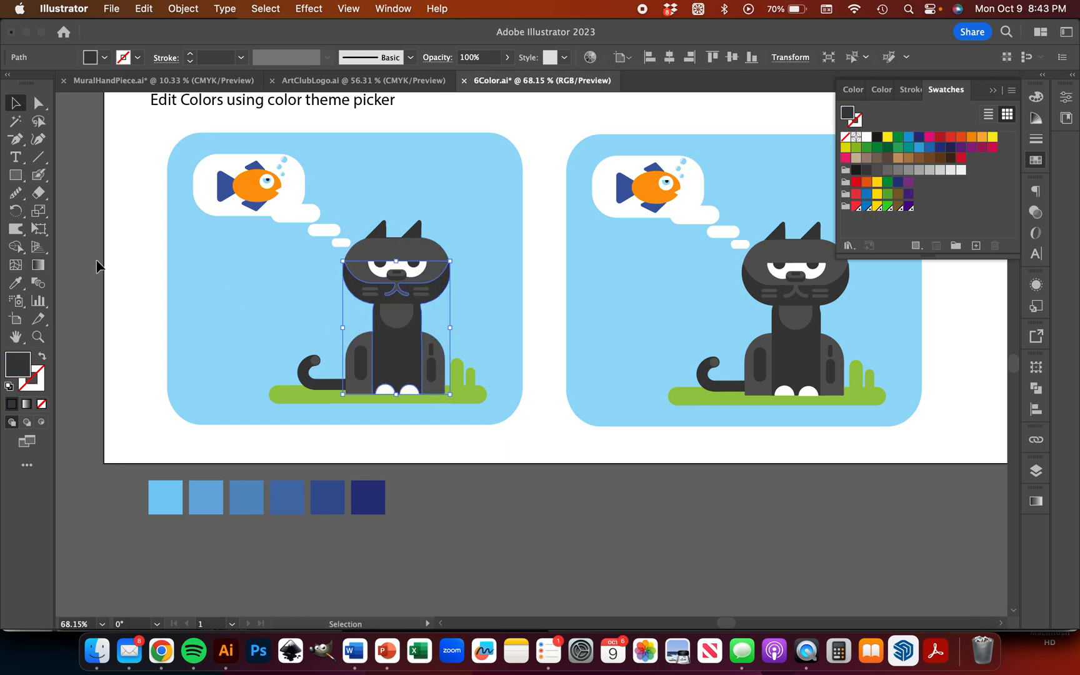
pyautogui.click(113, 233)
# Step: Examine the first illustration's separate cat, grass, thought bubble and fish shapes by selecting them one at a time
pyautogui.hscroll(5, 301, 217)
pyautogui.scroll(3, 302, 217)
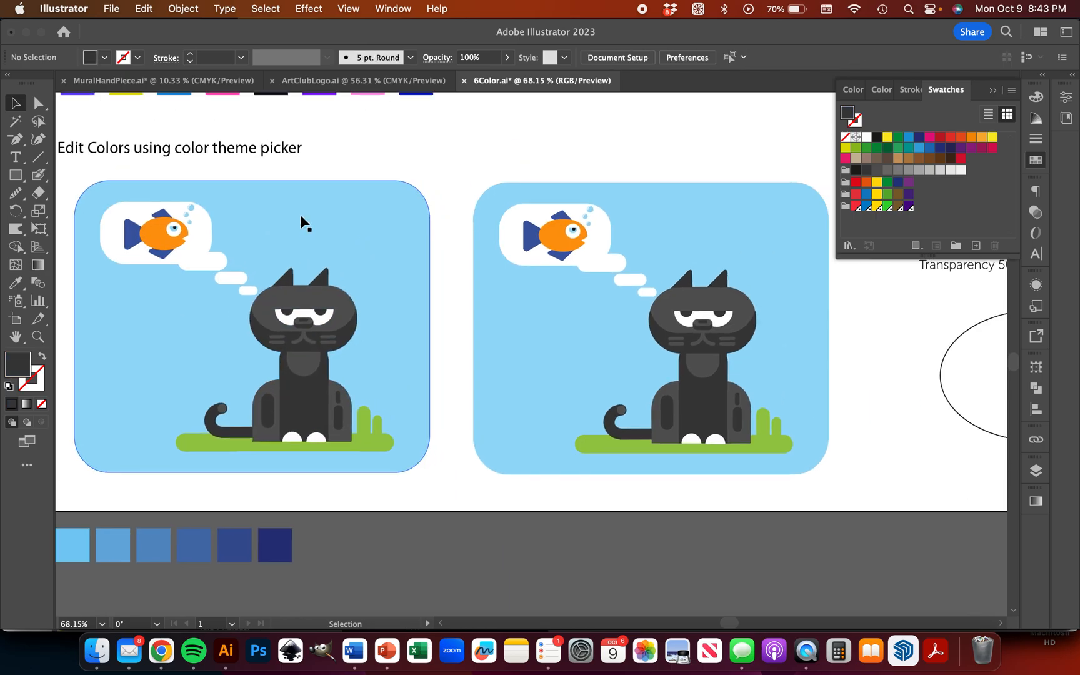
pyautogui.scroll(-2, 427, 287)
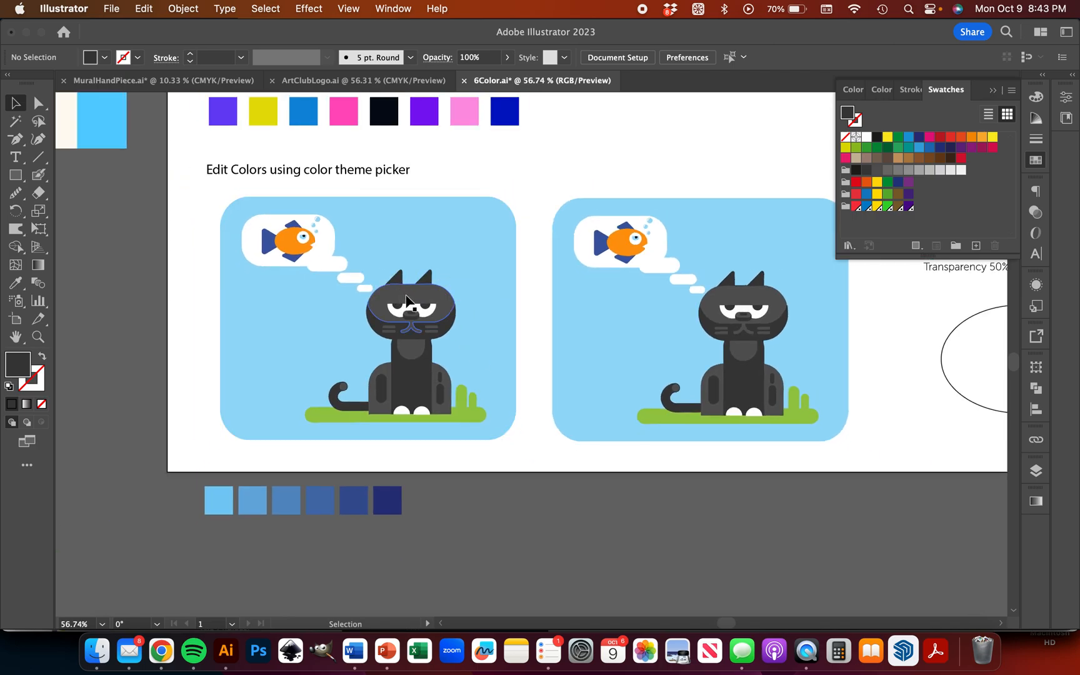
pyautogui.click(406, 301)
pyautogui.click(387, 348)
pyautogui.click(400, 383)
pyautogui.click(378, 393)
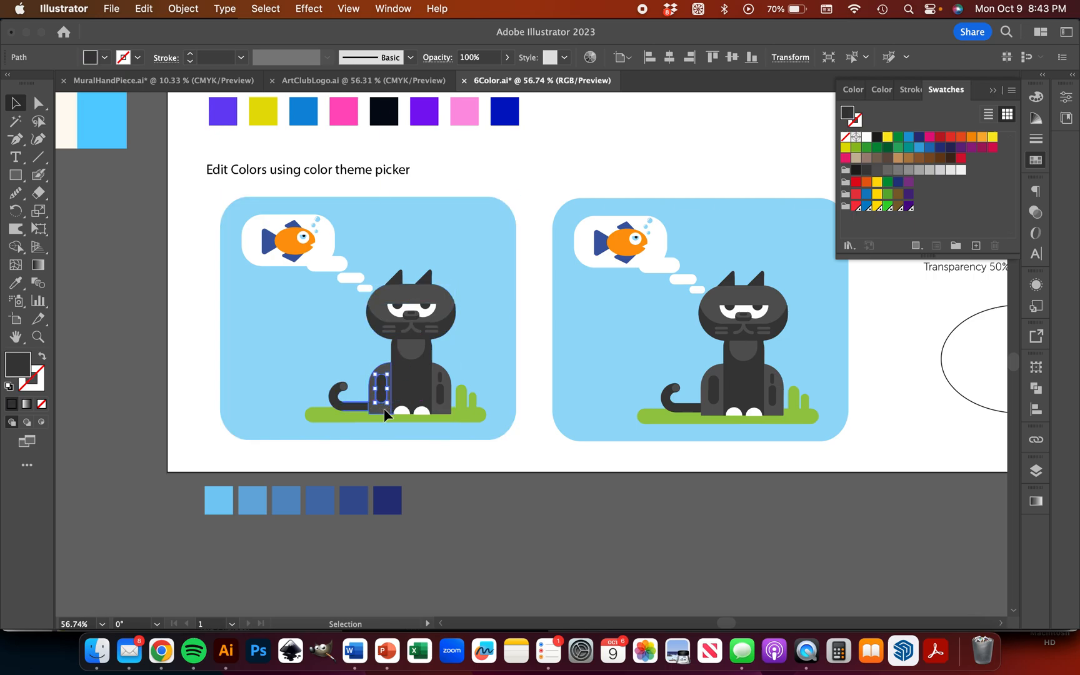
pyautogui.click(480, 414)
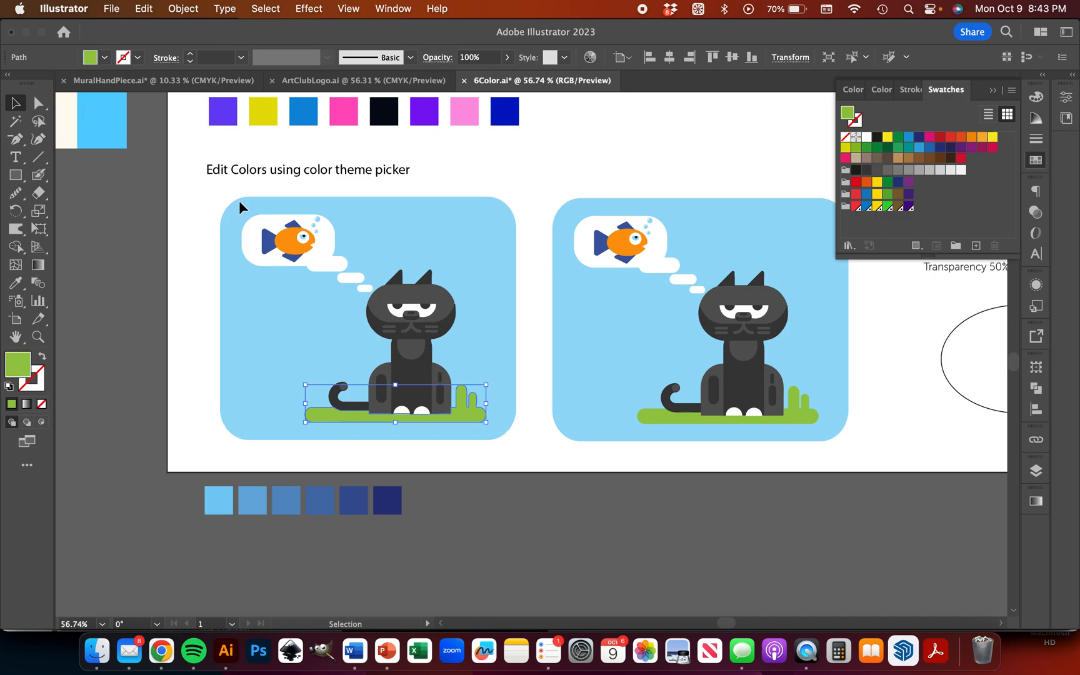
pyautogui.click(249, 226)
pyautogui.click(303, 237)
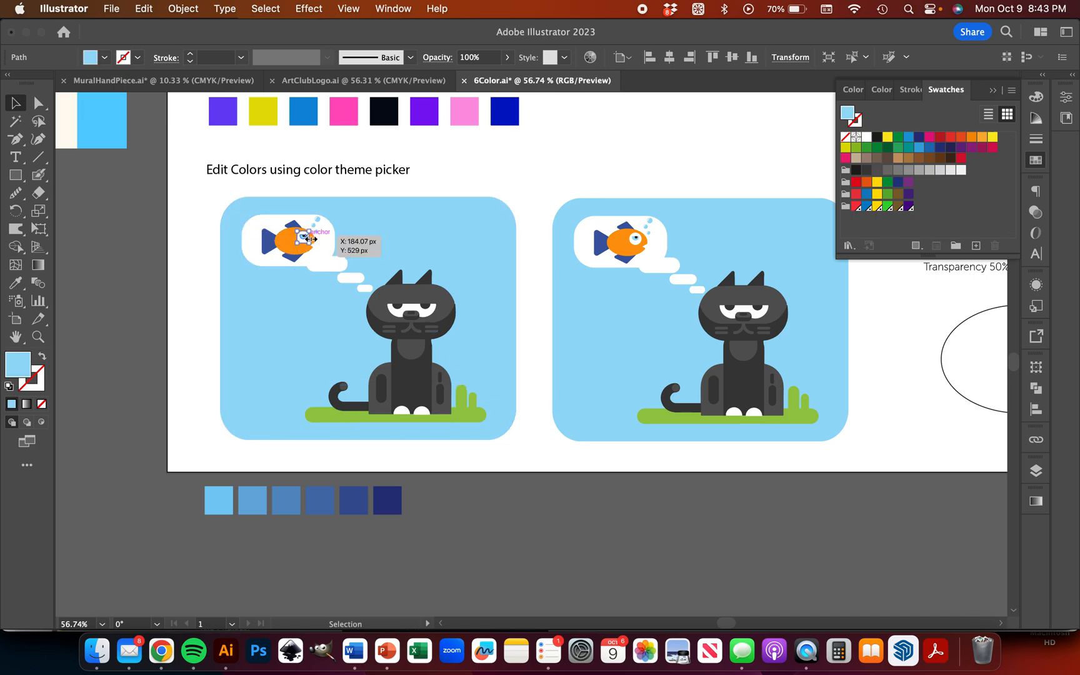
pyautogui.click(205, 192)
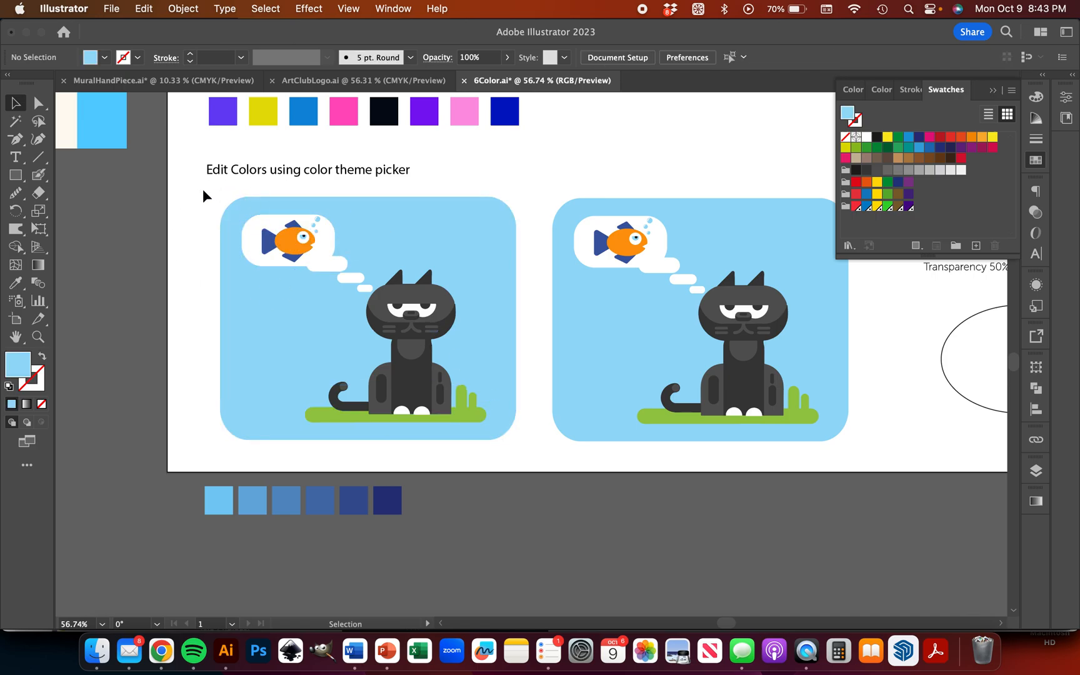
# Step: Select the entire first cat illustration, including its background and thought bubble, and group it
pyautogui.moveTo(203, 187); pyautogui.dragTo(529, 439)
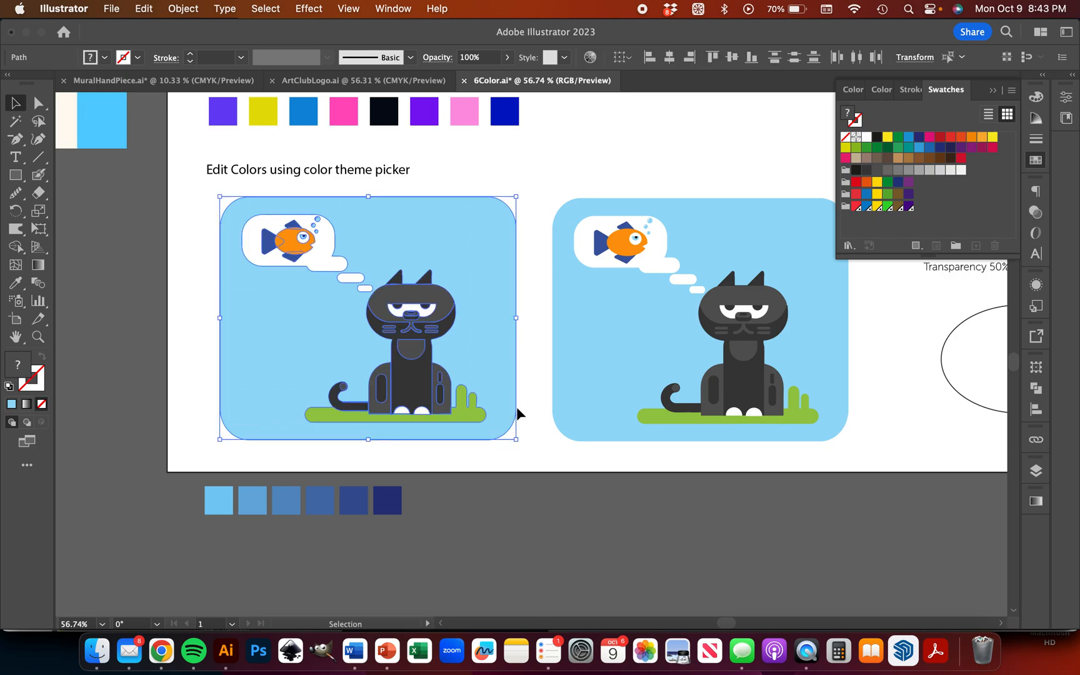
pyautogui.click(186, 10)
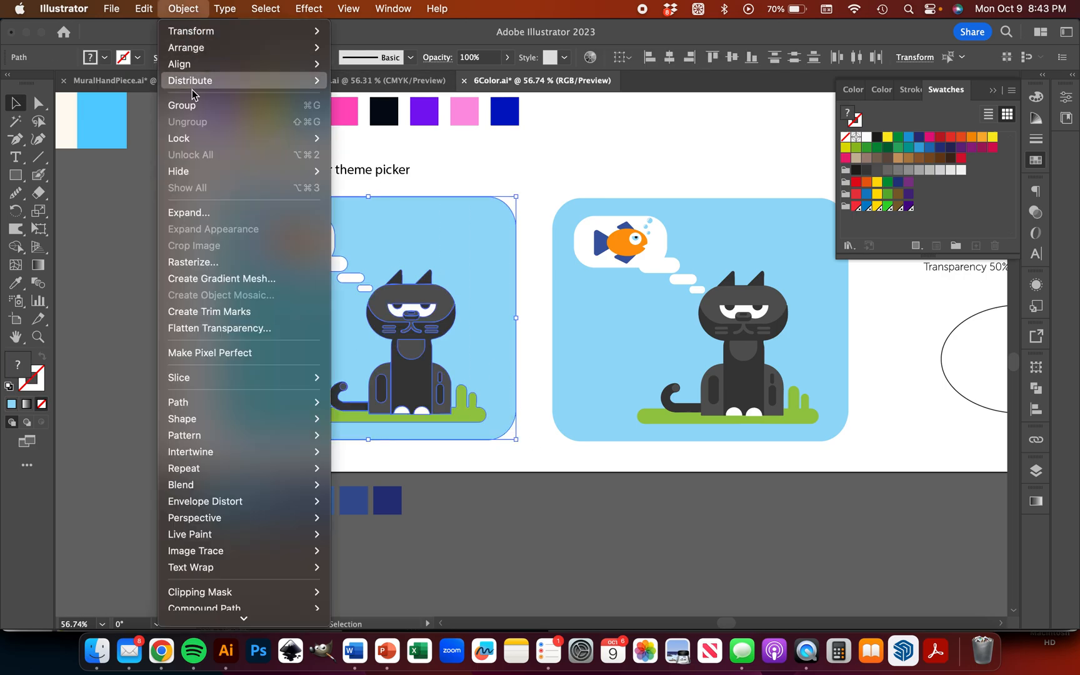
pyautogui.click(193, 112)
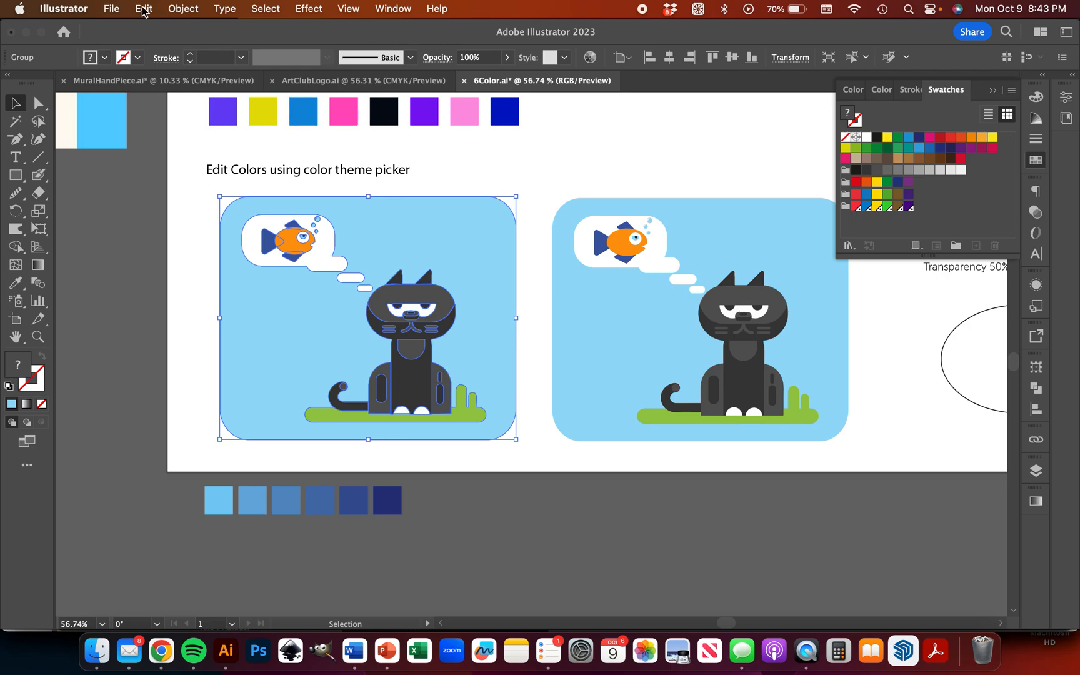
# Step: Recolor the grouped cat illustration with the Pop Art colour library from Art History using Recolor Artwork
pyautogui.click(143, 9)
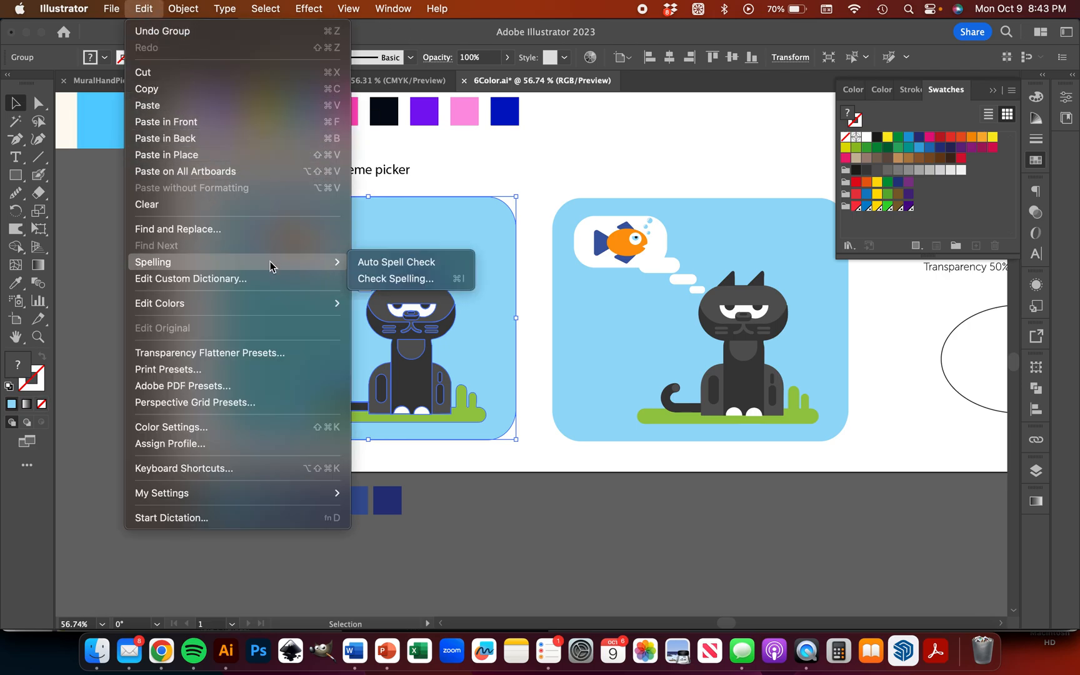
pyautogui.moveTo(250, 303)
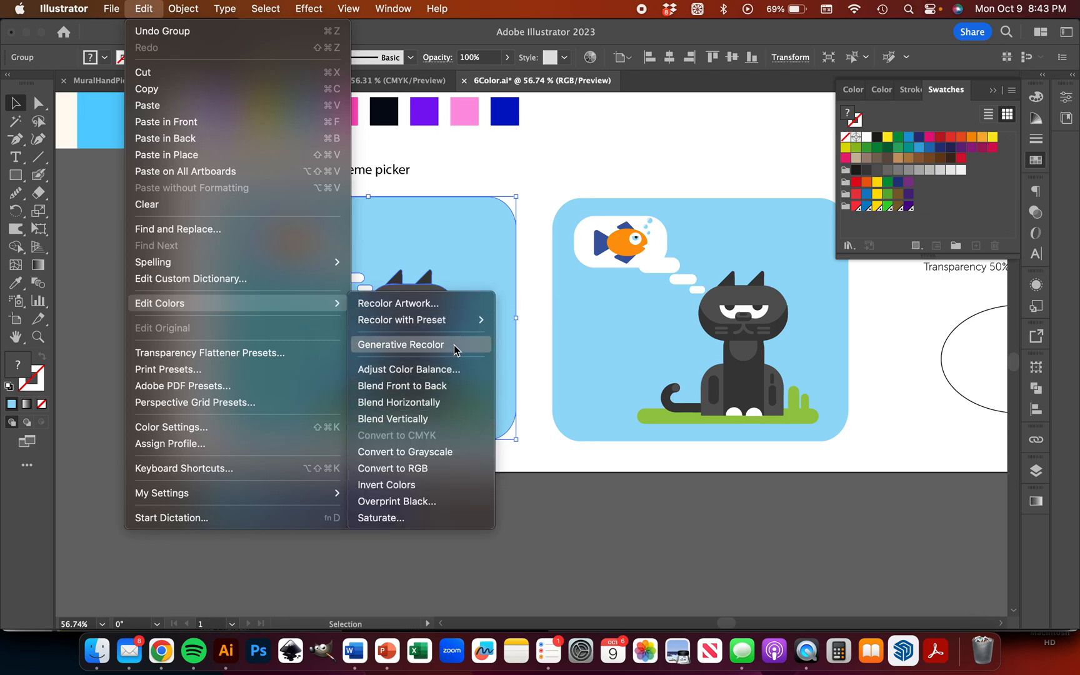
pyautogui.click(414, 303)
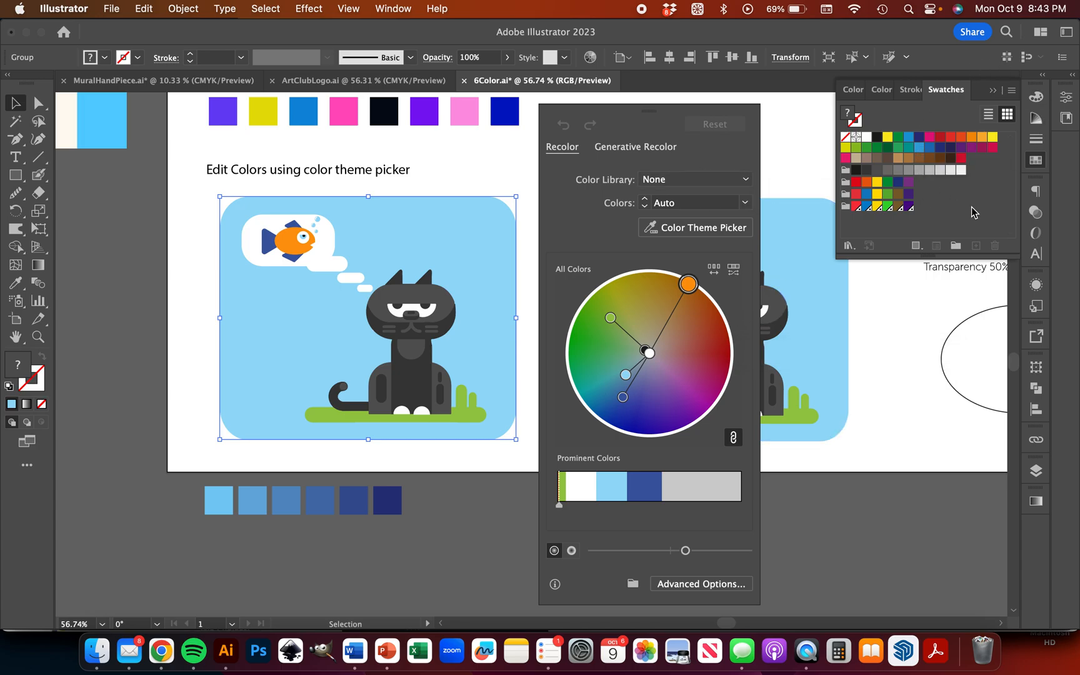
pyautogui.click(675, 180)
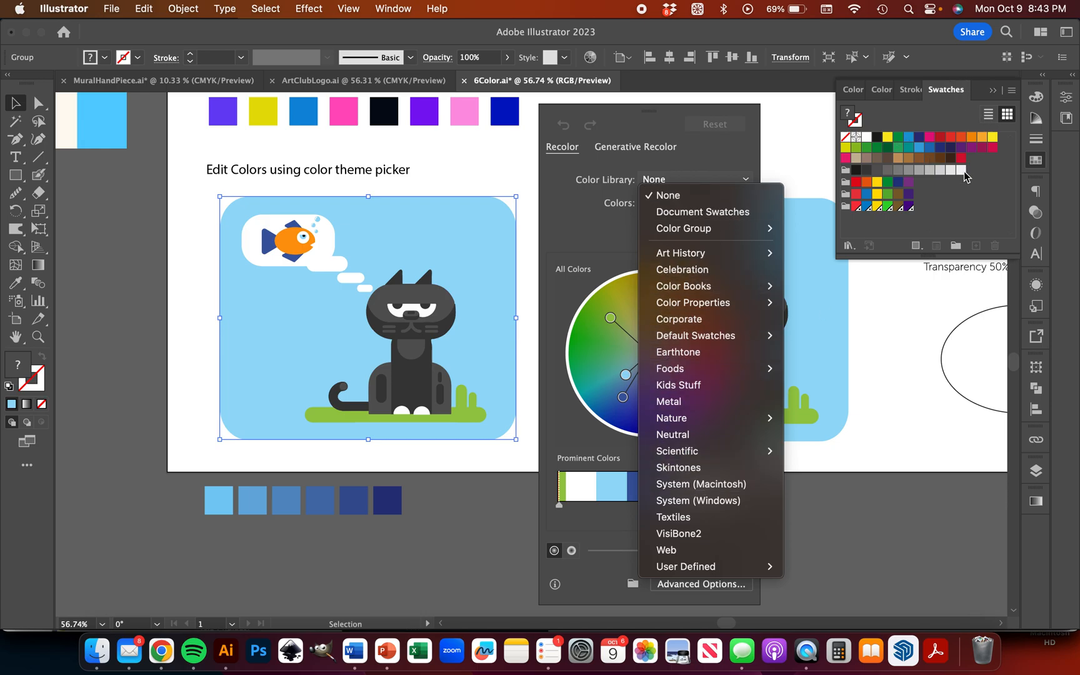
pyautogui.moveTo(713, 257)
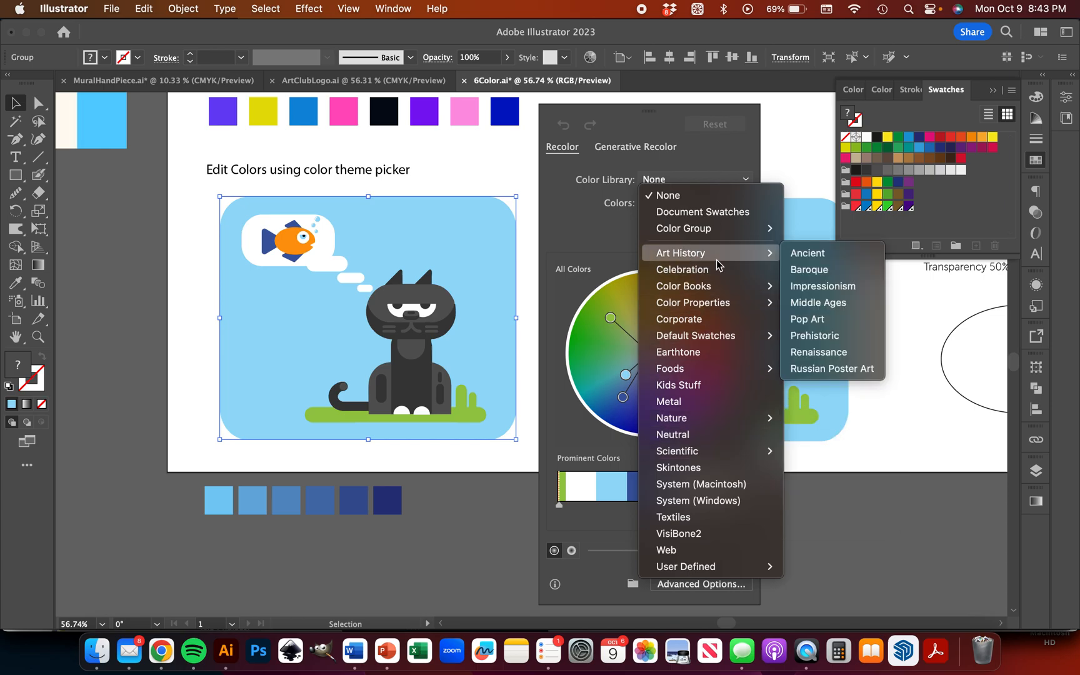
pyautogui.click(834, 319)
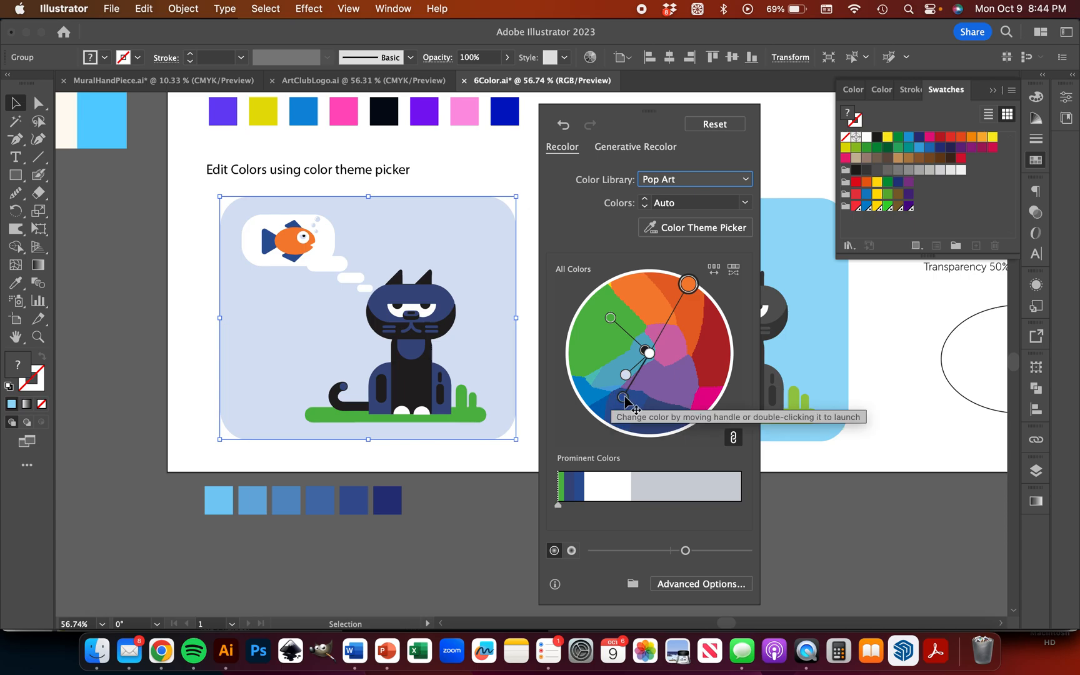
# Step: Shift the linked Pop Art hues on the first cat's colour wheel to a blue background, green grass and yellow fish
pyautogui.moveTo(626, 400); pyautogui.dragTo(676, 394)
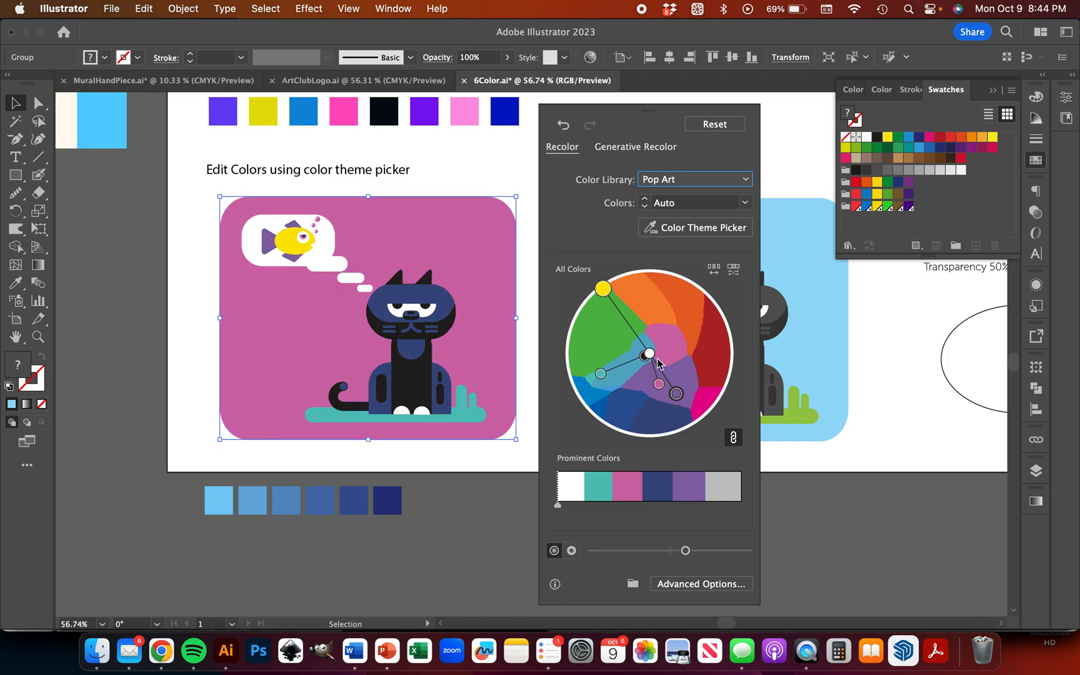
pyautogui.moveTo(676, 394); pyautogui.dragTo(613, 379)
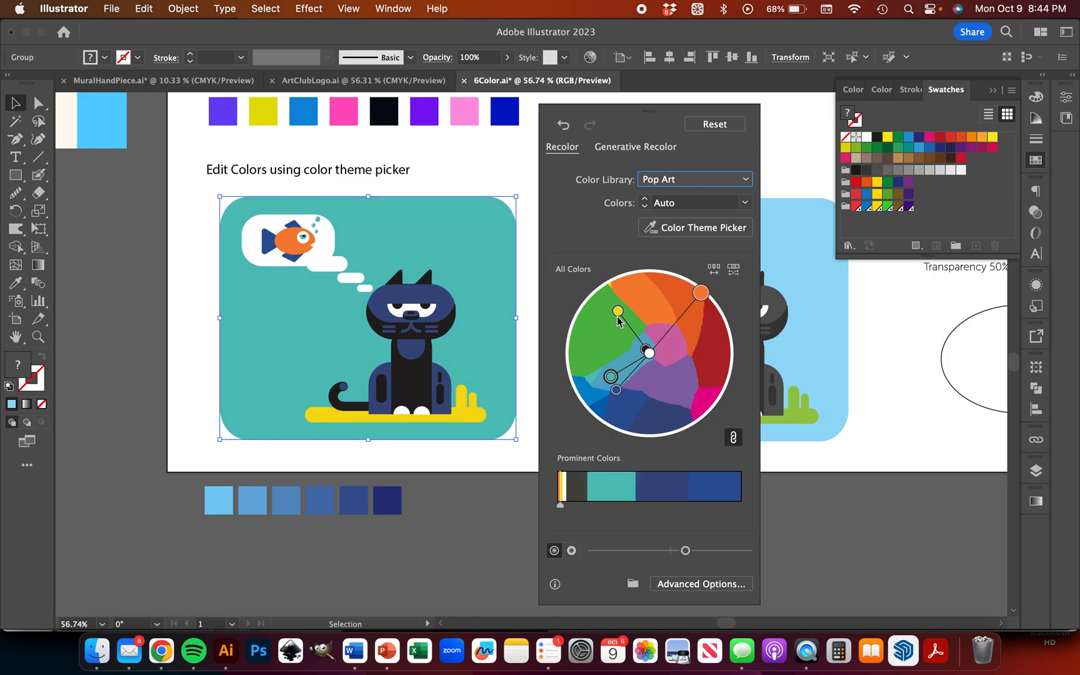
pyautogui.moveTo(618, 312); pyautogui.dragTo(614, 338)
pyautogui.moveTo(661, 278); pyautogui.dragTo(656, 293)
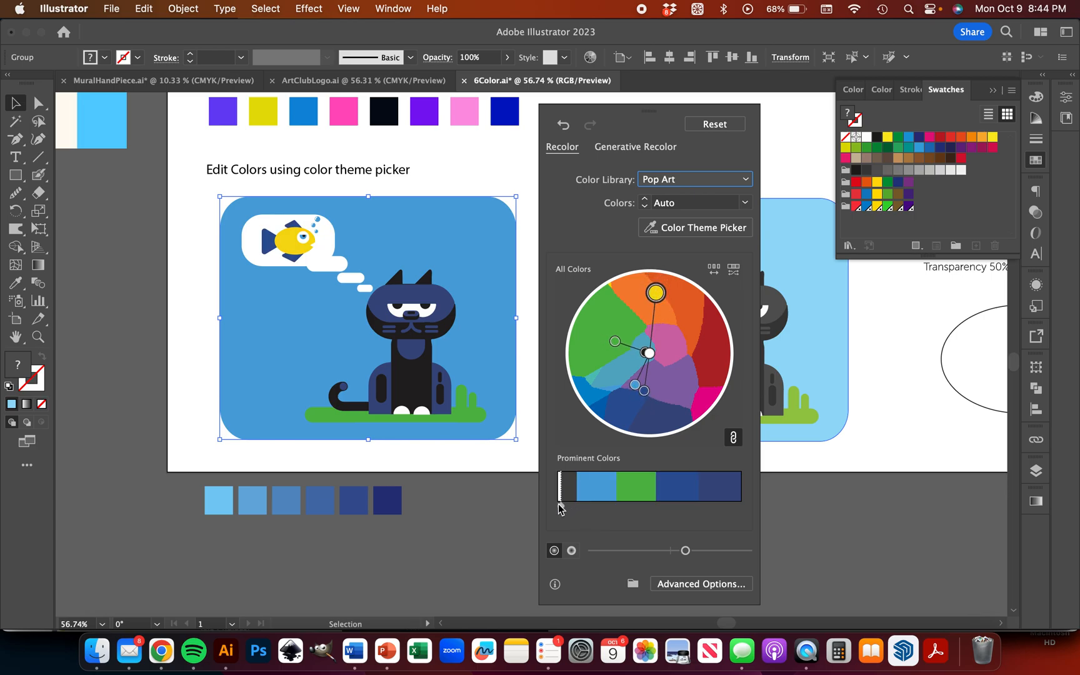
# Step: Try widening the yellow, dark grey and light blue bands in the first cat's Prominent Colors
pyautogui.moveTo(559, 507); pyautogui.dragTo(570, 509)
pyautogui.click(574, 508)
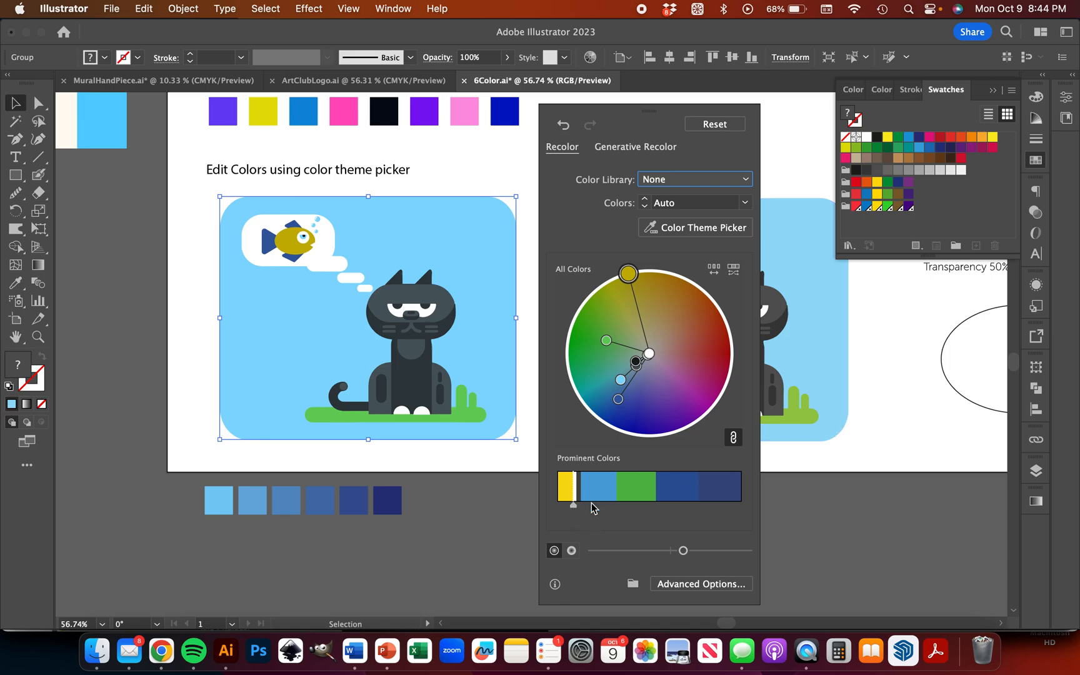
pyautogui.moveTo(588, 490)
pyautogui.mouseDown()
pyautogui.moveTo(614, 493)
pyautogui.moveTo(605, 490)
pyautogui.mouseUp()
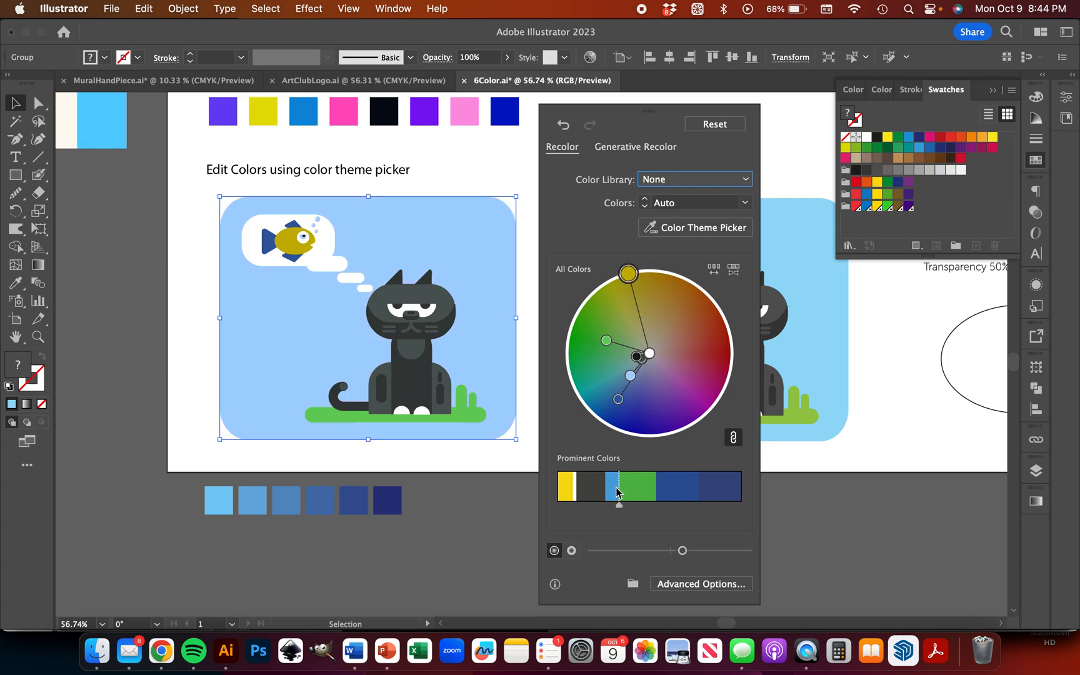
pyautogui.moveTo(620, 485); pyautogui.dragTo(633, 487)
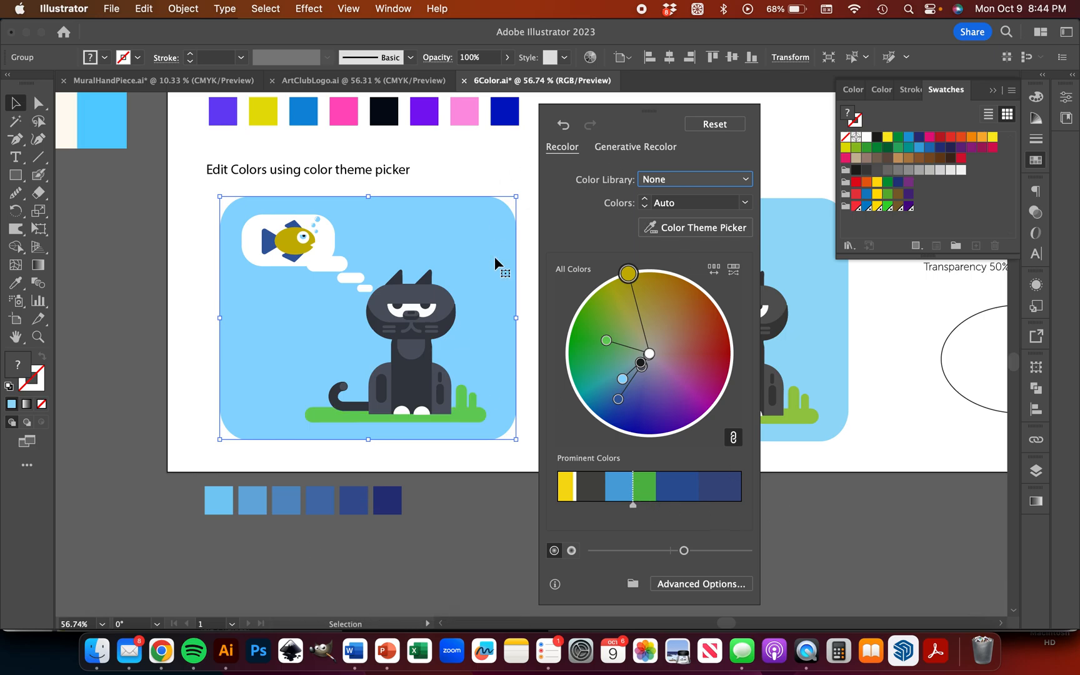
# Step: Undo the prominent colour weight changes on the first cat, back to the Pop Art recolouring
pyautogui.press('super+z')
pyautogui.press('super+z')
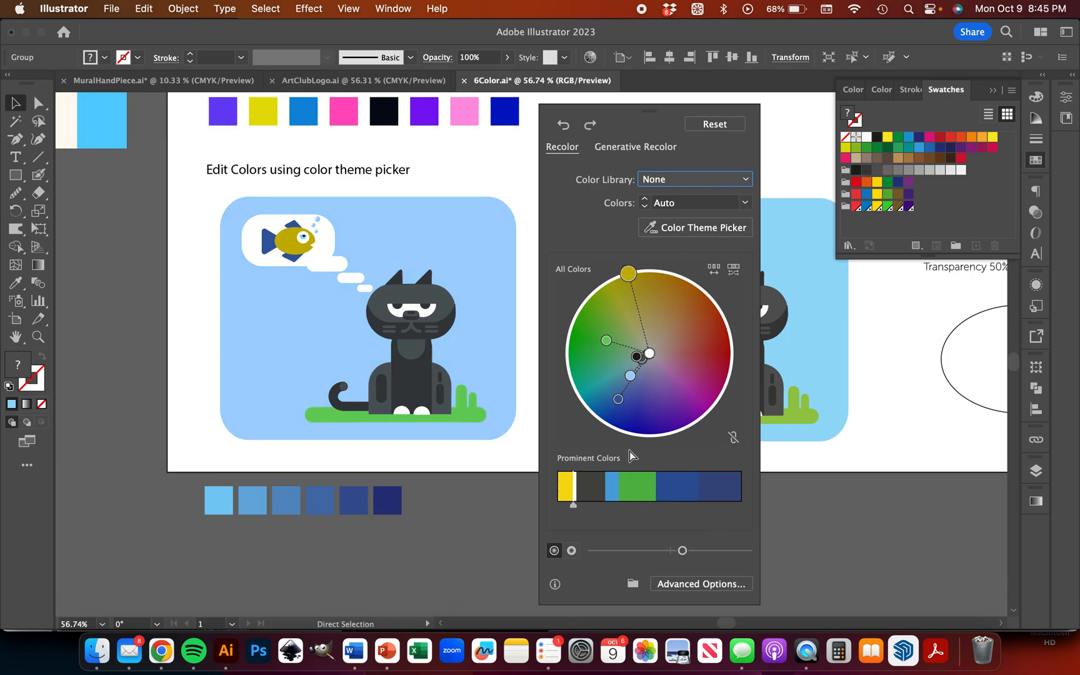
pyautogui.press('super+z')
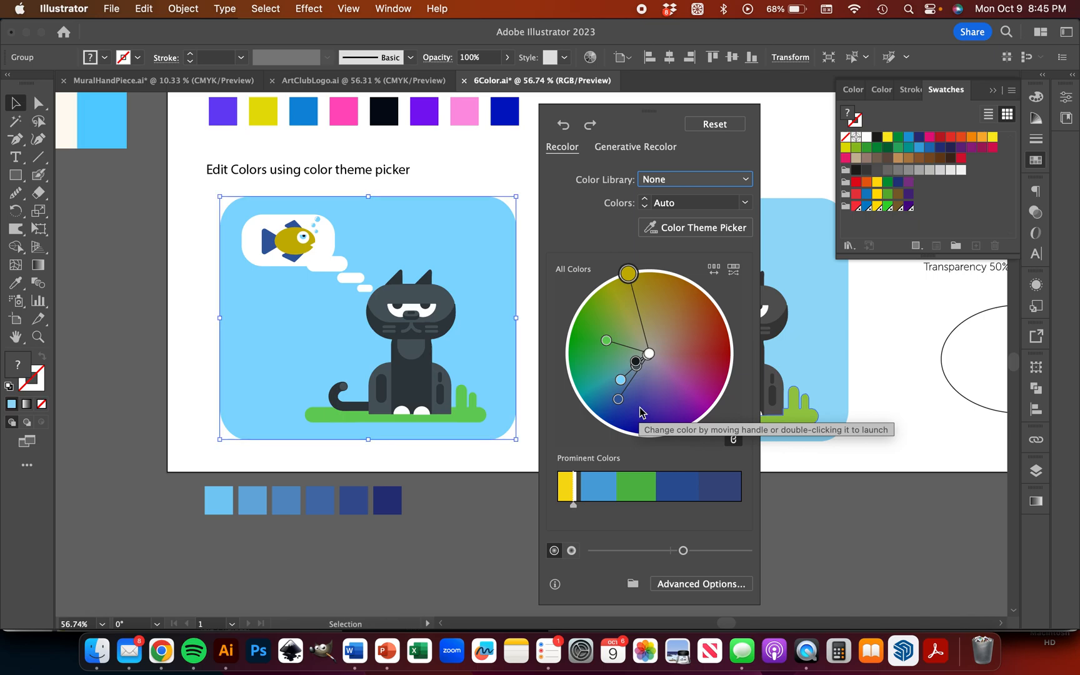
pyautogui.press('super+z')
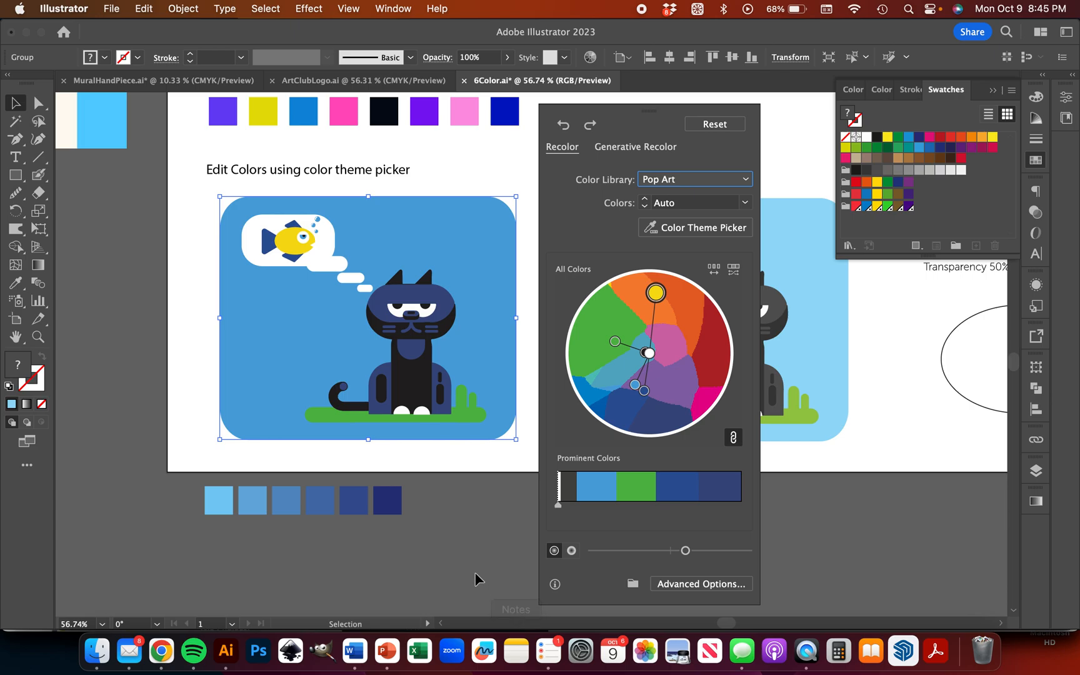
# Step: Select the entire second cat illustration, including its background and thought bubble, and group it
pyautogui.click(500, 528)
pyautogui.hscroll(5, 604, 463)
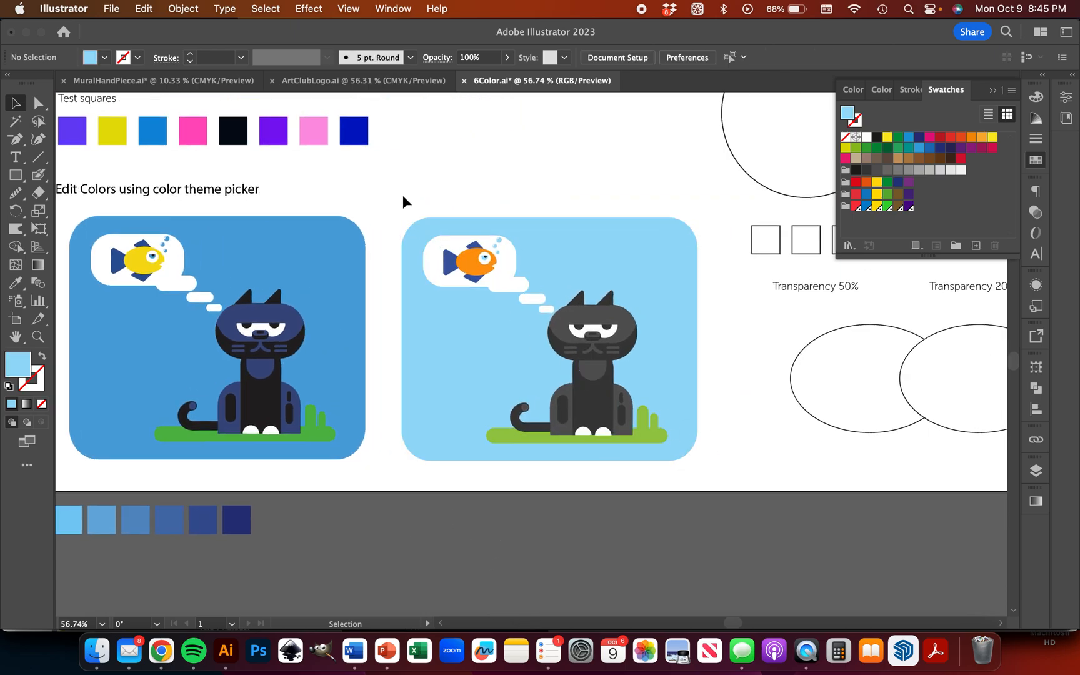
pyautogui.click(470, 262)
pyautogui.click(415, 174)
pyautogui.moveTo(402, 193); pyautogui.dragTo(713, 465)
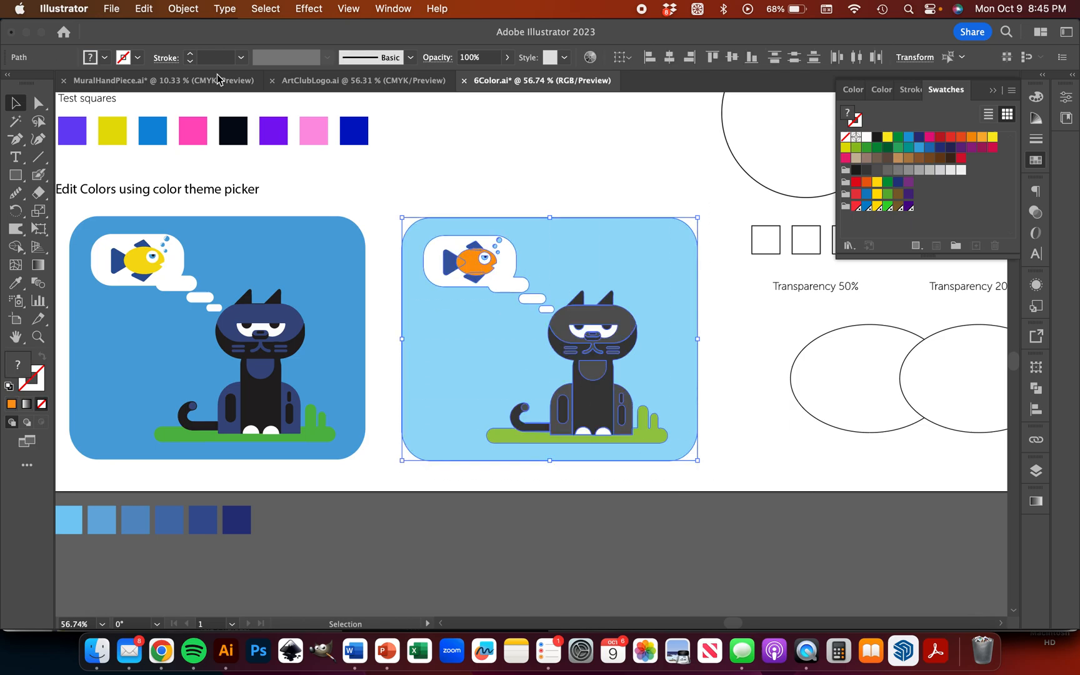
pyautogui.click(182, 9)
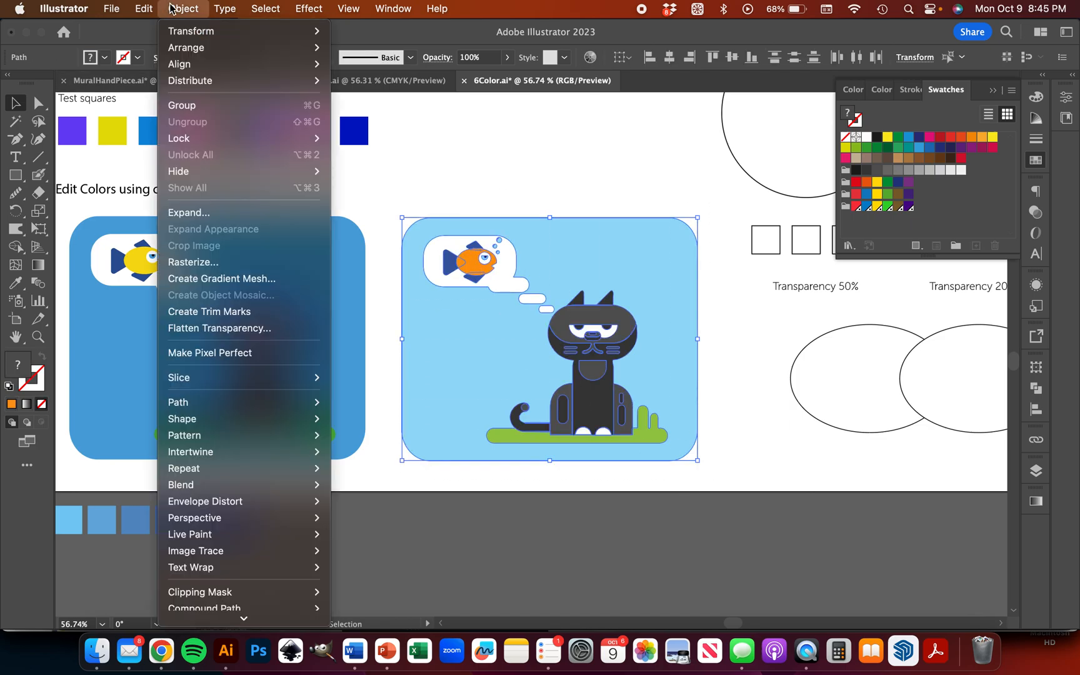
pyautogui.click(193, 107)
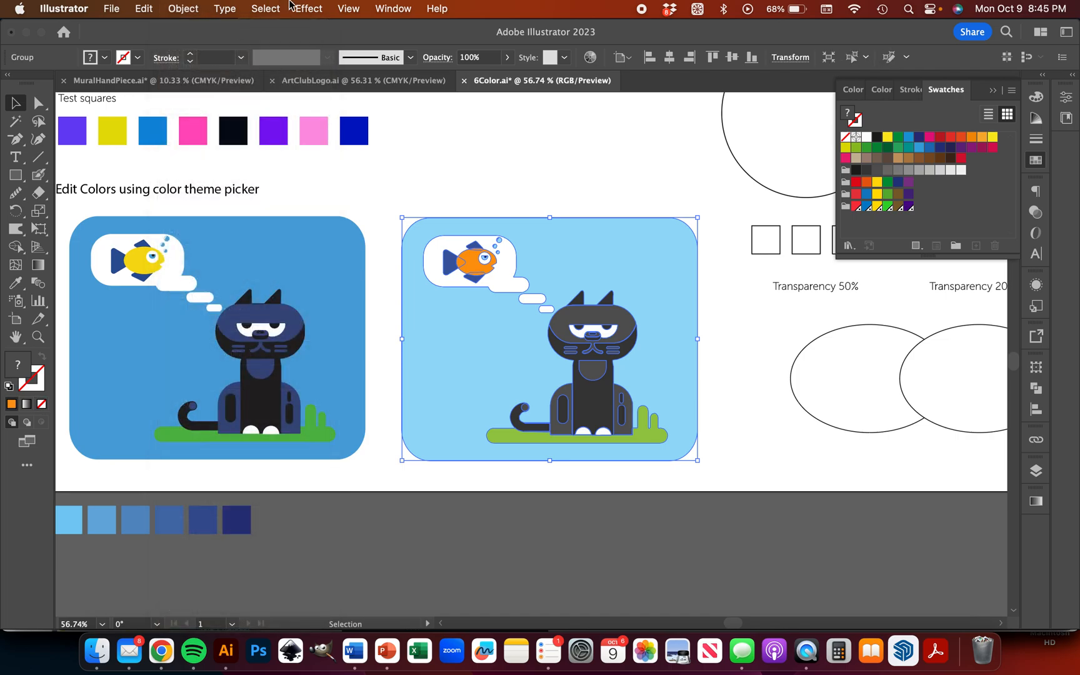
# Step: Open Recolor Artwork for the grouped second cat and close the Swatches panel covering the dialog
pyautogui.click(143, 9)
pyautogui.moveTo(170, 261)
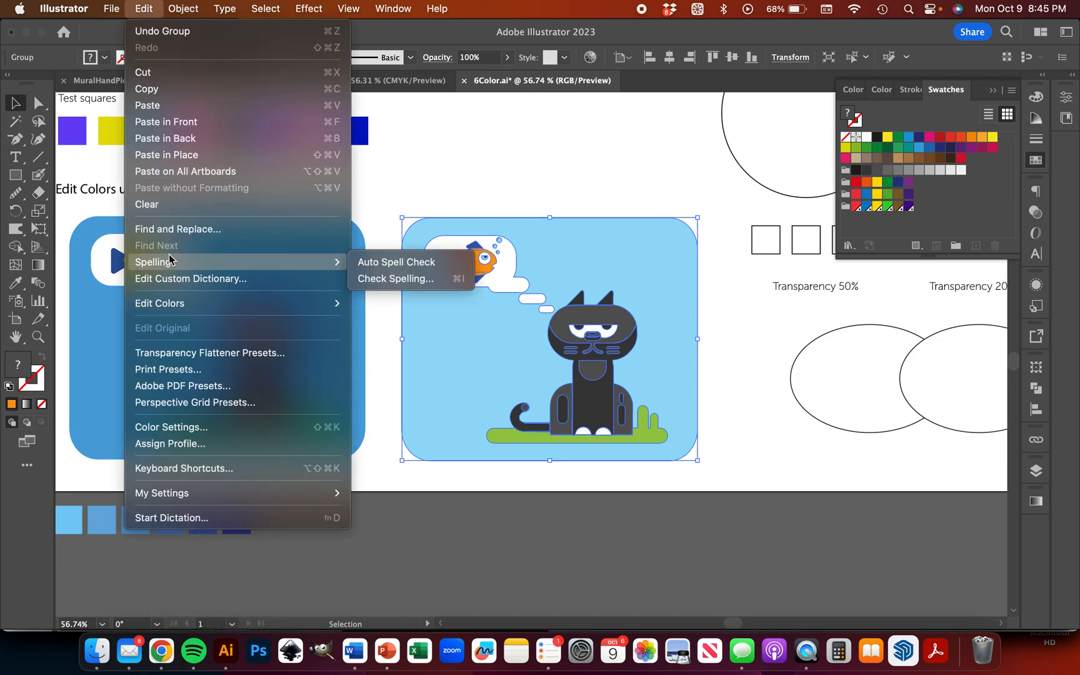
pyautogui.moveTo(164, 303)
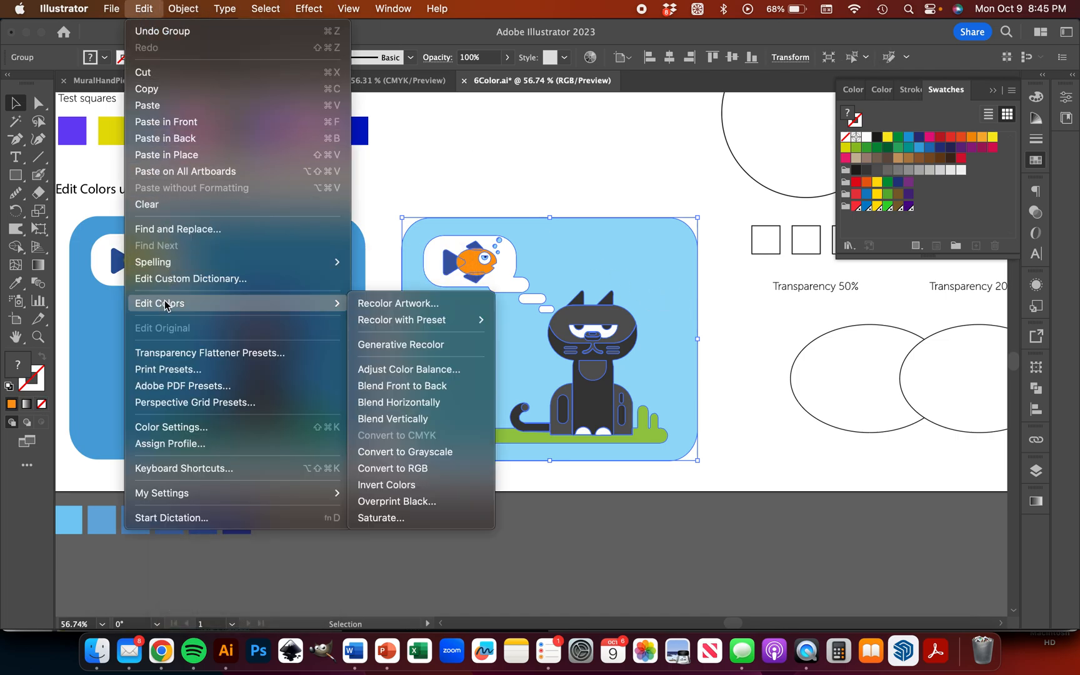
pyautogui.click(400, 304)
pyautogui.hscroll(-5, 478, 344)
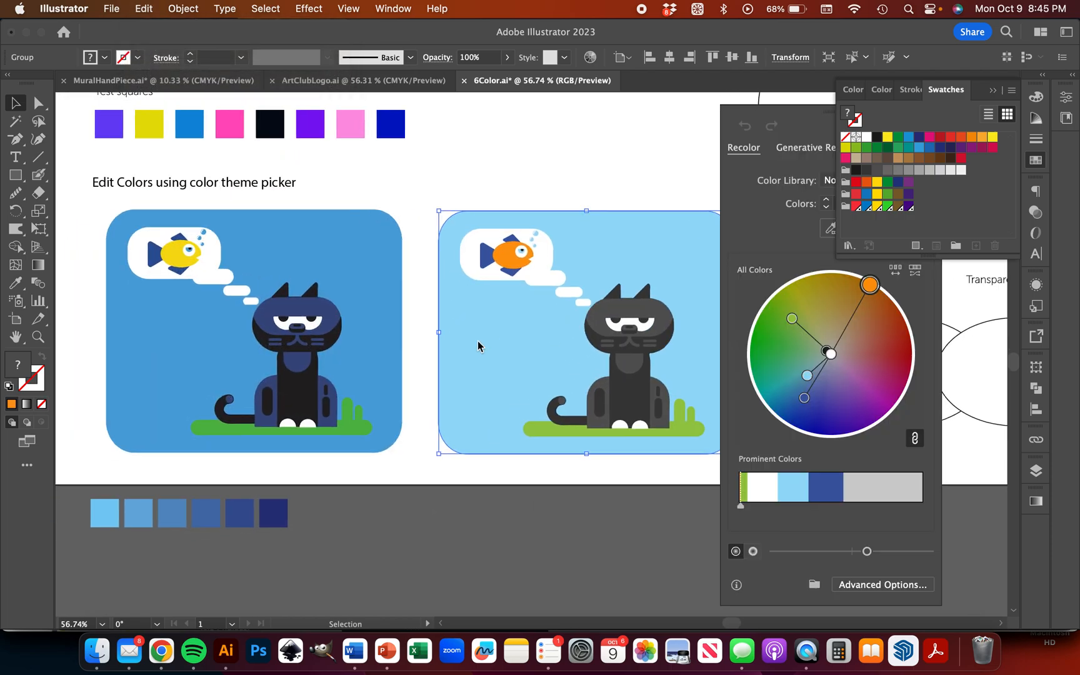
pyautogui.click(995, 92)
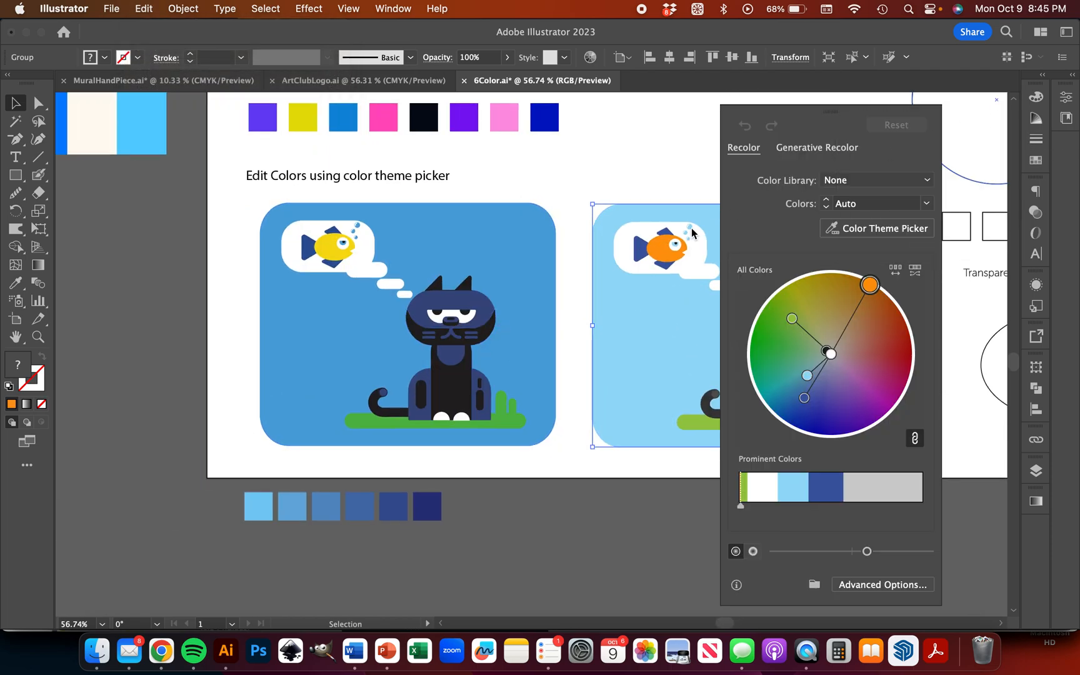
pyautogui.hscroll(2, 685, 231)
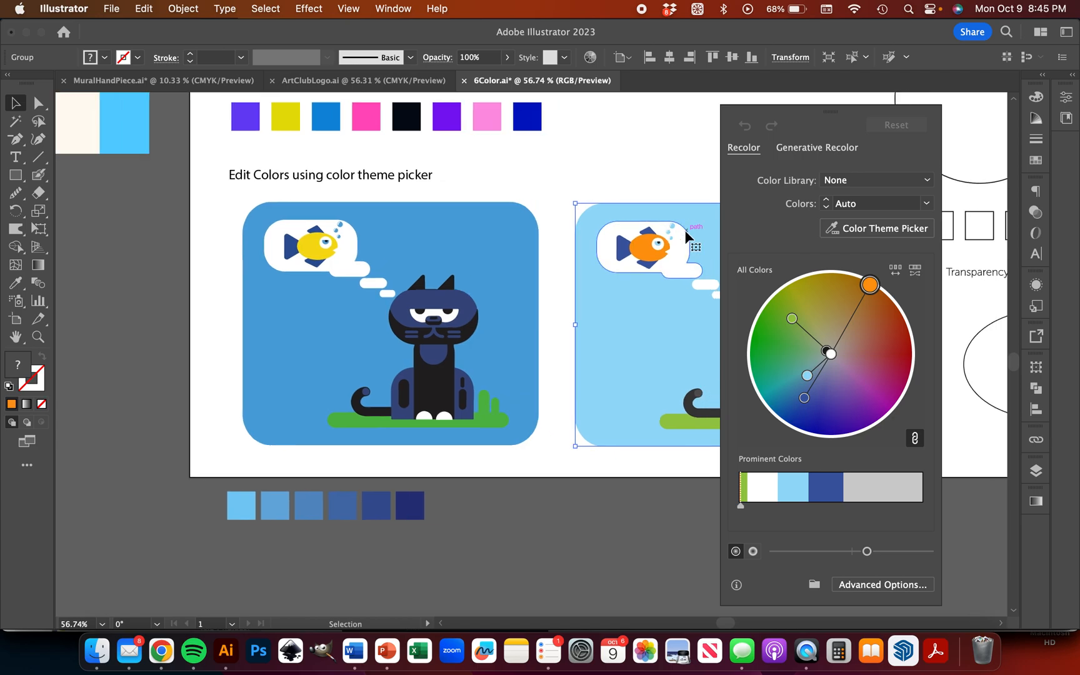
# Step: Try the Color Theme Picker on the second cat with the blue photo palette image twice, resetting the colours each time
pyautogui.click(878, 231)
pyautogui.scroll(5, 388, 244)
pyautogui.hscroll(-7, 389, 244)
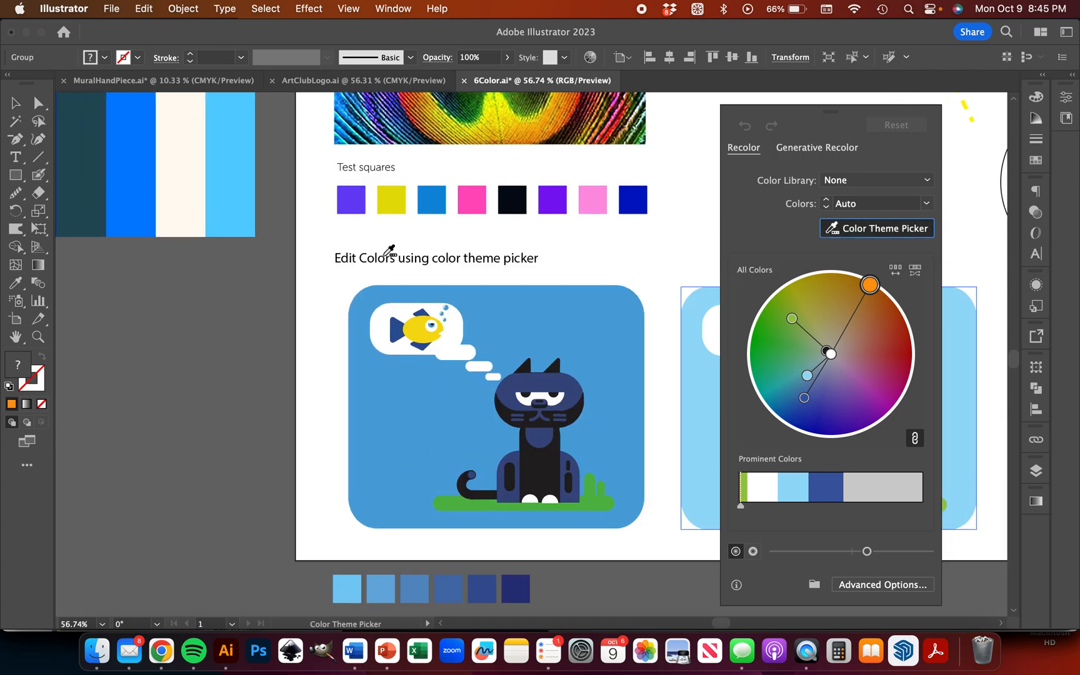
pyautogui.scroll(-3, 362, 247)
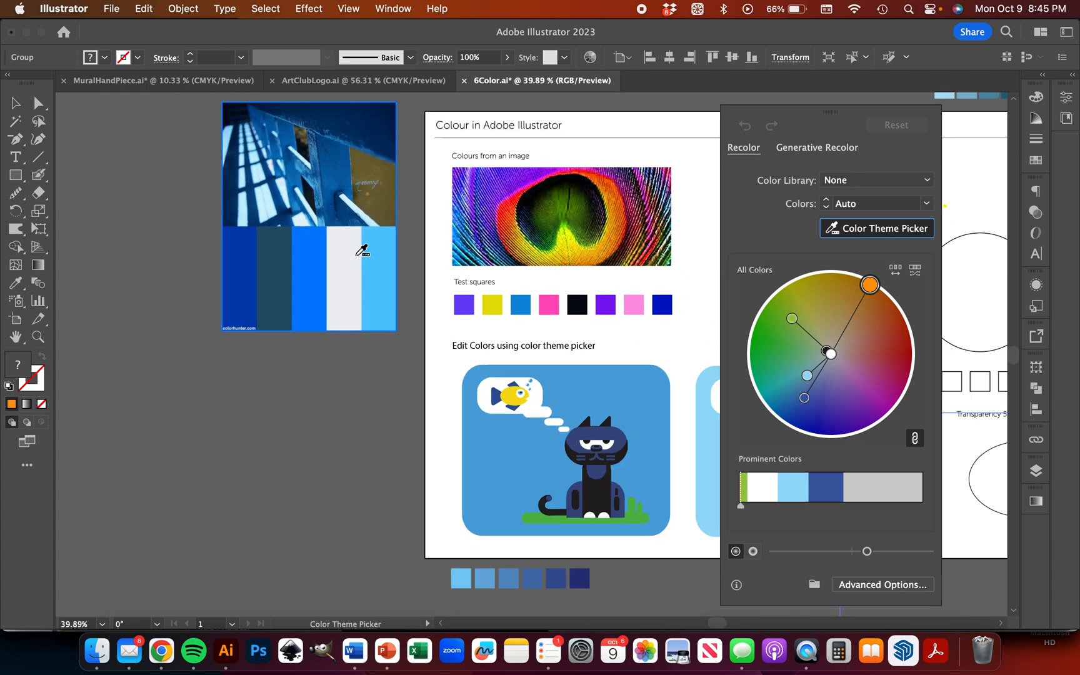
pyautogui.scroll(-2, 250, 225)
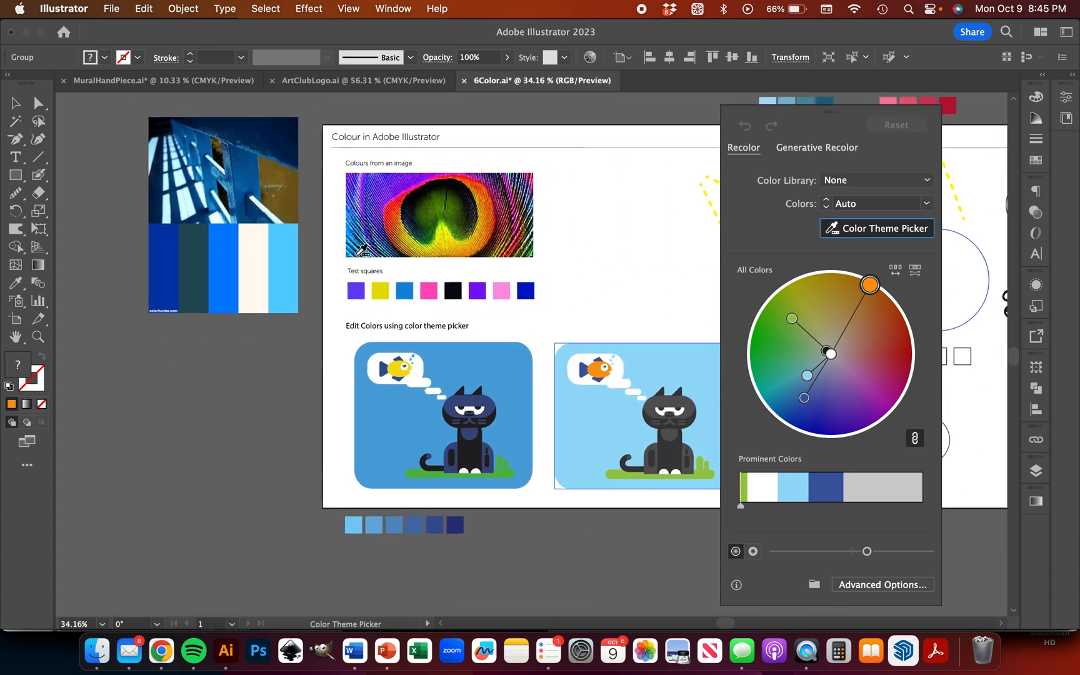
pyautogui.click(117, 203)
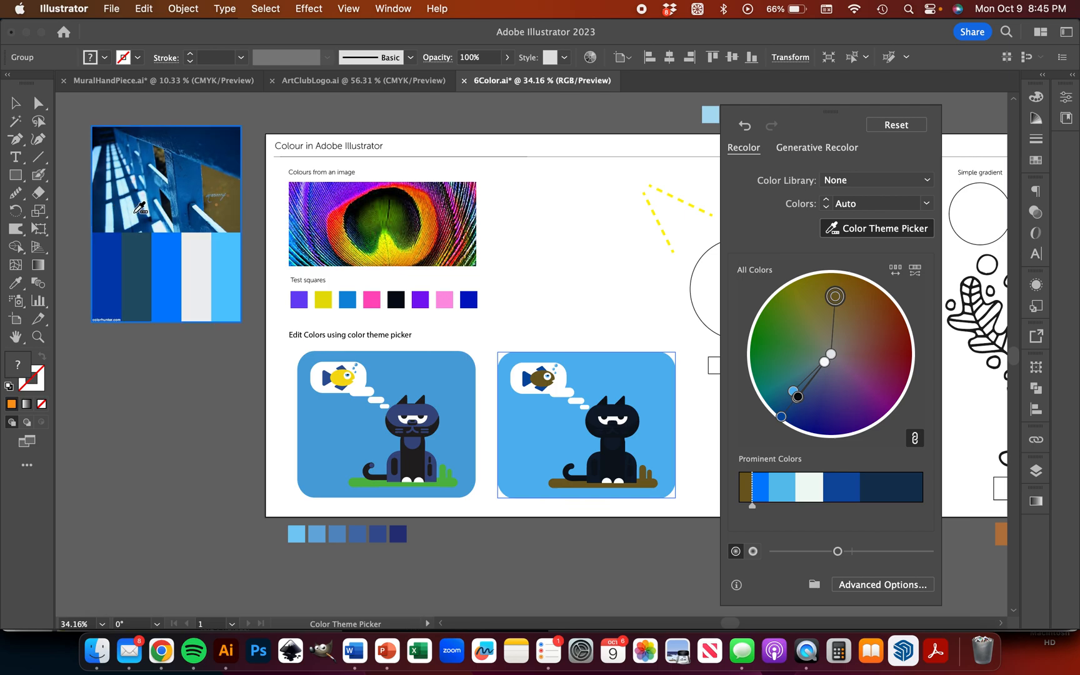
pyautogui.click(900, 127)
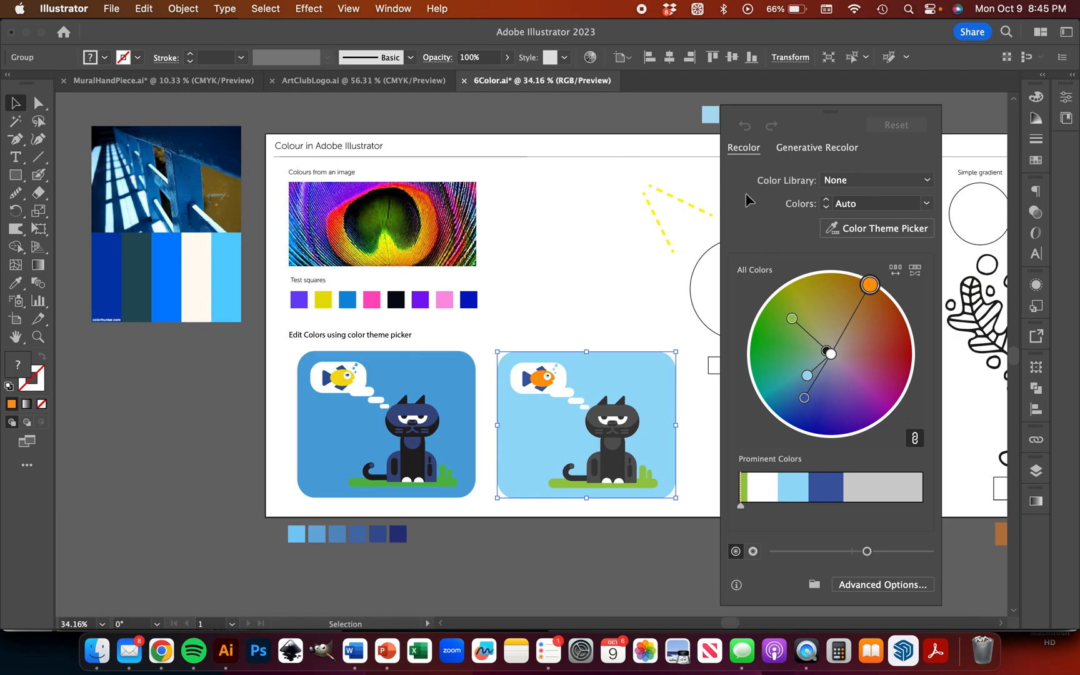
pyautogui.click(885, 229)
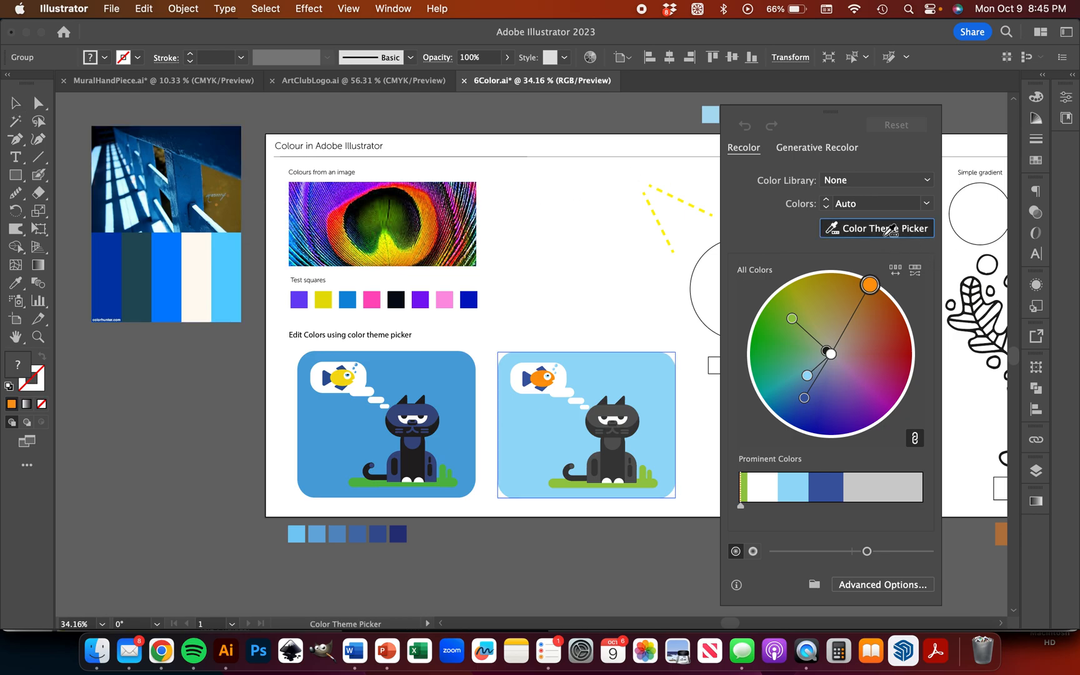
pyautogui.click(142, 199)
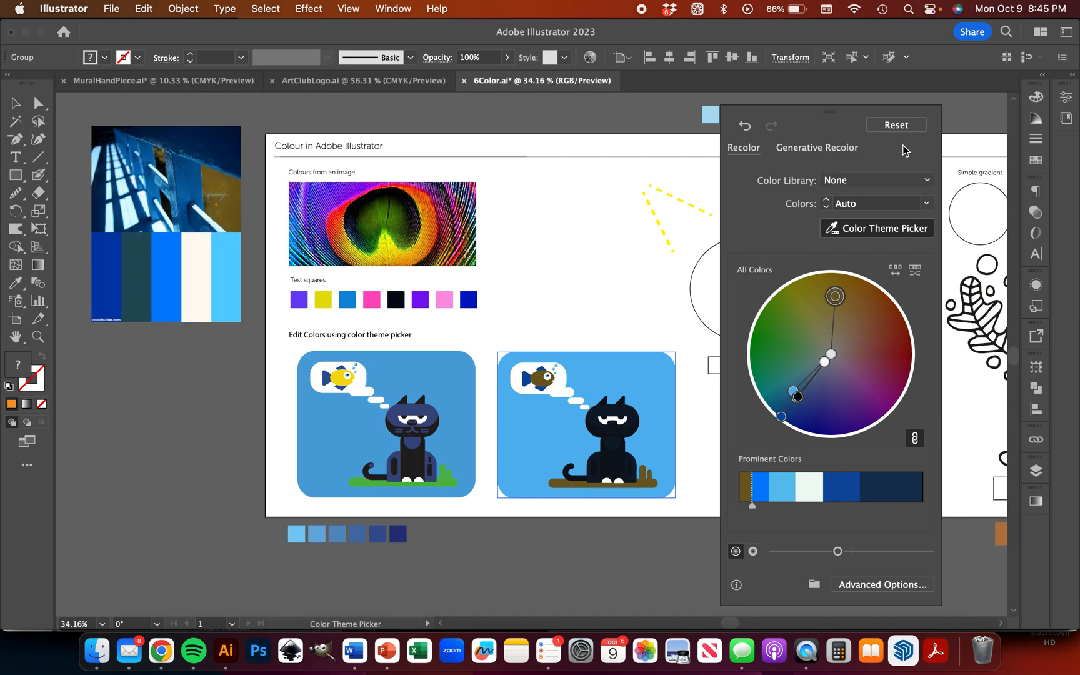
pyautogui.click(896, 124)
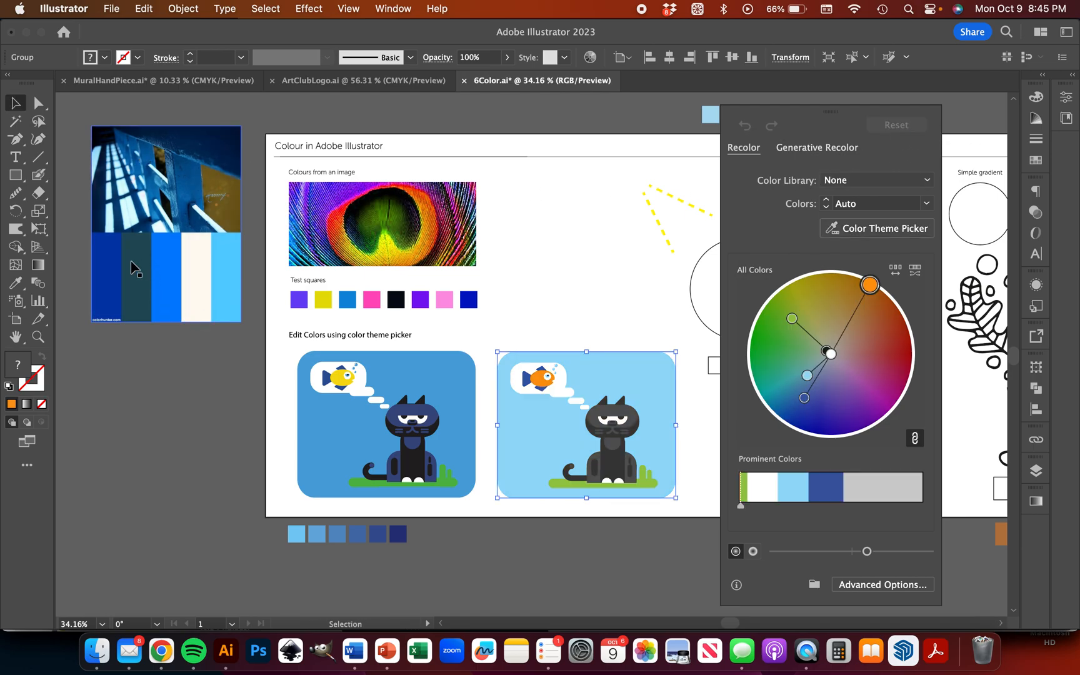
# Step: Recolor the second cat with the colours of the blue photo palette image using the Color Theme Picker
pyautogui.click(833, 230)
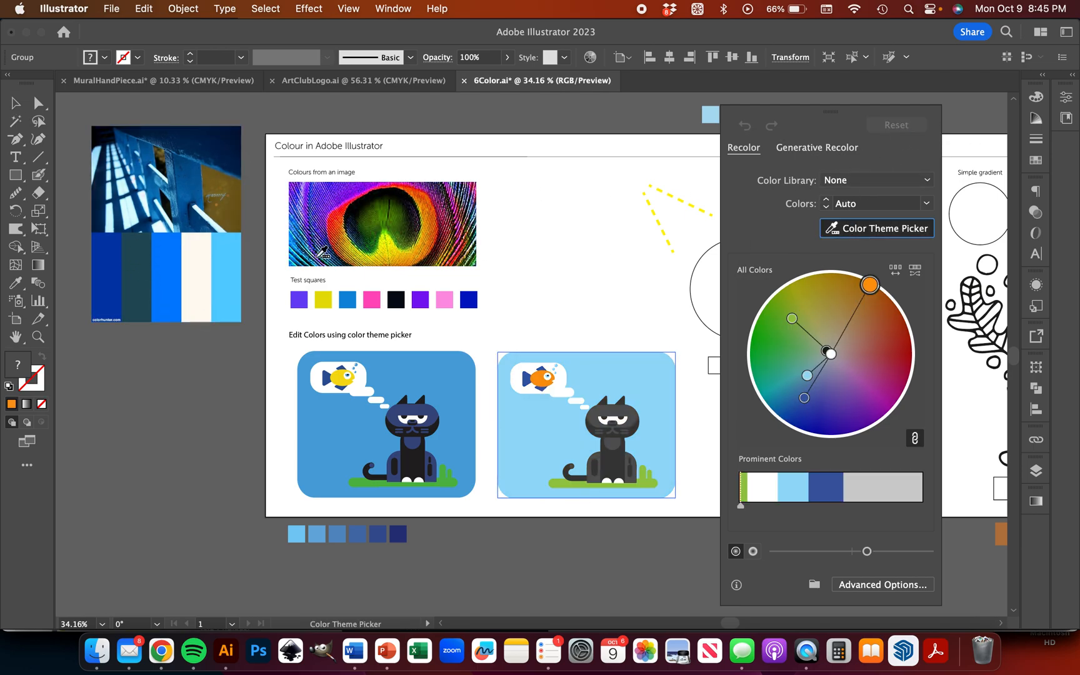
pyautogui.click(120, 236)
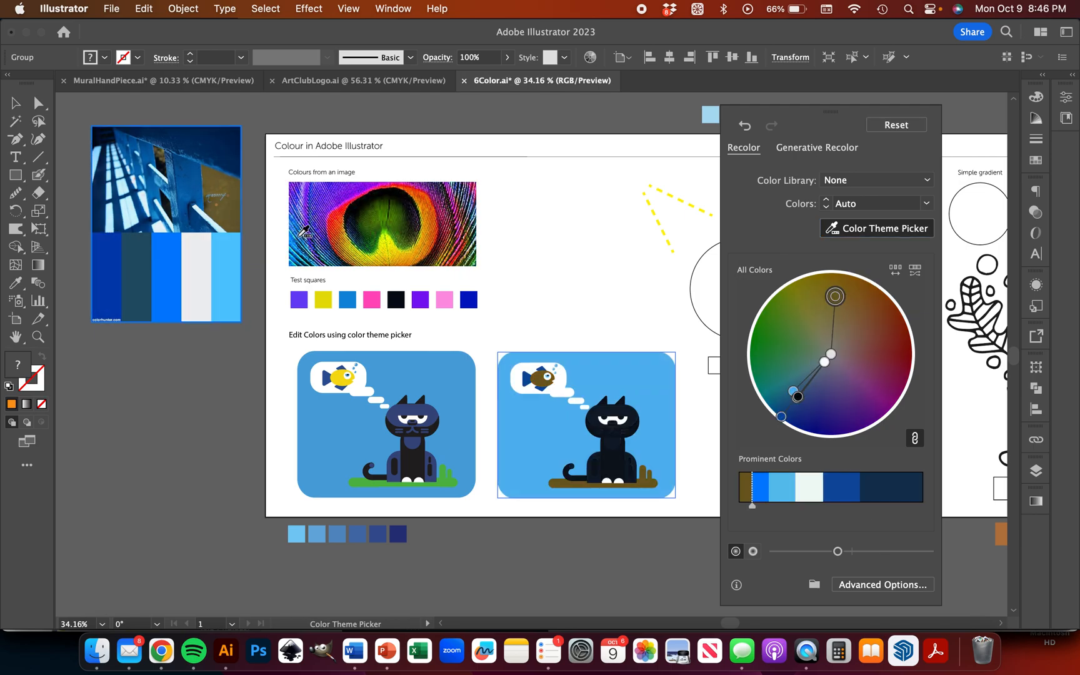
pyautogui.click(451, 405)
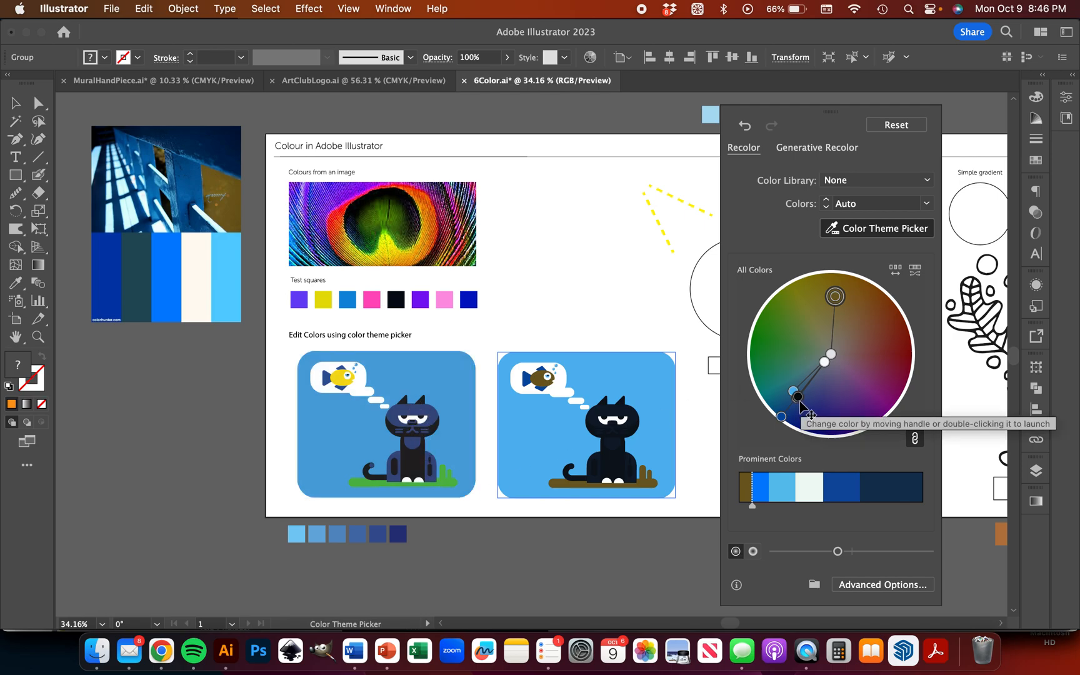
# Step: Shift the second cat's linked hues to green, increase the weight of dark red and white in Prominent Colors, and leave the picker
pyautogui.moveTo(799, 399); pyautogui.dragTo(789, 341)
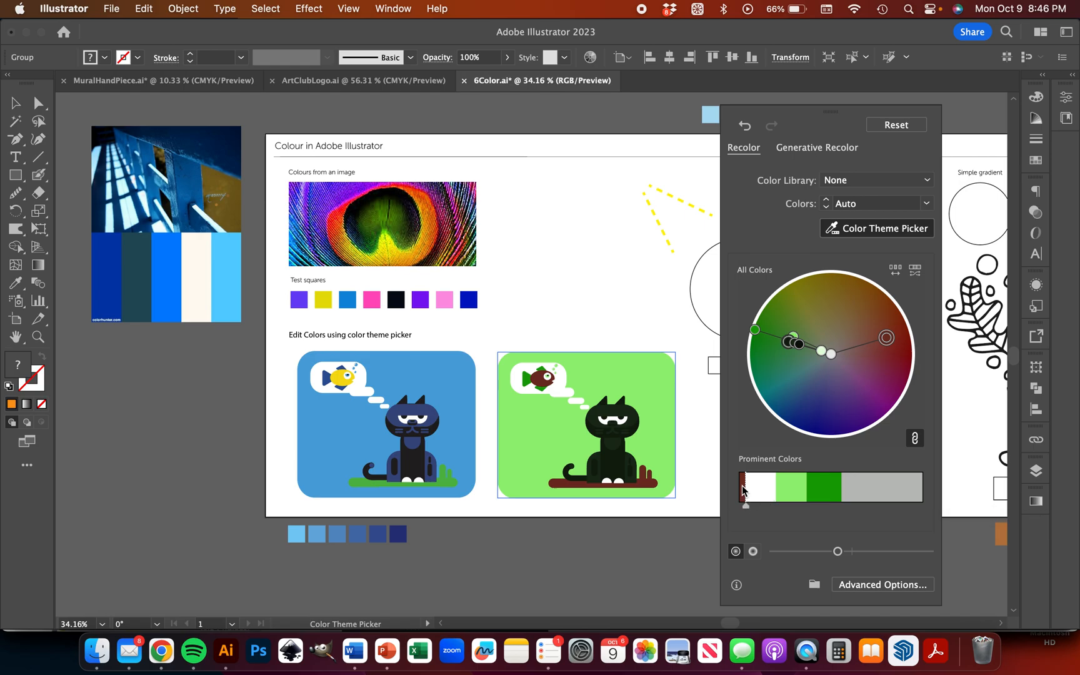
pyautogui.moveTo(749, 487); pyautogui.dragTo(776, 488)
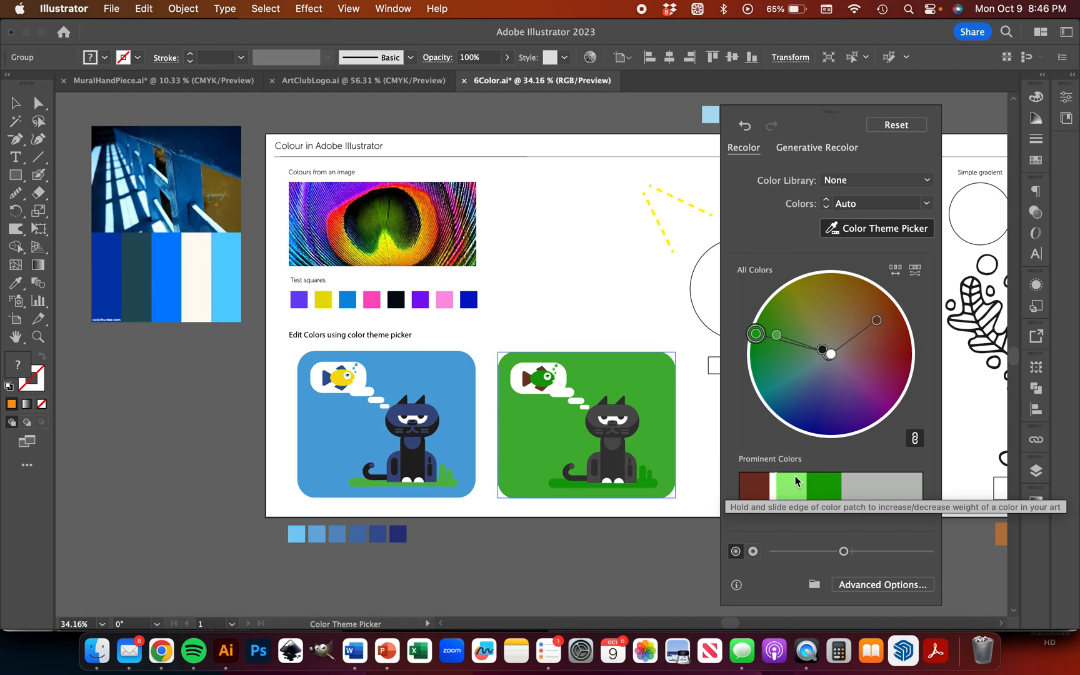
pyautogui.moveTo(773, 491); pyautogui.dragTo(804, 495)
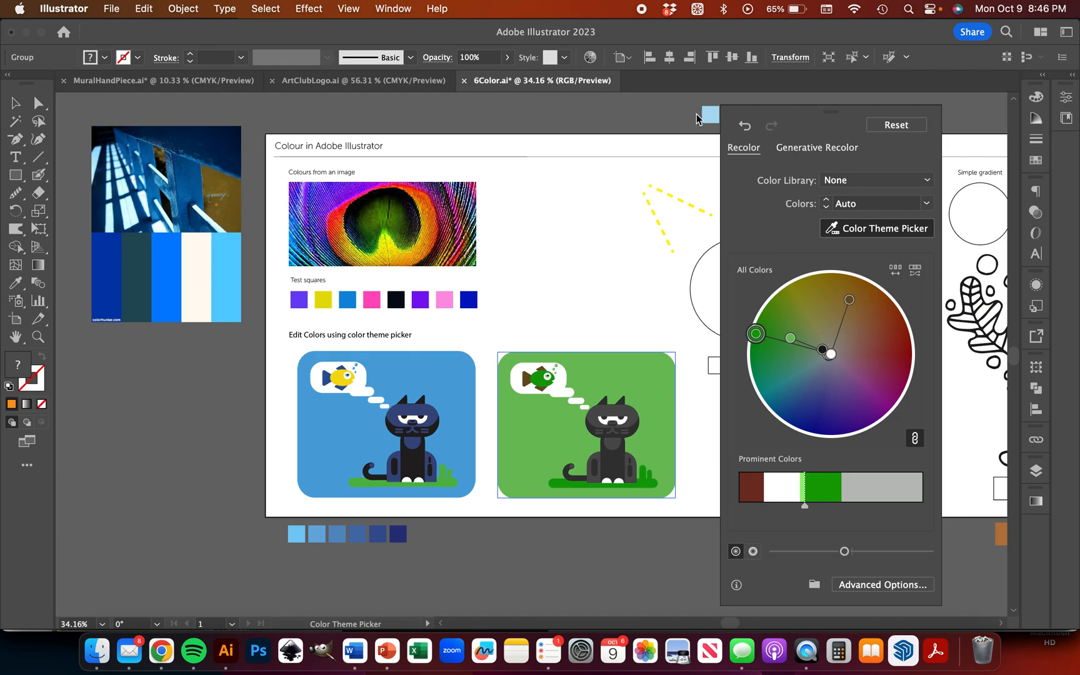
pyautogui.click(16, 106)
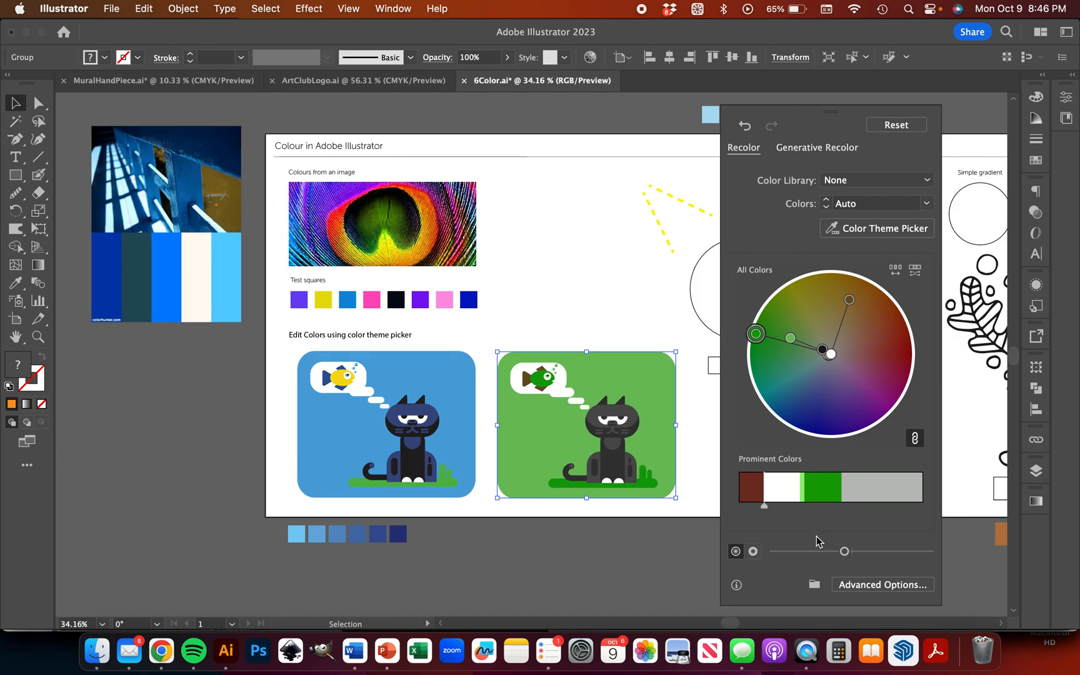
# Step: Switch to Chrome, examine the Google image results for cool colour schemes, and return to Illustrator
pyautogui.click(161, 651)
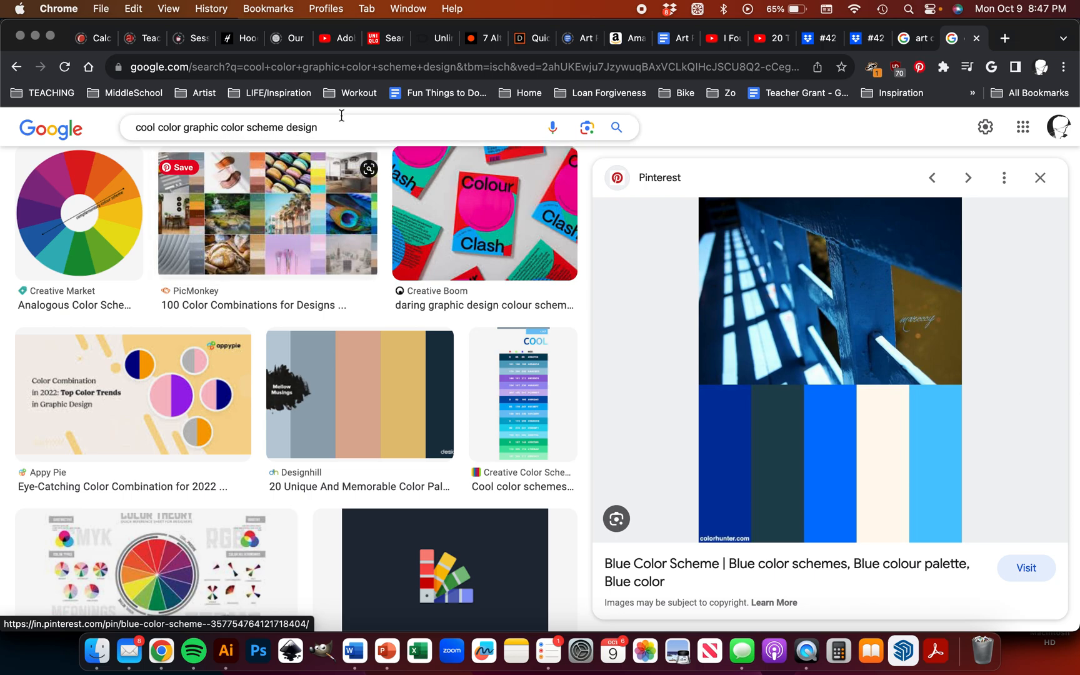
pyautogui.scroll(-2, 360, 276)
pyautogui.scroll(-6, 360, 276)
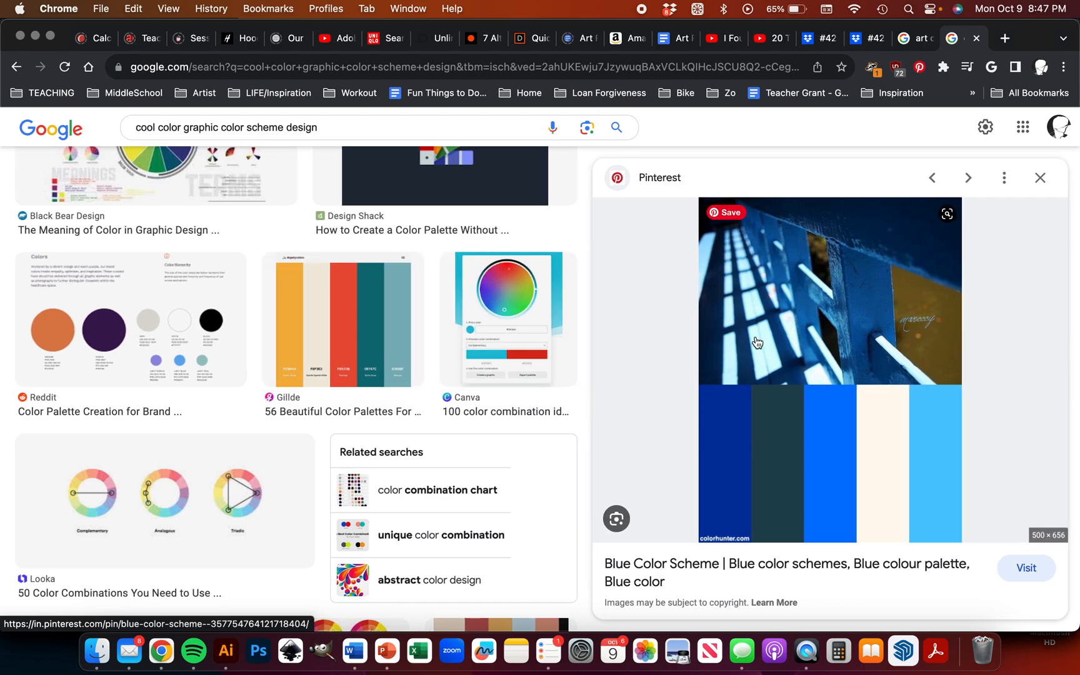
pyautogui.scroll(4, 335, 443)
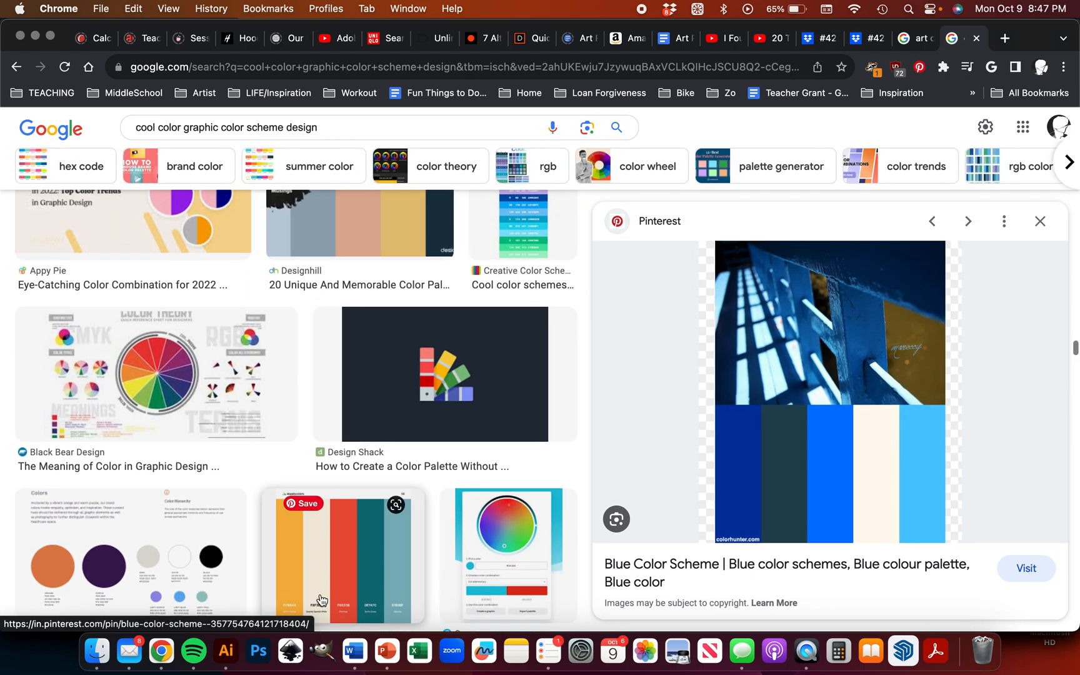
pyautogui.rightClick(780, 346)
pyautogui.click(811, 506)
pyautogui.click(249, 647)
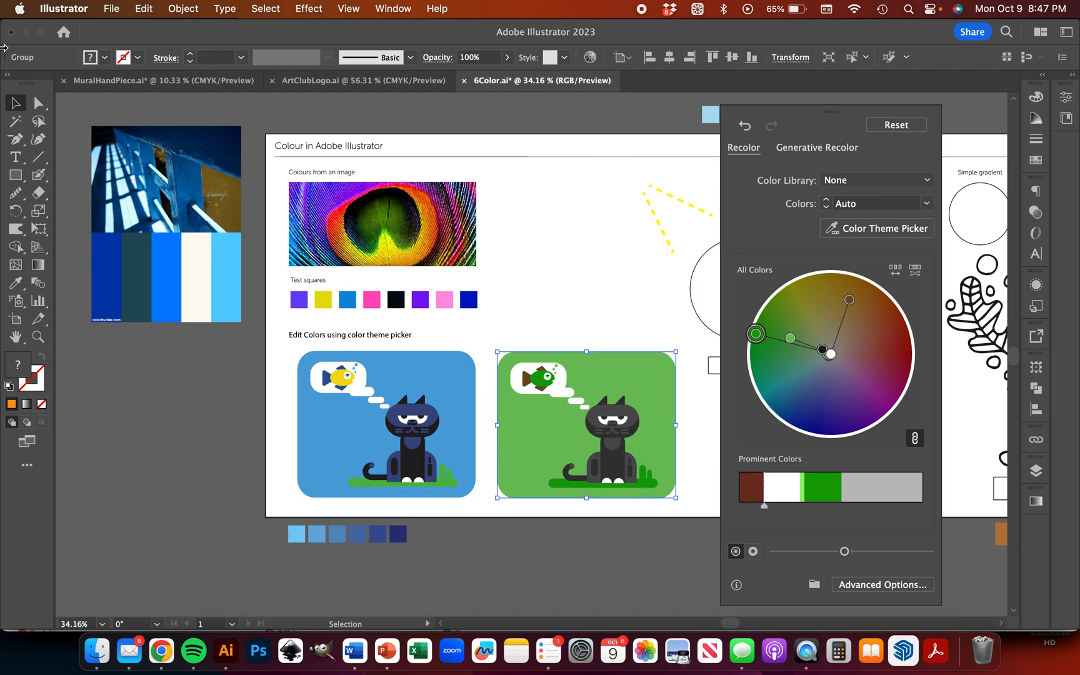
# Step: Leave Recolor Artwork with the second cat's green colours kept and deselect the cat
pyautogui.click(602, 578)
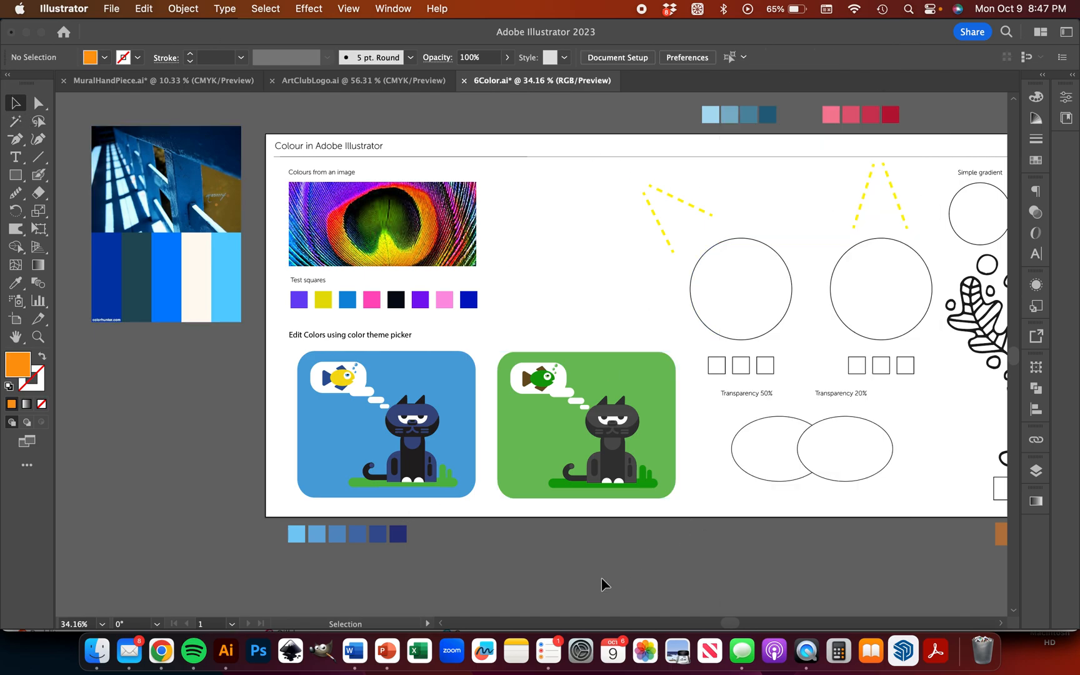
pyautogui.hscroll(10, 602, 578)
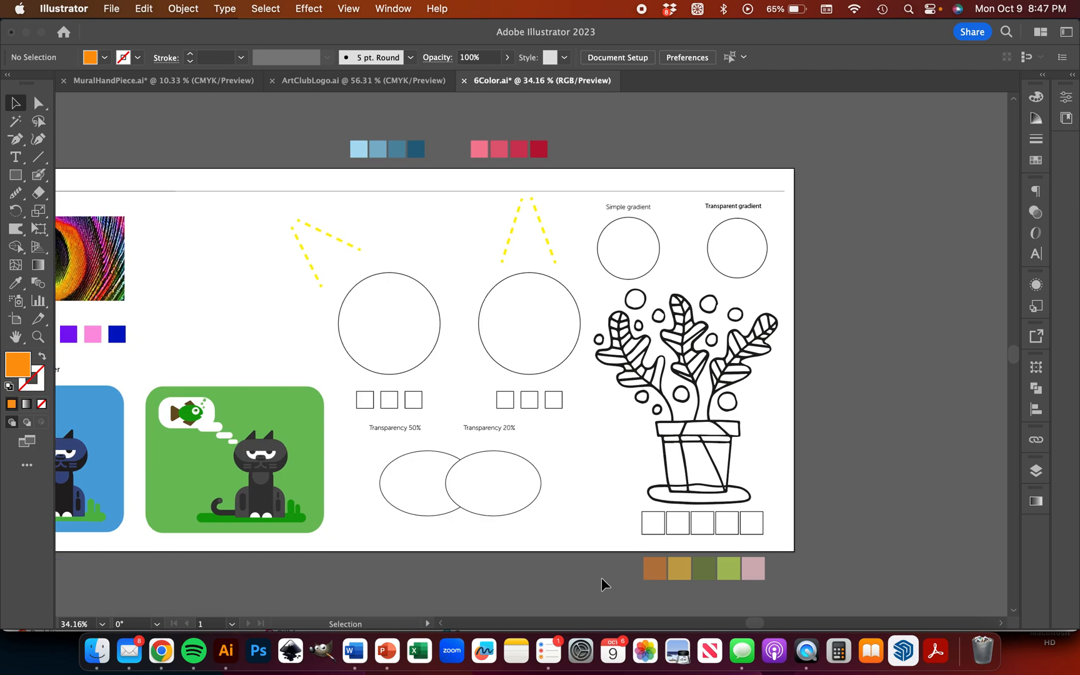
pyautogui.scroll(-2, 602, 579)
pyautogui.hscroll(-5, 661, 438)
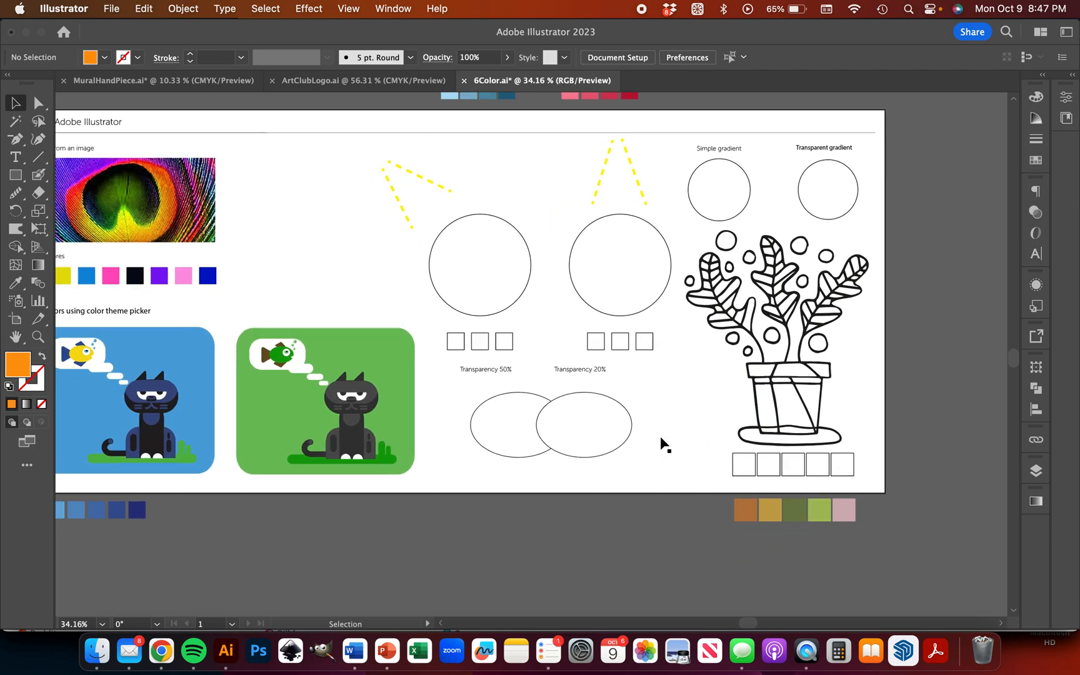
pyautogui.hscroll(-2, 661, 441)
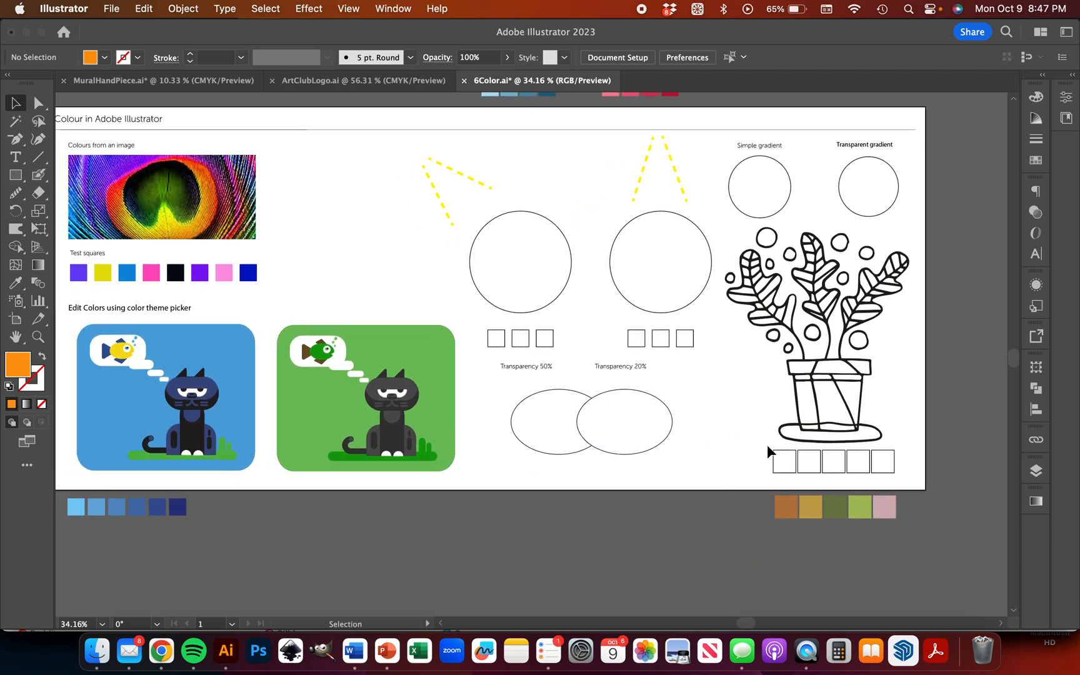
# Step: Fill the left overlapping ellipse with the second-lightest blue of the palette squares beneath the cats using the Eyedropper
pyautogui.click(541, 410)
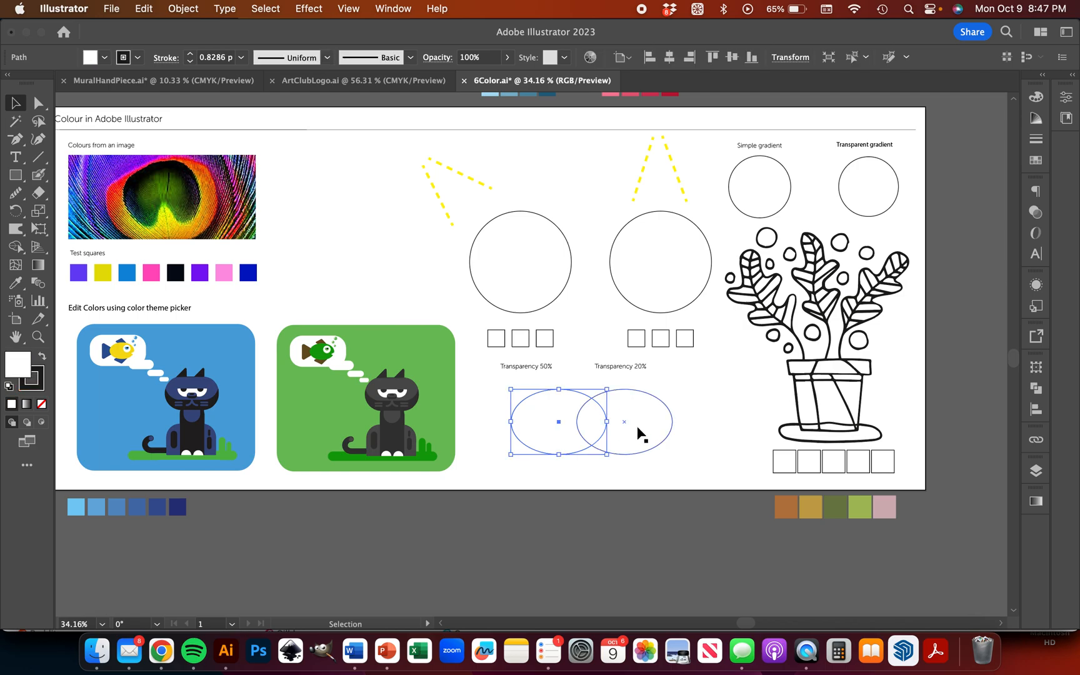
pyautogui.scroll(1, 639, 432)
pyautogui.hscroll(1, 639, 431)
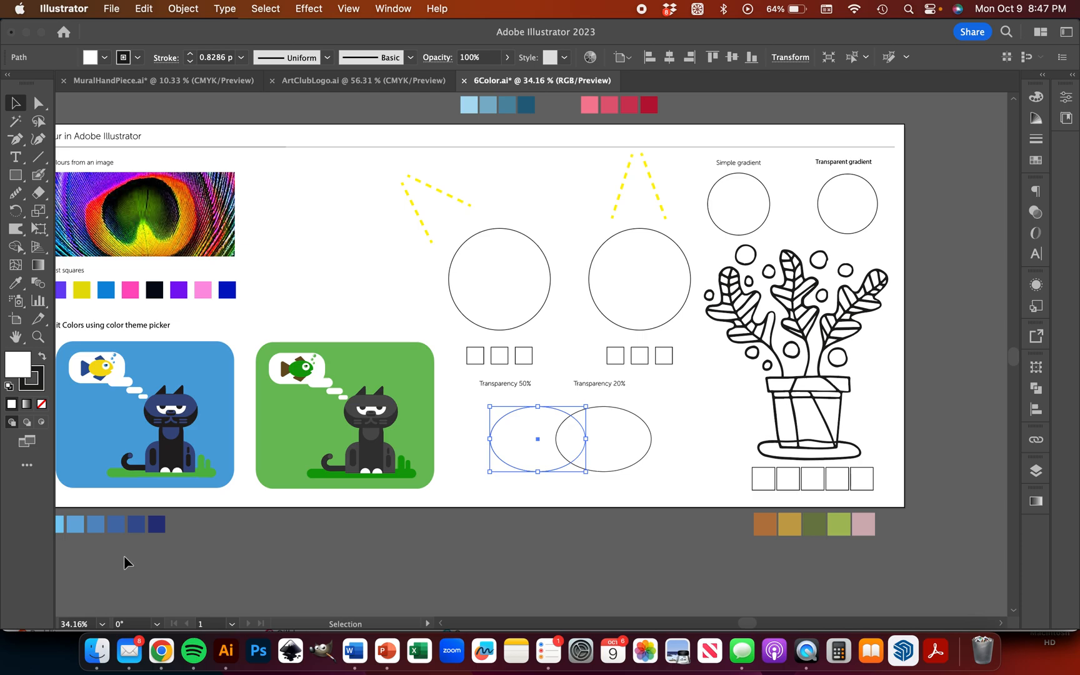
pyautogui.press('i')
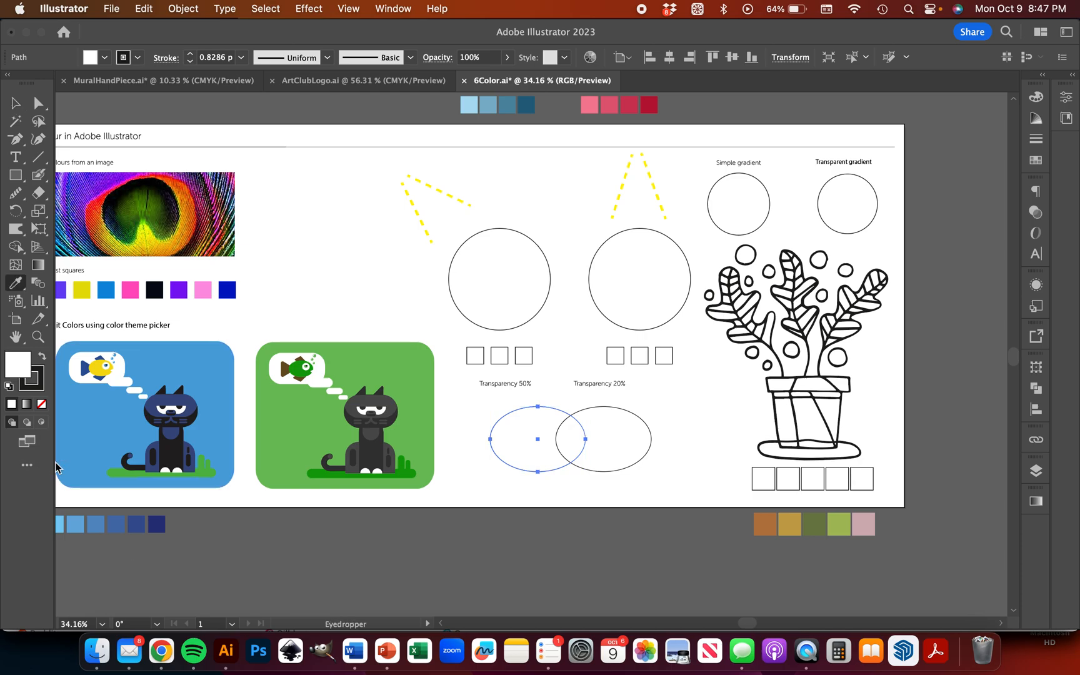
pyautogui.click(155, 525)
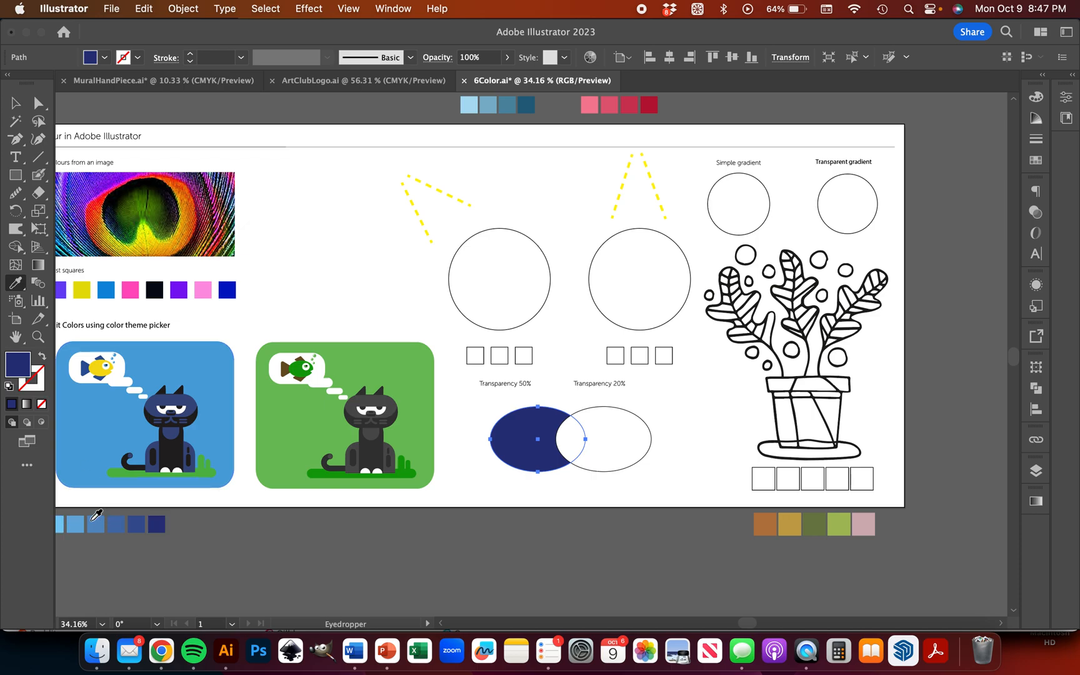
pyautogui.hscroll(-5, 100, 511)
pyautogui.scroll(-2, 100, 510)
pyautogui.click(145, 507)
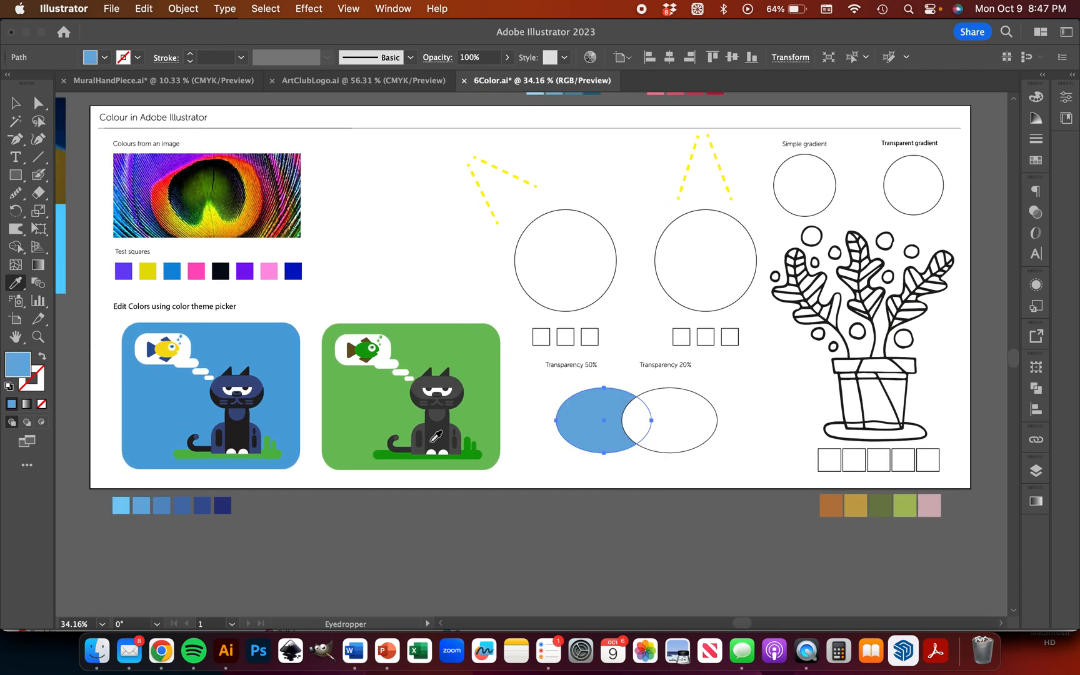
# Step: Fill the right overlapping ellipse with the yellow of the second test square using the Eyedropper
pyautogui.click(6, 100)
pyautogui.click(656, 417)
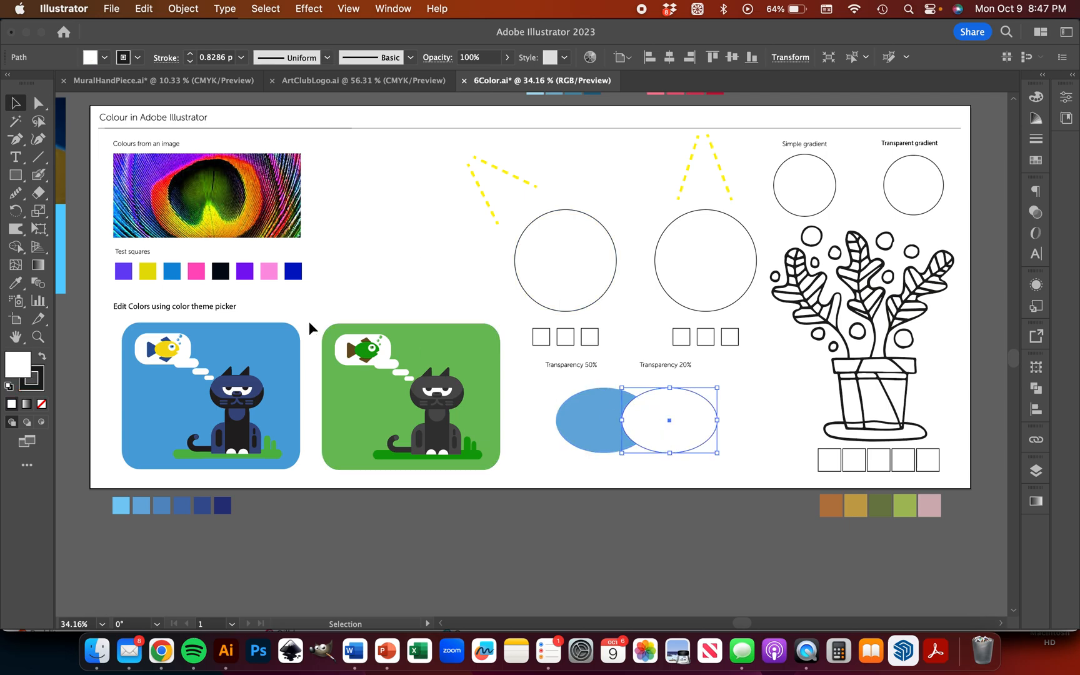
pyautogui.press('i')
pyautogui.click(146, 273)
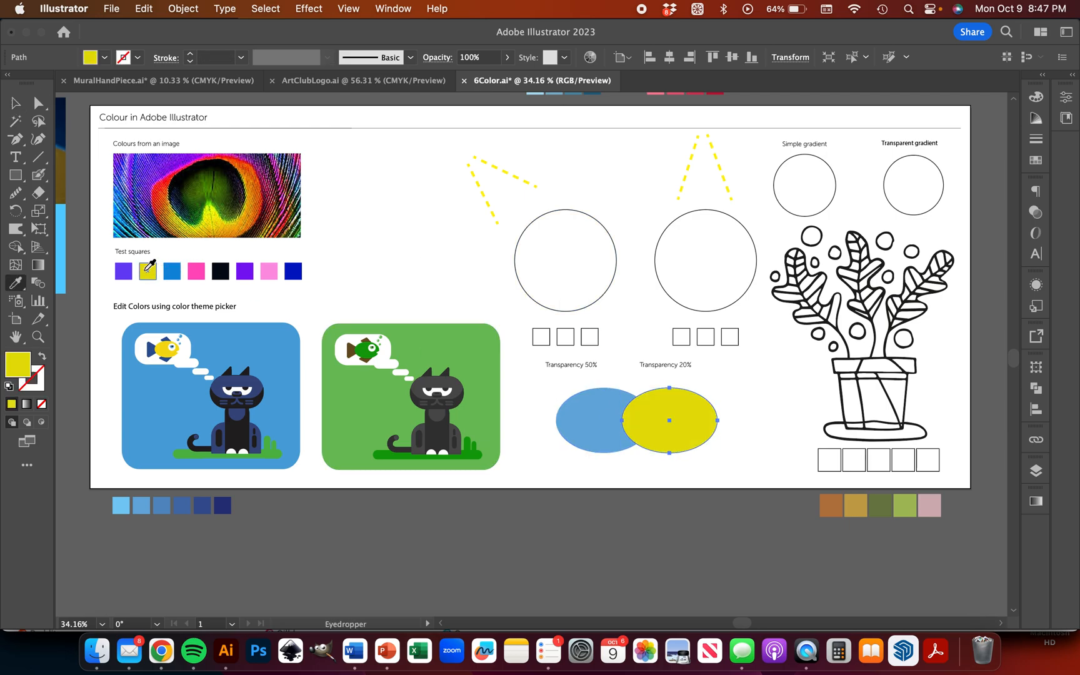
# Step: Brighten the right ellipse's yellow fill in the Color Picker and return to the Selection tool
pyautogui.doubleClick(17, 367)
pyautogui.click(541, 112)
pyautogui.click(733, 112)
pyautogui.click(17, 102)
# Step: Open the Transparency settings for the selected yellow ellipse
pyautogui.scroll(-2, 625, 544)
pyautogui.hscroll(3, 625, 544)
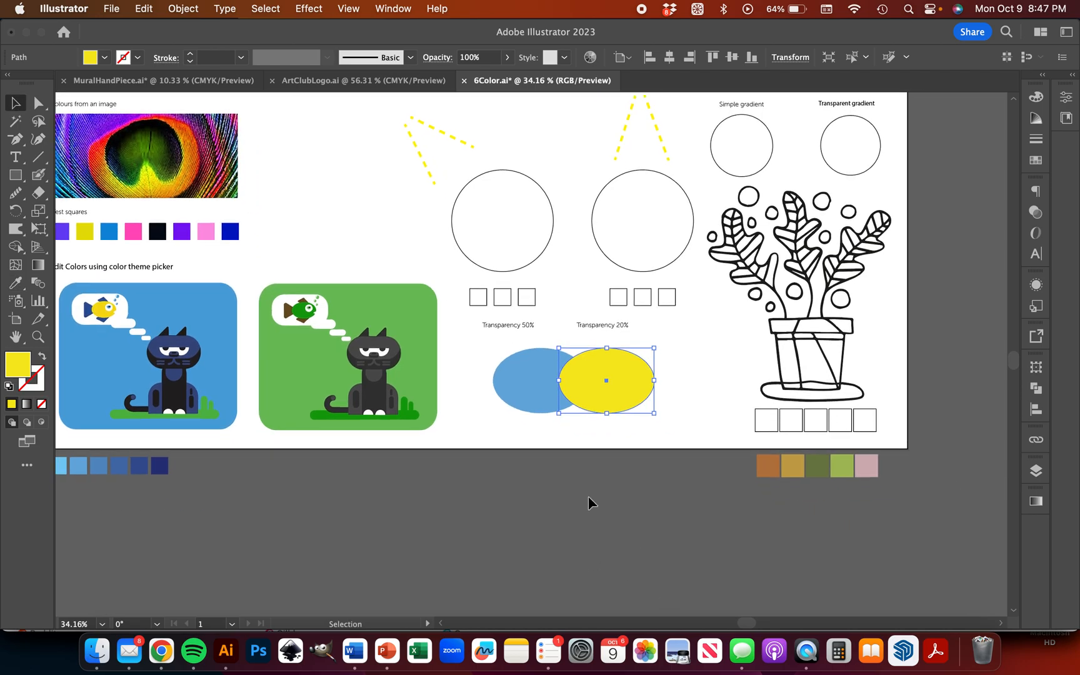
pyautogui.press('super+equal')
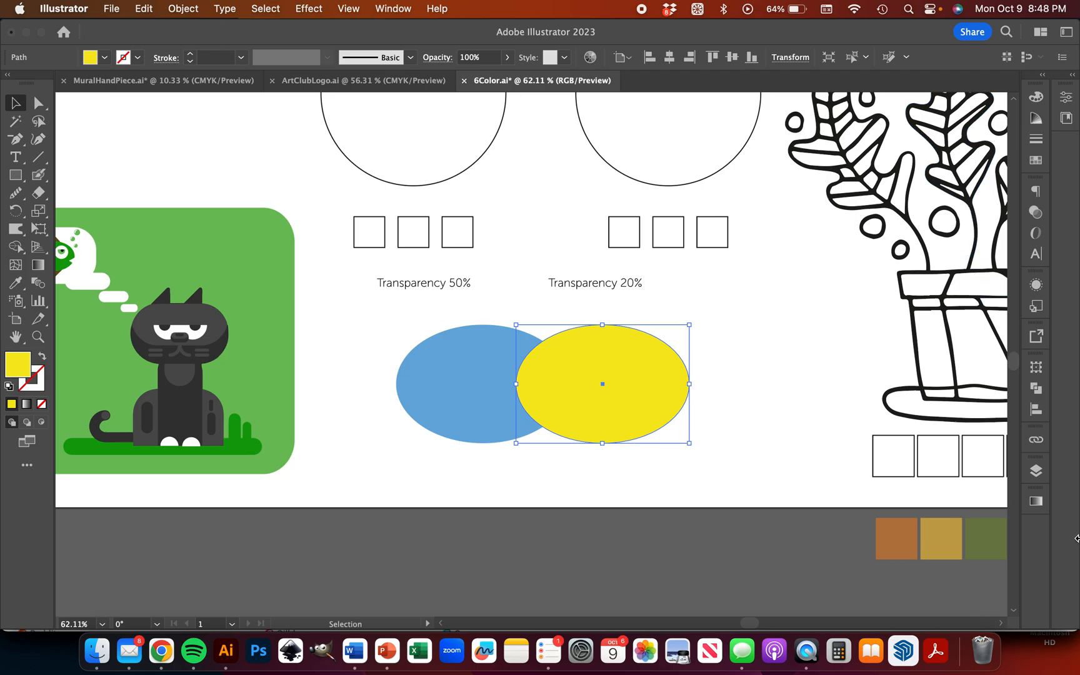
pyautogui.click(1036, 214)
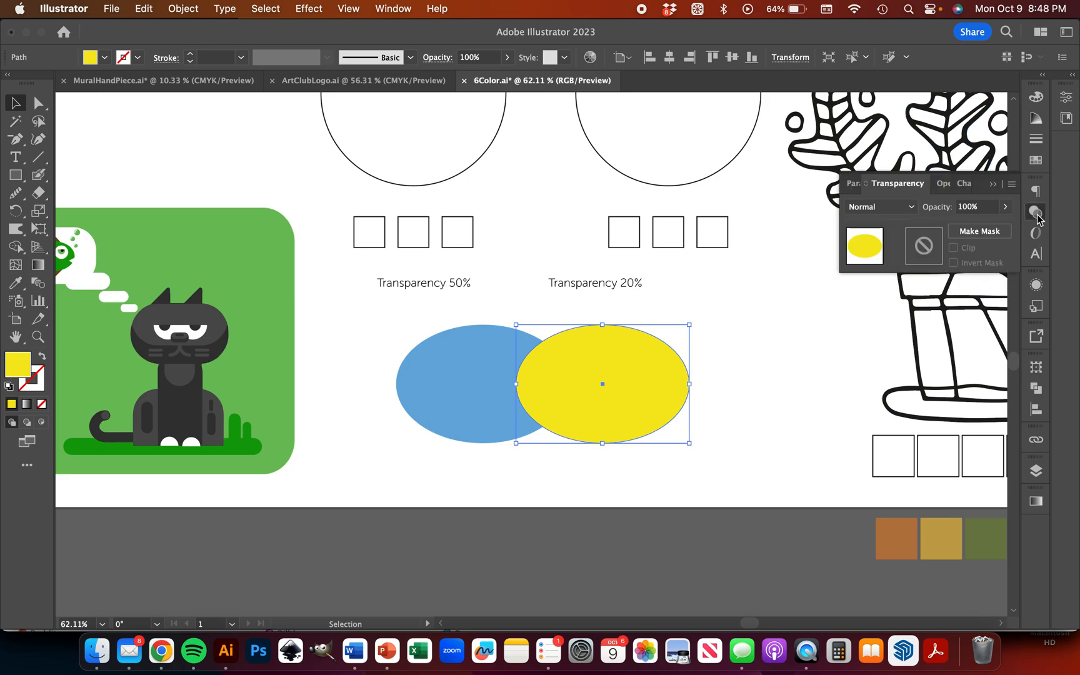
pyautogui.click(399, 9)
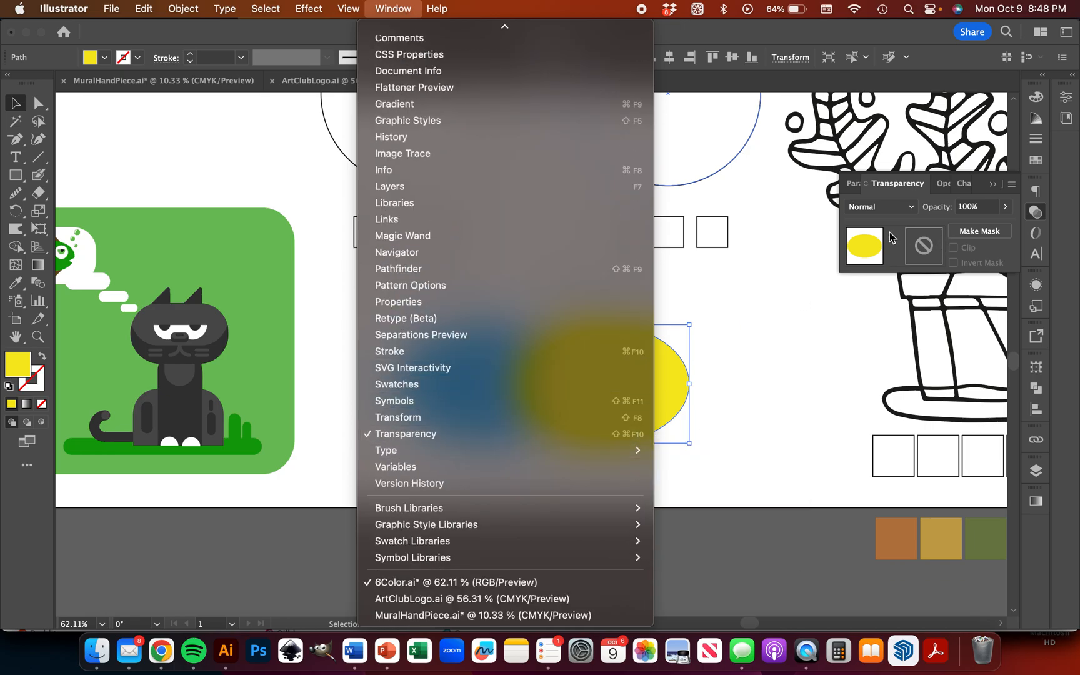
pyautogui.click(911, 221)
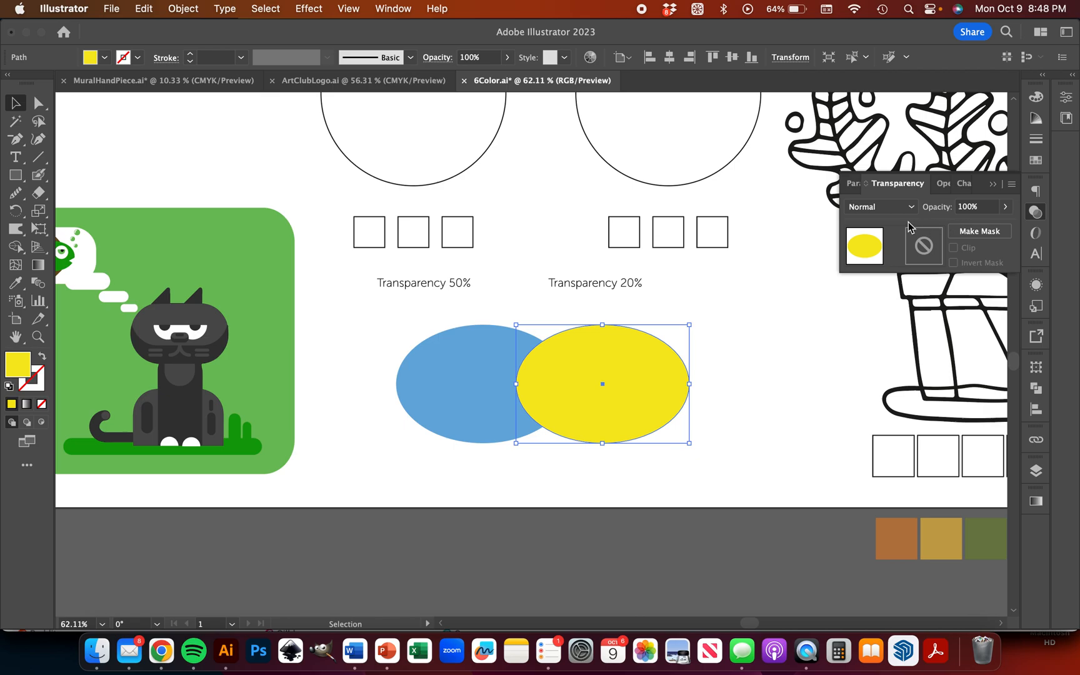
# Step: Try the Multiply, Overlay and Hard Light blend modes on the yellow ellipse and set it back to Normal
pyautogui.click(877, 206)
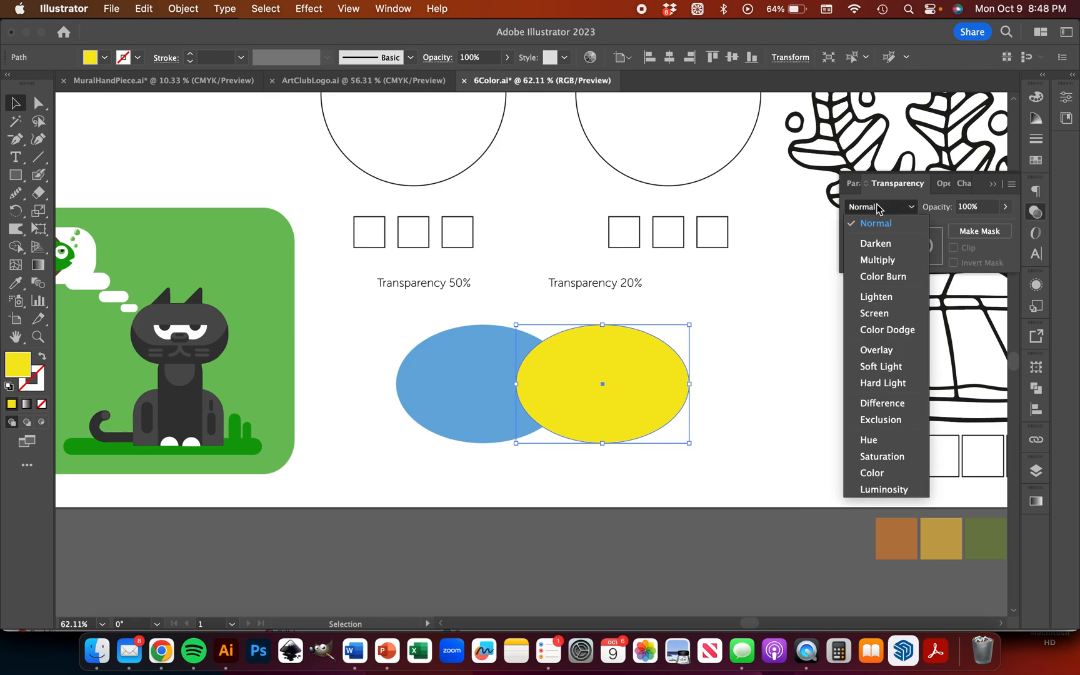
pyautogui.click(874, 260)
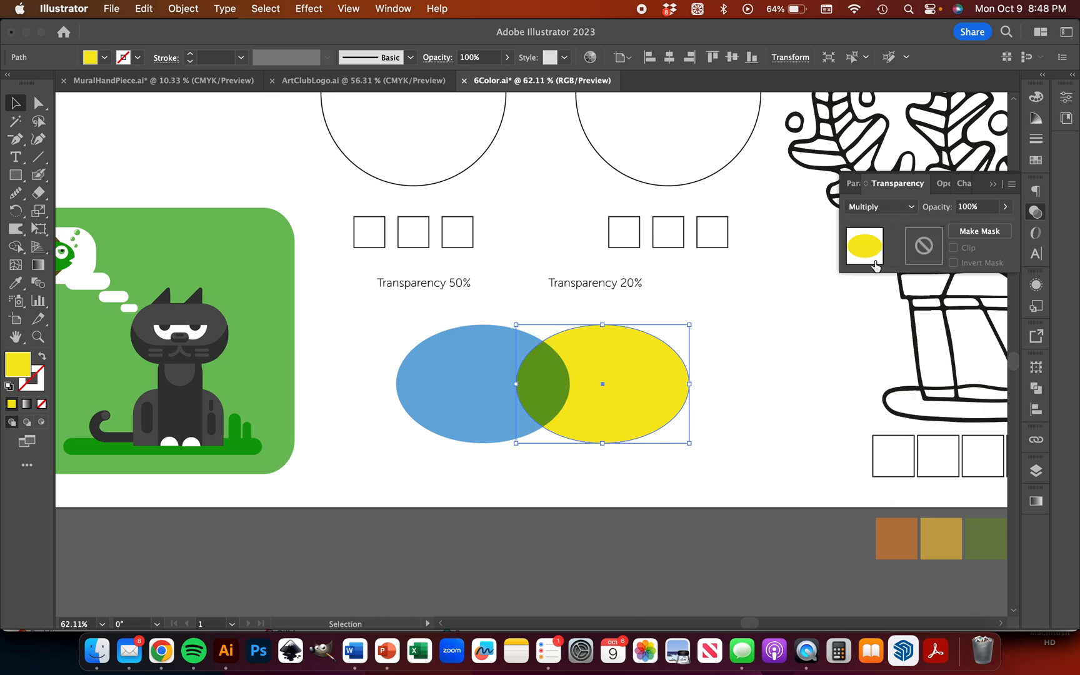
pyautogui.click(878, 206)
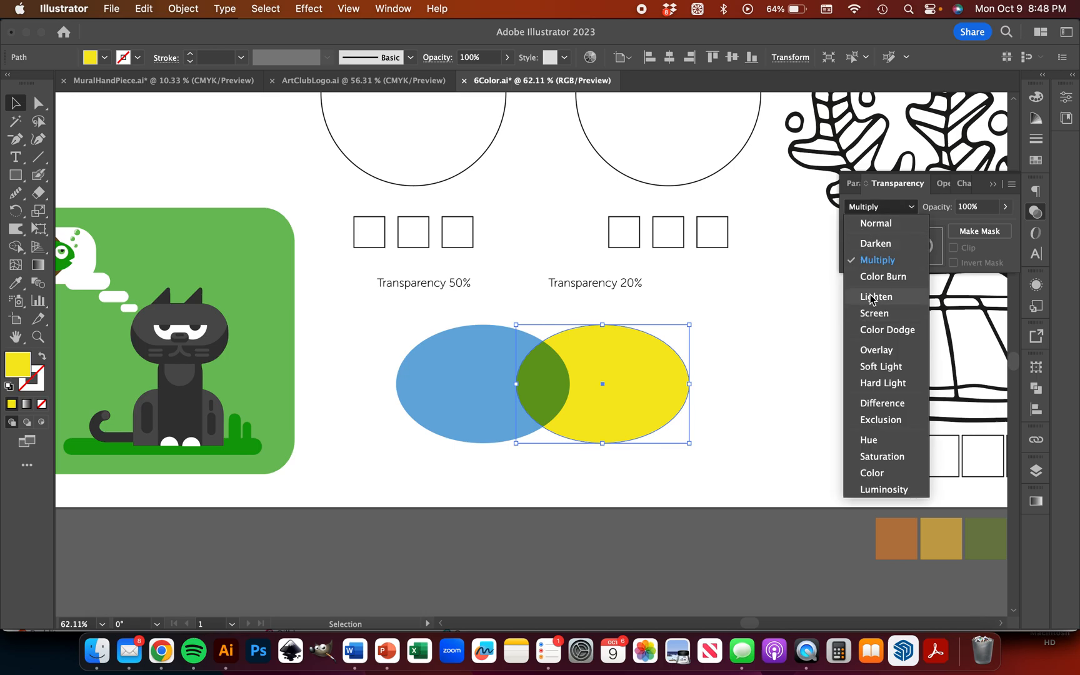
pyautogui.click(876, 260)
pyautogui.click(880, 214)
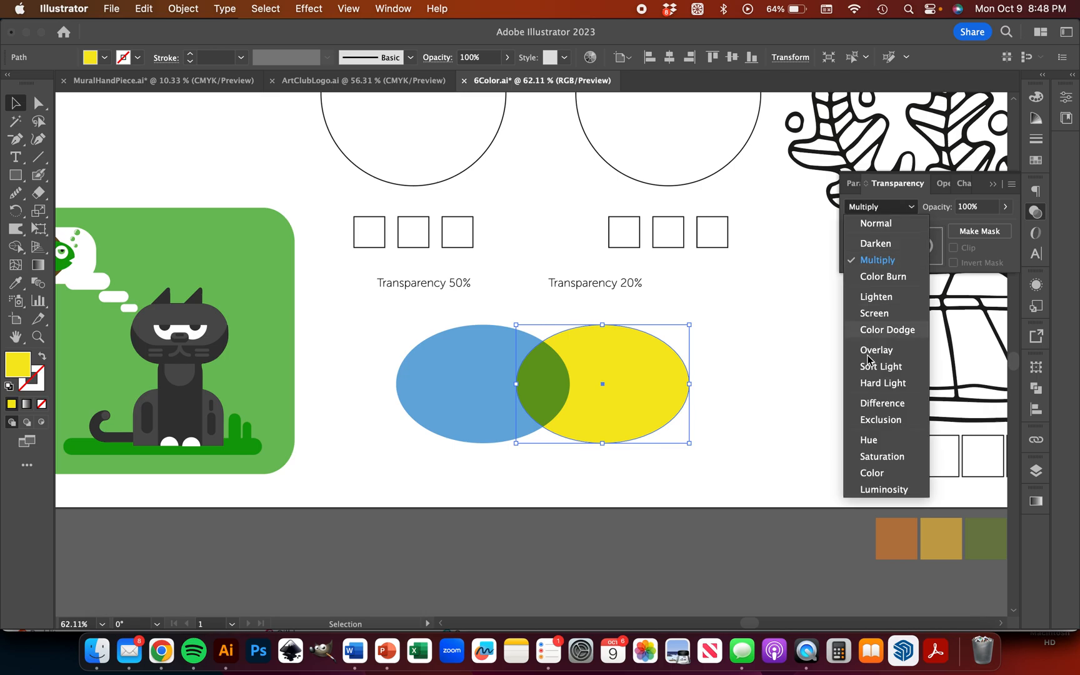
pyautogui.click(875, 346)
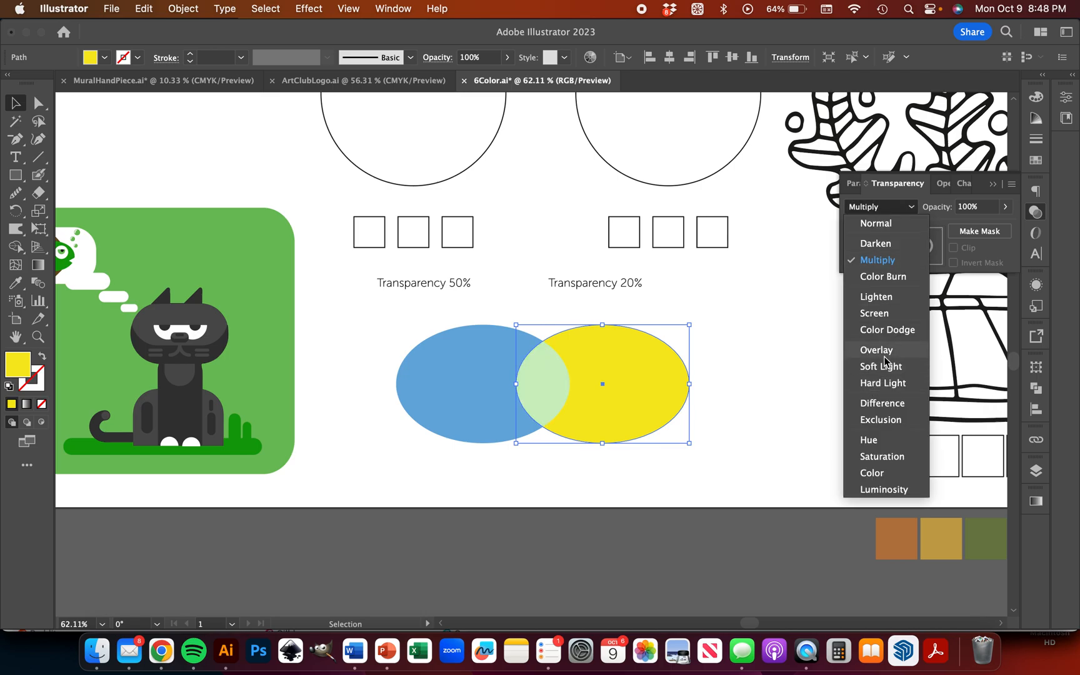
pyautogui.click(883, 201)
pyautogui.click(863, 388)
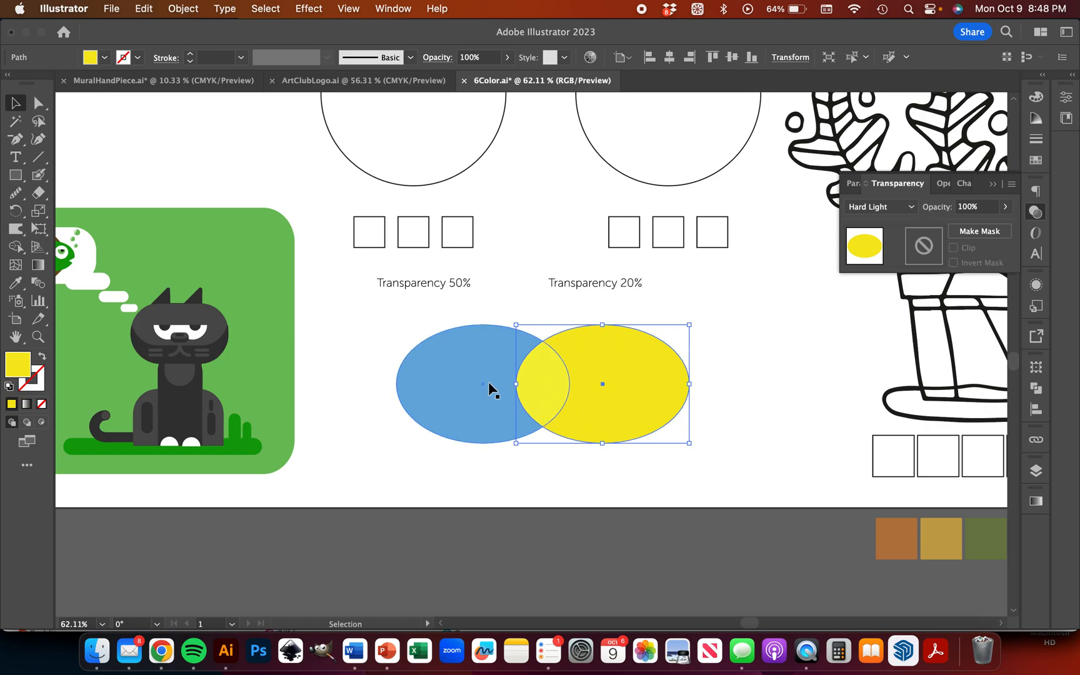
pyautogui.click(885, 209)
pyautogui.click(888, 224)
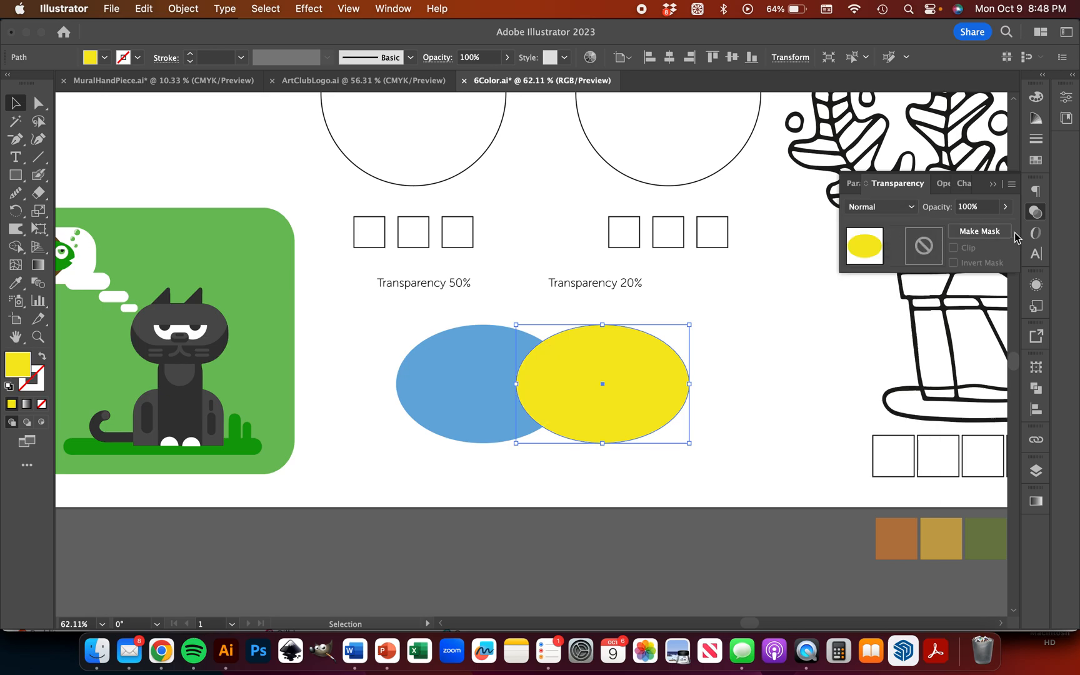
# Step: Set the yellow ellipse's opacity to 40%
pyautogui.click(972, 207)
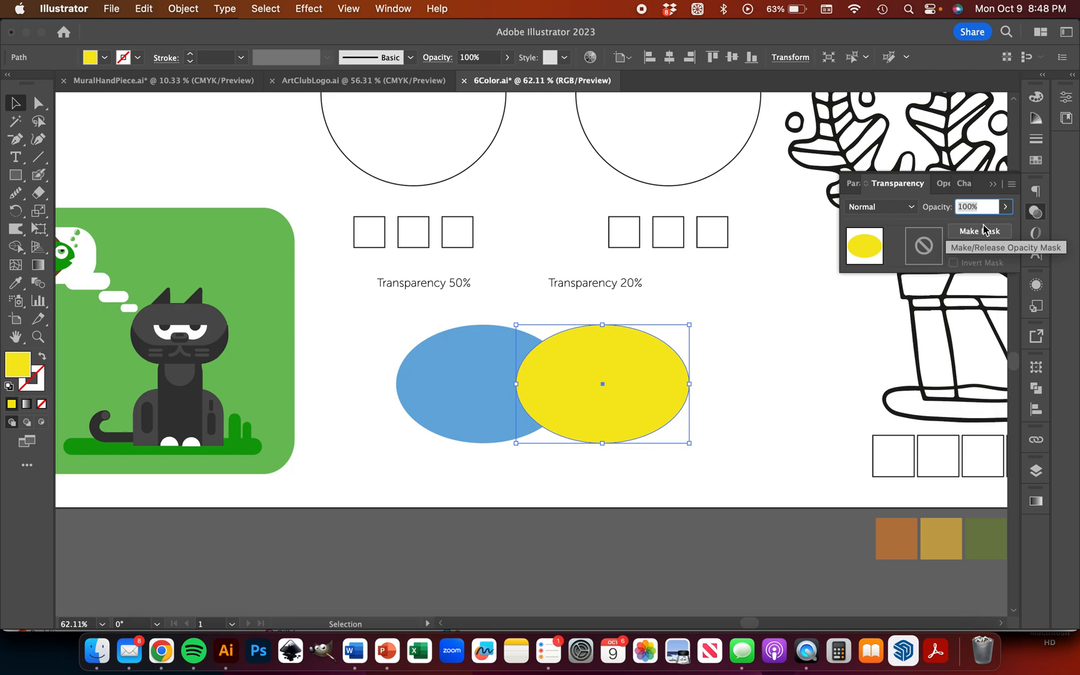
pyautogui.write('20')
pyautogui.press('BackSpace')
pyautogui.press('BackSpace')
pyautogui.write('40')
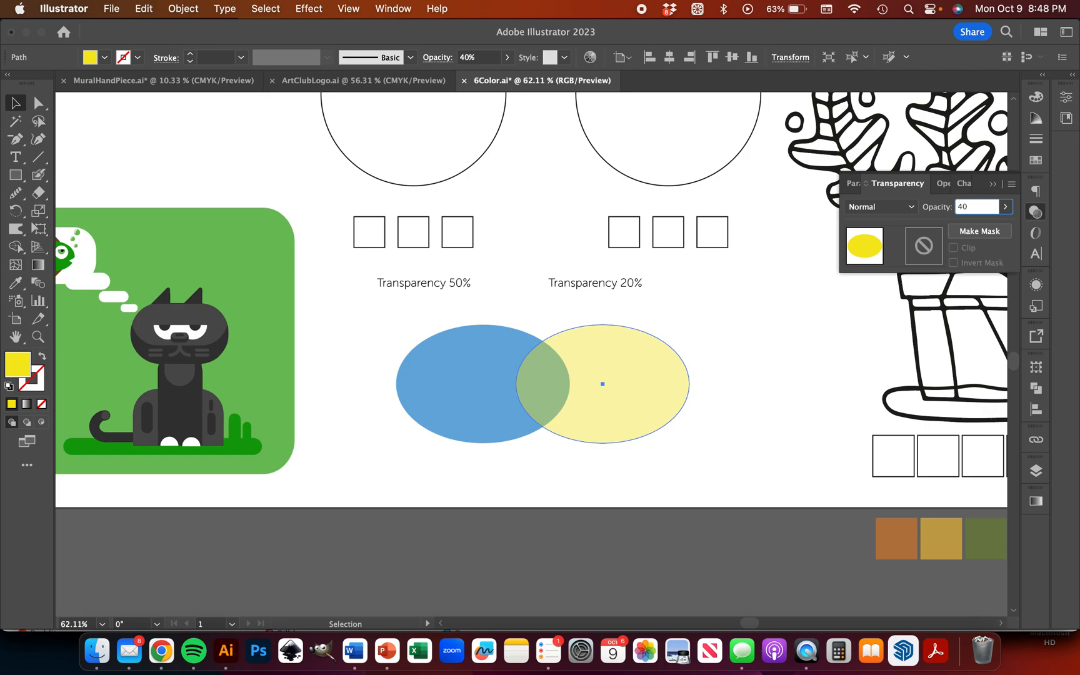
pyautogui.press('Return')
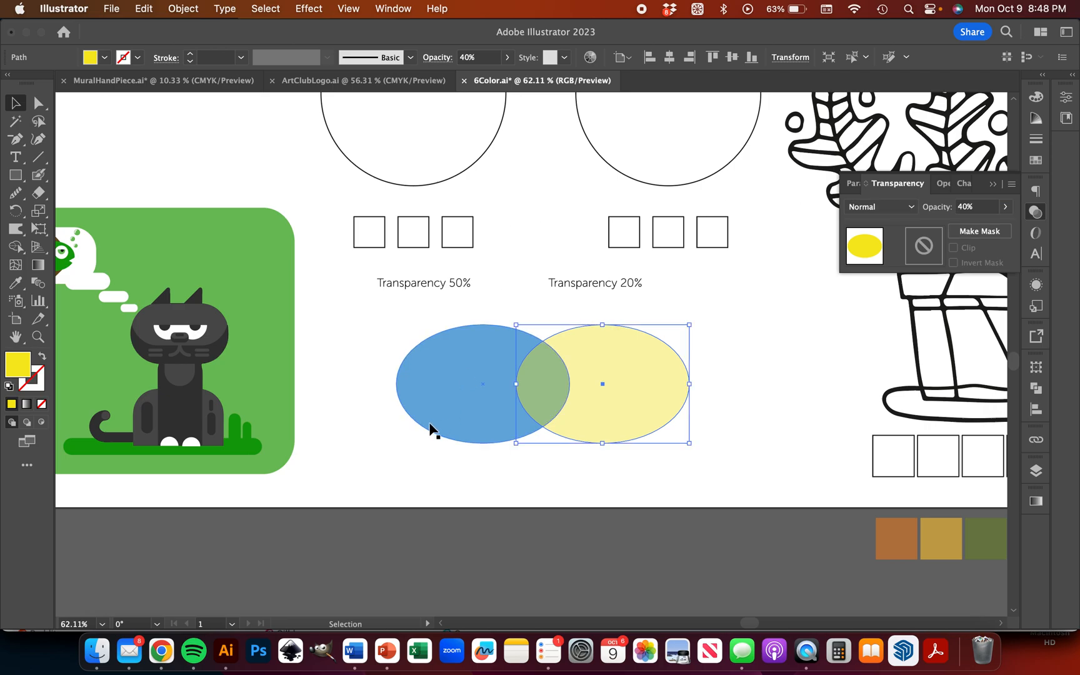
# Step: Set the blue ellipse's opacity to 70% and deselect it
pyautogui.click(451, 420)
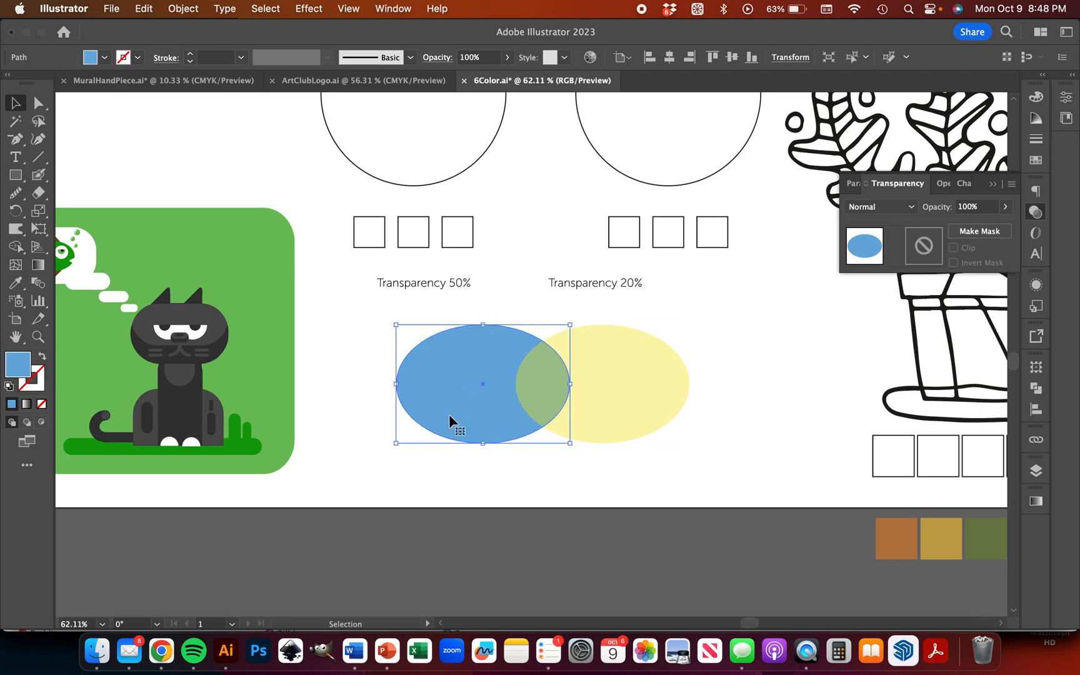
pyautogui.click(971, 208)
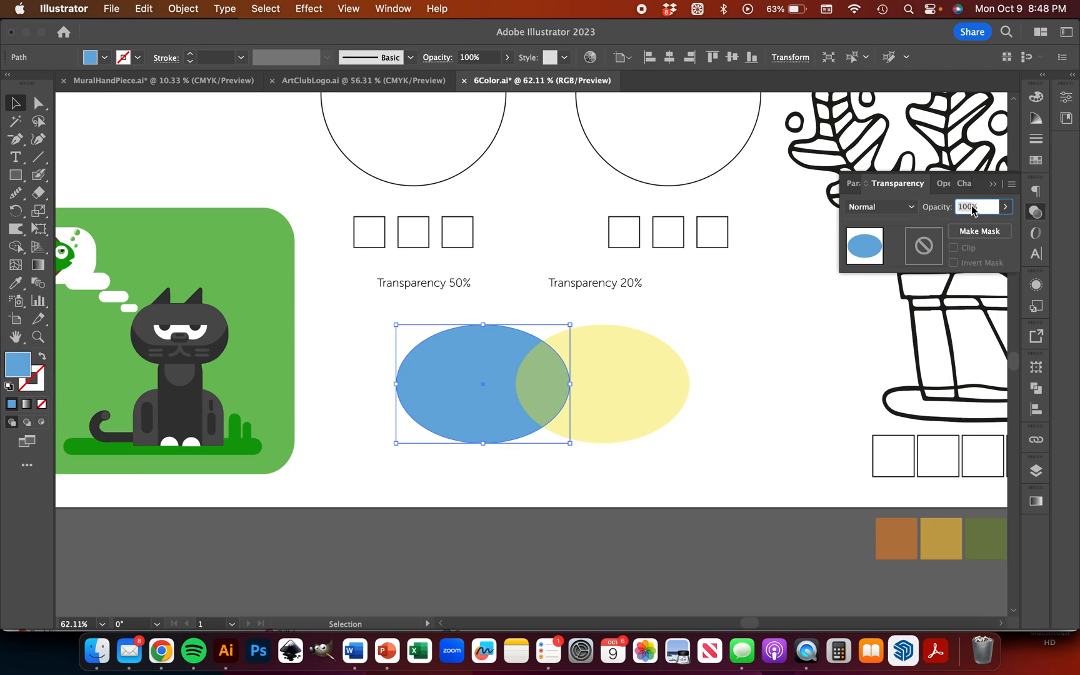
pyautogui.write('3')
pyautogui.press('BackSpace')
pyautogui.write('70')
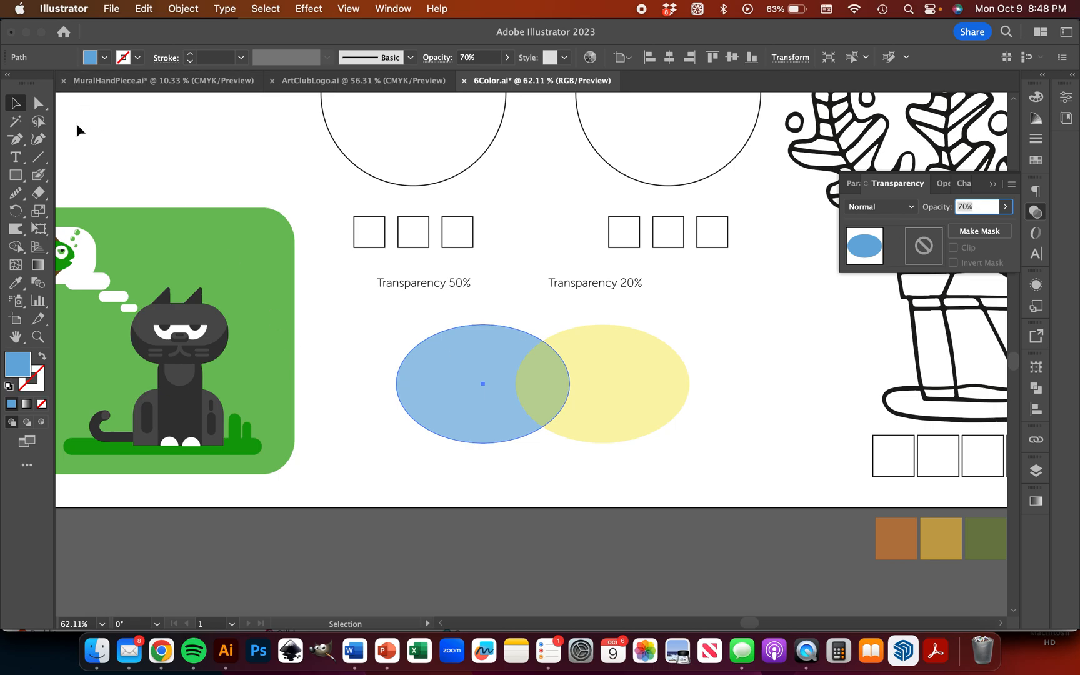
pyautogui.click(401, 531)
# Step: Bring the blue ellipse to the front of the stacking order, above the yellow ellipse
pyautogui.hscroll(3, 401, 528)
pyautogui.scroll(1, 401, 529)
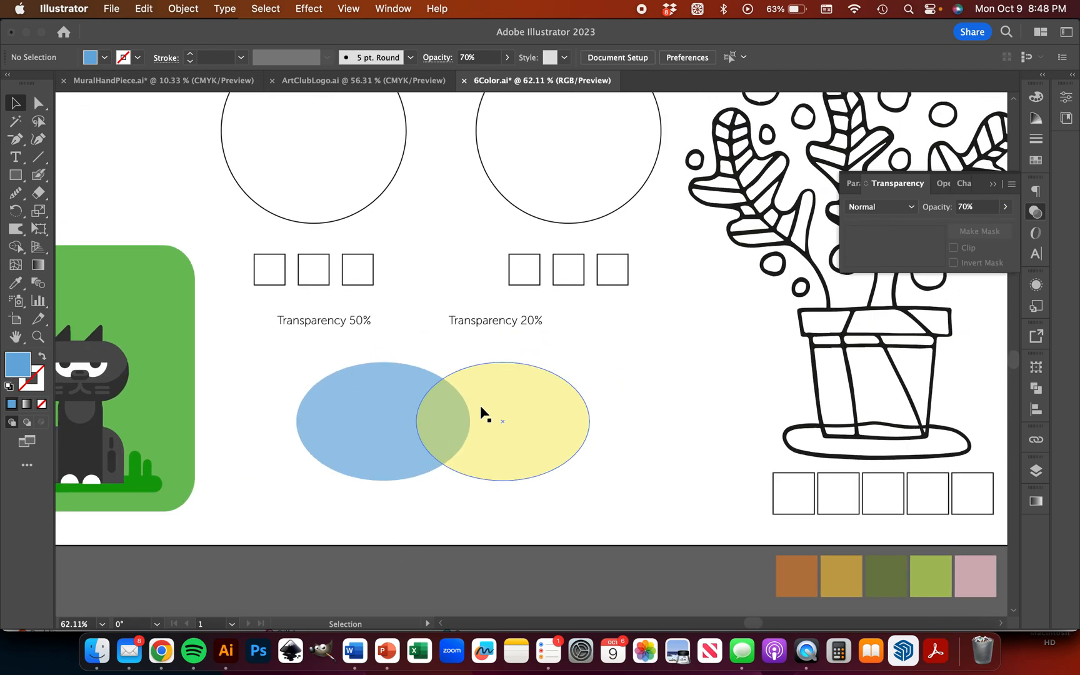
pyautogui.click(391, 419)
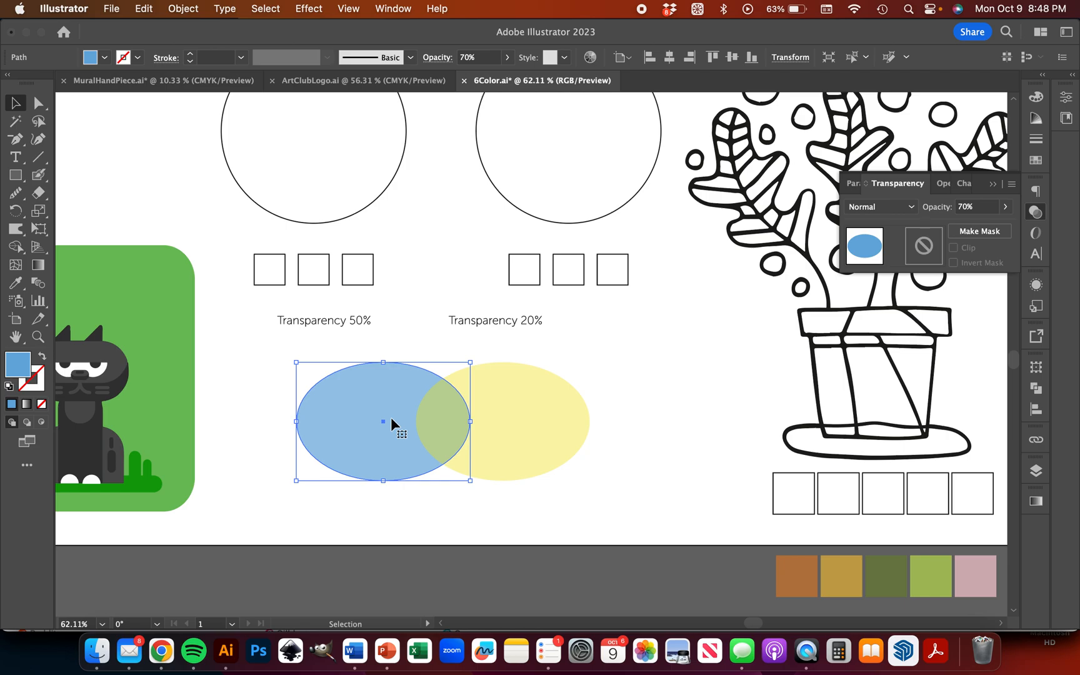
pyautogui.rightClick(392, 424)
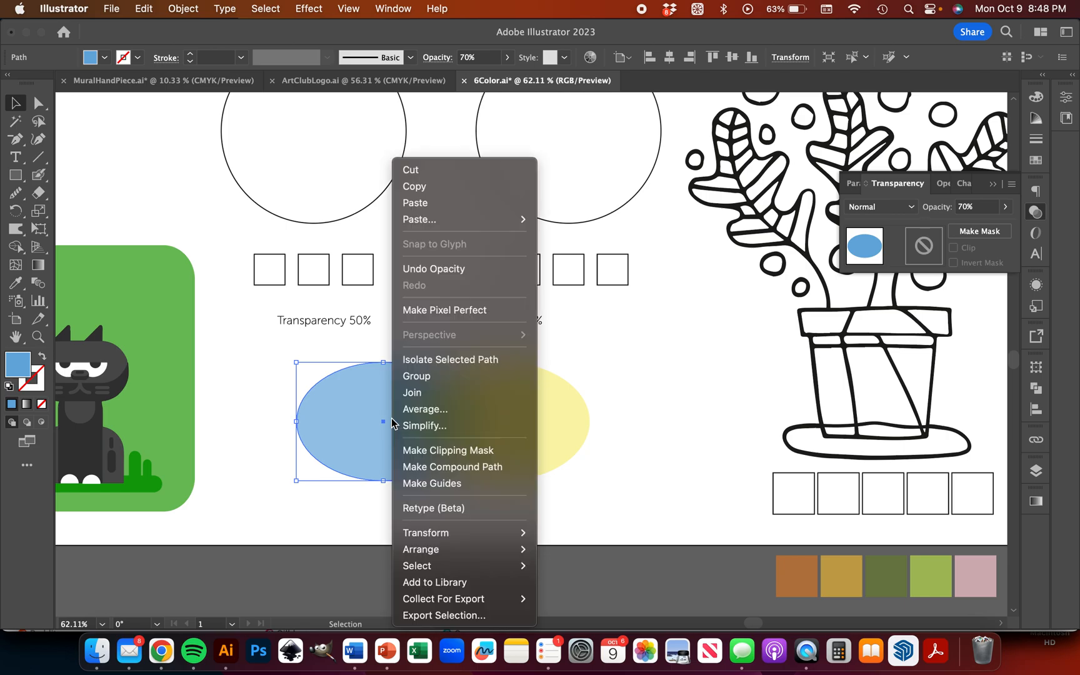
pyautogui.click(327, 509)
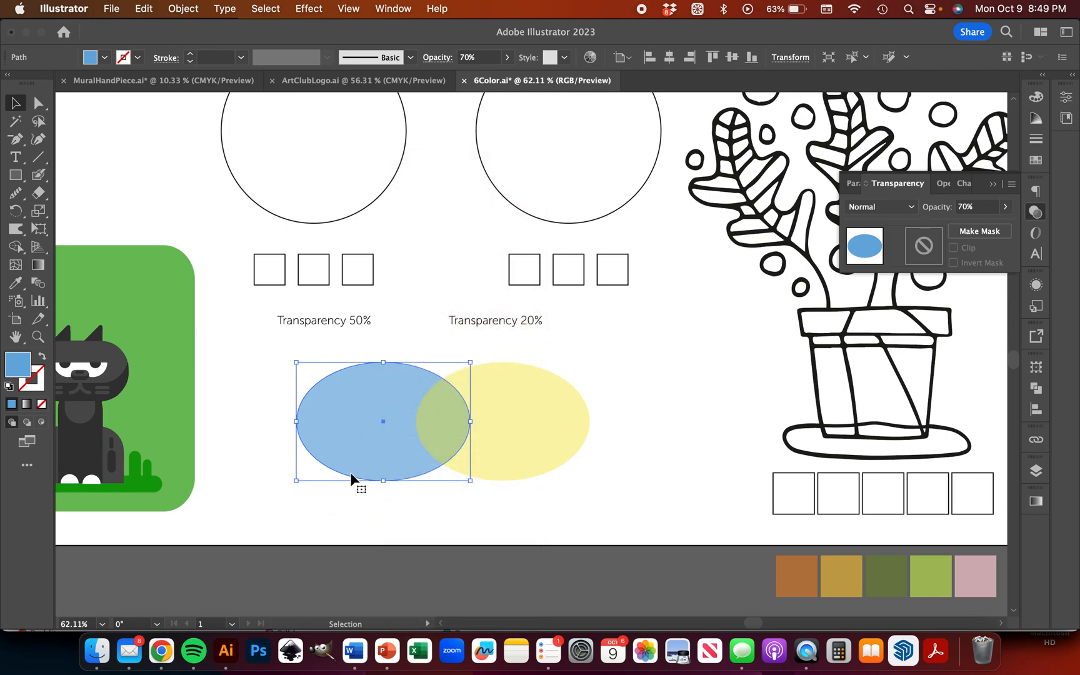
pyautogui.rightClick(372, 439)
pyautogui.moveTo(436, 553)
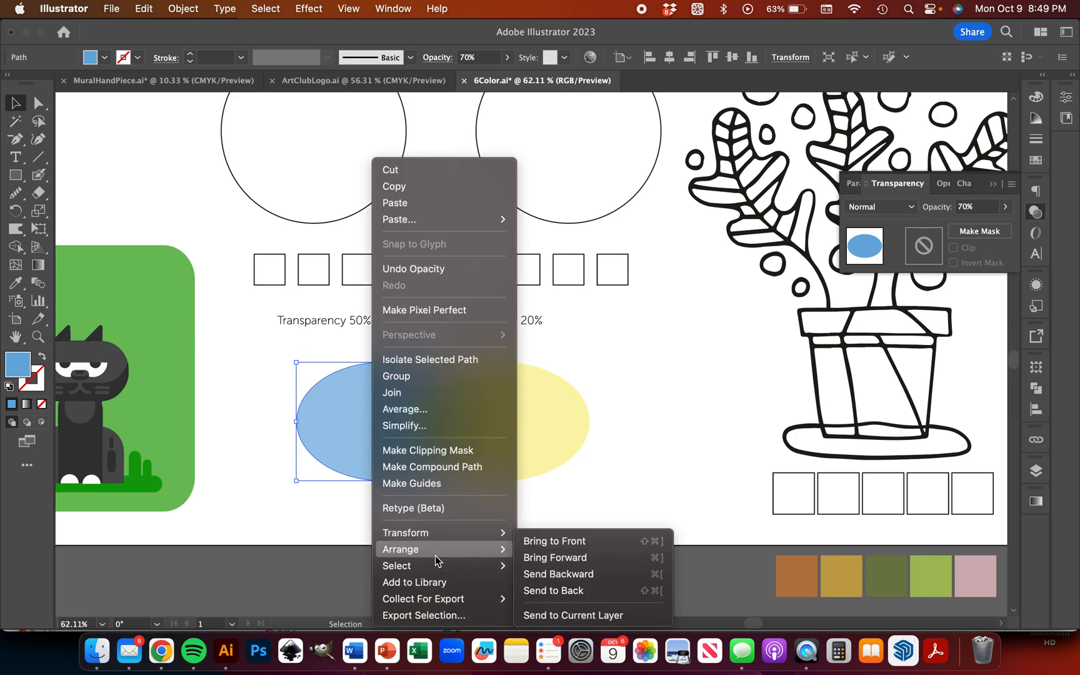
pyautogui.click(566, 540)
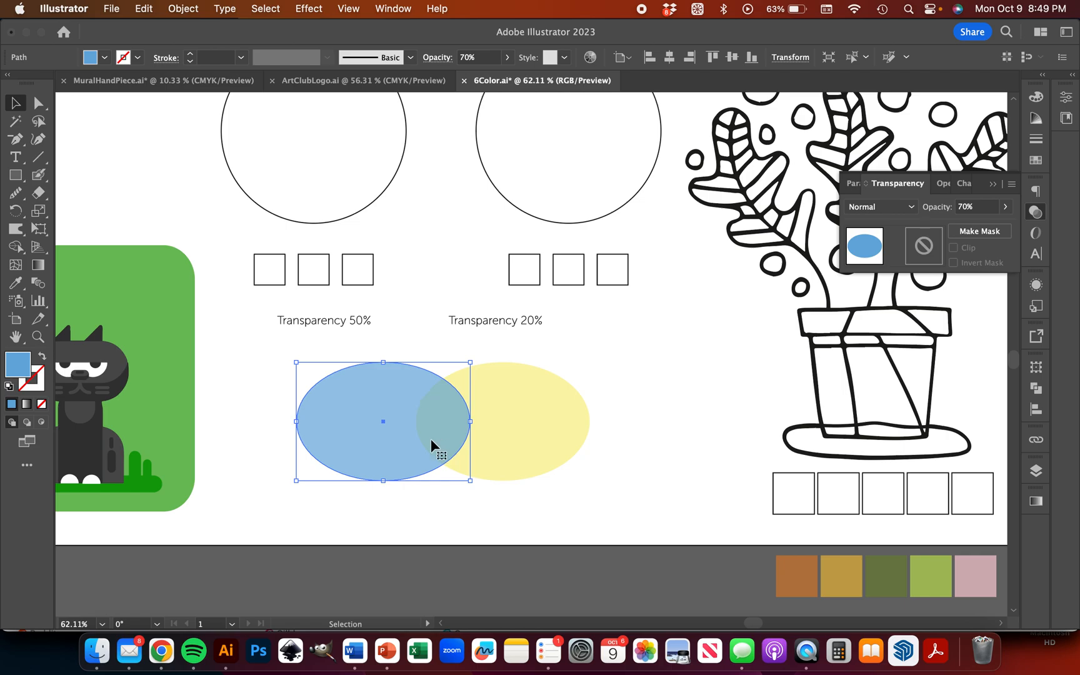
# Step: Bring the yellow ellipse to the front, above the blue ellipse, and deselect it
pyautogui.click(531, 431)
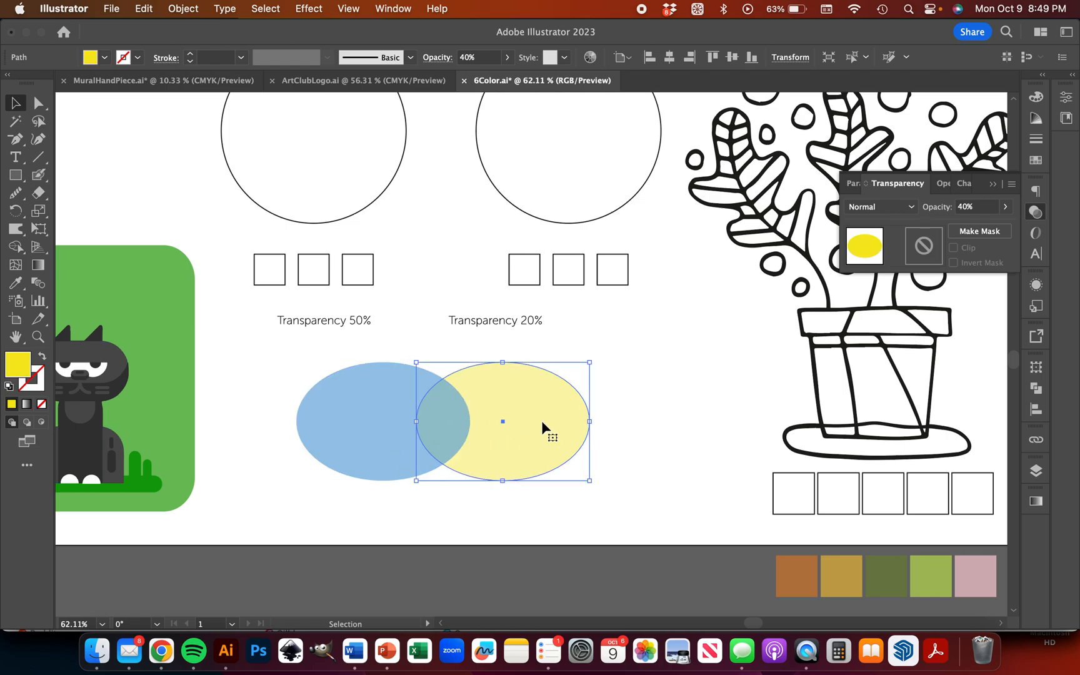
pyautogui.rightClick(542, 424)
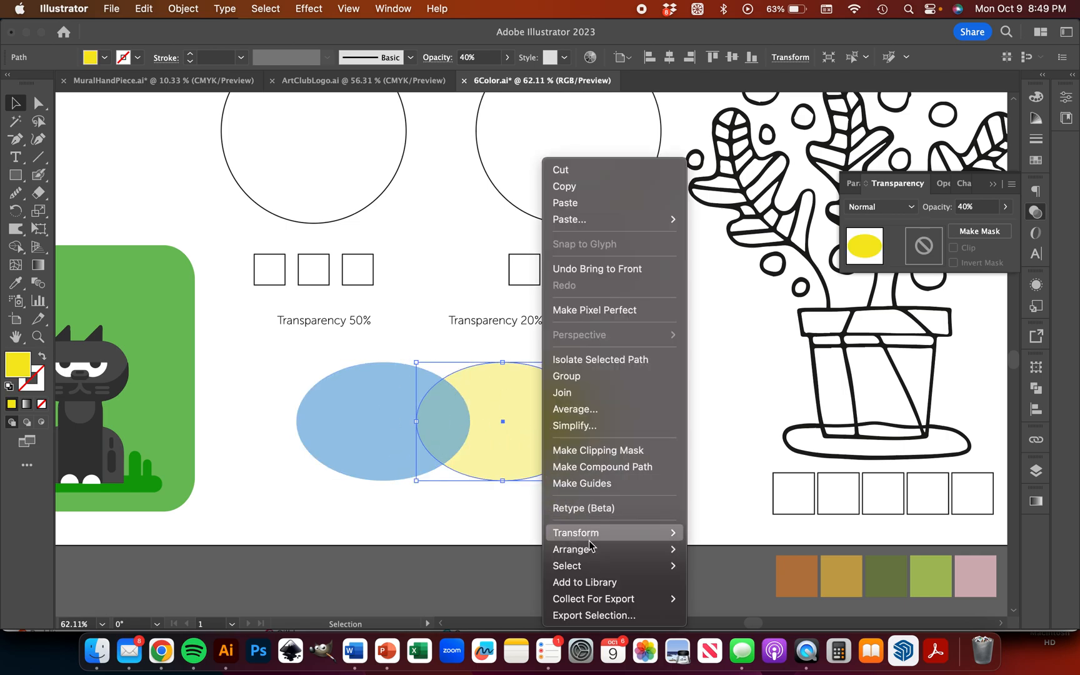
pyautogui.moveTo(590, 551)
pyautogui.click(725, 541)
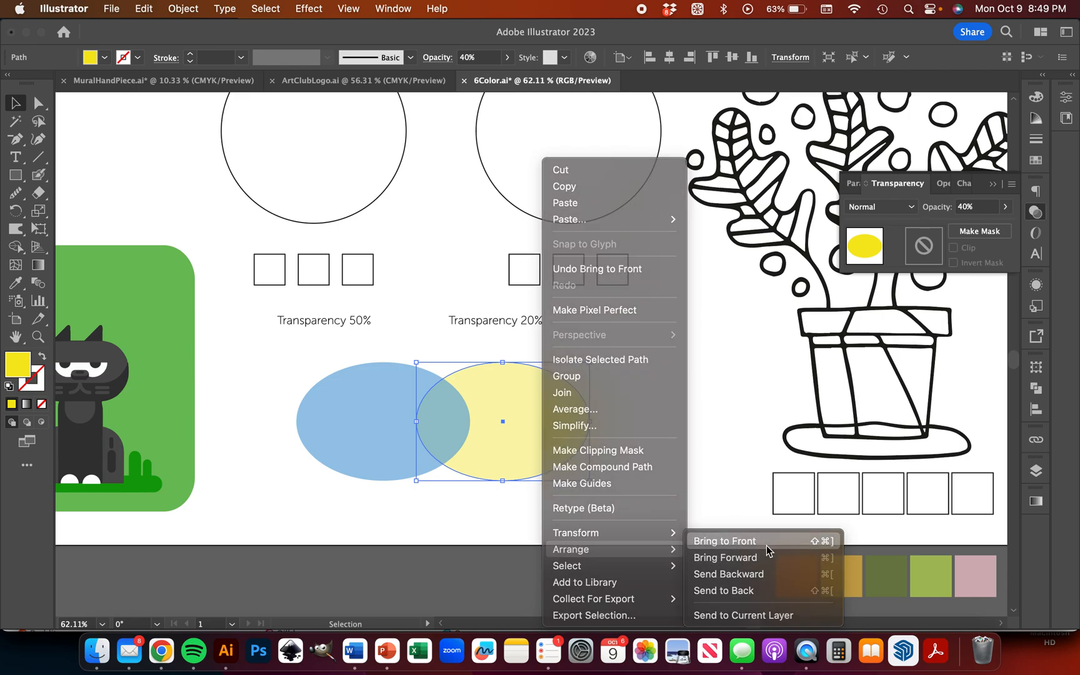
pyautogui.click(655, 322)
# Step: Move the blue four-square swatch blend from above the artboard to just above the first large circle
pyautogui.scroll(-5, 655, 322)
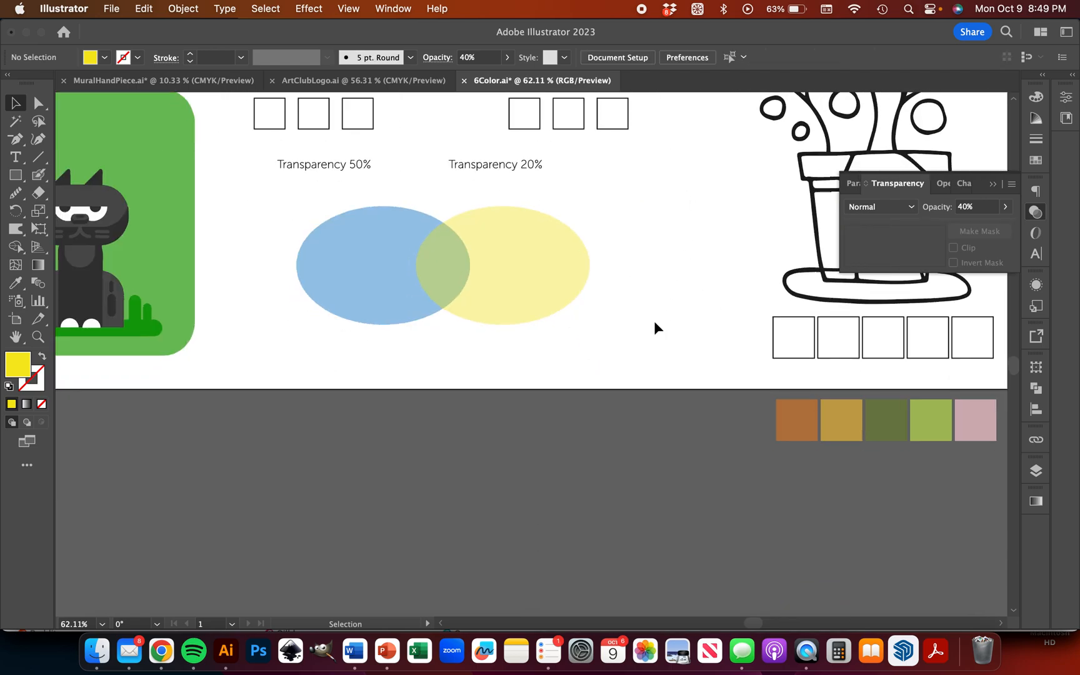
pyautogui.scroll(-3, 604, 293)
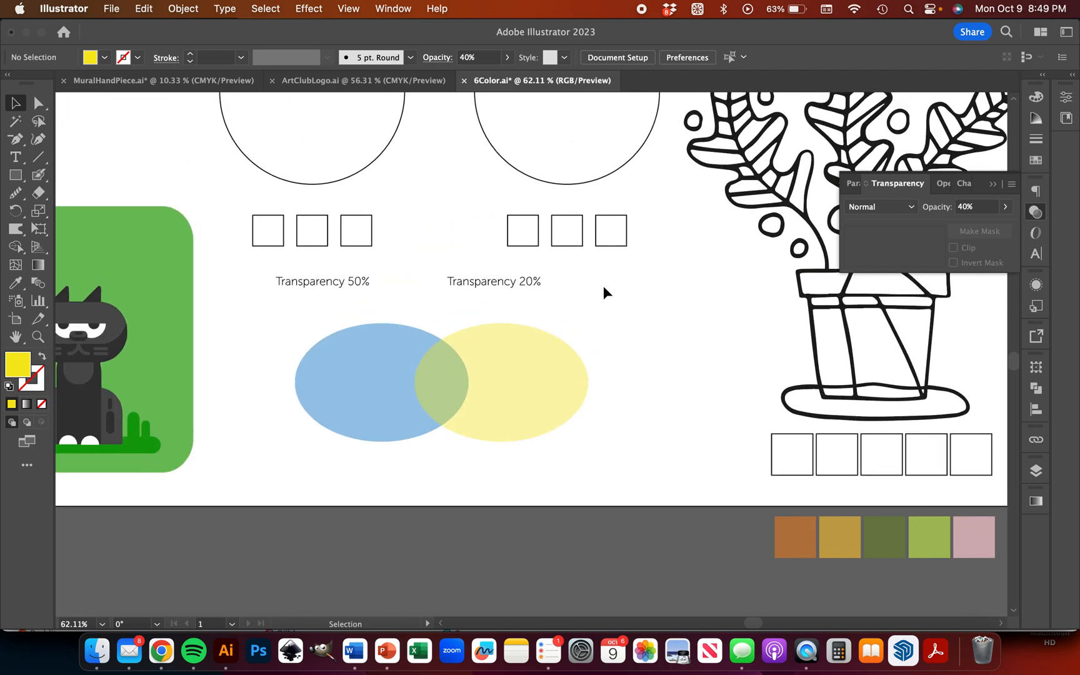
pyautogui.scroll(6, 603, 293)
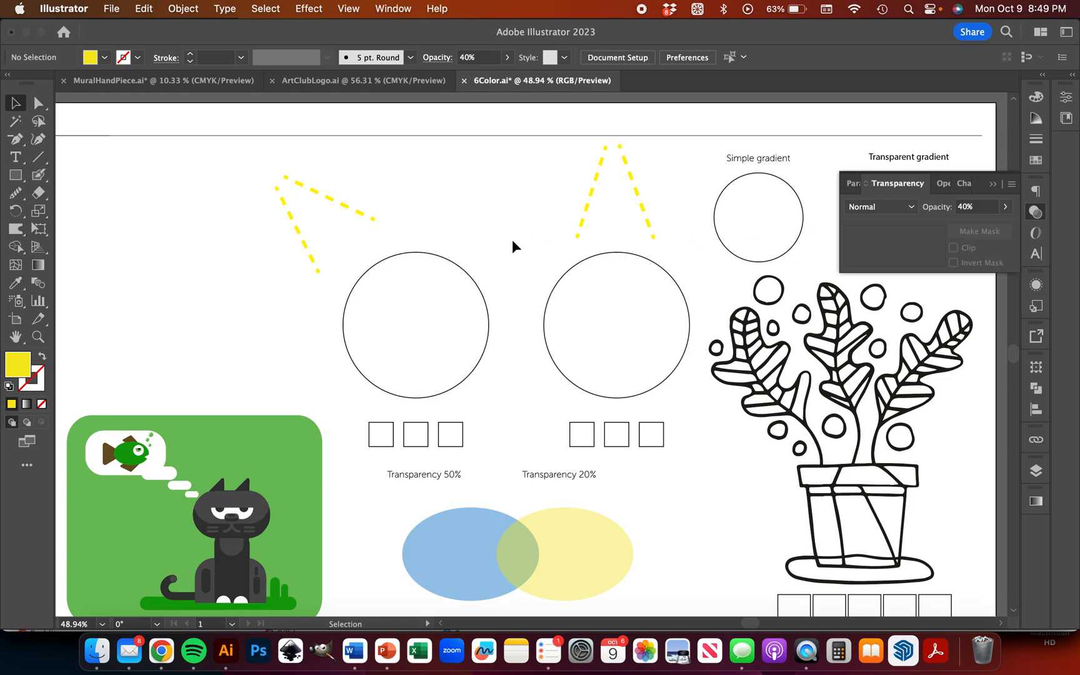
pyautogui.scroll(-1, 417, 325)
pyautogui.scroll(-3, 418, 325)
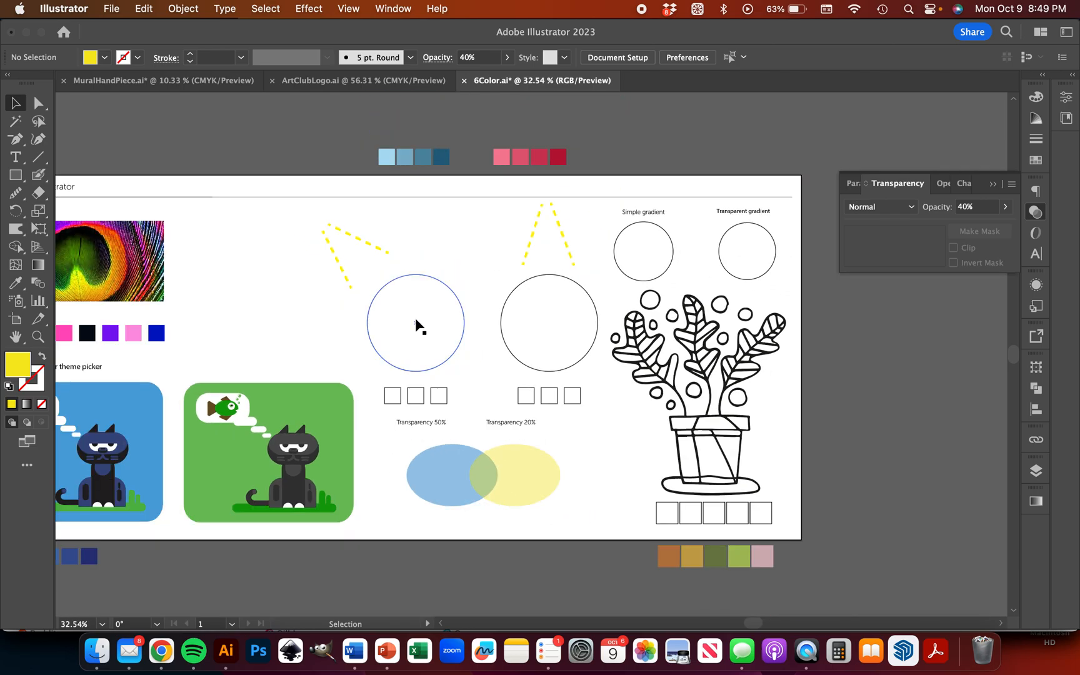
pyautogui.click(399, 150)
pyautogui.scroll(-3, 222, 227)
pyautogui.hscroll(-2, 224, 229)
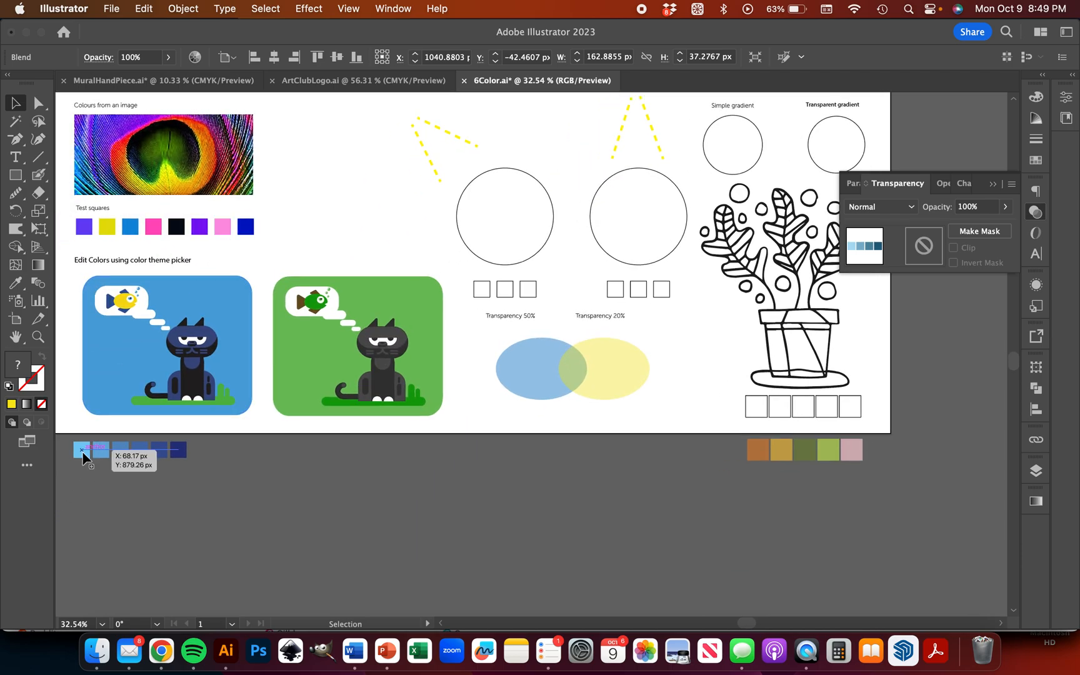
pyautogui.scroll(5, 195, 470)
pyautogui.hscroll(2, 195, 469)
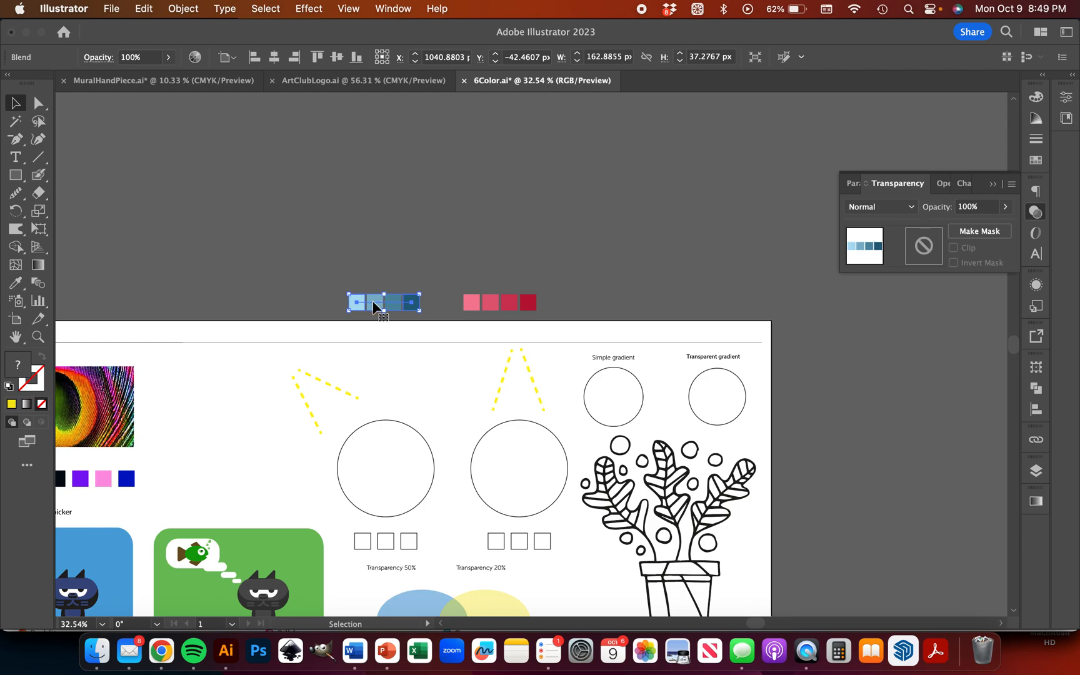
pyautogui.moveTo(374, 309); pyautogui.dragTo(367, 362)
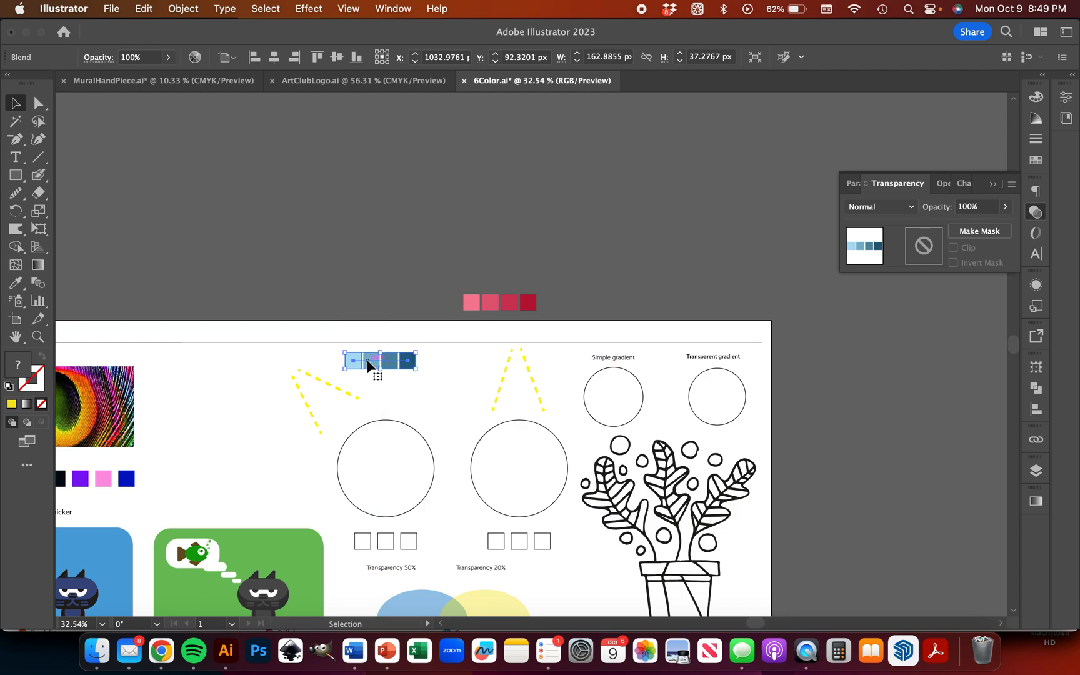
# Step: Replace the three empty squares beneath the first large circle with the blue swatch blend
pyautogui.scroll(4, 367, 361)
pyautogui.scroll(-5, 368, 362)
pyautogui.hscroll(1, 369, 362)
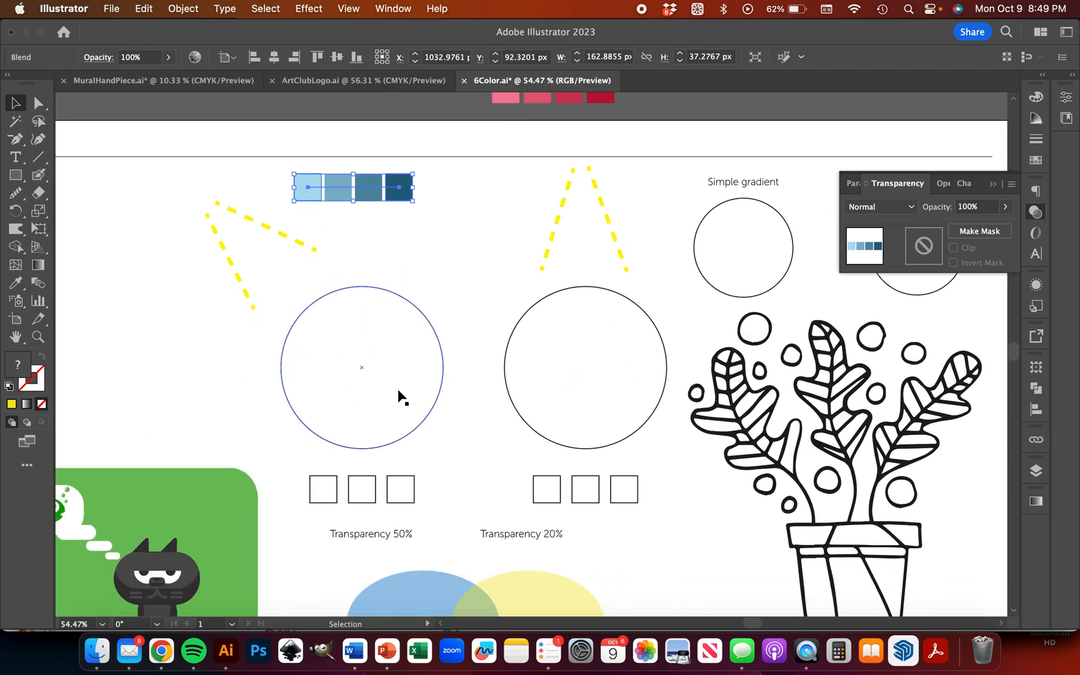
pyautogui.click(289, 366)
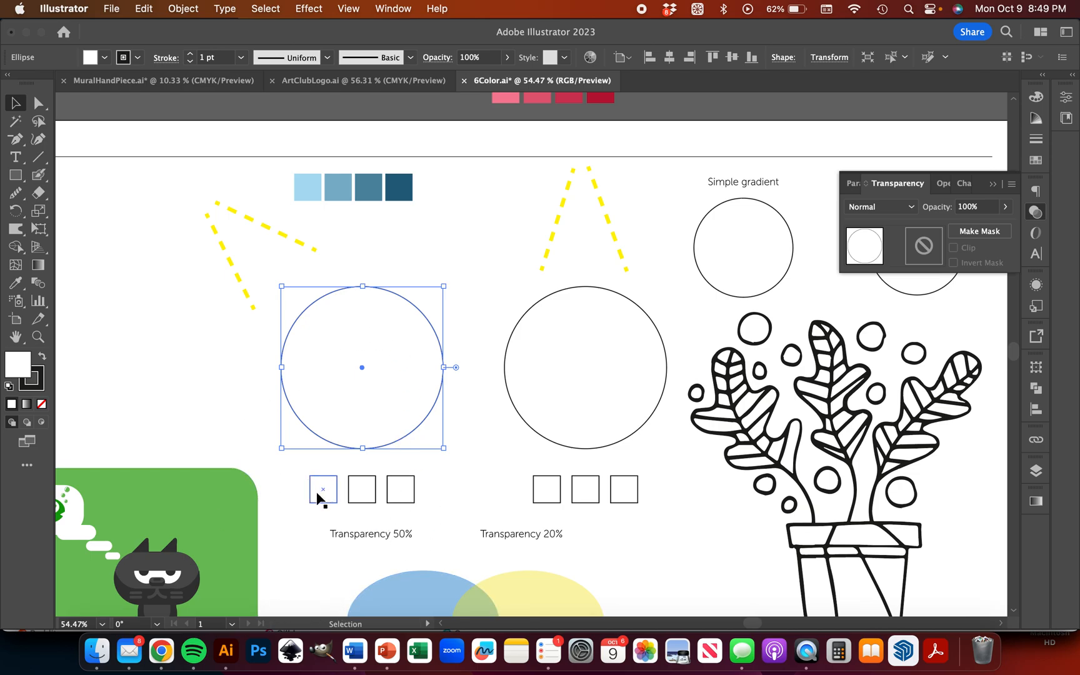
pyautogui.moveTo(284, 472); pyautogui.dragTo(399, 501)
pyautogui.press('Delete')
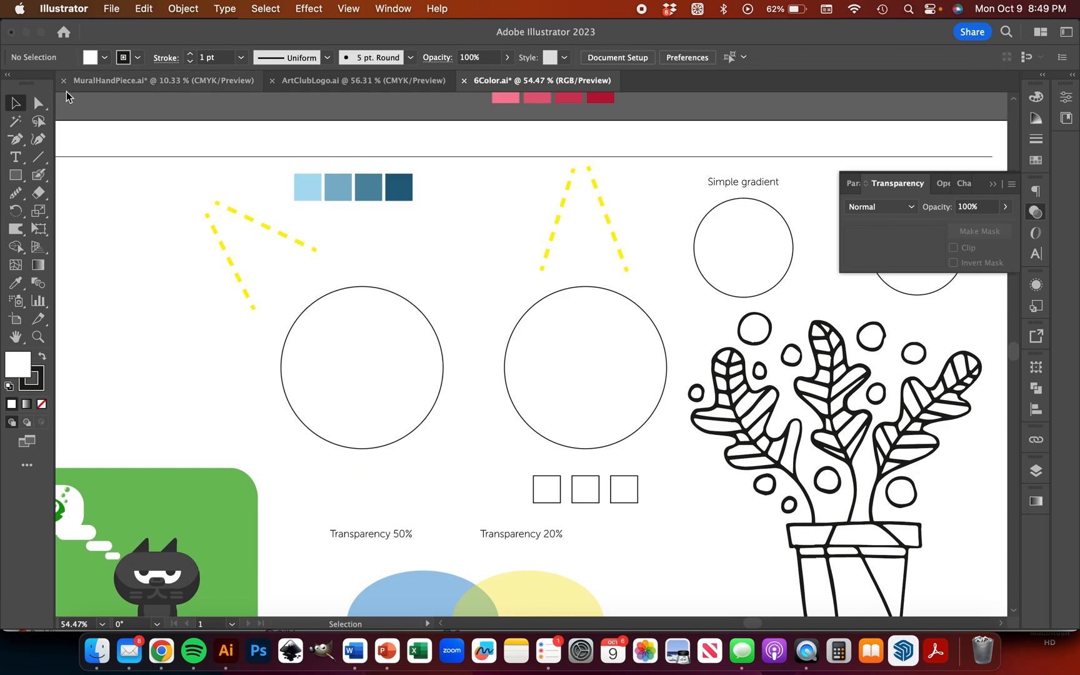
pyautogui.click(345, 186)
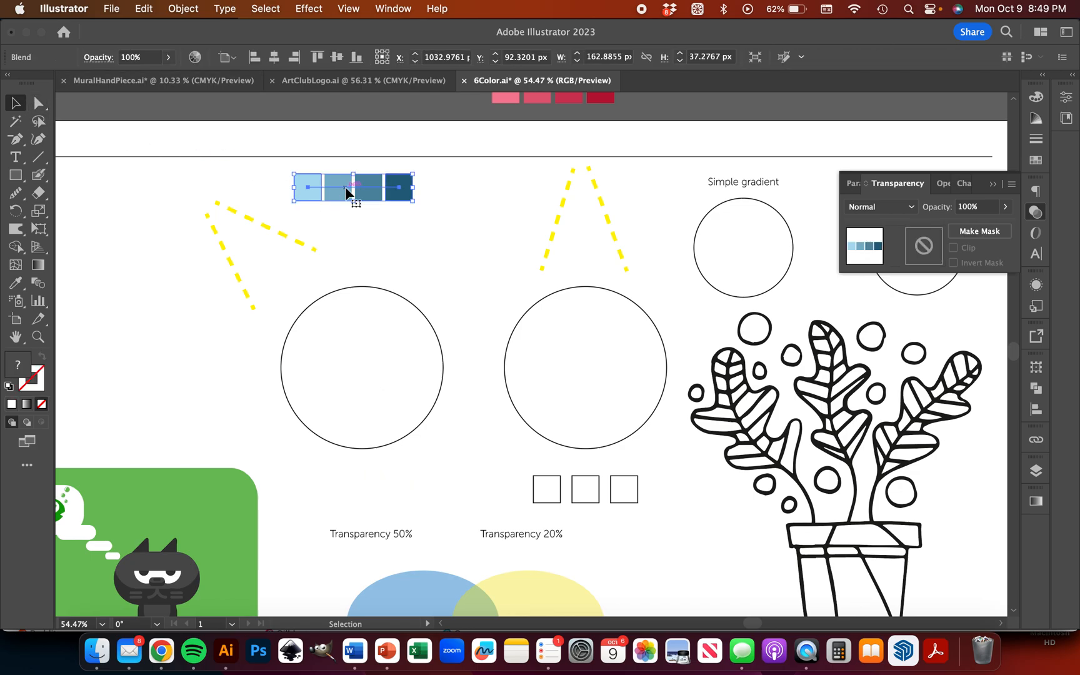
pyautogui.moveTo(345, 186); pyautogui.dragTo(371, 489)
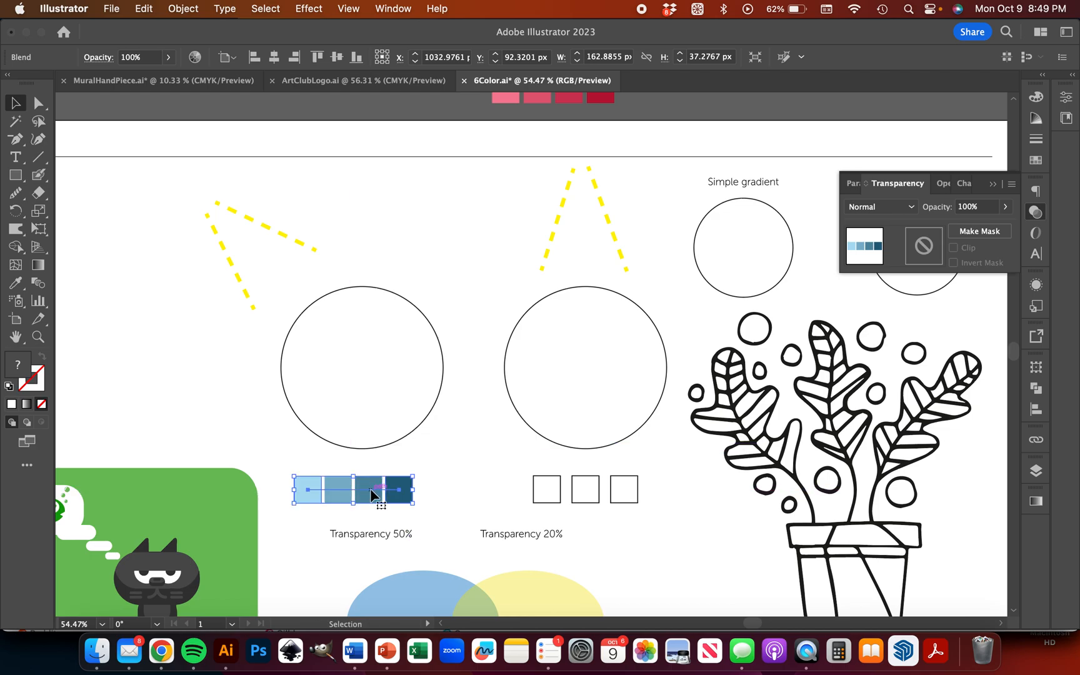
# Step: Fill the first large circle with the lightest blue sampled from the swatches below it and deselect it
pyautogui.click(386, 364)
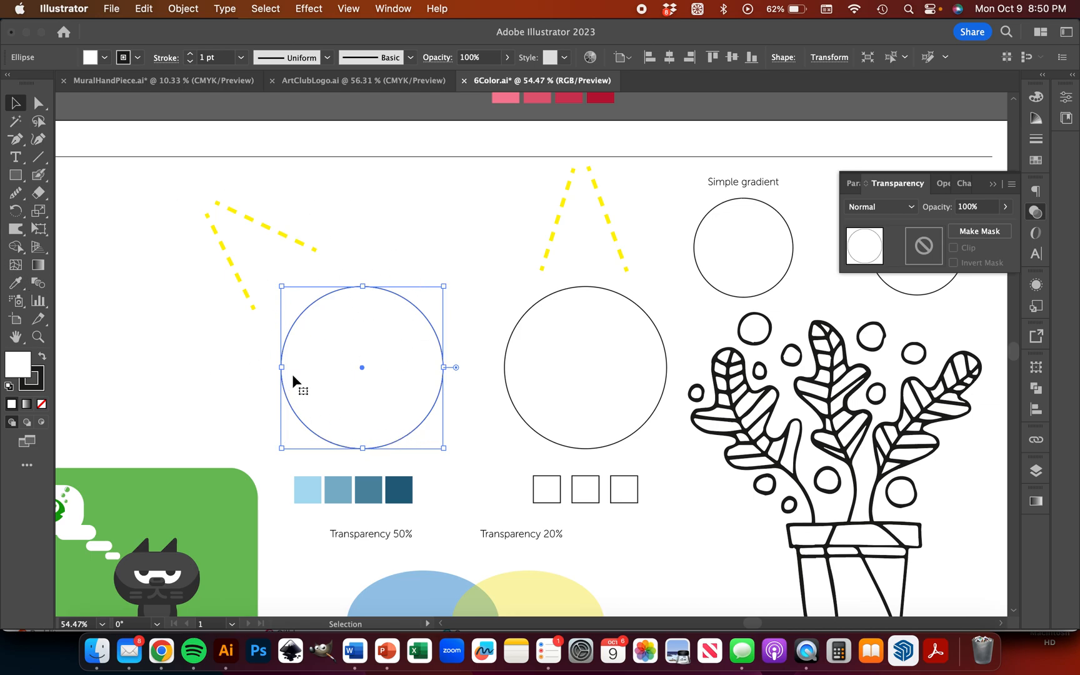
pyautogui.press('i')
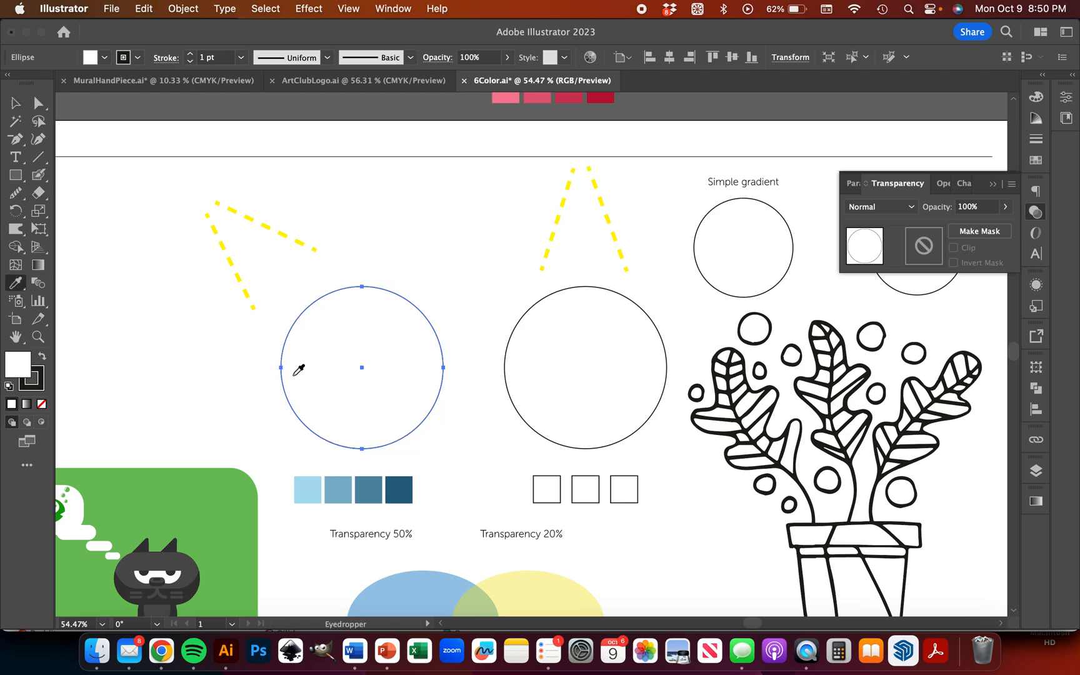
pyautogui.click(315, 489)
pyautogui.click(15, 103)
pyautogui.click(396, 197)
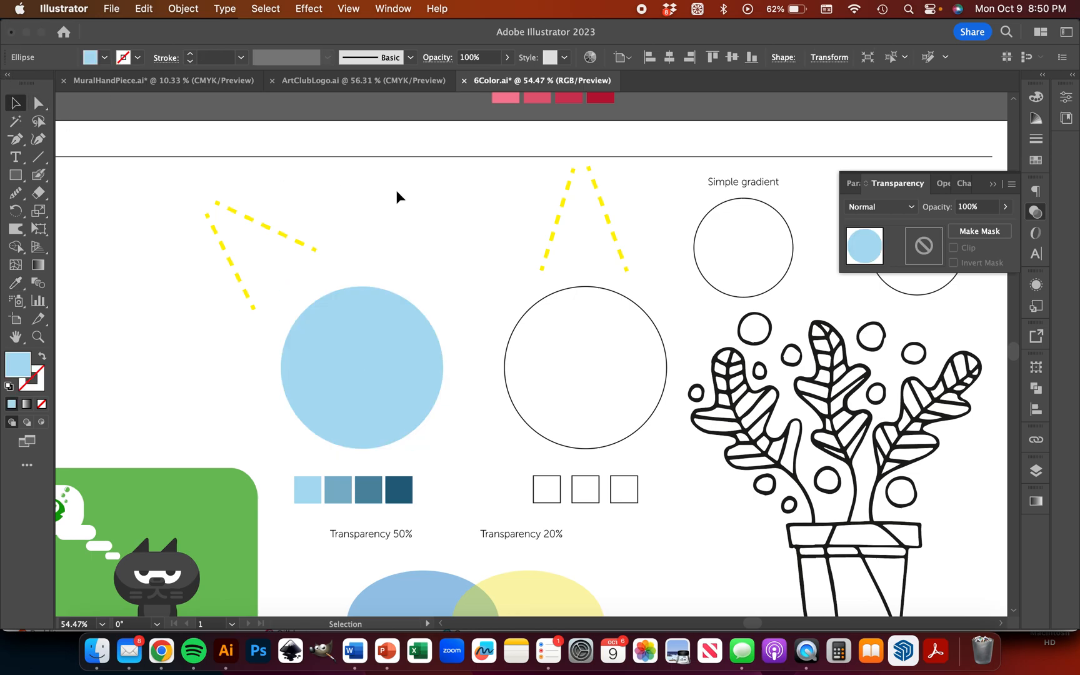
# Step: Try pasting a copy of the light blue circle and positioning it over the original, and delete that copy
pyautogui.click(388, 378)
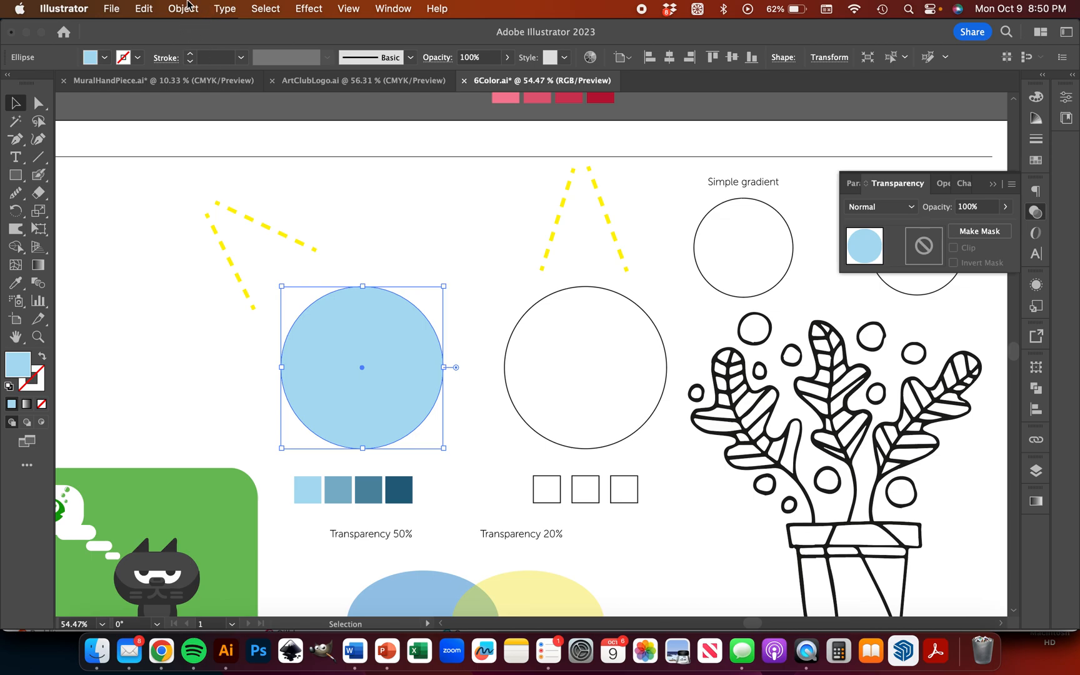
pyautogui.click(144, 8)
pyautogui.click(169, 105)
pyautogui.moveTo(528, 358); pyautogui.dragTo(373, 381)
pyautogui.press('Delete')
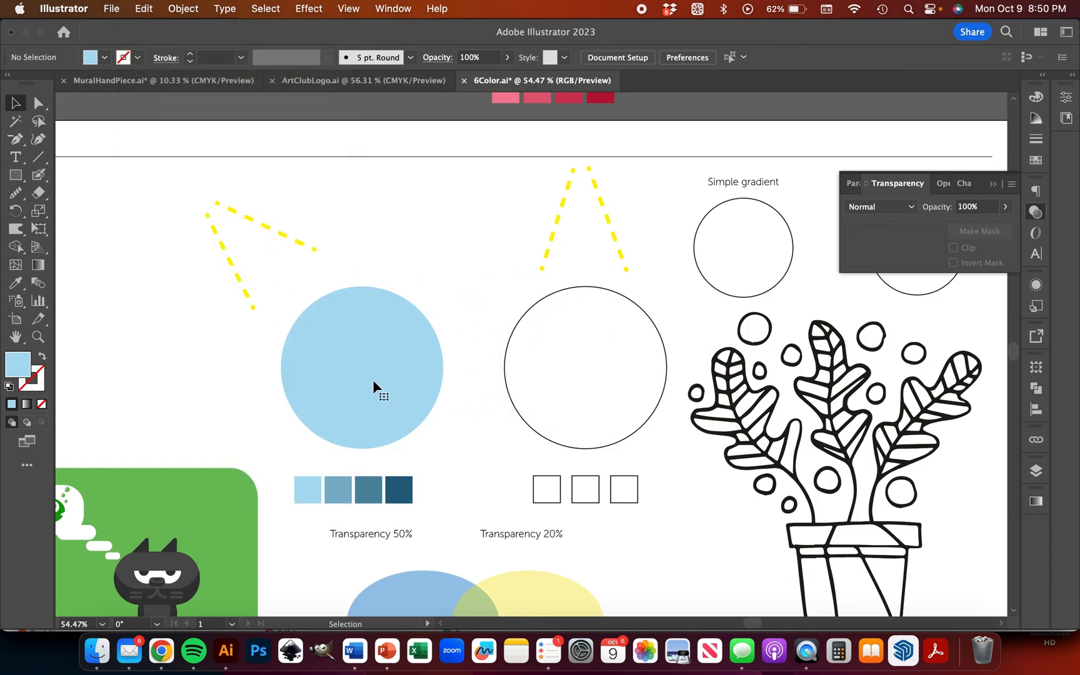
# Step: Paste a copy of the light blue circle in place and fill it with the second-lightest blue swatch
pyautogui.click(143, 8)
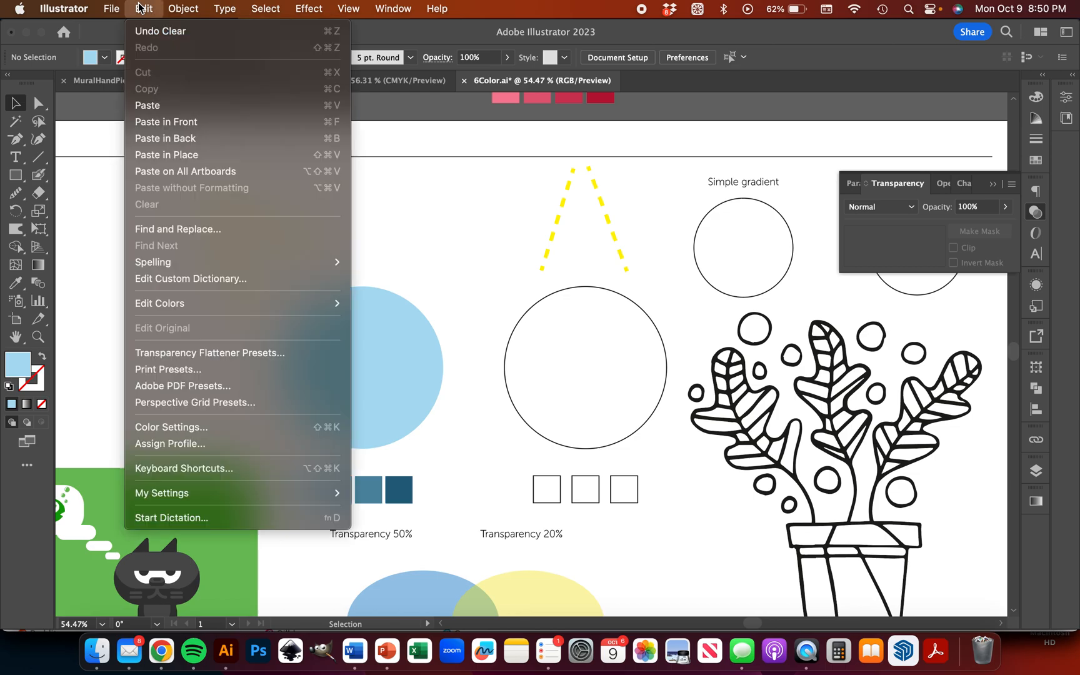
pyautogui.click(152, 152)
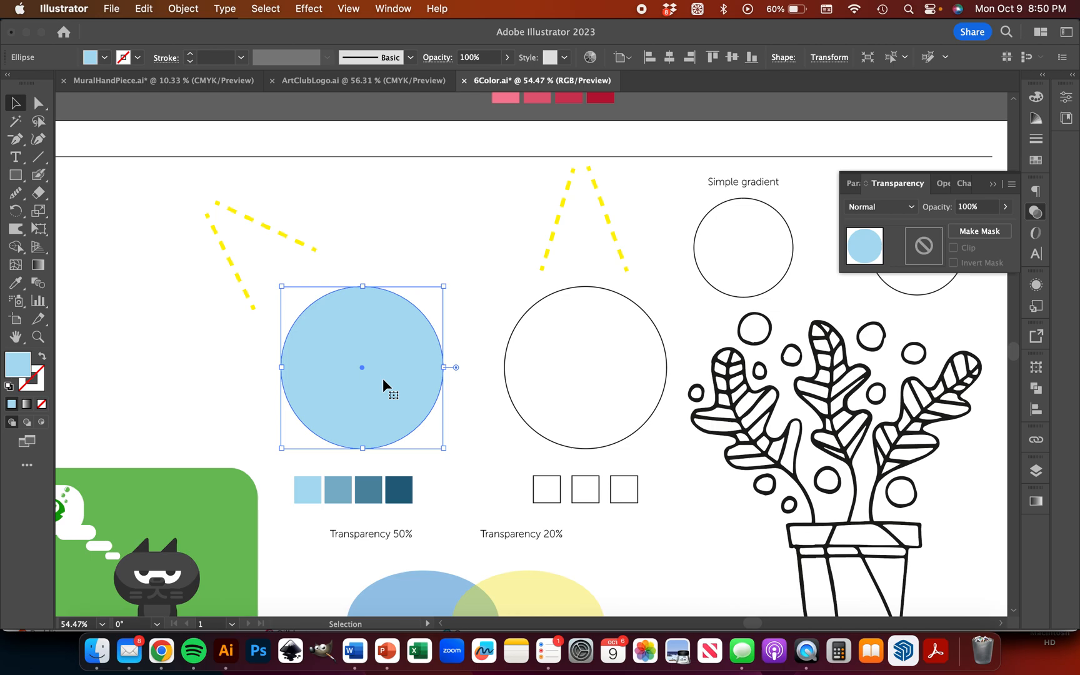
pyautogui.press('i')
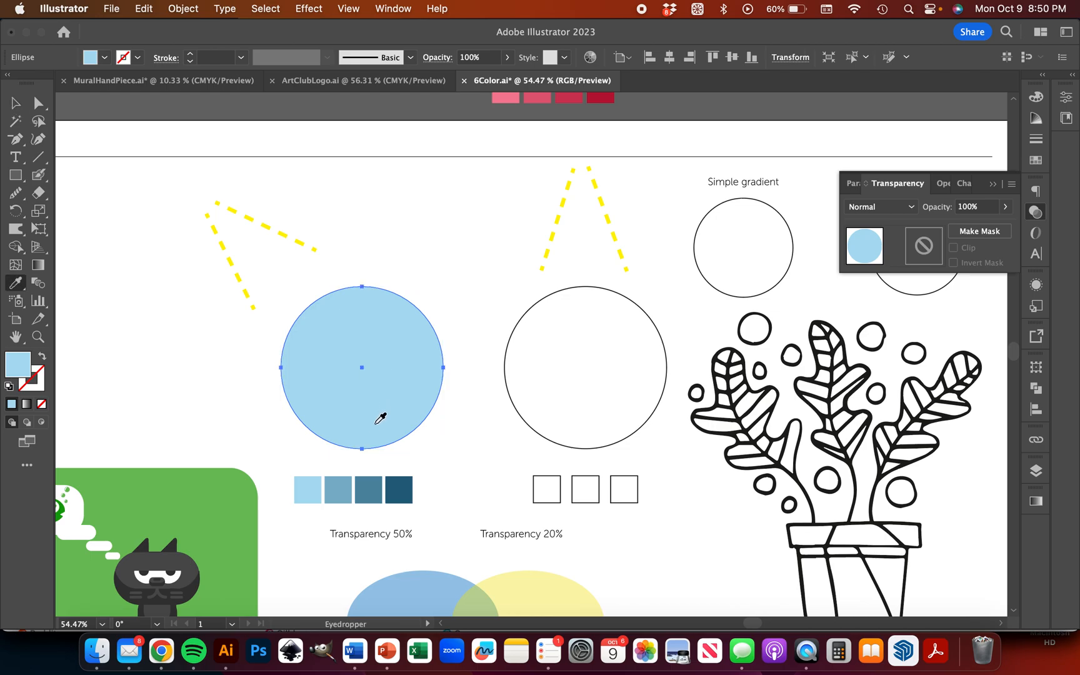
pyautogui.click(347, 497)
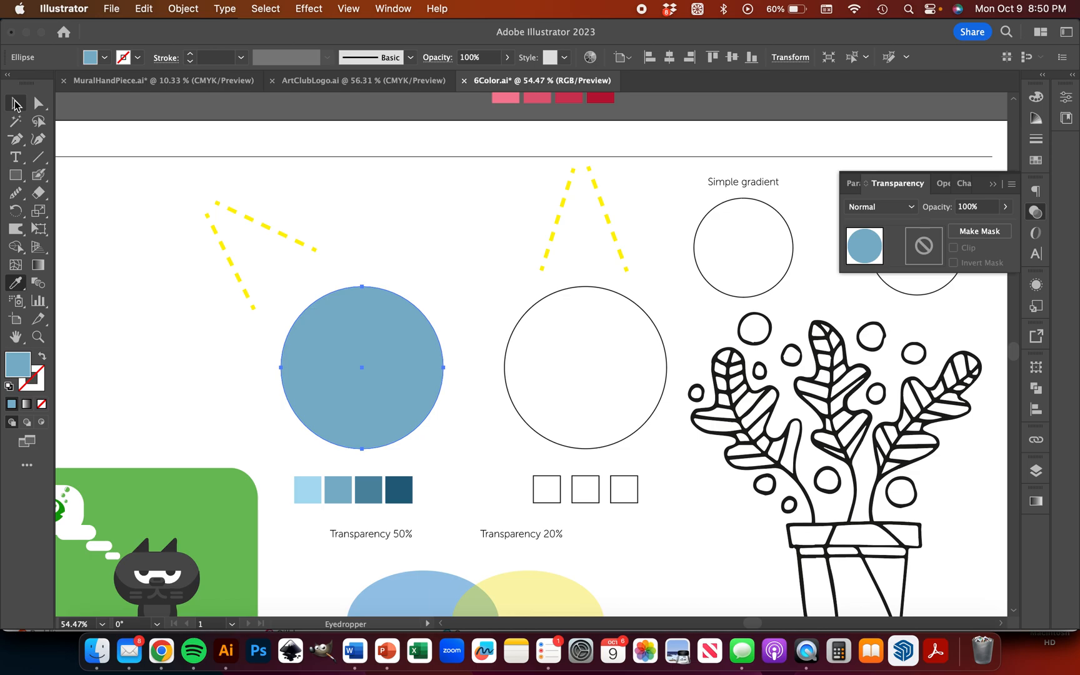
pyautogui.click(15, 104)
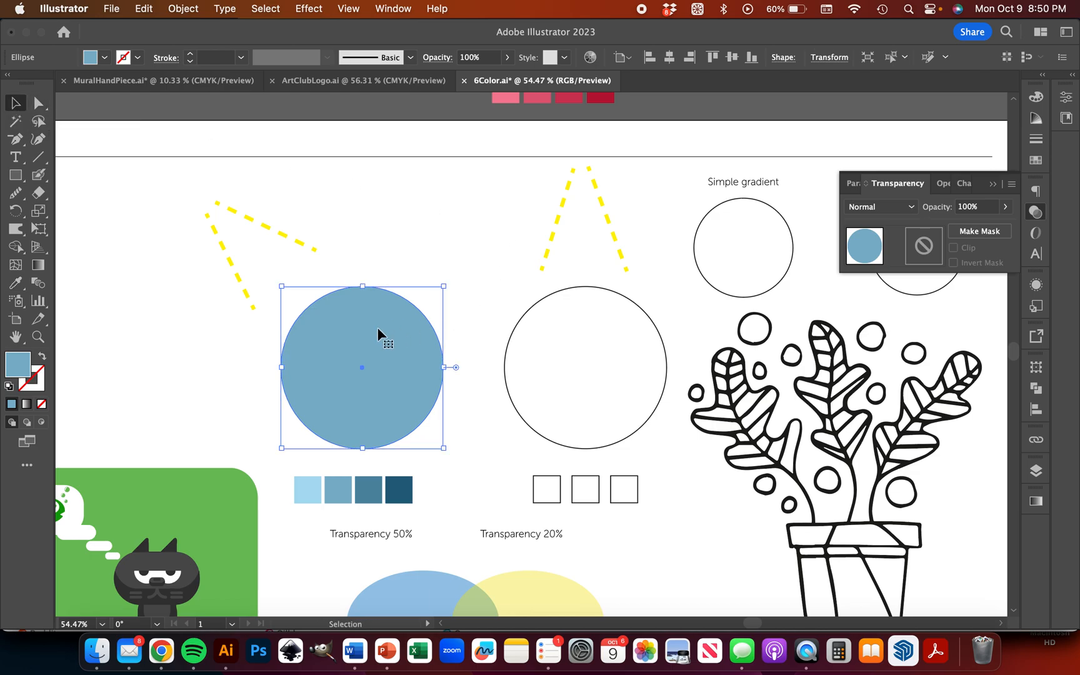
# Step: Paste a copy of the medium blue circle in place and offset it up and left towards the yellow dashed lines
pyautogui.click(144, 8)
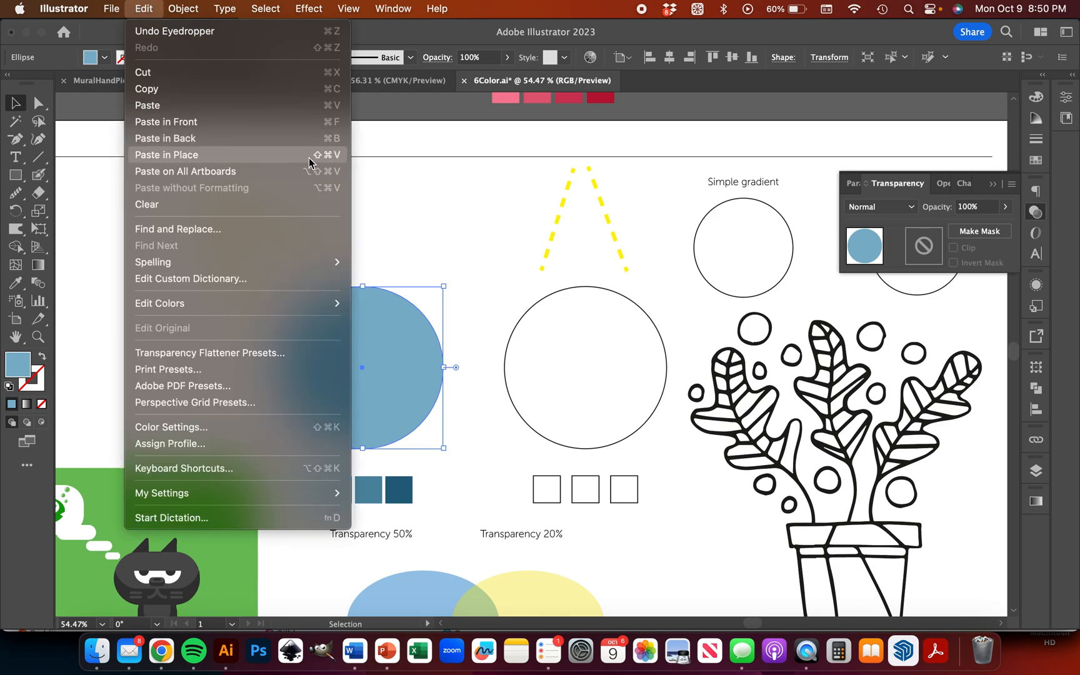
pyautogui.click(236, 159)
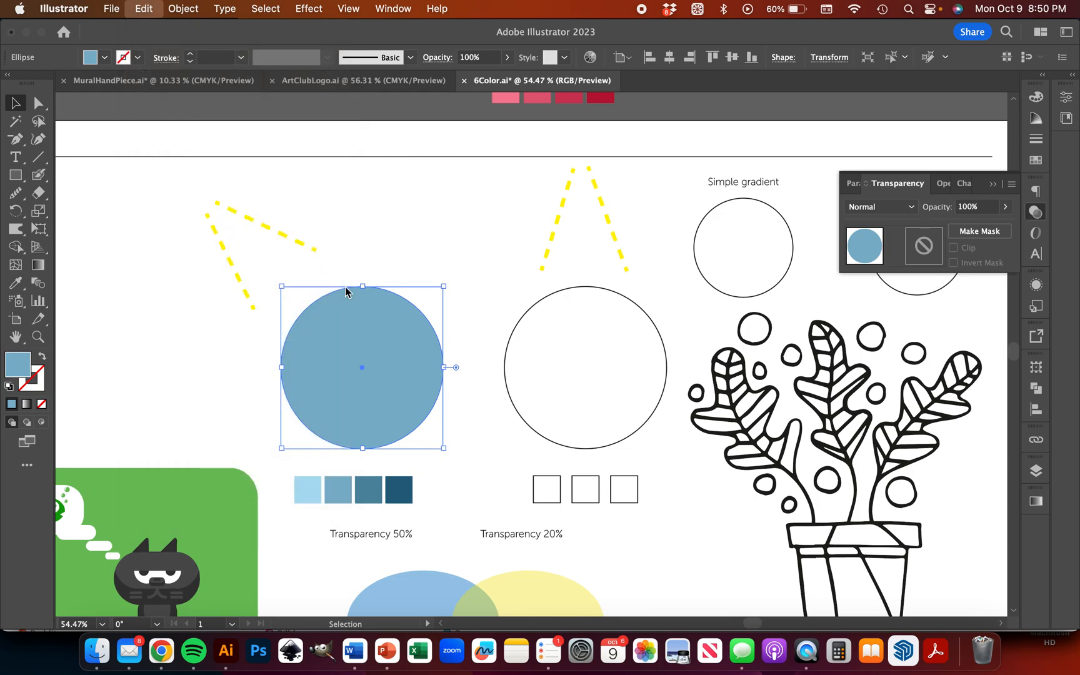
pyautogui.moveTo(405, 417); pyautogui.dragTo(374, 391)
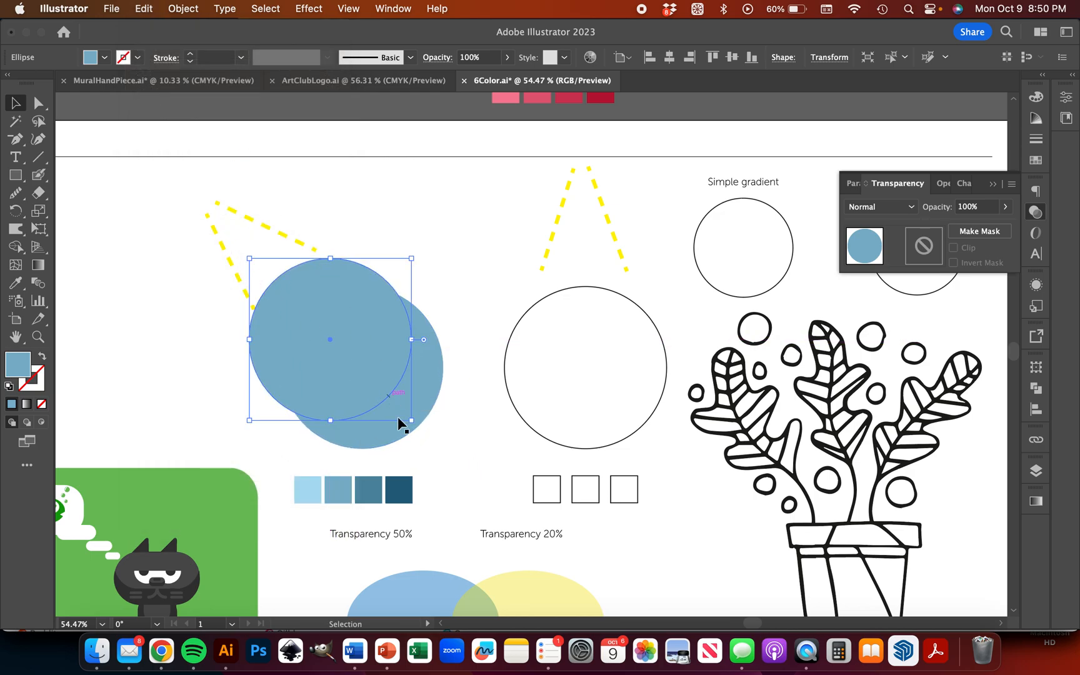
pyautogui.moveTo(318, 303); pyautogui.dragTo(322, 303)
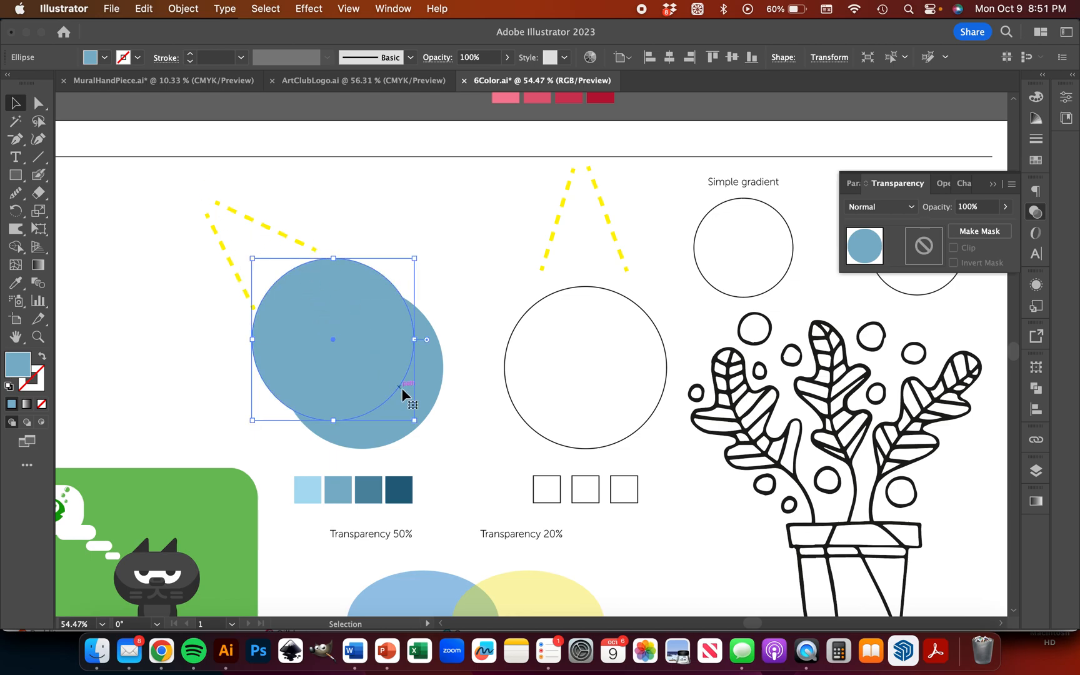
# Step: Trim the two overlapping medium blue circles with Shape Builder to a crescent along the ball's lower-right edge, and deselect it
pyautogui.keyDown('shift'); pyautogui.click(428, 392); pyautogui.keyUp('shift')
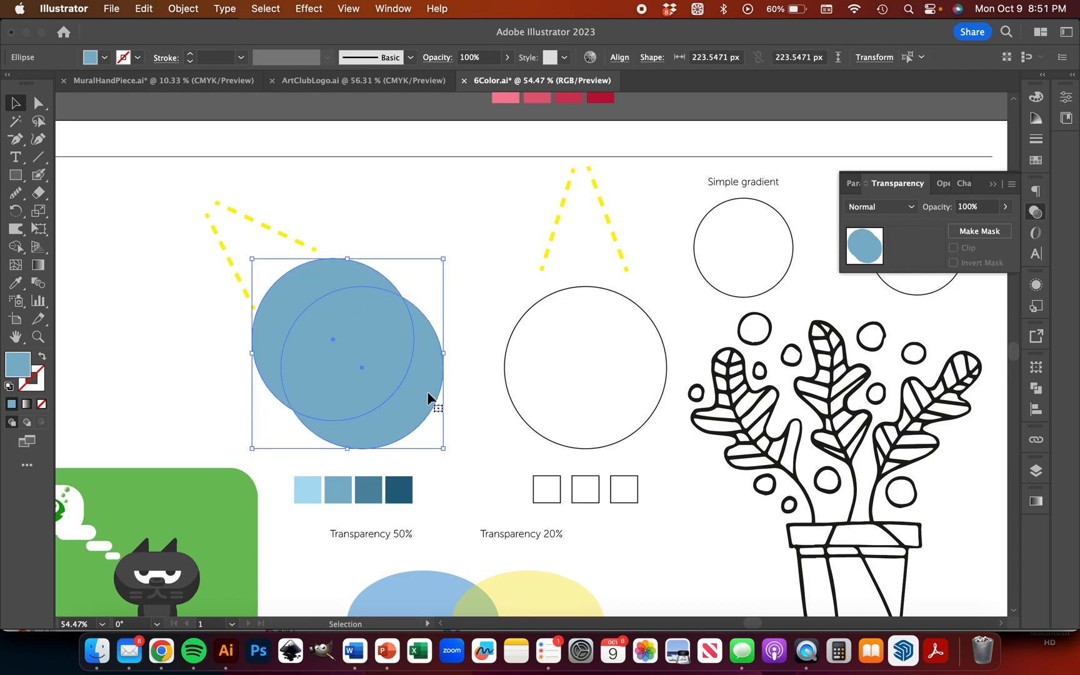
pyautogui.click(16, 246)
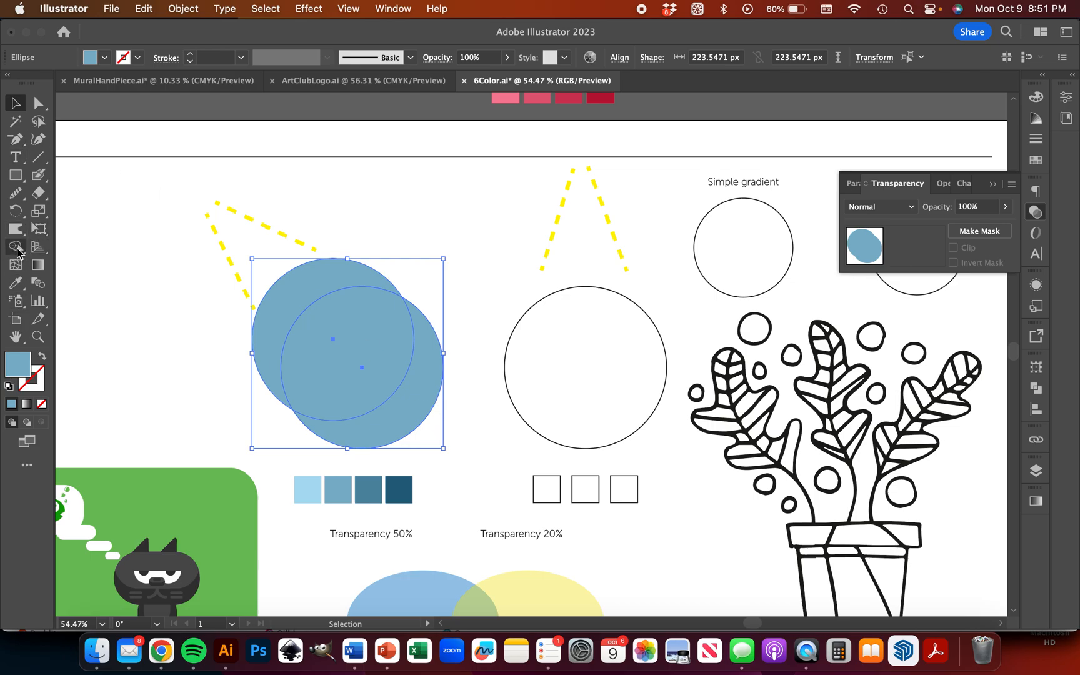
pyautogui.keyDown('alt'); pyautogui.click(297, 291); pyautogui.keyUp('alt')
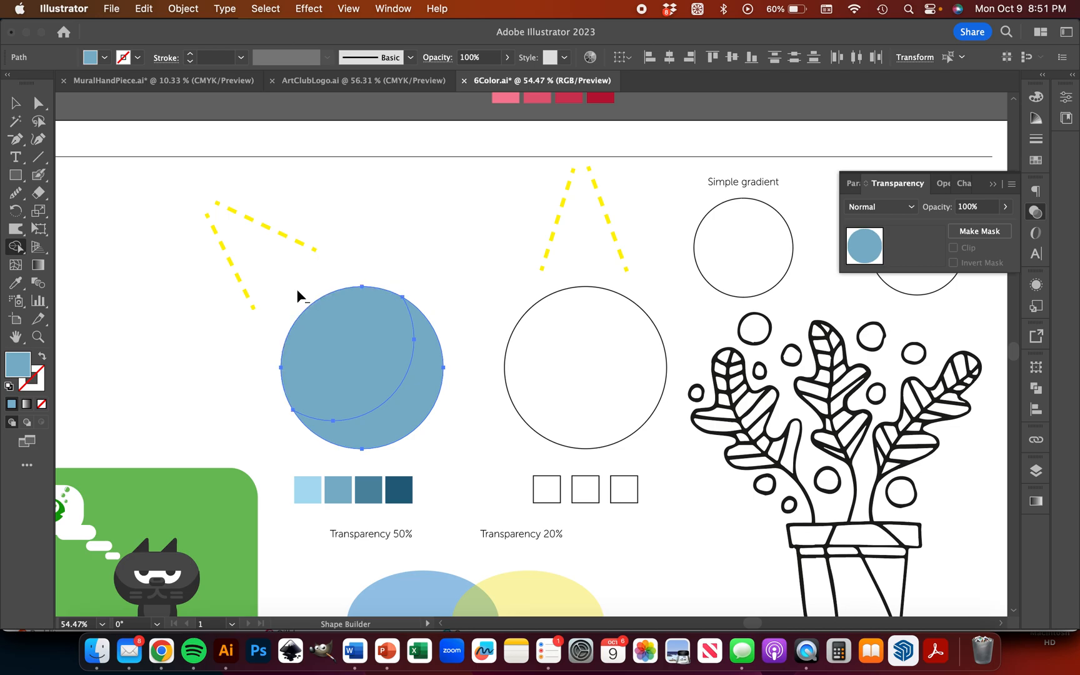
pyautogui.keyDown('alt'); pyautogui.click(370, 364); pyautogui.keyUp('alt')
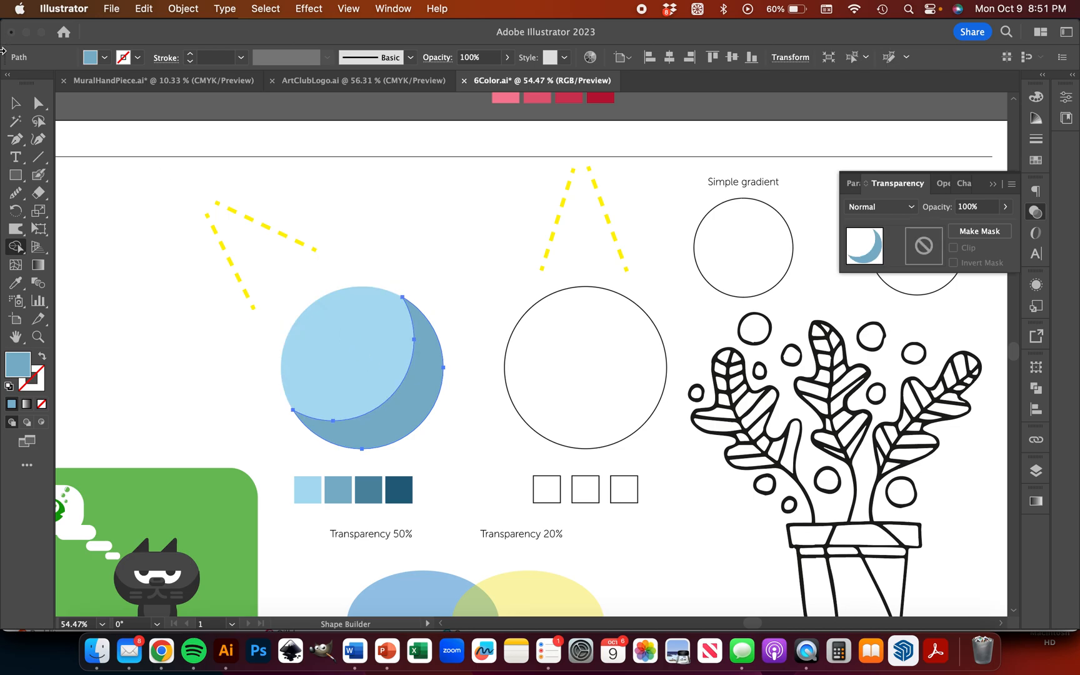
pyautogui.click(15, 103)
pyautogui.click(411, 217)
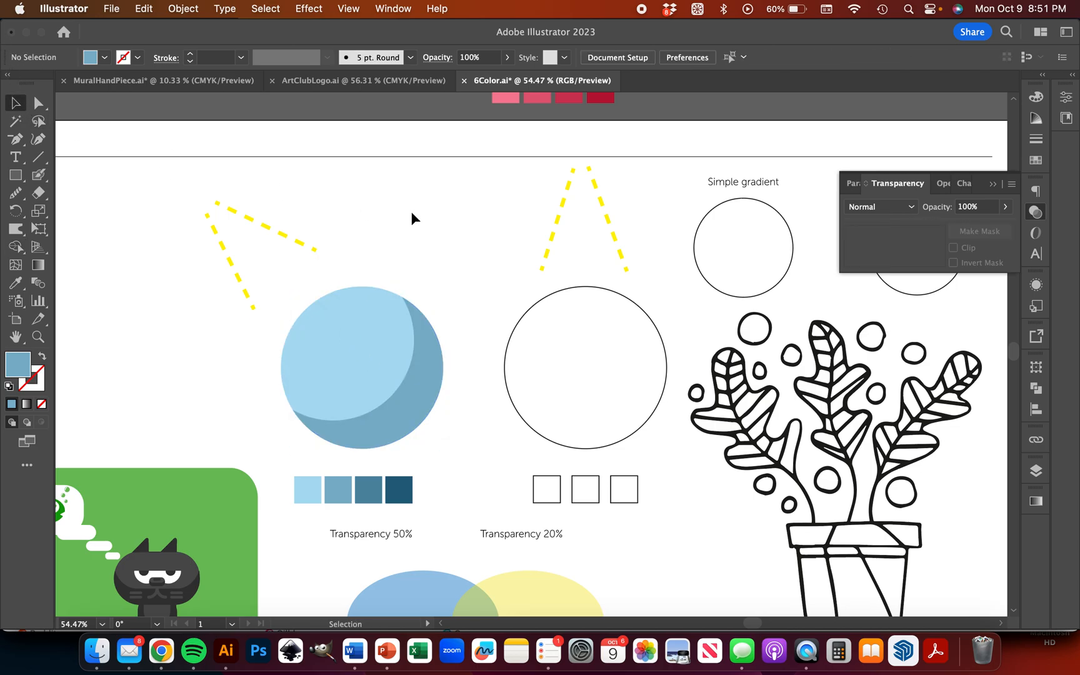
# Step: Offset a light blue circle copy slightly up and left over another copy and trim both with Shape Builder to a narrower lower-right crescent
pyautogui.click(357, 350)
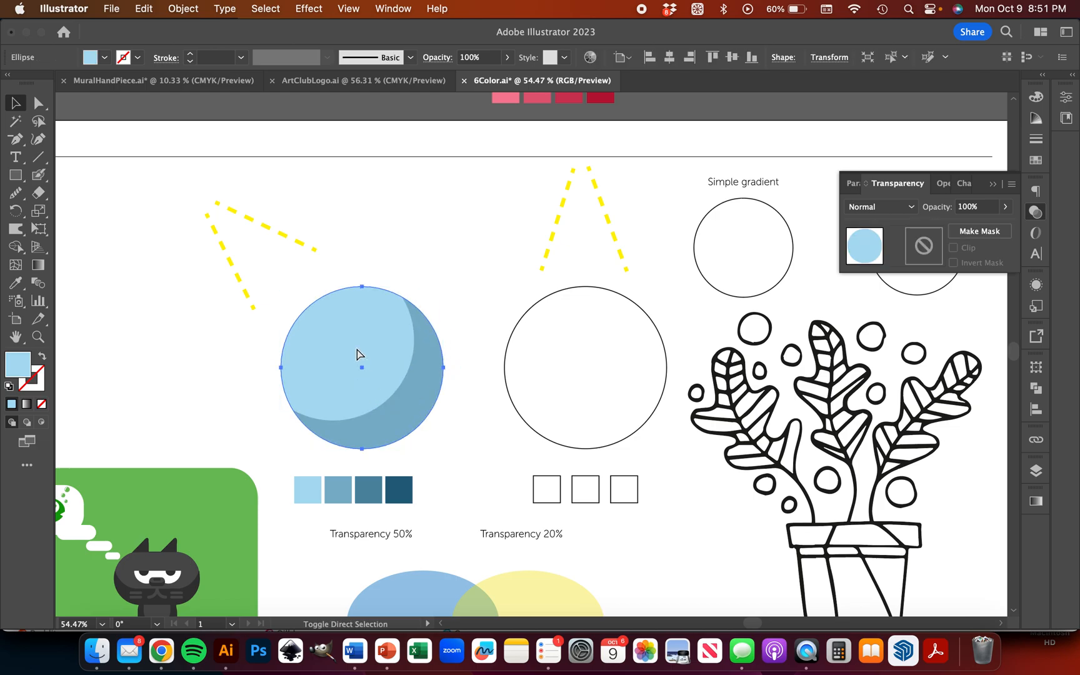
pyautogui.press('super+shift+]')
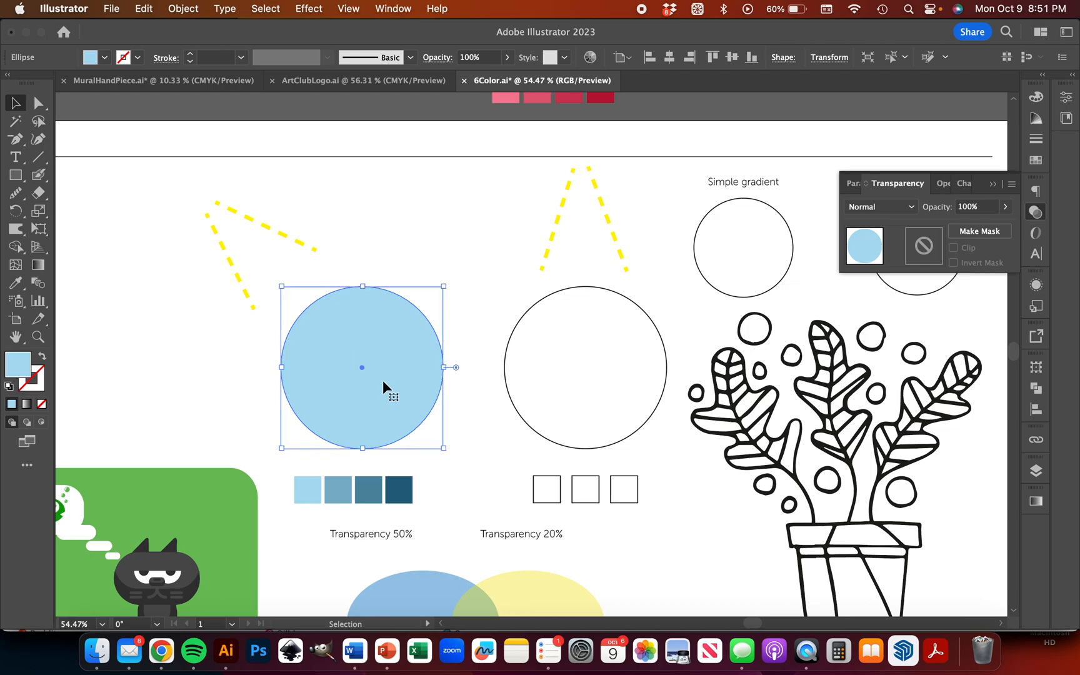
pyautogui.moveTo(396, 371)
pyautogui.mouseDown()
pyautogui.moveTo(380, 354)
pyautogui.moveTo(395, 364)
pyautogui.mouseUp()
pyautogui.keyDown('shift'); pyautogui.click(440, 400); pyautogui.keyUp('shift')
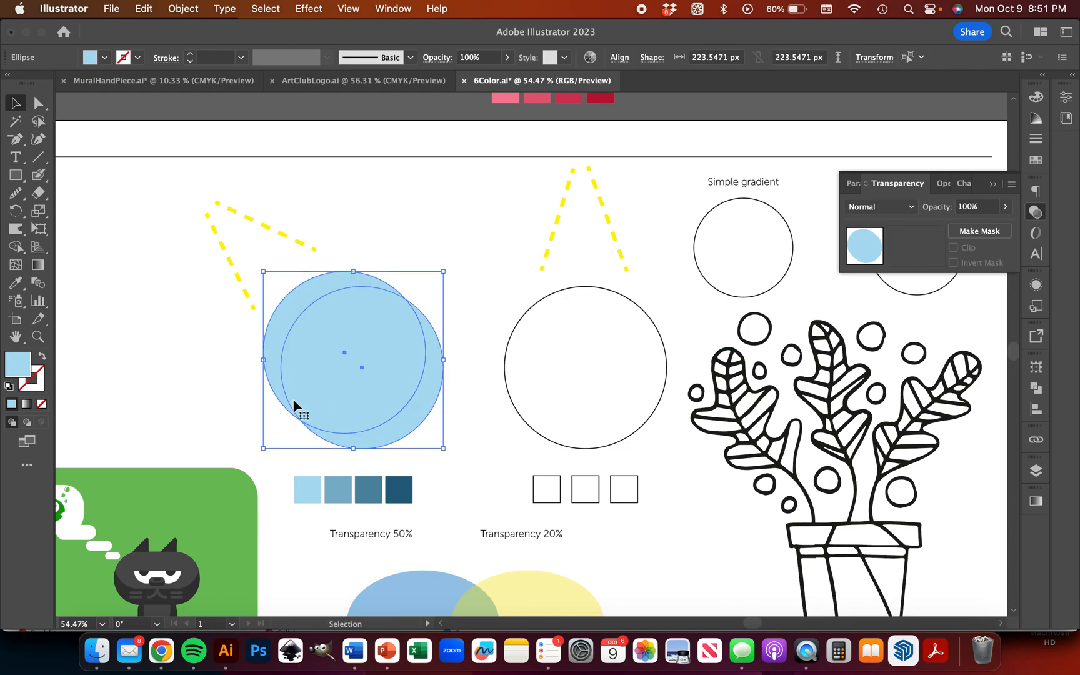
pyautogui.click(15, 248)
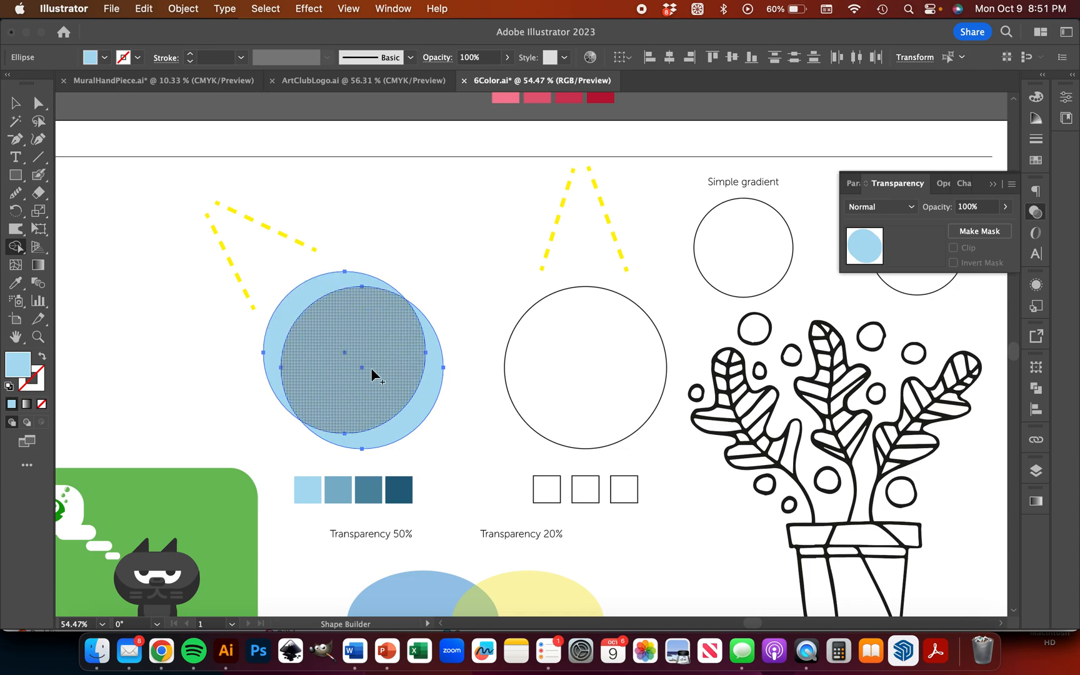
pyautogui.keyDown('alt'); pyautogui.click(320, 292); pyautogui.keyUp('alt')
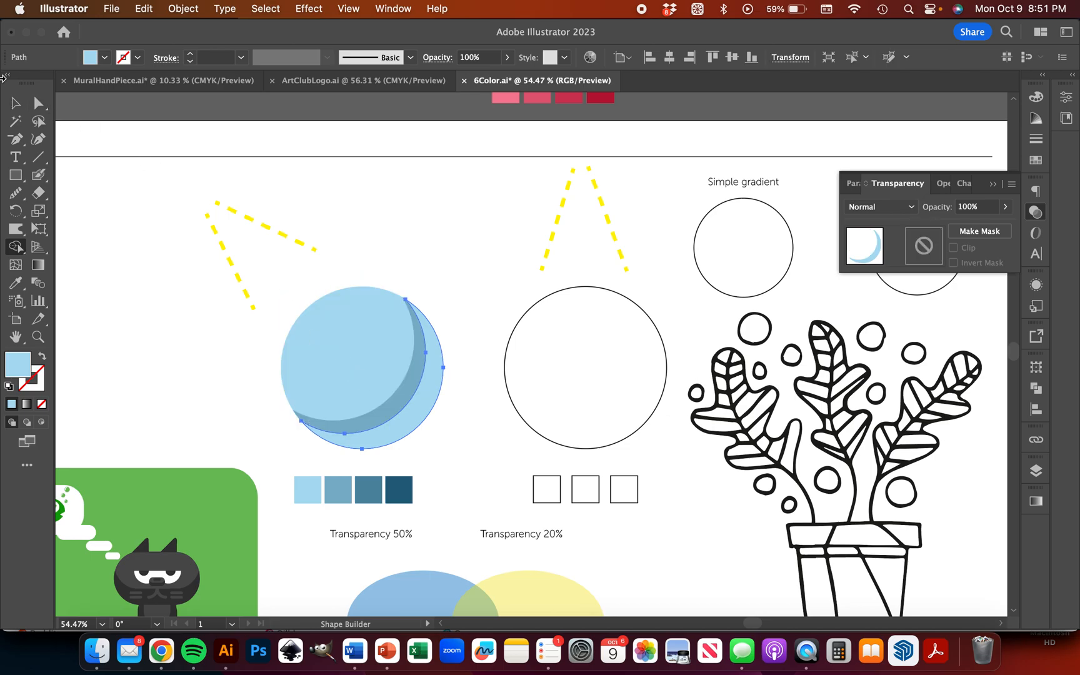
# Step: Fill the narrower crescent with the third blue swatch below the ball and deselect it
pyautogui.click(16, 102)
pyautogui.press('i')
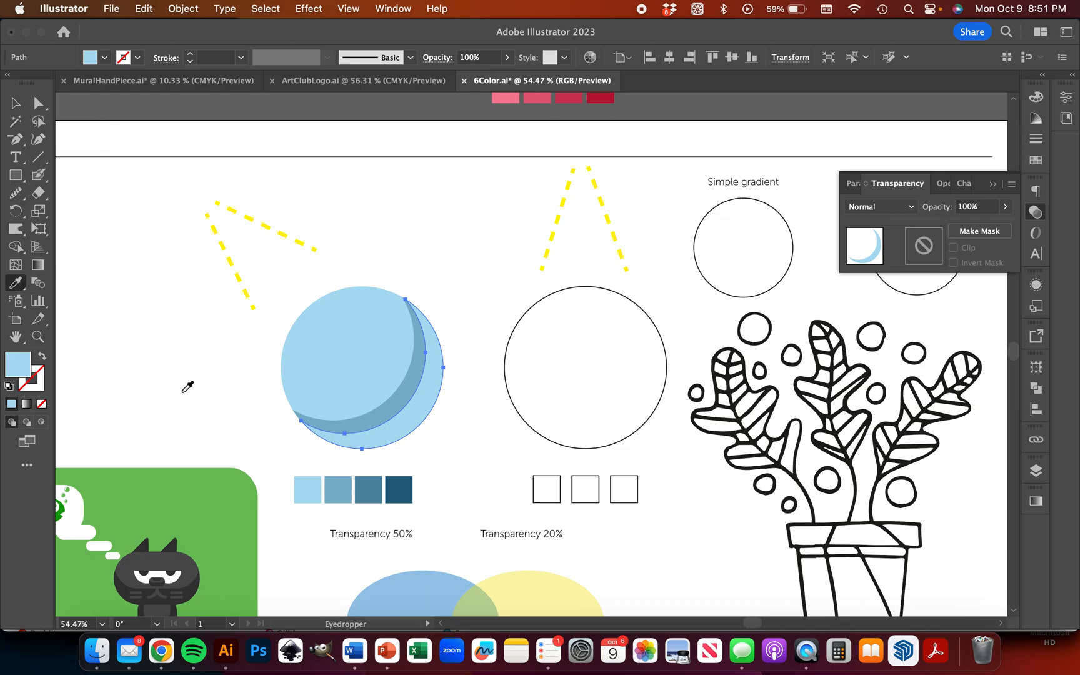
pyautogui.click(378, 486)
pyautogui.click(15, 109)
pyautogui.click(155, 270)
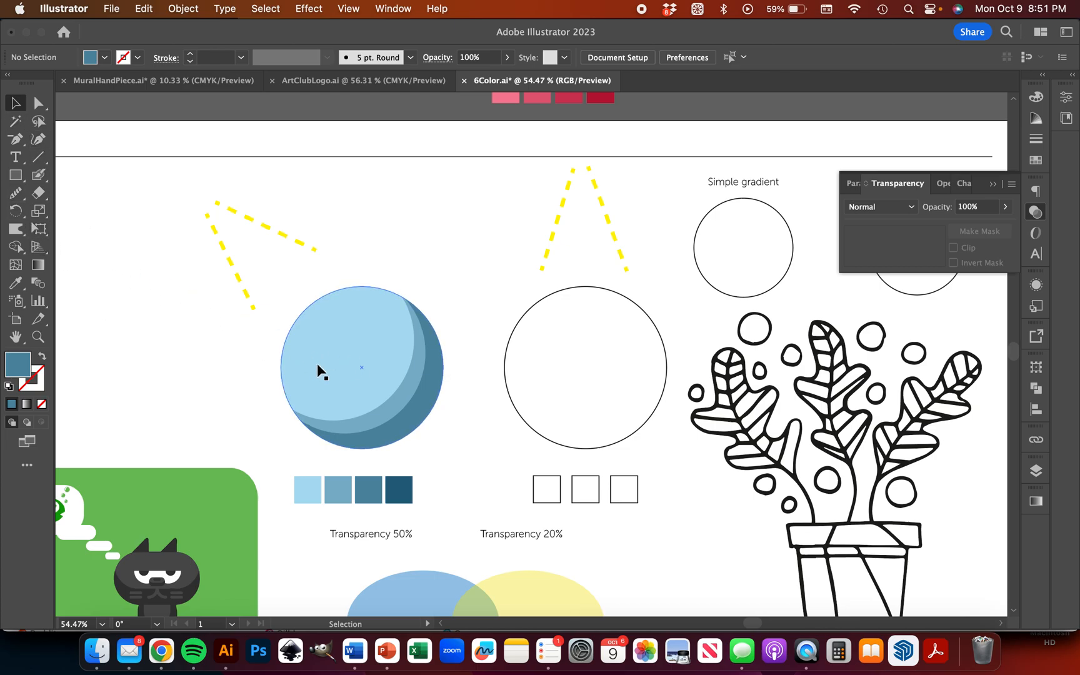
# Step: Draw a small circle inside the ball's light area and fill it with the dark blue sampled from the outer crescent
pyautogui.click(364, 375)
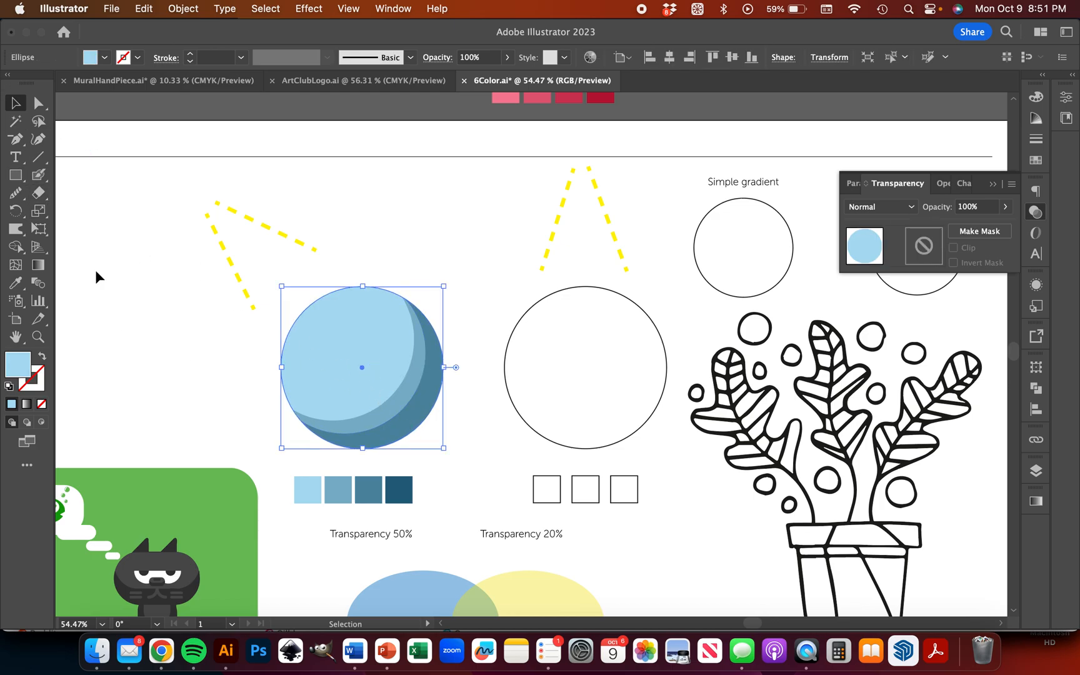
pyautogui.click(16, 175)
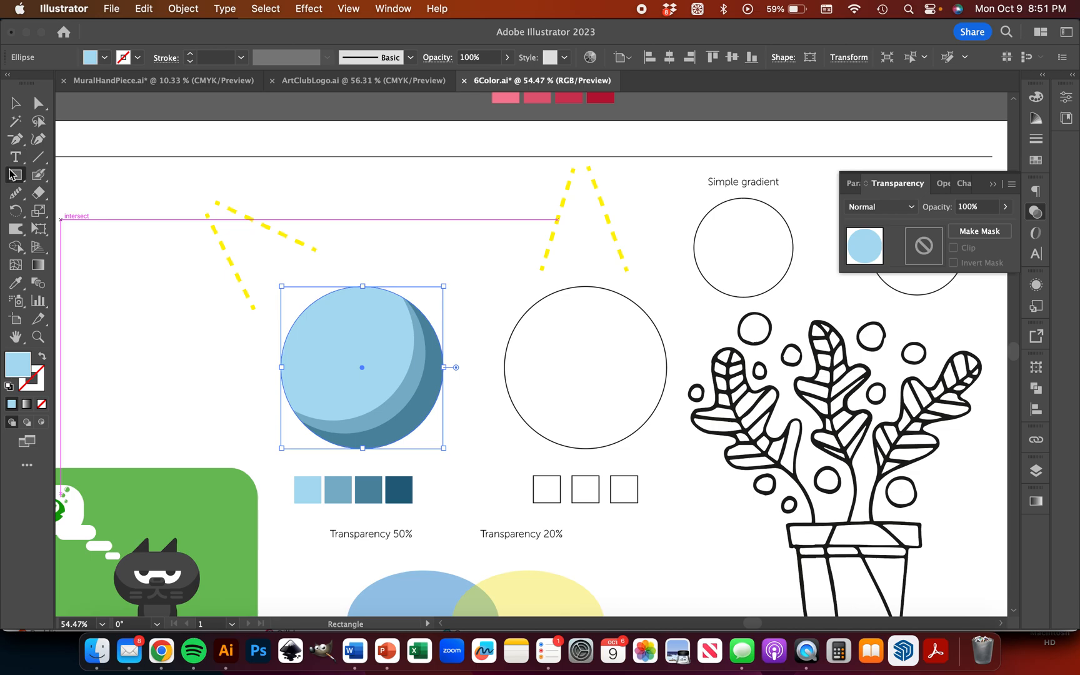
pyautogui.click(13, 174)
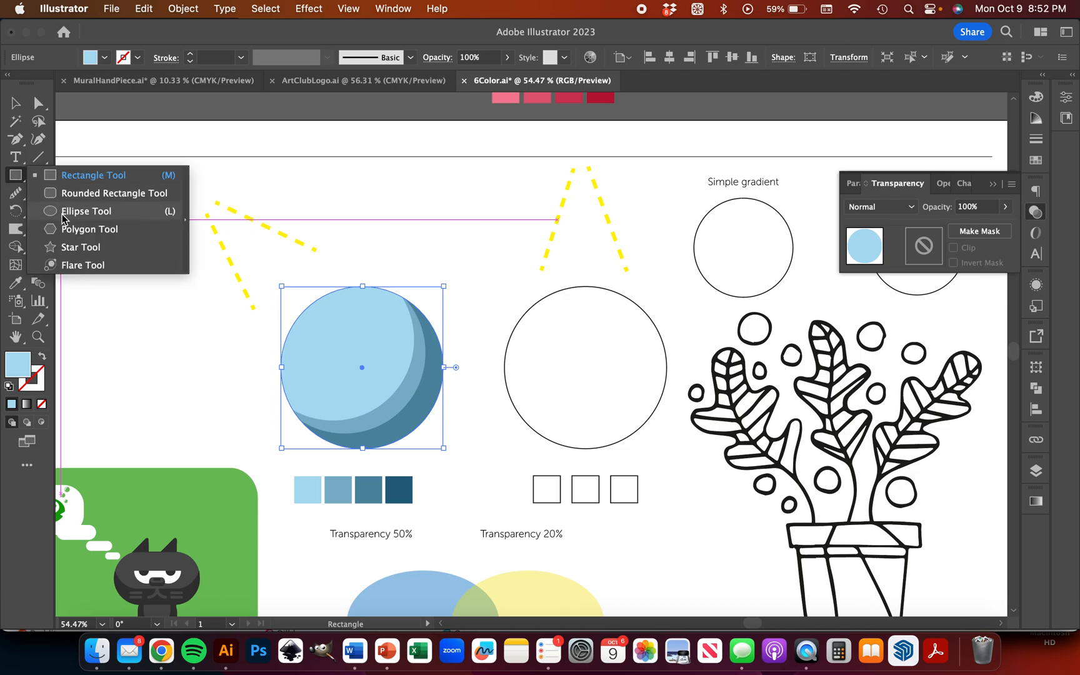
pyautogui.click(62, 211)
pyautogui.moveTo(322, 320); pyautogui.dragTo(386, 399)
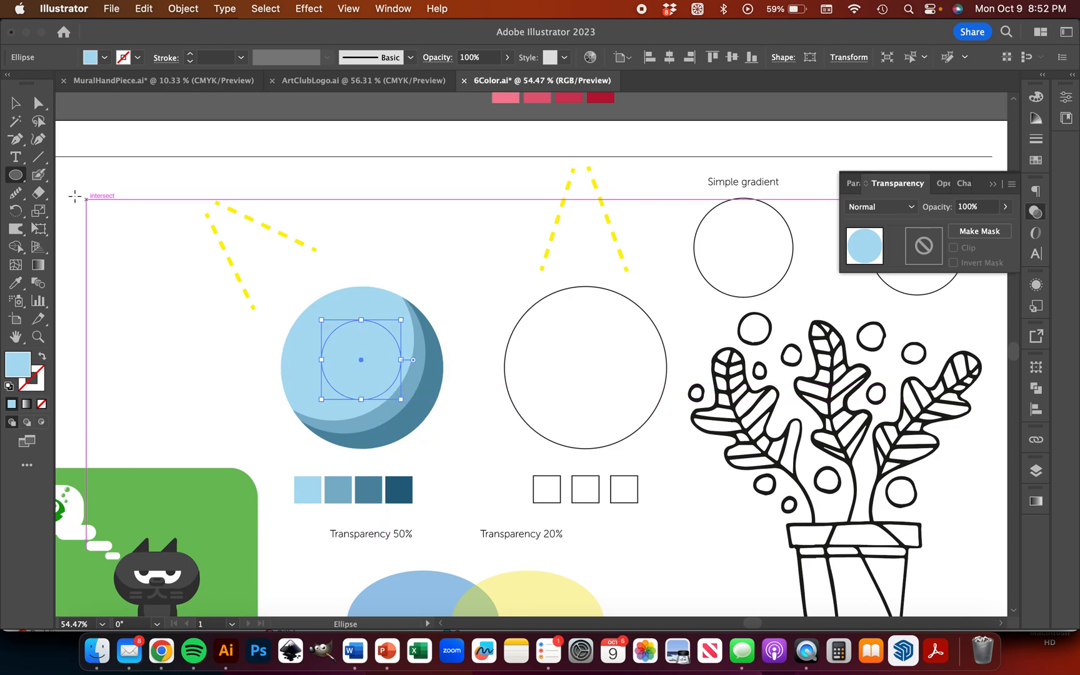
pyautogui.click(14, 104)
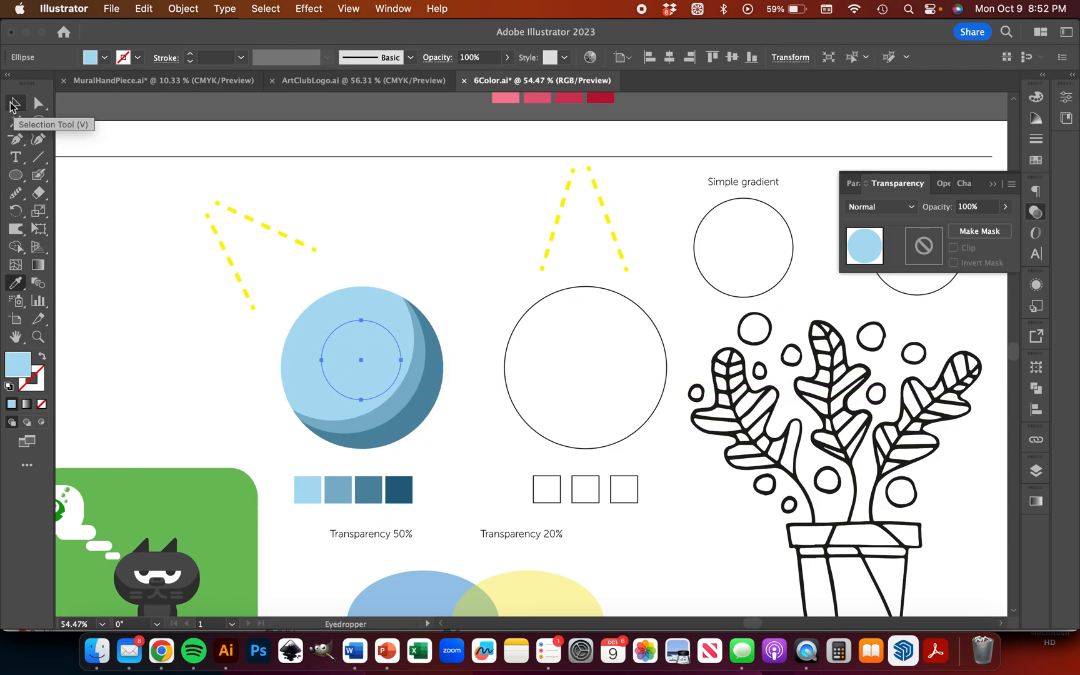
pyautogui.press('i')
pyautogui.click(410, 416)
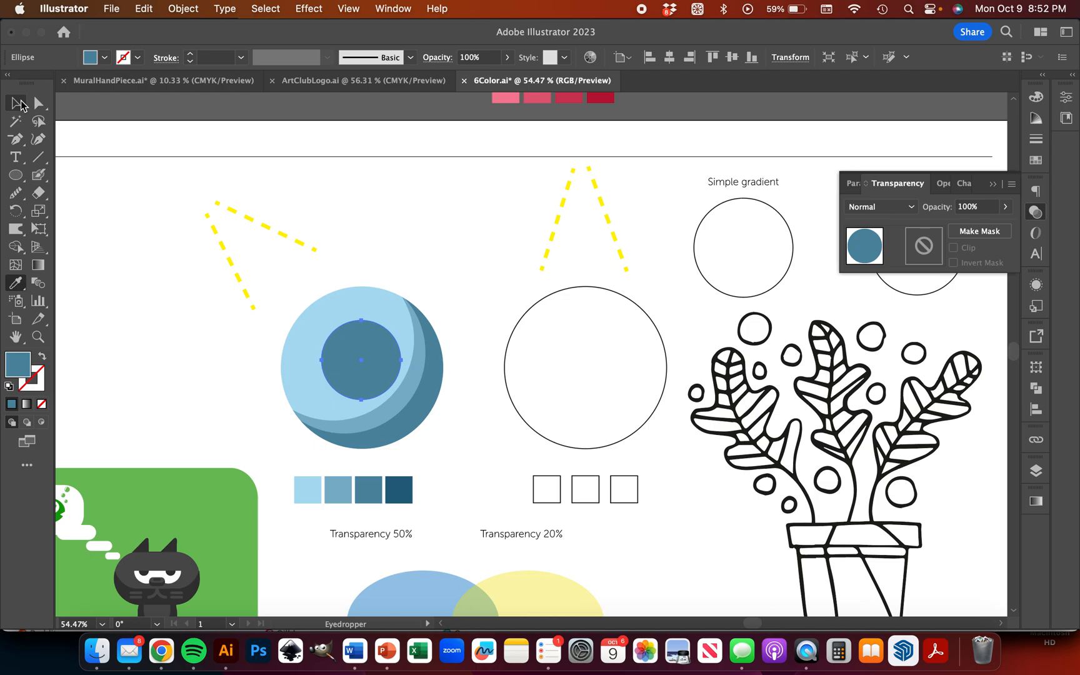
# Step: Move the small dark circle up and left within the ball and enlarge it proportionally
pyautogui.click(15, 103)
pyautogui.moveTo(356, 360); pyautogui.dragTo(338, 348)
pyautogui.moveTo(383, 389); pyautogui.dragTo(403, 409)
pyautogui.moveTo(368, 358)
pyautogui.mouseDown()
pyautogui.moveTo(360, 348)
pyautogui.moveTo(367, 356)
pyautogui.mouseUp()
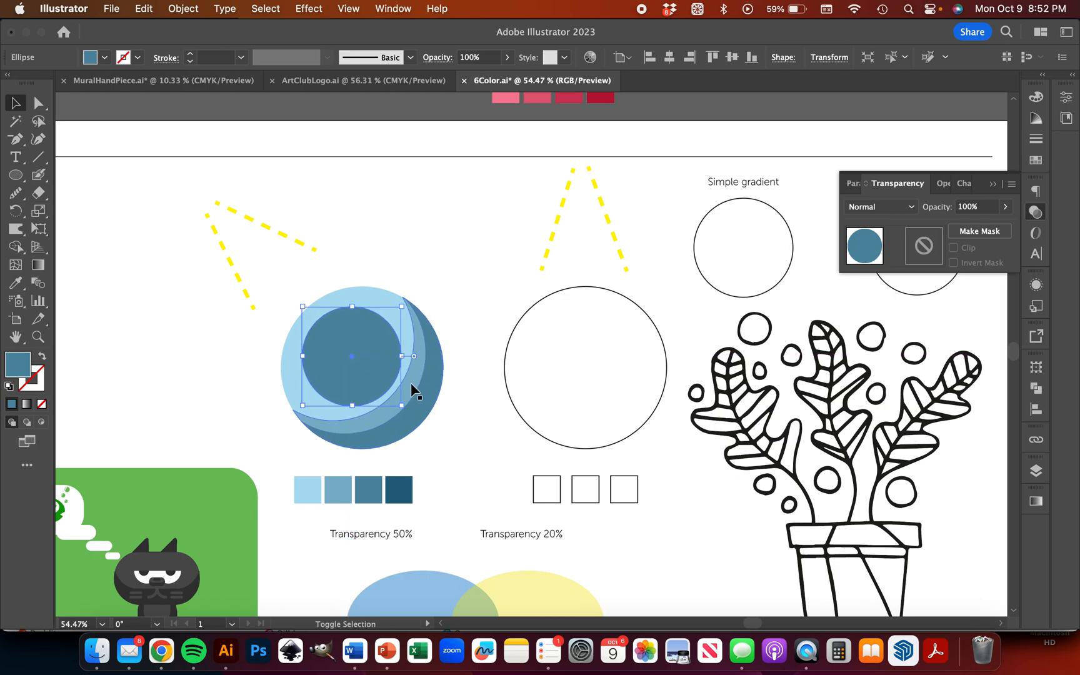
pyautogui.moveTo(402, 405); pyautogui.dragTo(410, 414)
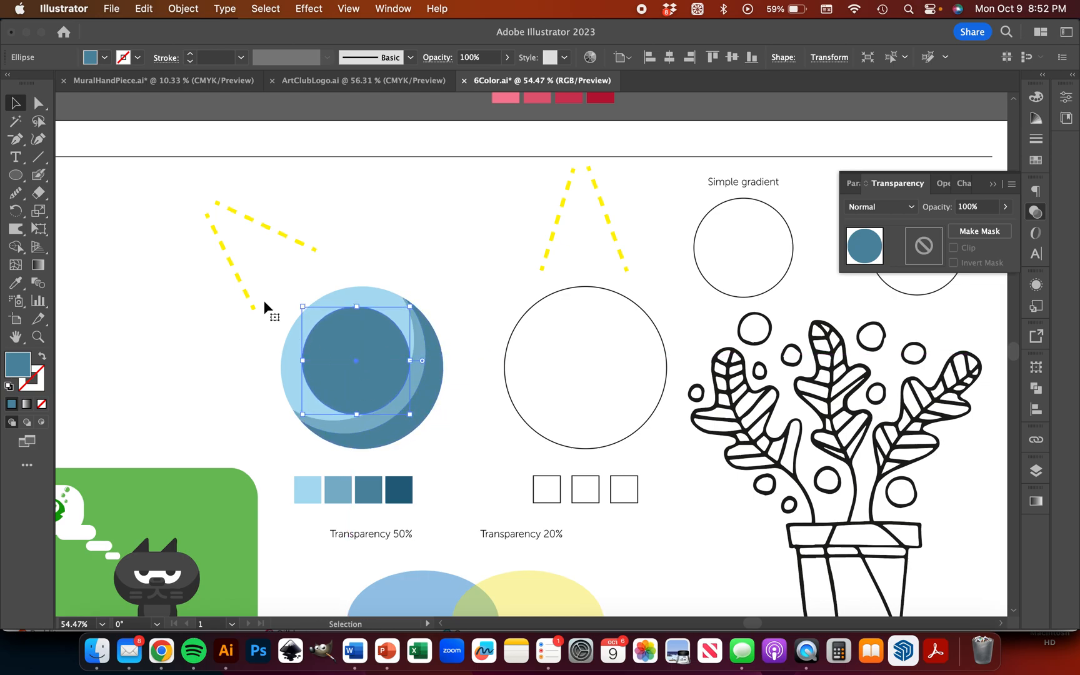
# Step: Swap the inner circle's fill to its stroke, and cut off its lower-right part with the Scissors tool, leaving an upper-left arc
pyautogui.click(42, 358)
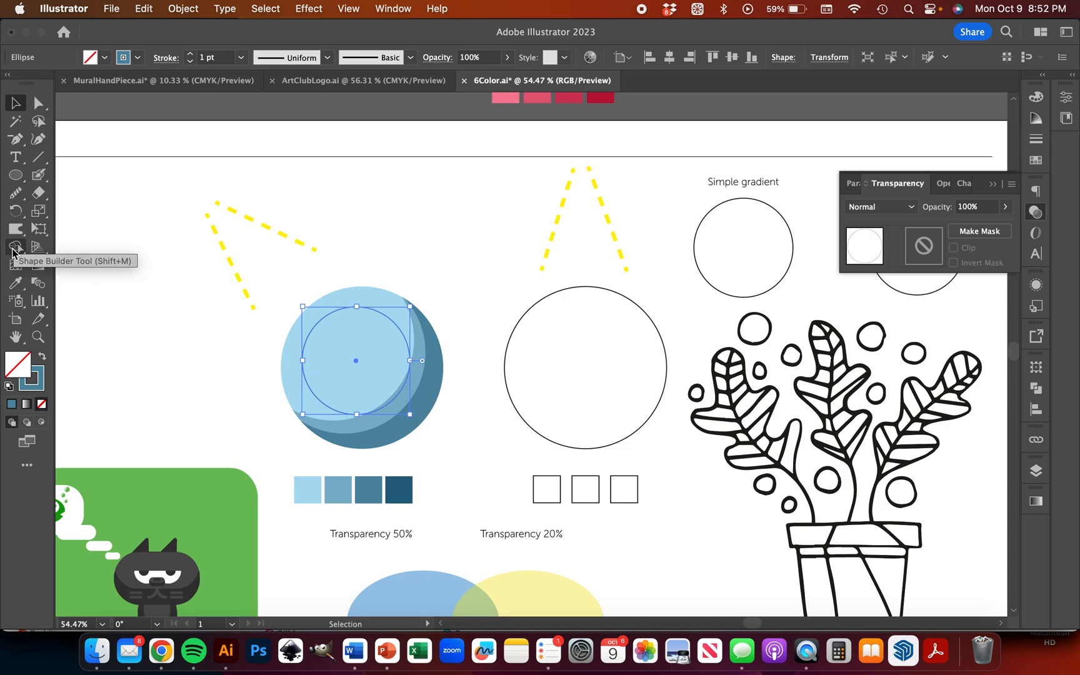
pyautogui.click(39, 193)
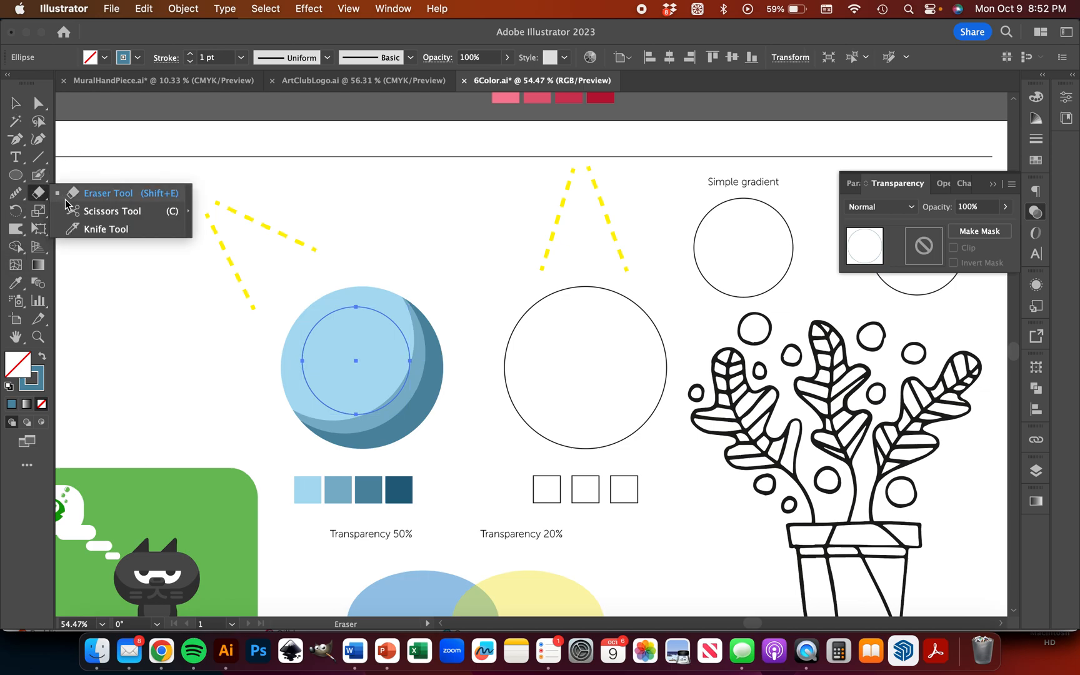
pyautogui.click(74, 212)
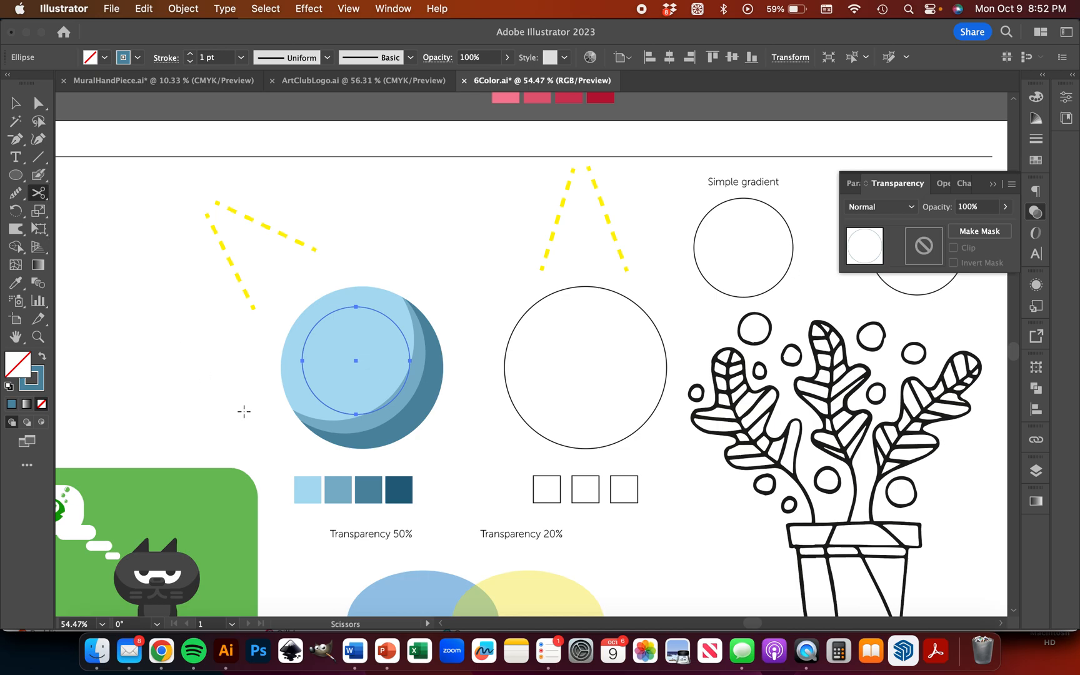
pyautogui.click(305, 379)
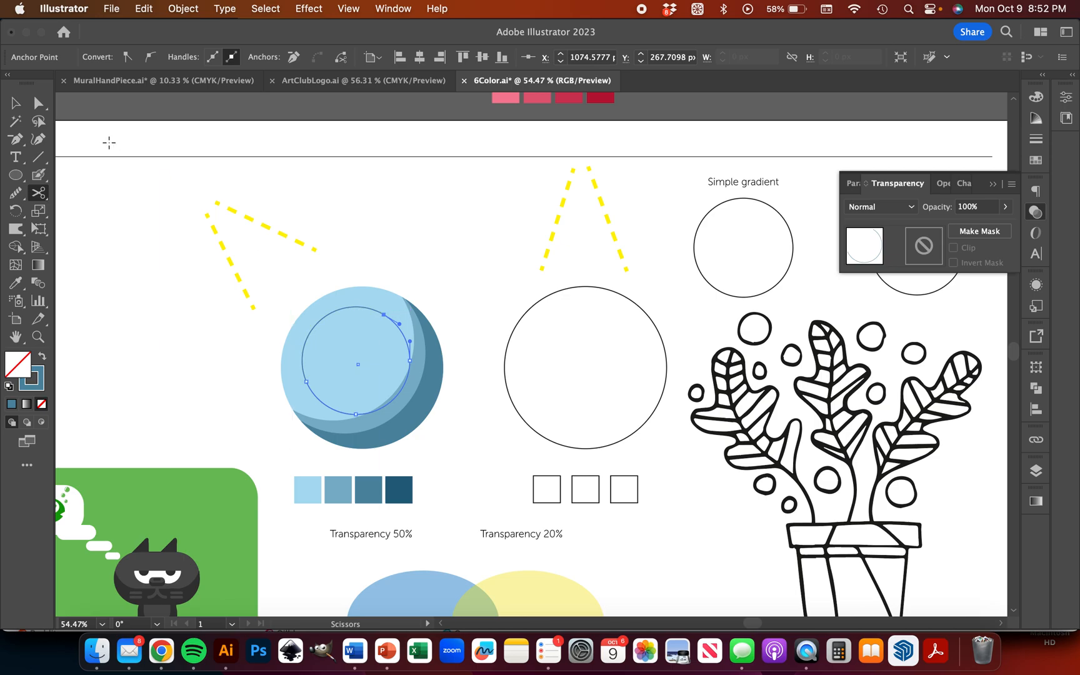
pyautogui.click(17, 105)
pyautogui.click(146, 288)
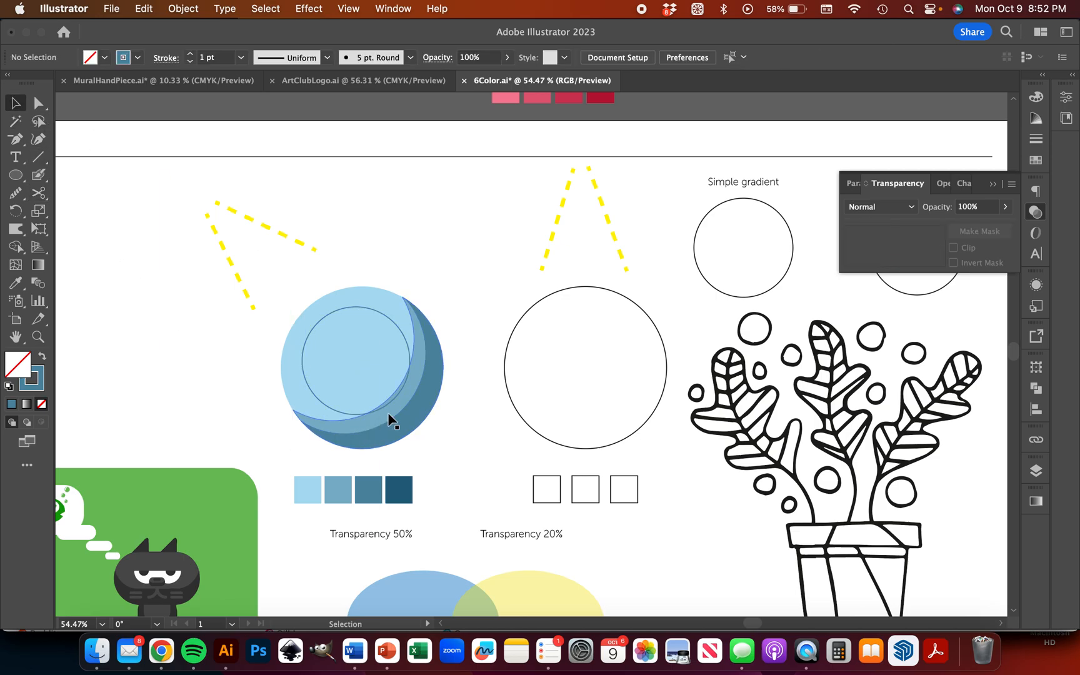
pyautogui.click(397, 397)
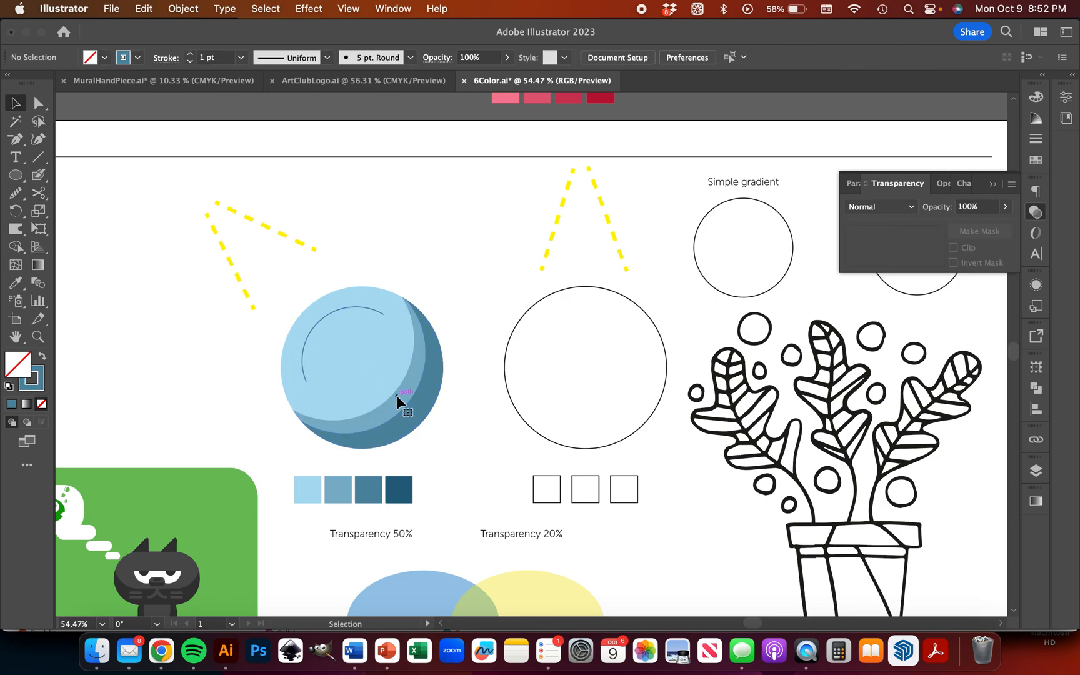
# Step: Set the remaining arc's stroke weight to 10 pt with round caps
pyautogui.click(341, 308)
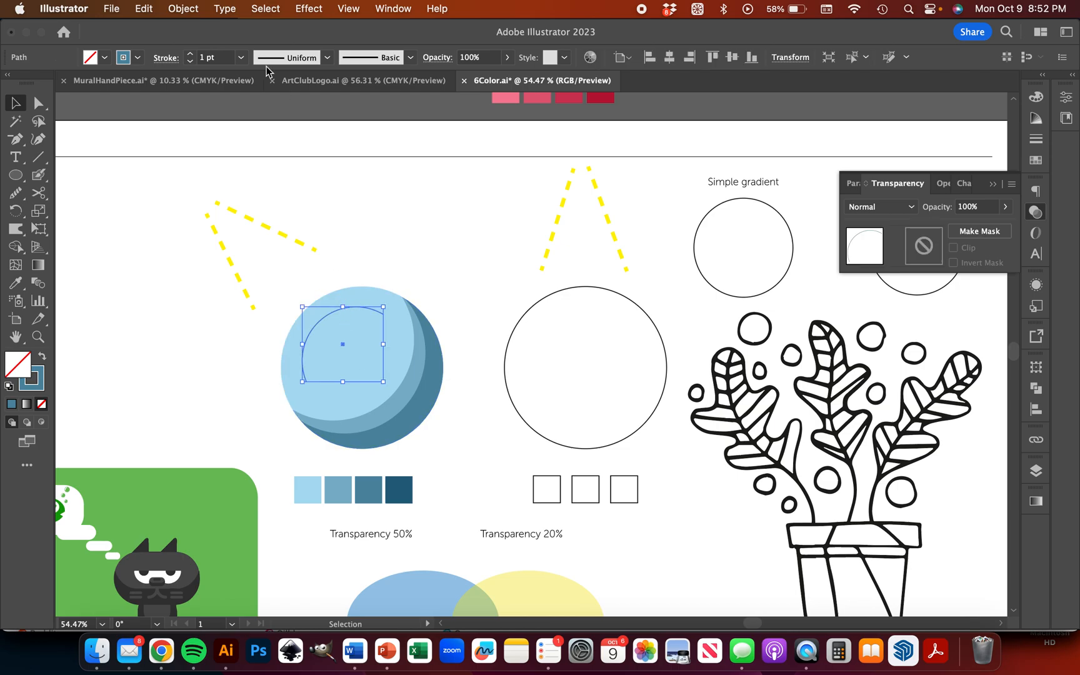
pyautogui.click(187, 55)
pyautogui.click(188, 55)
pyautogui.click(187, 55)
pyautogui.click(187, 55)
pyautogui.click(187, 55)
pyautogui.click(187, 55)
pyautogui.click(188, 55)
pyautogui.click(187, 55)
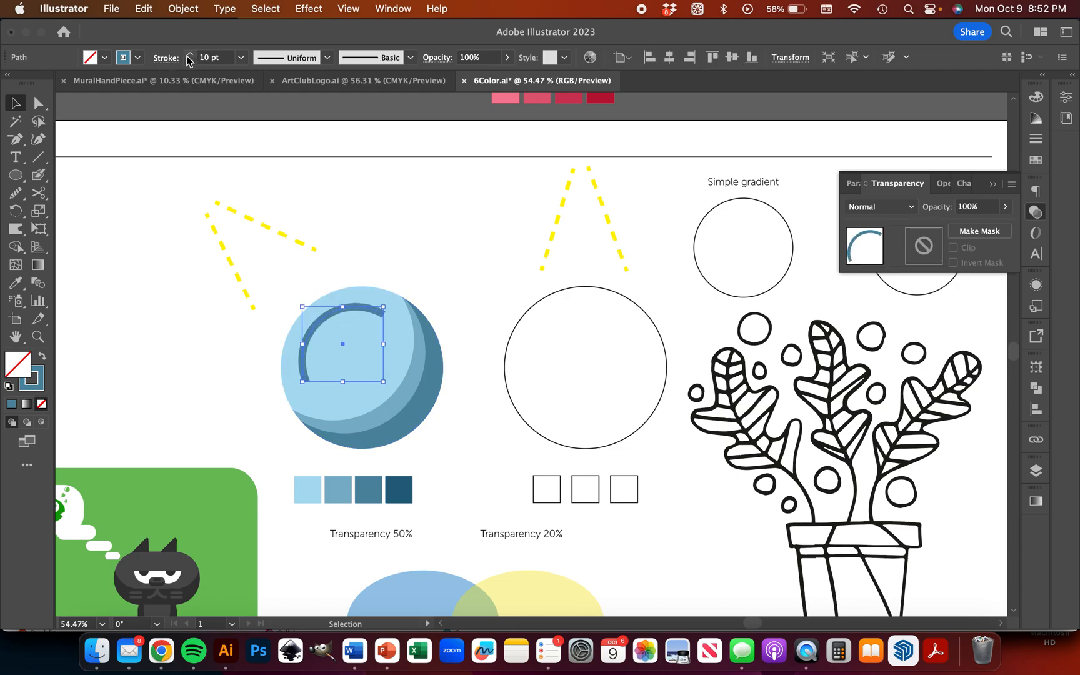
pyautogui.click(1036, 139)
pyautogui.click(917, 135)
# Step: Widen the middle of the dark arc with the Width tool to about 32.64 pt, forming a crescent
pyautogui.scroll(5, 354, 277)
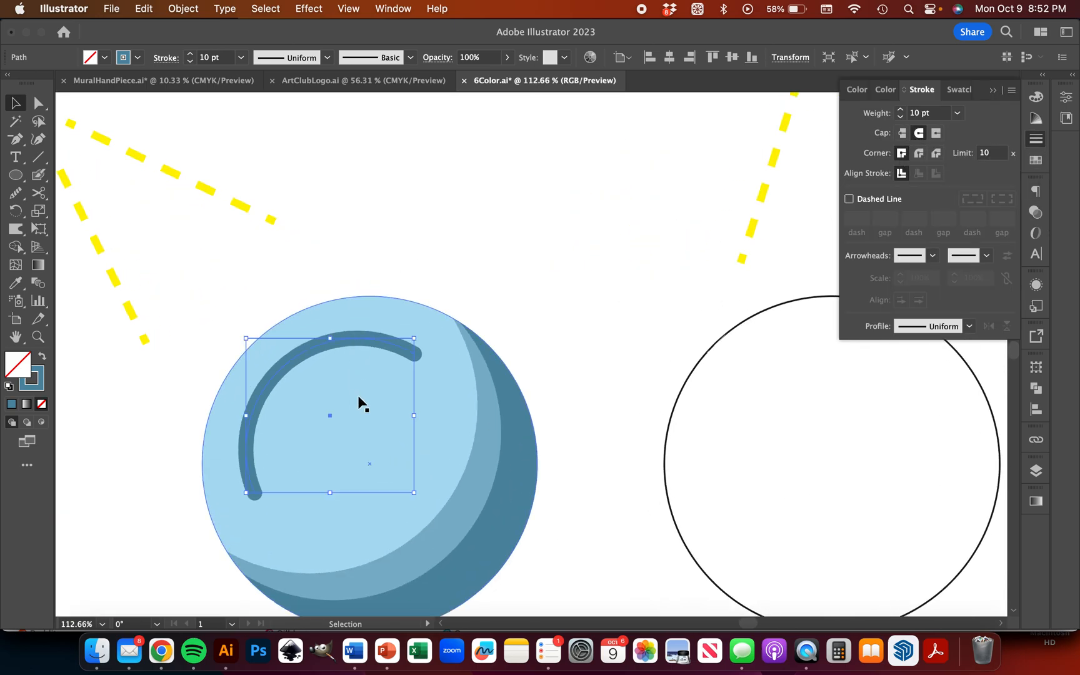
pyautogui.scroll(-2, 360, 404)
pyautogui.hscroll(-2, 360, 403)
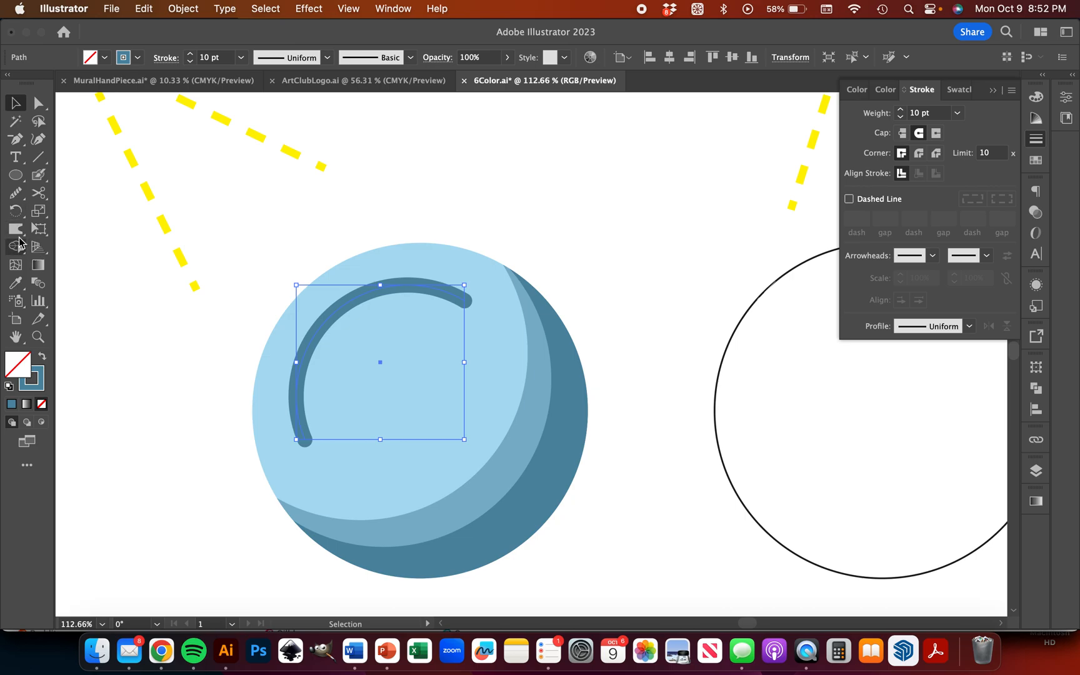
pyautogui.moveTo(16, 230); pyautogui.dragTo(61, 235)
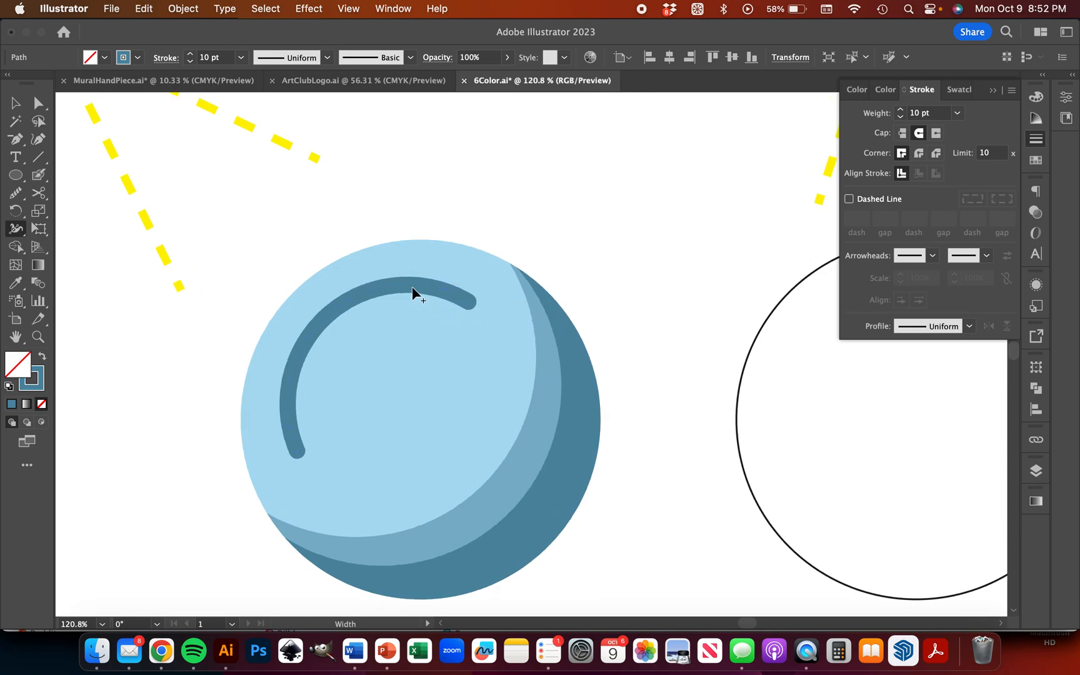
pyautogui.scroll(3, 412, 286)
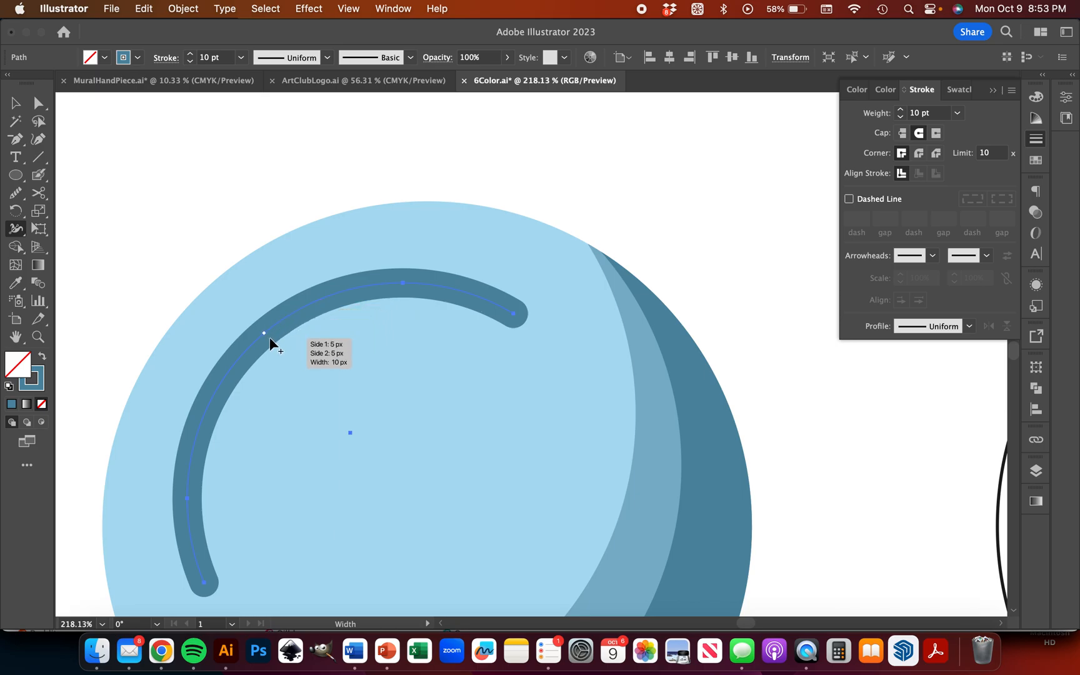
pyautogui.moveTo(272, 335); pyautogui.dragTo(306, 359)
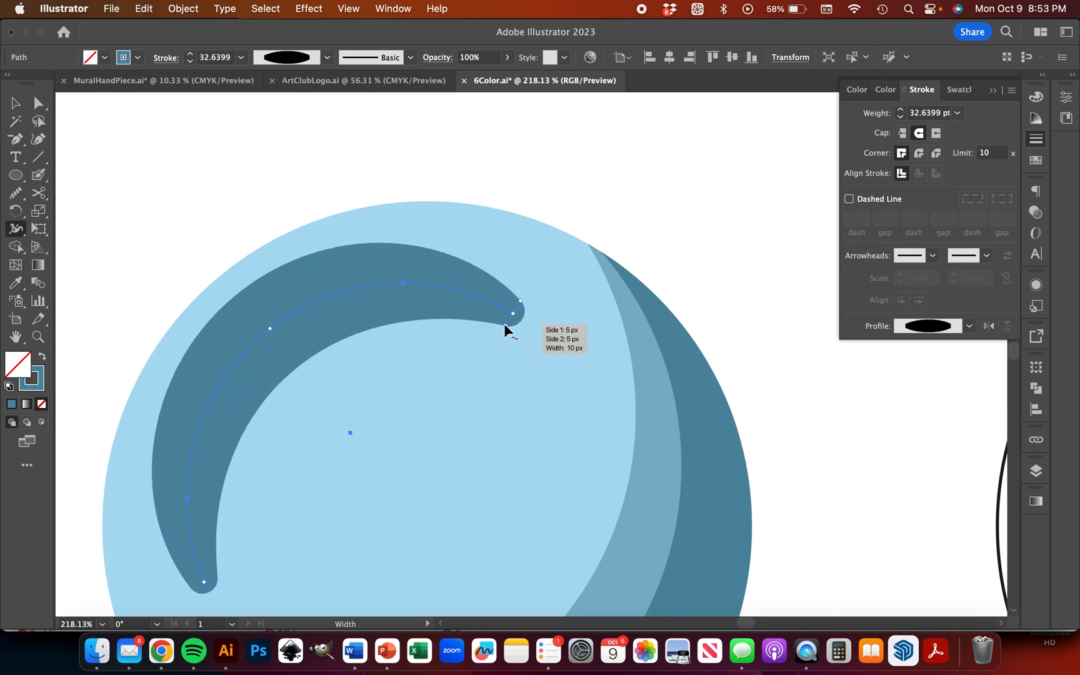
# Step: Narrow both rounded ends of the crescent-shaped arc slightly with the Width tool
pyautogui.moveTo(504, 323); pyautogui.dragTo(508, 320)
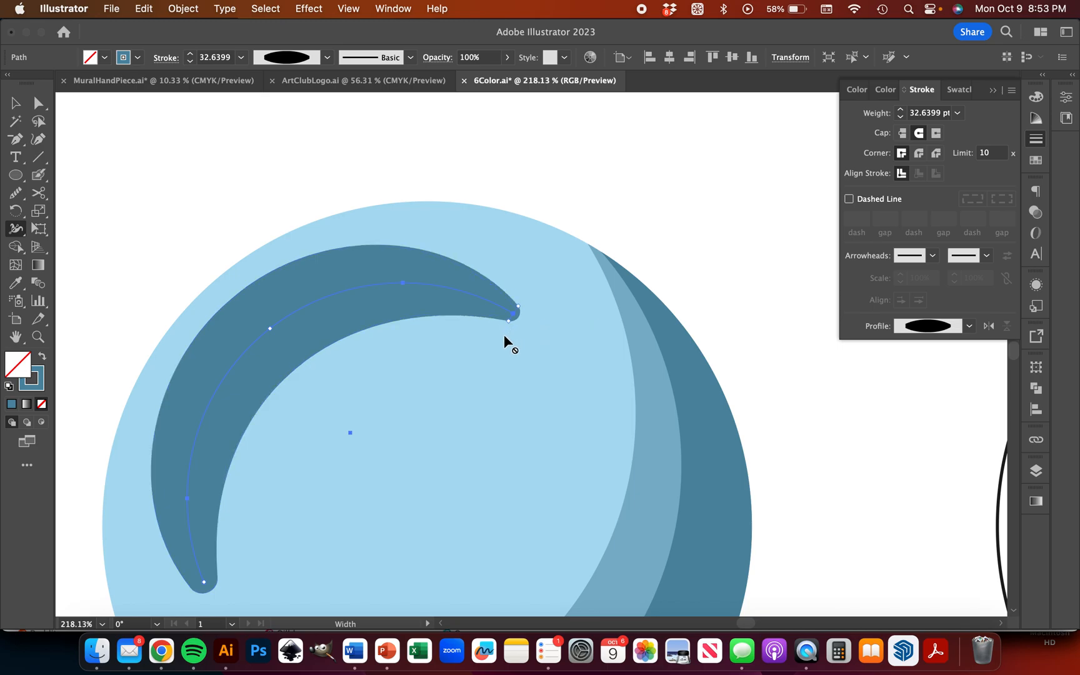
pyautogui.scroll(-3, 256, 528)
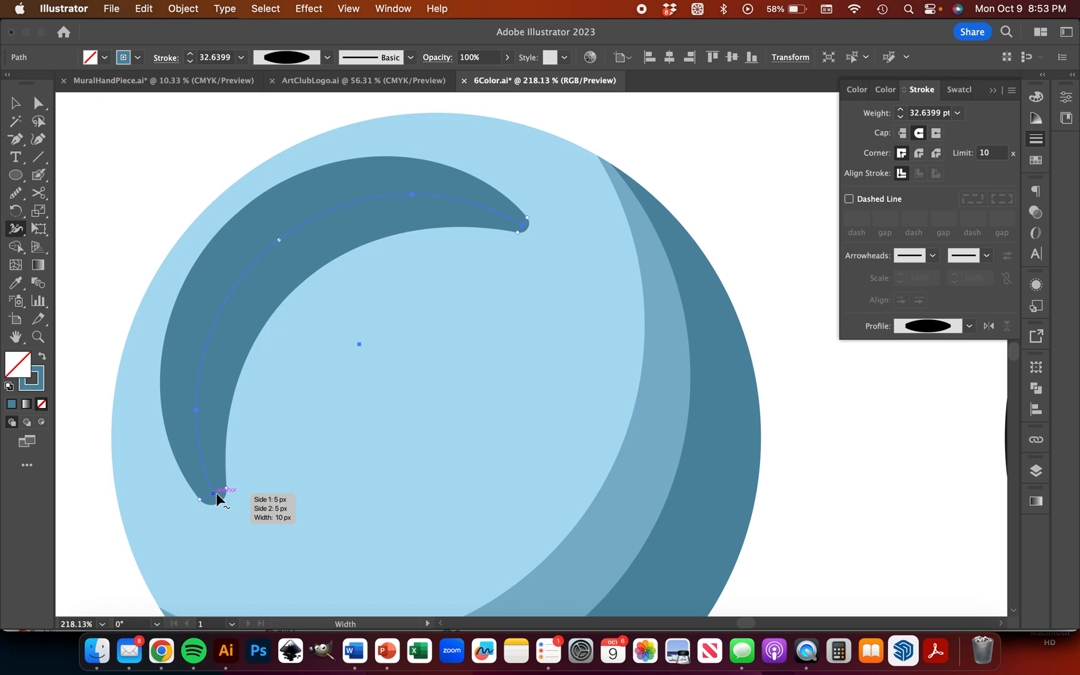
pyautogui.moveTo(225, 490); pyautogui.dragTo(223, 489)
pyautogui.click(15, 102)
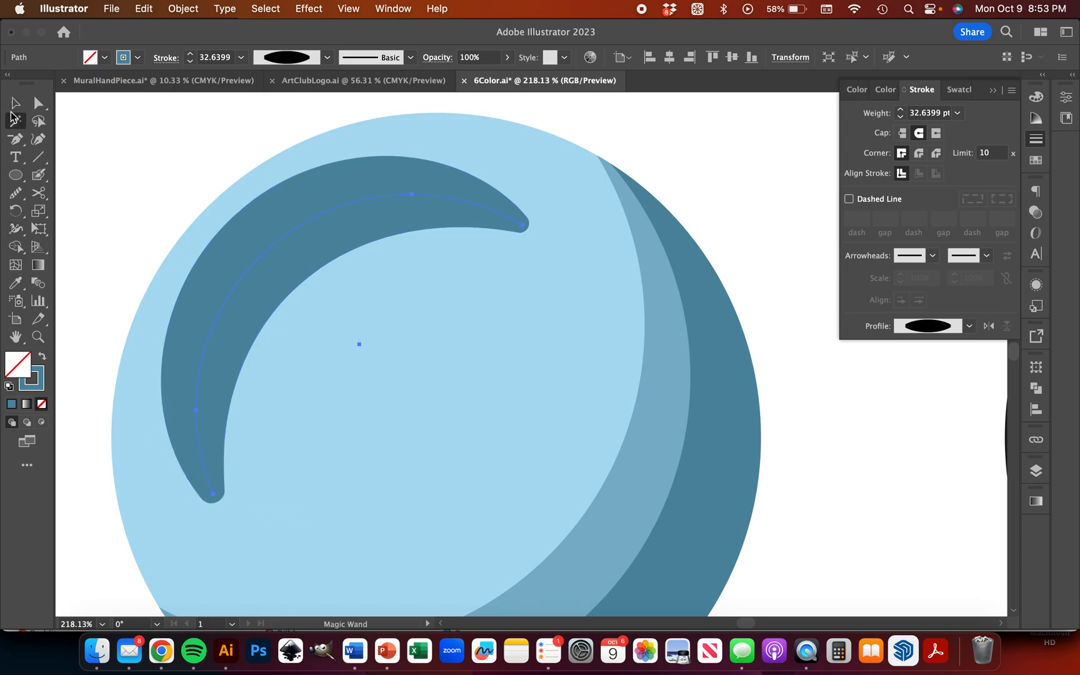
# Step: Change the arc's stroke colour to the near-white fcfcfc
pyautogui.doubleClick(40, 373)
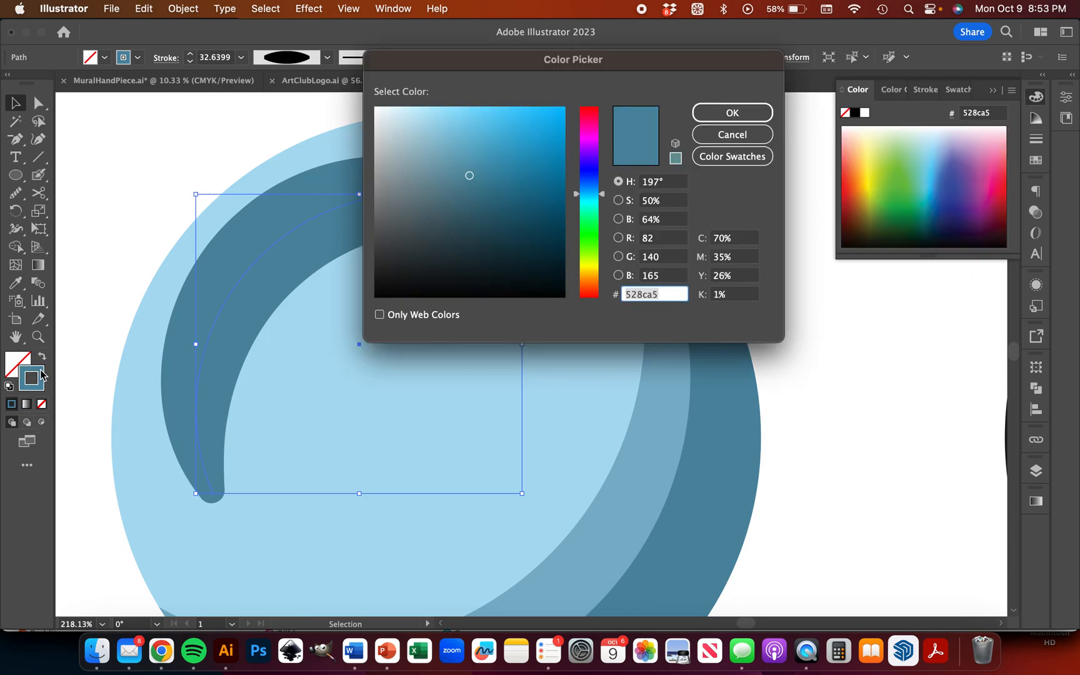
pyautogui.click(381, 123)
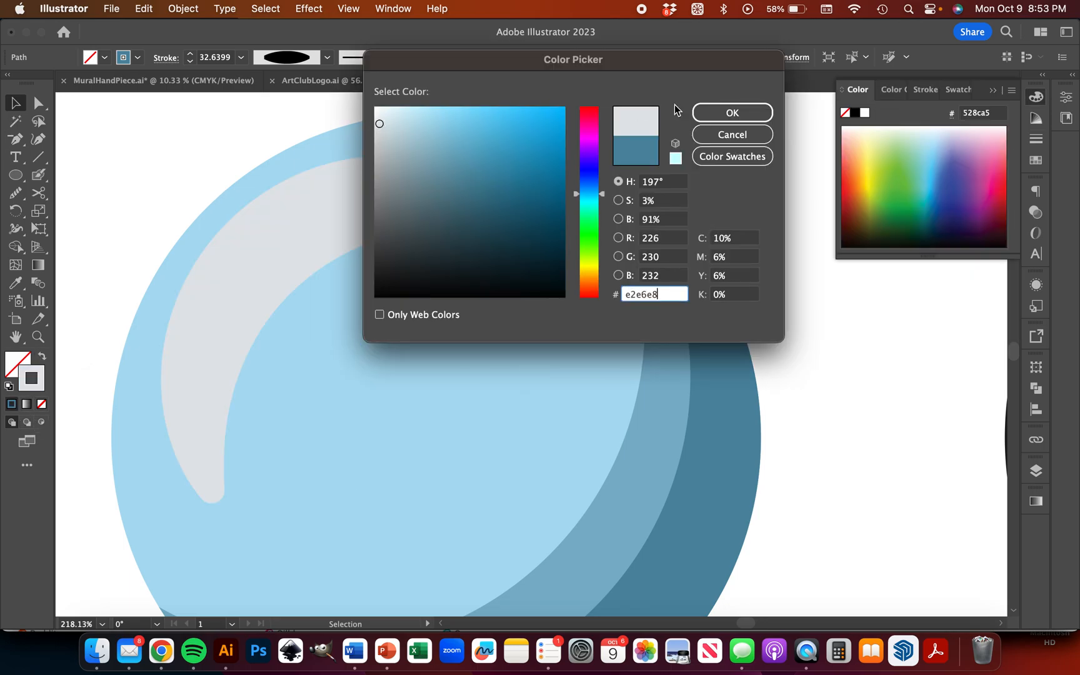
pyautogui.click(742, 111)
pyautogui.doubleClick(38, 384)
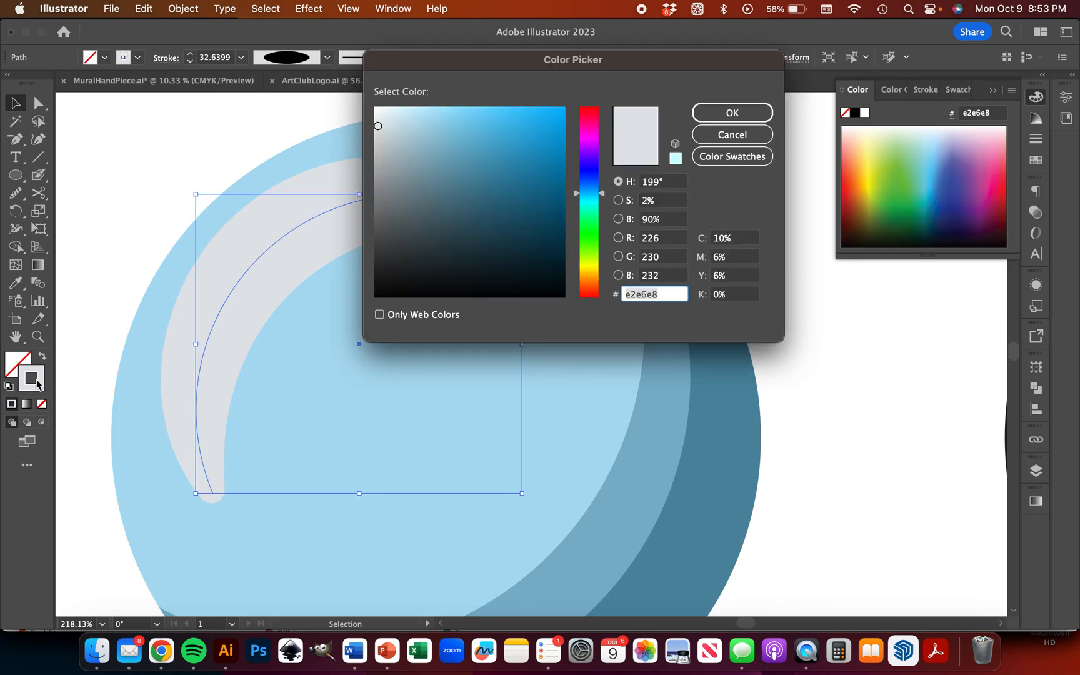
pyautogui.moveTo(378, 123); pyautogui.dragTo(375, 108)
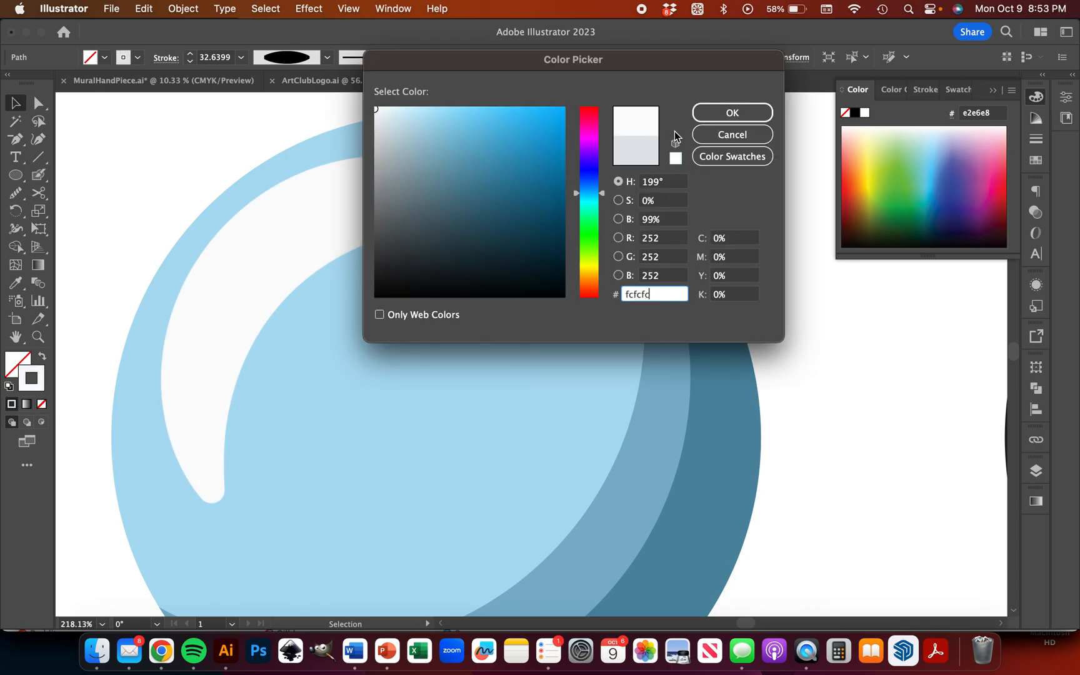
pyautogui.click(730, 112)
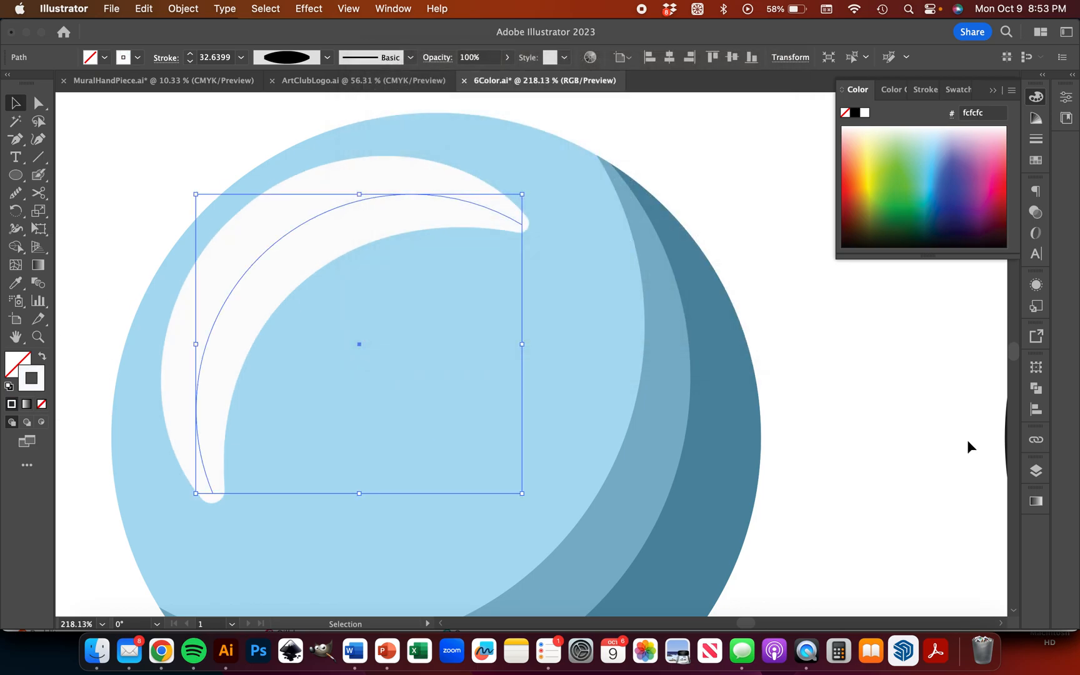
# Step: Open the Transparency settings for the white highlight arc
pyautogui.click(1036, 284)
pyautogui.click(1036, 285)
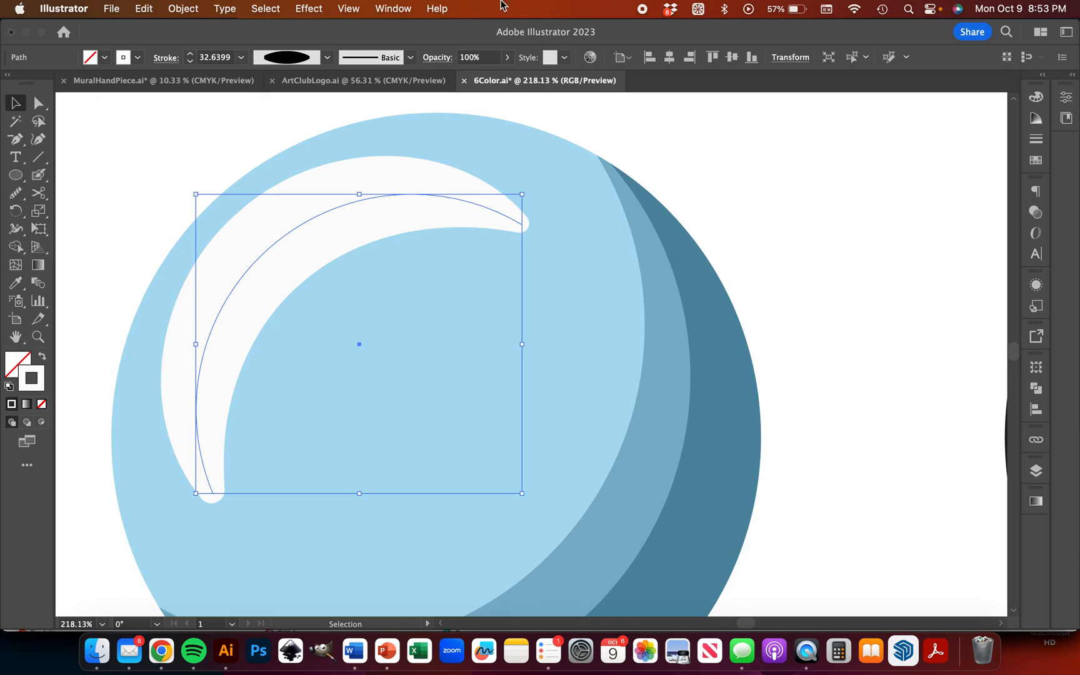
pyautogui.click(384, 8)
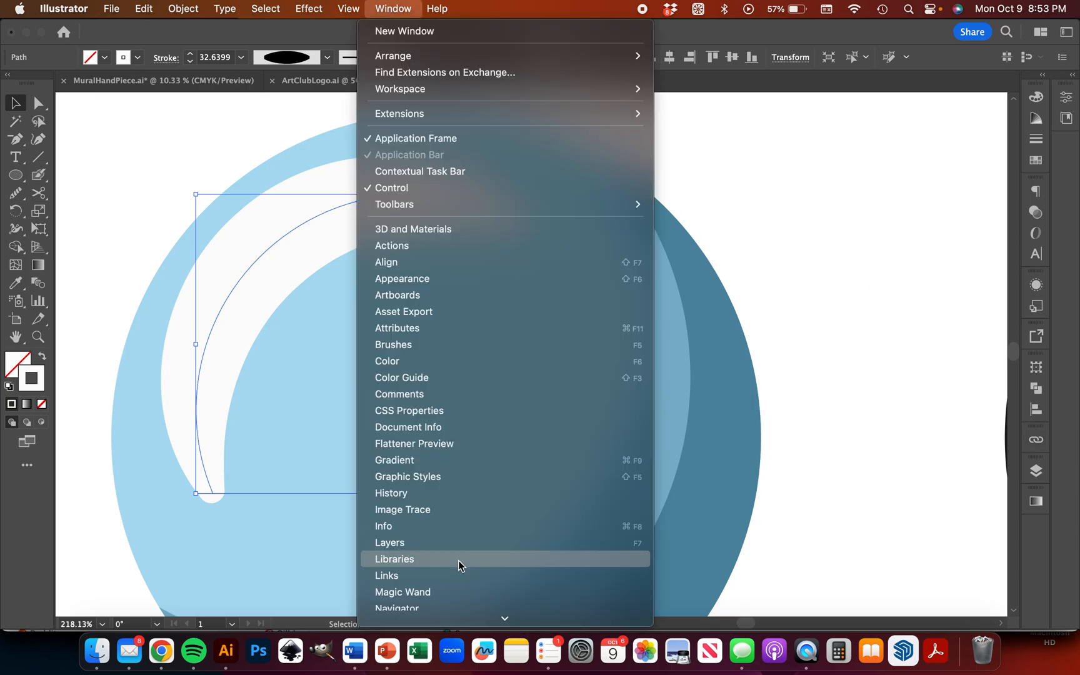
pyautogui.scroll(-5, 456, 504)
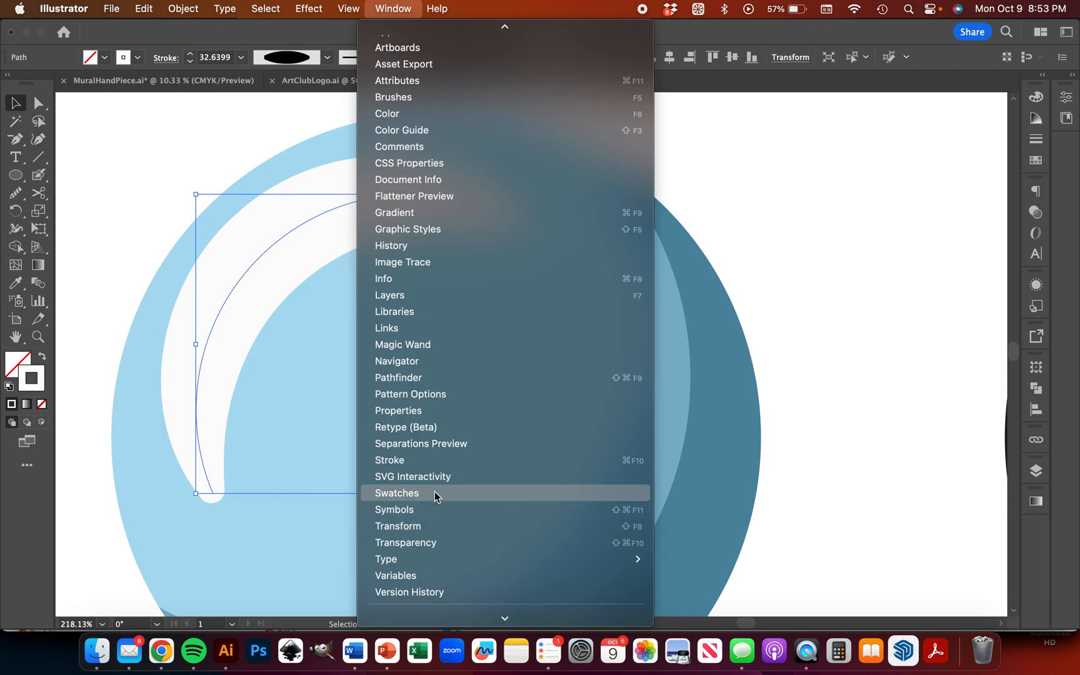
pyautogui.click(424, 544)
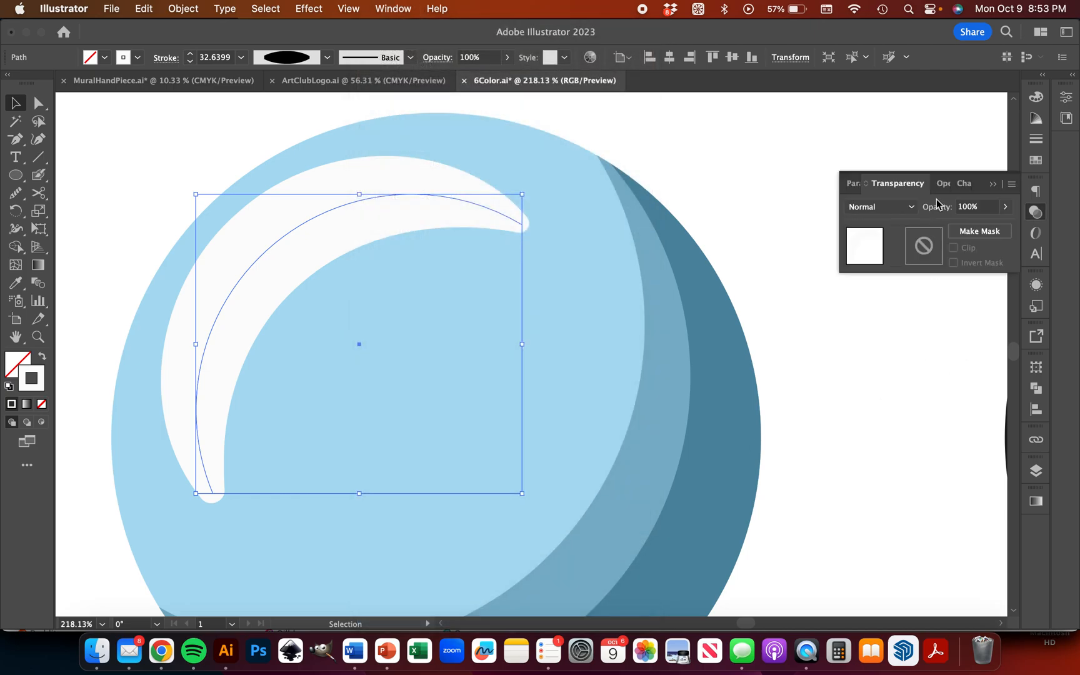
# Step: Try the Multiply, Overlay and Lighten blending modes on the white highlight arc
pyautogui.click(879, 206)
pyautogui.click(865, 257)
pyautogui.click(894, 207)
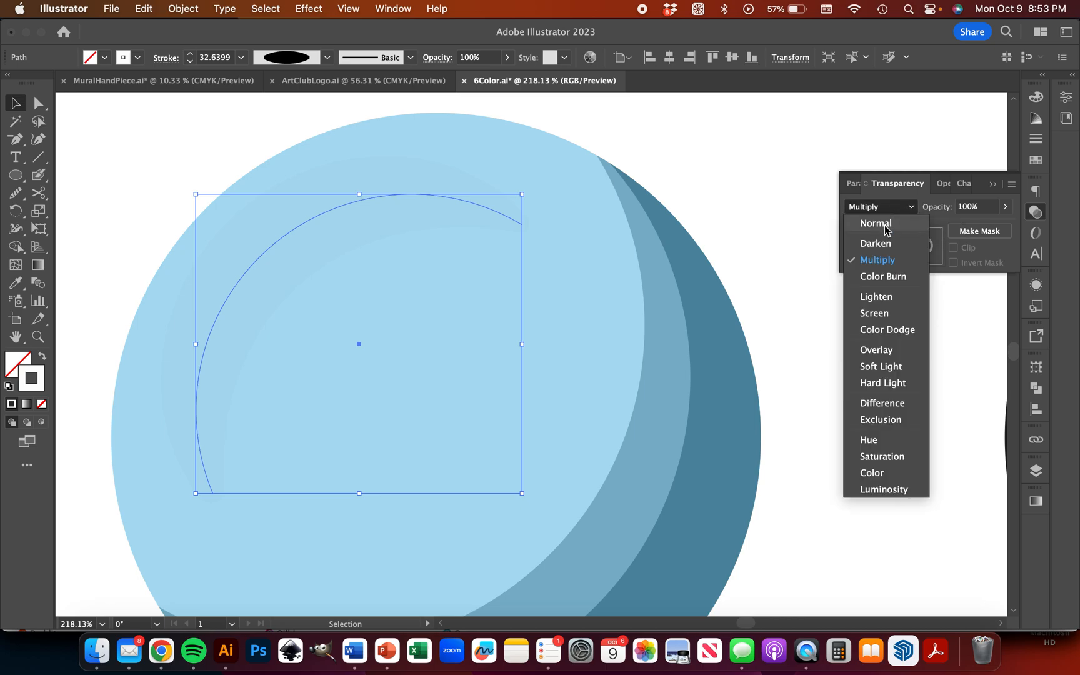
pyautogui.click(881, 350)
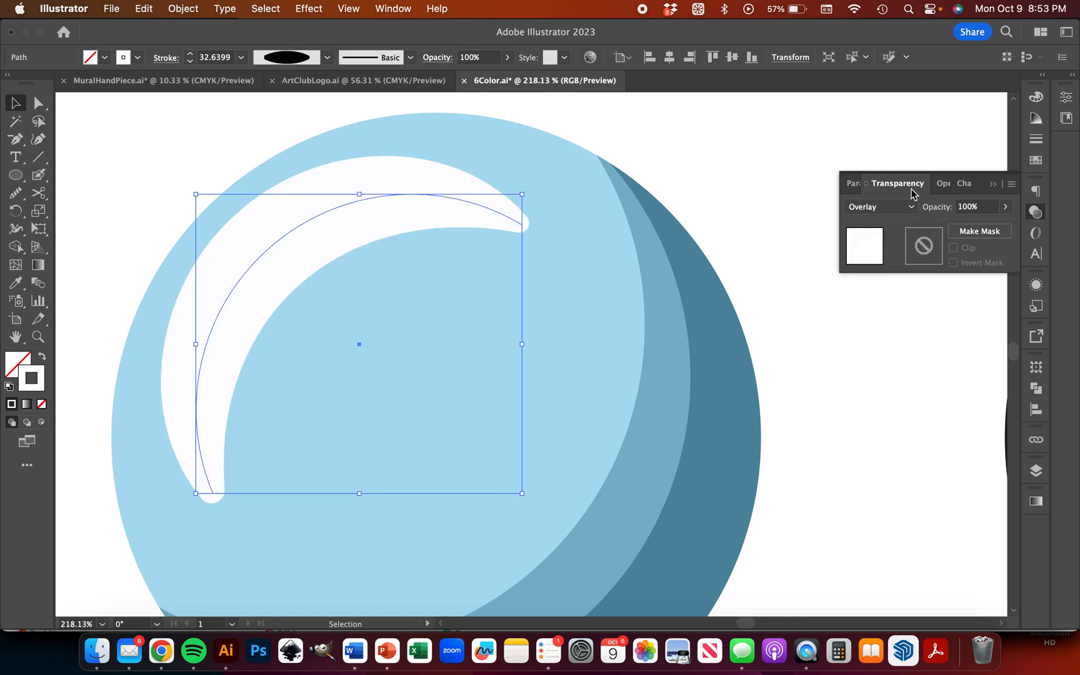
pyautogui.click(881, 205)
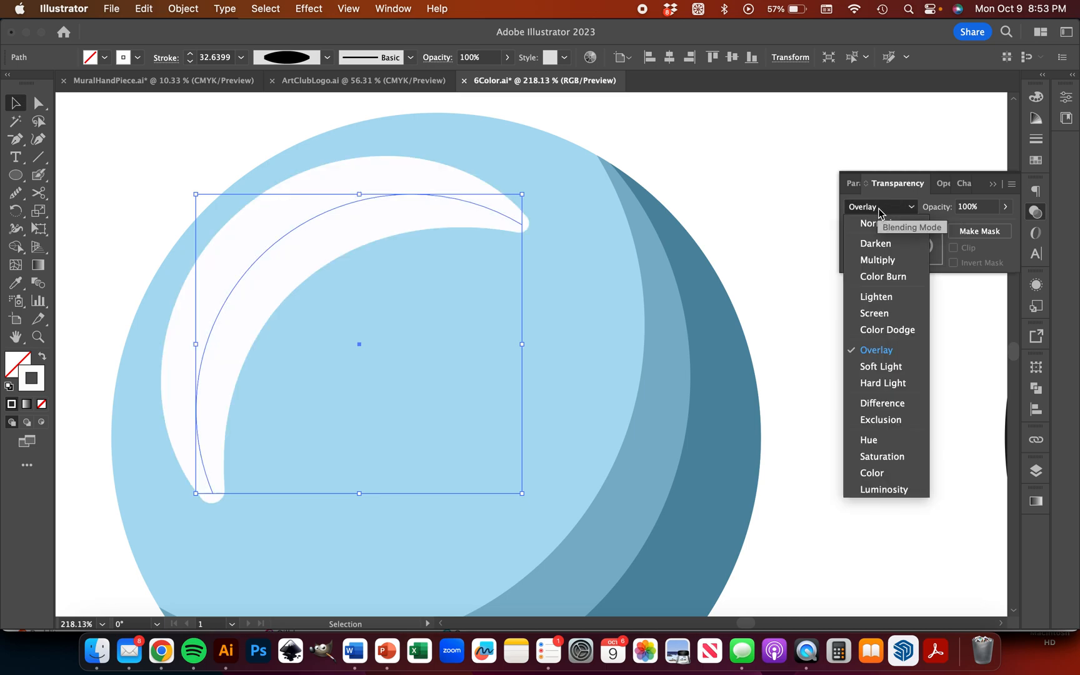
pyautogui.click(875, 296)
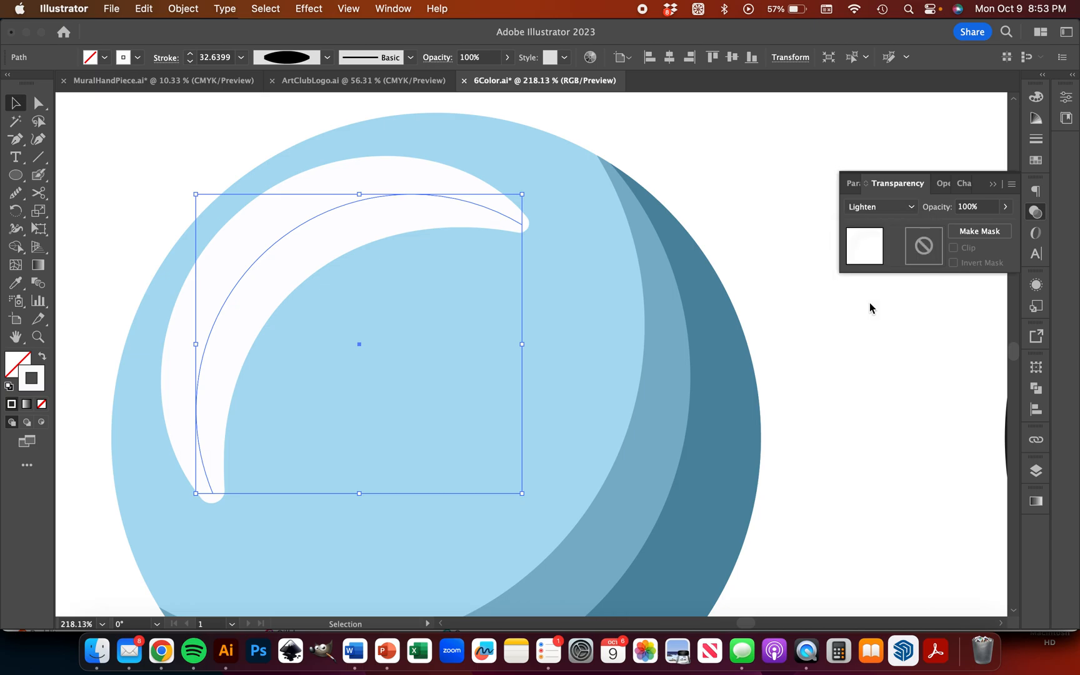
# Step: Set the highlight arc's blending mode to Soft Light and deselect it
pyautogui.click(879, 207)
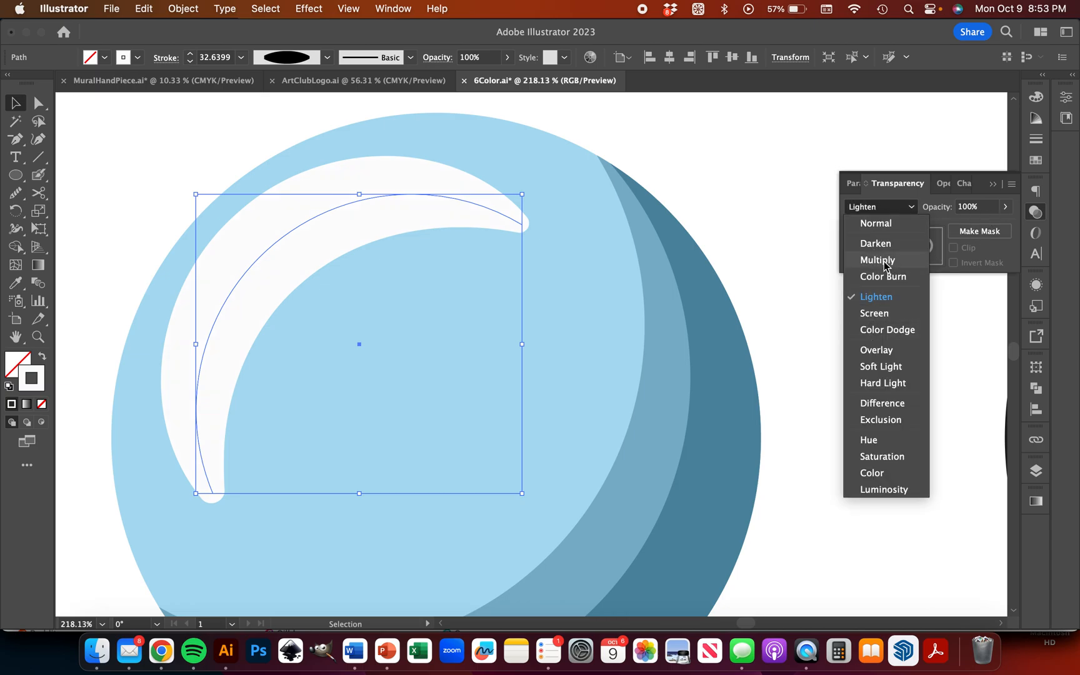
pyautogui.click(879, 369)
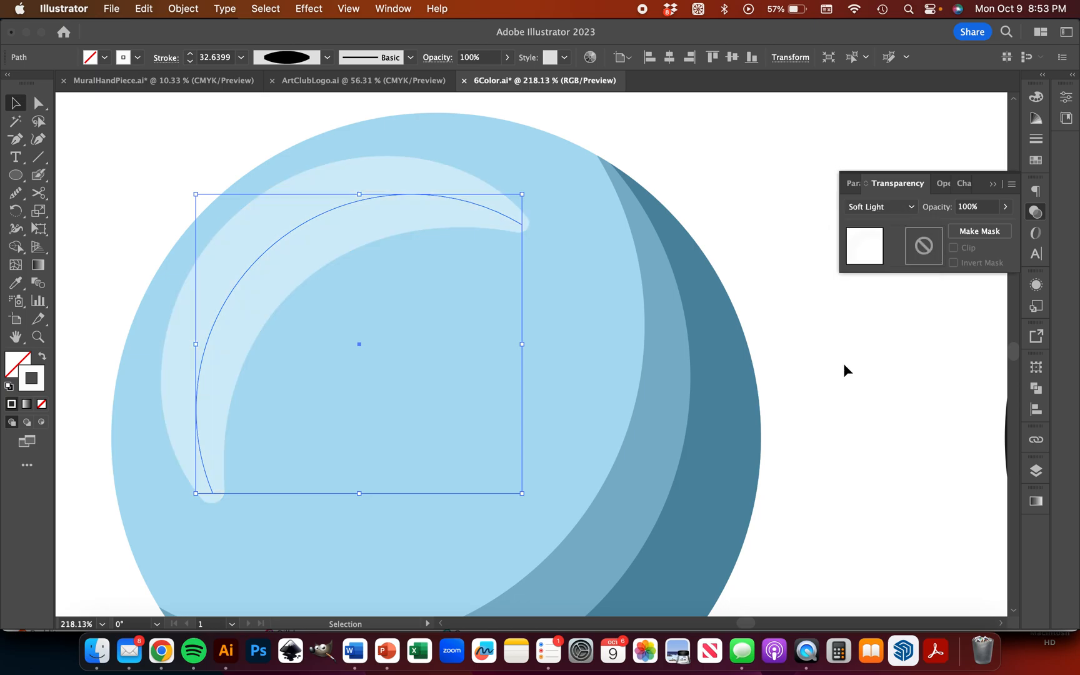
pyautogui.scroll(-3, 486, 371)
pyautogui.click(670, 296)
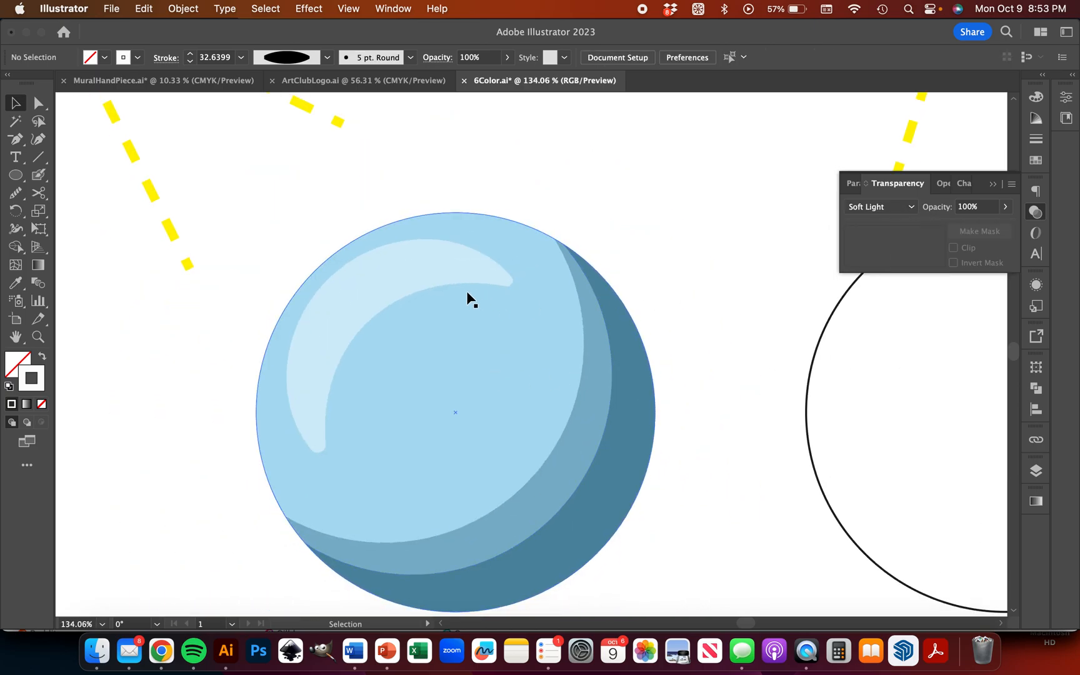
# Step: Reduce the highlight arc's opacity to 47% and deselect it
pyautogui.click(423, 299)
pyautogui.click(402, 288)
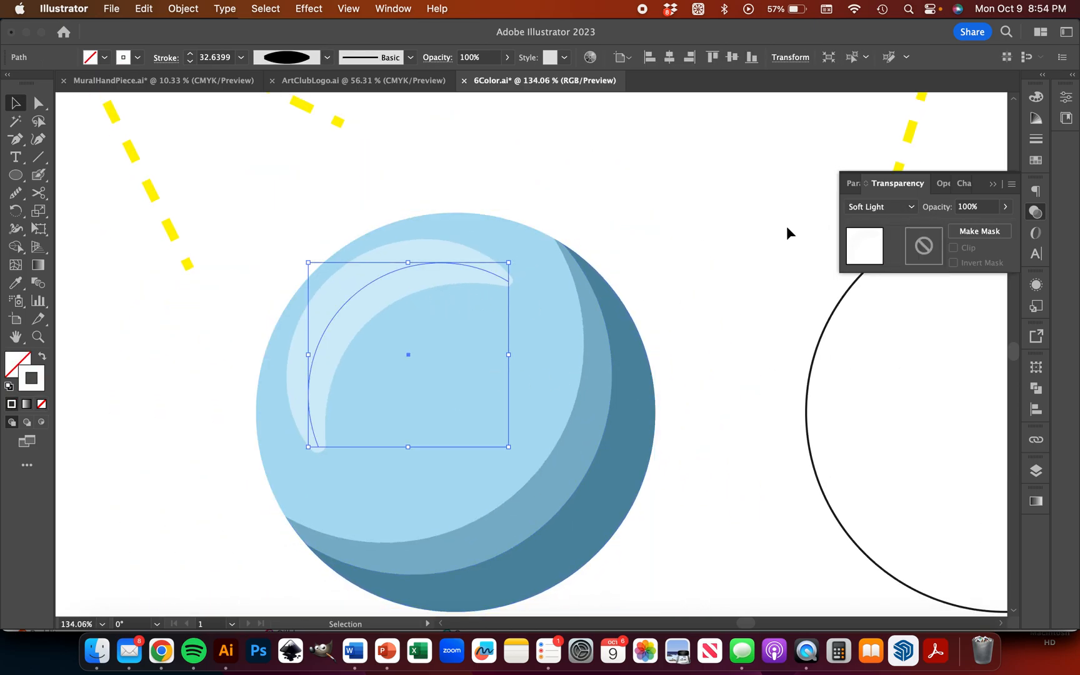
pyautogui.click(1005, 206)
pyautogui.click(986, 225)
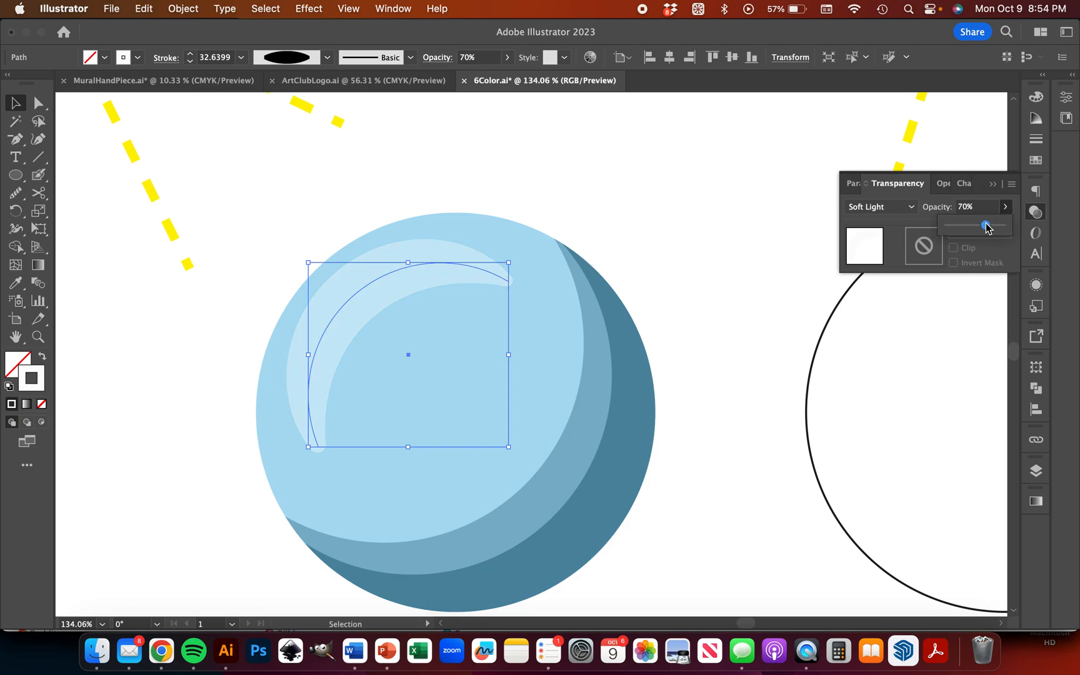
pyautogui.click(670, 289)
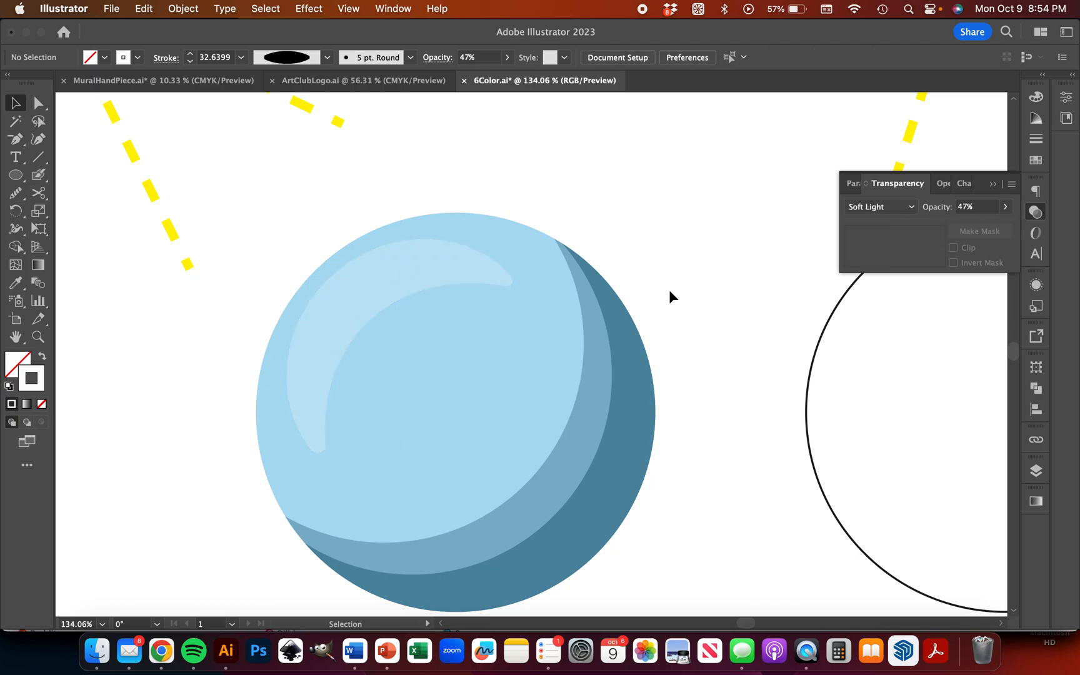
# Step: Apply a Feather effect with a 12 px radius to the ball's medium-blue crescent
pyautogui.scroll(-1, 596, 398)
pyautogui.click(596, 395)
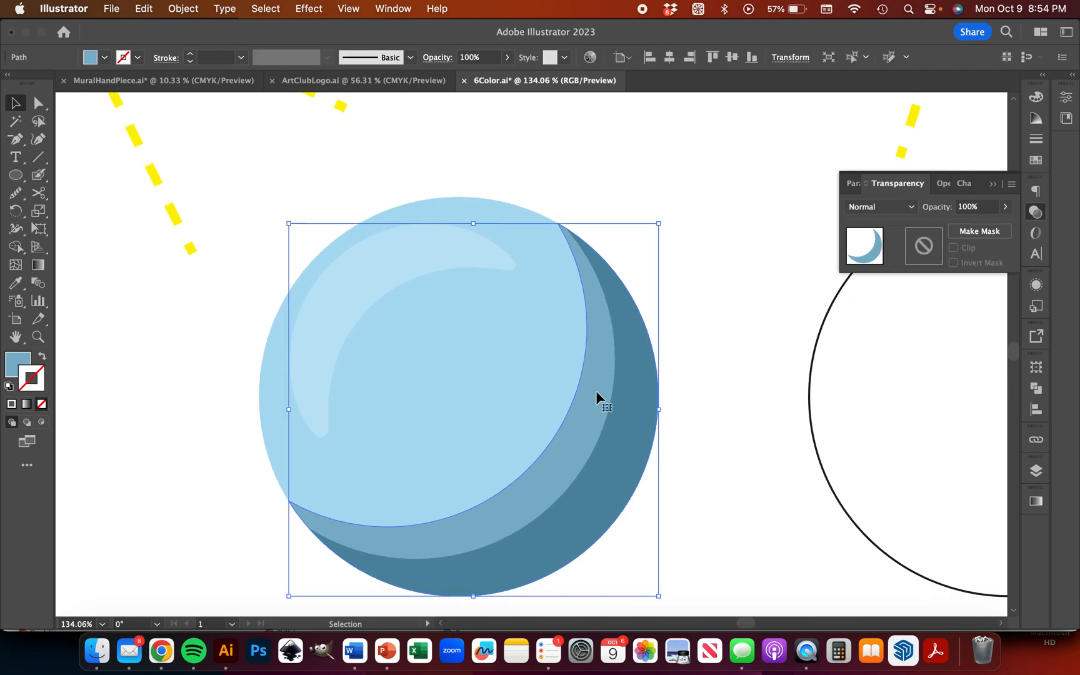
pyautogui.click(299, 7)
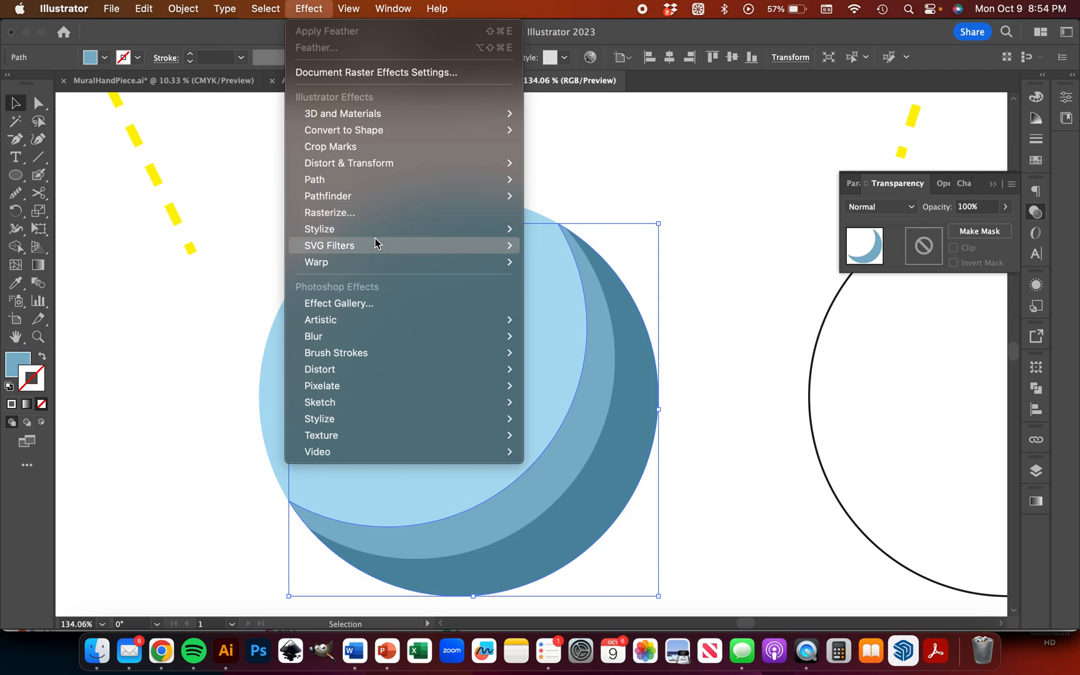
pyautogui.moveTo(375, 230)
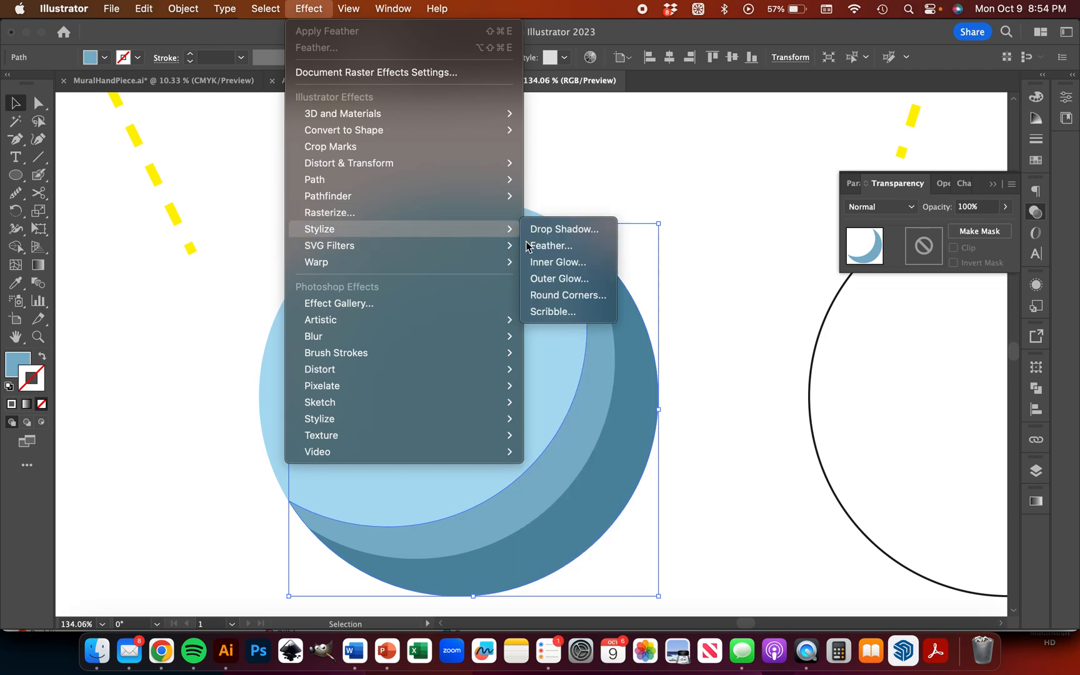
pyautogui.click(583, 240)
pyautogui.moveTo(558, 285); pyautogui.dragTo(798, 289)
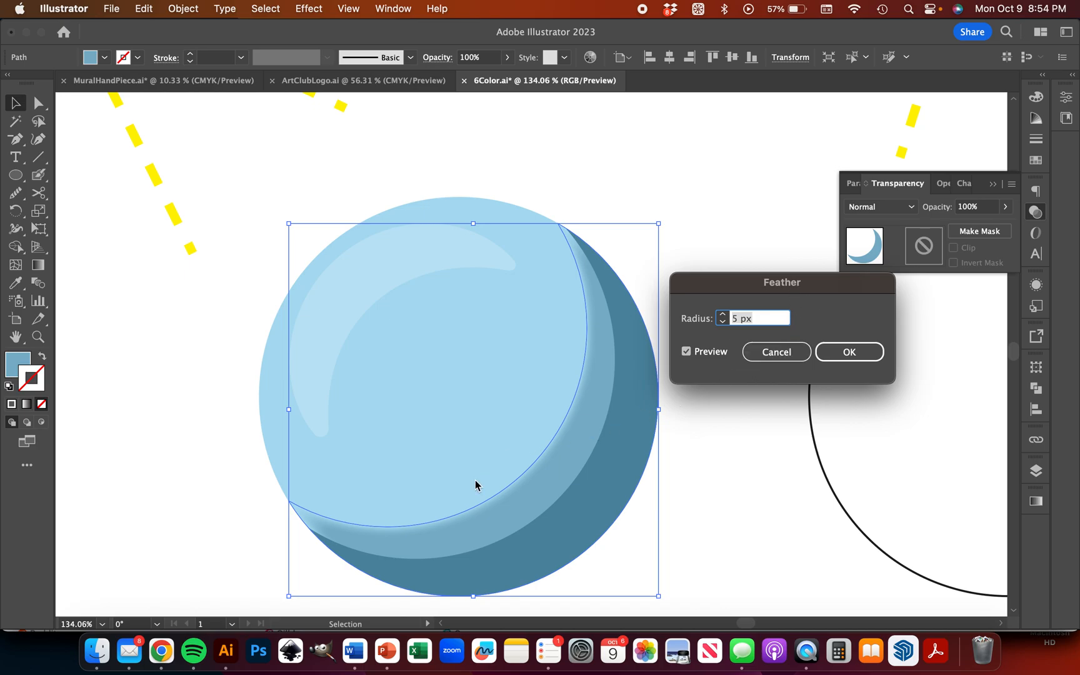
pyautogui.doubleClick(724, 316)
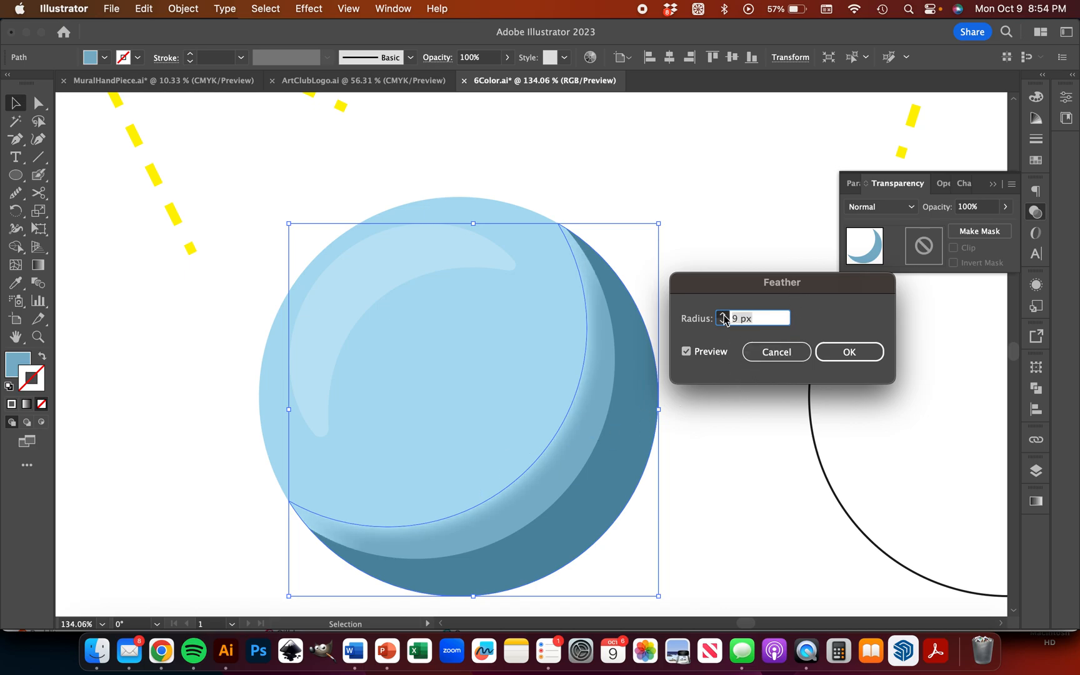
pyautogui.tripleClick(723, 315)
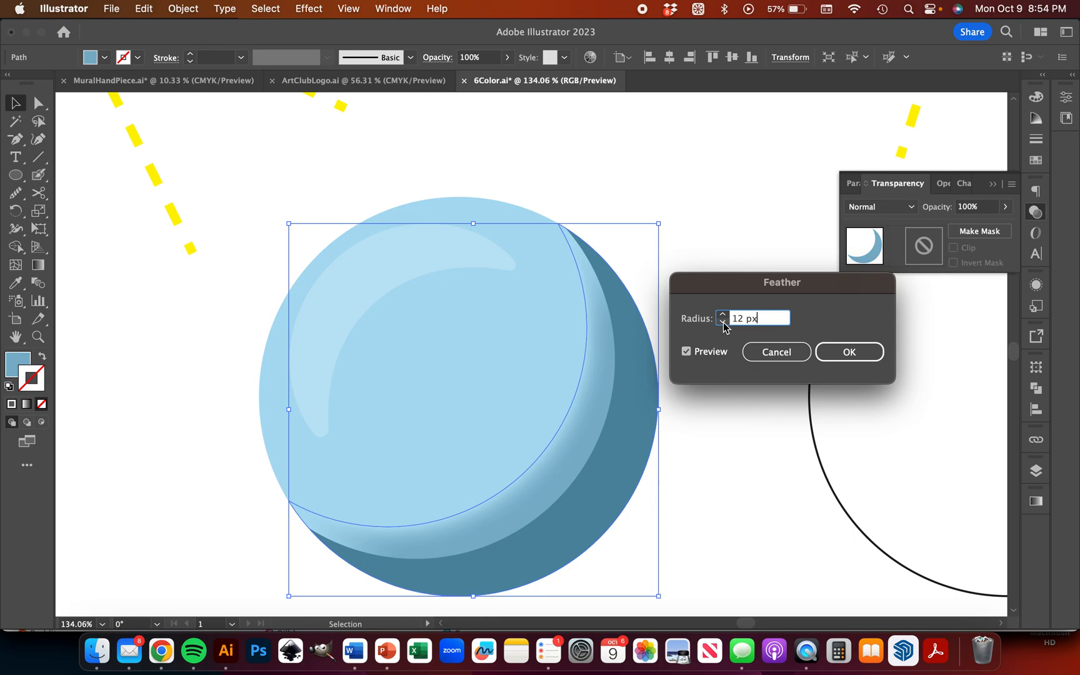
pyautogui.click(844, 351)
# Step: Select the ball's dark blue outer crescent
pyautogui.click(618, 470)
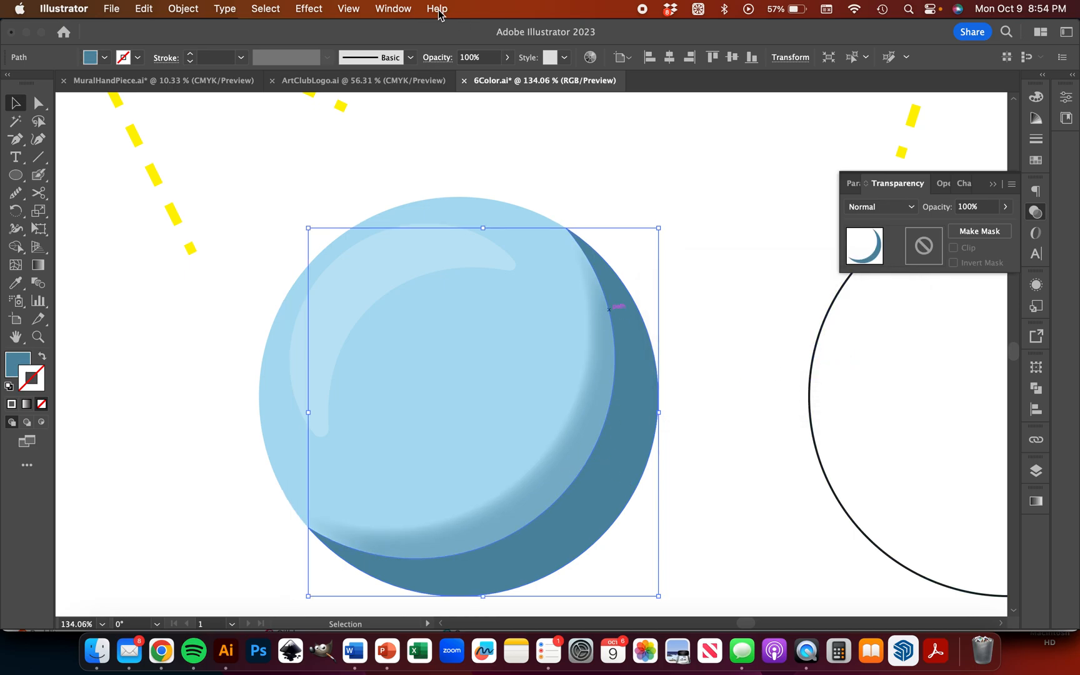
# Step: Feather the dark blue crescent shadow on the sphere with an 8 px radius
pyautogui.click(318, 8)
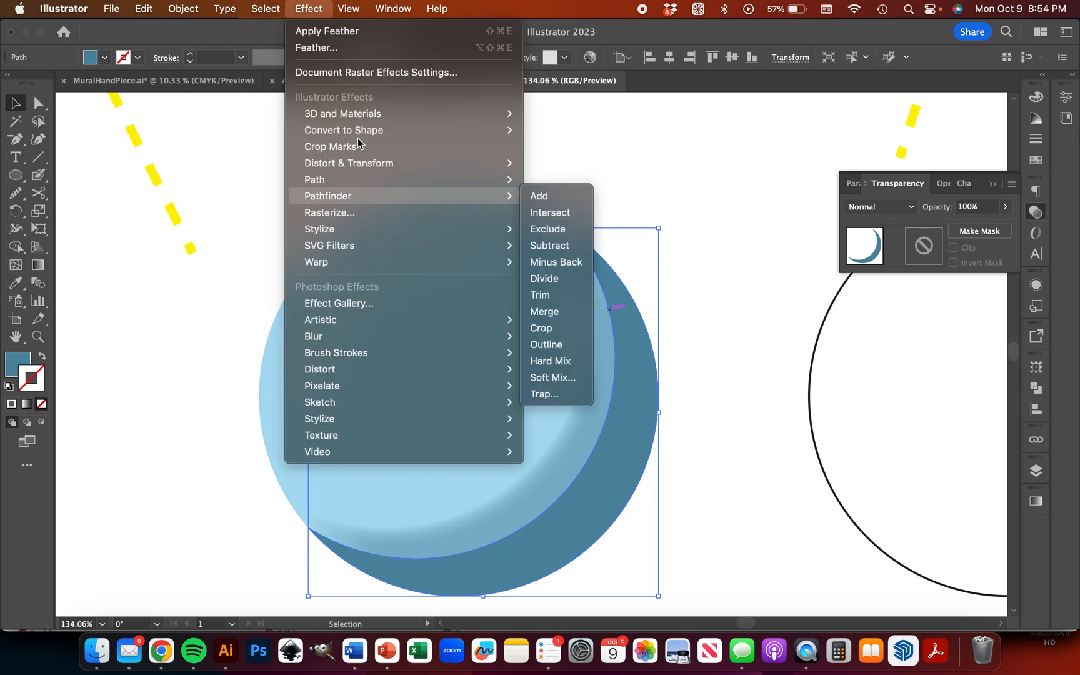
pyautogui.click(338, 50)
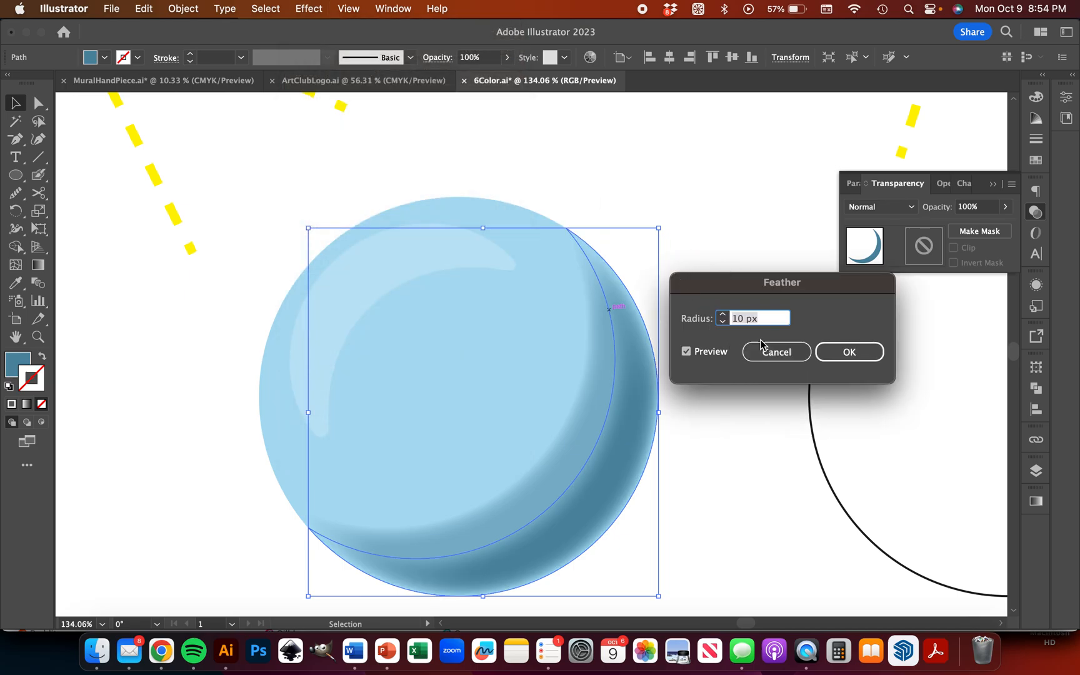
pyautogui.click(724, 323)
pyautogui.click(724, 323)
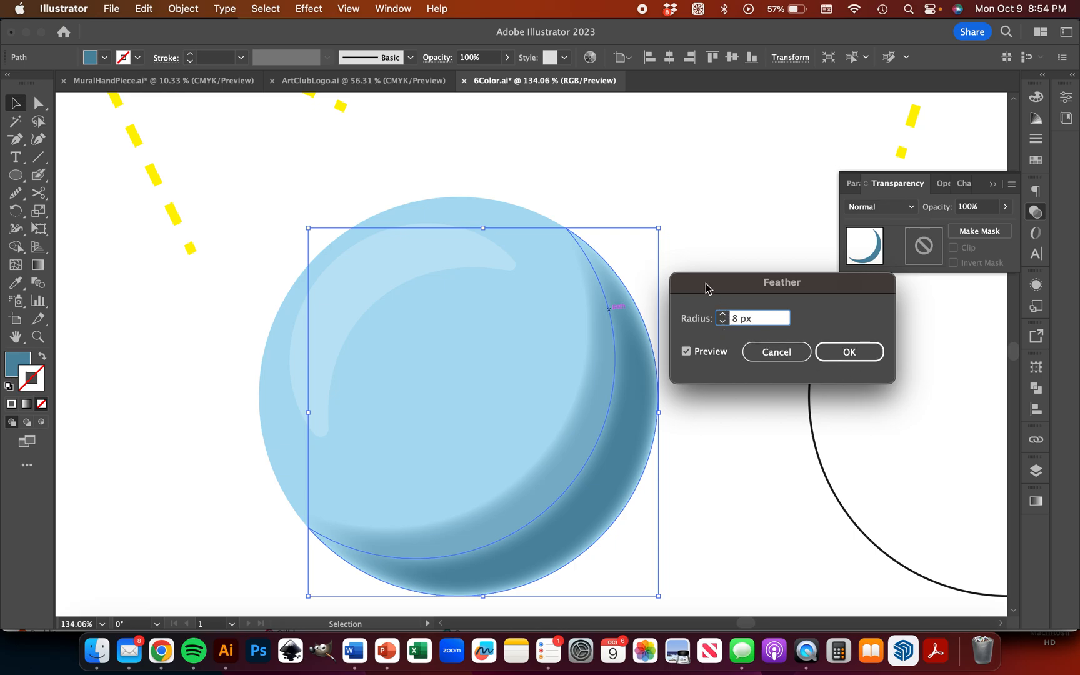
pyautogui.click(850, 358)
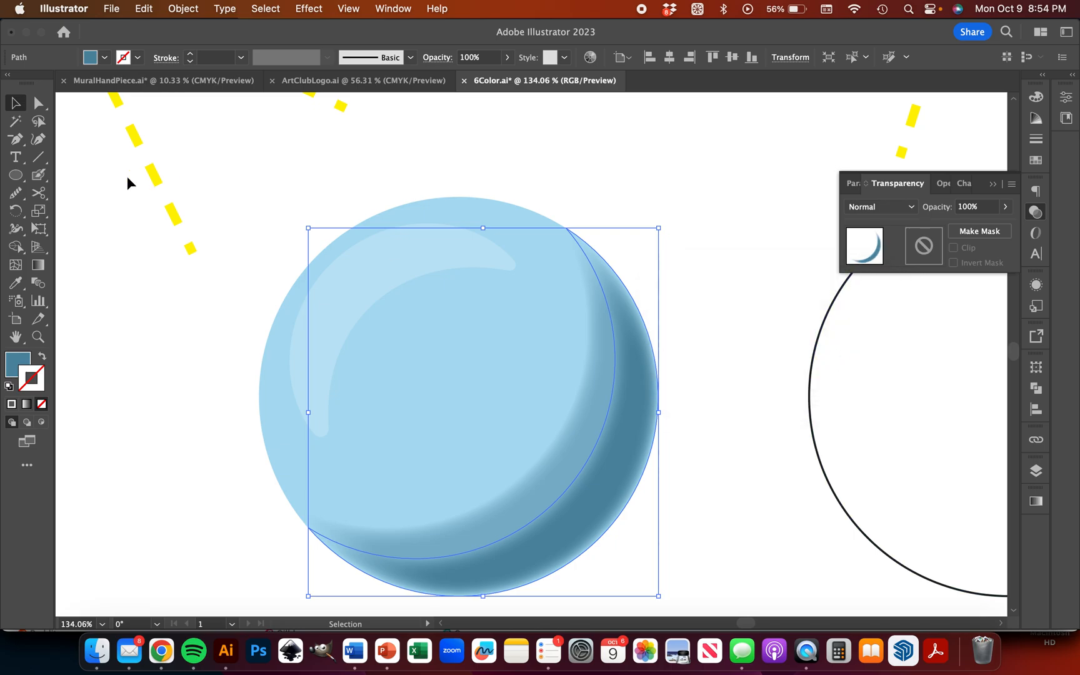
pyautogui.click(92, 383)
pyautogui.scroll(-2, 92, 386)
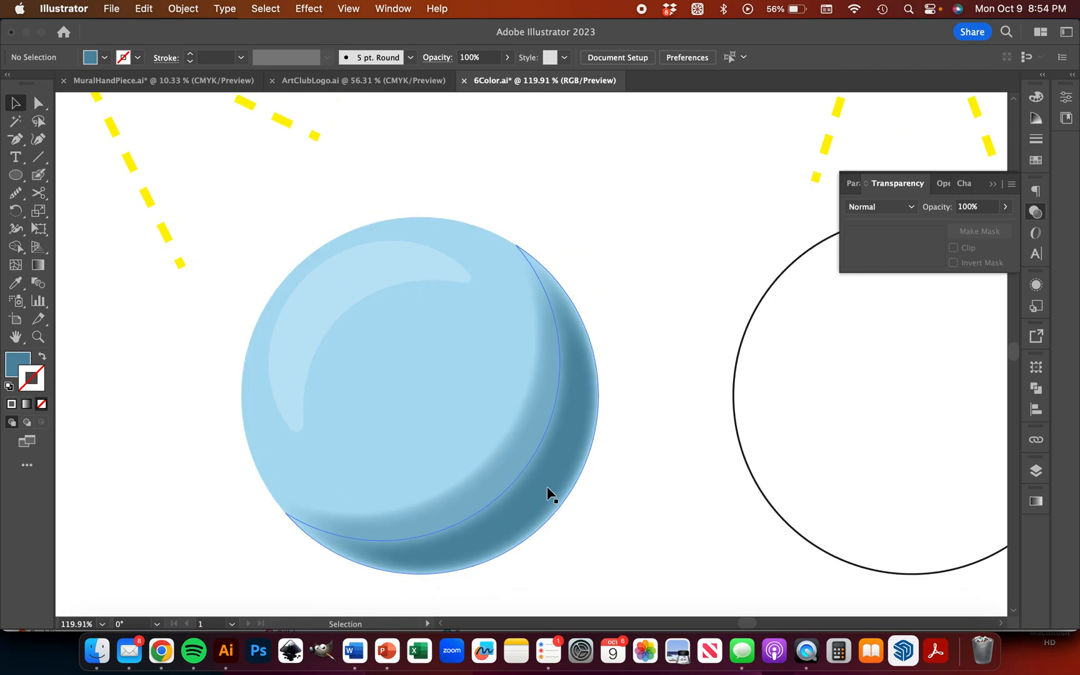
pyautogui.scroll(-3, 549, 495)
pyautogui.scroll(-1, 549, 489)
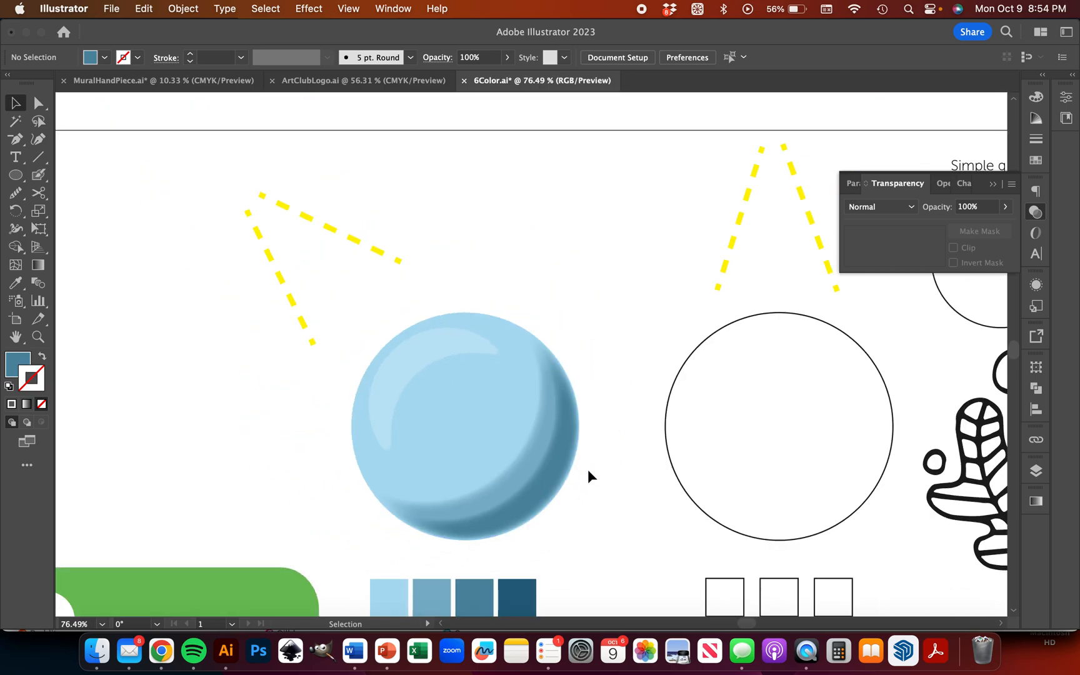
# Step: Draw a small ellipse on the sphere's upper-left highlight and tilt it to follow the highlight's curve
pyautogui.scroll(8, 427, 326)
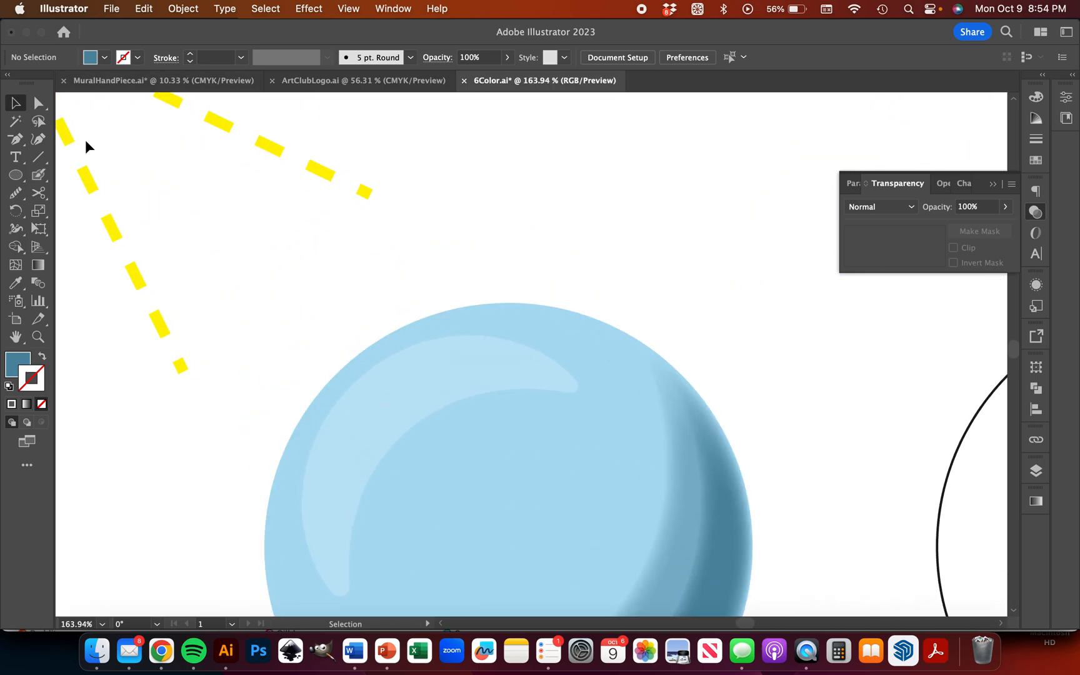
pyautogui.click(17, 176)
pyautogui.moveTo(376, 405); pyautogui.dragTo(441, 431)
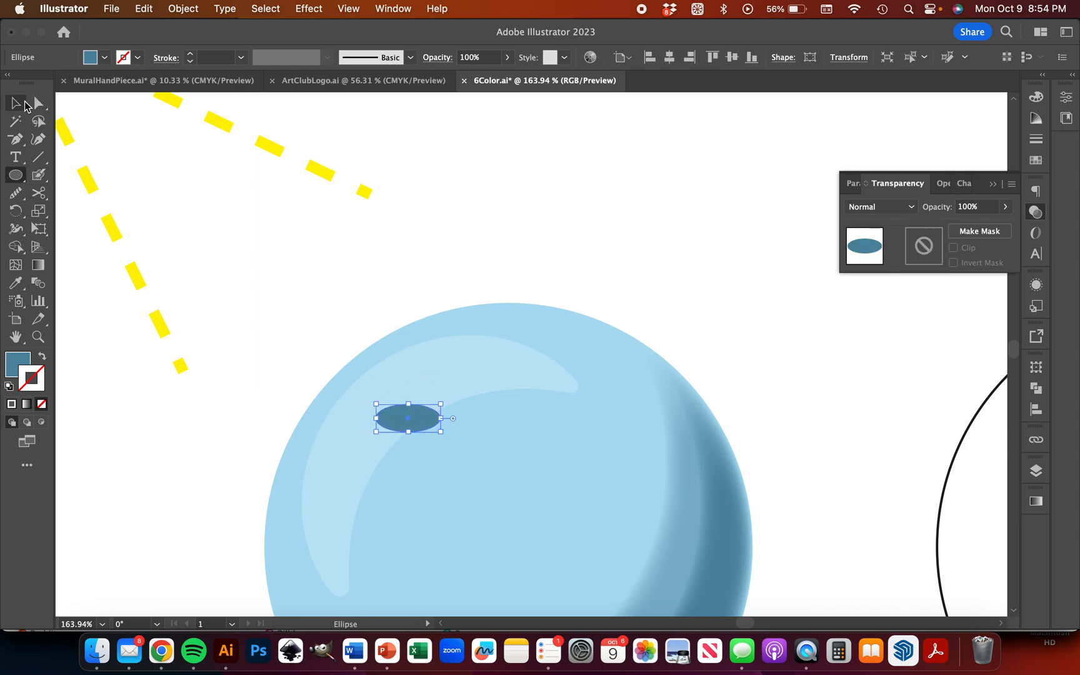
pyautogui.click(25, 102)
pyautogui.moveTo(425, 379); pyautogui.dragTo(427, 352)
pyautogui.moveTo(389, 385)
pyautogui.mouseDown()
pyautogui.moveTo(372, 375)
pyautogui.moveTo(400, 392)
pyautogui.mouseUp()
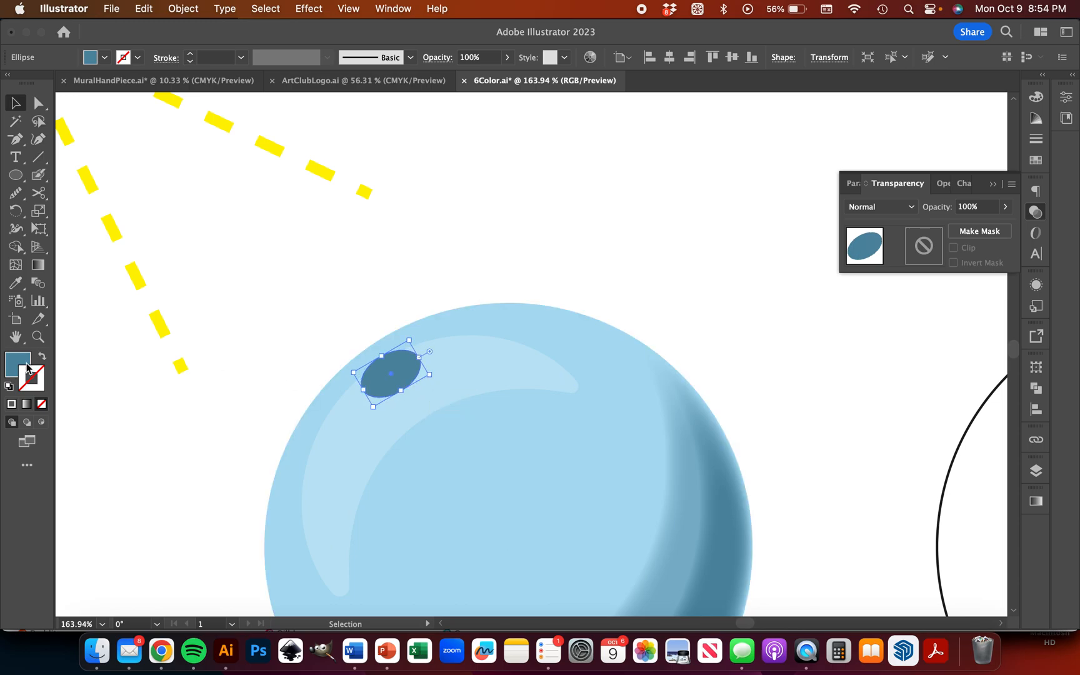
# Step: Fill the small ellipse with white (ffffff)
pyautogui.doubleClick(18, 361)
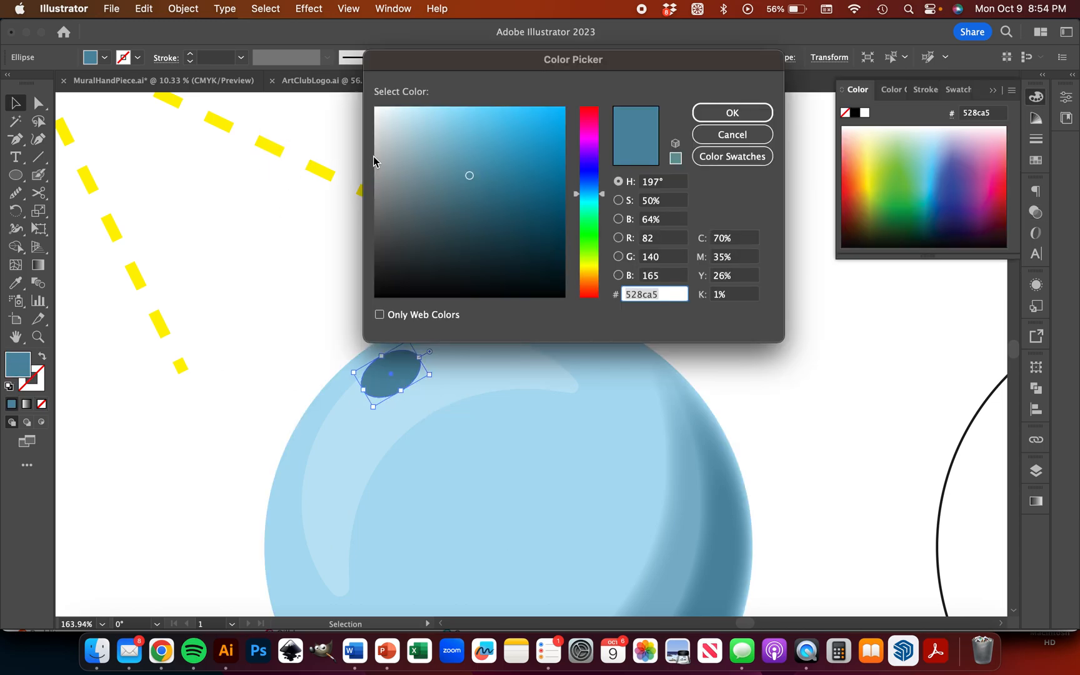
pyautogui.moveTo(375, 135); pyautogui.dragTo(376, 108)
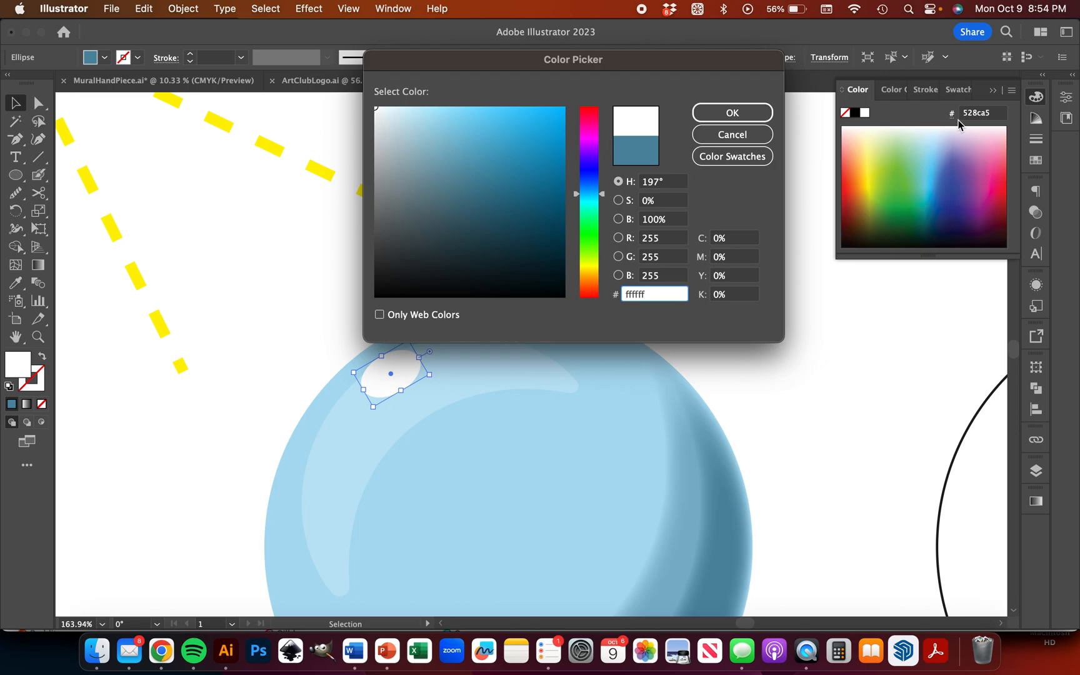
pyautogui.click(728, 113)
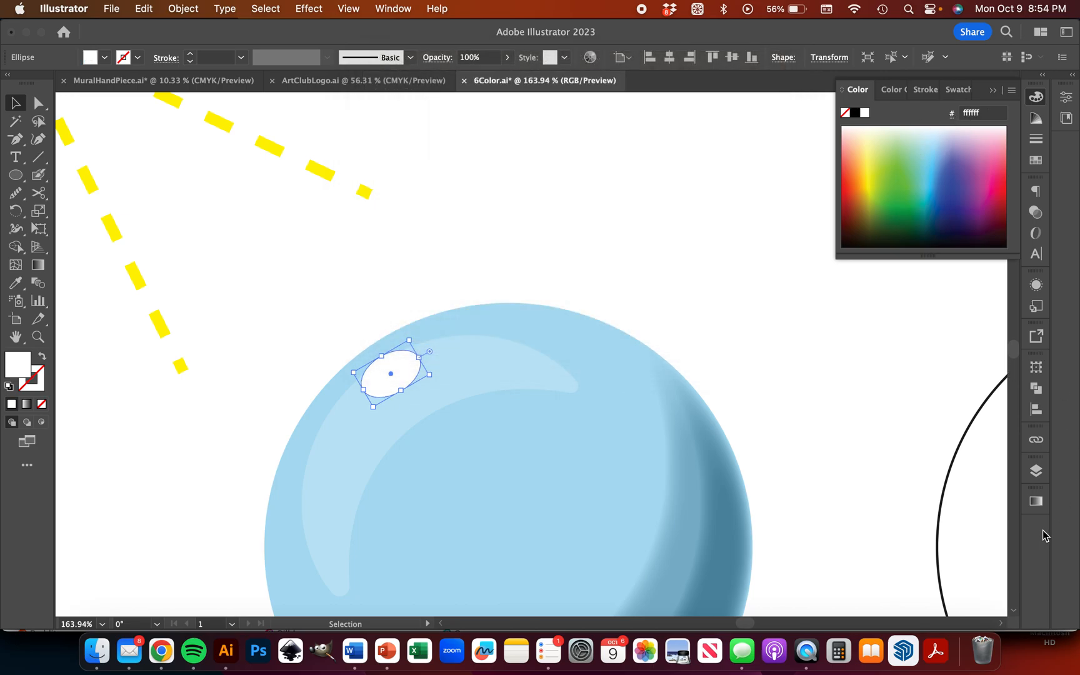
# Step: Set the white ellipse's blend mode to Soft Light
pyautogui.click(1038, 213)
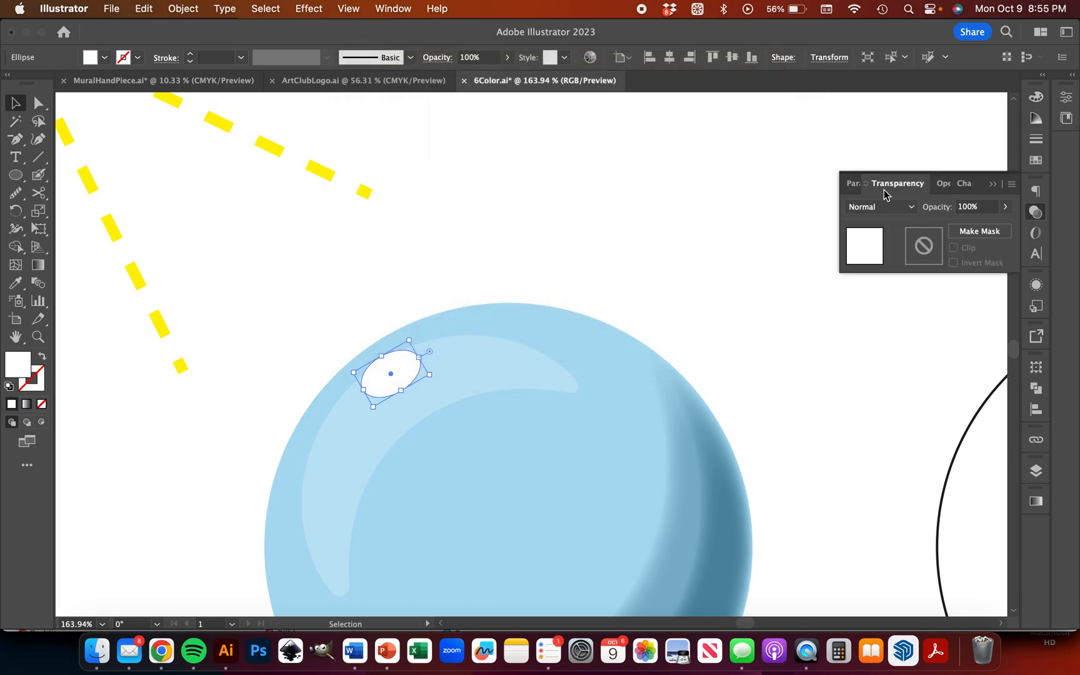
pyautogui.click(878, 208)
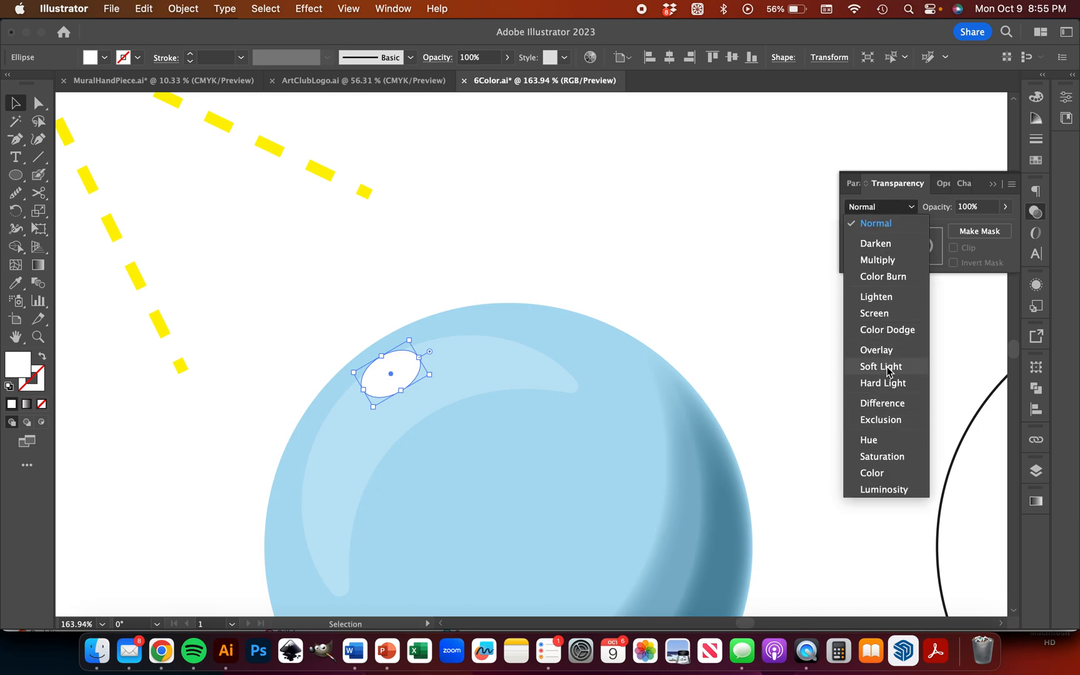
pyautogui.click(887, 368)
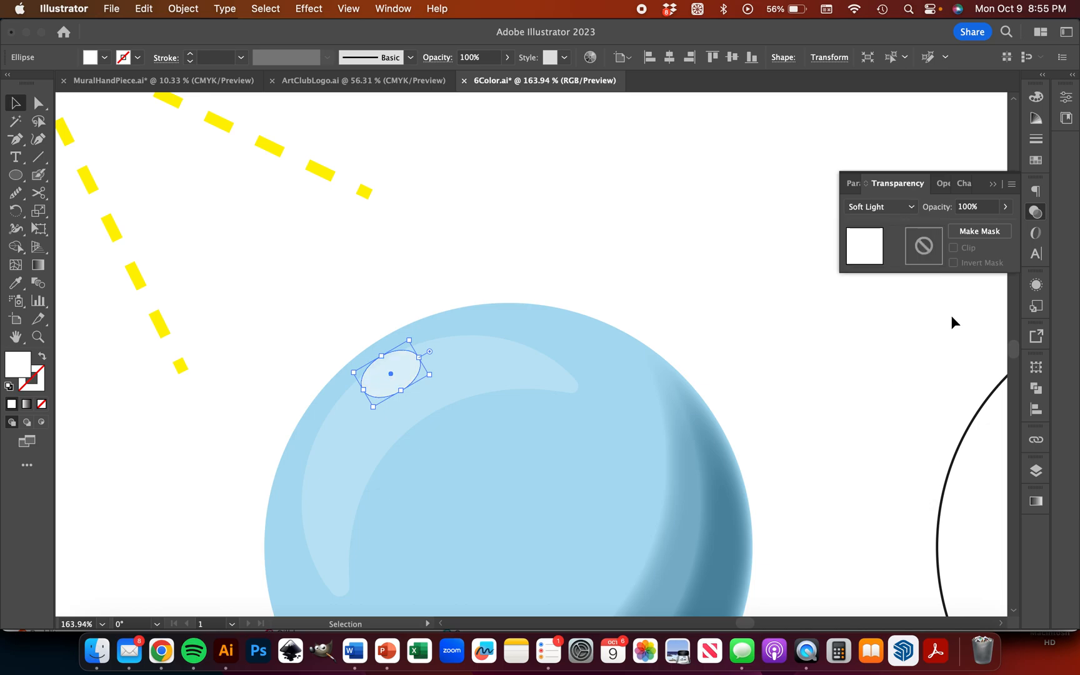
# Step: Feather the small white ellipse with a 4 px radius
pyautogui.click(309, 8)
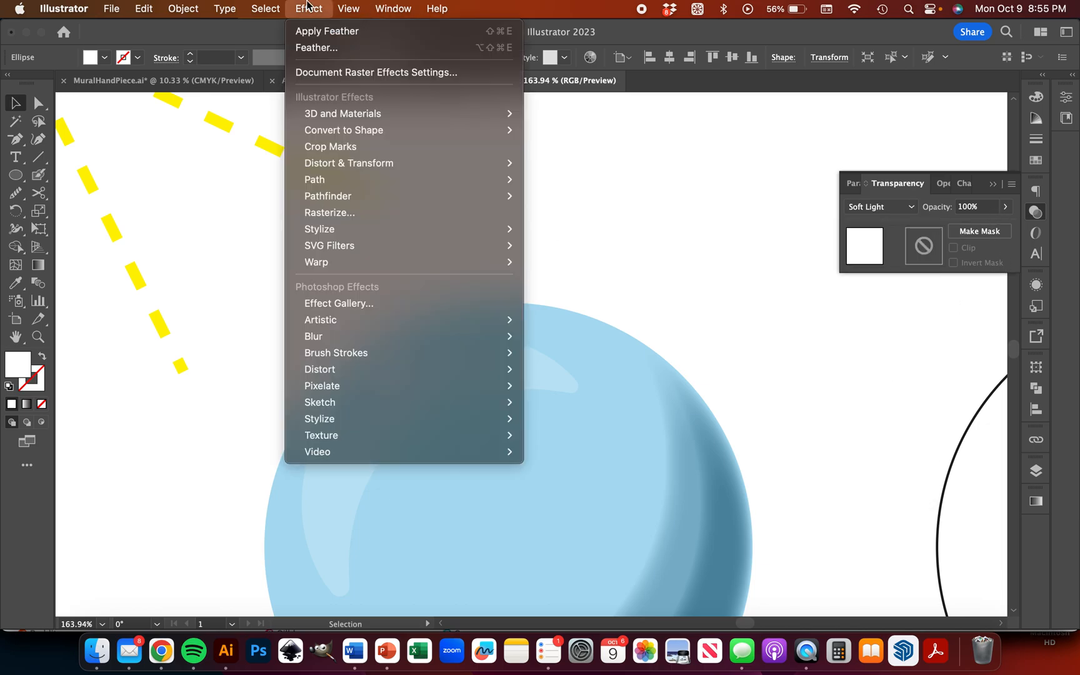
pyautogui.click(320, 49)
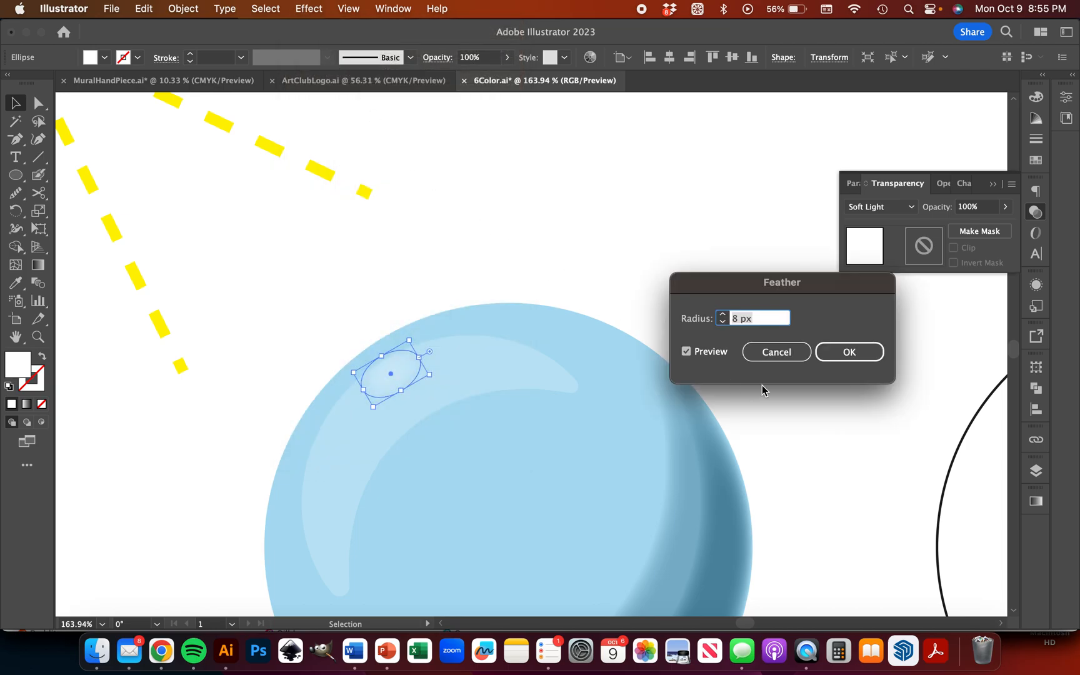
pyautogui.click(722, 323)
pyautogui.click(722, 322)
pyautogui.click(722, 323)
pyautogui.click(722, 323)
pyautogui.click(722, 322)
pyautogui.click(722, 322)
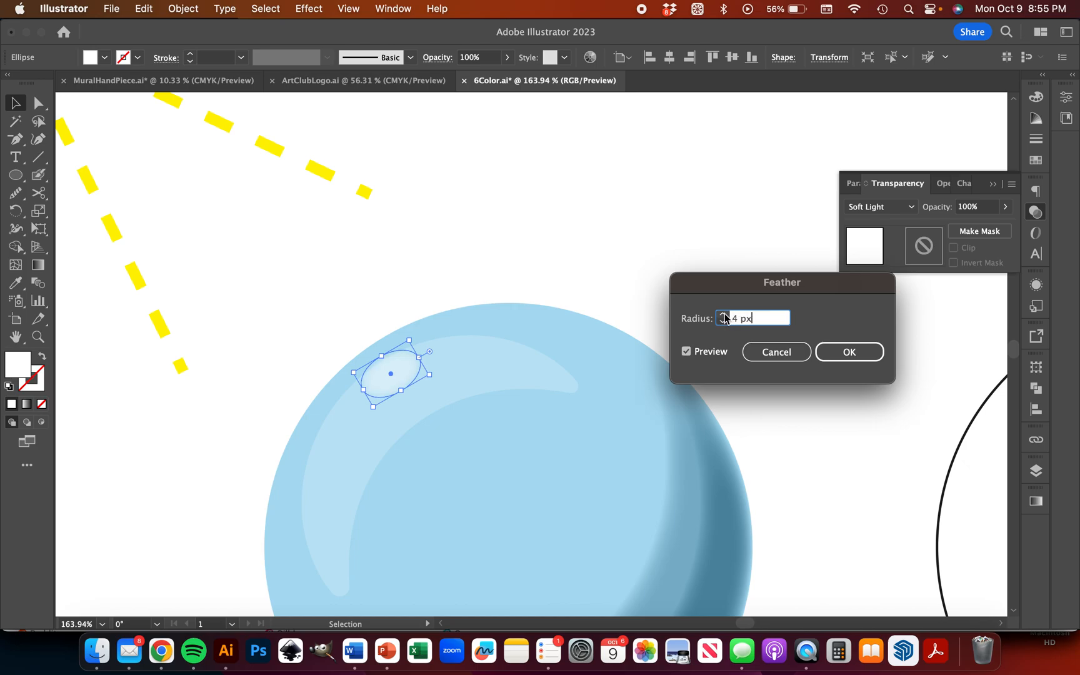
pyautogui.click(849, 352)
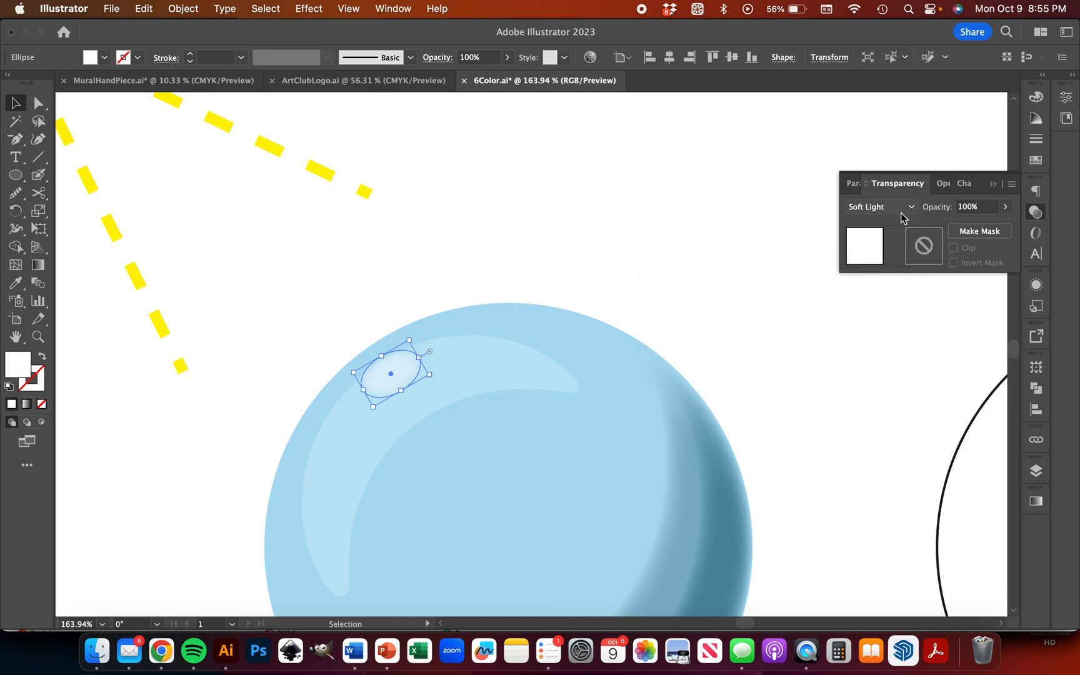
# Step: Try the Multiply blend mode on the ellipse, then set it to Normal with 47% opacity
pyautogui.click(878, 209)
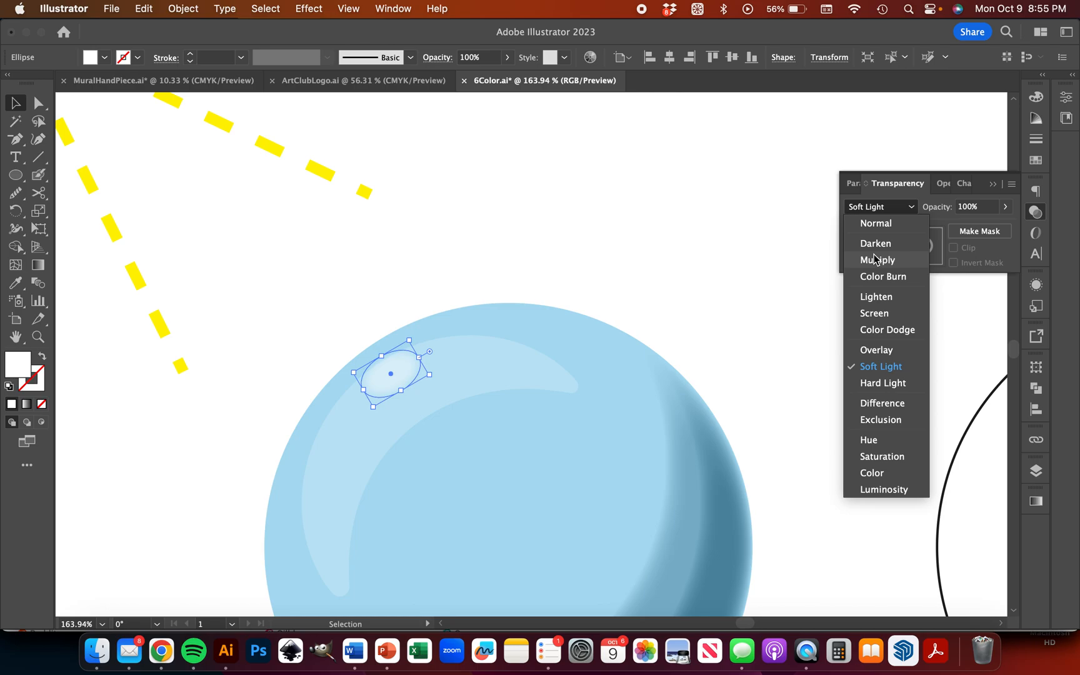
pyautogui.click(875, 254)
pyautogui.click(881, 208)
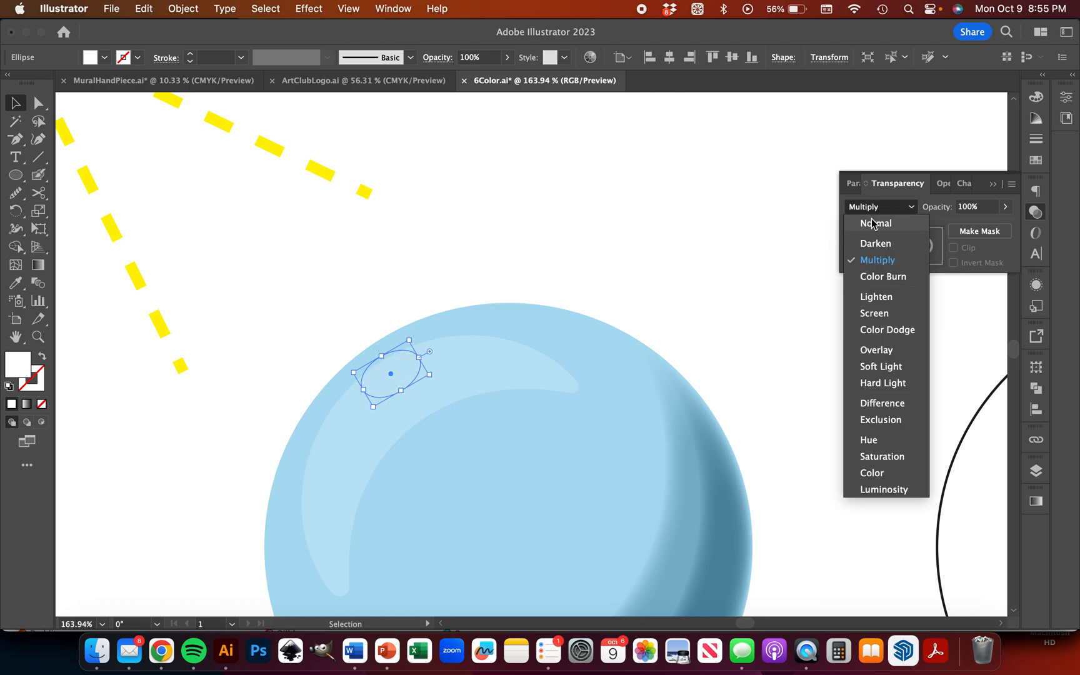
pyautogui.click(872, 220)
pyautogui.click(1005, 207)
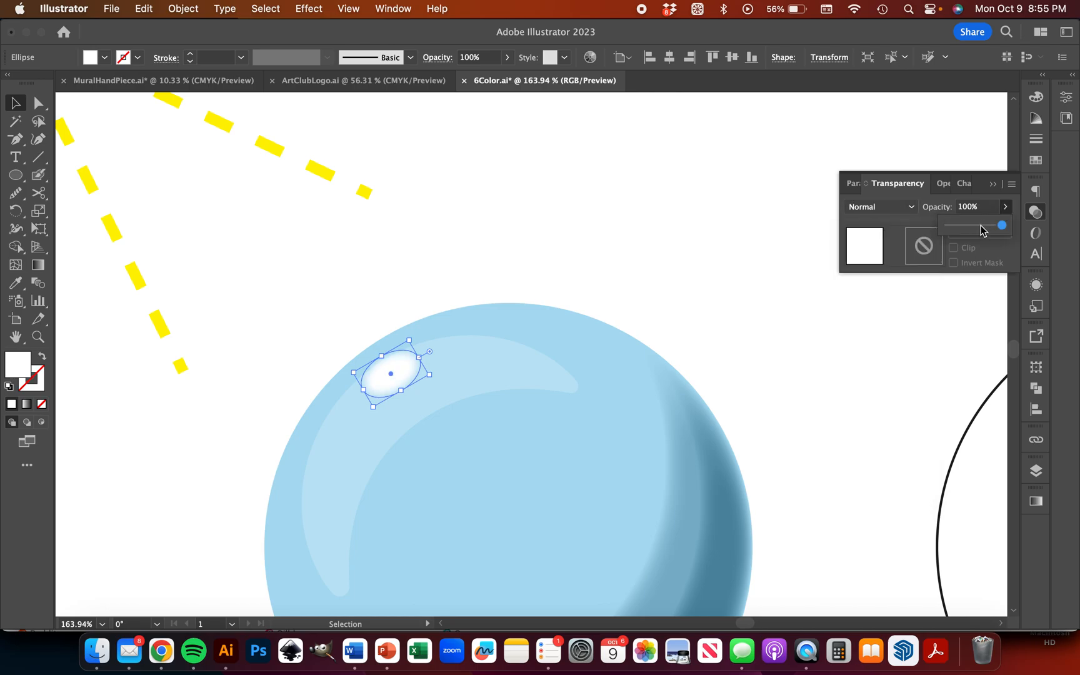
pyautogui.click(981, 226)
pyautogui.click(974, 227)
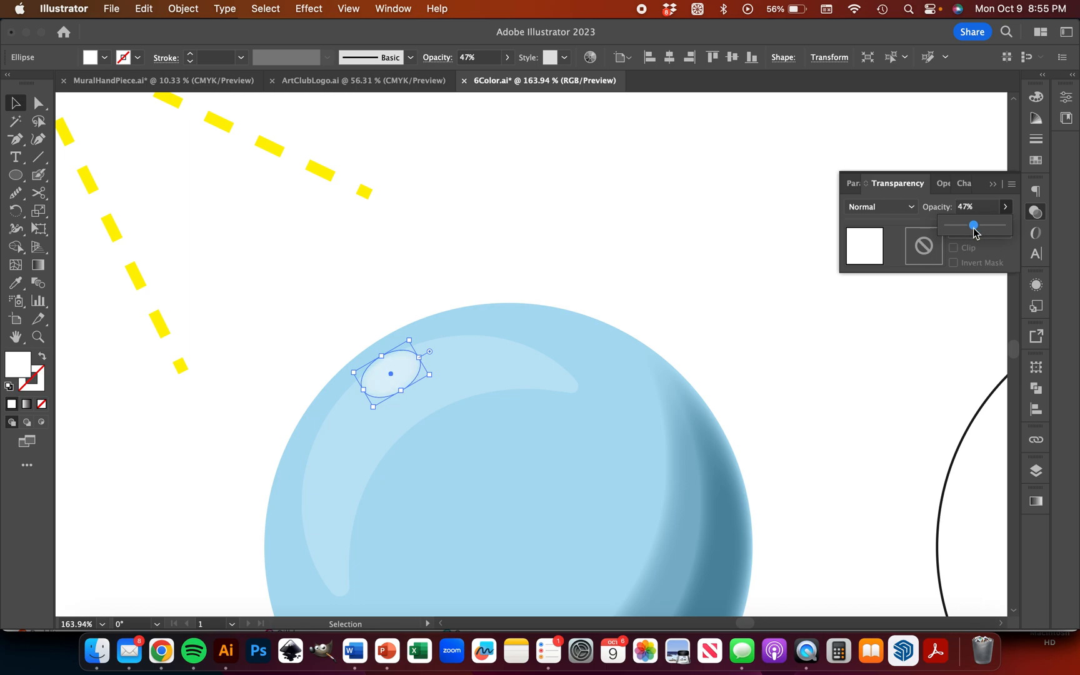
pyautogui.click(711, 217)
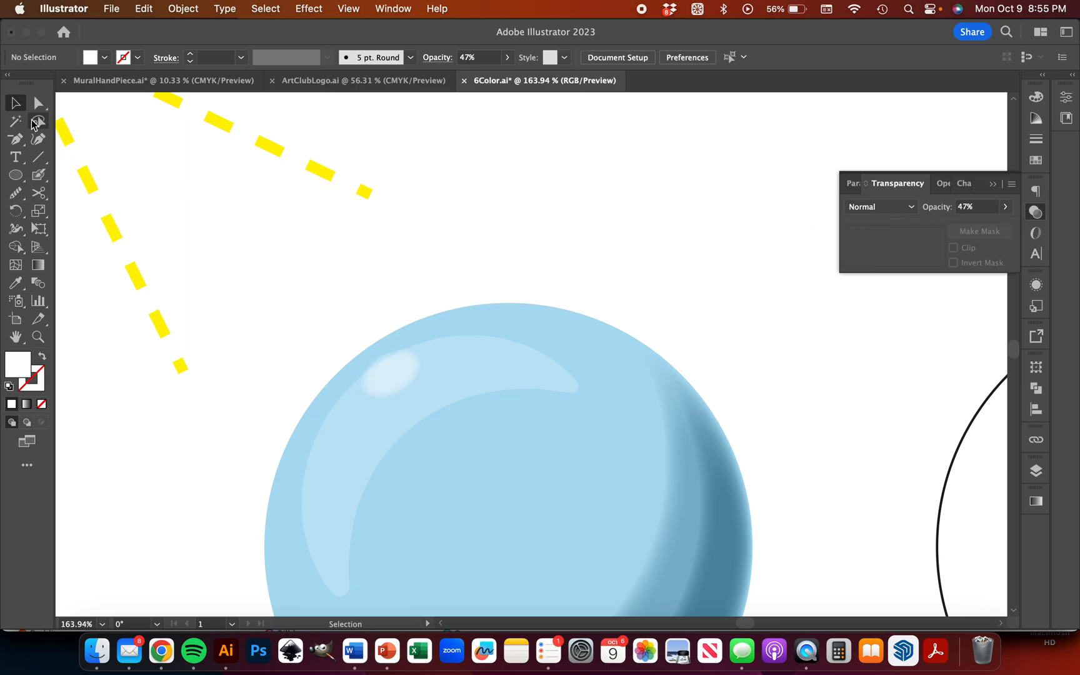
# Step: Stretch the small white ellipse along its tilt to about 34 by 18 px
pyautogui.click(401, 380)
pyautogui.moveTo(367, 393); pyautogui.dragTo(356, 398)
pyautogui.moveTo(421, 360); pyautogui.dragTo(421, 360)
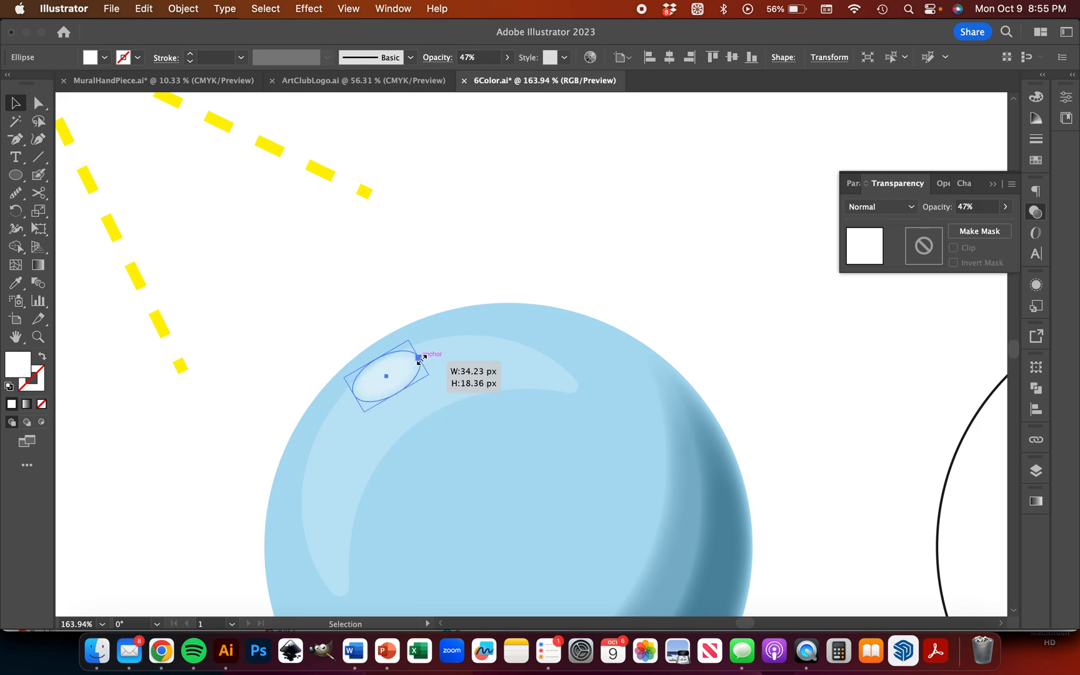
# Step: Reshape the small ellipse with the Warp tool to lengthen it along the highlight, and undo the last warp stroke
pyautogui.click(13, 248)
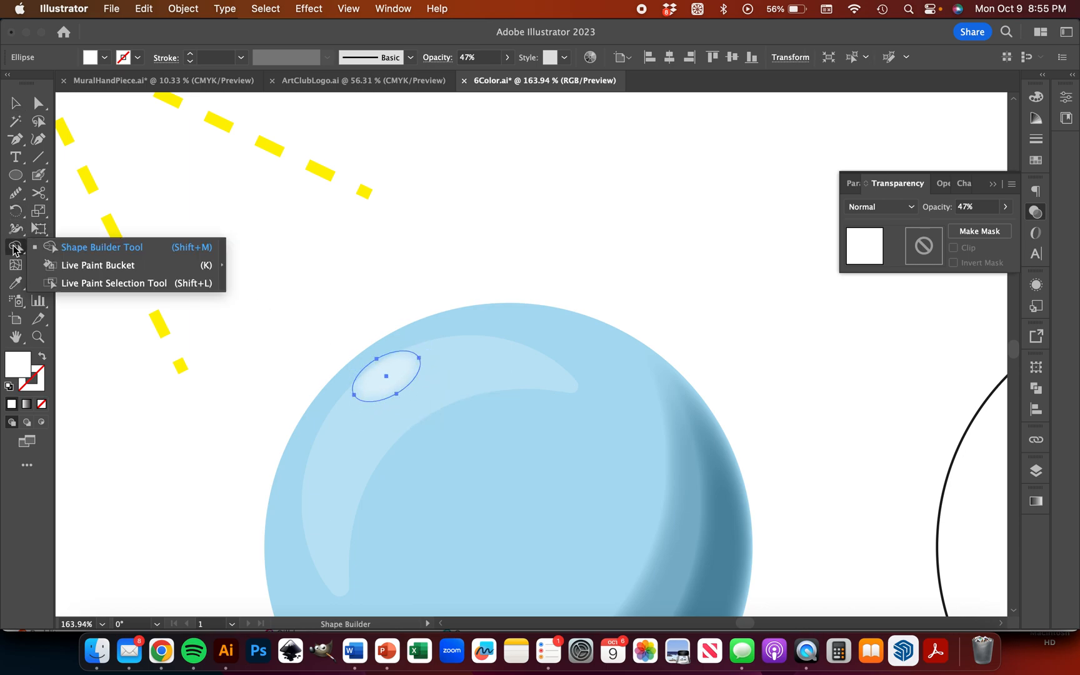
pyautogui.click(14, 229)
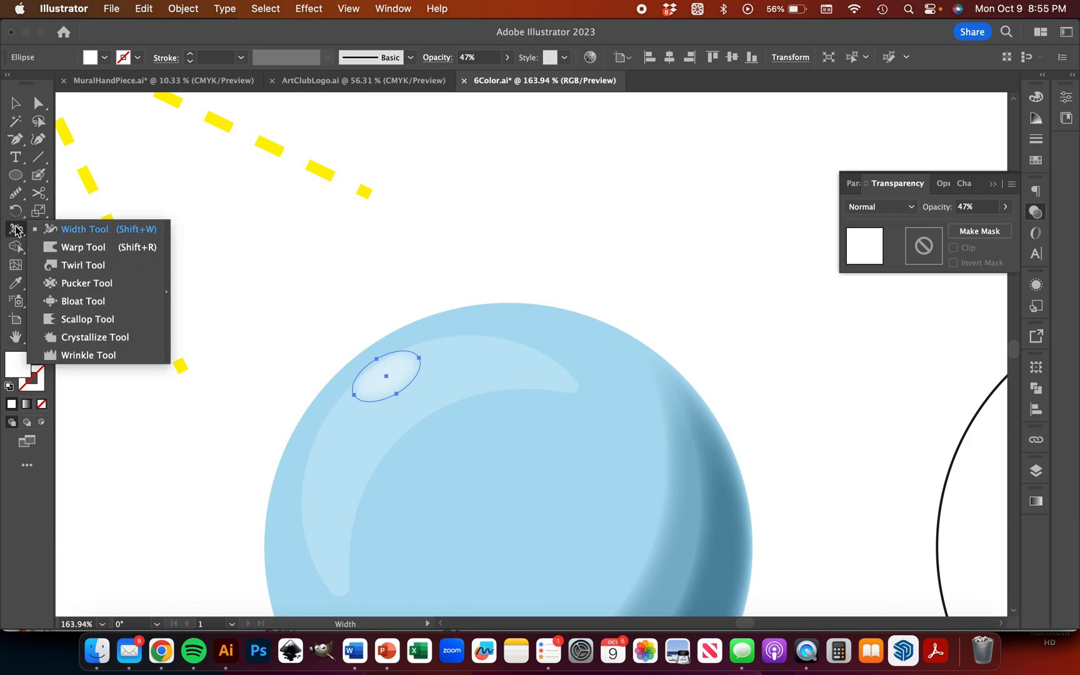
pyautogui.click(62, 246)
pyautogui.moveTo(412, 371)
pyautogui.mouseDown()
pyautogui.moveTo(428, 395)
pyautogui.moveTo(447, 373)
pyautogui.moveTo(425, 354)
pyautogui.mouseUp()
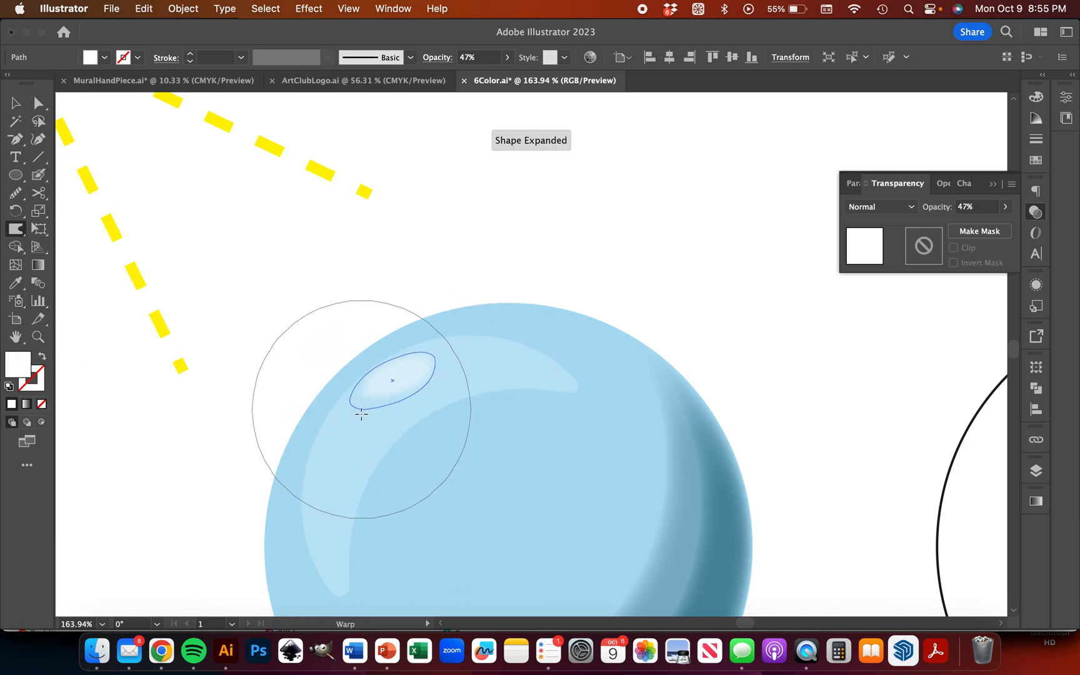
pyautogui.press('v')
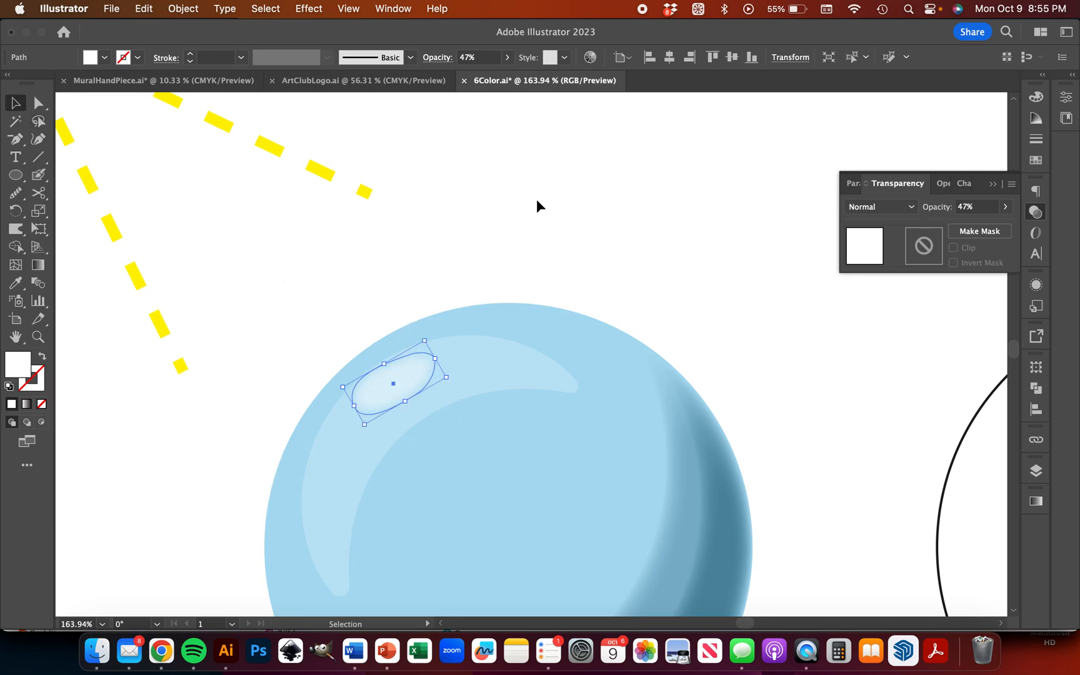
pyautogui.click(616, 201)
pyautogui.scroll(-3, 616, 201)
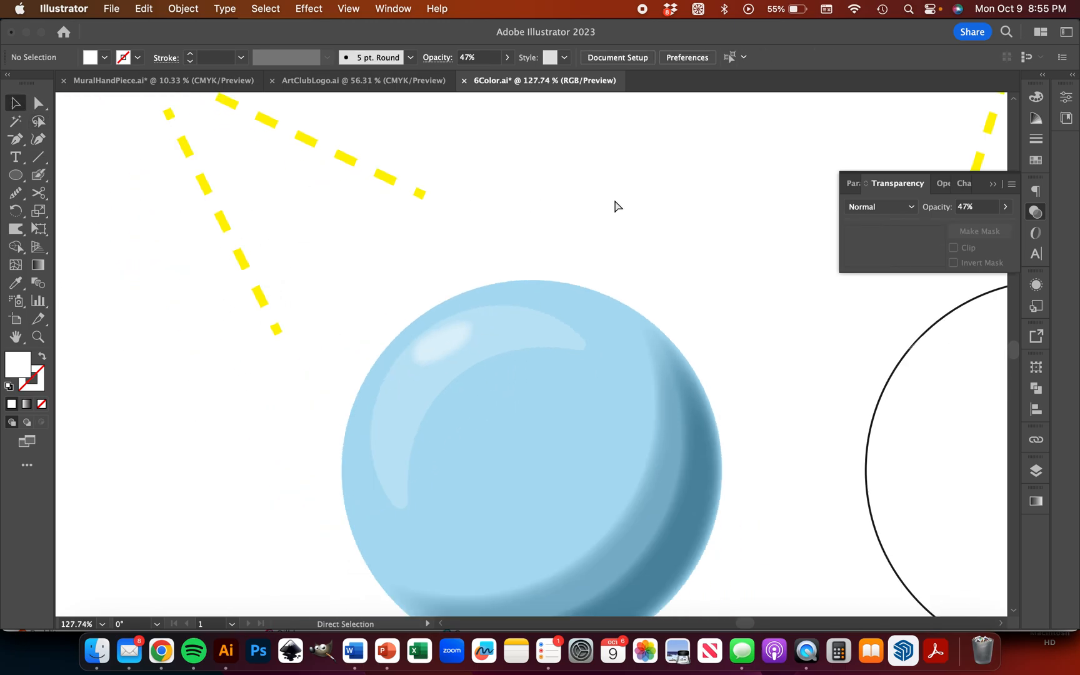
pyautogui.press('super+z')
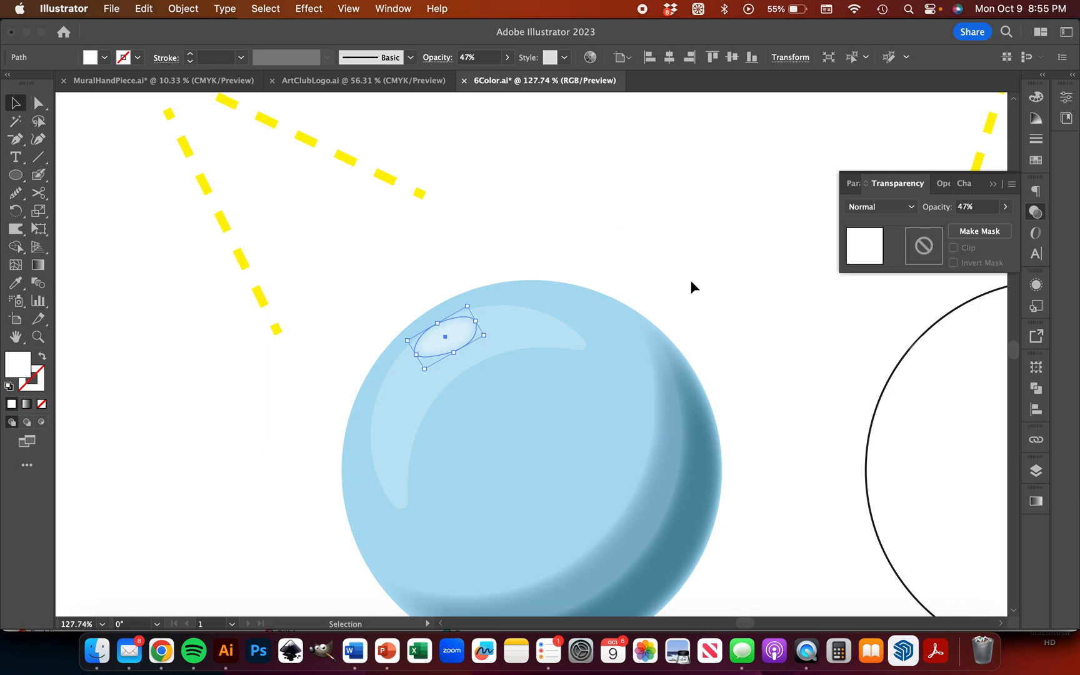
# Step: Feather the white curved stroke inside the crescent highlight with a 2 px radius
pyautogui.scroll(-3, 692, 281)
pyautogui.hscroll(5, 694, 415)
pyautogui.scroll(-1, 694, 415)
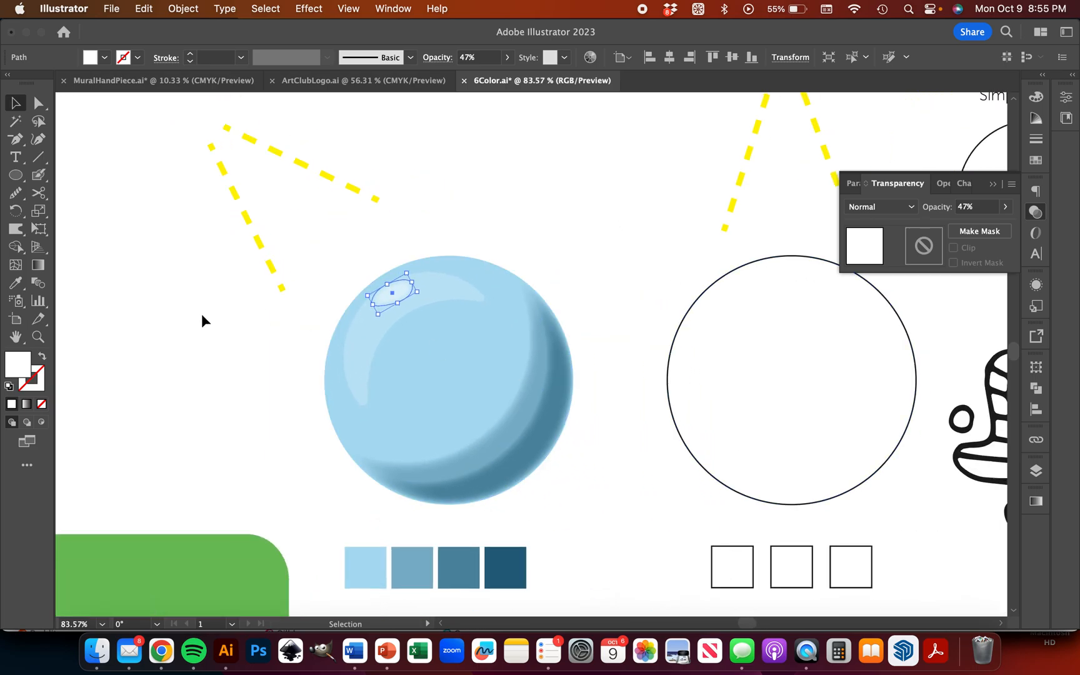
pyautogui.click(356, 358)
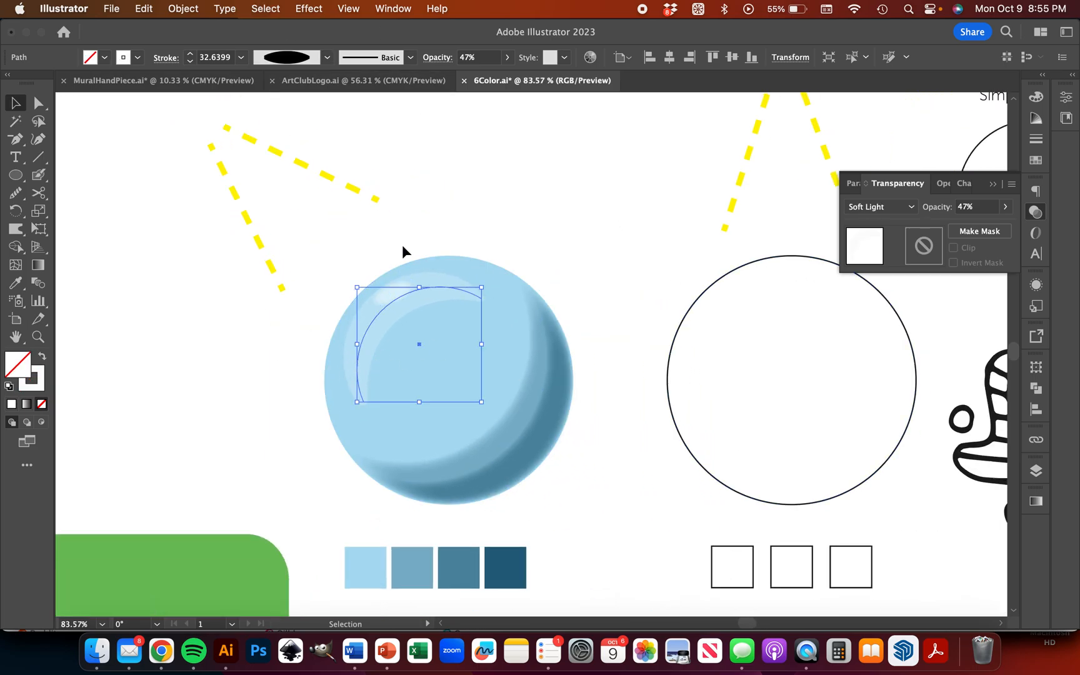
pyautogui.click(322, 7)
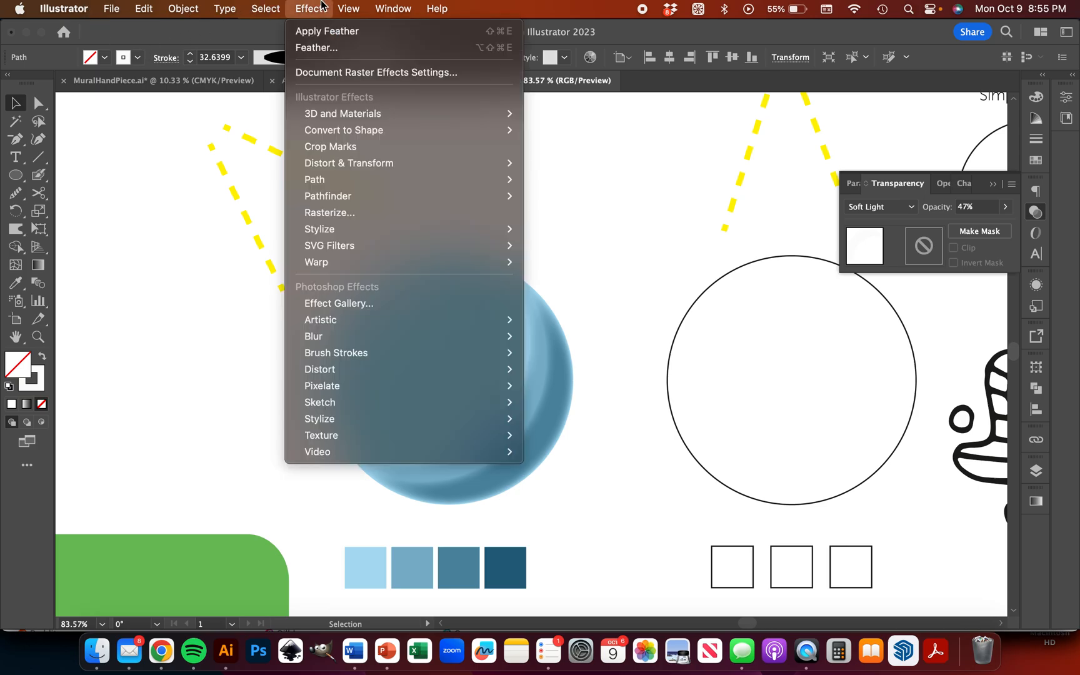
pyautogui.click(319, 48)
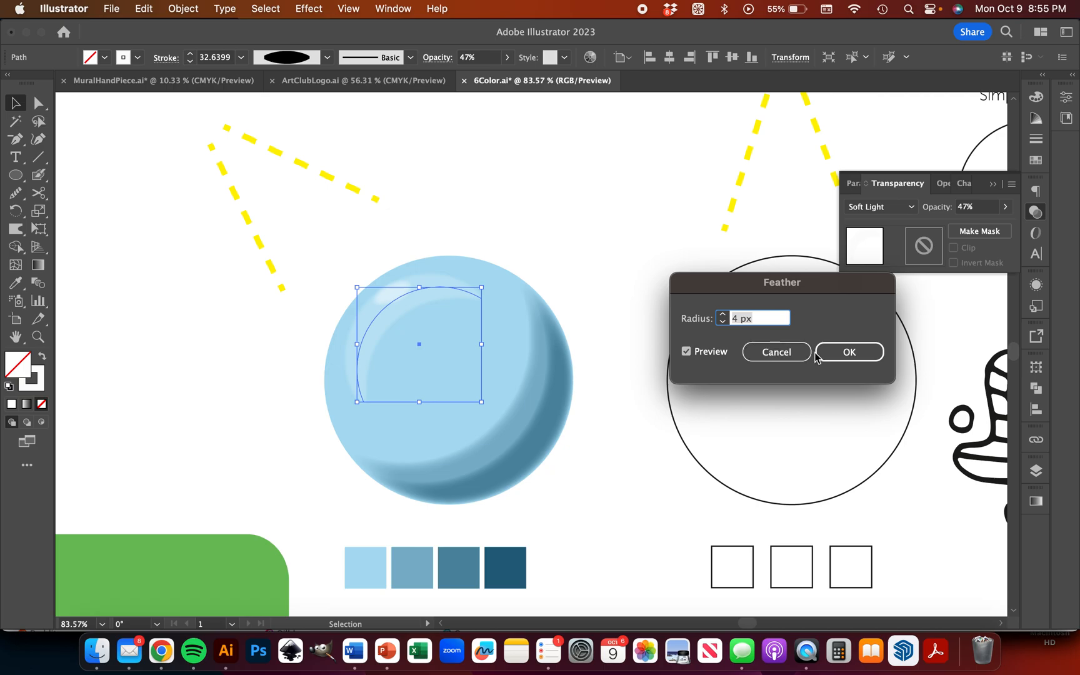
pyautogui.click(723, 322)
pyautogui.click(723, 324)
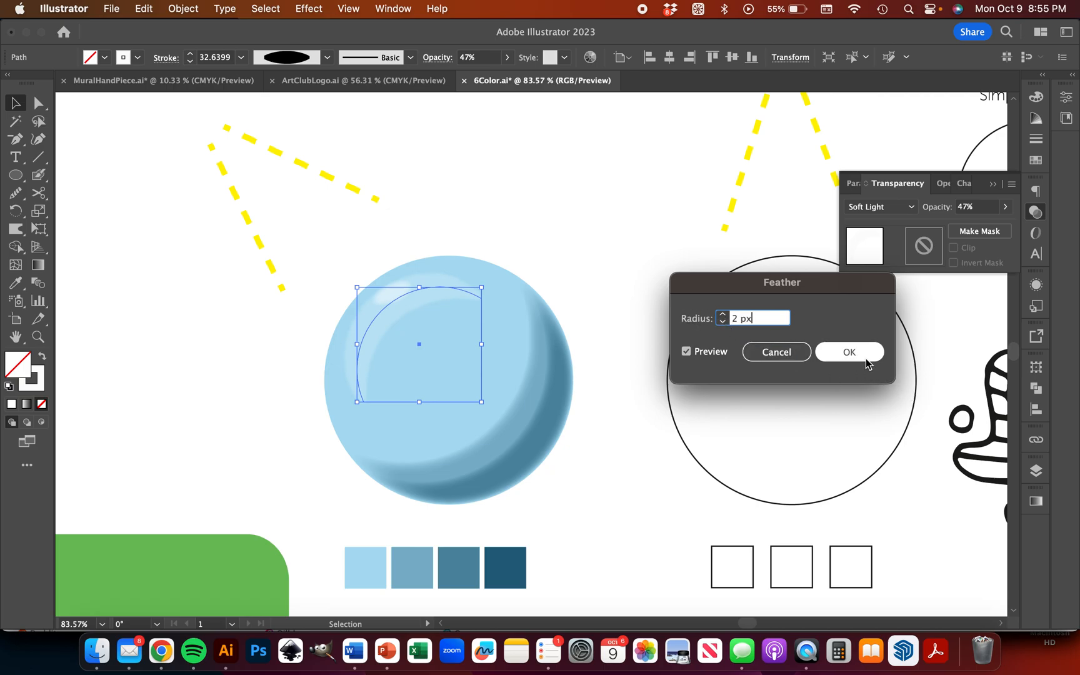
pyautogui.click(862, 355)
pyautogui.click(582, 237)
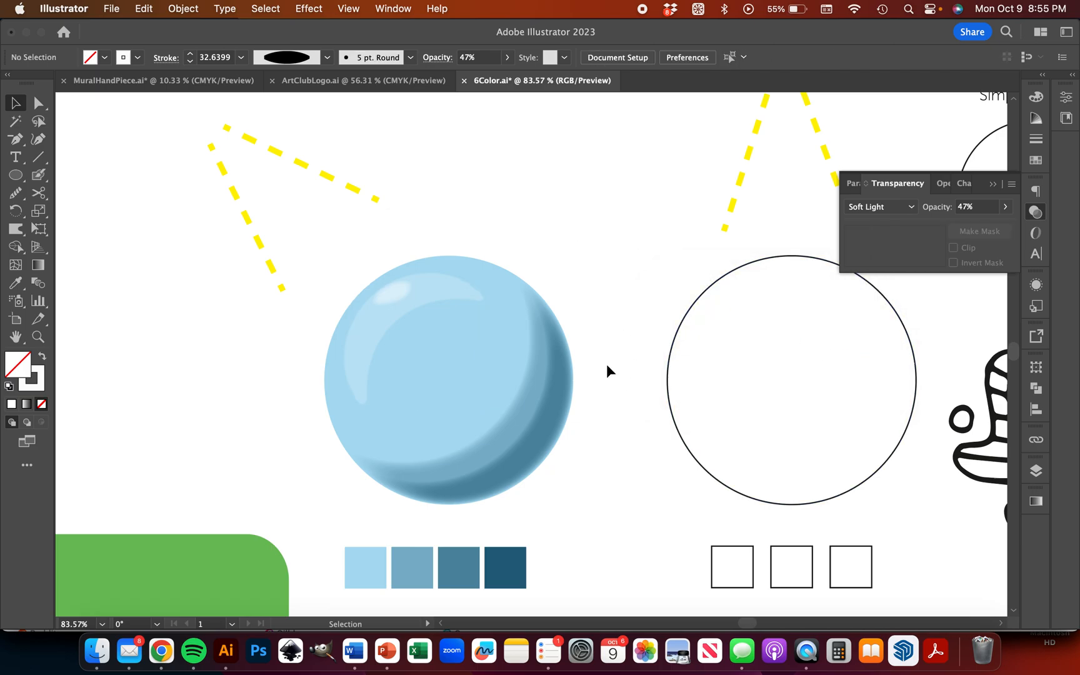
# Step: Apply a second Feather effect with a 9 px radius to the white curved highlight stroke
pyautogui.click(403, 260)
pyautogui.click(460, 287)
pyautogui.click(305, 9)
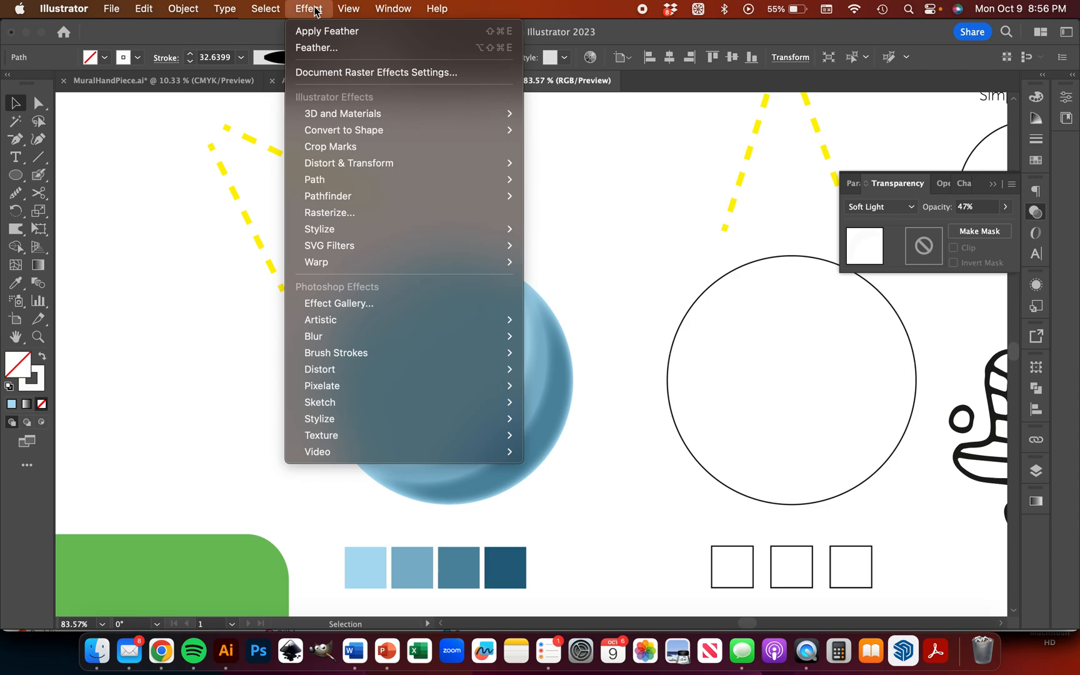
pyautogui.click(321, 52)
pyautogui.click(599, 363)
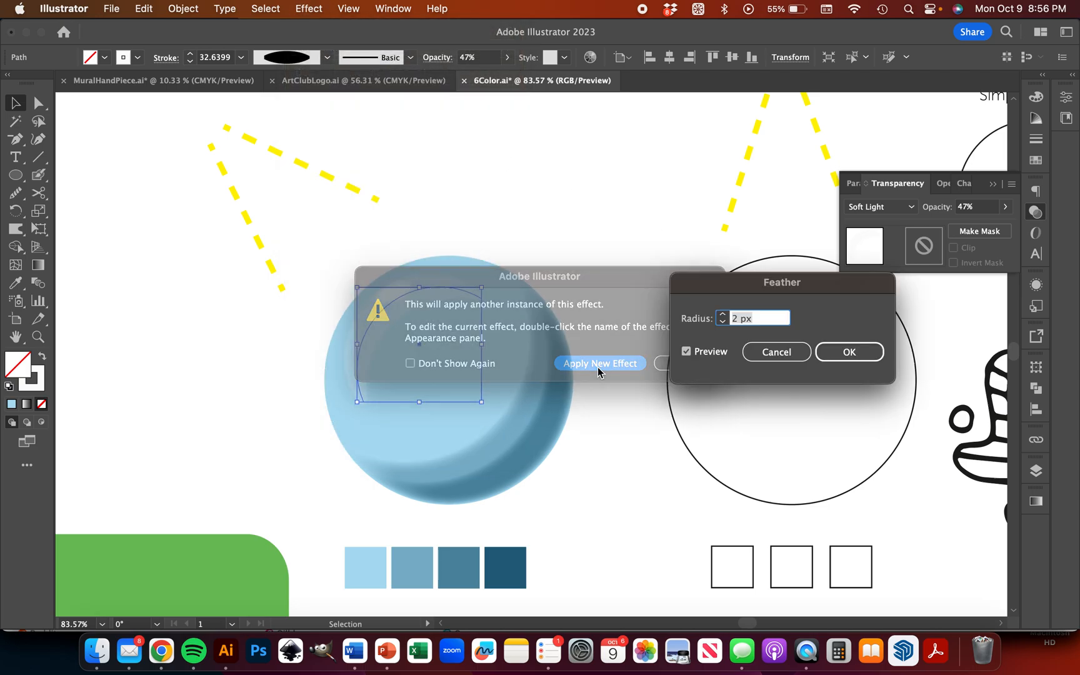
pyautogui.write('0.2 px')
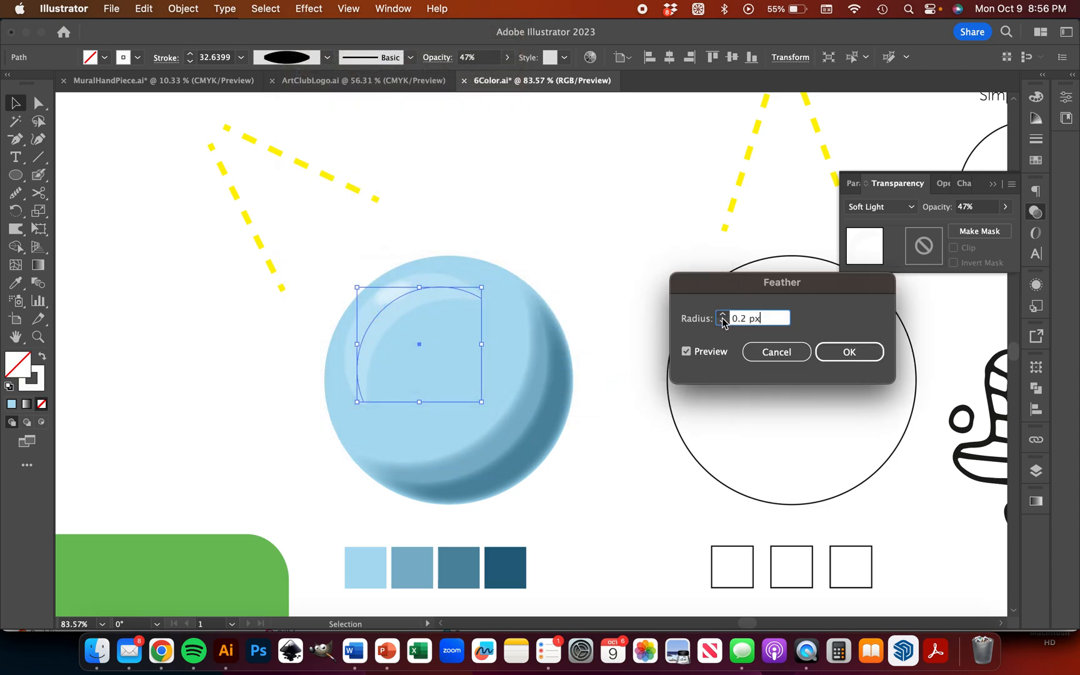
pyautogui.click(723, 314)
pyautogui.click(723, 314)
pyautogui.click(723, 314)
pyautogui.click(722, 315)
pyautogui.click(723, 314)
pyautogui.click(723, 314)
pyautogui.click(723, 315)
pyautogui.click(870, 352)
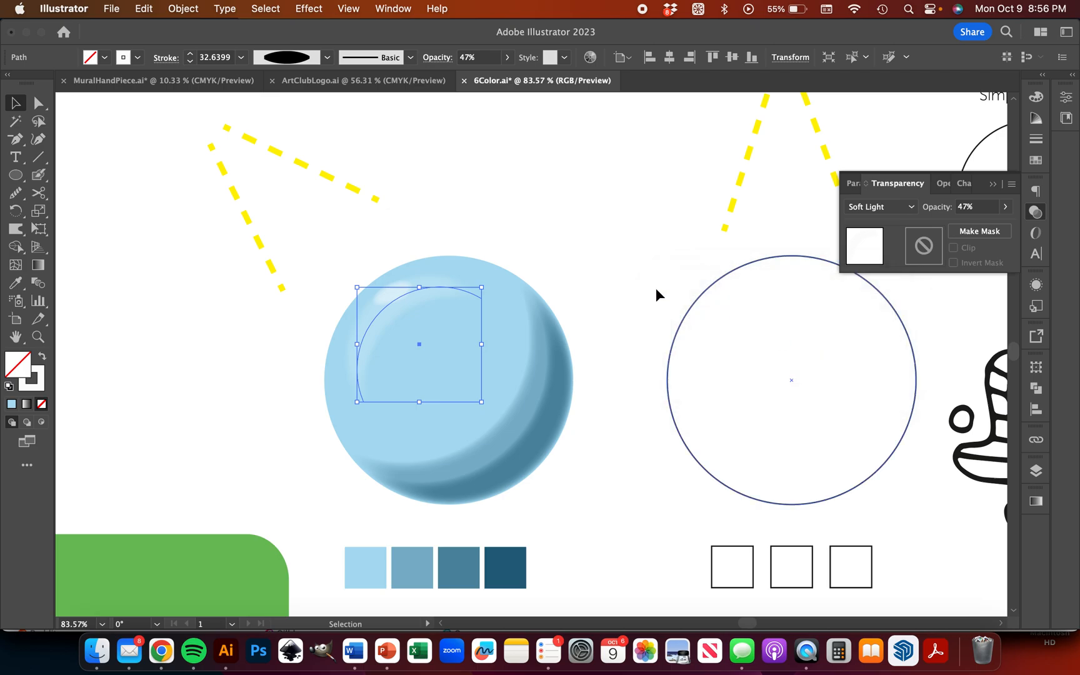
pyautogui.scroll(-1, 557, 260)
pyautogui.click(560, 258)
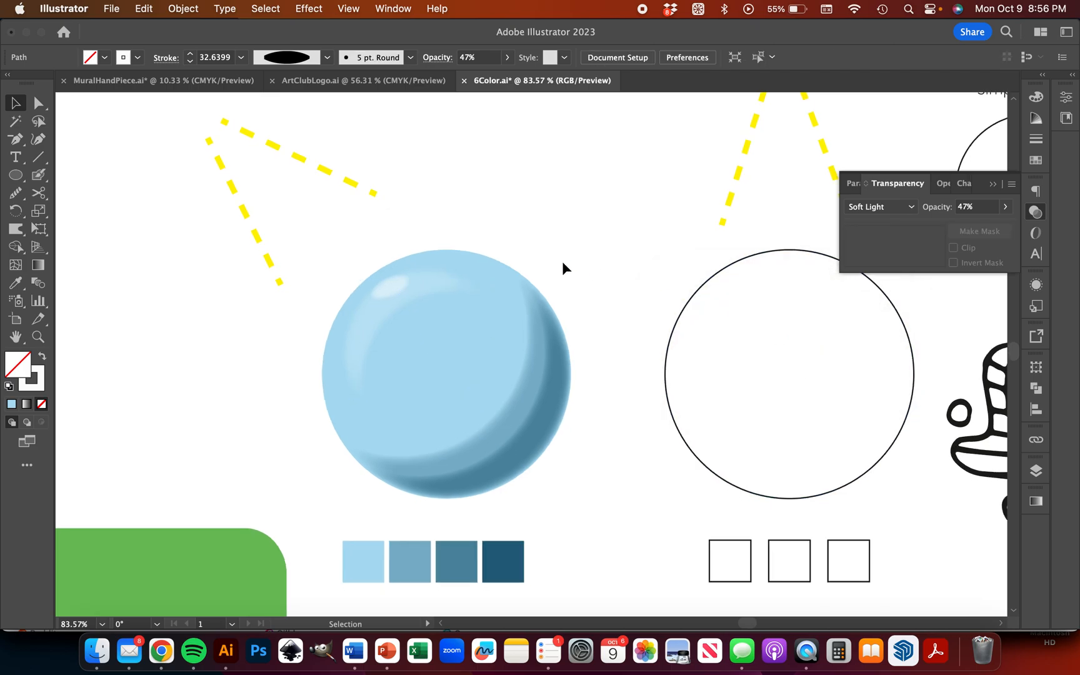
# Step: Draw a flat light-blue ellipse under the sphere as a cast shadow, and thicken it so it overlaps the sphere's bottom edge
pyautogui.click(404, 386)
pyautogui.scroll(-3, 563, 275)
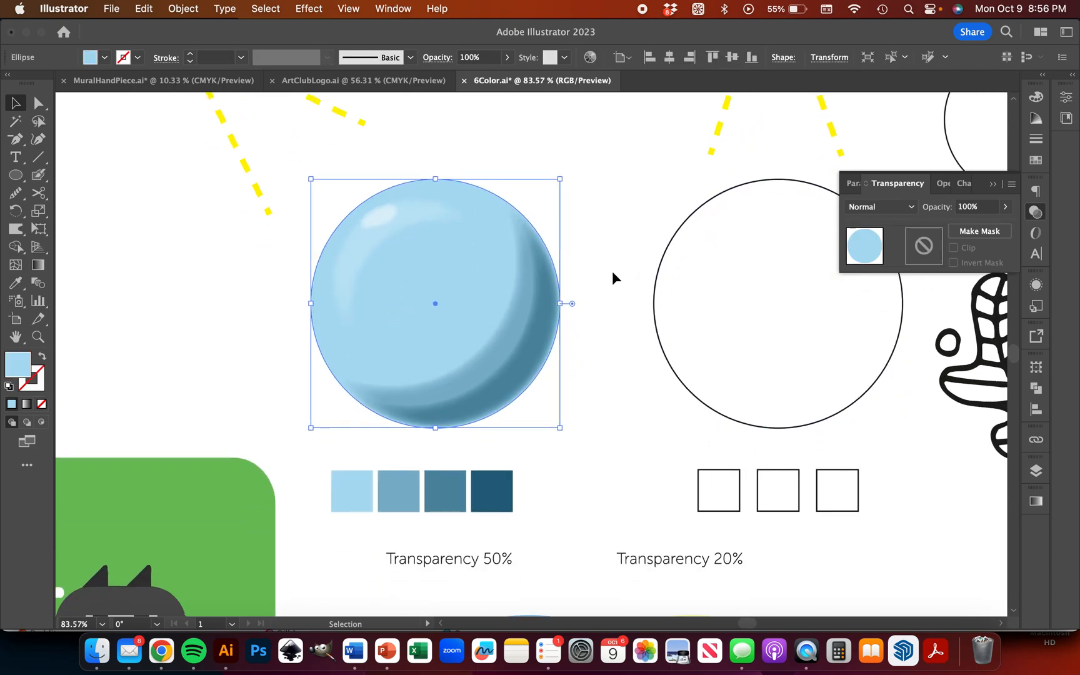
pyautogui.click(612, 274)
pyautogui.scroll(-1, 612, 273)
pyautogui.click(15, 175)
pyautogui.moveTo(402, 411); pyautogui.dragTo(588, 397)
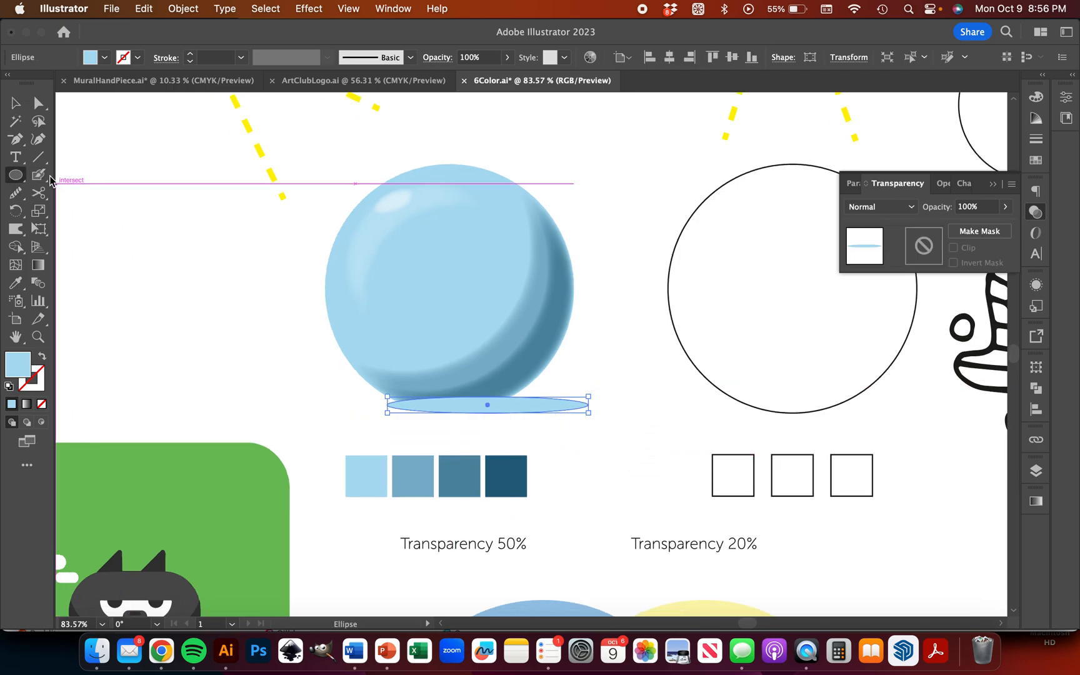
pyautogui.click(16, 103)
pyautogui.moveTo(487, 417); pyautogui.dragTo(489, 427)
pyautogui.moveTo(593, 411); pyautogui.dragTo(590, 401)
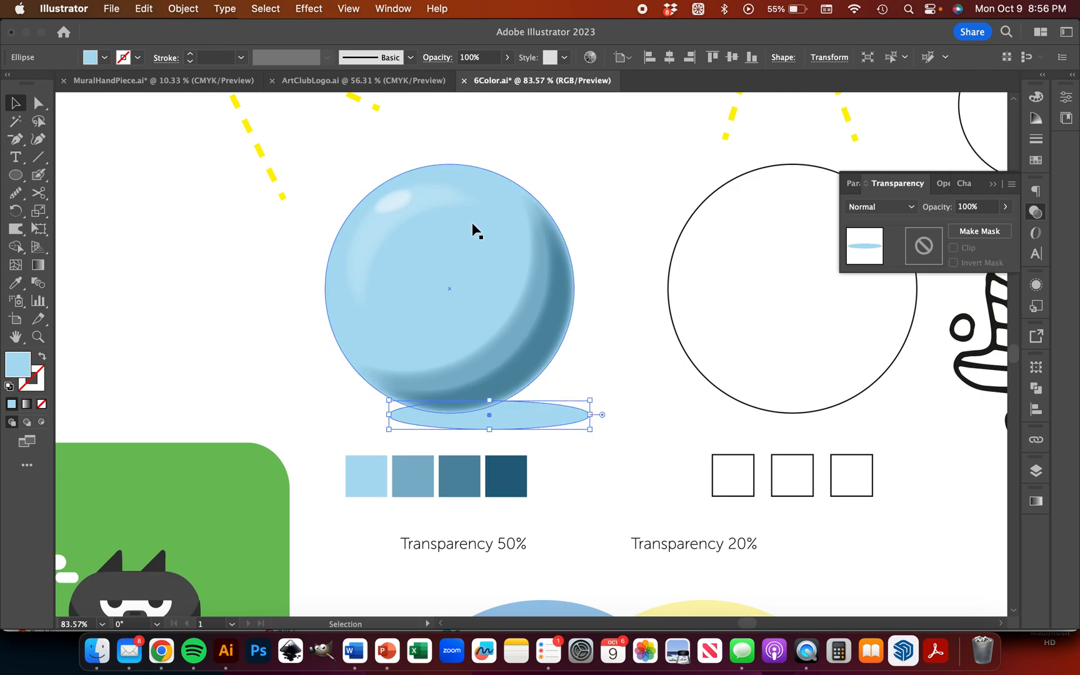
# Step: Send the flat ellipse to the back behind the sphere and fill it with the darkest blue swatch's colour
pyautogui.click(184, 9)
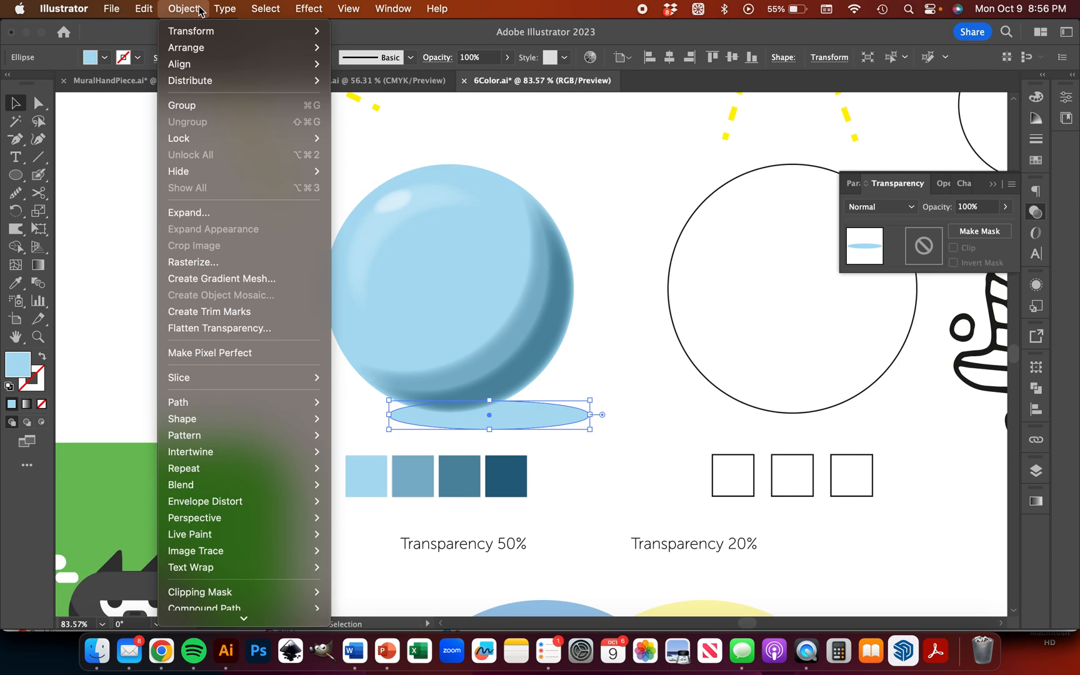
pyautogui.moveTo(269, 49)
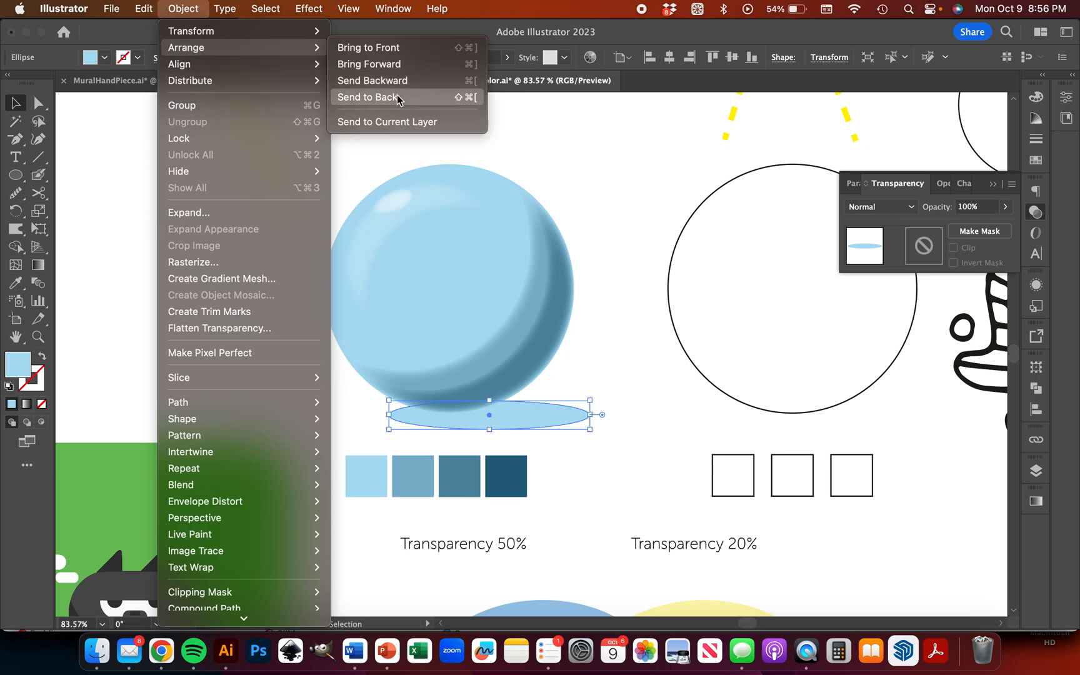
pyautogui.click(594, 193)
pyautogui.press('i')
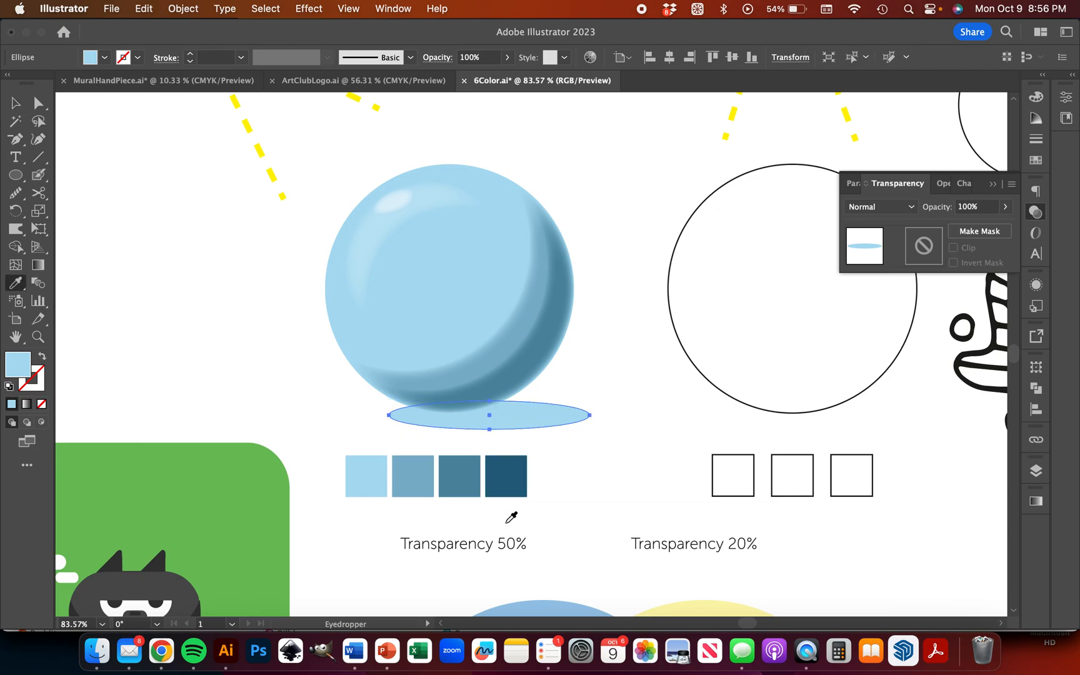
pyautogui.click(510, 487)
pyautogui.click(15, 103)
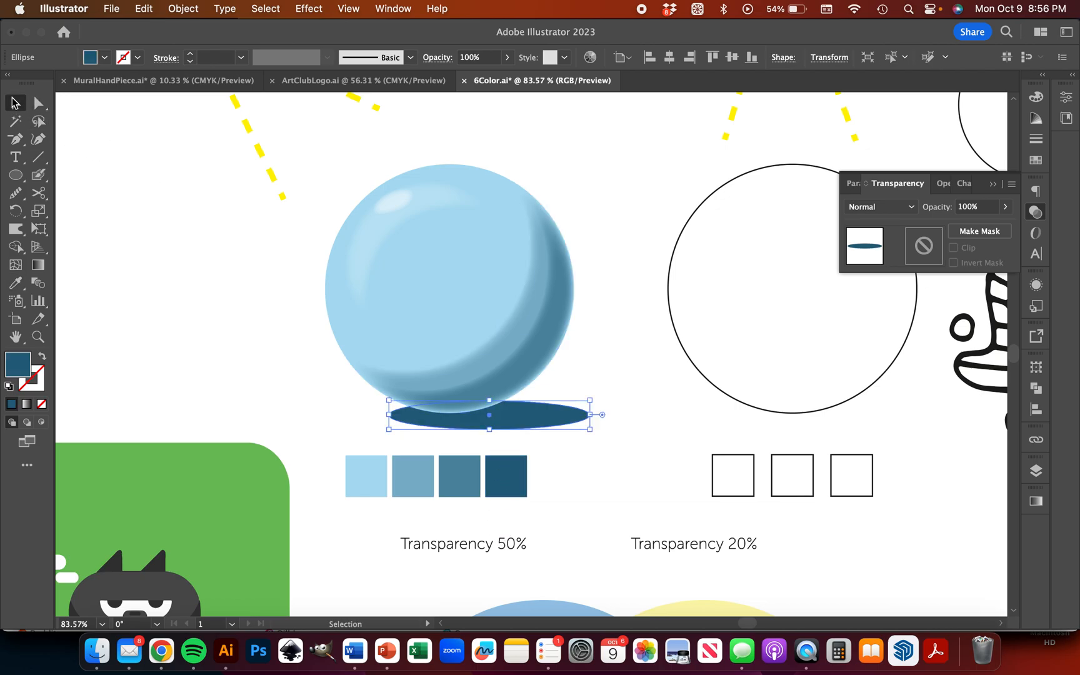
# Step: Set the shadow ellipse to the Multiply blend mode with 46% opacity
pyautogui.click(888, 208)
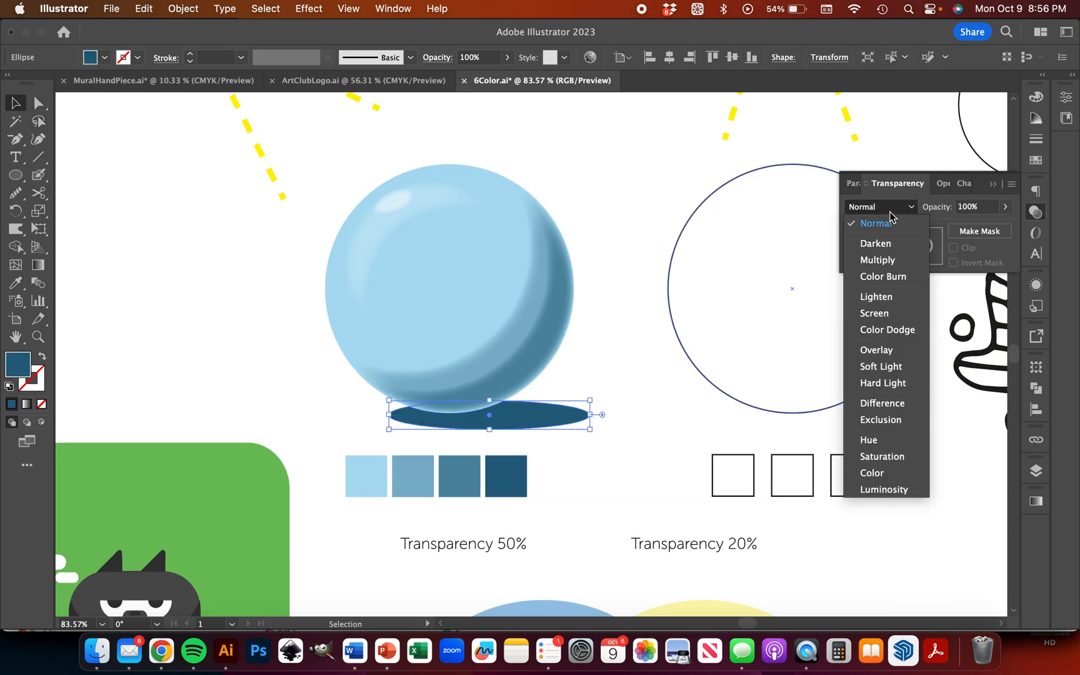
pyautogui.click(882, 267)
pyautogui.click(1003, 210)
pyautogui.moveTo(992, 227); pyautogui.dragTo(975, 230)
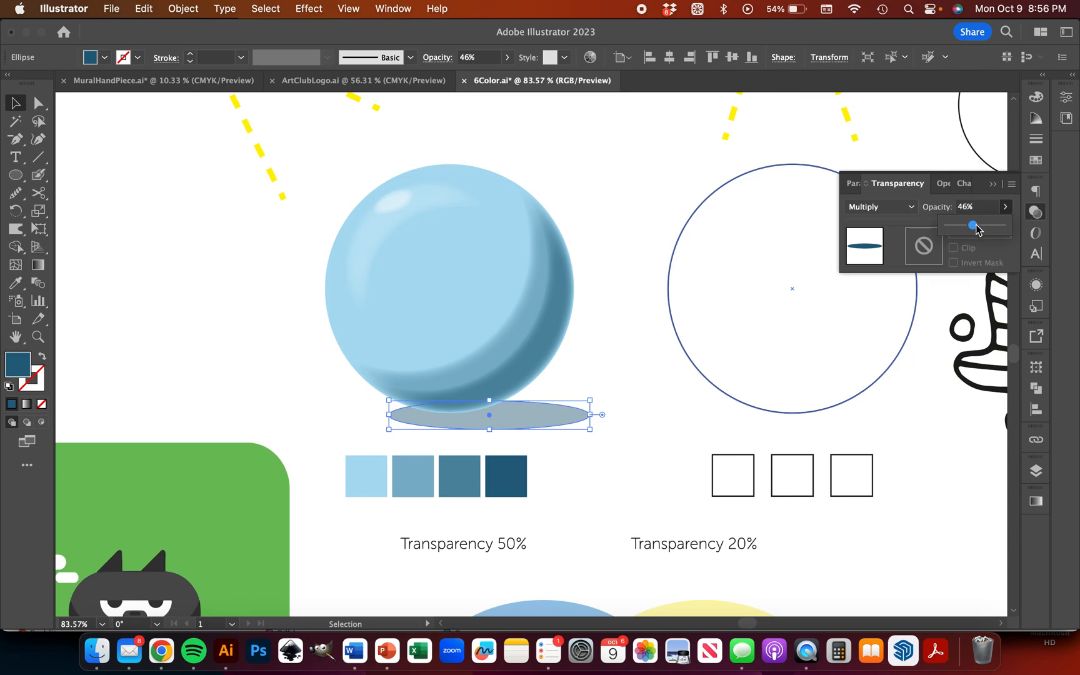
# Step: Feather the cast-shadow ellipse under the sphere to soften its edges
pyautogui.click(310, 10)
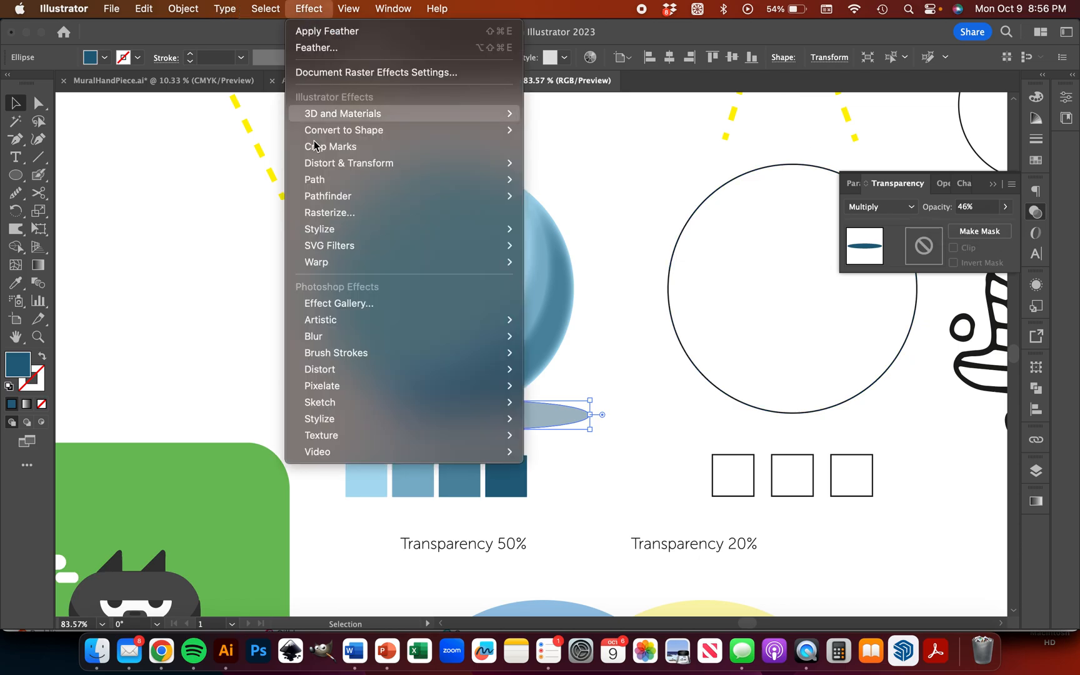
pyautogui.click(338, 49)
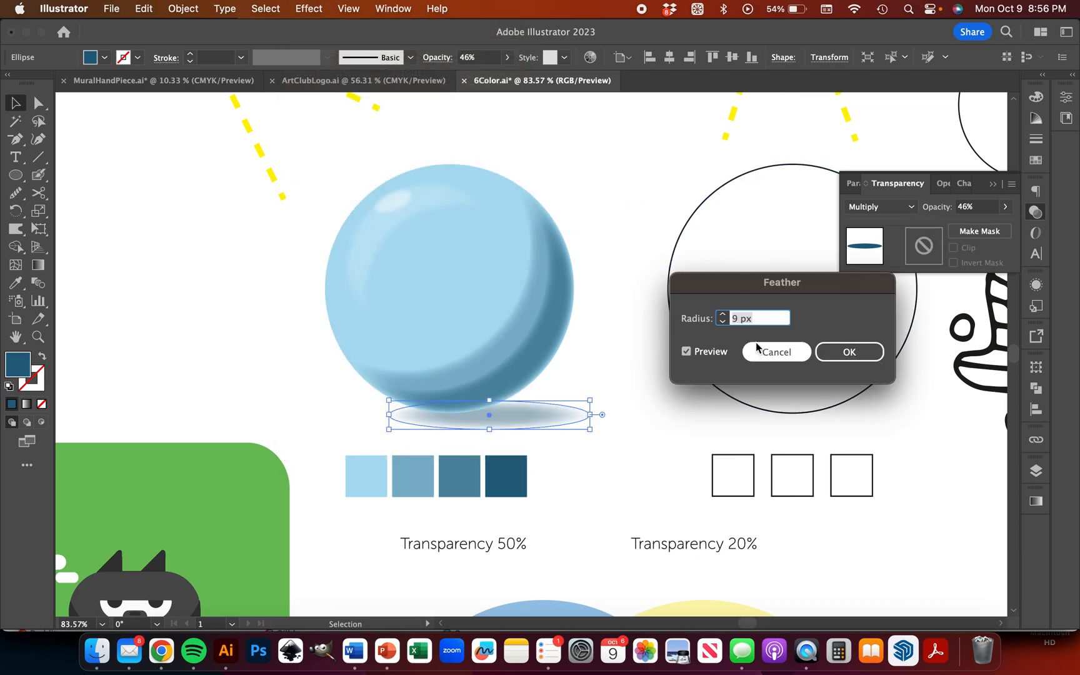
pyautogui.click(723, 316)
pyautogui.click(724, 323)
pyautogui.click(724, 323)
pyautogui.click(870, 354)
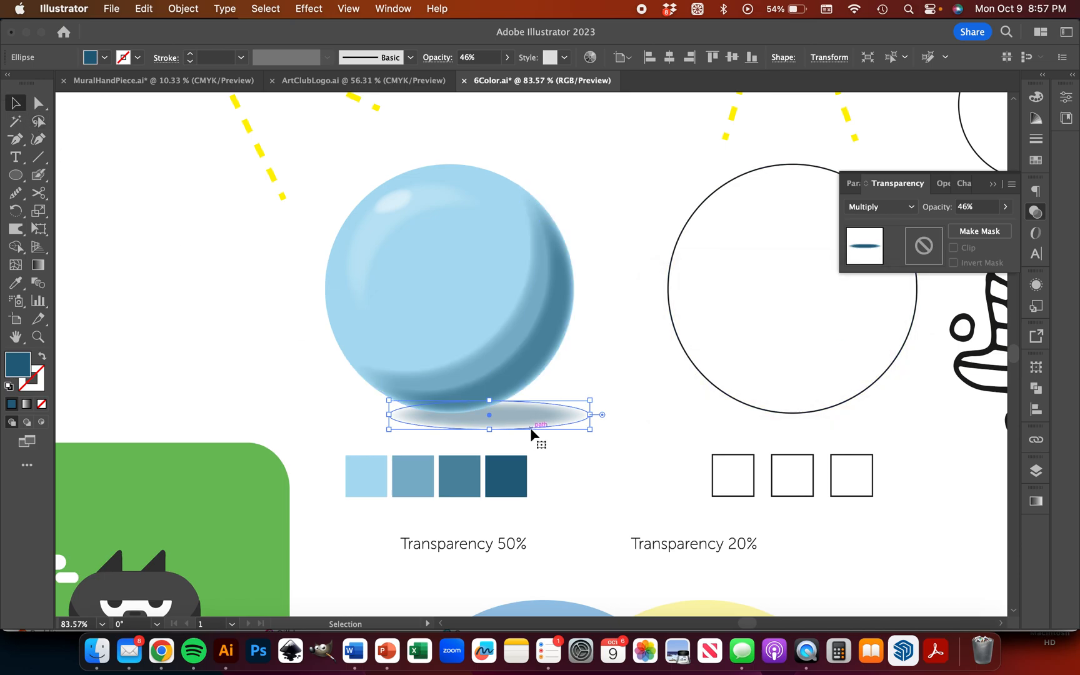
# Step: Enlarge the shadow ellipse slightly and shift it to the right under the sphere, and put away the transparency settings
pyautogui.moveTo(533, 422); pyautogui.dragTo(569, 421)
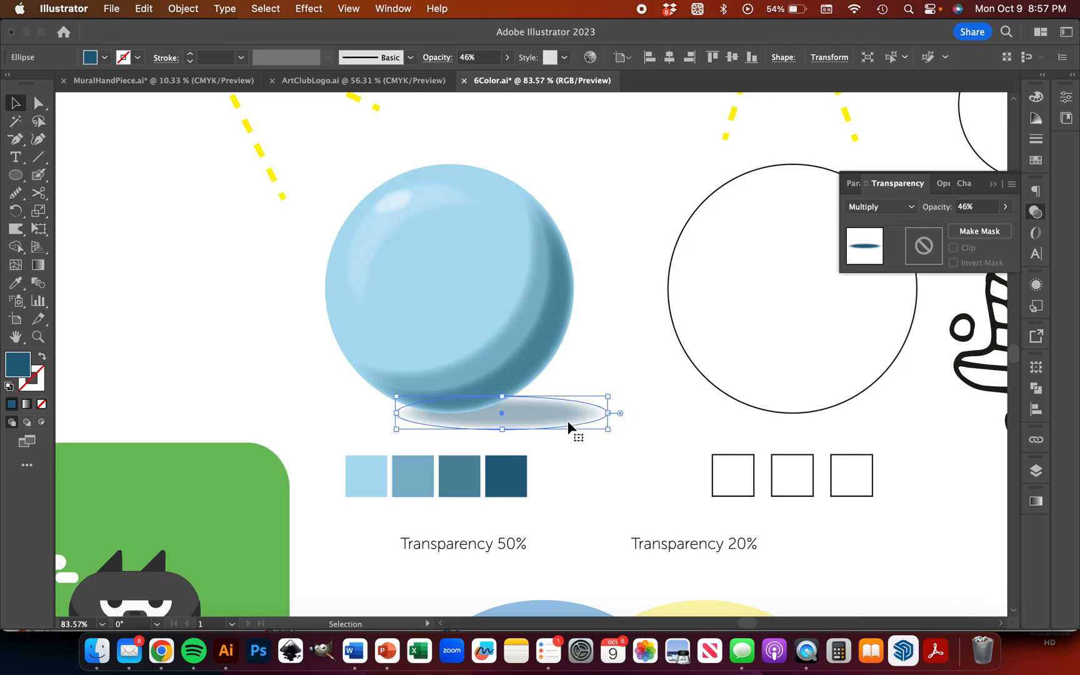
pyautogui.click(604, 382)
pyautogui.scroll(-2, 603, 381)
pyautogui.hscroll(10, 603, 467)
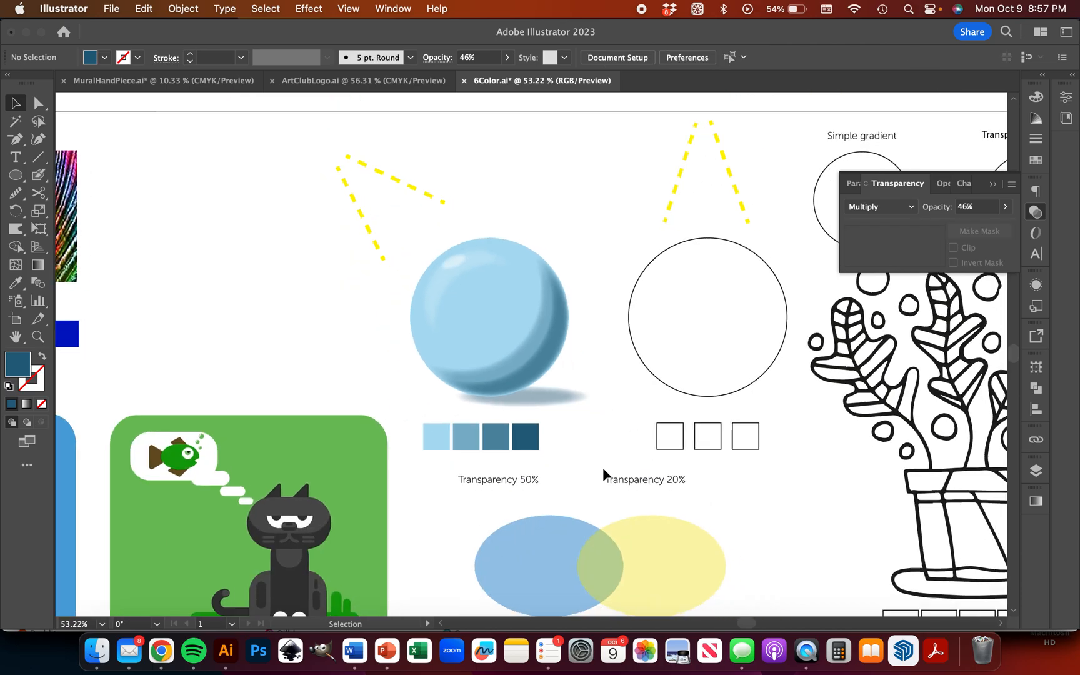
pyautogui.scroll(-1, 603, 468)
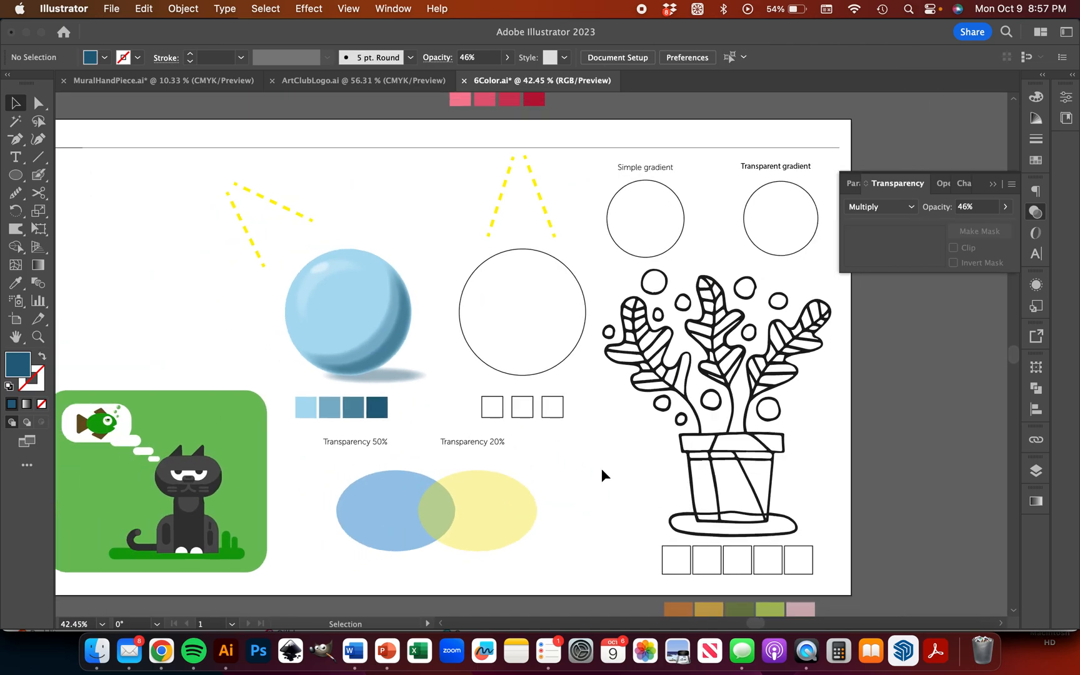
pyautogui.hscroll(-2, 684, 269)
pyautogui.scroll(-1, 684, 268)
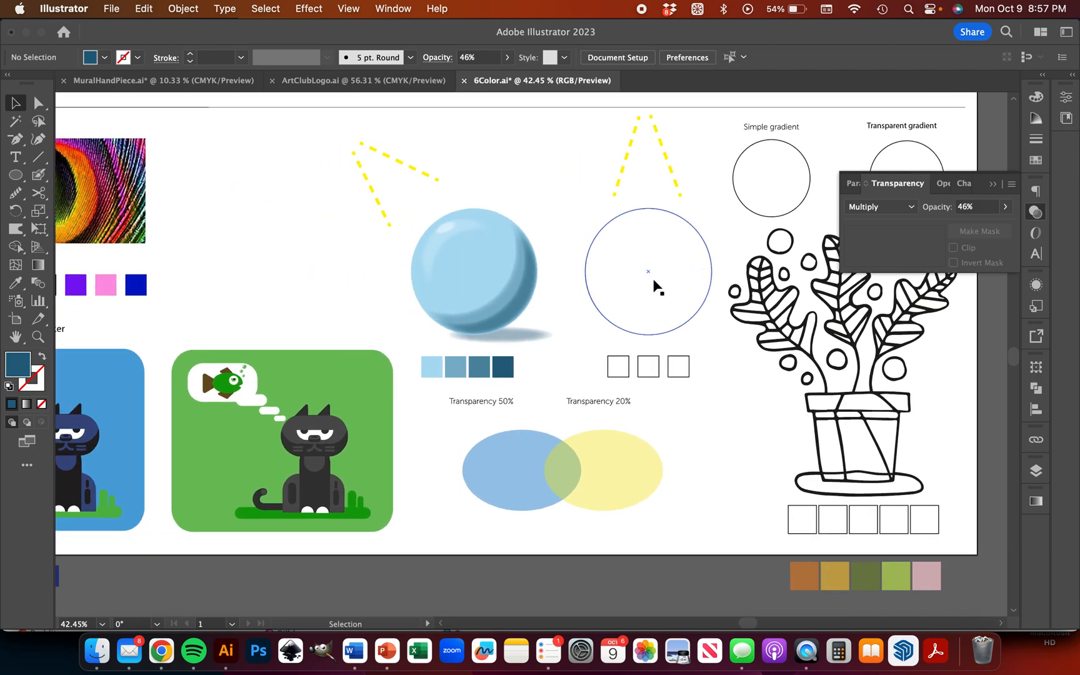
pyautogui.click(995, 184)
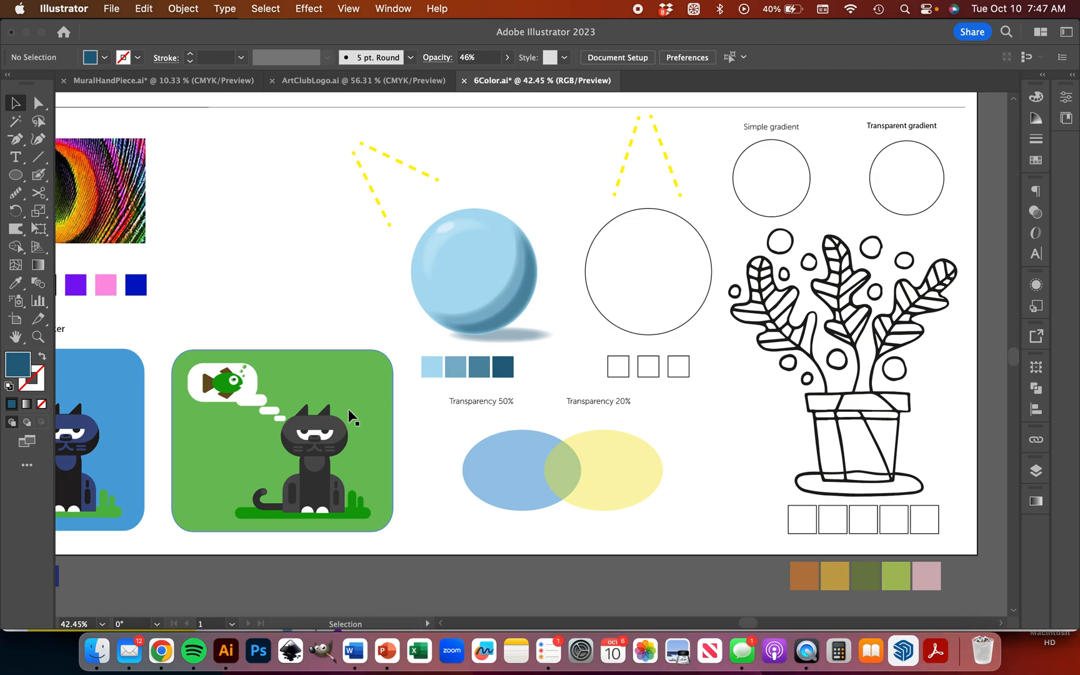
# Step: Move the row of pink-to-red swatches from above the artboard to below the large empty circle
pyautogui.hscroll(3, 617, 292)
pyautogui.scroll(-1, 617, 292)
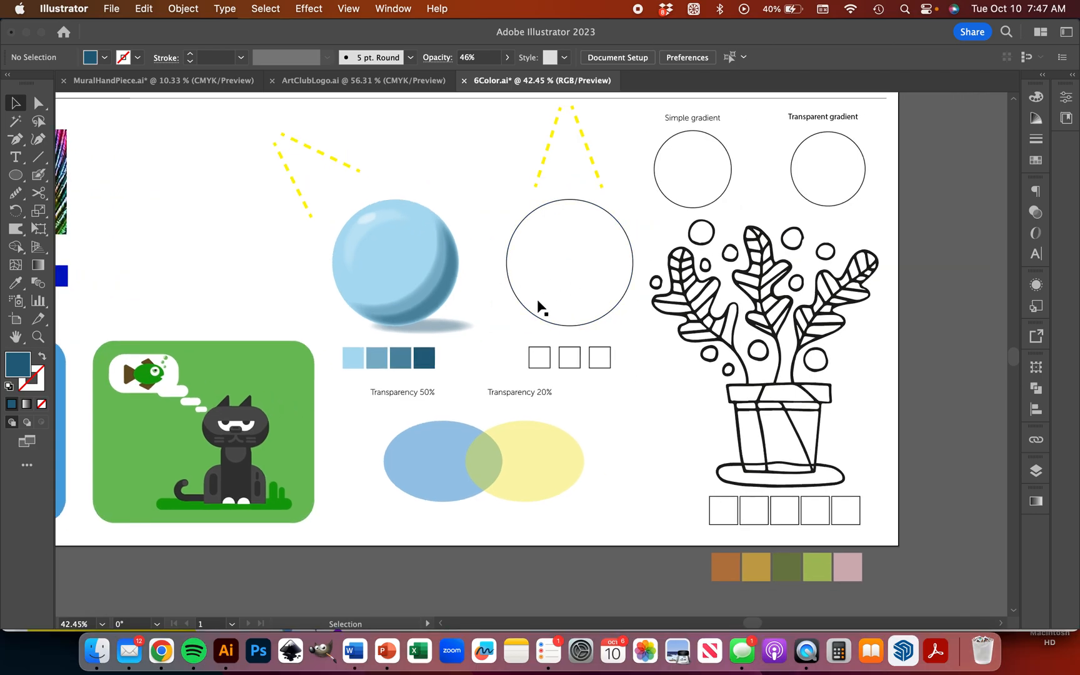
pyautogui.click(572, 294)
pyautogui.hscroll(4, 341, 295)
pyautogui.scroll(1, 340, 295)
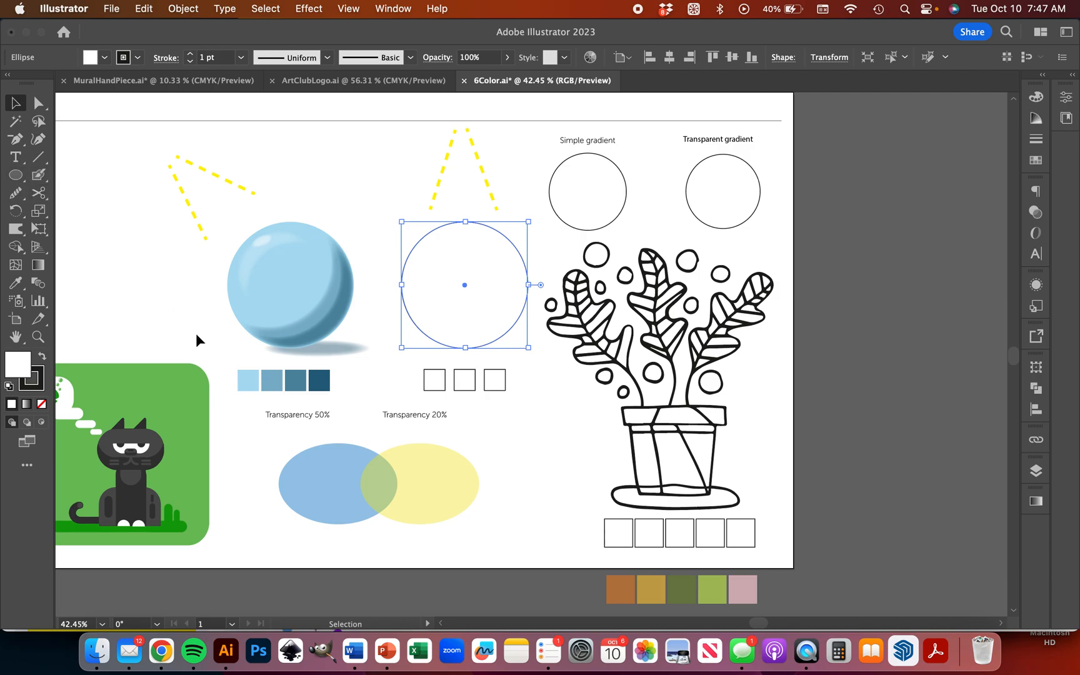
pyautogui.scroll(-2, 434, 410)
pyautogui.scroll(4, 433, 405)
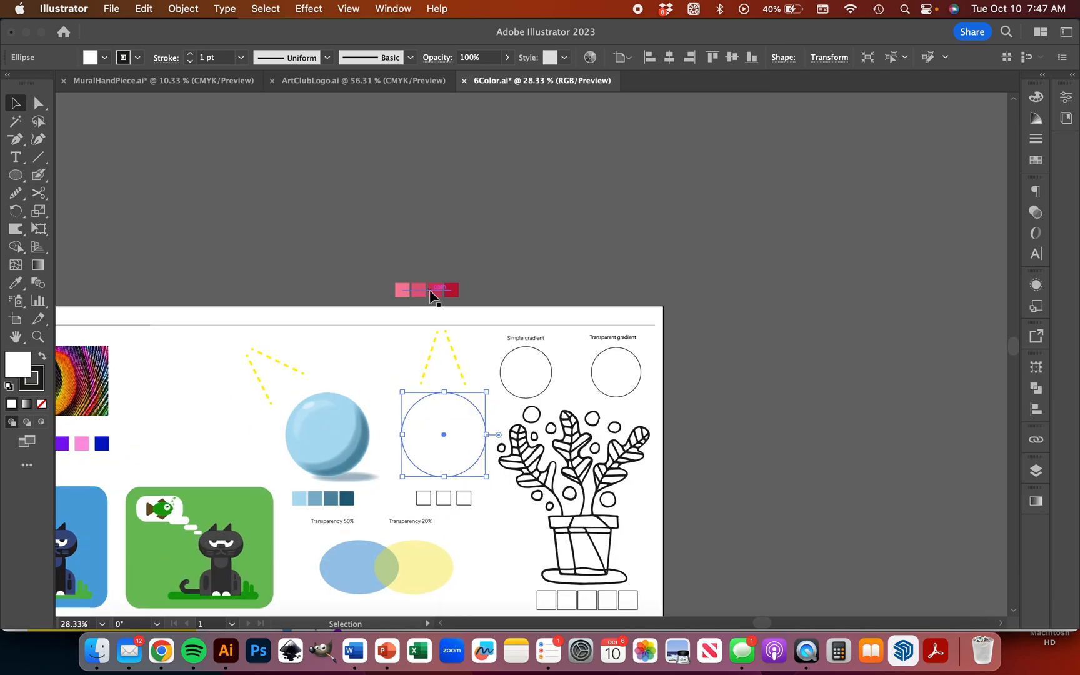
pyautogui.moveTo(433, 292); pyautogui.dragTo(459, 527)
# Step: Delete the three empty squares below the large empty circle and place the pink-to-red swatch row in their spot
pyautogui.scroll(4, 459, 526)
pyautogui.moveTo(340, 451); pyautogui.dragTo(485, 468)
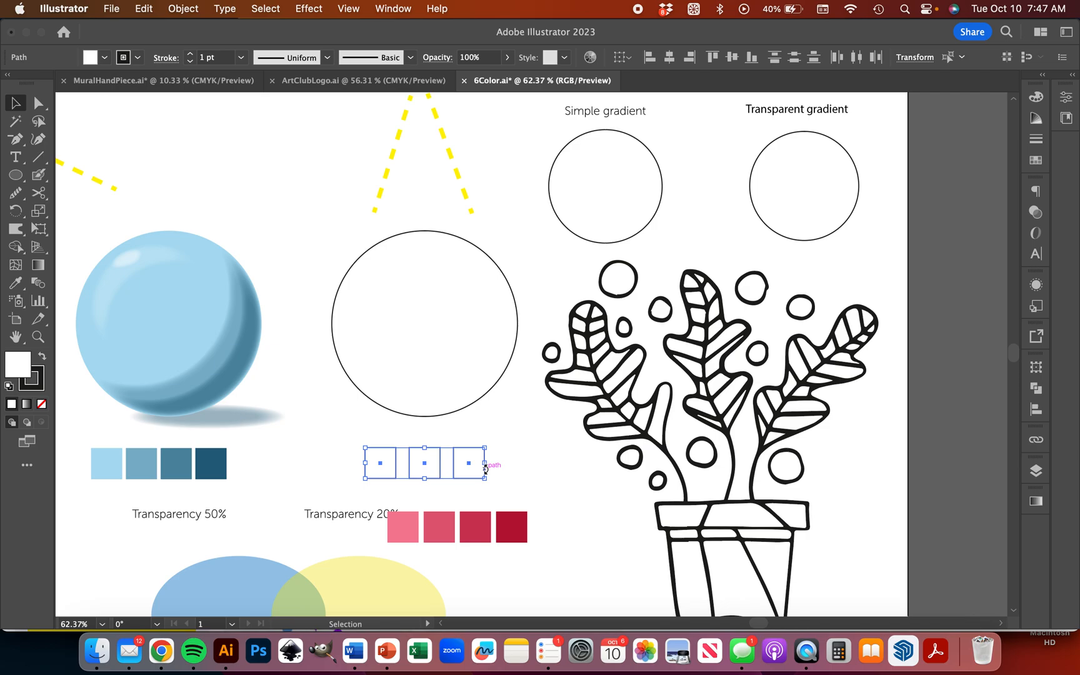
pyautogui.press('Delete')
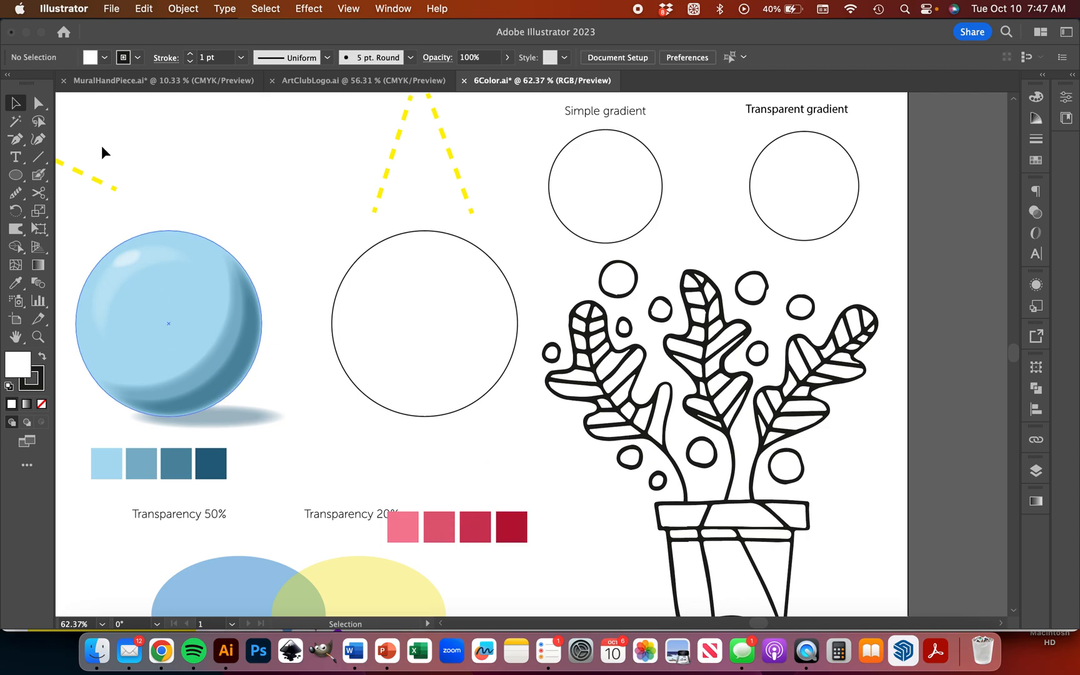
pyautogui.moveTo(436, 532); pyautogui.dragTo(392, 468)
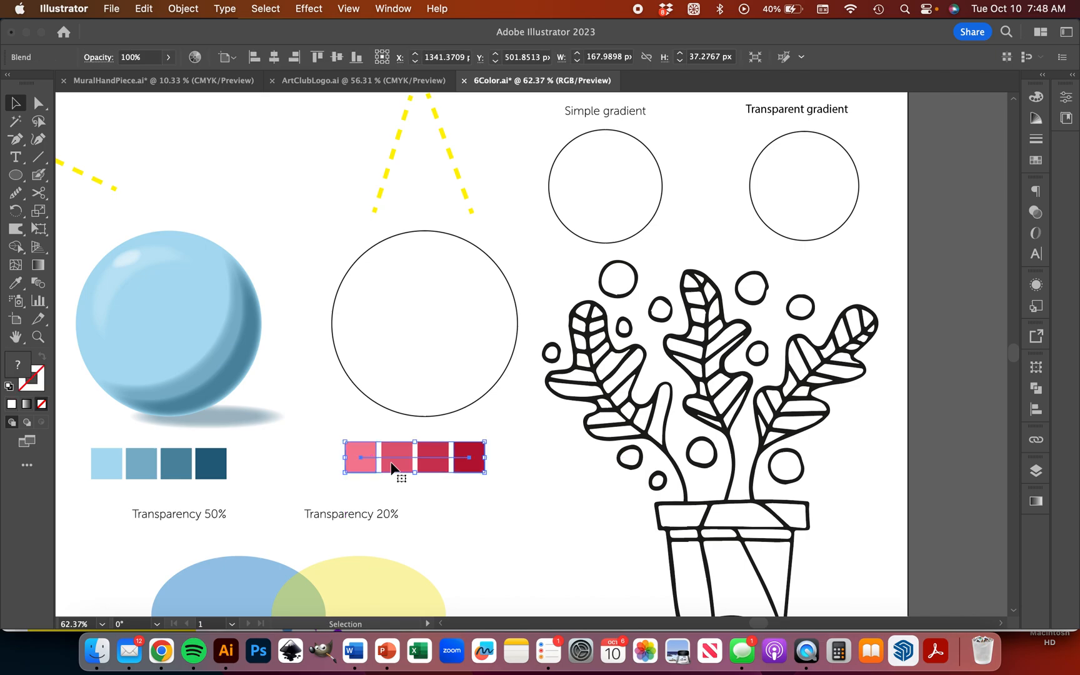
# Step: Fill the large empty circle with the lightest pink sampled from the swatch row below it
pyautogui.hscroll(2, 392, 467)
pyautogui.click(390, 326)
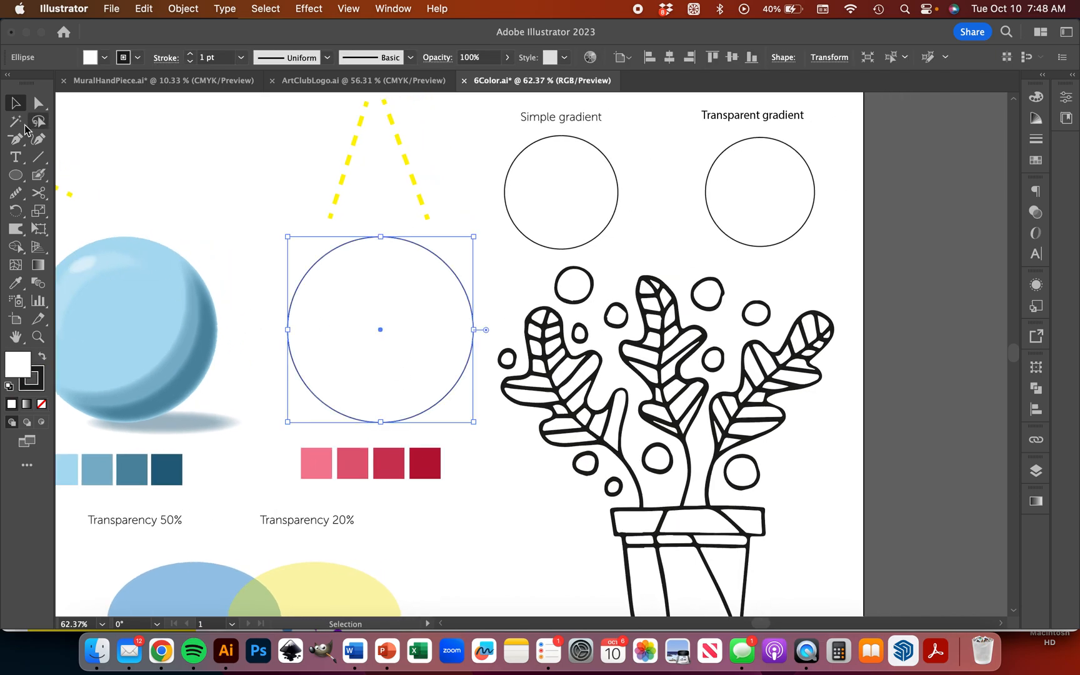
pyautogui.press('i')
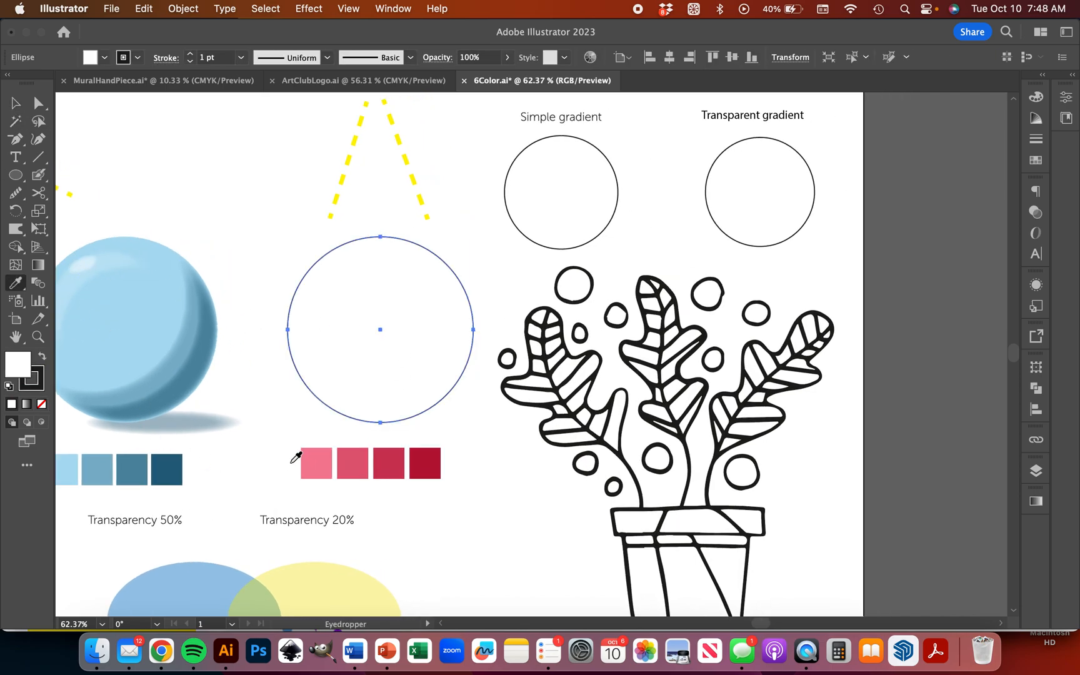
pyautogui.click(322, 463)
pyautogui.click(16, 104)
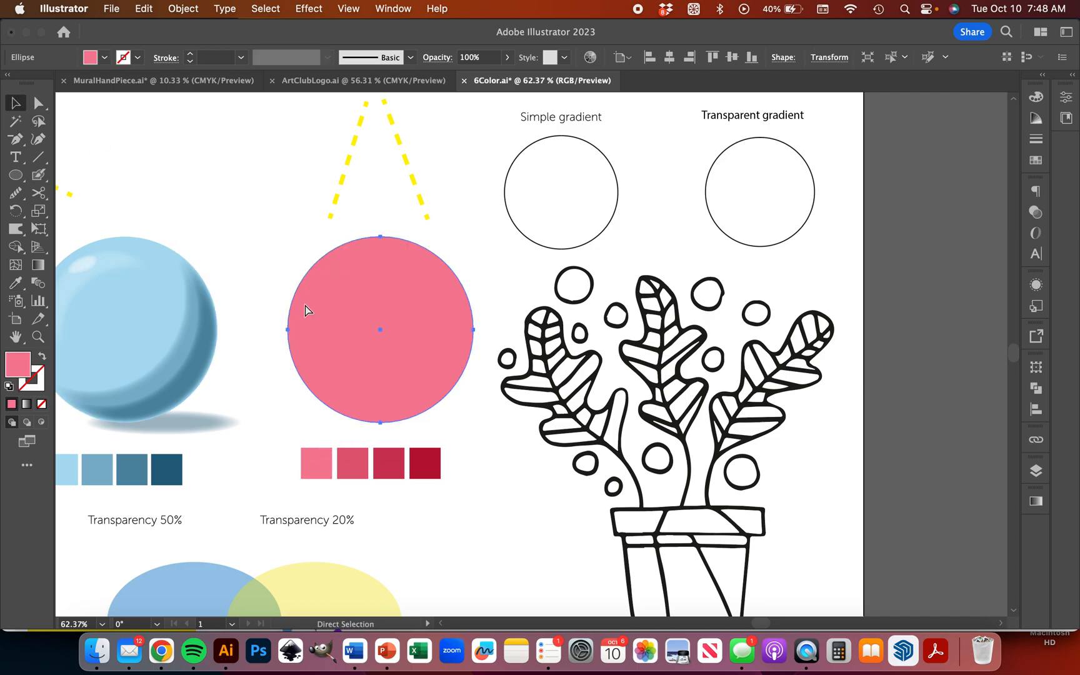
# Step: Paste a copy of the pink circle in front, shift it upward, and recolor it with the second pink swatch
pyautogui.press('super+c')
pyautogui.press('super+f')
pyautogui.moveTo(367, 359); pyautogui.dragTo(371, 322)
pyautogui.press('i')
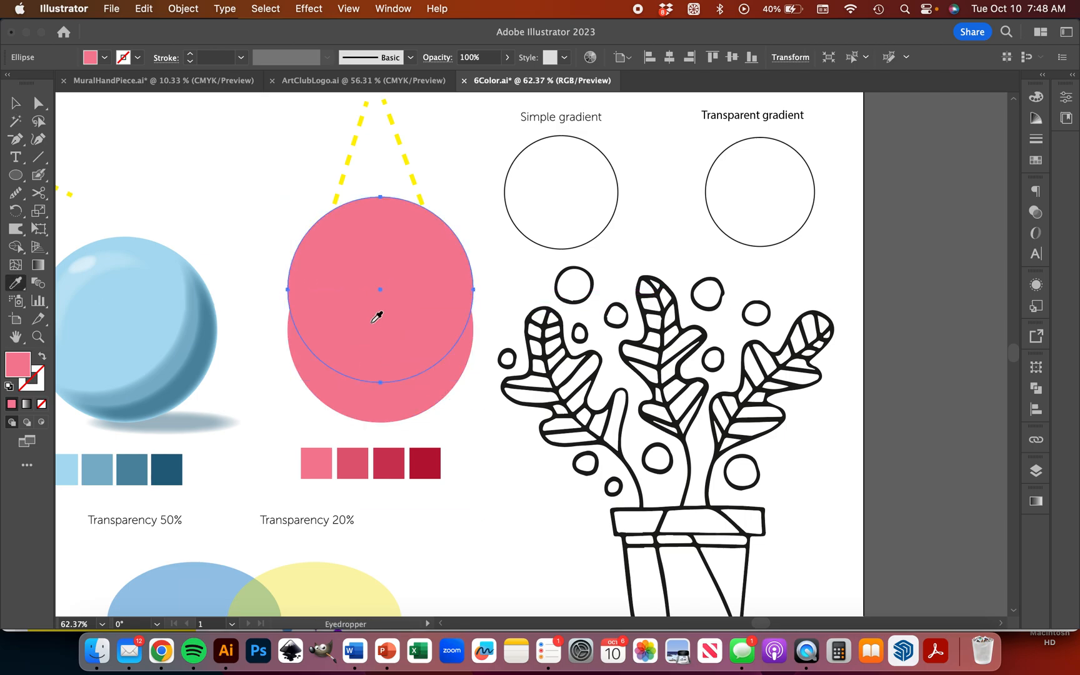
pyautogui.click(356, 462)
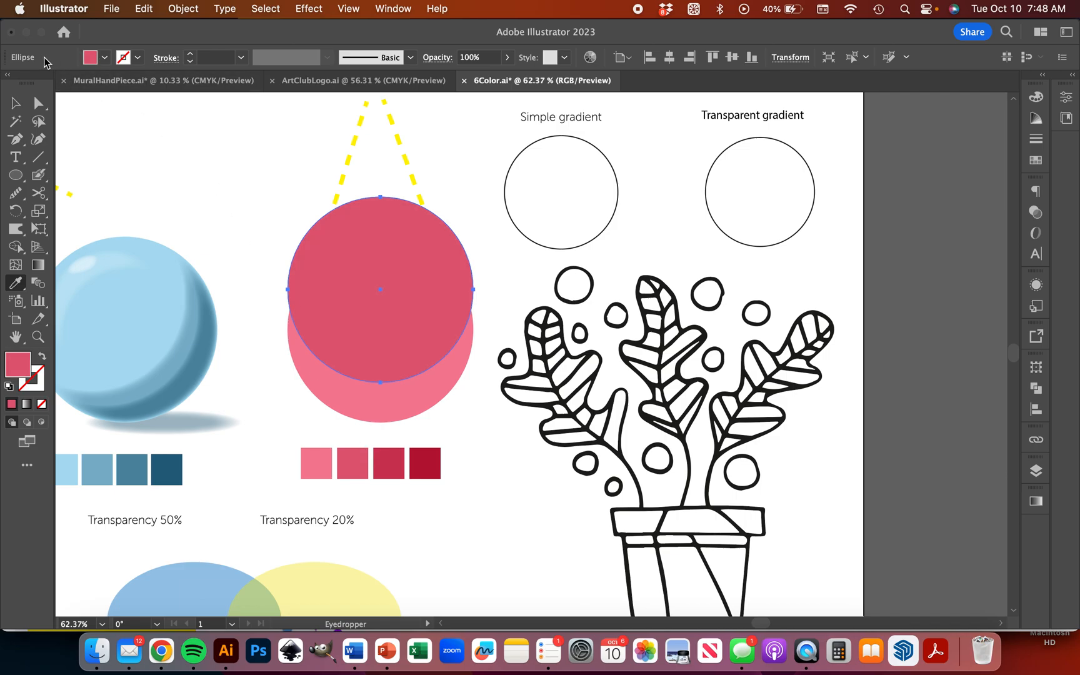
pyautogui.click(15, 103)
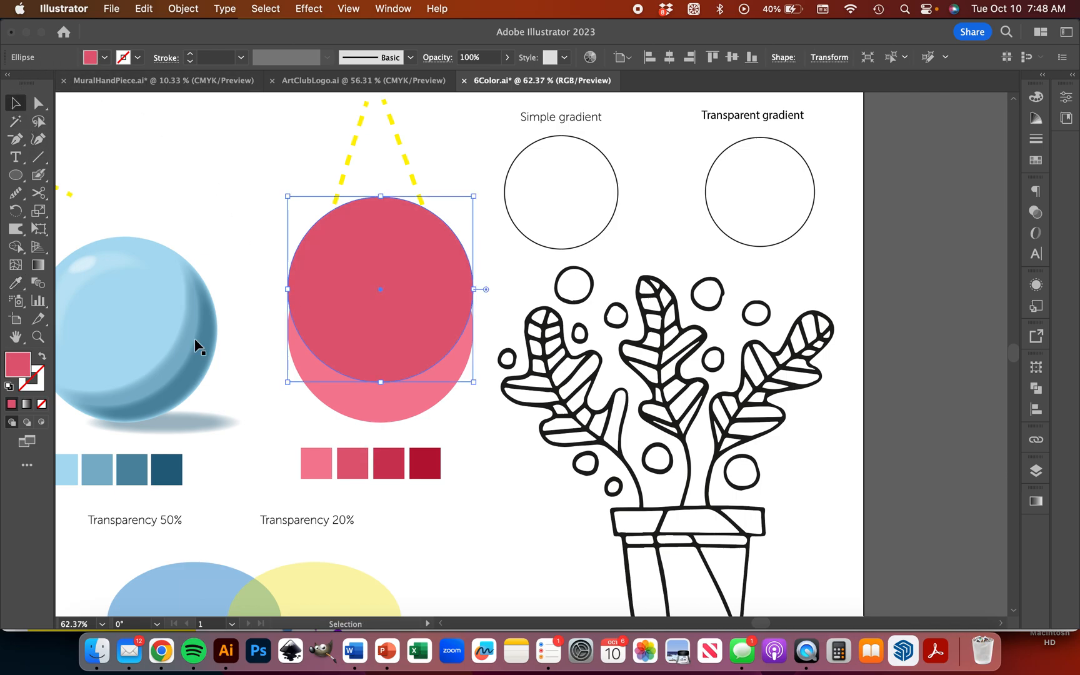
# Step: Align the vertical center of the darker pink circle to the lightest pink circle, then deselect both
pyautogui.keyDown('shift'); pyautogui.click(399, 416); pyautogui.keyUp('shift')
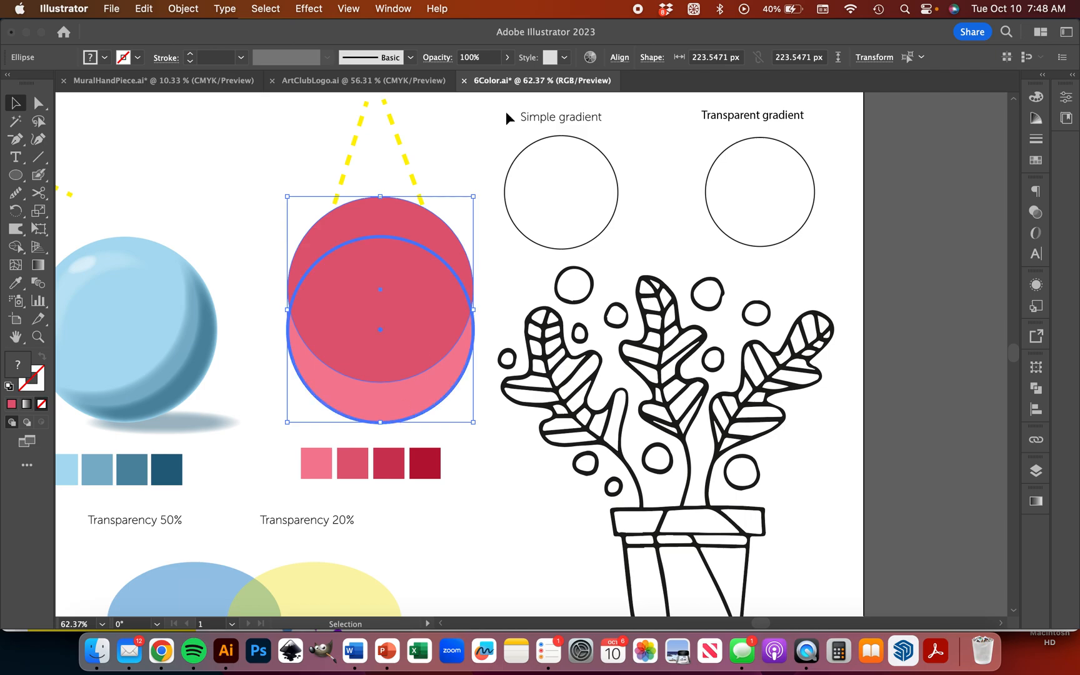
pyautogui.click(619, 57)
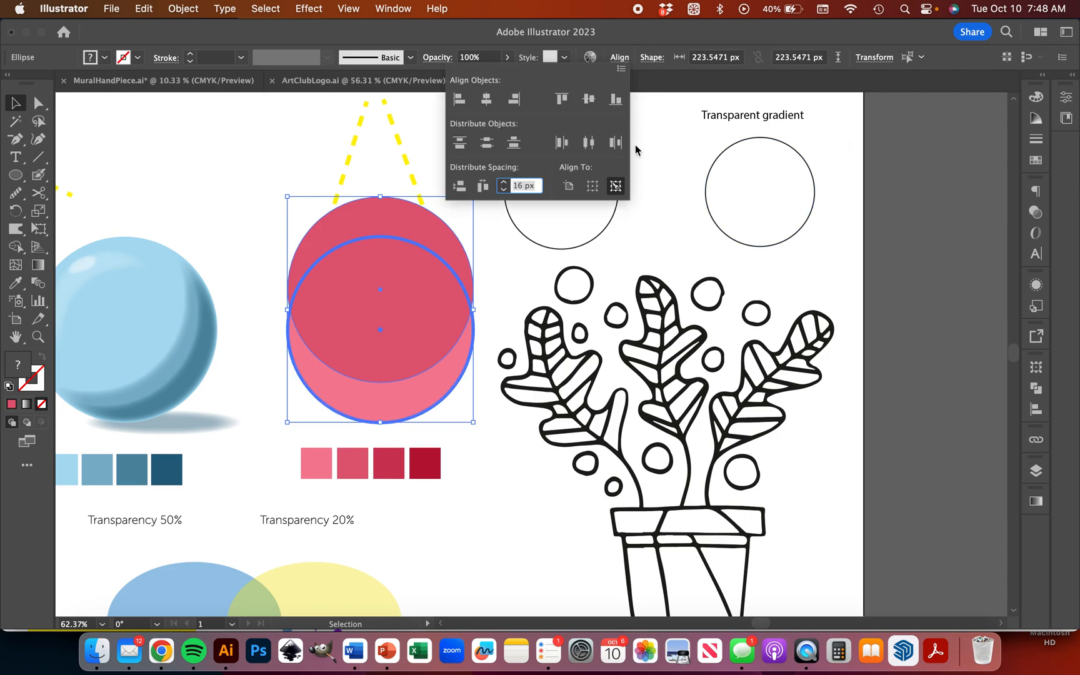
pyautogui.click(589, 99)
pyautogui.press('Escape')
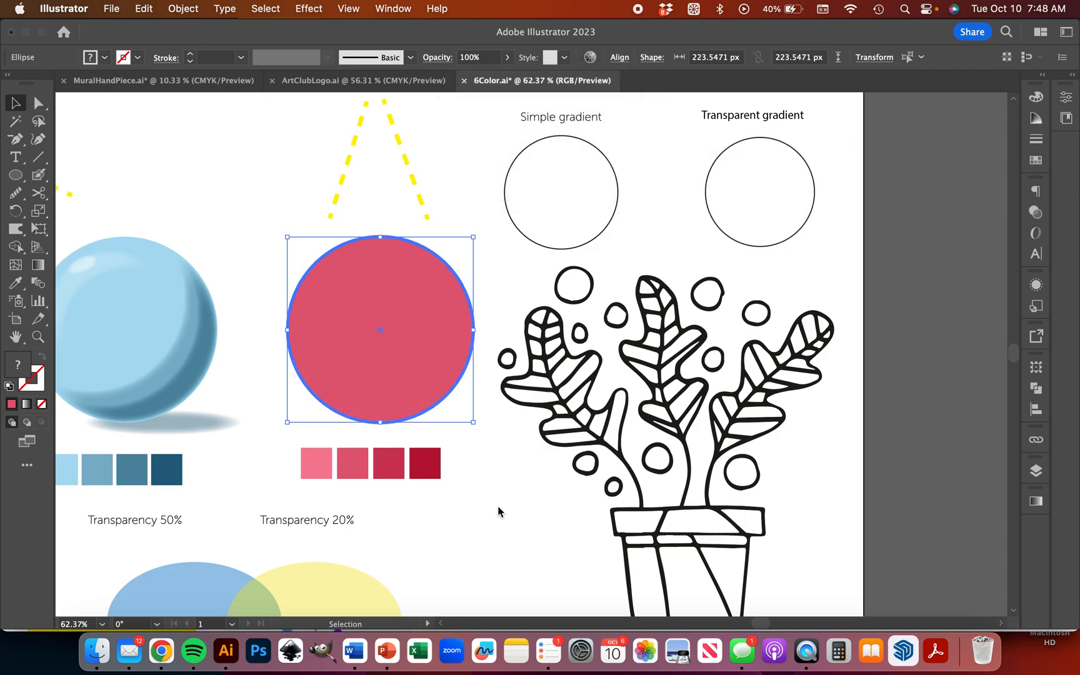
pyautogui.click(474, 453)
# Step: Cut the darker pink circle to a crescent along the sphere's lower edge, using an upward-shifted copy and Shape Builder
pyautogui.click(393, 374)
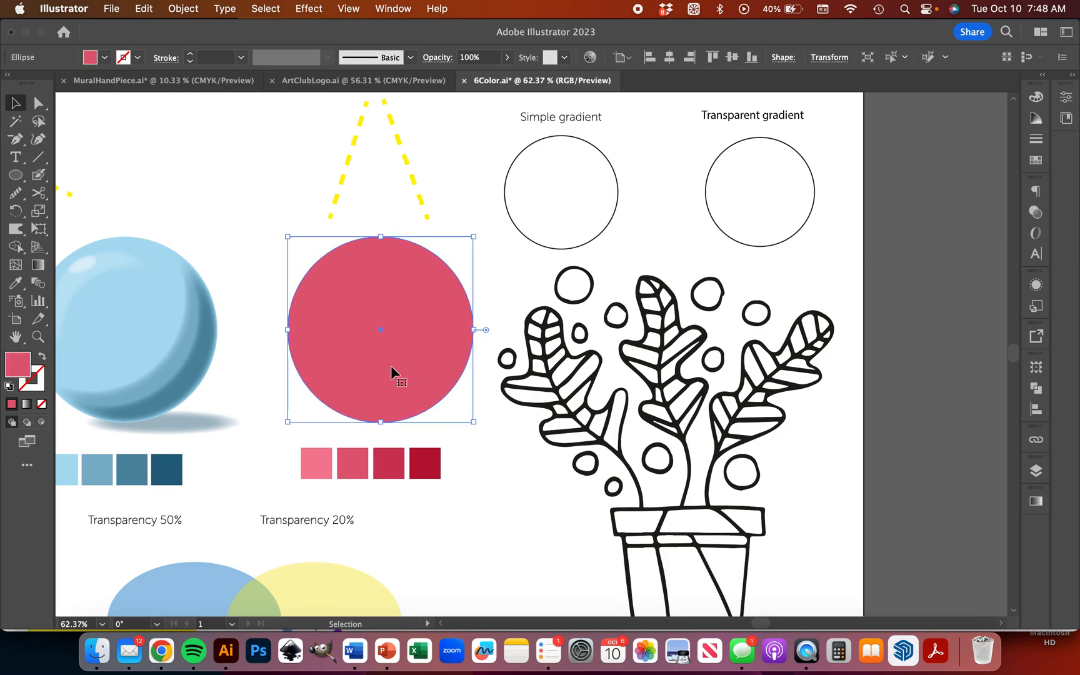
pyautogui.moveTo(390, 377); pyautogui.dragTo(388, 338)
pyautogui.keyDown('shift'); pyautogui.click(378, 403); pyautogui.keyUp('shift')
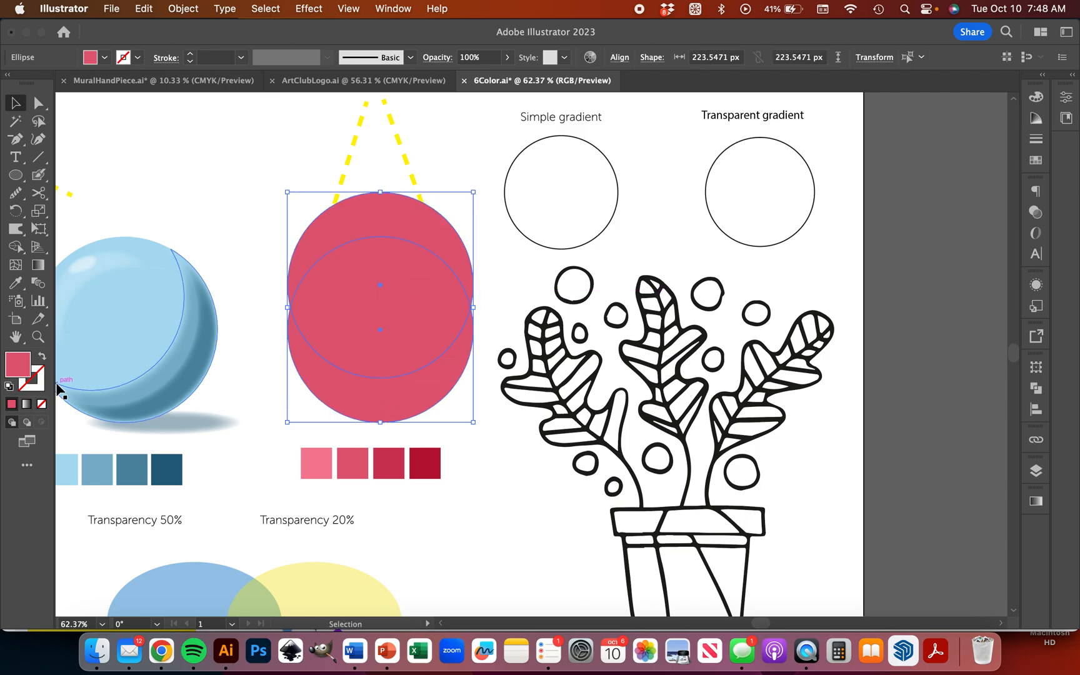
pyautogui.click(16, 247)
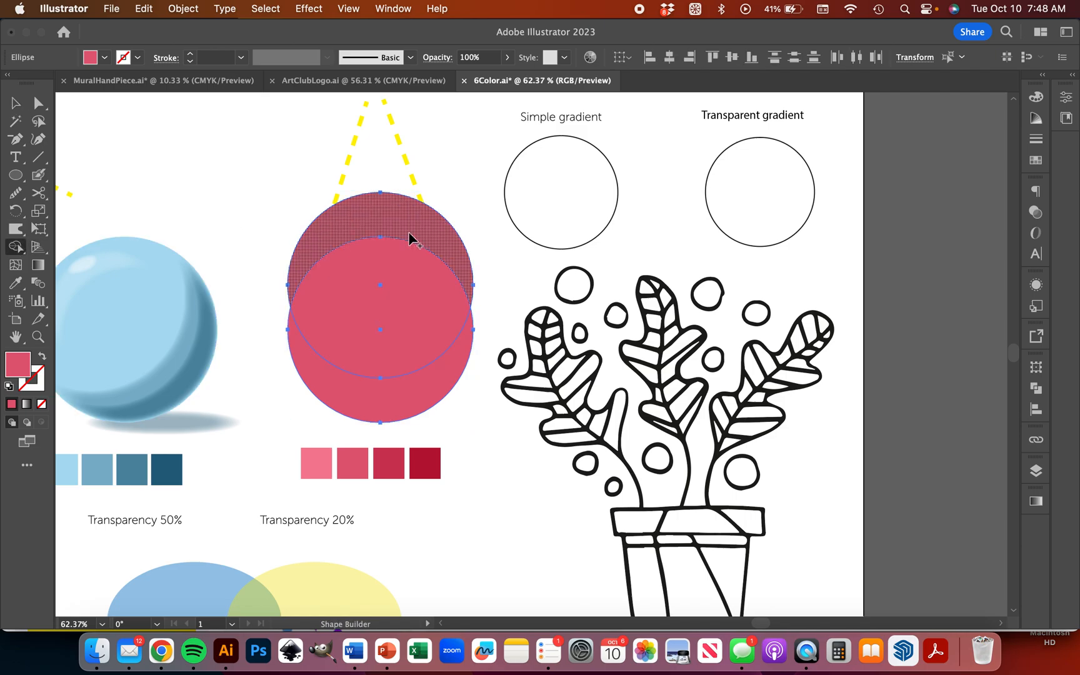
pyautogui.keyDown('alt'); pyautogui.click(413, 233); pyautogui.keyUp('alt')
pyautogui.click(397, 279)
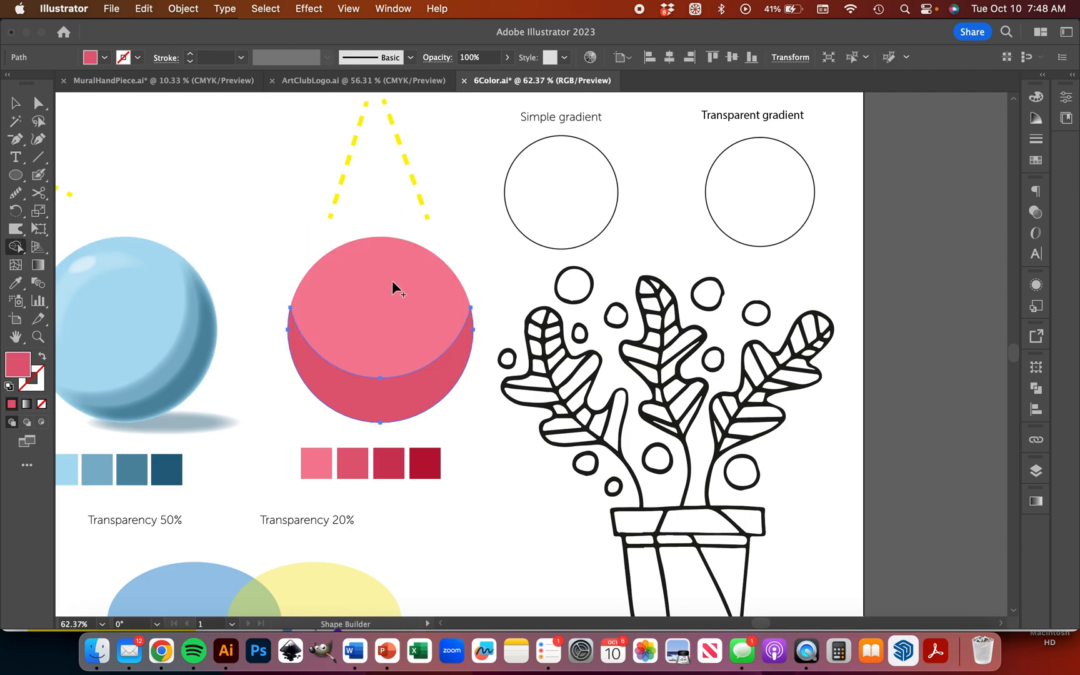
pyautogui.click(15, 105)
pyautogui.click(472, 521)
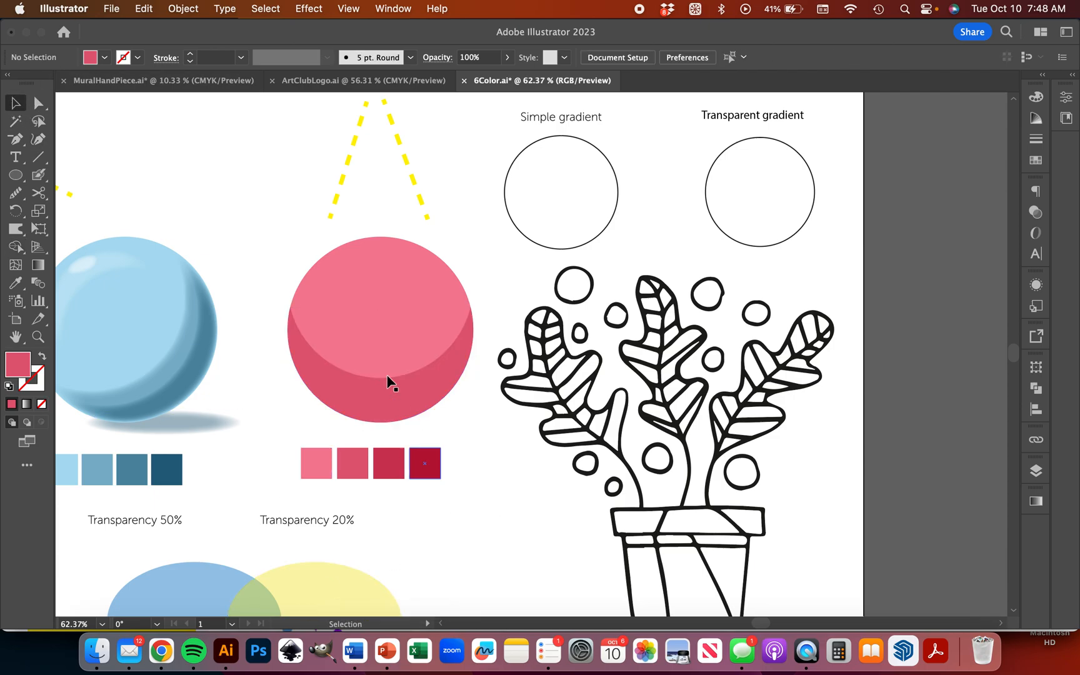
# Step: Paste a copy of the base pink circle on top and recolor it with the third swatch
pyautogui.click(383, 341)
pyautogui.press('super+c')
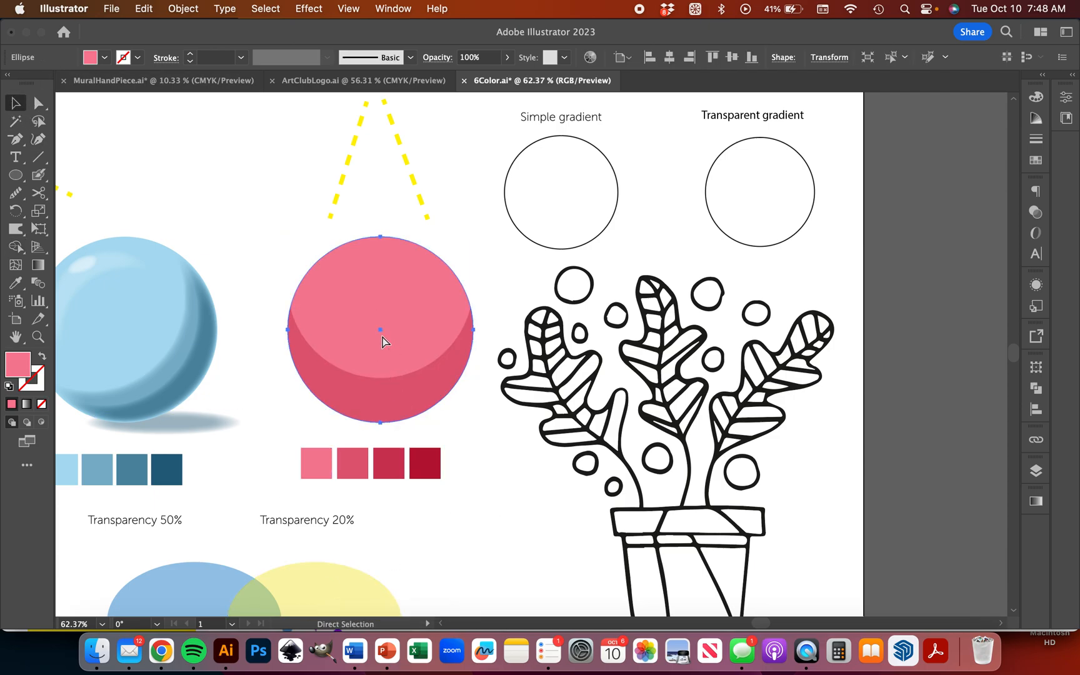
pyautogui.press('super+shift+v')
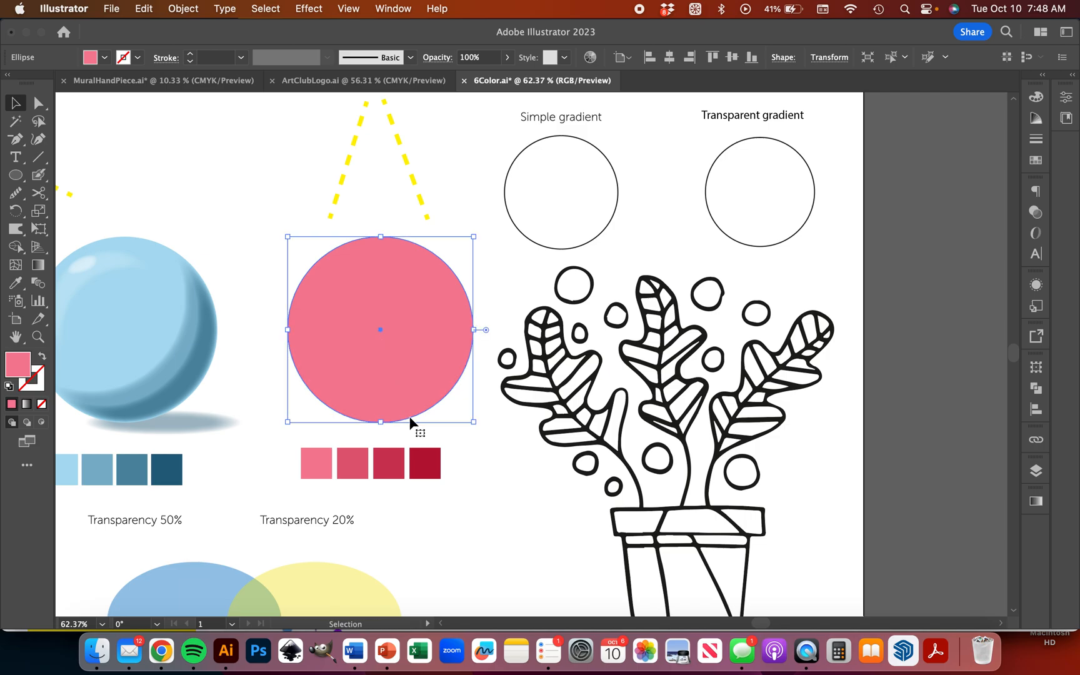
pyautogui.press('i')
pyautogui.click(422, 463)
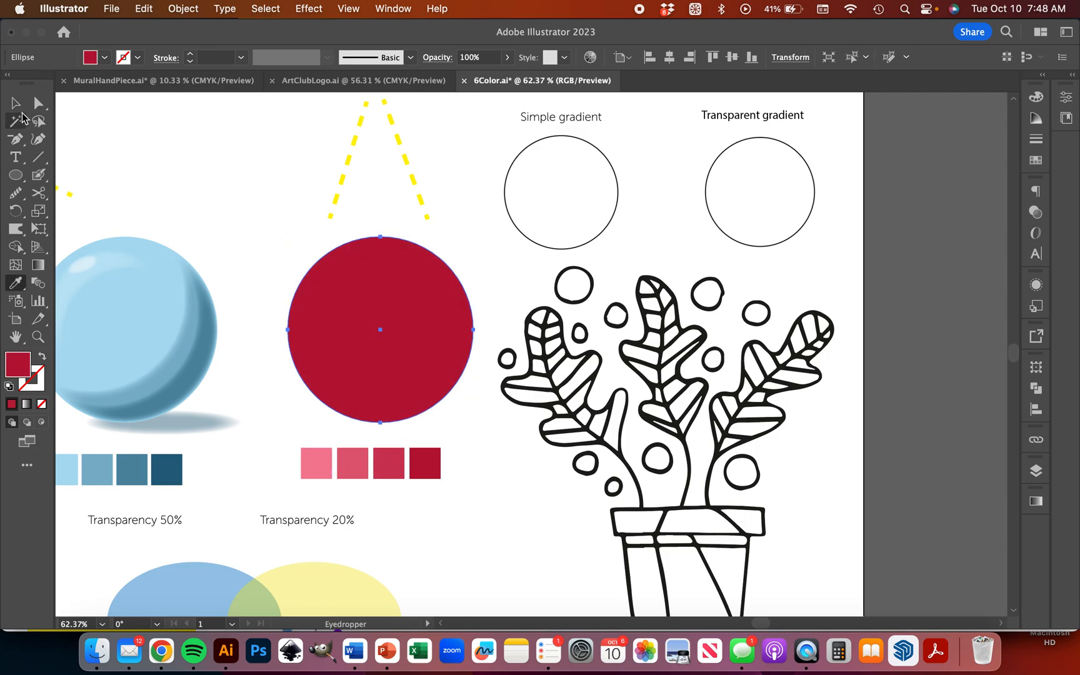
pyautogui.click(391, 462)
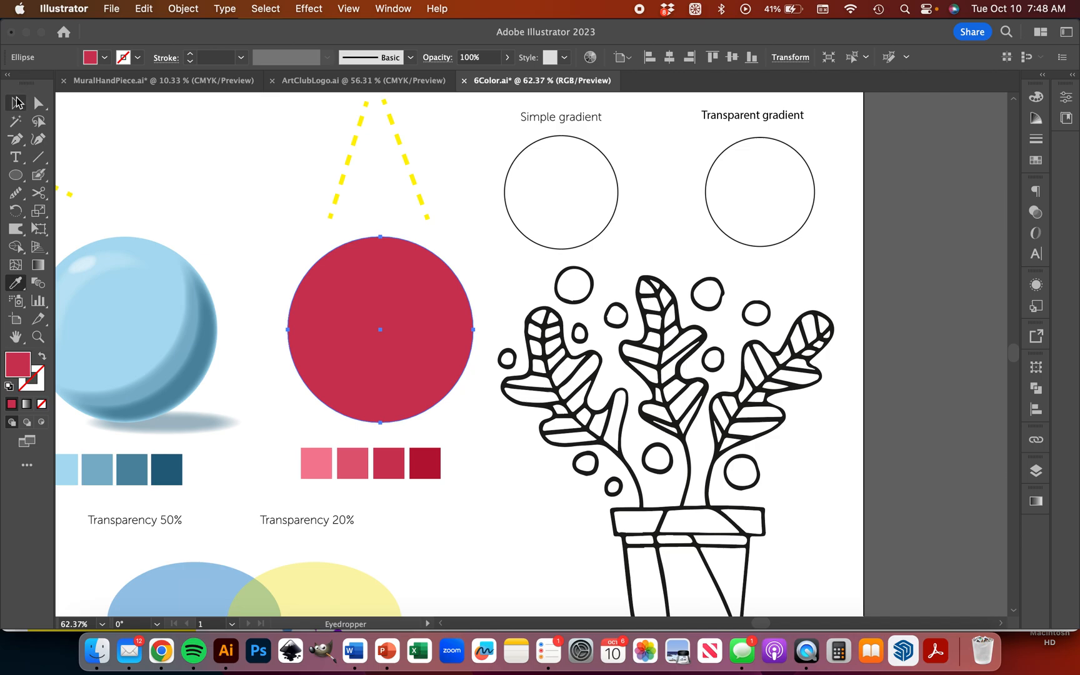
pyautogui.click(17, 102)
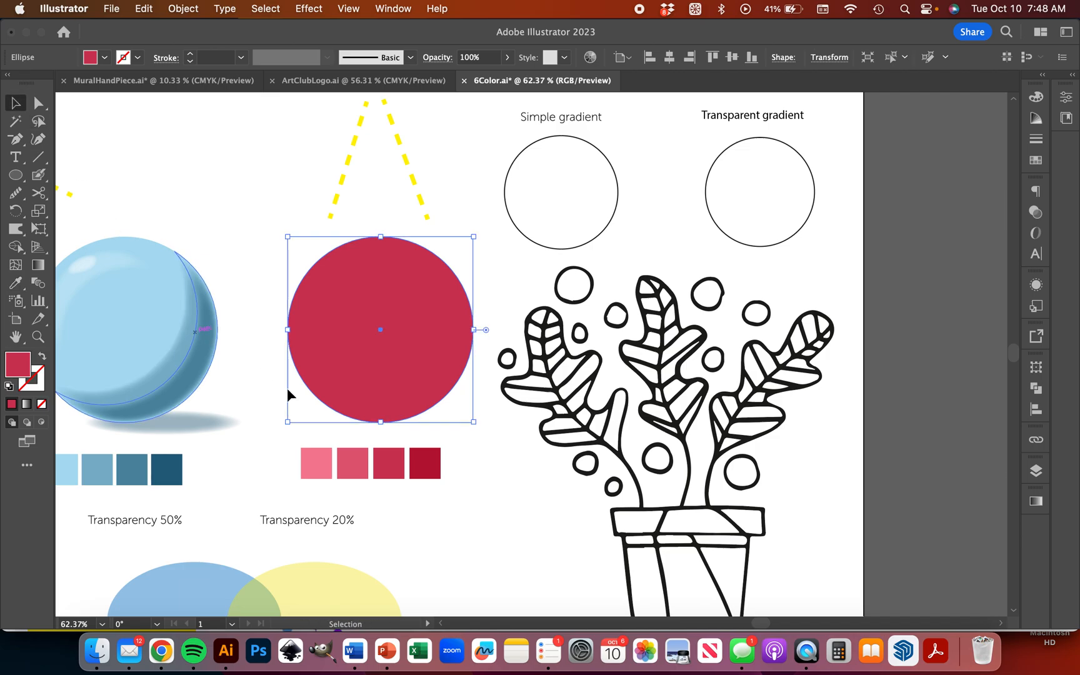
# Step: Duplicate the third-shade circle slightly upward and remove the upper piece and the overlap with Shape Builder
pyautogui.moveTo(389, 403); pyautogui.dragTo(386, 372)
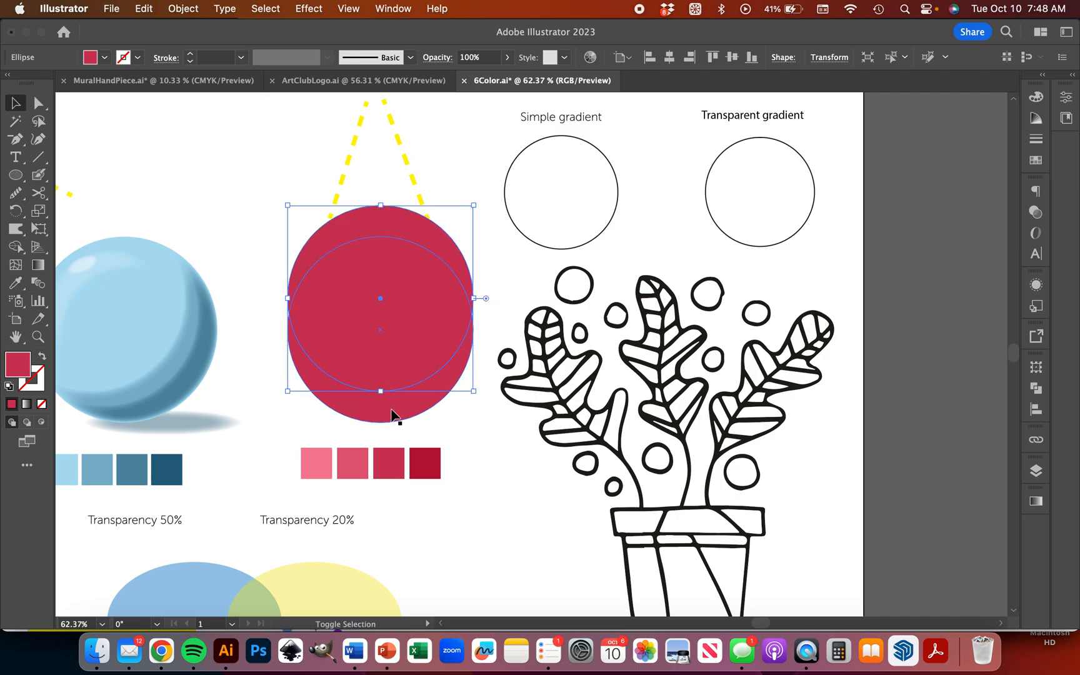
pyautogui.keyDown('shift'); pyautogui.click(391, 410); pyautogui.keyUp('shift')
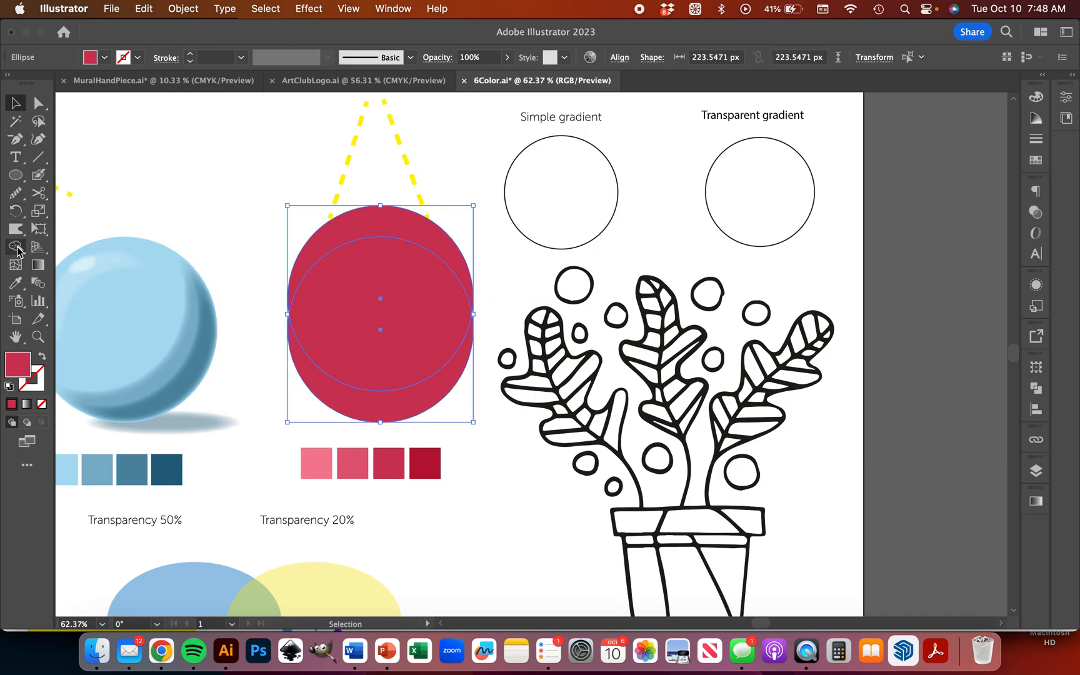
pyautogui.click(18, 250)
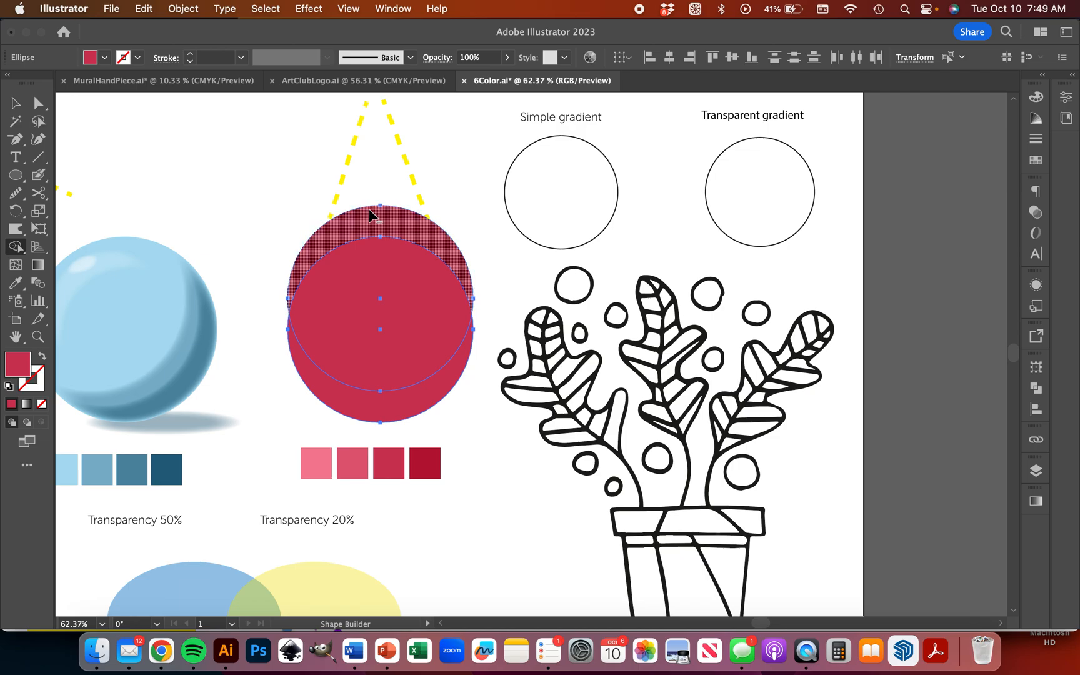
pyautogui.moveTo(369, 219); pyautogui.dragTo(374, 309)
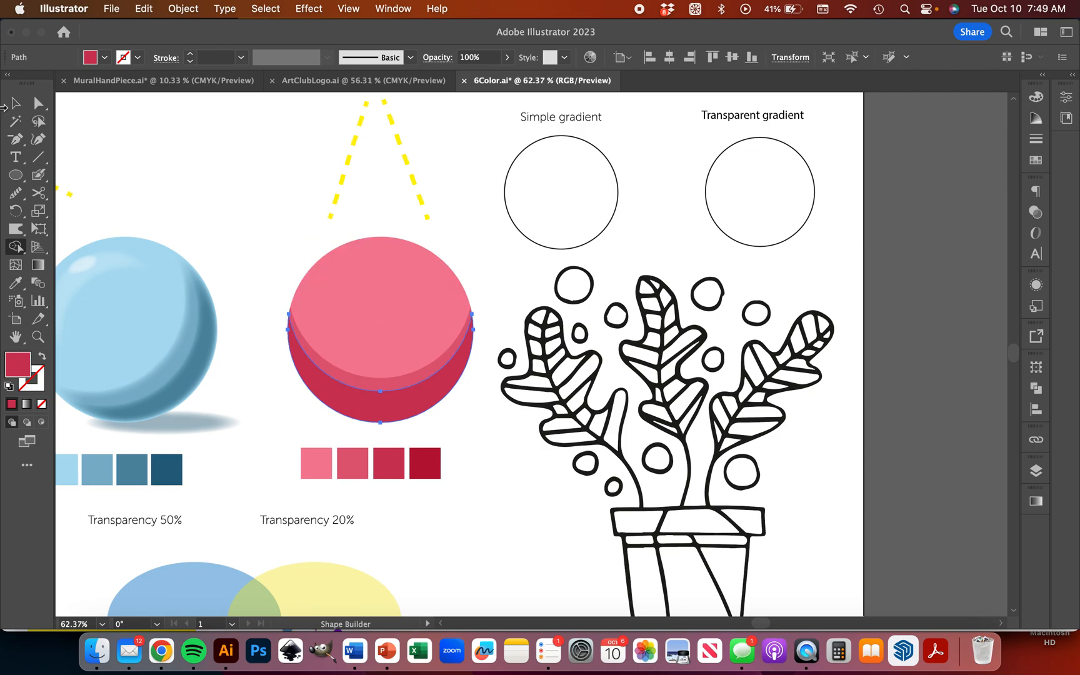
# Step: Undo the last Shape Builder cut and nudge the inner overlap shape down slightly inside the third-shade circle
pyautogui.press('super+z')
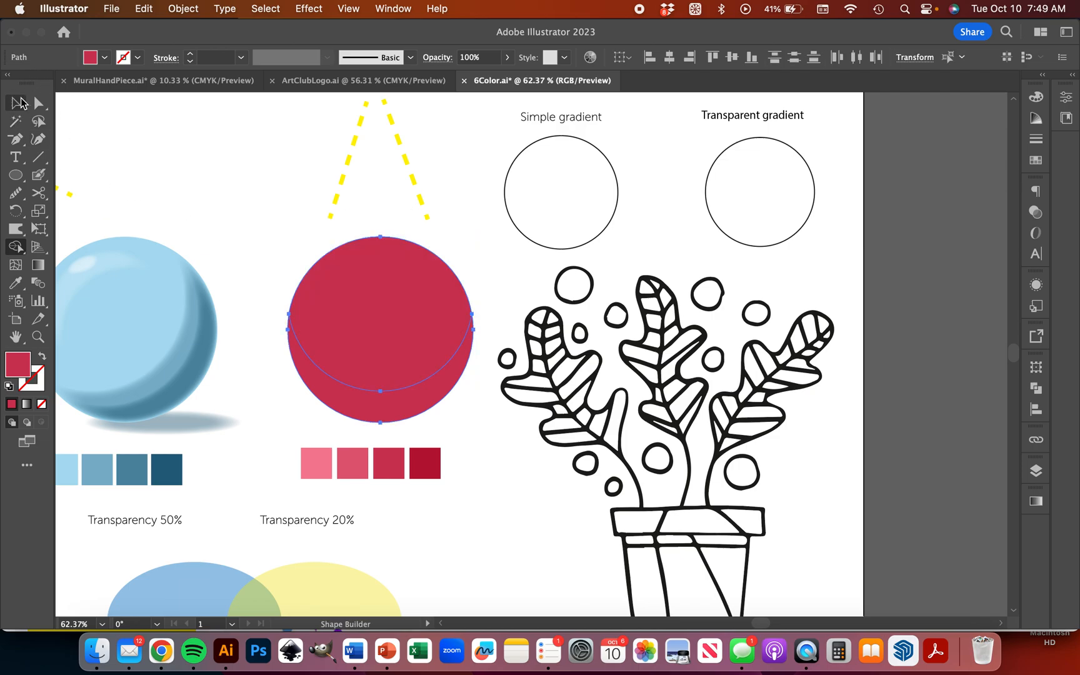
pyautogui.click(16, 105)
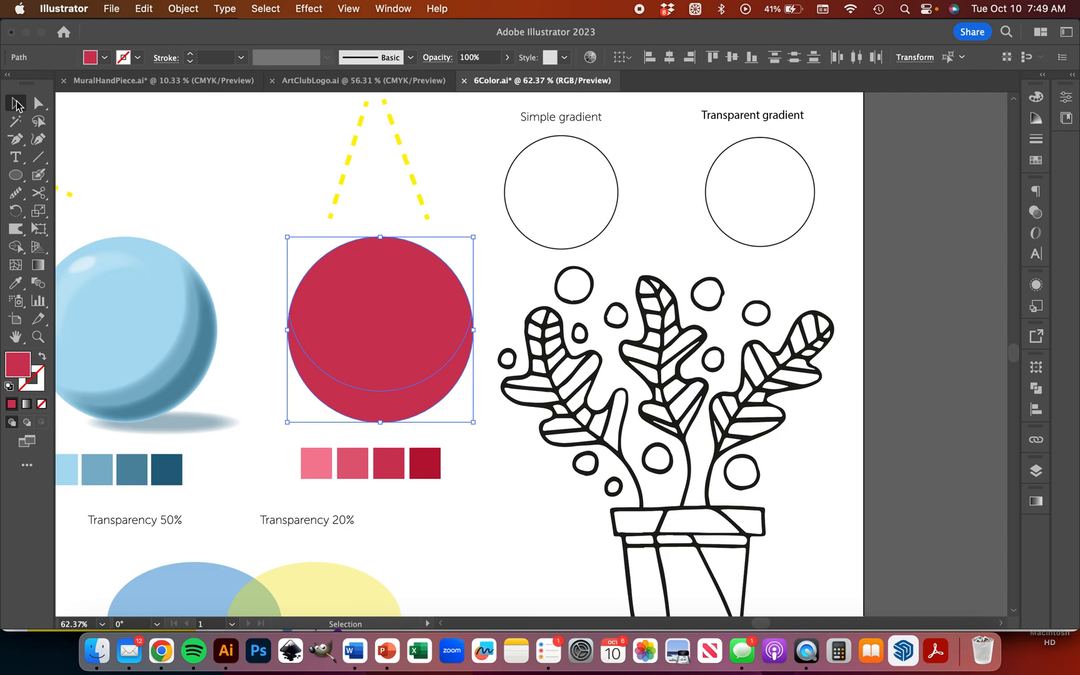
pyautogui.click(501, 495)
pyautogui.click(392, 363)
pyautogui.press('Down')
pyautogui.press('Down')
pyautogui.press('Down')
pyautogui.press('Down')
pyautogui.press('Down')
pyautogui.press('Down')
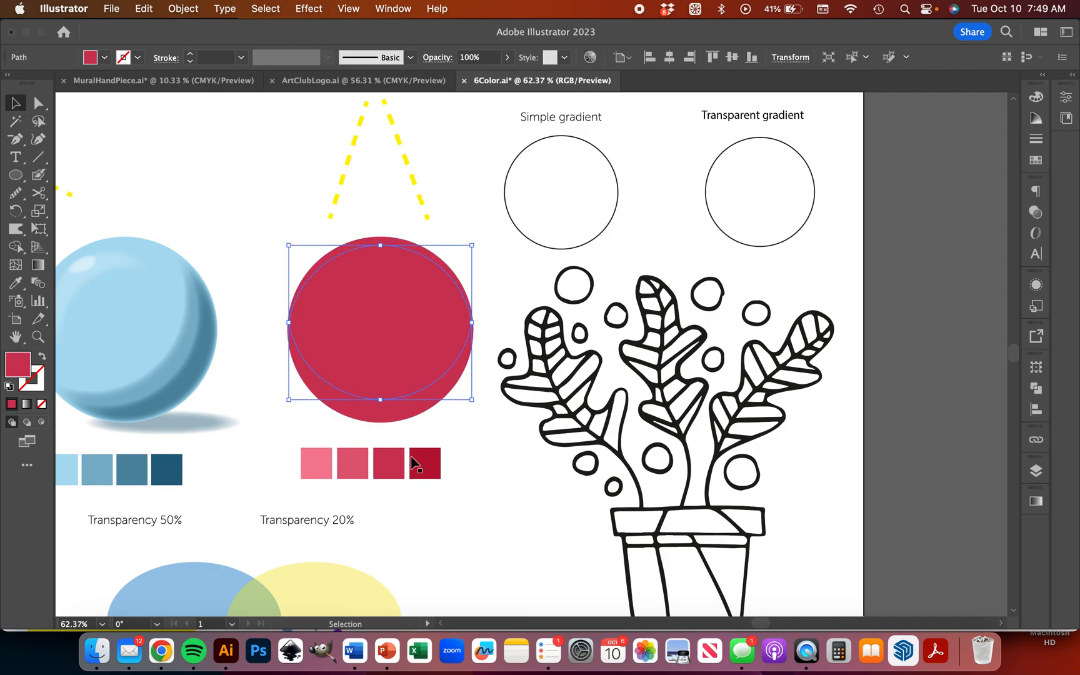
# Step: Try to remove the outer rim and the inner overlap shape from the third-shade circle with Shape Builder
pyautogui.keyDown('shift'); pyautogui.click(381, 420); pyautogui.keyUp('shift')
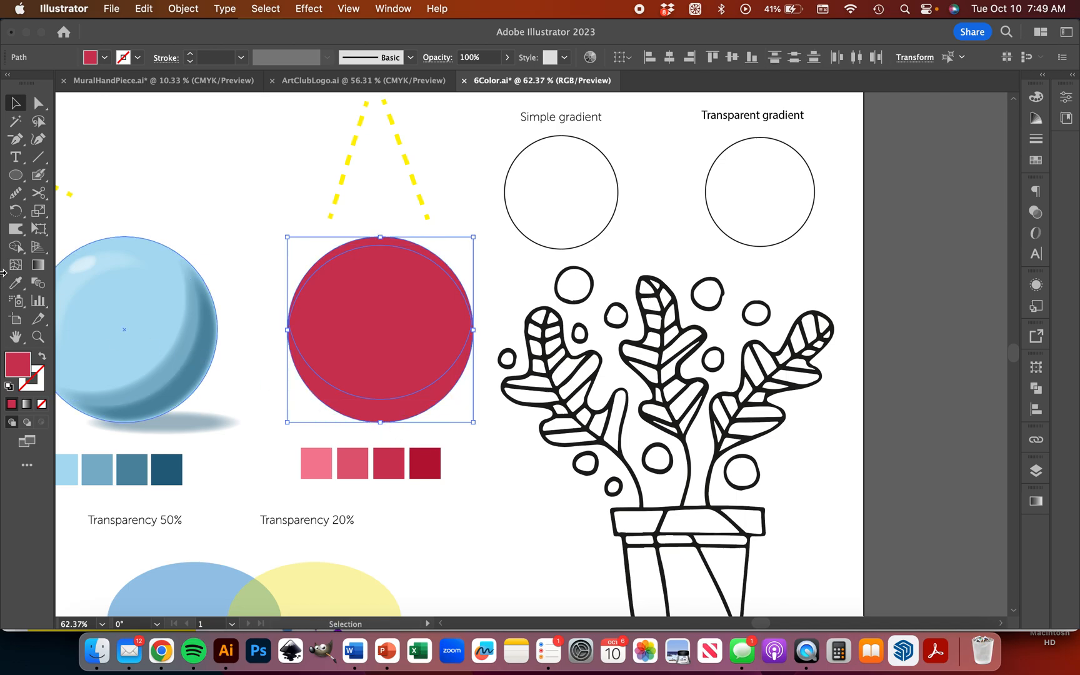
pyautogui.click(15, 247)
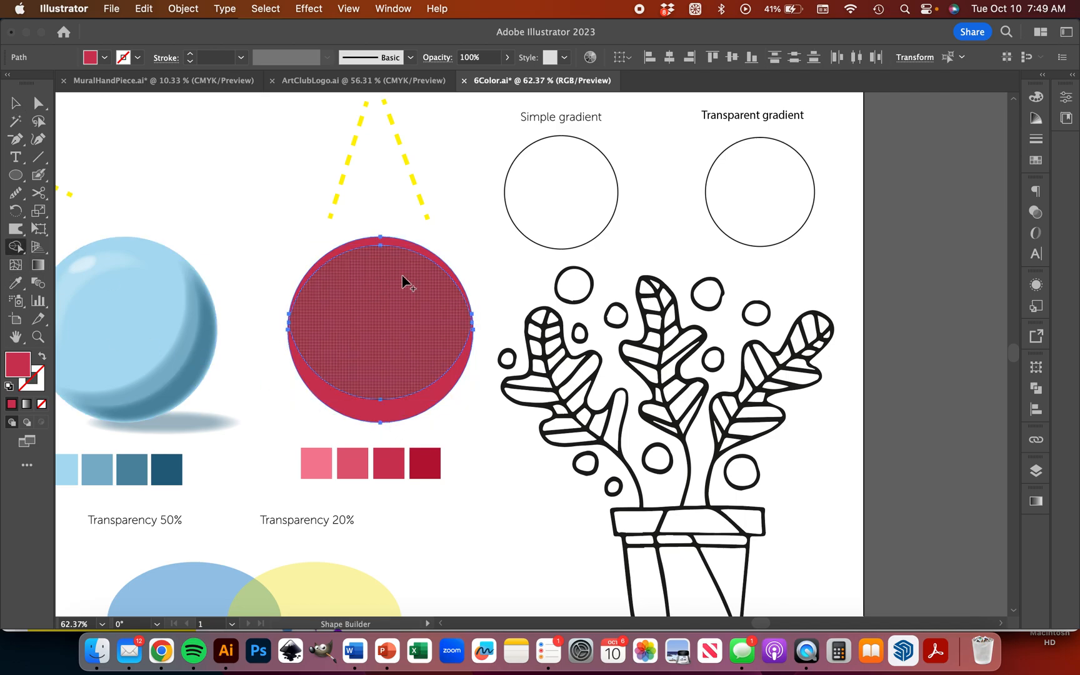
pyautogui.keyDown('alt'); pyautogui.click(401, 242); pyautogui.keyUp('alt')
pyautogui.keyDown('alt'); pyautogui.click(385, 304); pyautogui.keyUp('alt')
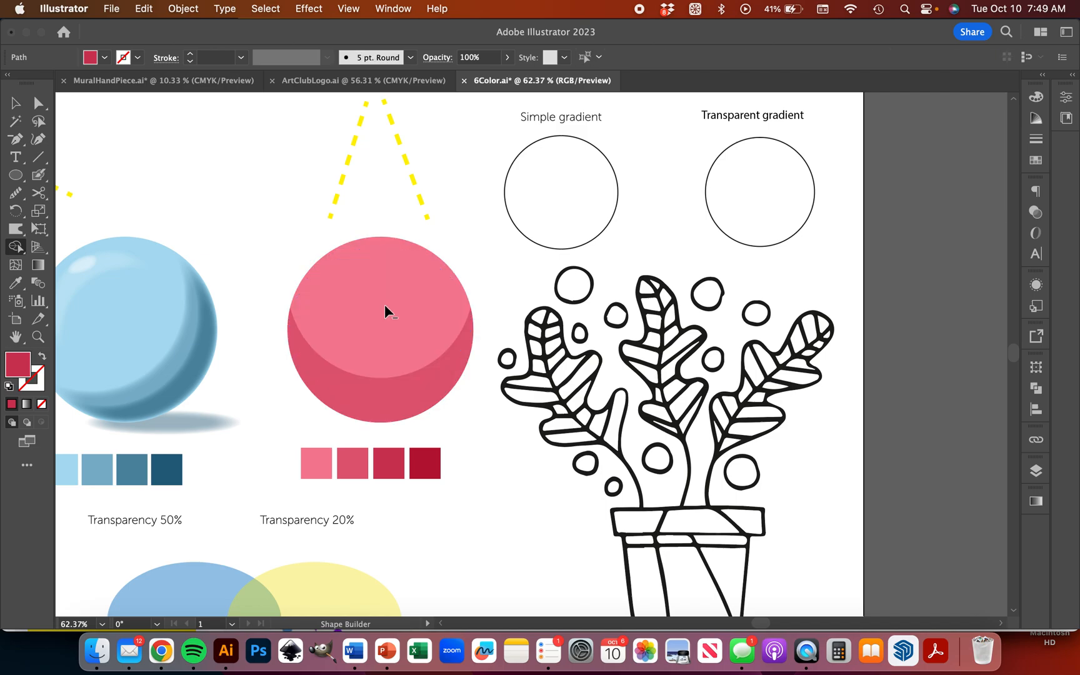
pyautogui.press('super+z')
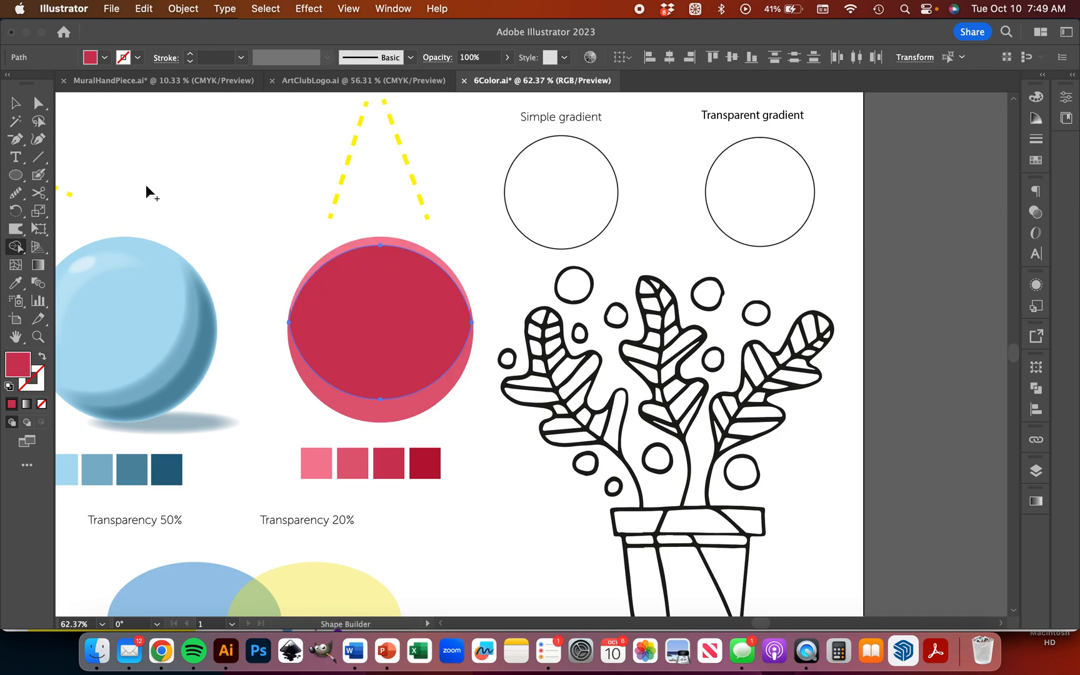
pyautogui.press('super+z')
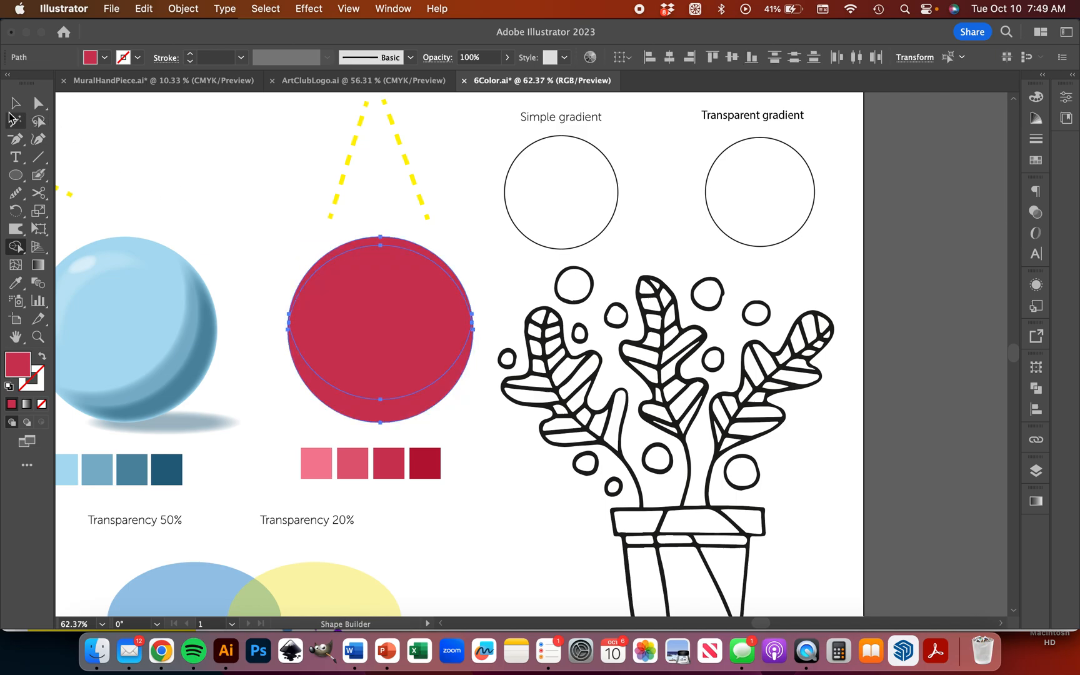
# Step: Cut the inner shape out of the third-shade circle with Shape Builder, undo removing the surrounding ring, and deselect it
pyautogui.click(392, 351)
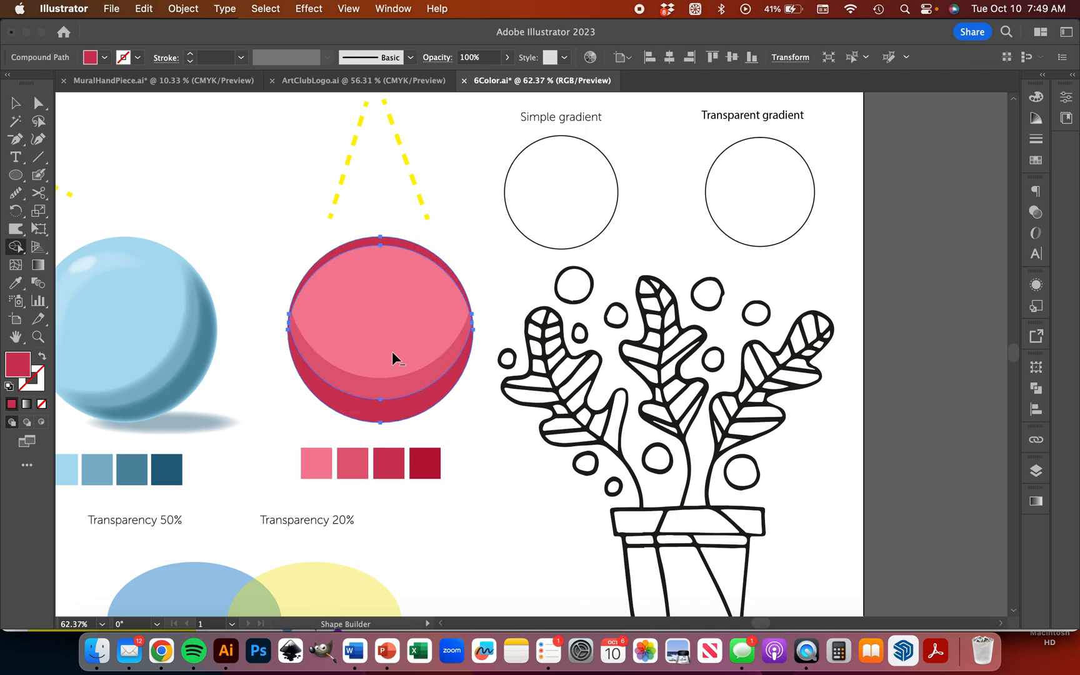
pyautogui.click(390, 240)
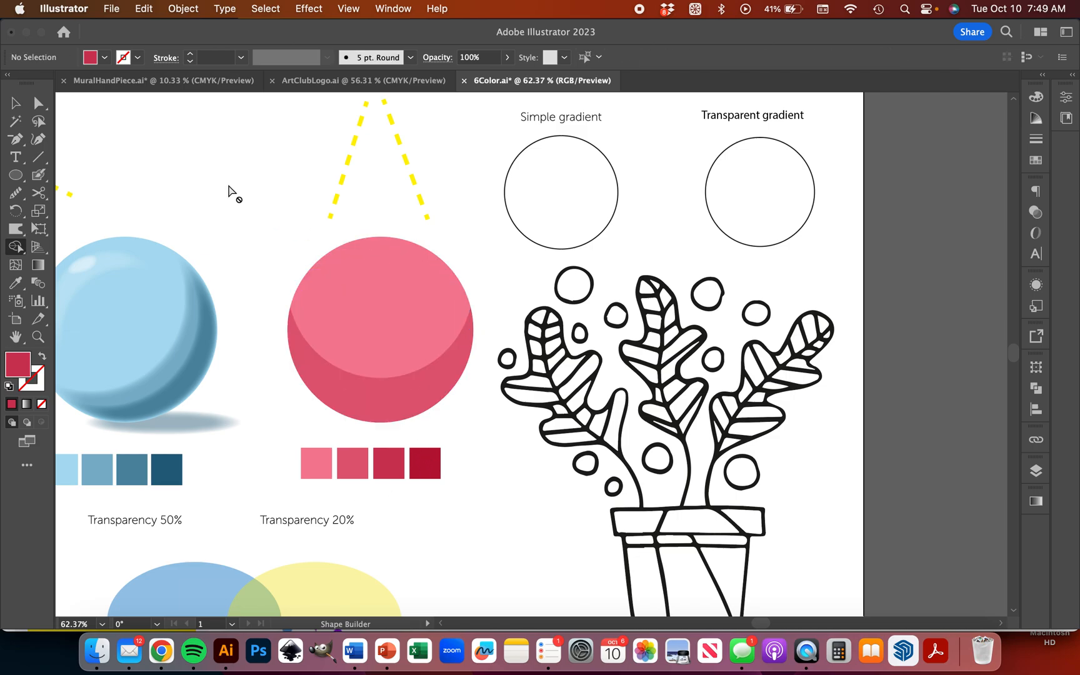
pyautogui.press('super+z')
pyautogui.press('a')
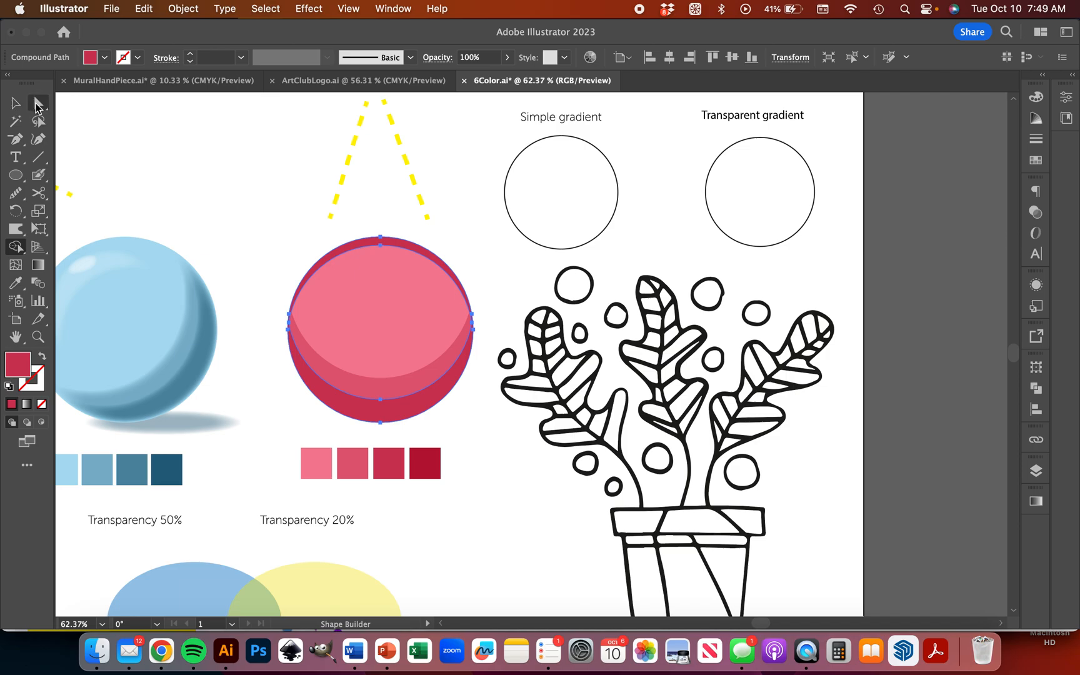
pyautogui.click(199, 255)
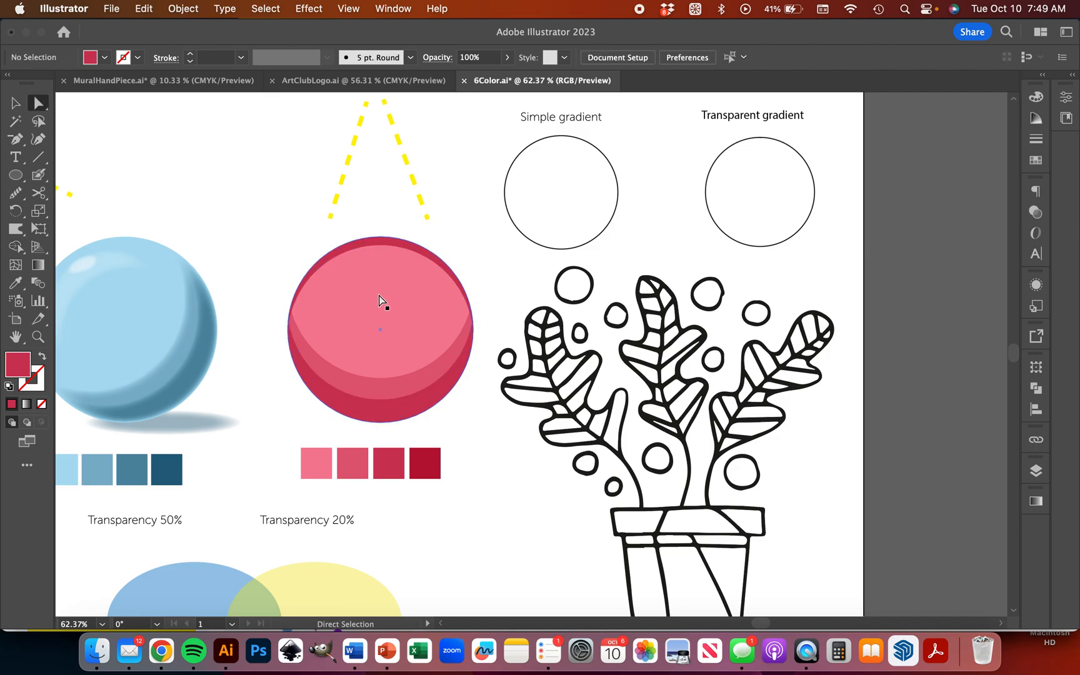
# Step: Erase across the dark red ring at both sides of the second sphere to separate its upper arc from the lower crescent
pyautogui.click(383, 410)
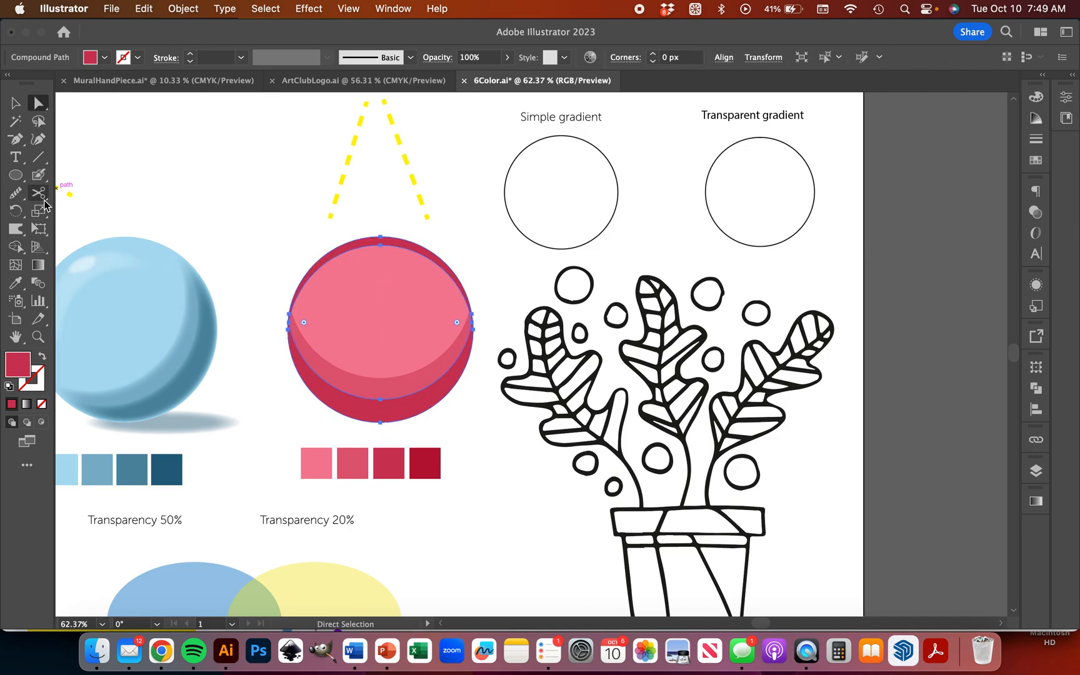
pyautogui.click(40, 193)
pyautogui.moveTo(40, 194)
pyautogui.mouseDown()
pyautogui.moveTo(106, 200)
pyautogui.moveTo(103, 191)
pyautogui.mouseUp()
pyautogui.scroll(3, 289, 338)
pyautogui.scroll(2, 290, 339)
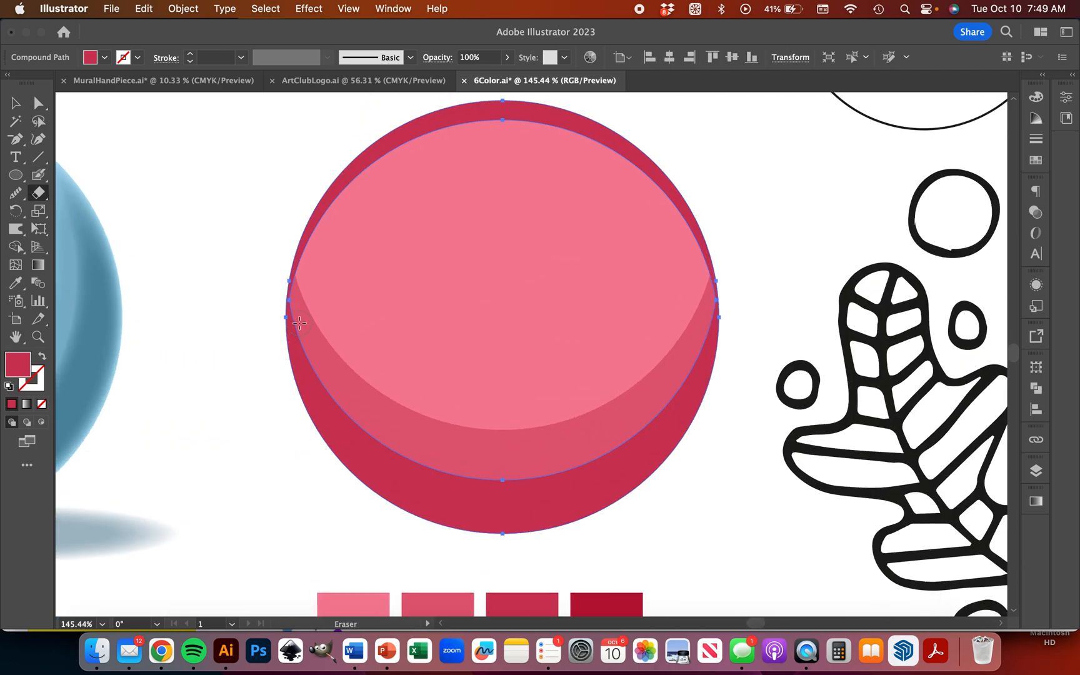
pyautogui.moveTo(302, 296); pyautogui.dragTo(290, 251)
pyautogui.hscroll(5, 448, 309)
pyautogui.scroll(2, 448, 309)
pyautogui.hscroll(2, 450, 313)
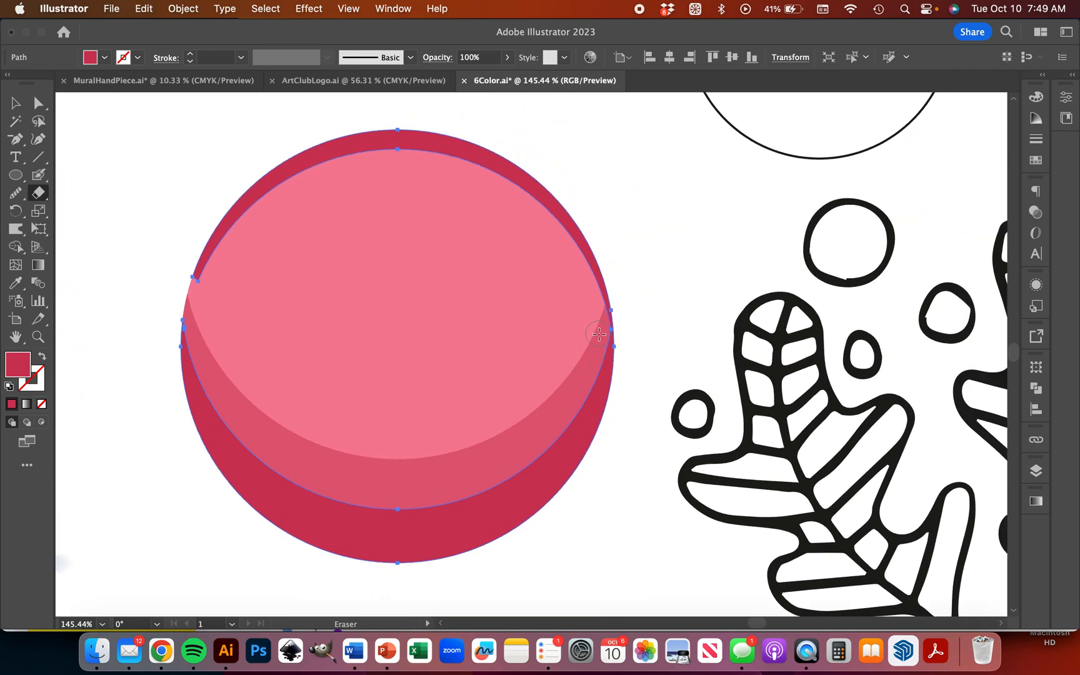
pyautogui.moveTo(599, 335); pyautogui.dragTo(639, 238)
# Step: Deselect the cut ring and delete its upper dark red arc, keeping the lower crescent
pyautogui.click(38, 103)
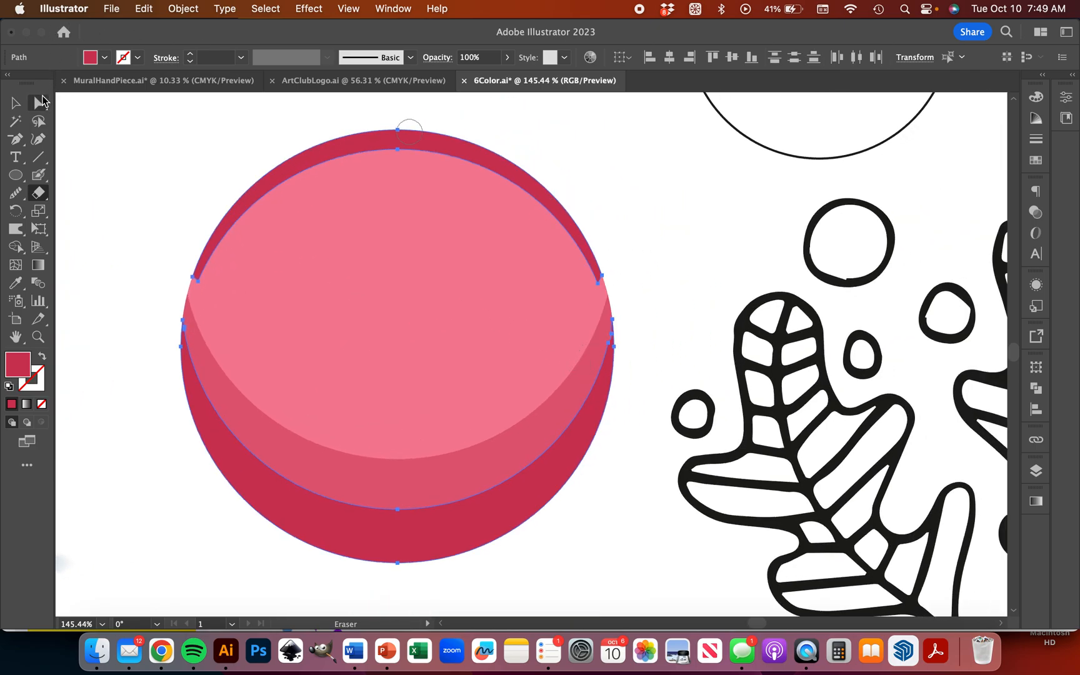
pyautogui.click(157, 168)
pyautogui.click(322, 155)
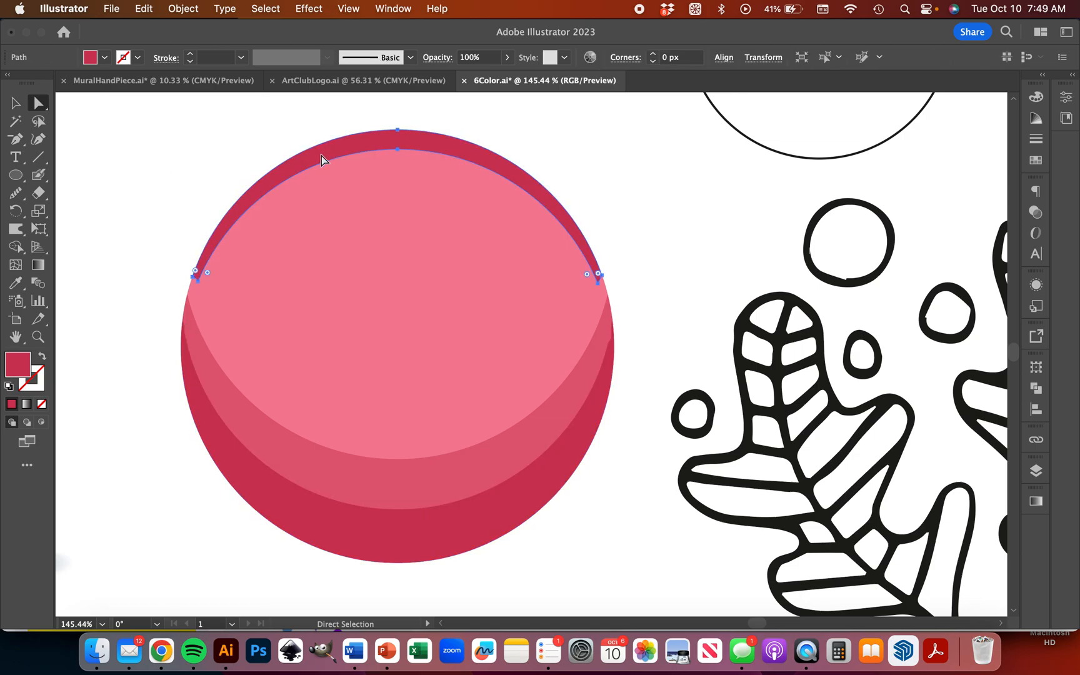
pyautogui.press('Delete')
pyautogui.click(16, 103)
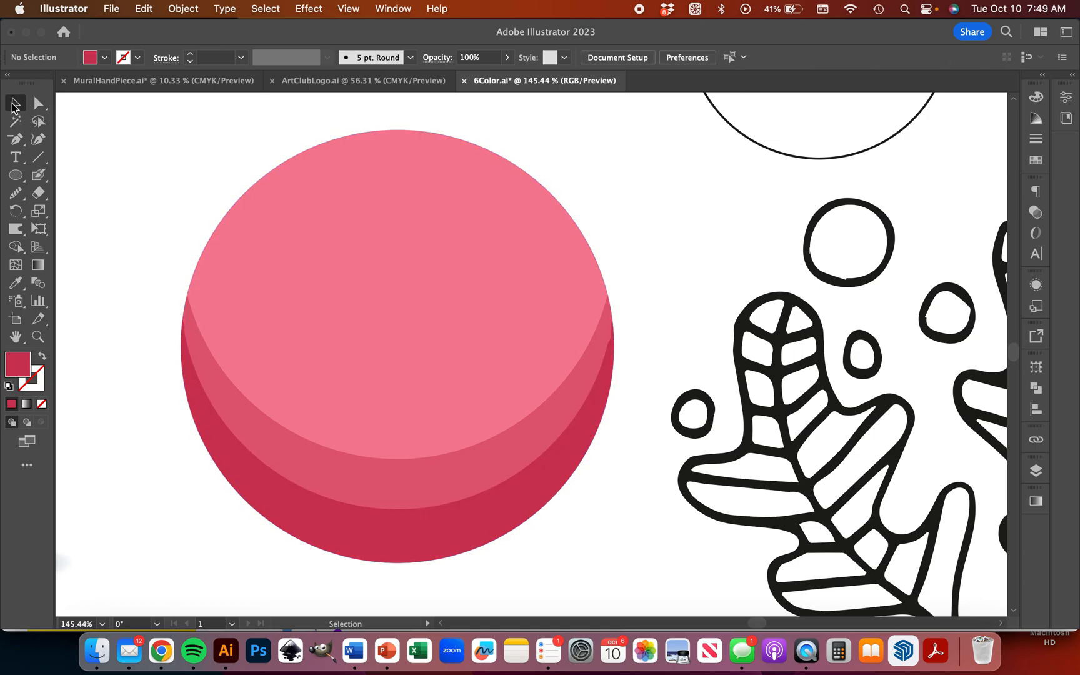
# Step: Compare the layered pink sphere with the blue sphere and look over the rest of the worksheet
pyautogui.click(373, 324)
pyautogui.scroll(-3, 372, 324)
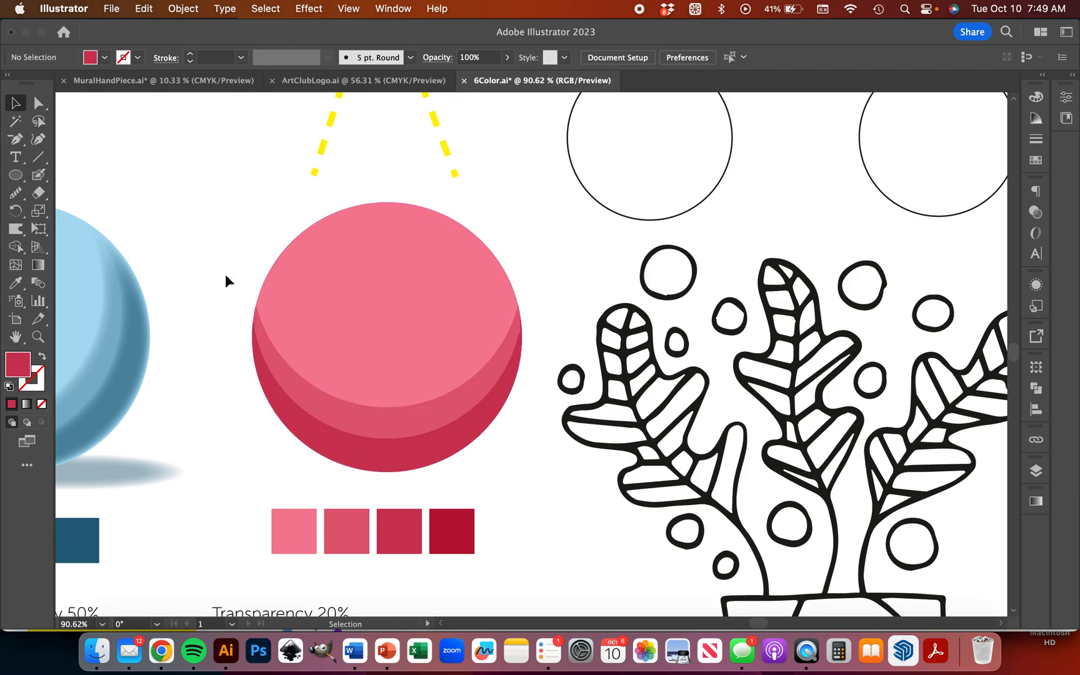
pyautogui.hscroll(-5, 225, 282)
pyautogui.click(221, 281)
pyautogui.hscroll(5, 200, 332)
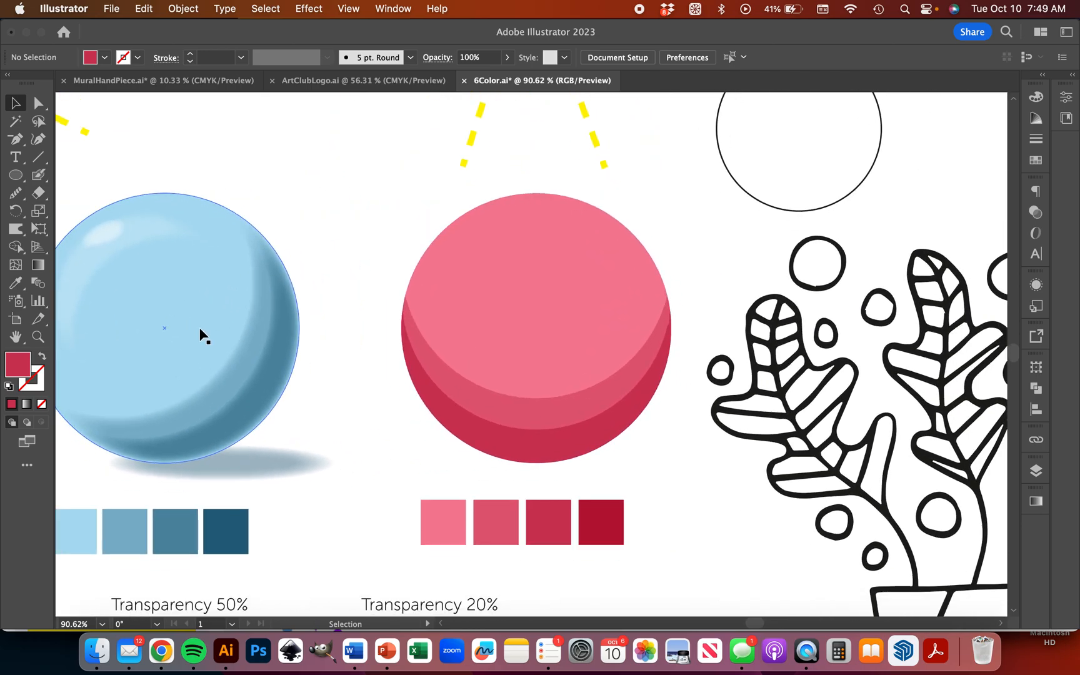
pyautogui.scroll(-2, 476, 313)
pyautogui.scroll(-1, 478, 344)
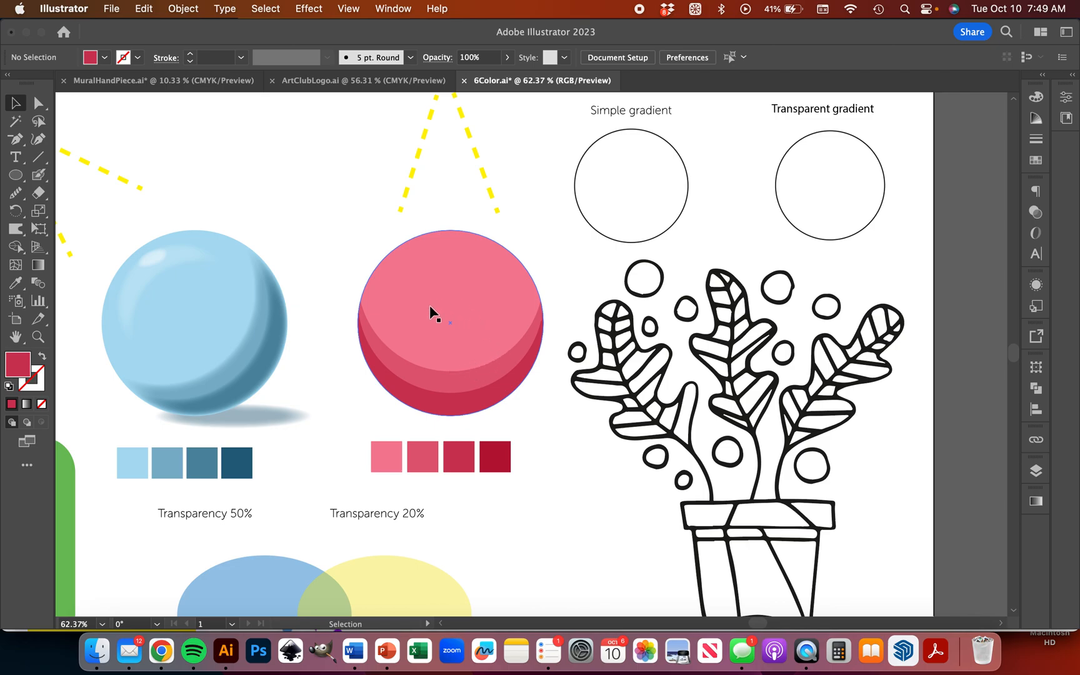
pyautogui.scroll(-5, 449, 263)
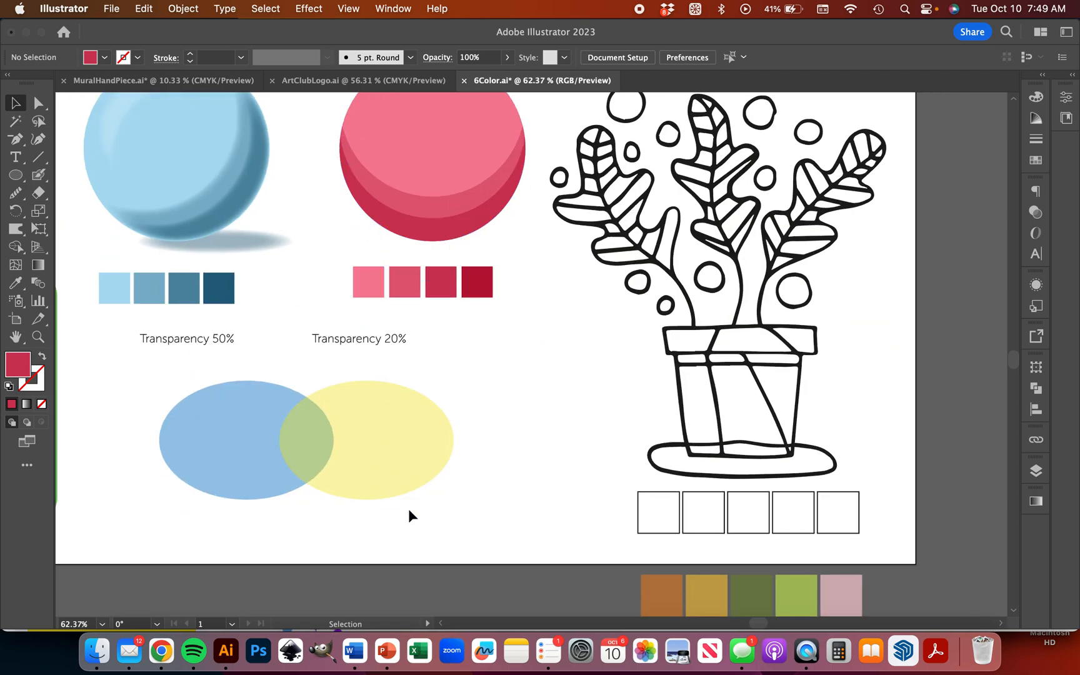
# Step: Show the Gradient panel beside the artboard and fill the "Simple gradient" circle with the white-to-black linear gradient
pyautogui.scroll(4, 409, 509)
pyautogui.hscroll(3, 410, 509)
pyautogui.scroll(5, 409, 509)
pyautogui.hscroll(3, 409, 509)
pyautogui.scroll(-1, 404, 350)
pyautogui.hscroll(-1, 405, 350)
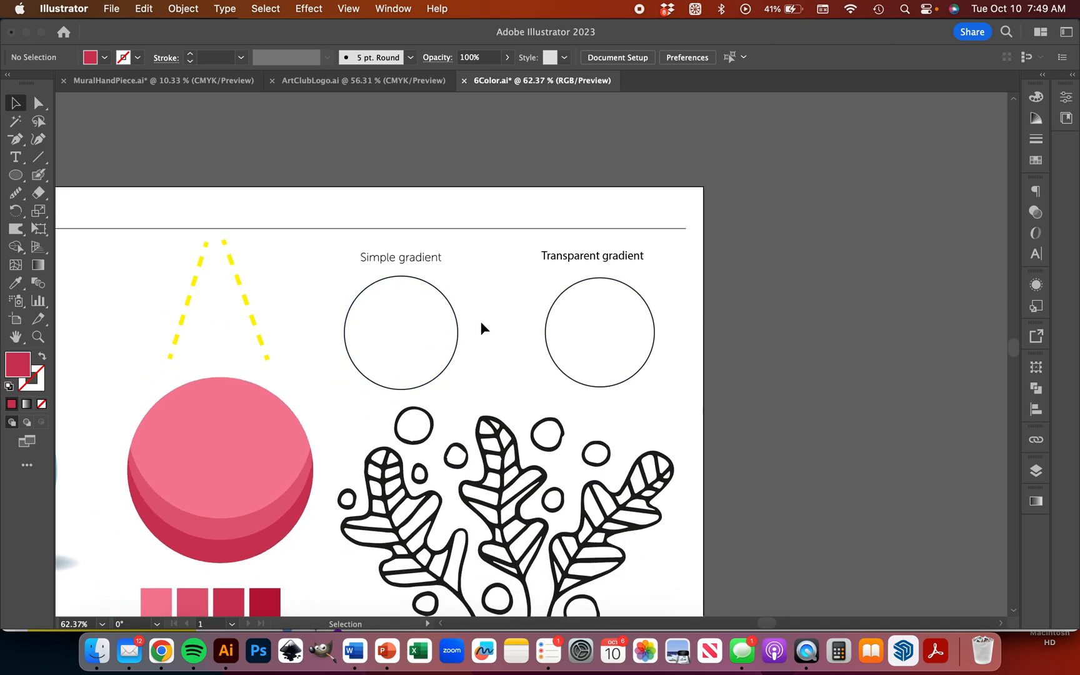
pyautogui.click(381, 356)
pyautogui.click(38, 268)
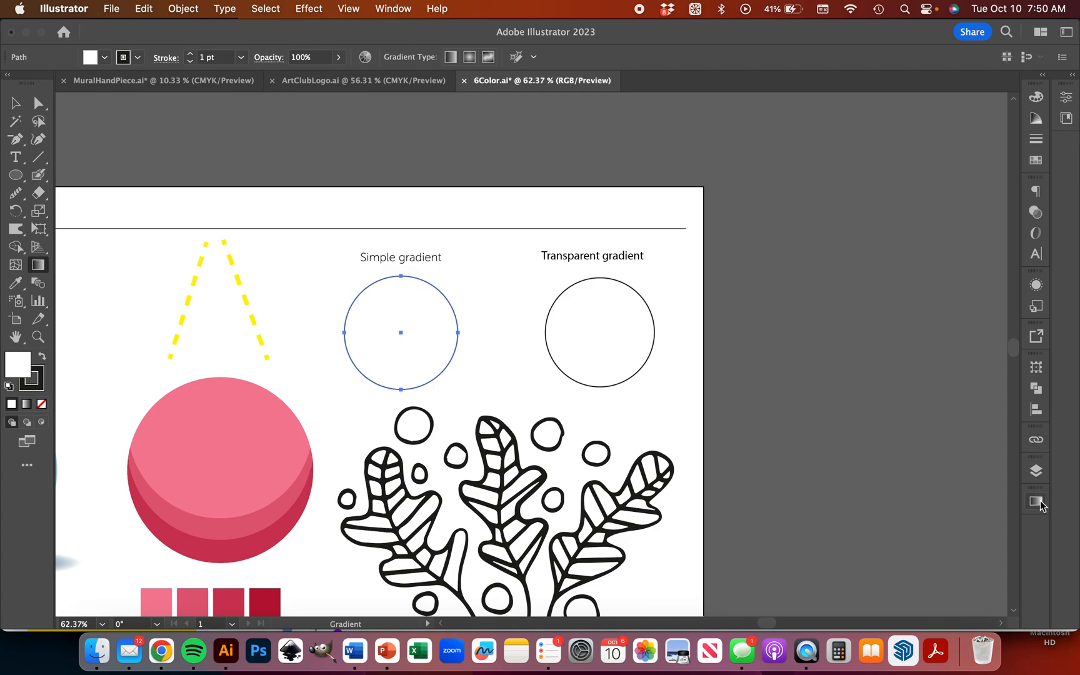
pyautogui.click(394, 9)
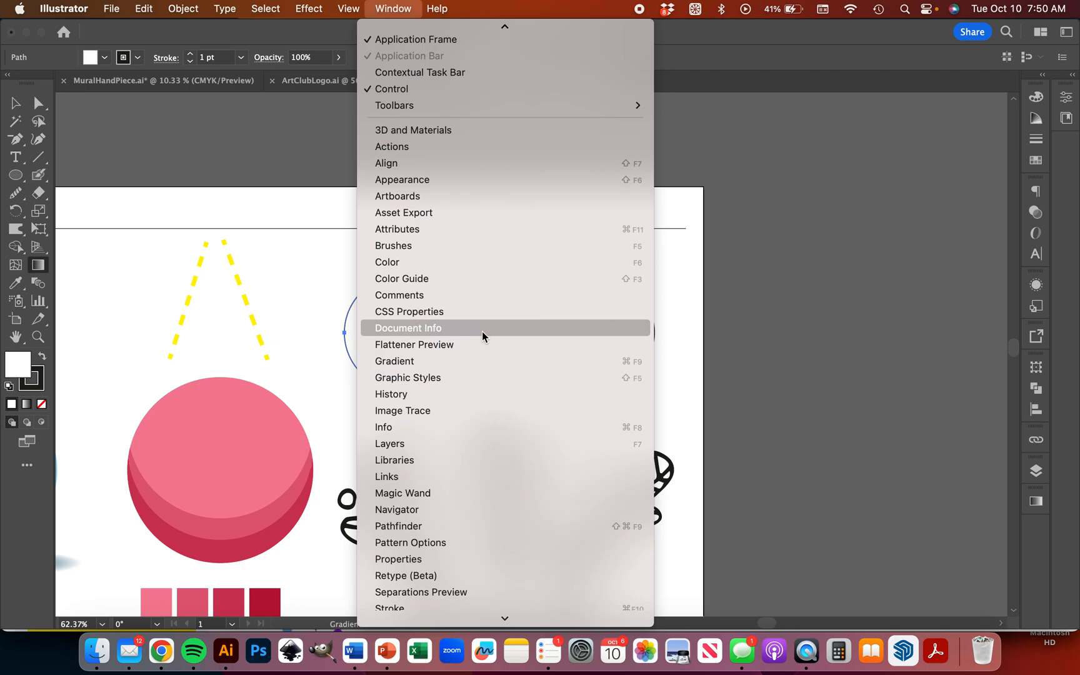
pyautogui.click(478, 361)
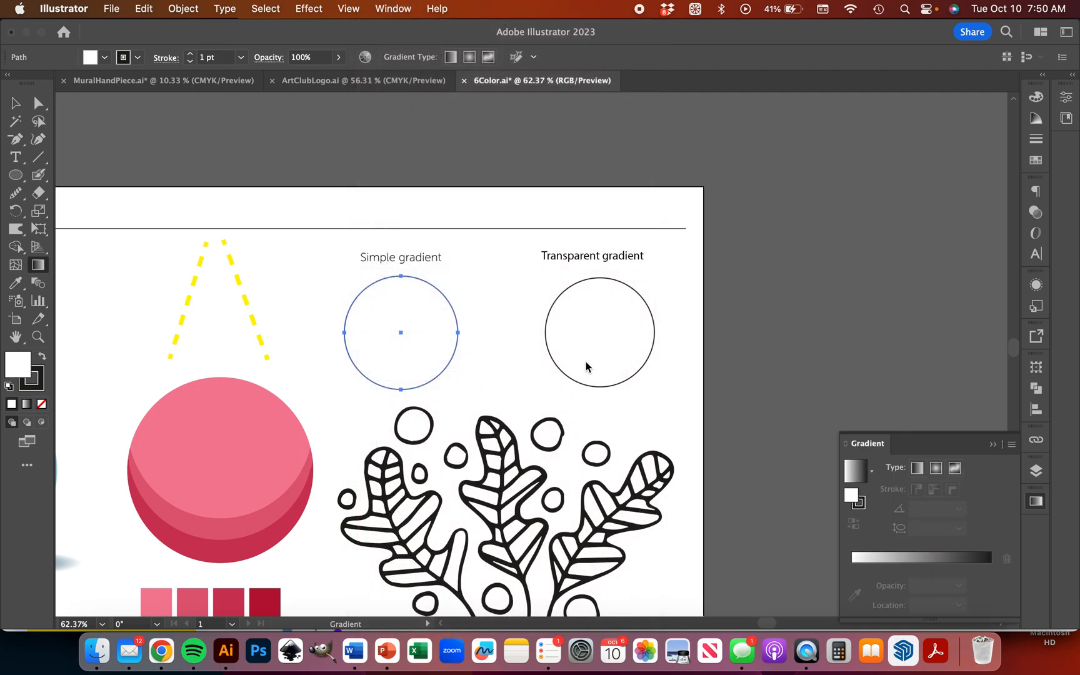
pyautogui.moveTo(927, 446); pyautogui.dragTo(869, 265)
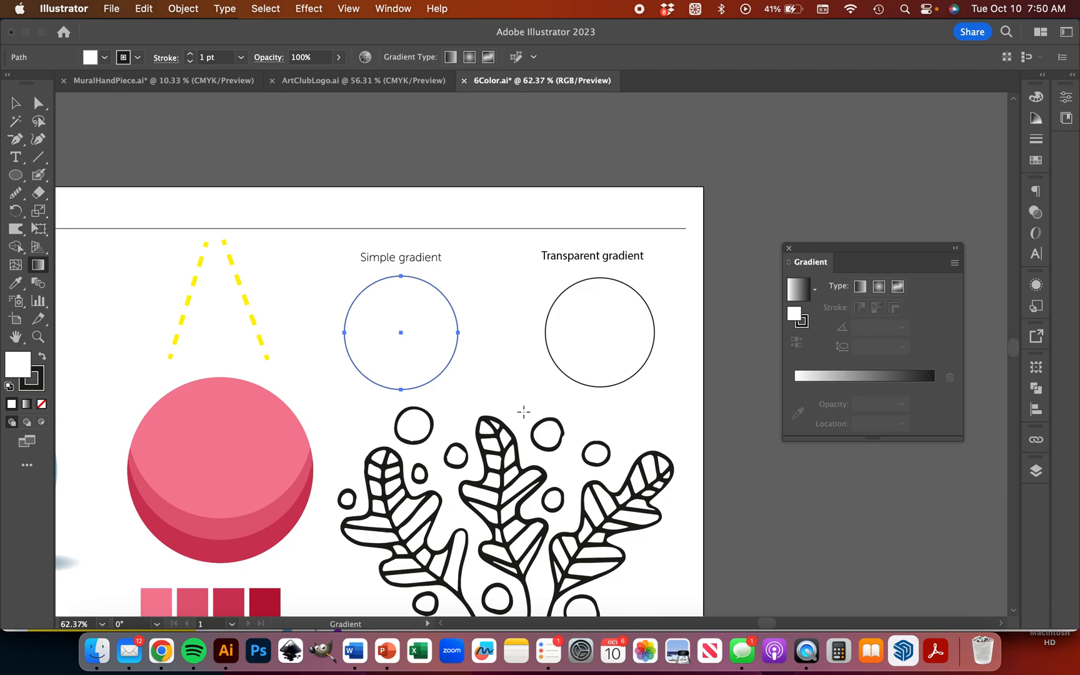
pyautogui.click(860, 378)
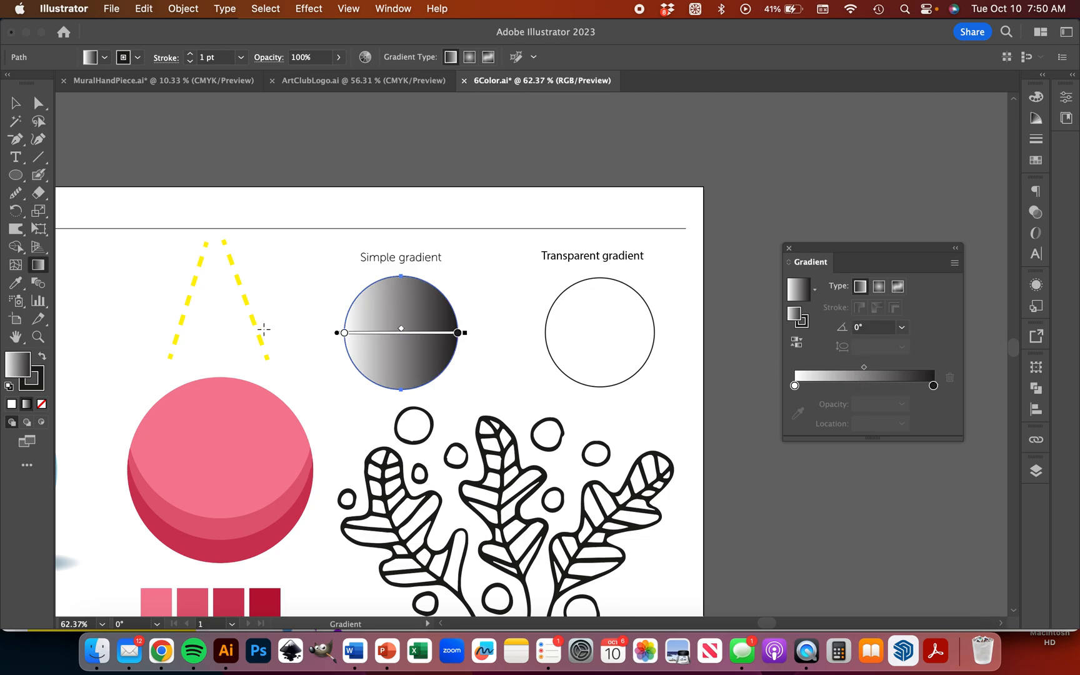
# Step: Redraw the linear gradient diagonally across the circle in several directions, ending at an angle of about -49°
pyautogui.moveTo(343, 292); pyautogui.dragTo(462, 379)
pyautogui.click(442, 313)
pyautogui.moveTo(441, 313); pyautogui.dragTo(351, 380)
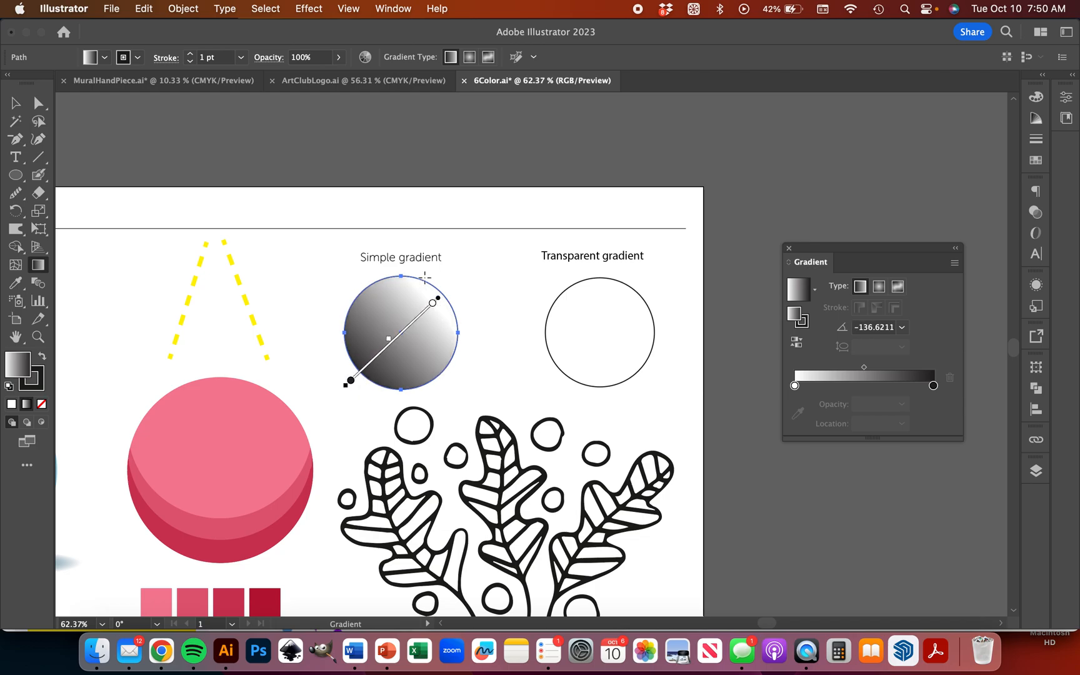
pyautogui.moveTo(369, 293); pyautogui.dragTo(455, 394)
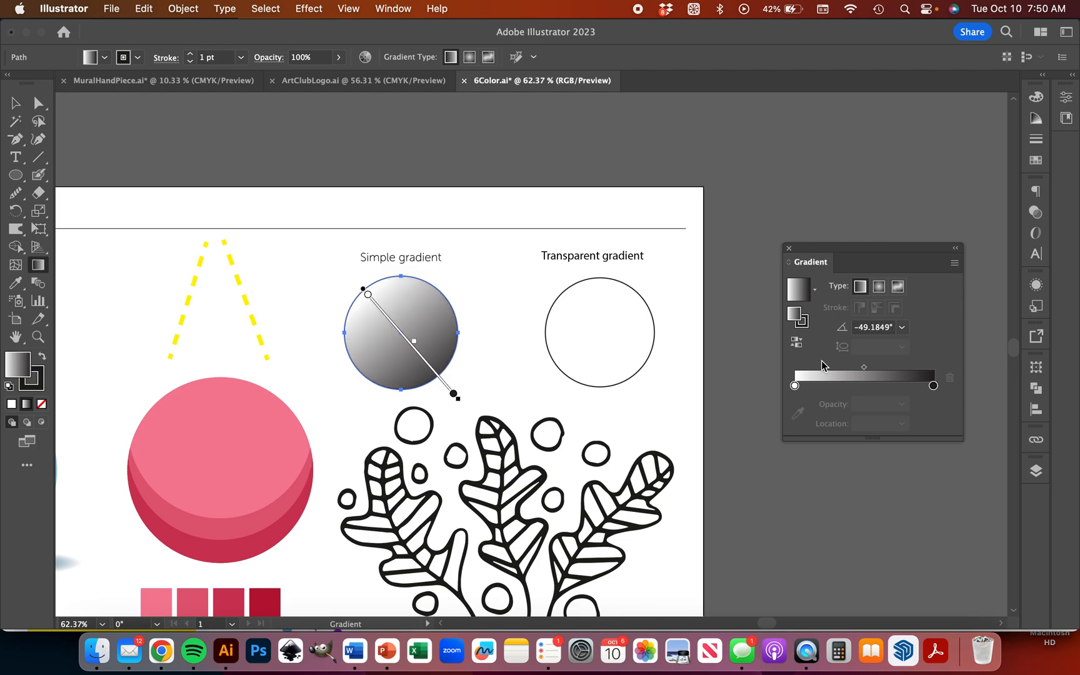
# Step: Make the gradient radial, extend its radius slightly beyond the circle, and move the white stop to about 40.7%
pyautogui.click(878, 287)
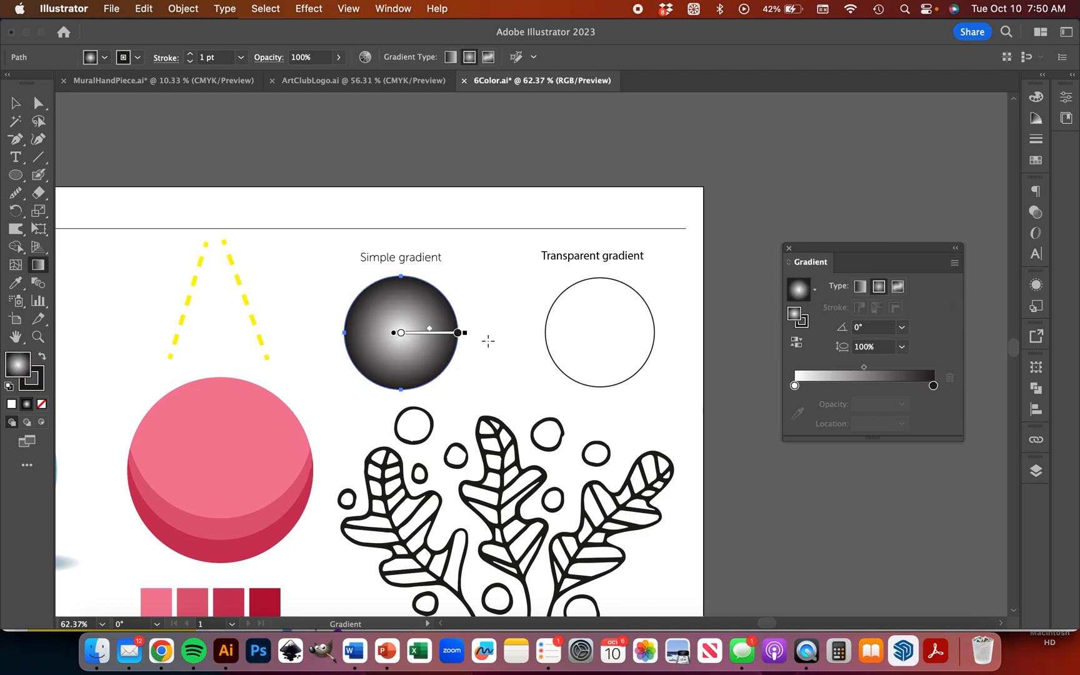
pyautogui.moveTo(465, 333)
pyautogui.mouseDown()
pyautogui.moveTo(498, 334)
pyautogui.moveTo(480, 334)
pyautogui.mouseUp()
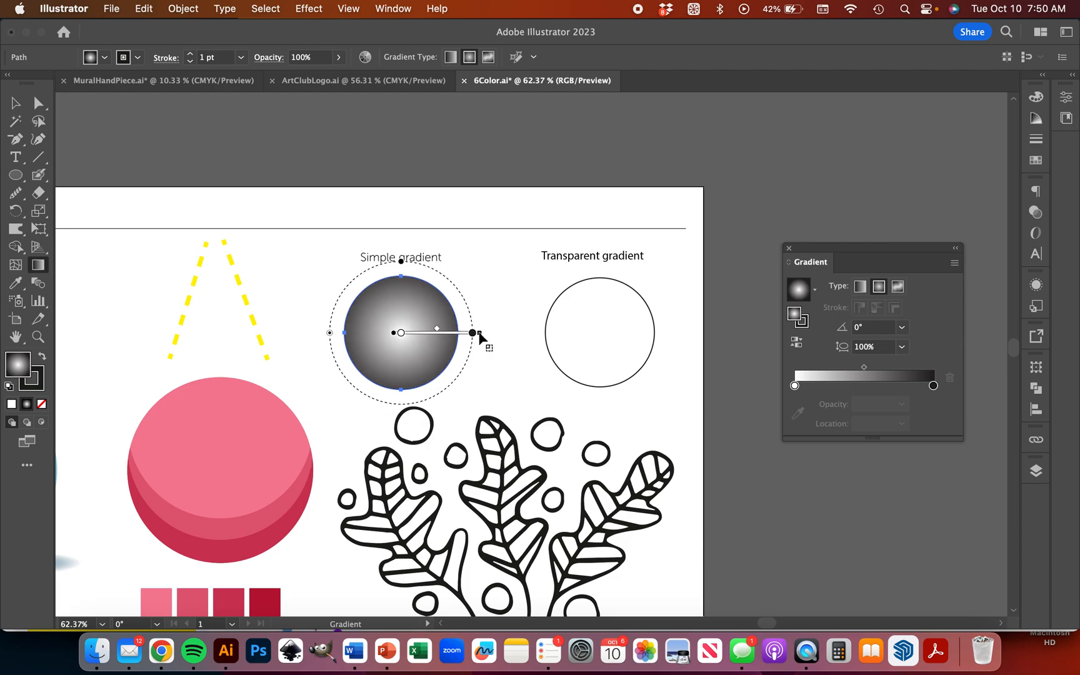
pyautogui.moveTo(401, 333); pyautogui.dragTo(423, 337)
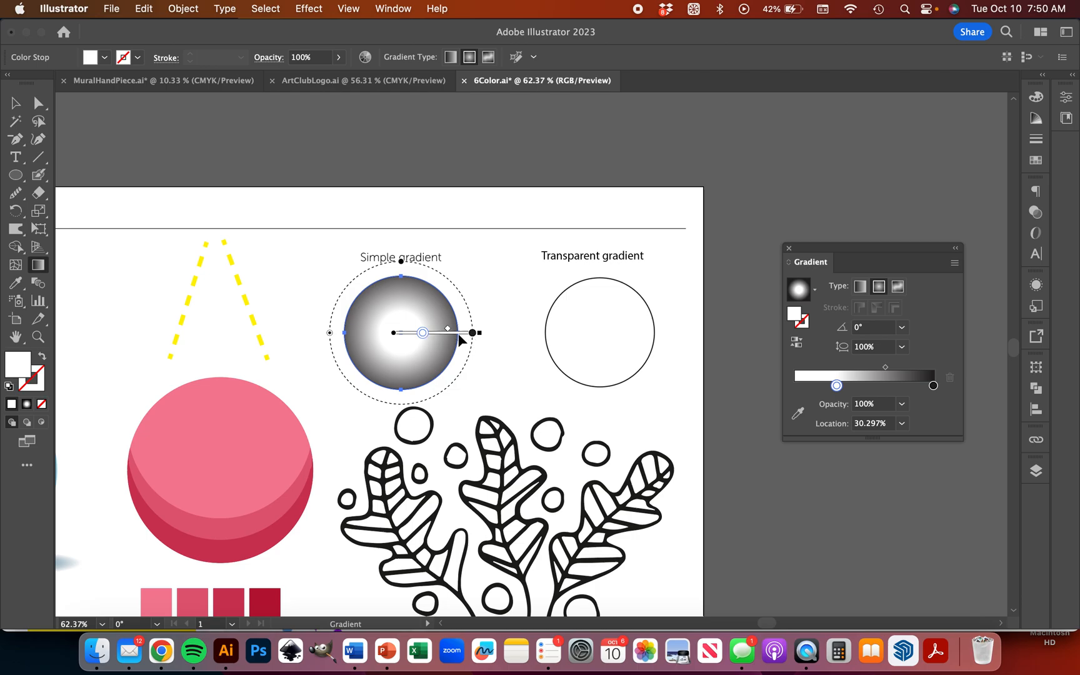
pyautogui.moveTo(424, 334); pyautogui.dragTo(430, 332)
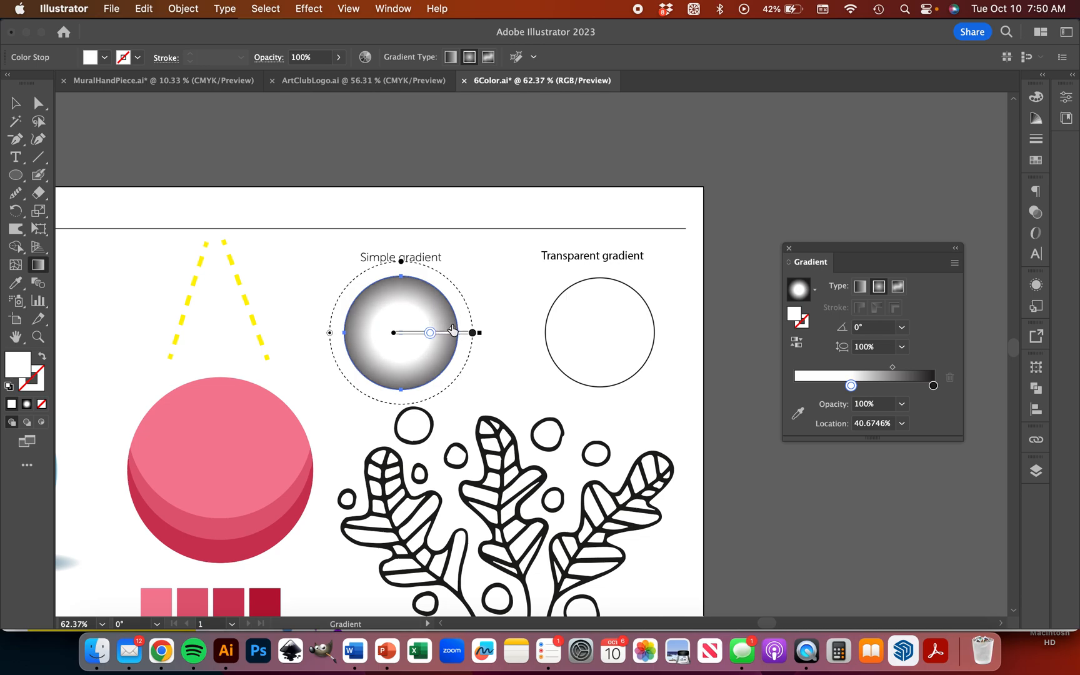
# Step: Add swatch colors to the radial gradient as new stops: yellow at about 57.5% and crimson at about 74.8%
pyautogui.moveTo(873, 255); pyautogui.dragTo(824, 297)
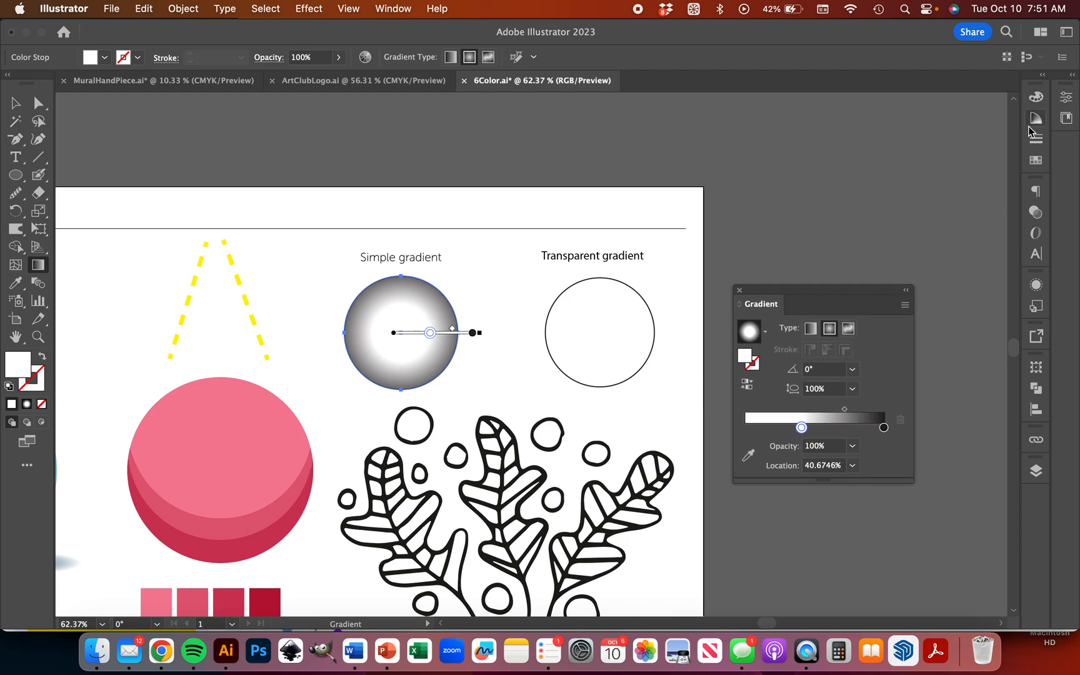
pyautogui.click(1033, 164)
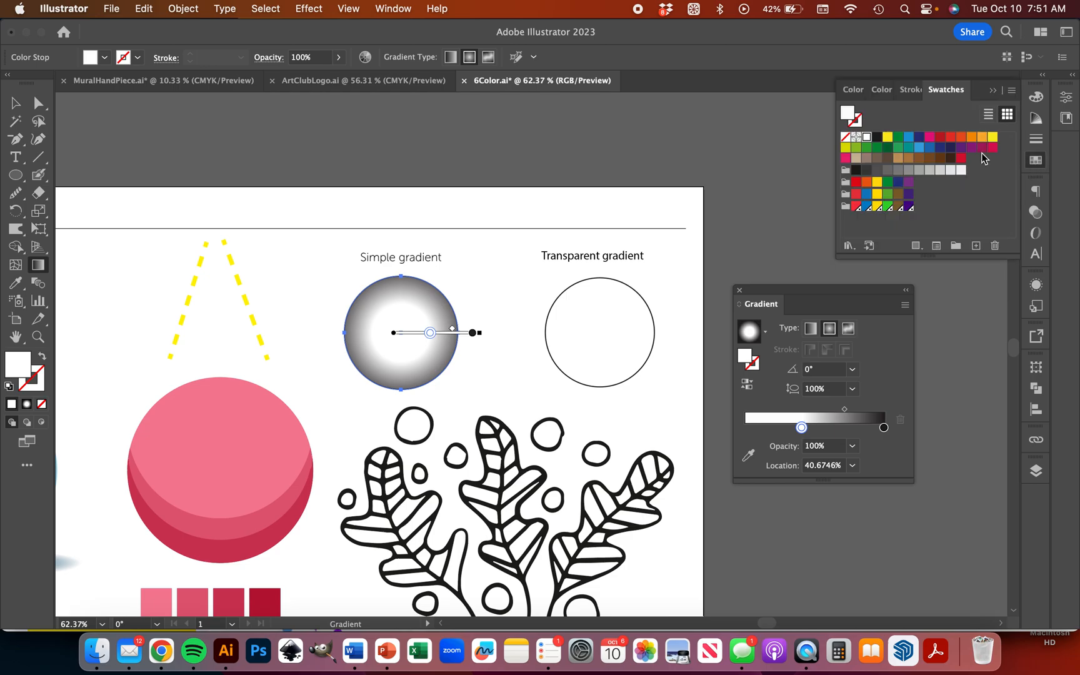
pyautogui.click(882, 89)
pyautogui.click(908, 92)
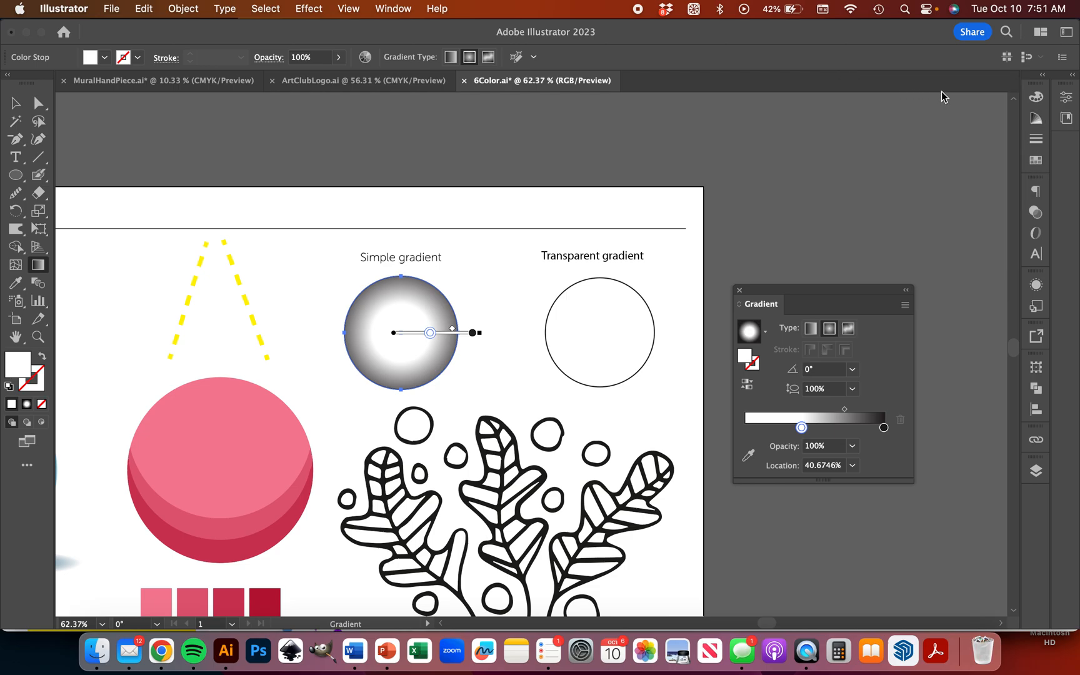
pyautogui.click(1036, 161)
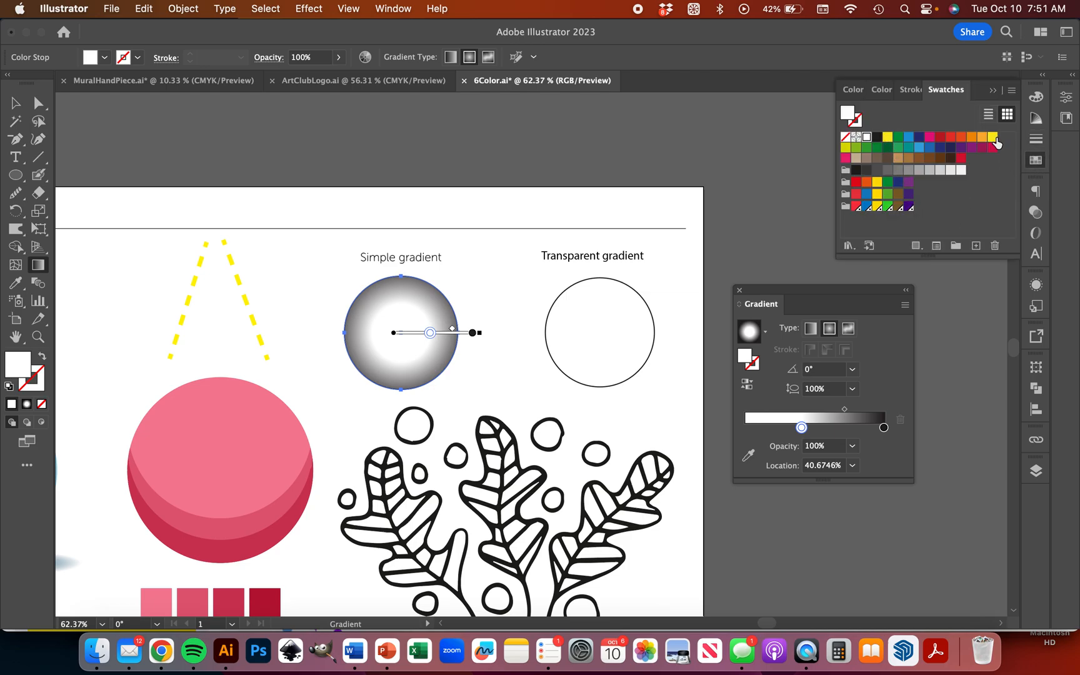
pyautogui.moveTo(994, 139); pyautogui.dragTo(826, 425)
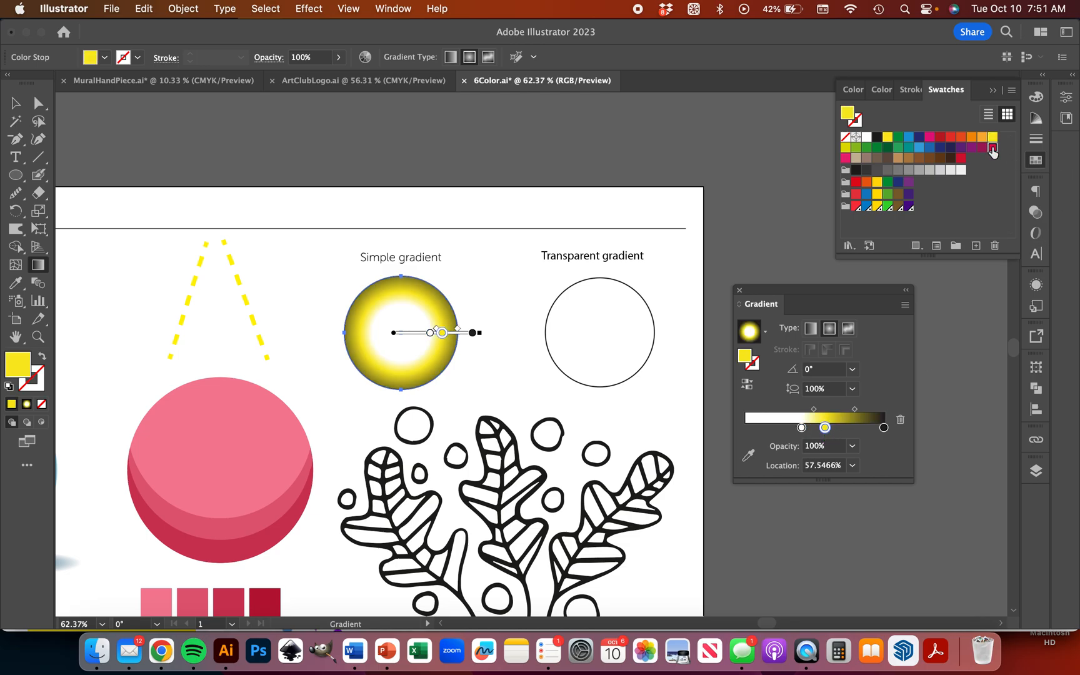
pyautogui.moveTo(993, 152); pyautogui.dragTo(852, 425)
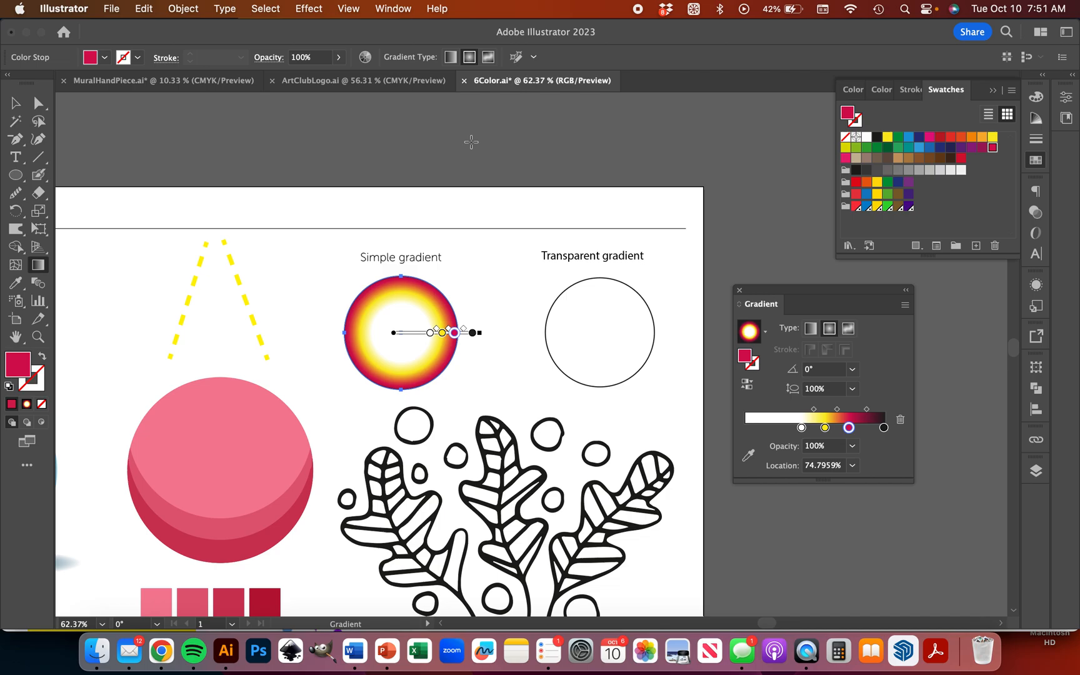
# Step: With nothing selected, create a light blue swatch and add it to the gradient as a stop at about 74.7%
pyautogui.press('v')
pyautogui.click(178, 160)
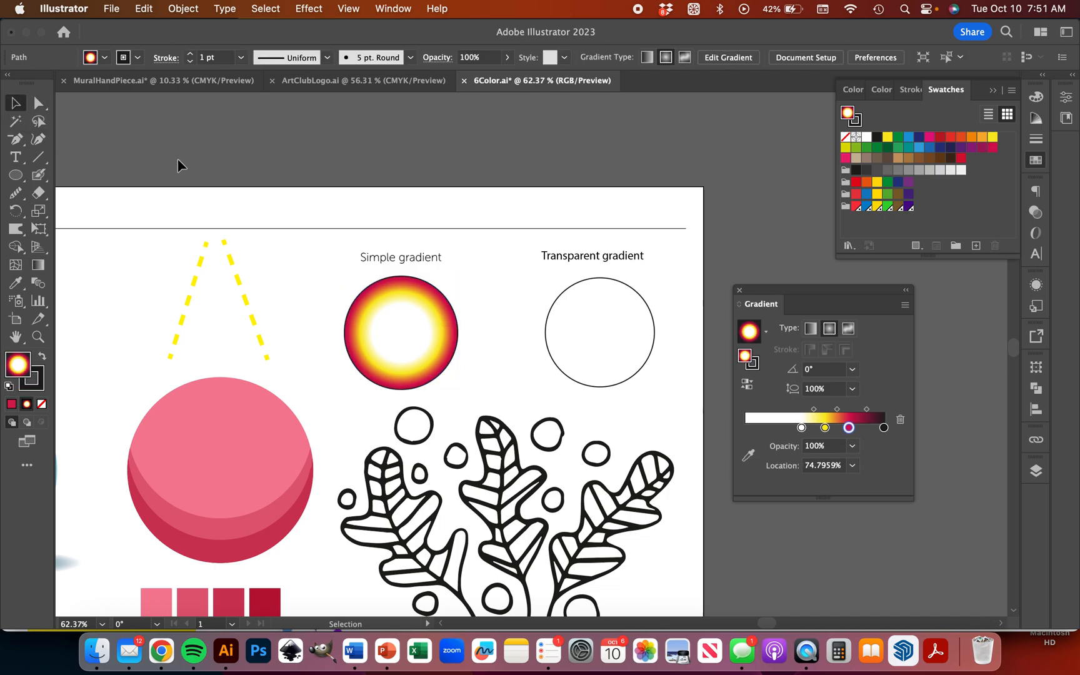
pyautogui.doubleClick(18, 372)
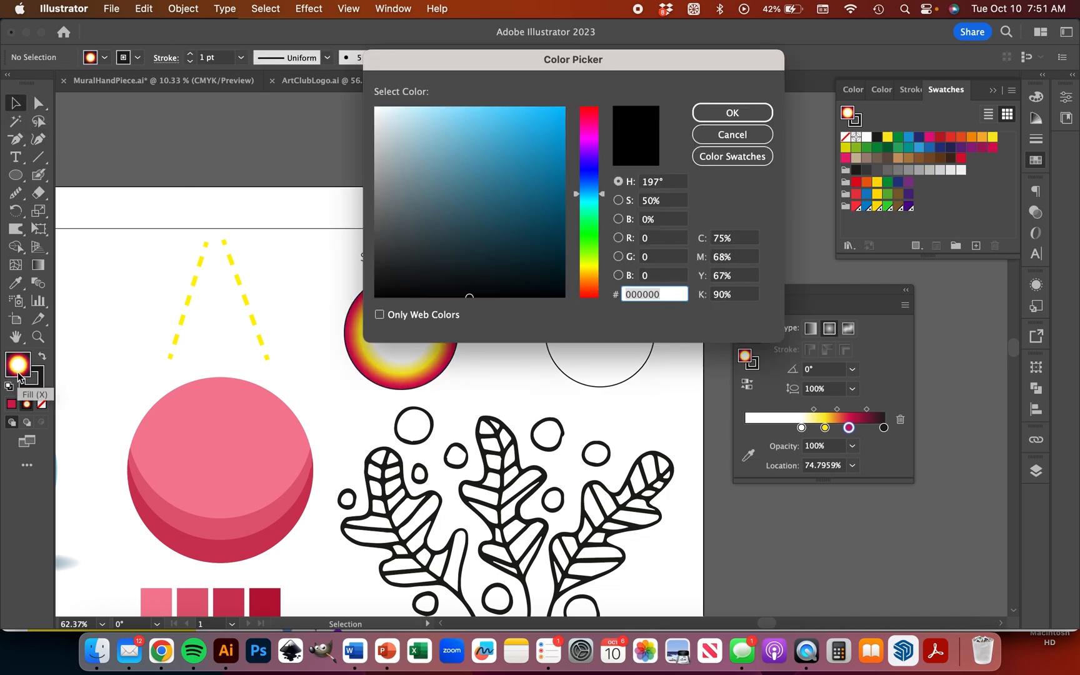
pyautogui.click(499, 136)
pyautogui.click(730, 113)
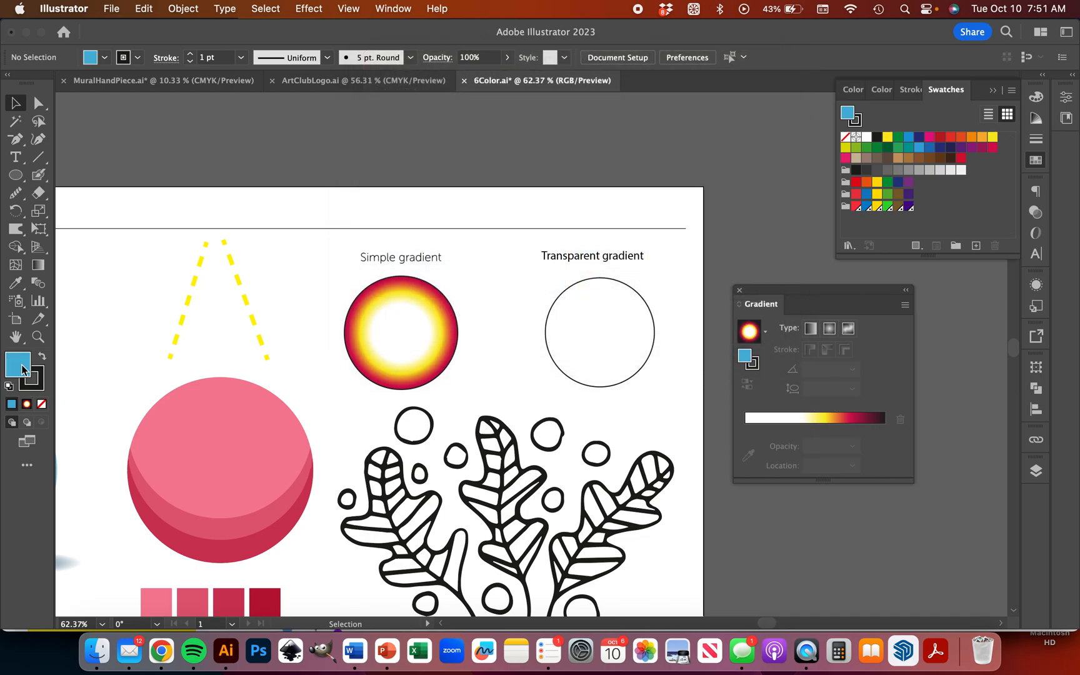
pyautogui.moveTo(22, 370); pyautogui.dragTo(859, 216)
pyautogui.moveTo(930, 196); pyautogui.dragTo(859, 225)
pyautogui.moveTo(973, 166); pyautogui.dragTo(850, 427)
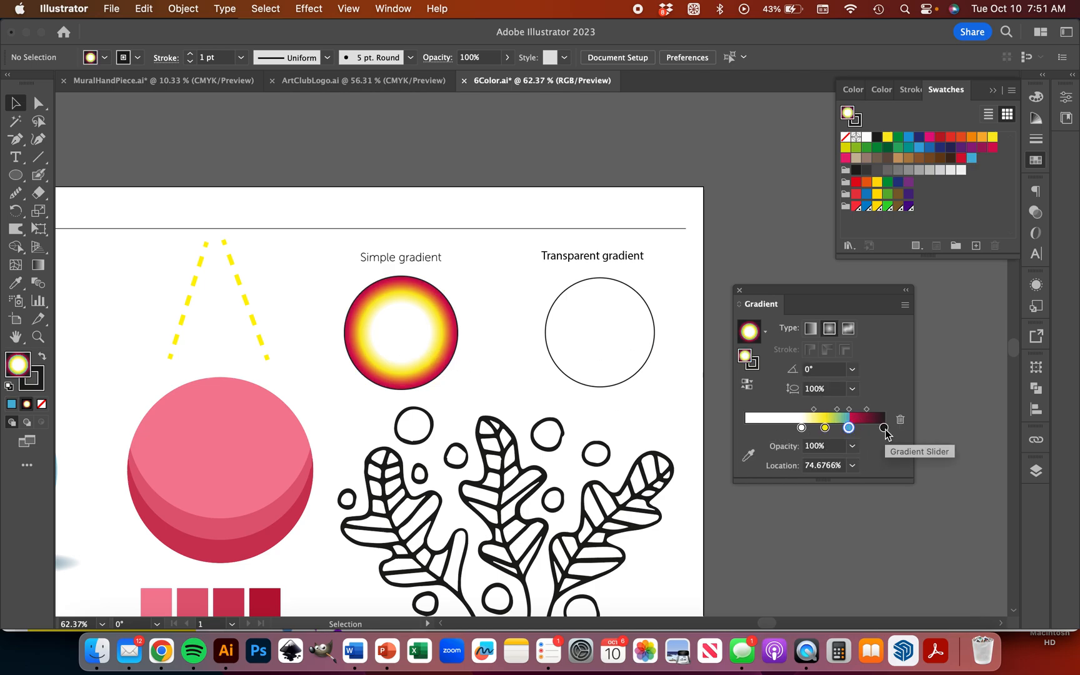
# Step: Remove the black and white stops from the gradient and move the yellow stop to about 15.7%
pyautogui.moveTo(886, 431); pyautogui.dragTo(885, 492)
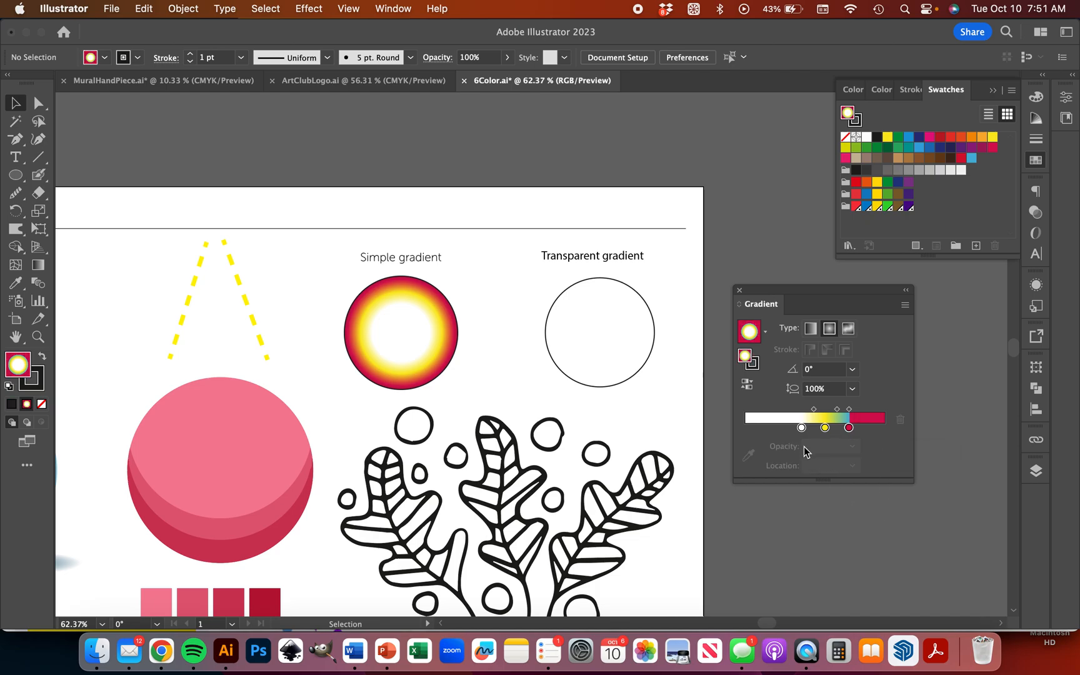
pyautogui.moveTo(803, 428); pyautogui.dragTo(722, 506)
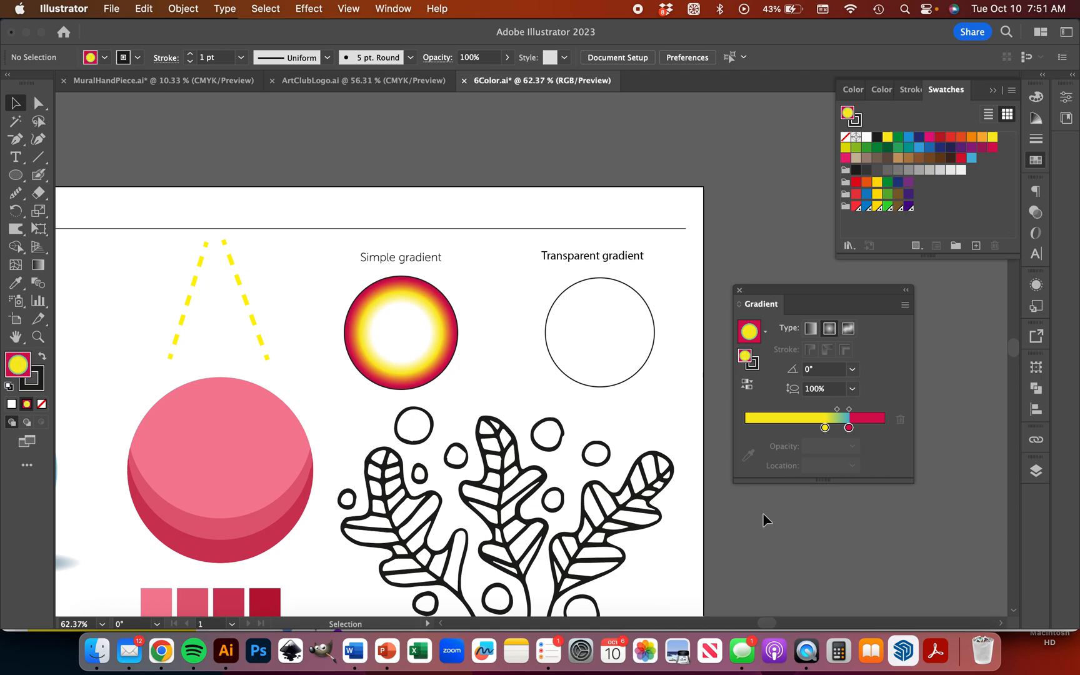
pyautogui.moveTo(826, 431); pyautogui.dragTo(767, 430)
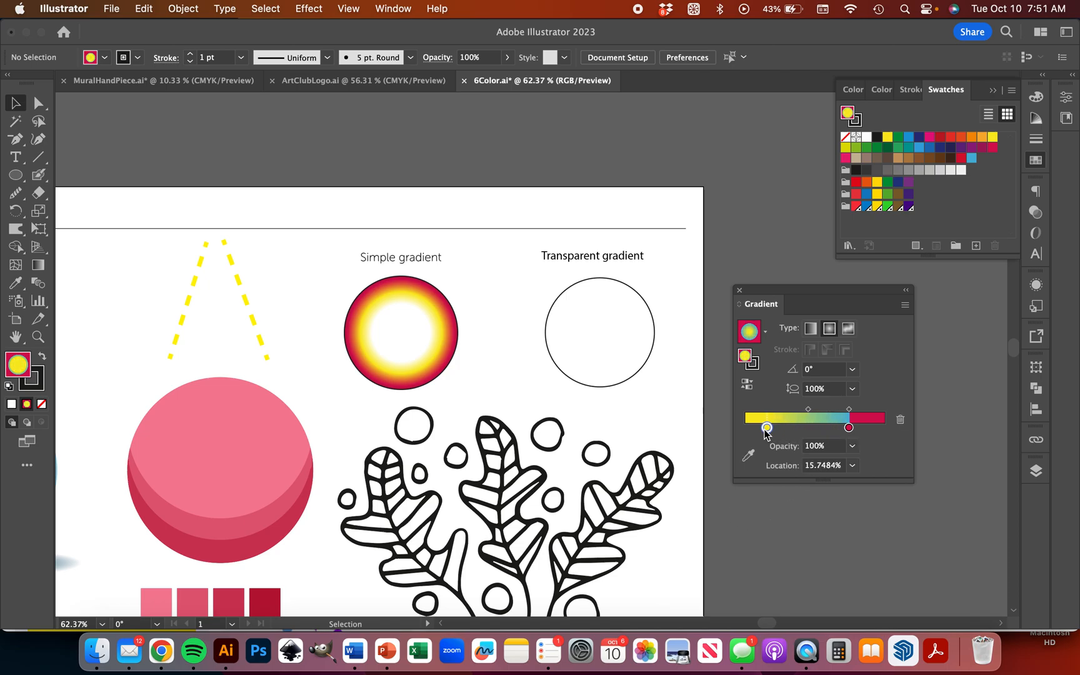
# Step: With nothing selected, remove the crimson stop from the yellow-to-blue radial gradient
pyautogui.moveTo(850, 430); pyautogui.dragTo(879, 498)
pyautogui.click(869, 430)
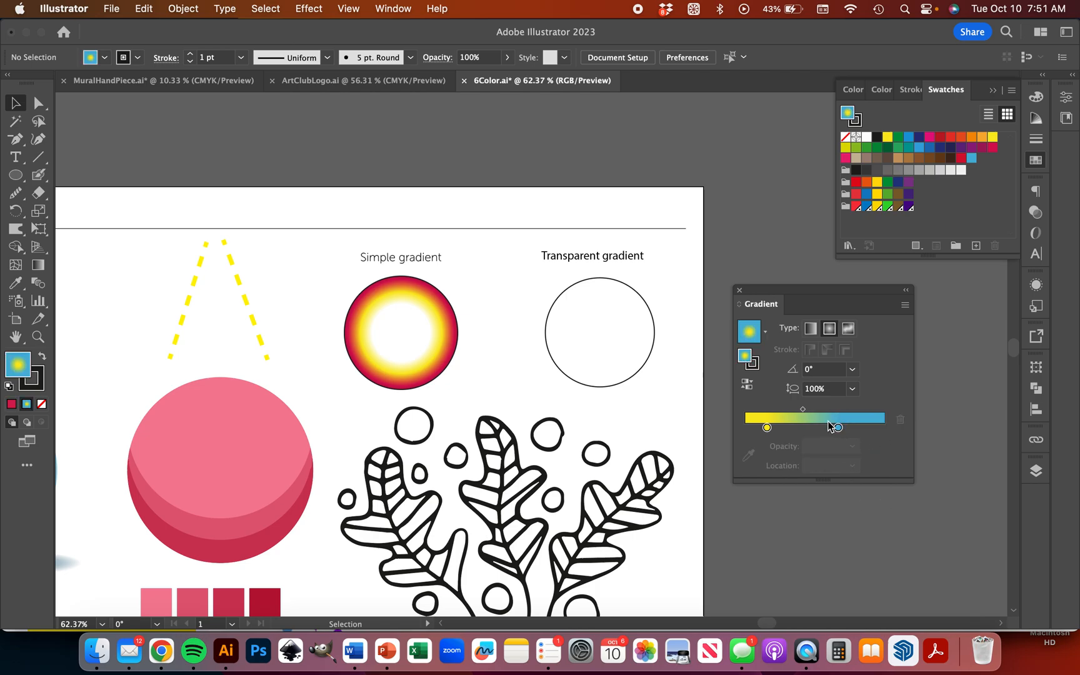
# Step: On the Simple gradient circle, remove the white and black stops and move yellow to about 21.7% and crimson to 100%
pyautogui.click(394, 350)
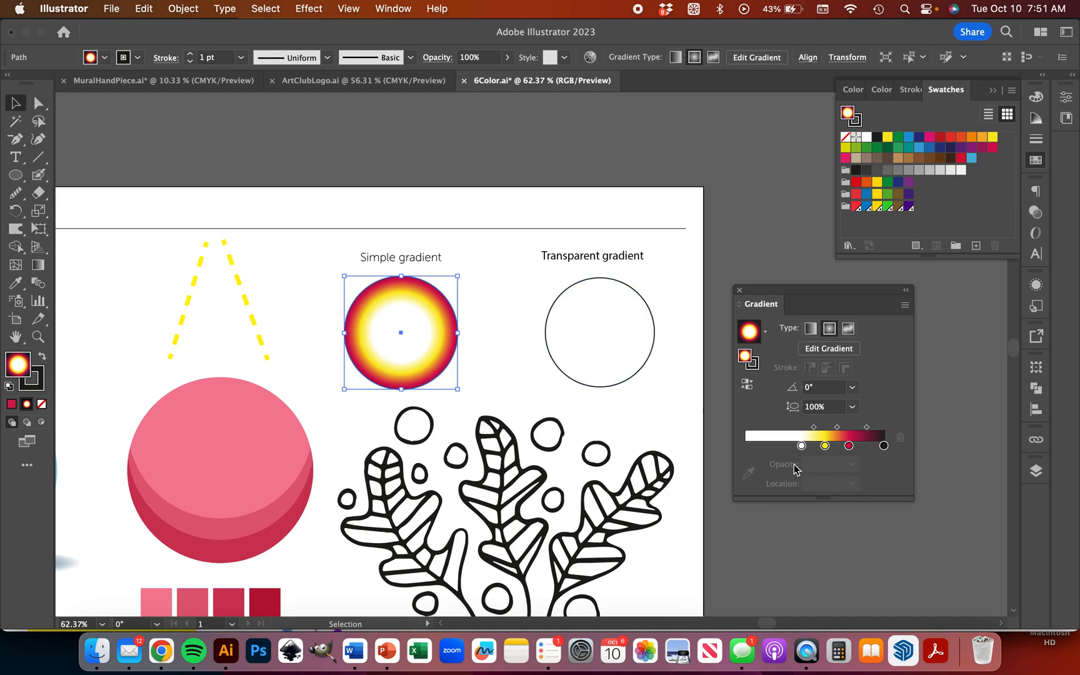
pyautogui.moveTo(801, 446); pyautogui.dragTo(763, 591)
pyautogui.moveTo(801, 445); pyautogui.dragTo(774, 514)
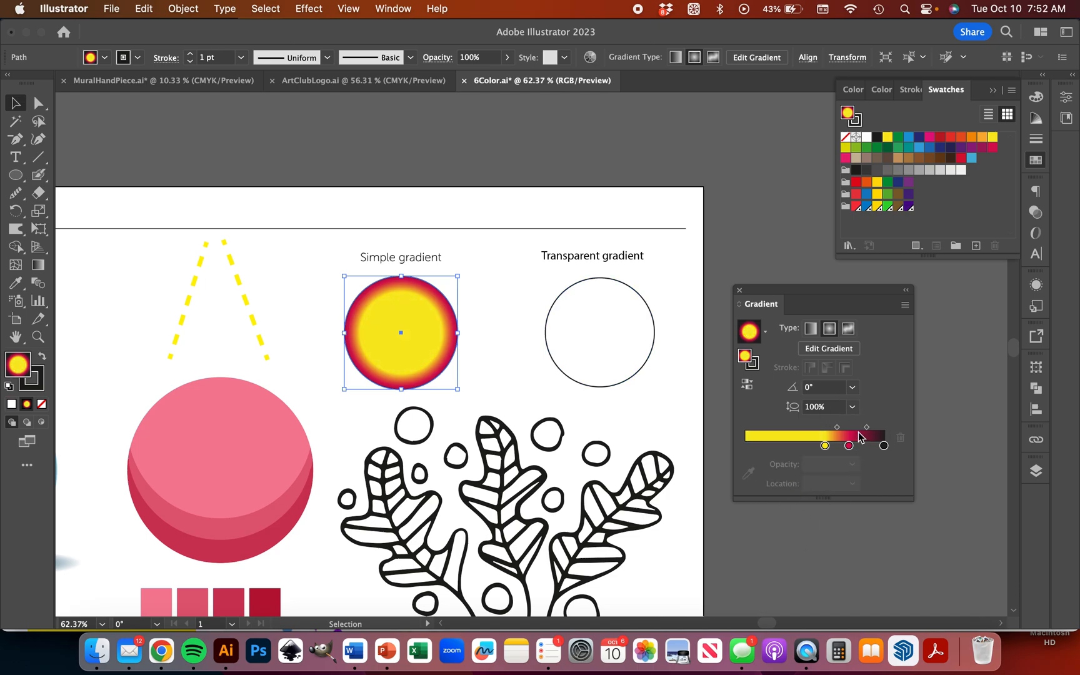
pyautogui.moveTo(825, 446); pyautogui.dragTo(775, 446)
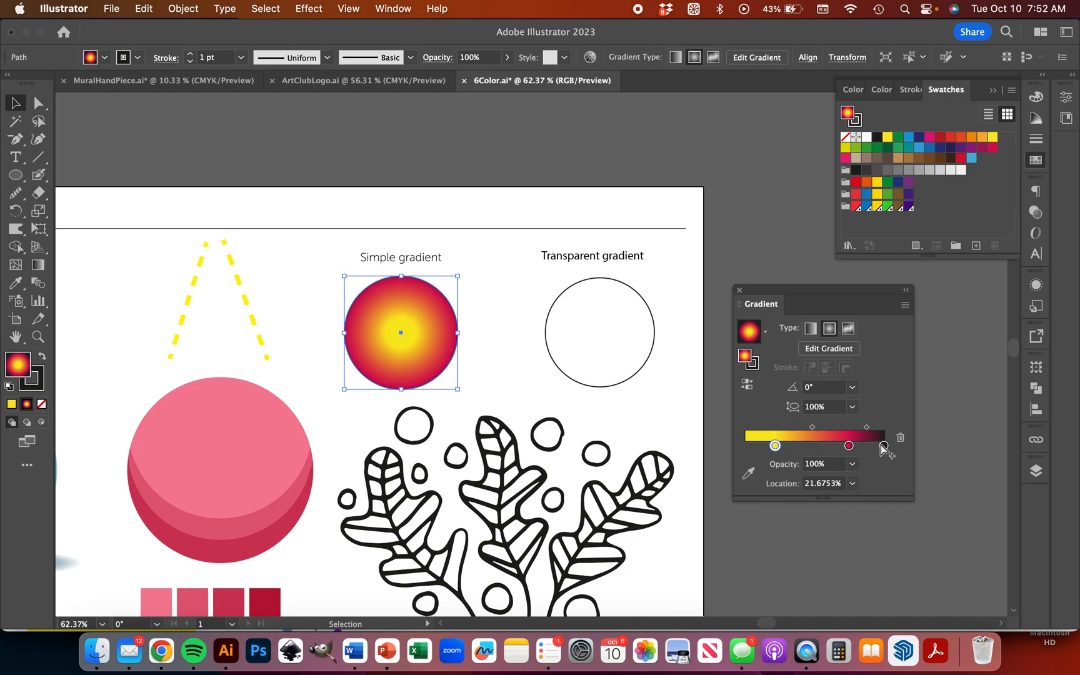
pyautogui.moveTo(884, 446); pyautogui.dragTo(909, 565)
pyautogui.moveTo(849, 446); pyautogui.dragTo(884, 446)
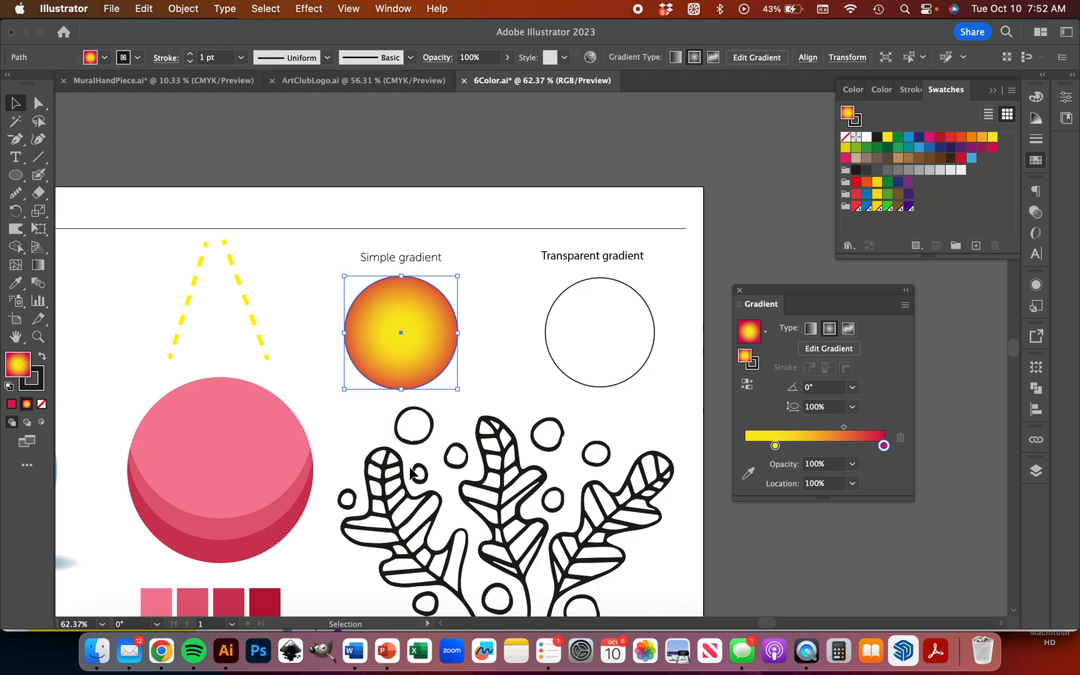
# Step: Save the pink sphere's top ellipse color as a swatch and fill the ellipse with a pink-to-crimson radial gradient
pyautogui.scroll(-2, 230, 400)
pyautogui.hscroll(1, 231, 400)
pyautogui.click(232, 401)
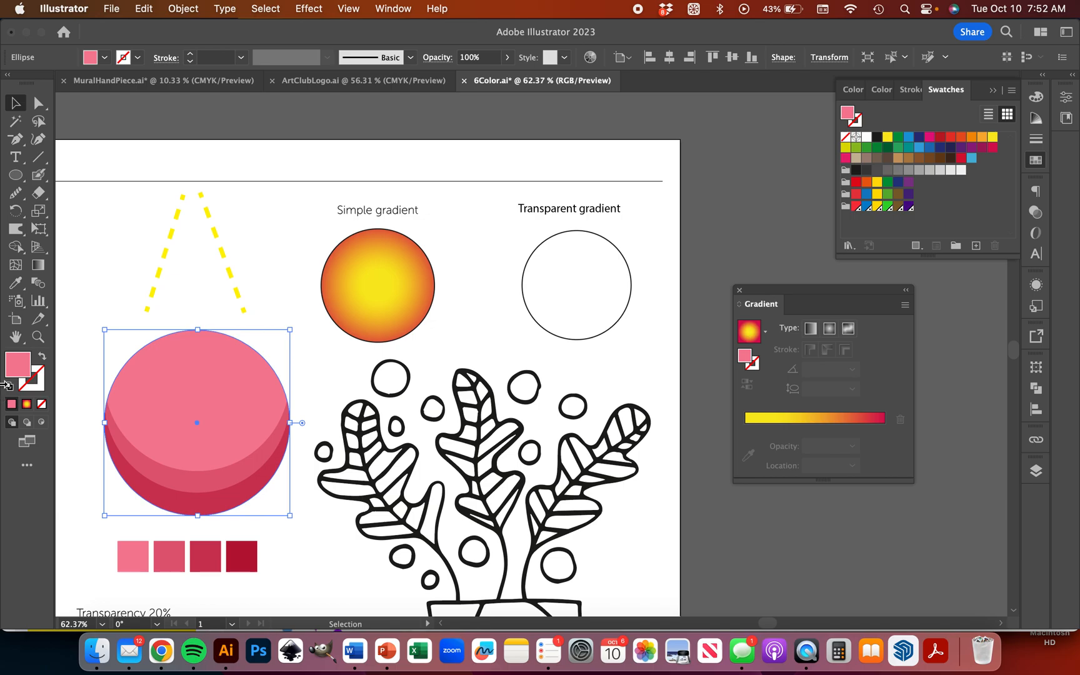
pyautogui.moveTo(15, 374); pyautogui.dragTo(931, 195)
pyautogui.moveTo(984, 164); pyautogui.dragTo(776, 499)
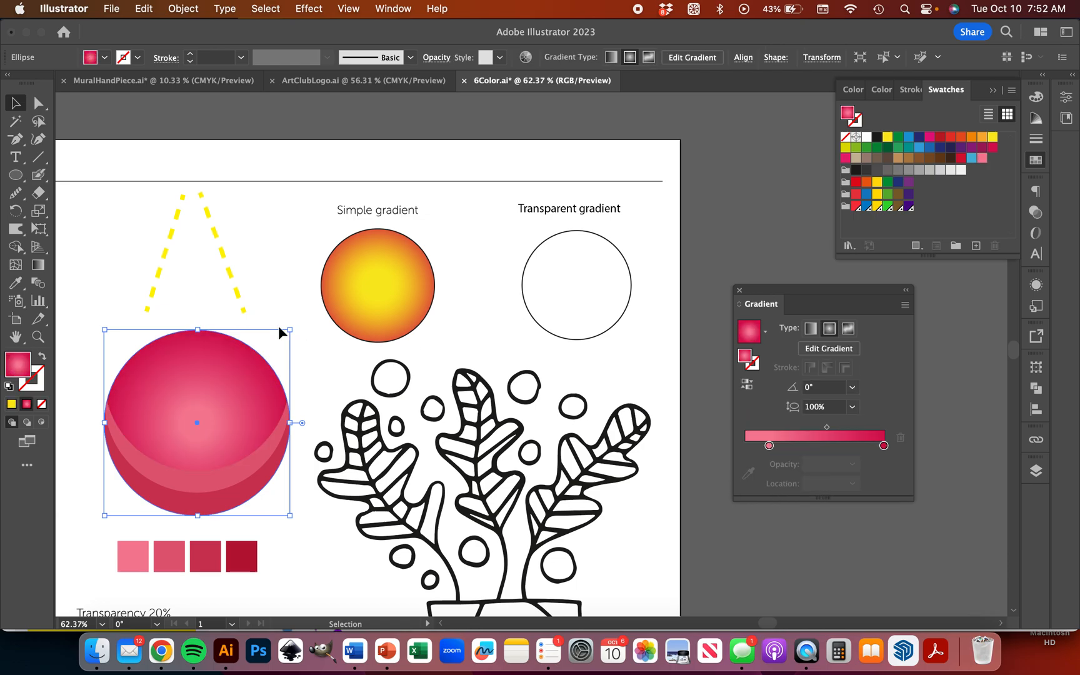
# Step: Redraw the ellipse's radial gradient with the Gradient tool from near its upper edge downward, at about -85.2°
pyautogui.moveTo(195, 419); pyautogui.dragTo(190, 385)
pyautogui.press('super+z')
pyautogui.click(38, 264)
pyautogui.moveTo(192, 347); pyautogui.dragTo(203, 480)
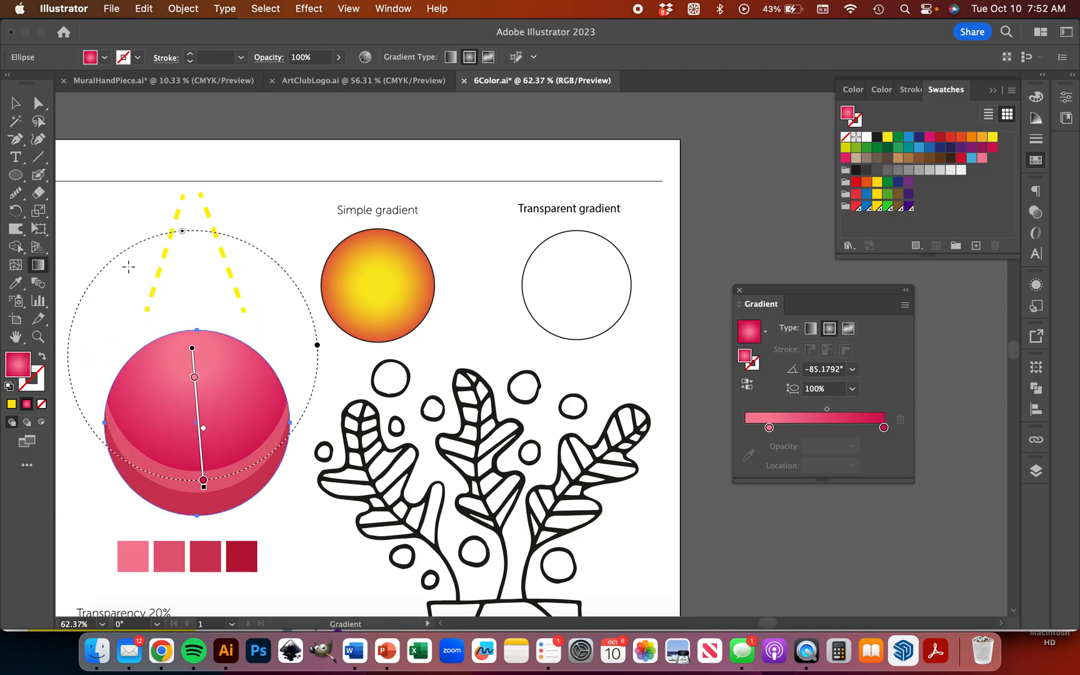
pyautogui.click(14, 98)
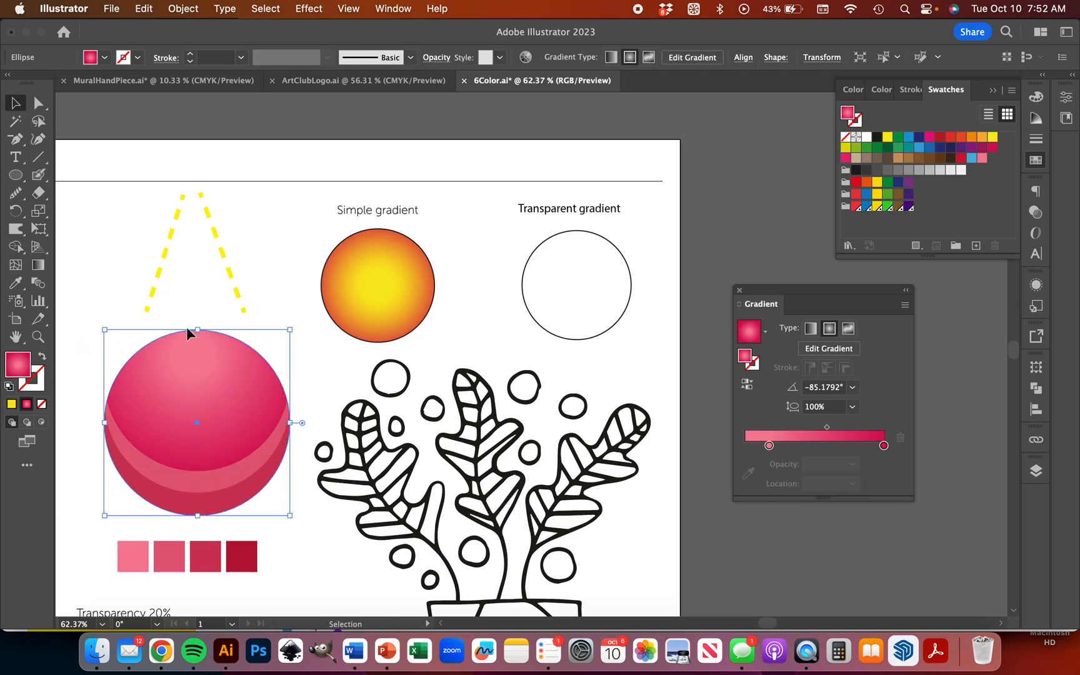
# Step: Shift the ellipse's gradient highlight slightly lower and shrink the gradient radius to just beyond the ellipse's width
pyautogui.click(39, 264)
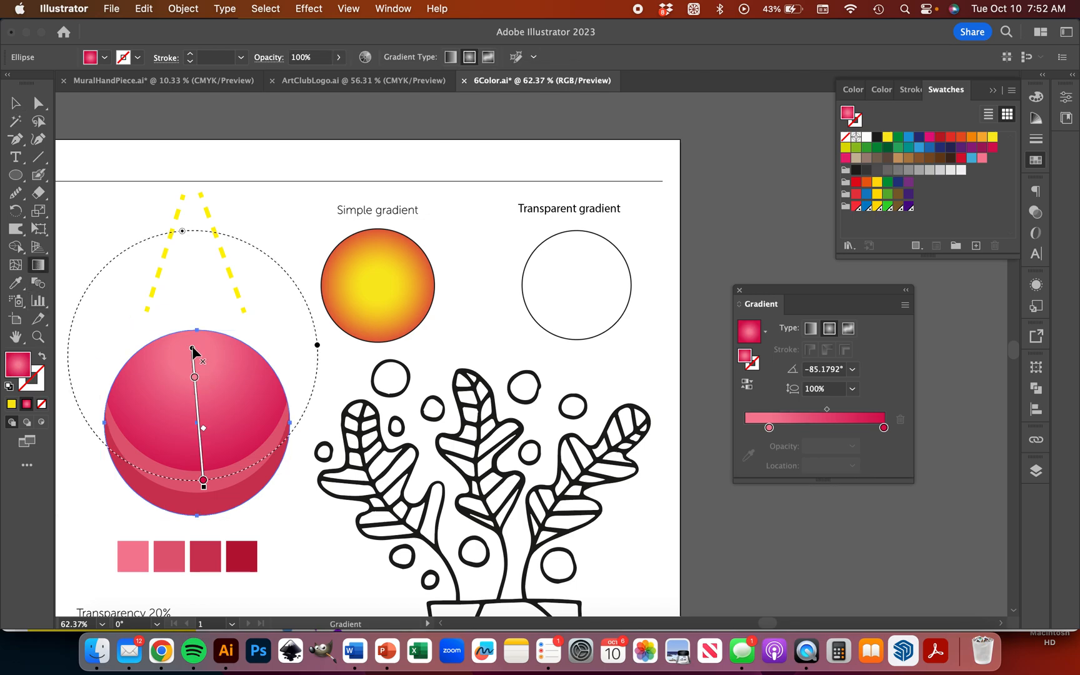
pyautogui.moveTo(193, 348)
pyautogui.mouseDown()
pyautogui.moveTo(196, 375)
pyautogui.moveTo(202, 352)
pyautogui.moveTo(190, 342)
pyautogui.mouseUp()
pyautogui.moveTo(202, 412); pyautogui.dragTo(201, 431)
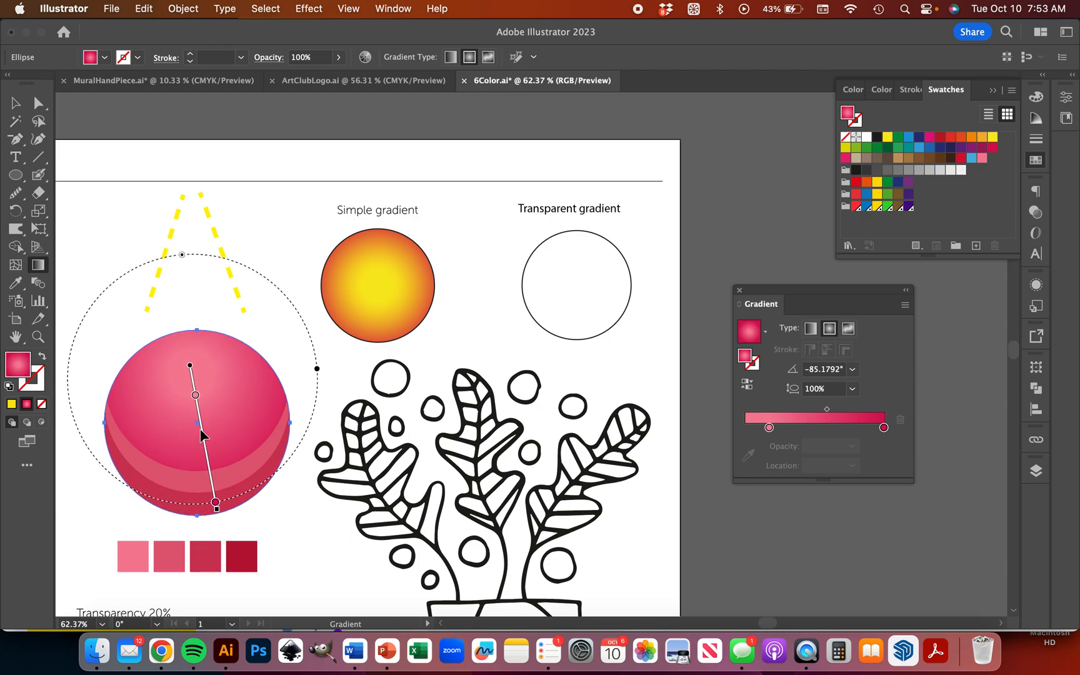
pyautogui.moveTo(183, 255); pyautogui.dragTo(185, 262)
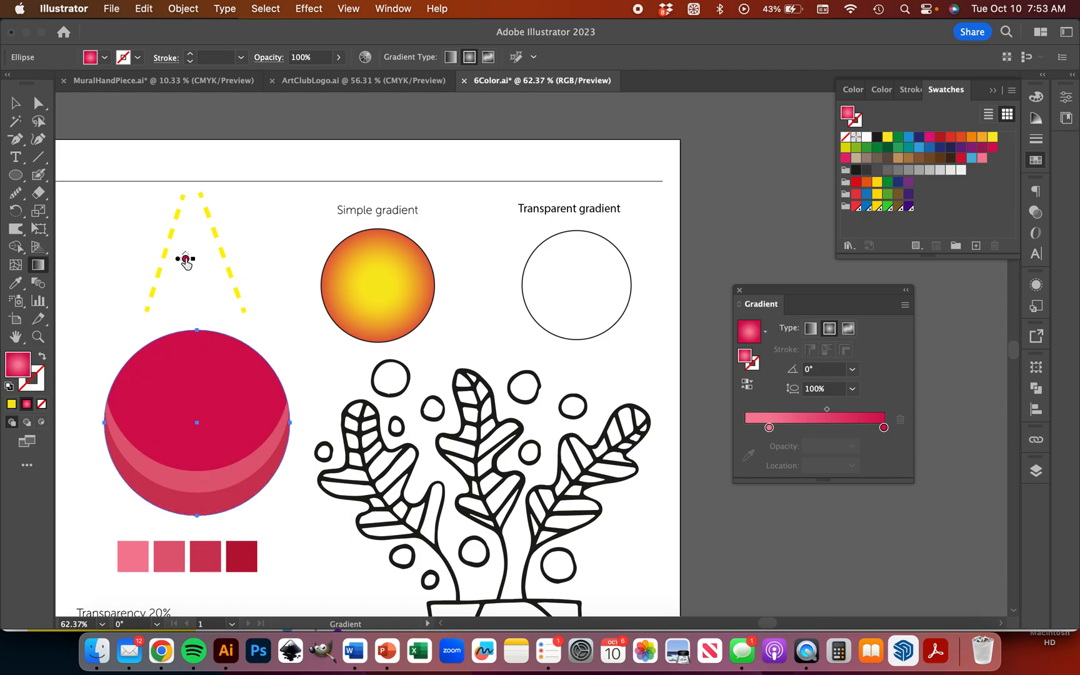
pyautogui.press('super+z')
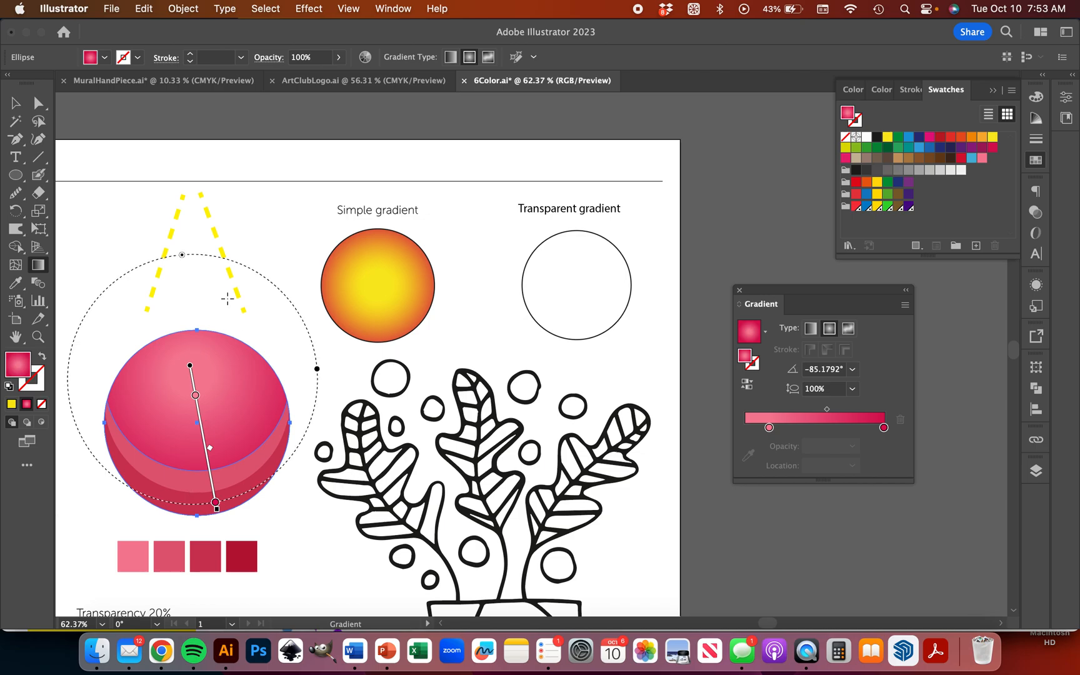
pyautogui.moveTo(181, 256); pyautogui.dragTo(183, 283)
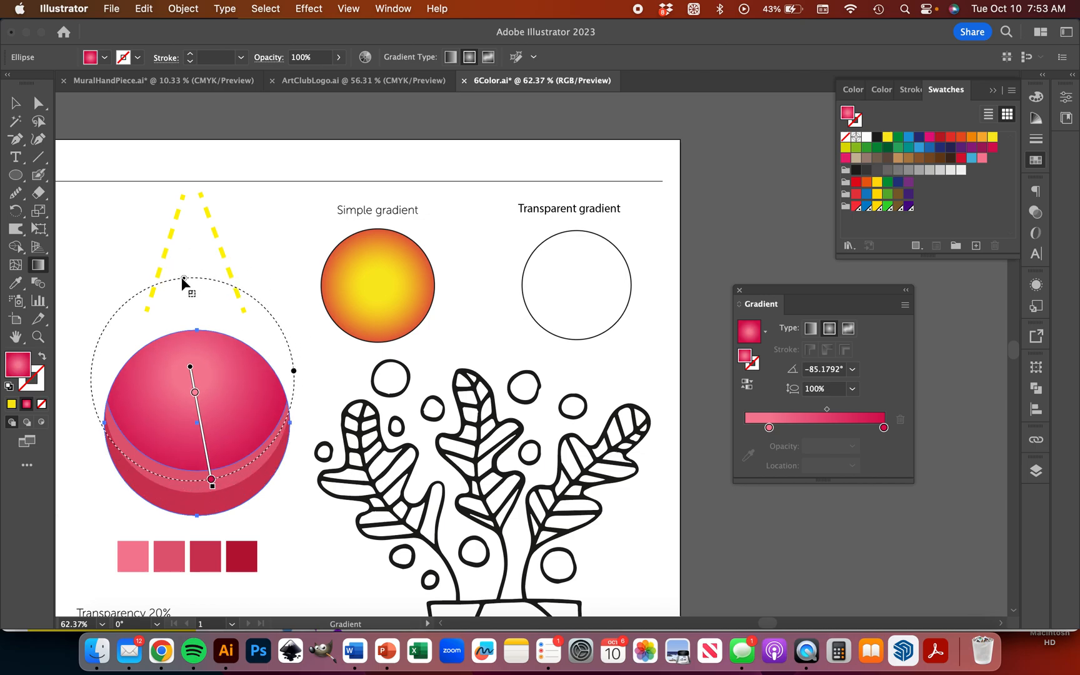
pyautogui.click(15, 102)
pyautogui.click(241, 198)
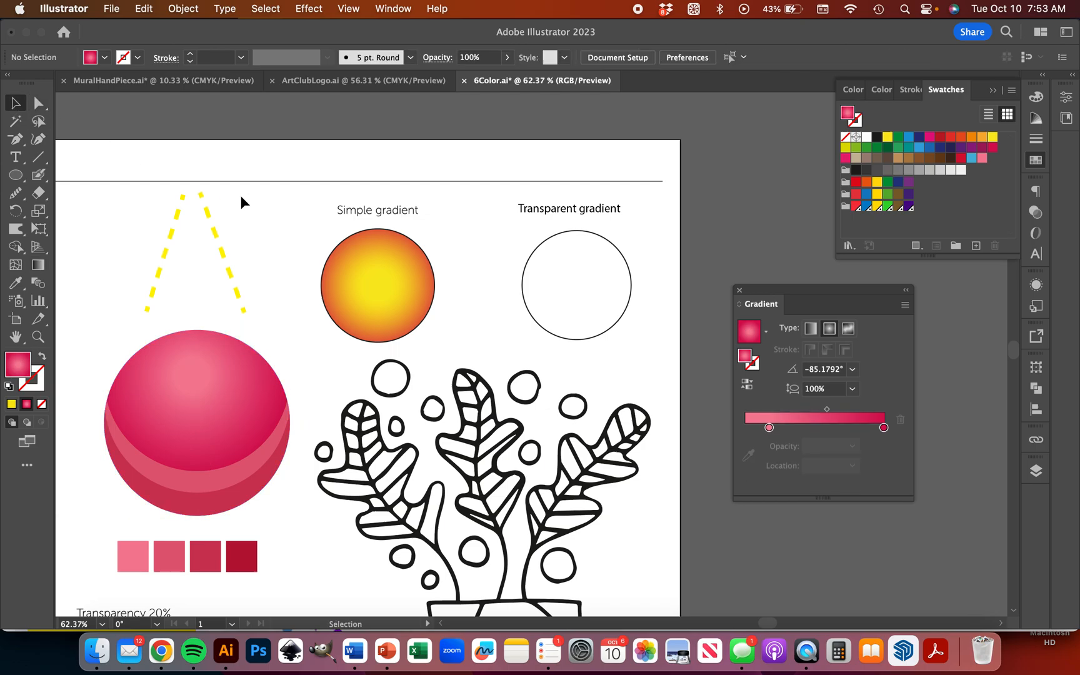
# Step: Fill the Transparent gradient circle with a dark green gradient from the Foliage gradient library
pyautogui.scroll(-1, 435, 442)
pyautogui.scroll(-2, 435, 441)
pyautogui.hscroll(2, 435, 442)
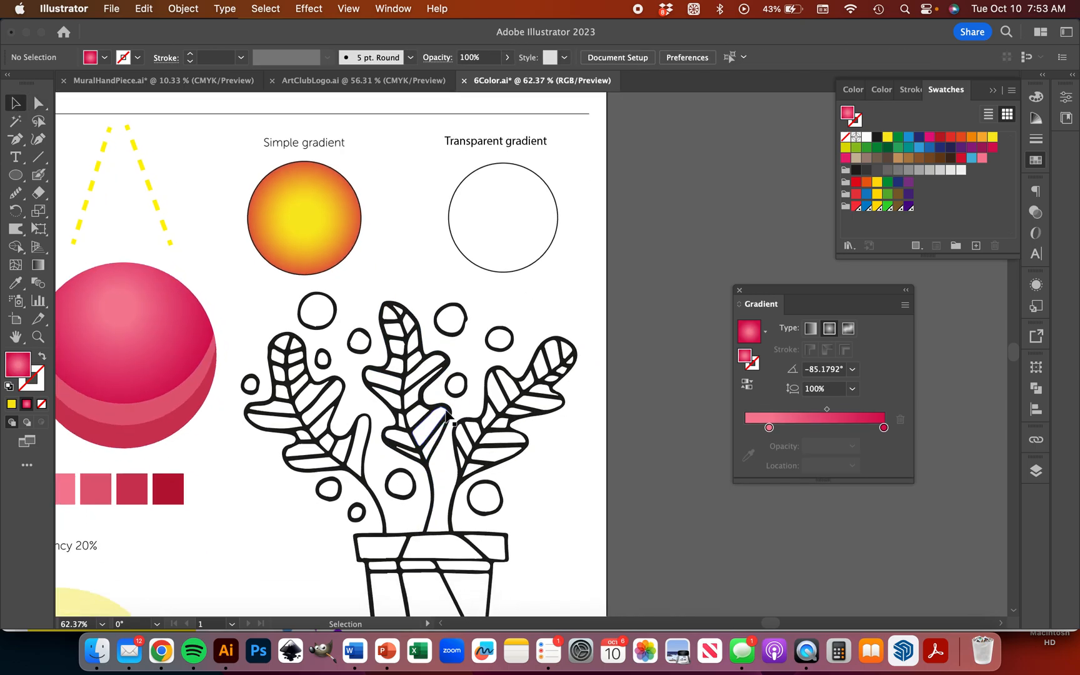
pyautogui.click(512, 165)
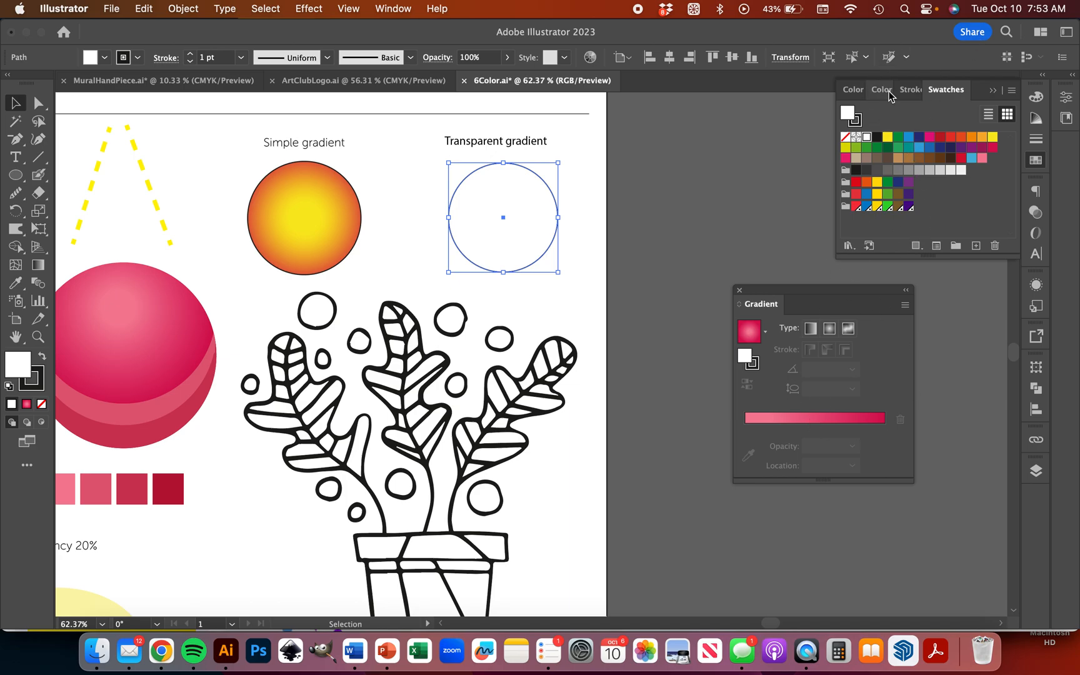
pyautogui.click(849, 246)
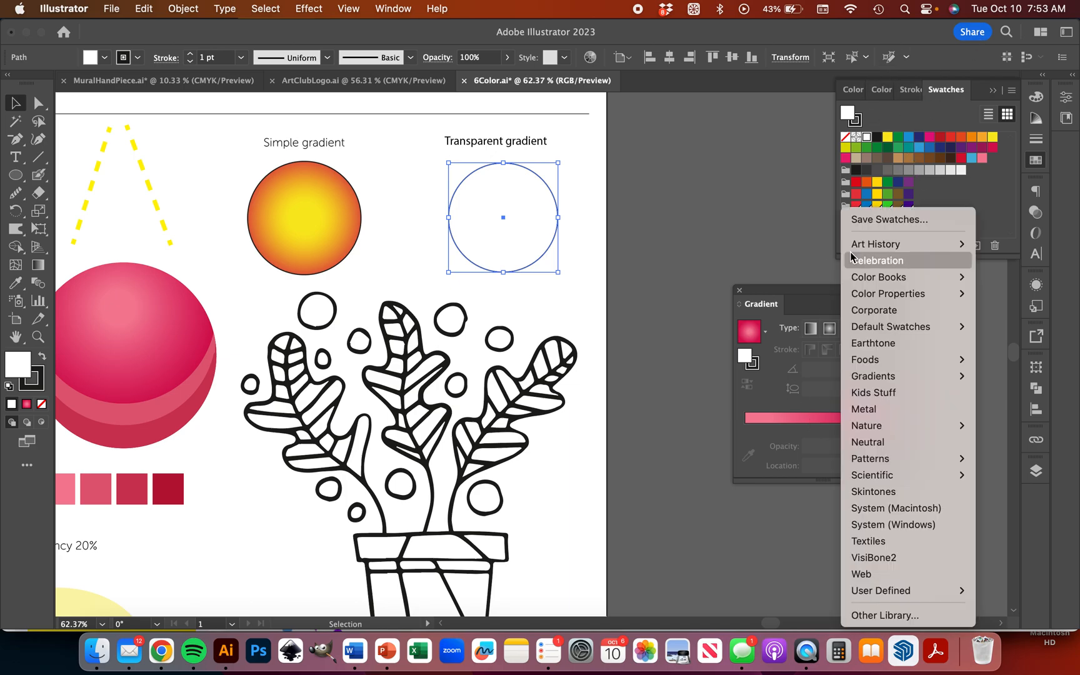
pyautogui.moveTo(865, 379)
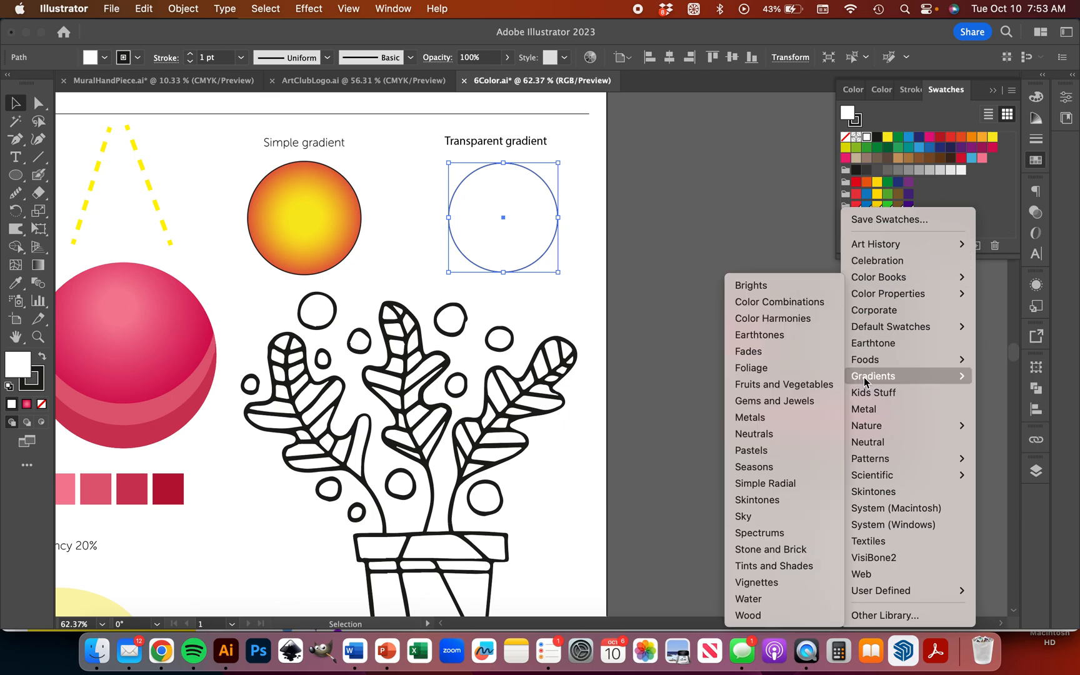
pyautogui.click(749, 369)
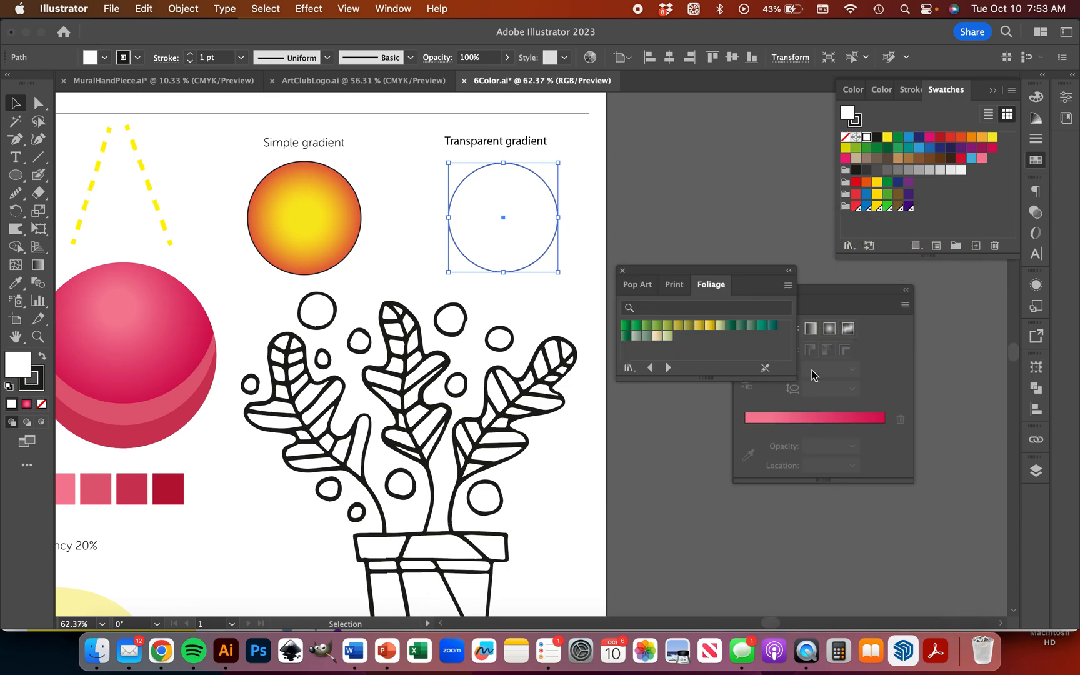
pyautogui.click(729, 329)
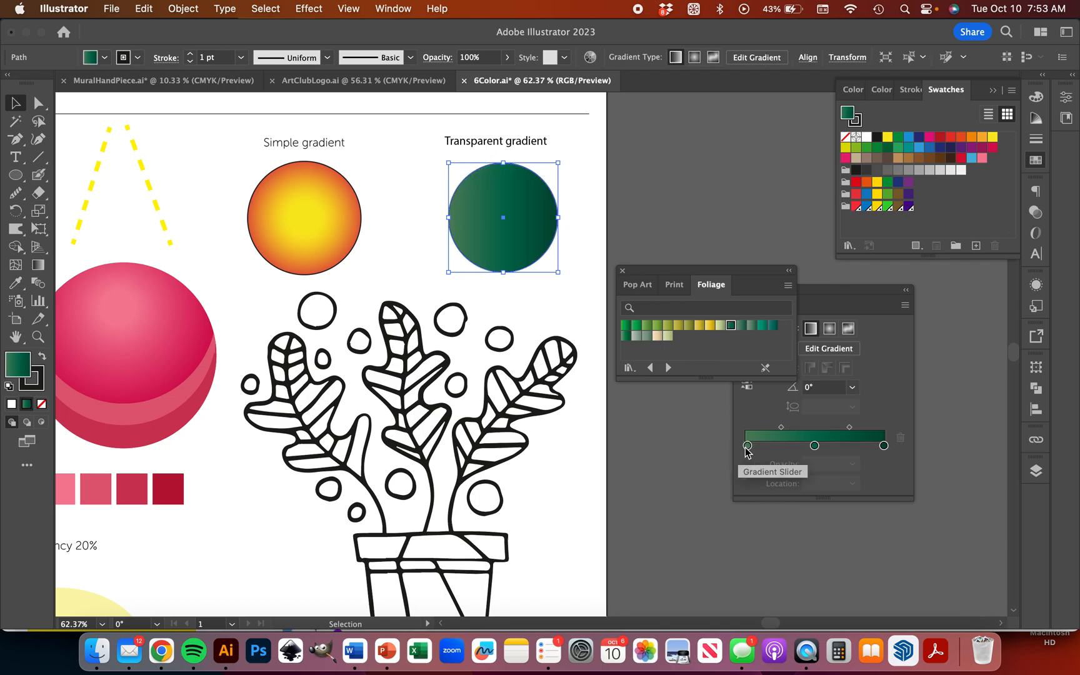
# Step: Remove the middle stop from the green gradient and set the first stop's opacity to 40%
pyautogui.click(623, 271)
pyautogui.moveTo(815, 446); pyautogui.dragTo(854, 596)
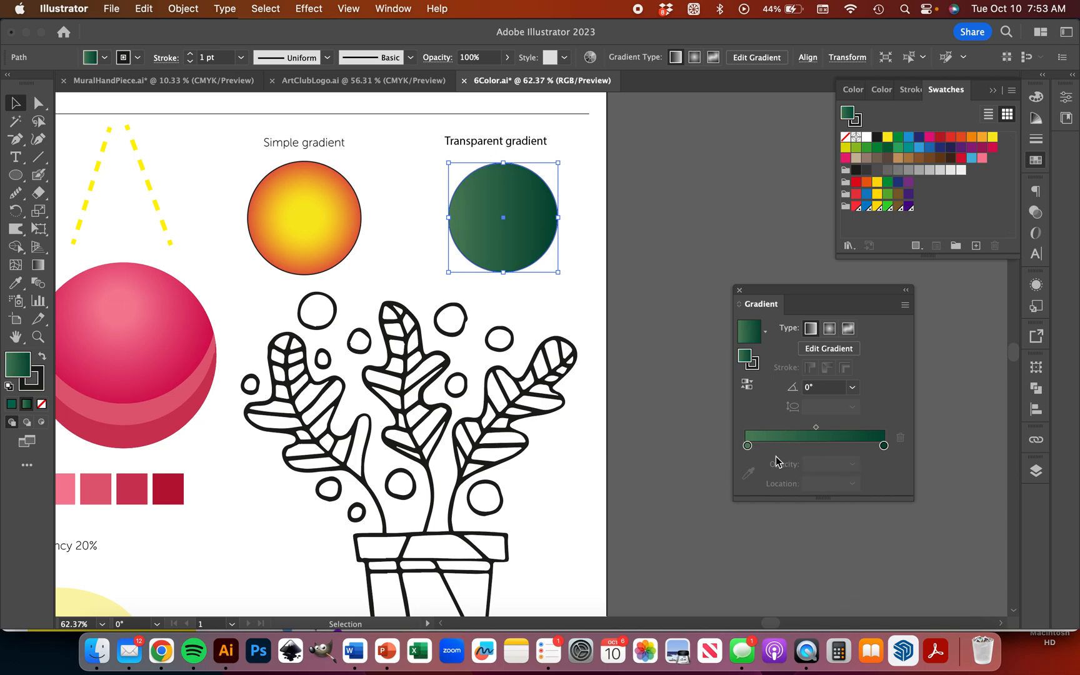
pyautogui.click(748, 446)
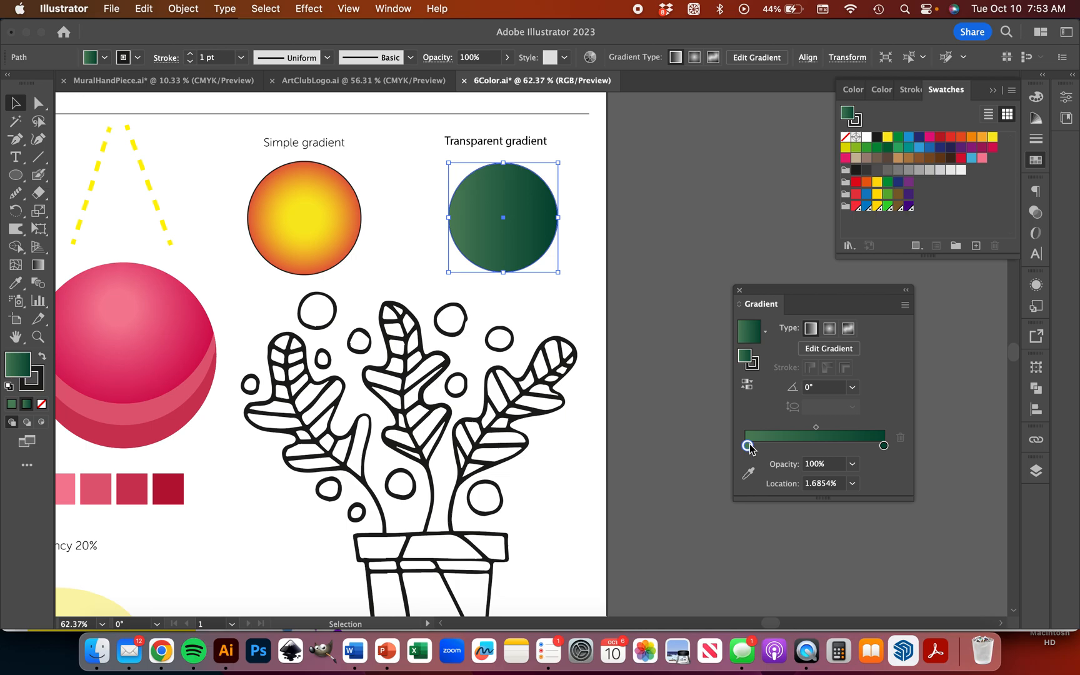
pyautogui.doubleClick(749, 446)
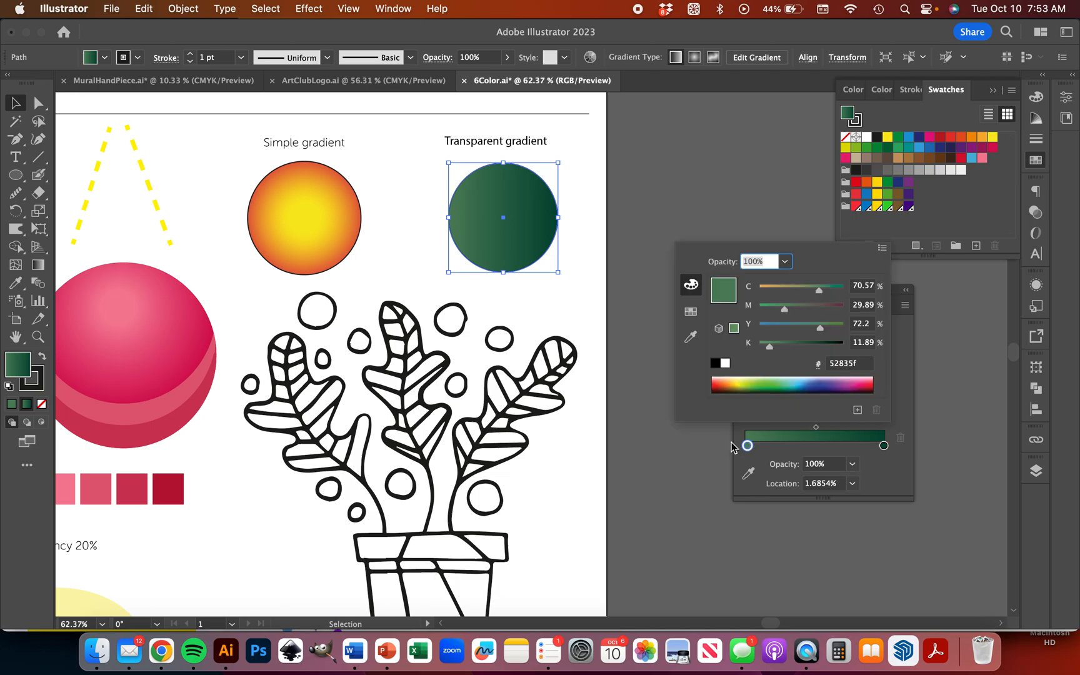
pyautogui.click(832, 469)
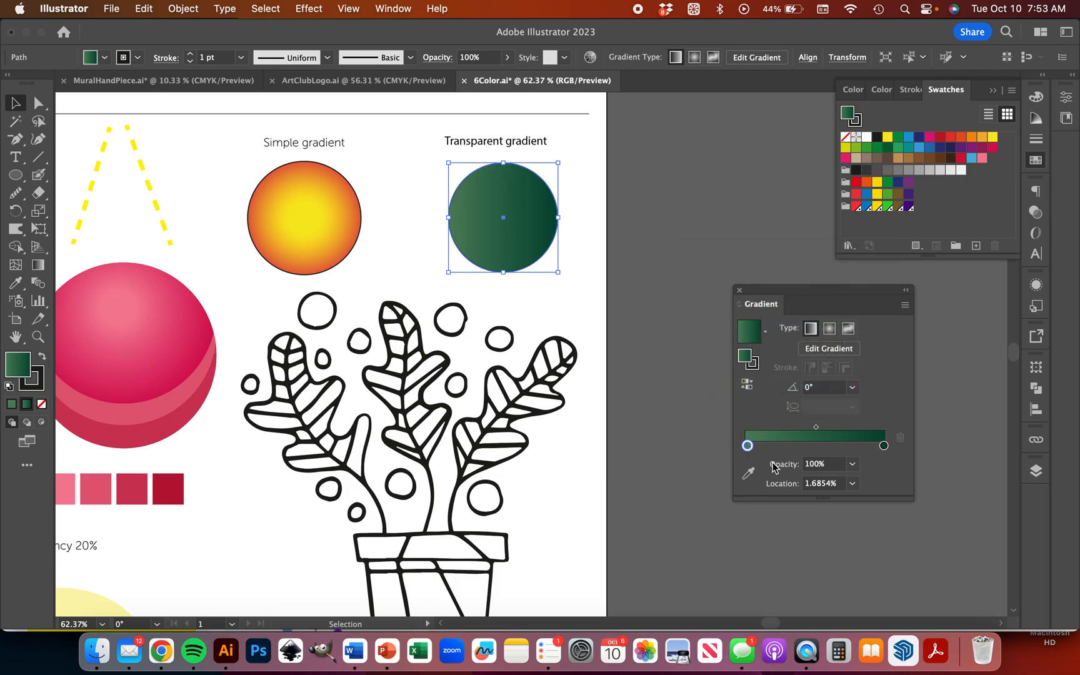
pyautogui.click(853, 464)
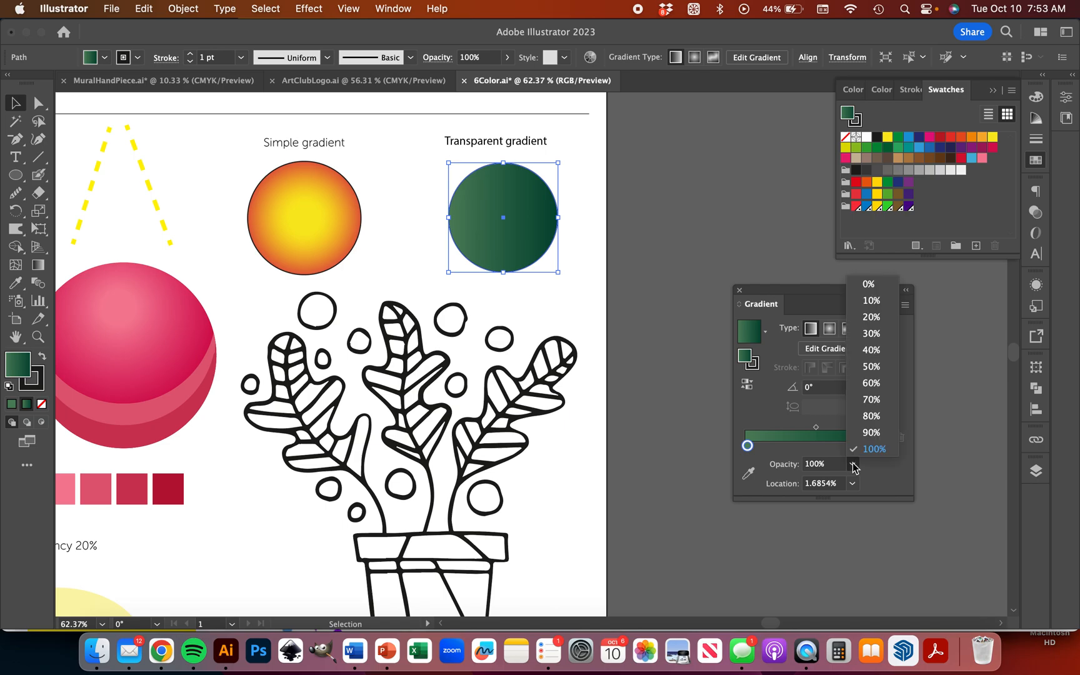
pyautogui.click(879, 352)
# Step: Recolor the green gradient's semi-transparent first stop to light teal, hex 45c1c5
pyautogui.doubleClick(748, 446)
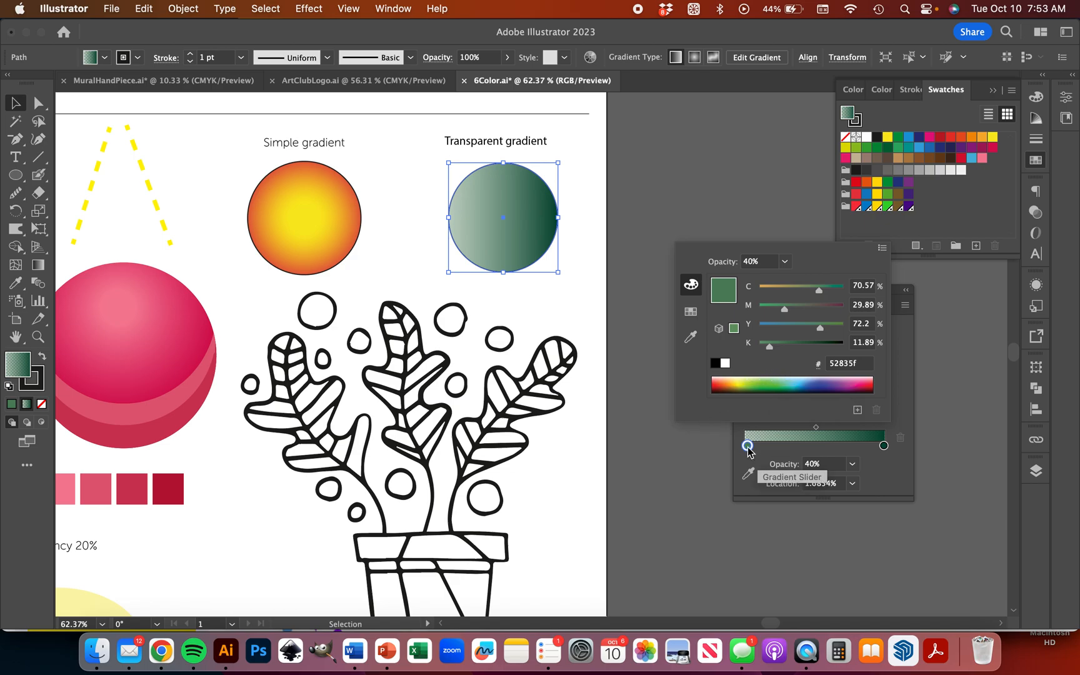
pyautogui.moveTo(781, 380); pyautogui.dragTo(798, 380)
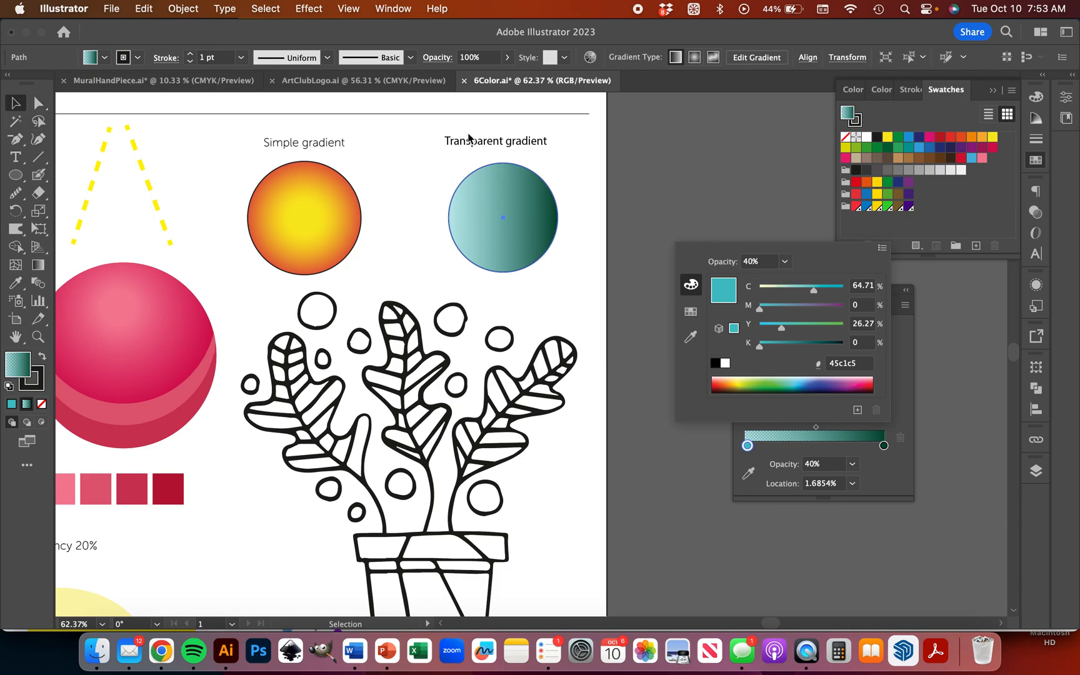
pyautogui.click(700, 200)
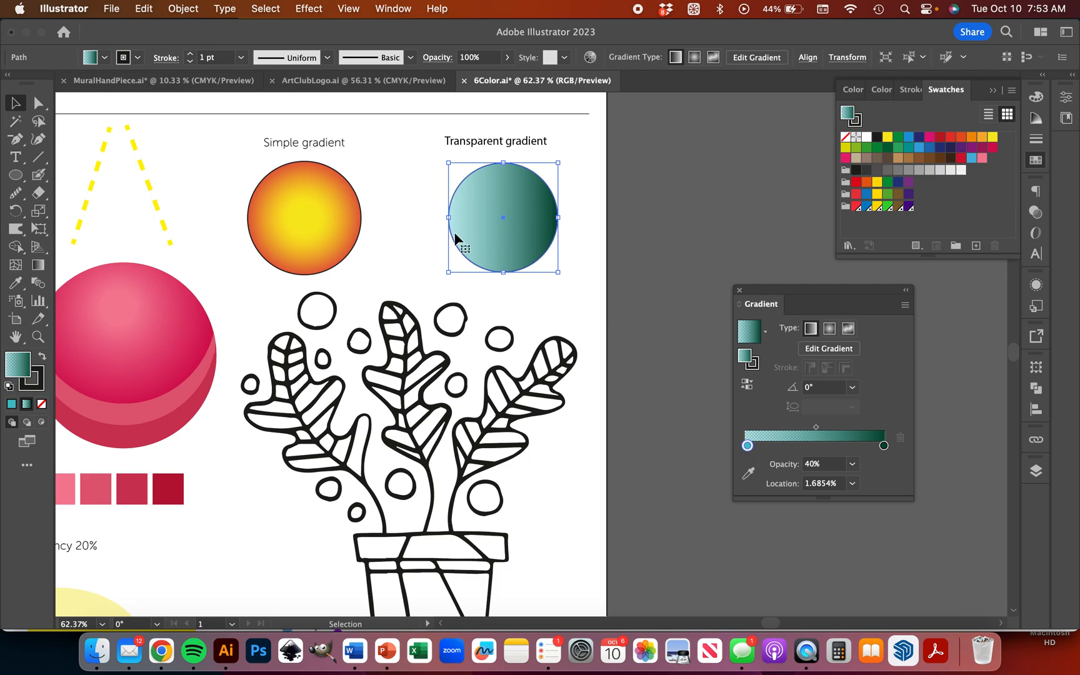
# Step: Stretch the Transparent gradient circle sideways into an ellipse overlapping the Simple gradient circle, and deselect it
pyautogui.moveTo(503, 223)
pyautogui.mouseDown()
pyautogui.moveTo(384, 223)
pyautogui.moveTo(564, 216)
pyautogui.moveTo(461, 231)
pyautogui.mouseUp()
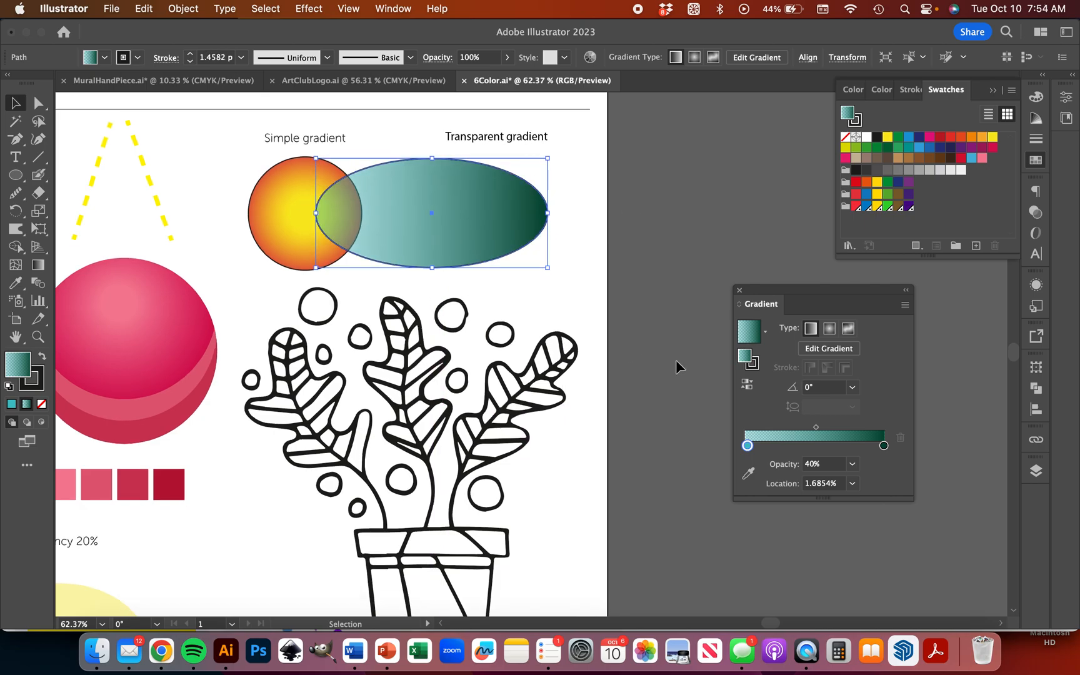
pyautogui.scroll(-5, 676, 360)
pyautogui.hscroll(-4, 676, 360)
pyautogui.scroll(3, 679, 380)
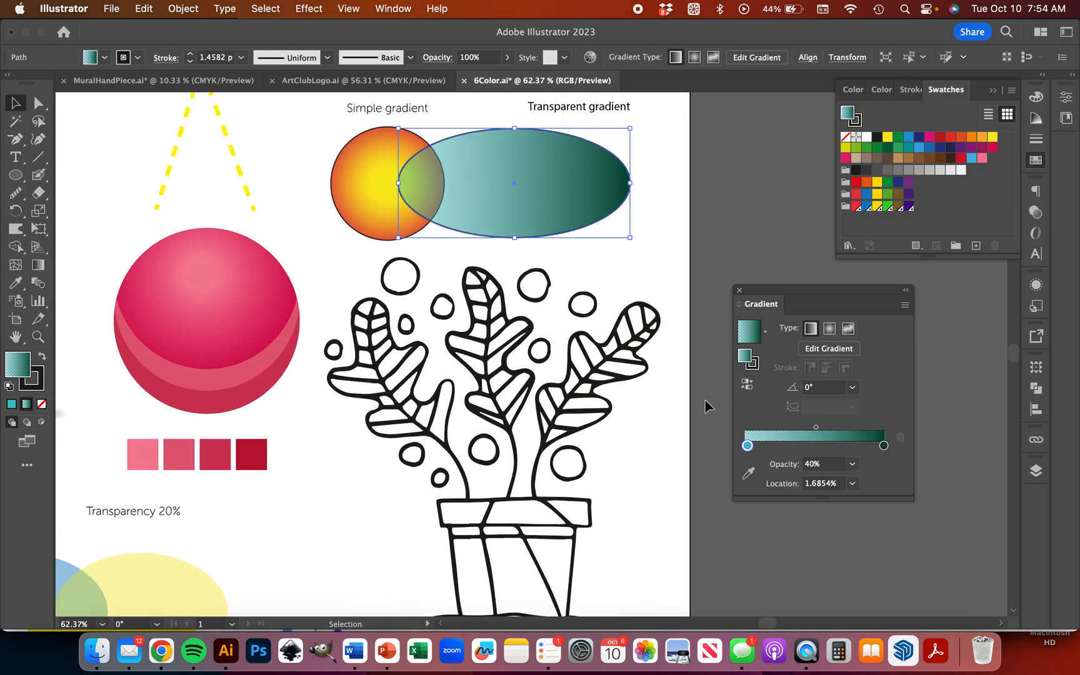
pyautogui.click(666, 491)
# Step: Close the gradient settings and select the olive green square in the color row below the potted plant drawing
pyautogui.scroll(-4, 666, 491)
pyautogui.hscroll(1, 666, 491)
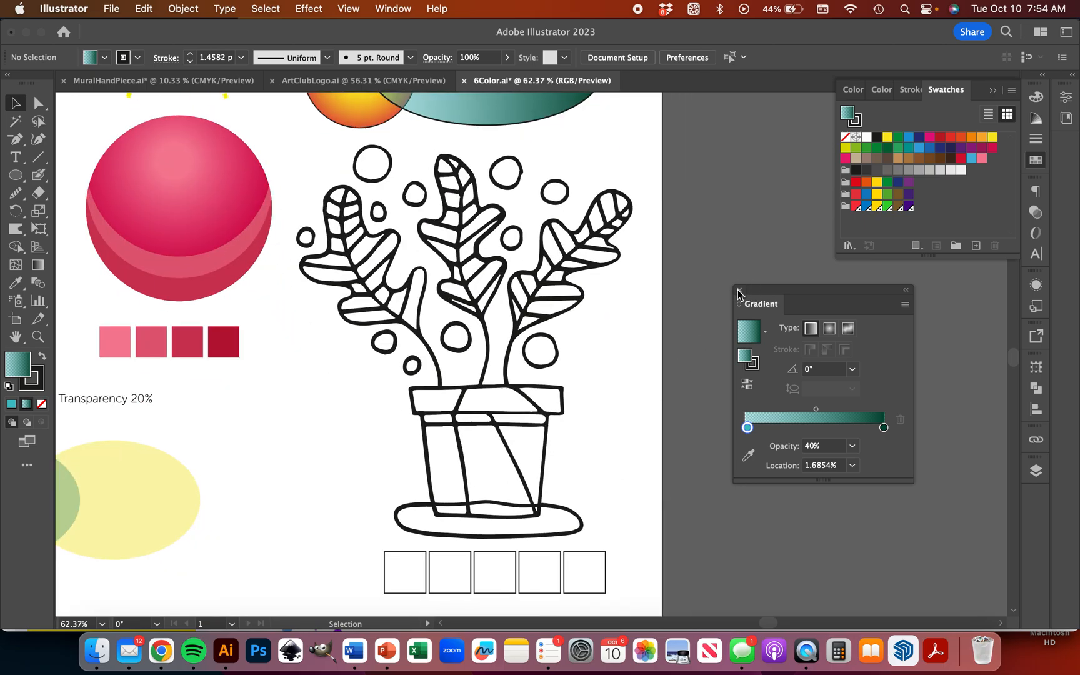
pyautogui.click(738, 292)
pyautogui.scroll(-2, 621, 328)
pyautogui.hscroll(1, 621, 329)
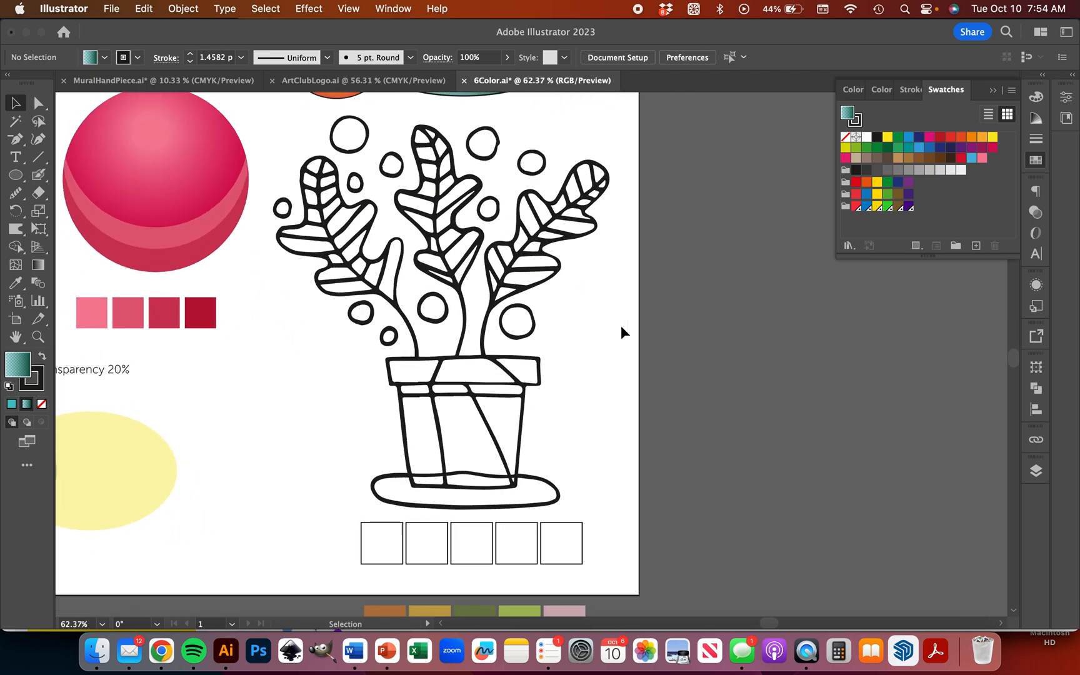
pyautogui.scroll(-5, 621, 325)
pyautogui.click(532, 542)
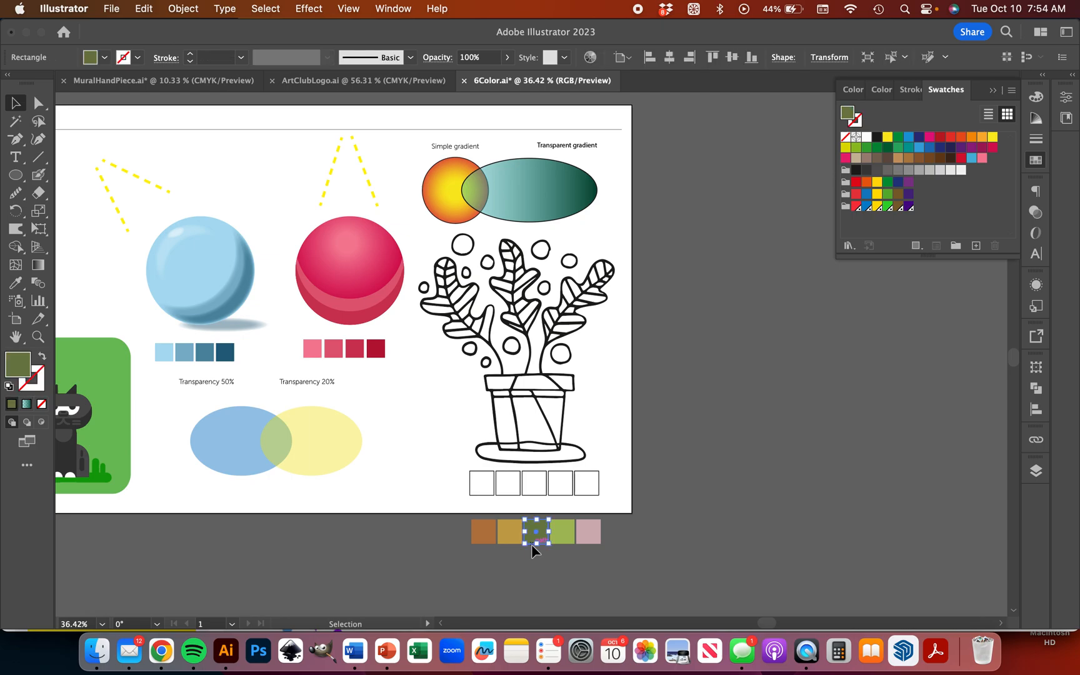
pyautogui.scroll(5, 531, 544)
pyautogui.scroll(-3, 628, 300)
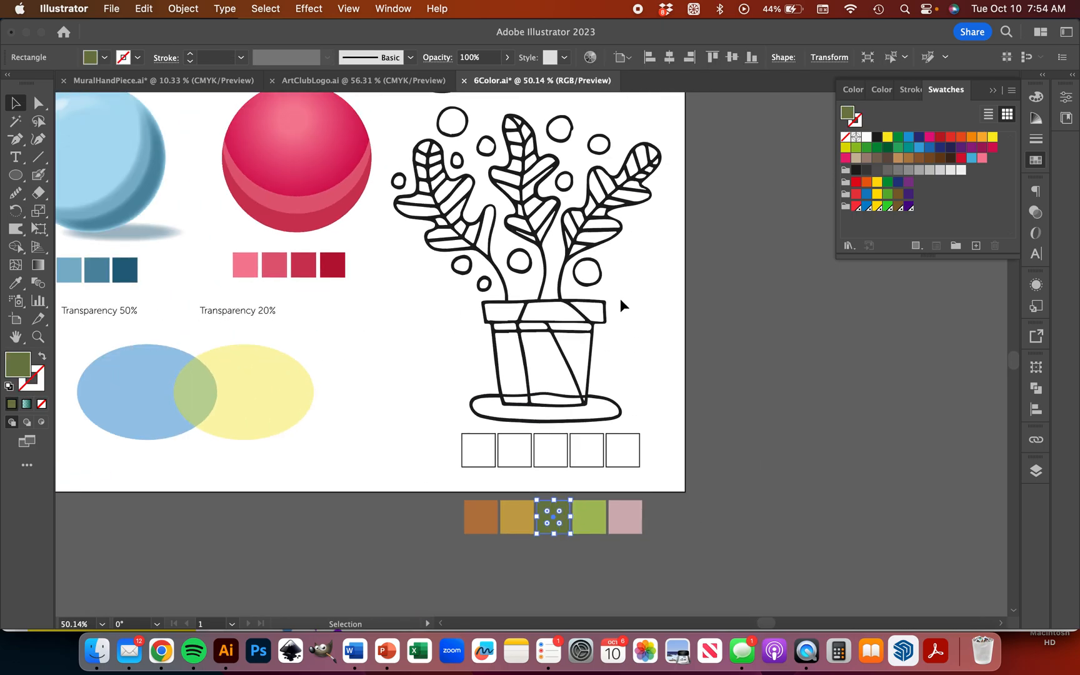
# Step: Recolor the outlines of the small circles around the plant with the pale pink sampled from the color row below the drawing
pyautogui.click(579, 309)
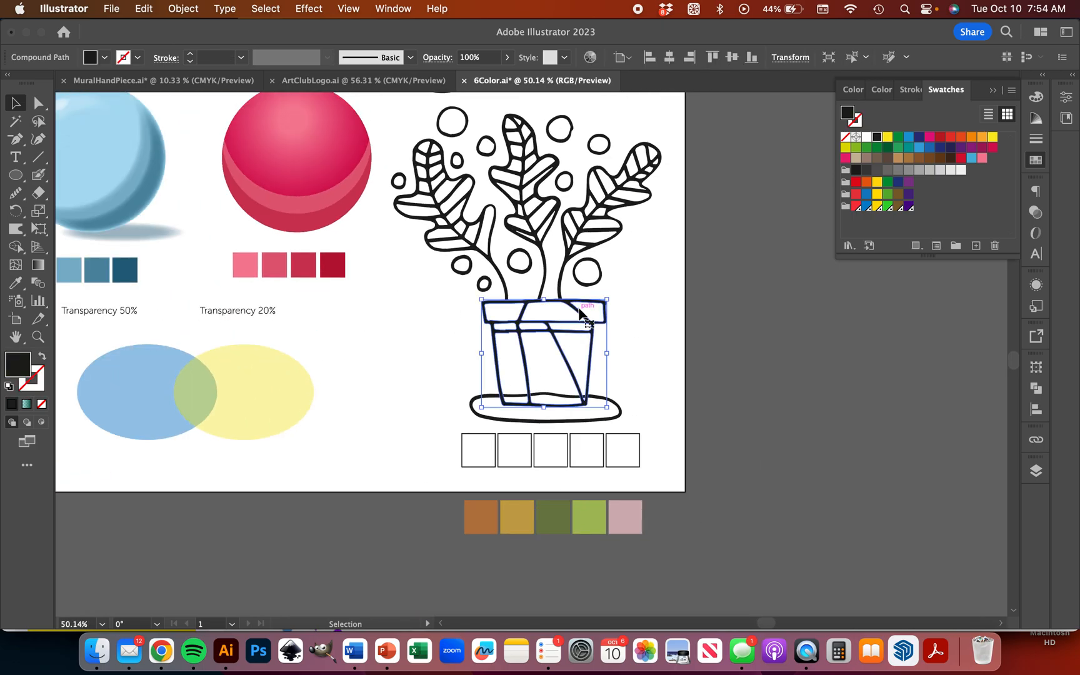
pyautogui.click(599, 201)
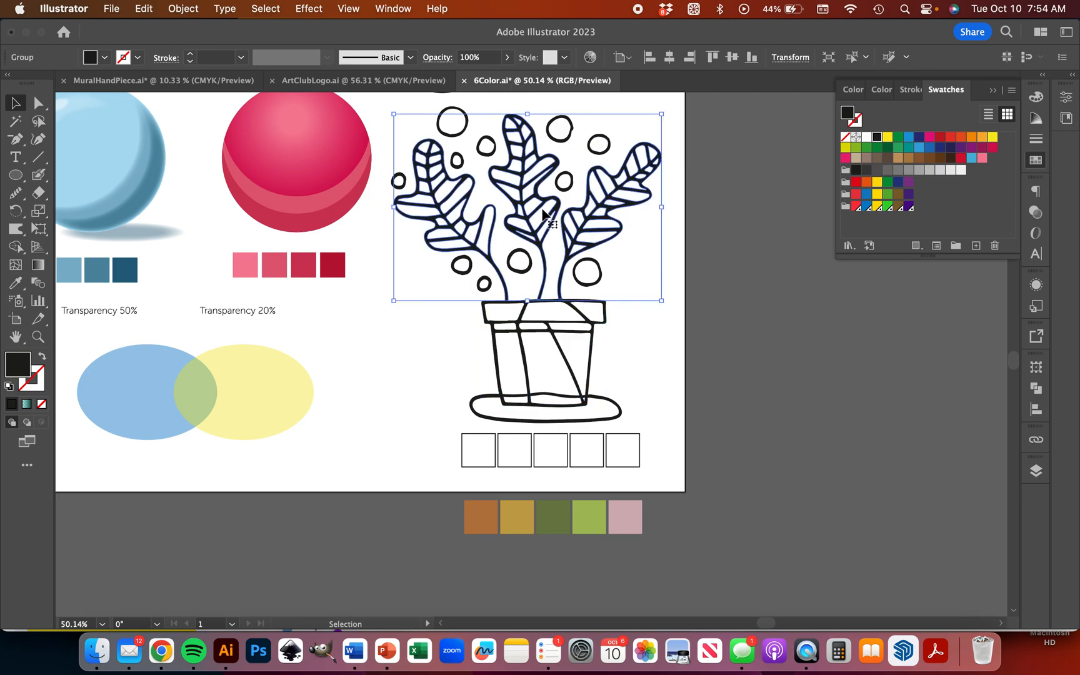
pyautogui.click(589, 143)
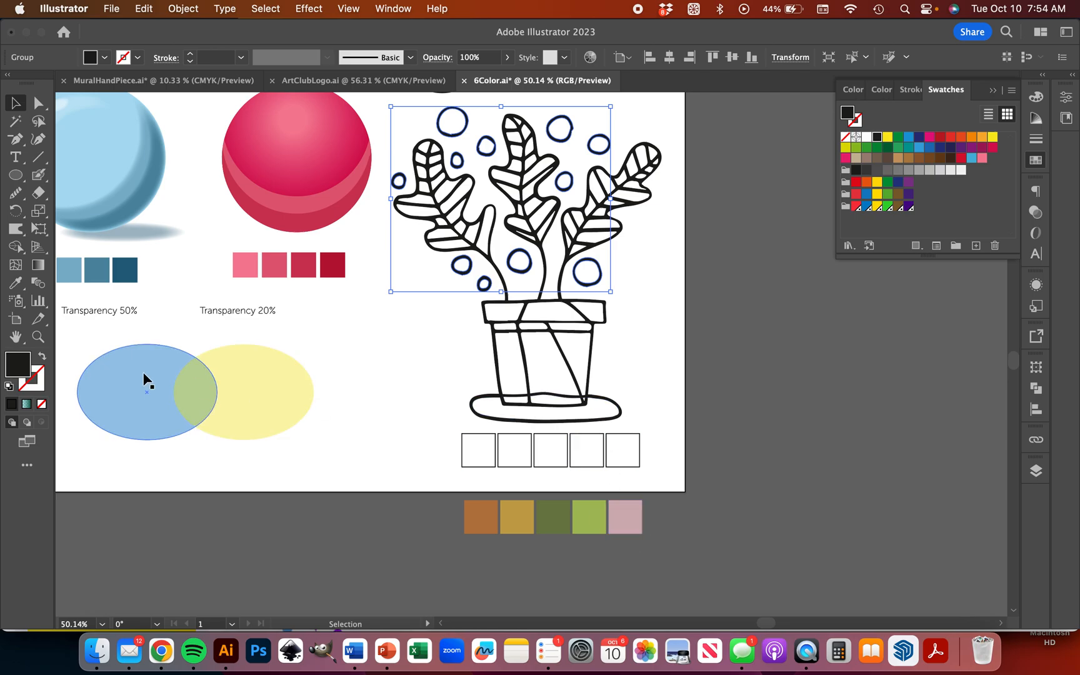
pyautogui.click(16, 282)
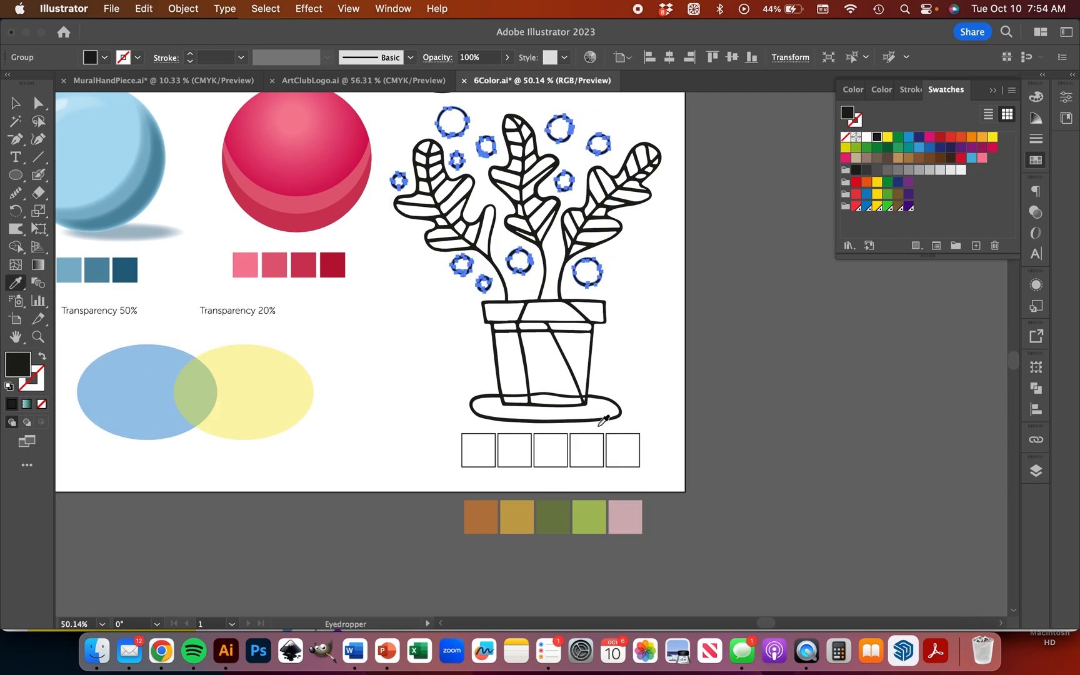
pyautogui.click(622, 516)
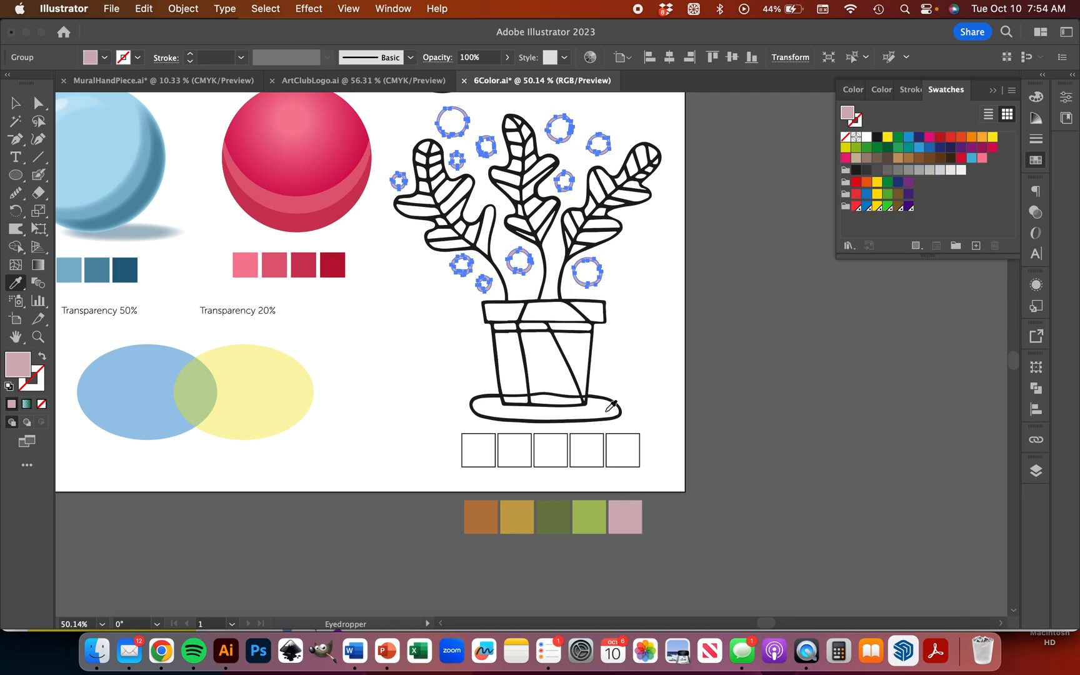
pyautogui.scroll(5, 586, 212)
pyautogui.click(551, 194)
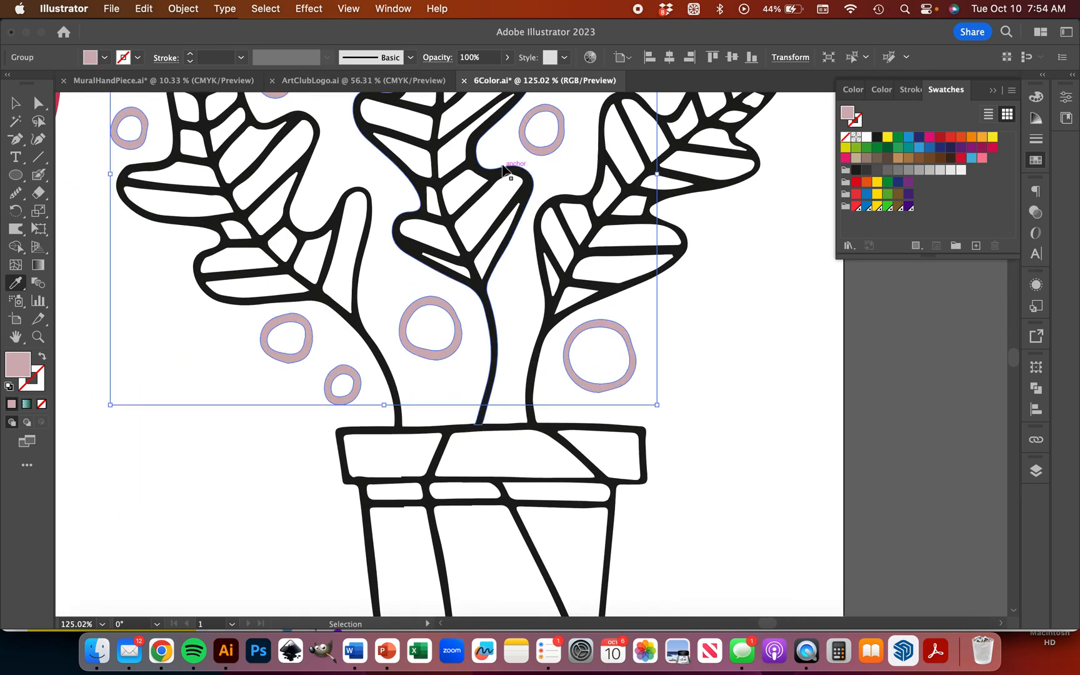
pyautogui.scroll(-5, 473, 346)
pyautogui.scroll(-5, 596, 448)
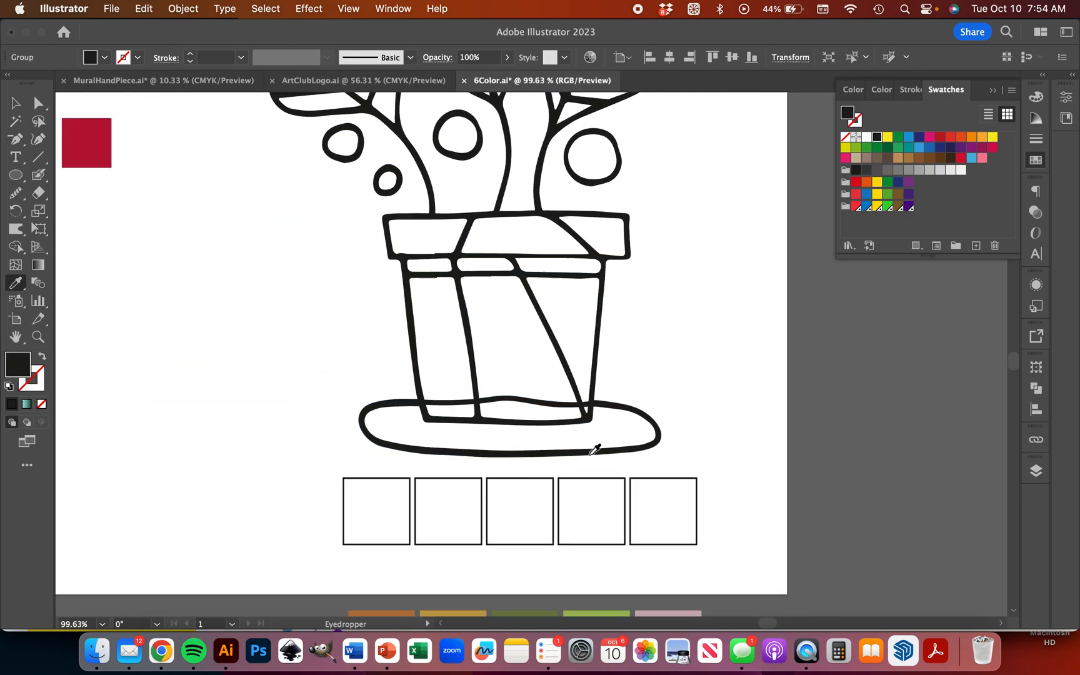
pyautogui.click(646, 585)
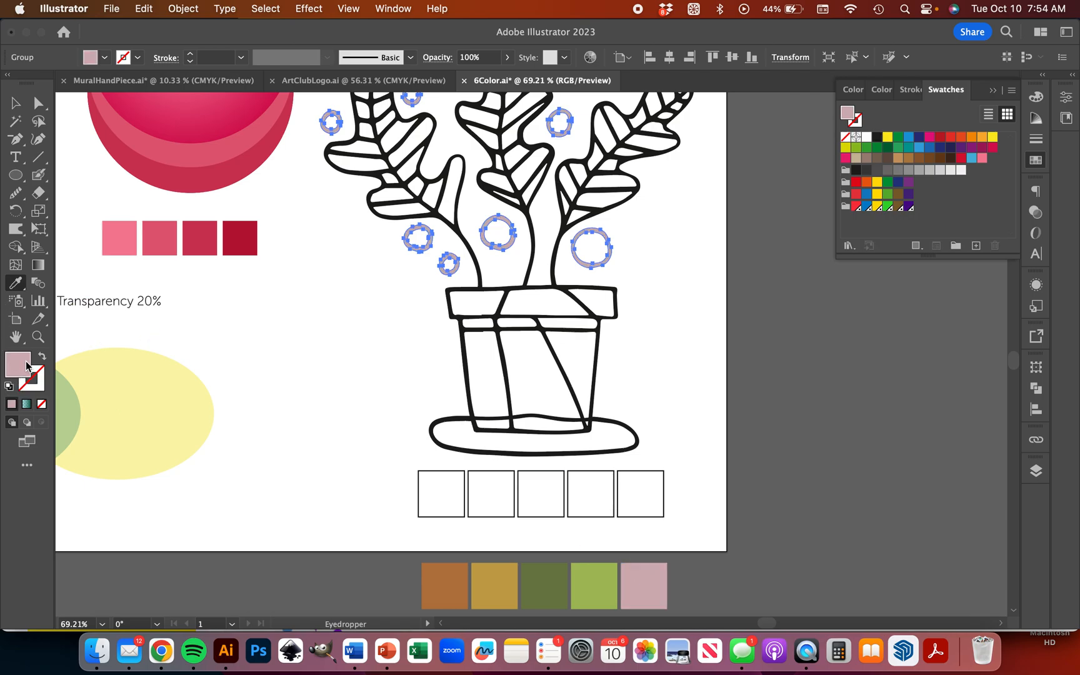
# Step: Darken the circle outlines' fill to mauve, hex 9e868b, and select the pale pink square in the color row
pyautogui.doubleClick(27, 366)
pyautogui.click(404, 165)
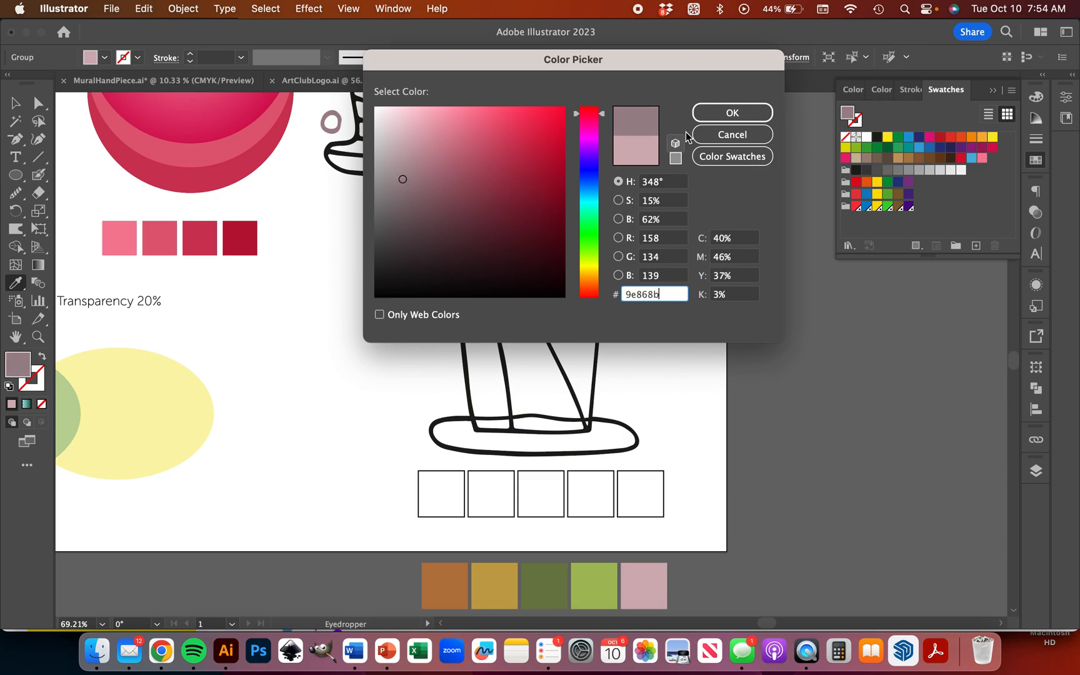
pyautogui.click(738, 116)
pyautogui.click(13, 100)
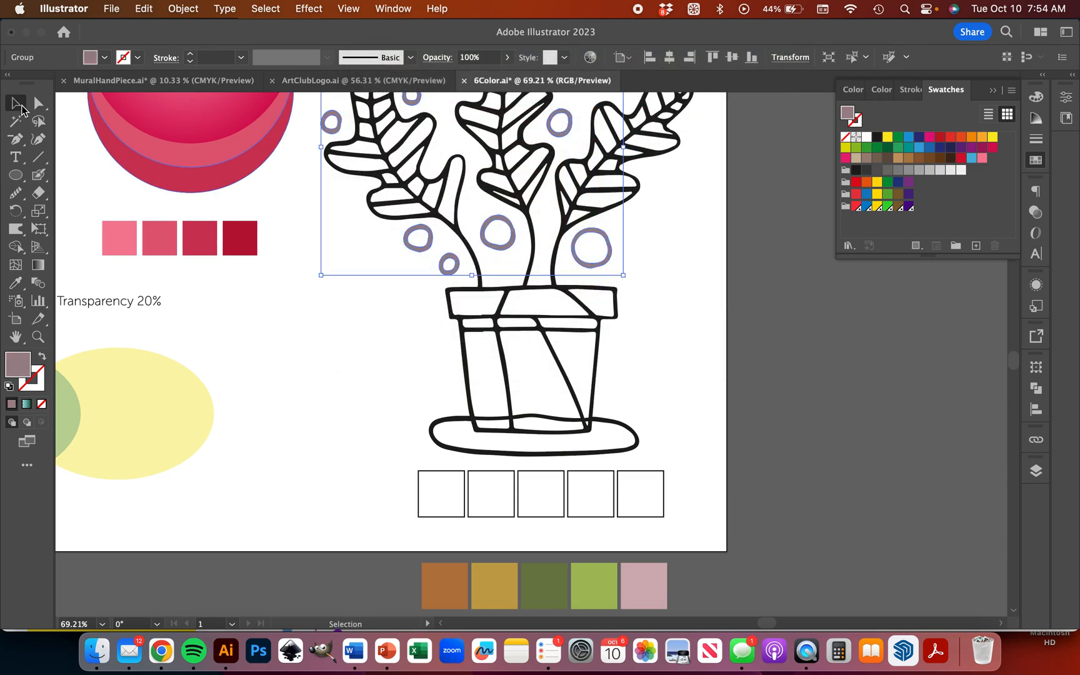
pyautogui.click(294, 460)
pyautogui.click(653, 572)
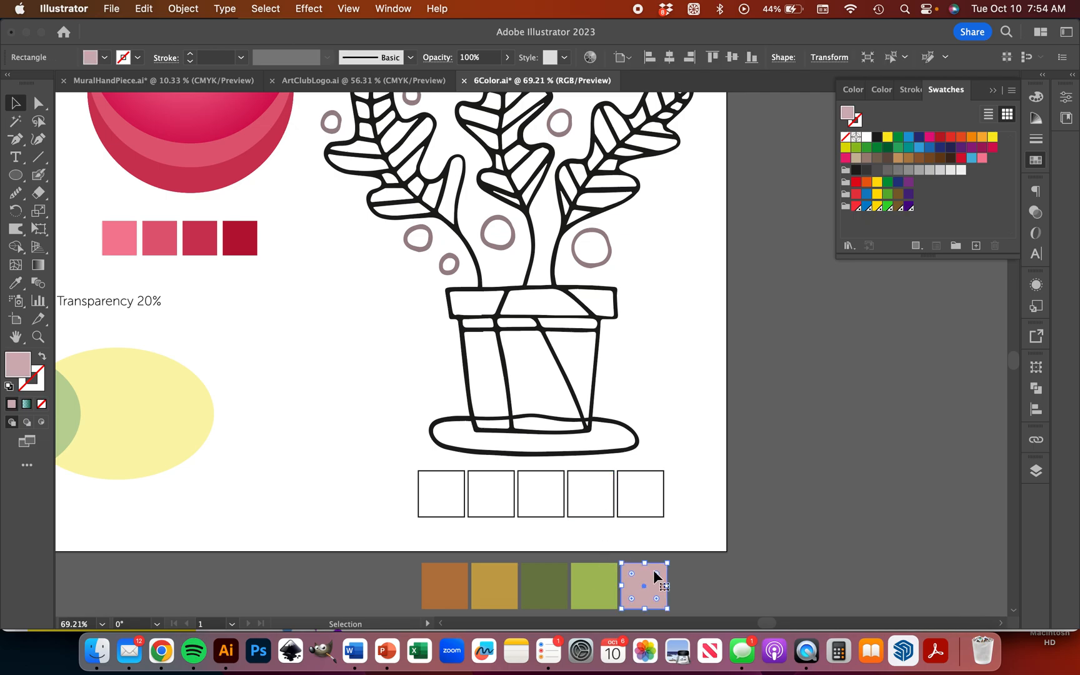
pyautogui.click(43, 181)
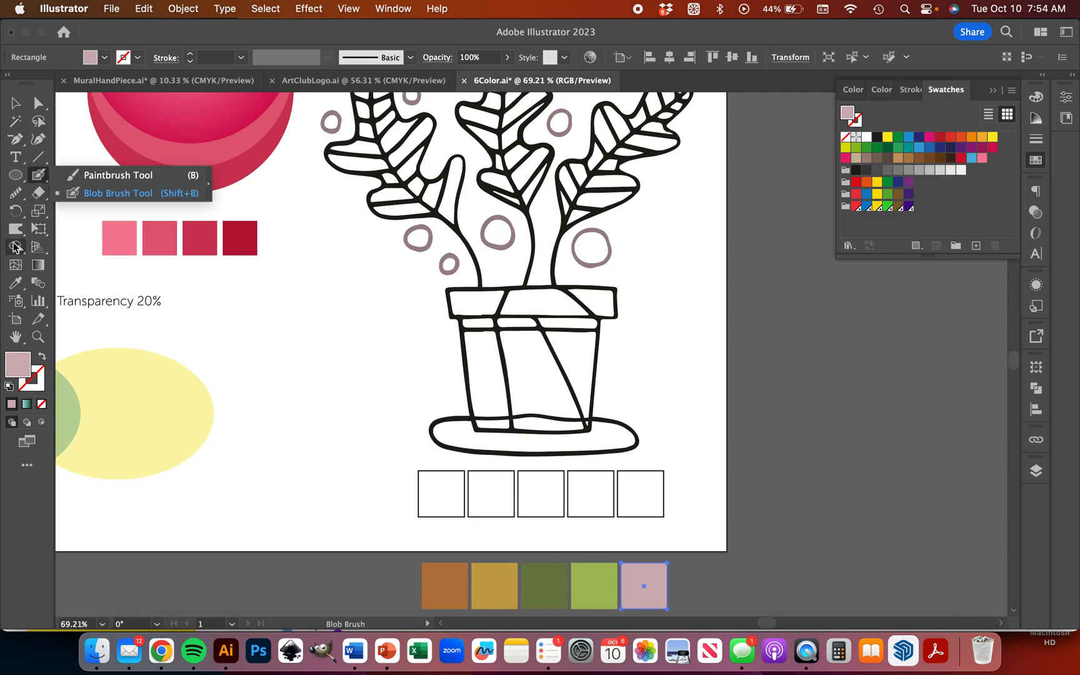
pyautogui.click(20, 194)
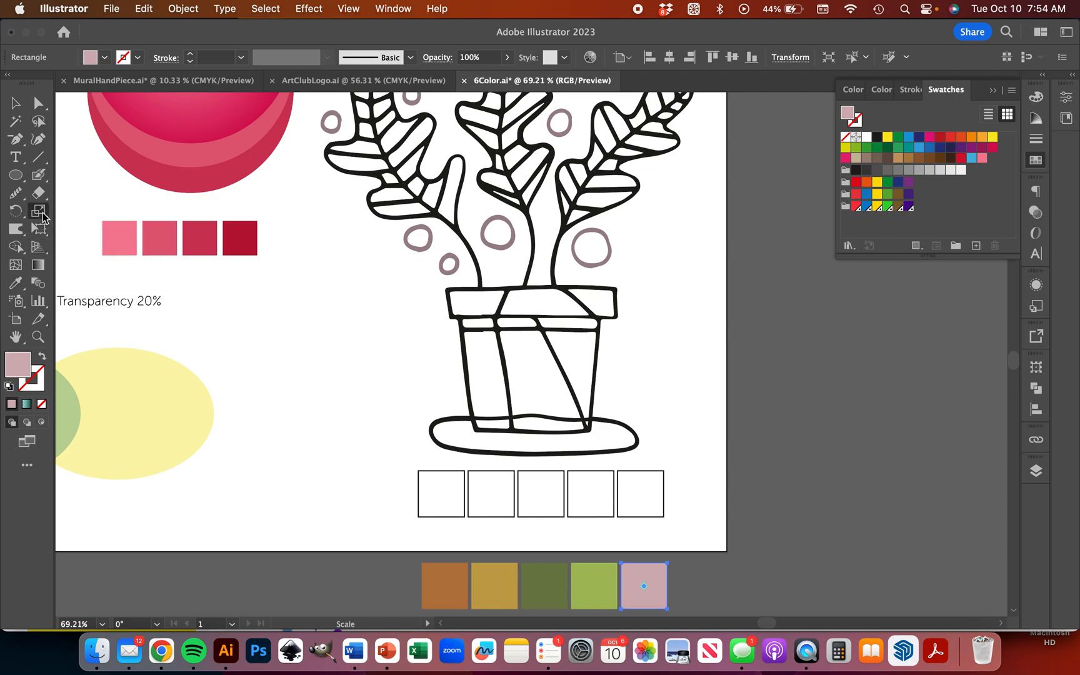
pyautogui.click(42, 215)
pyautogui.click(14, 215)
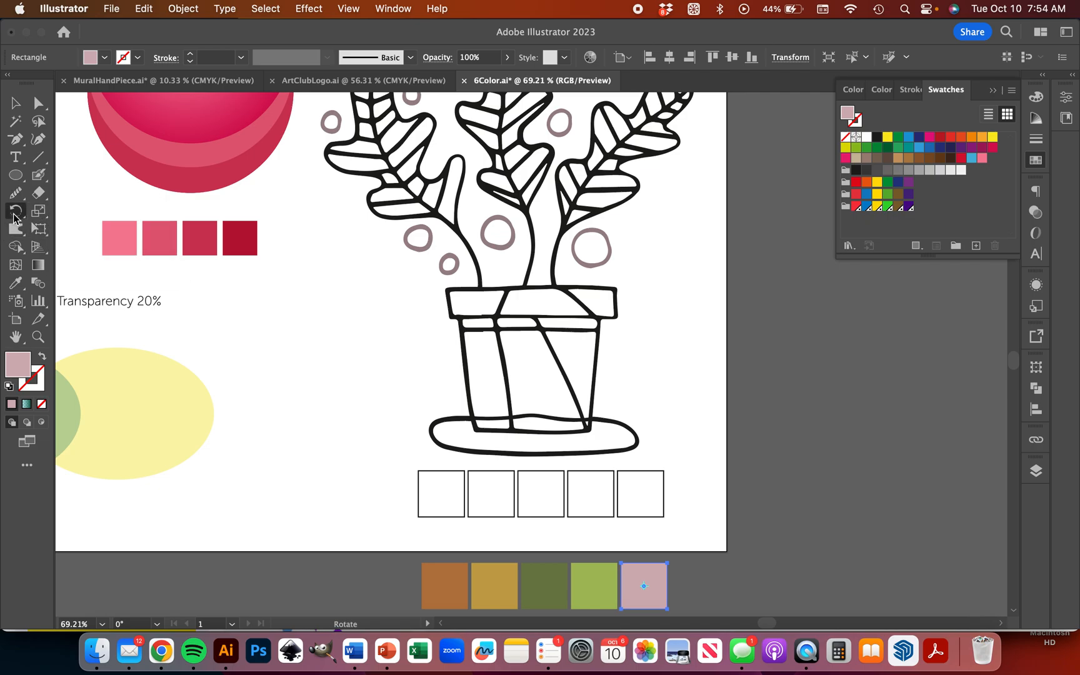
pyautogui.click(17, 190)
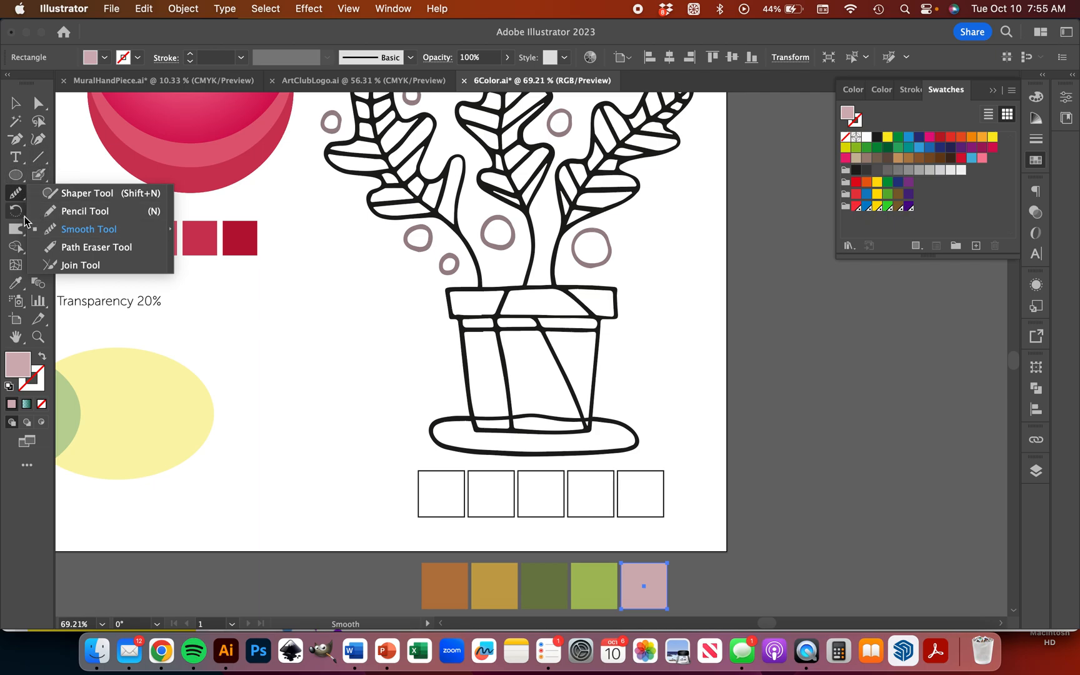
pyautogui.click(45, 214)
pyautogui.click(45, 214)
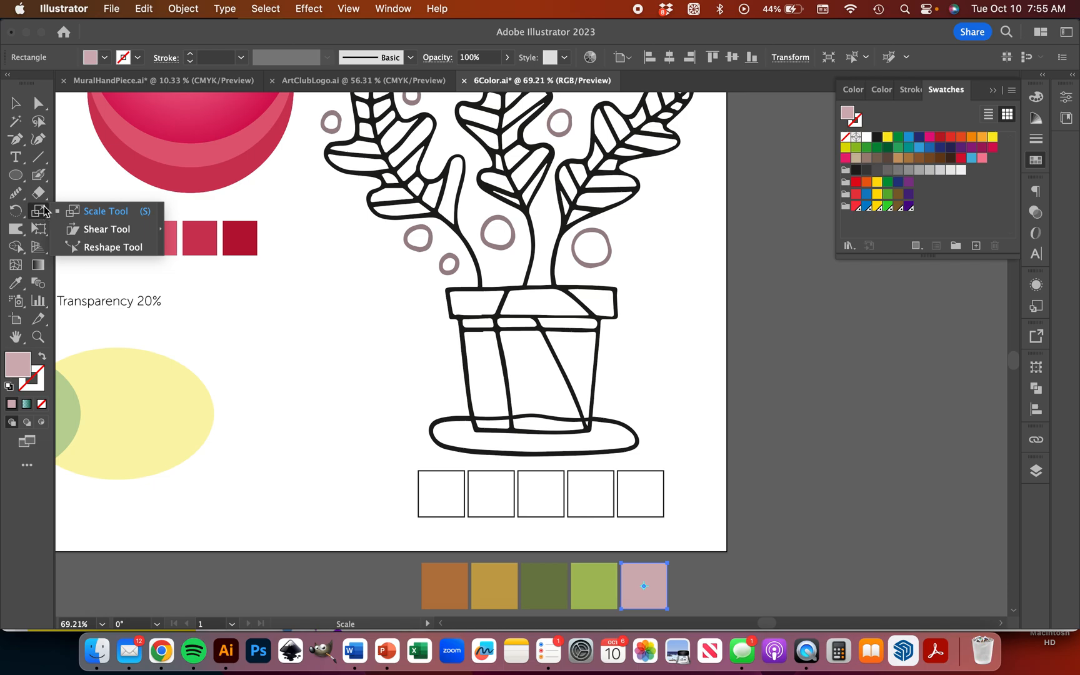
pyautogui.click(40, 230)
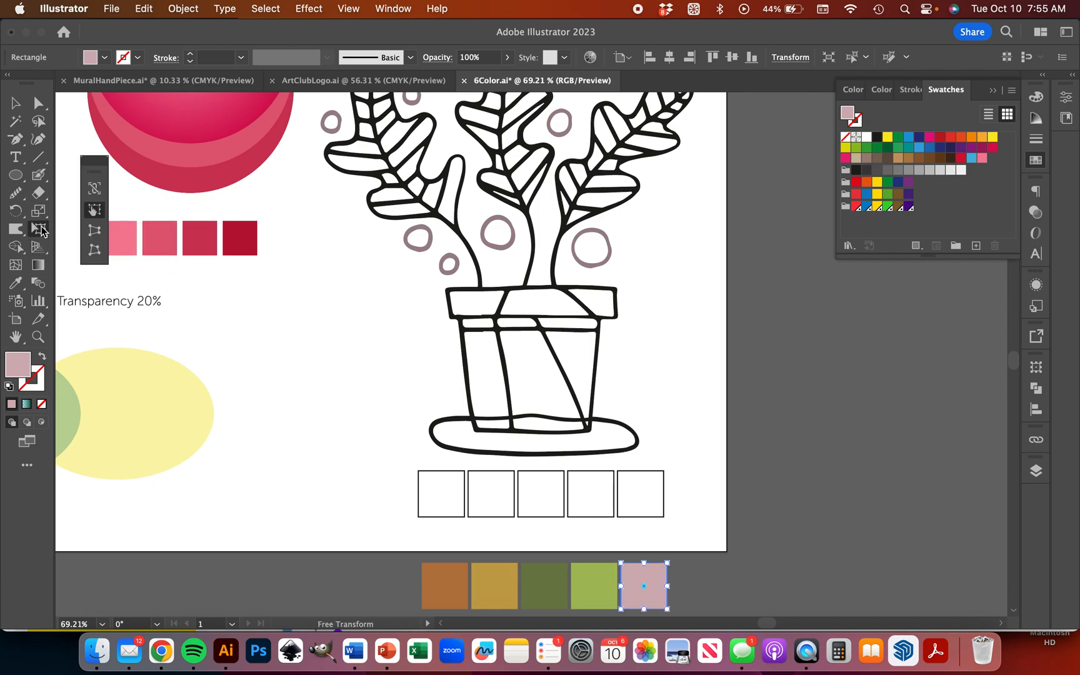
pyautogui.click(17, 232)
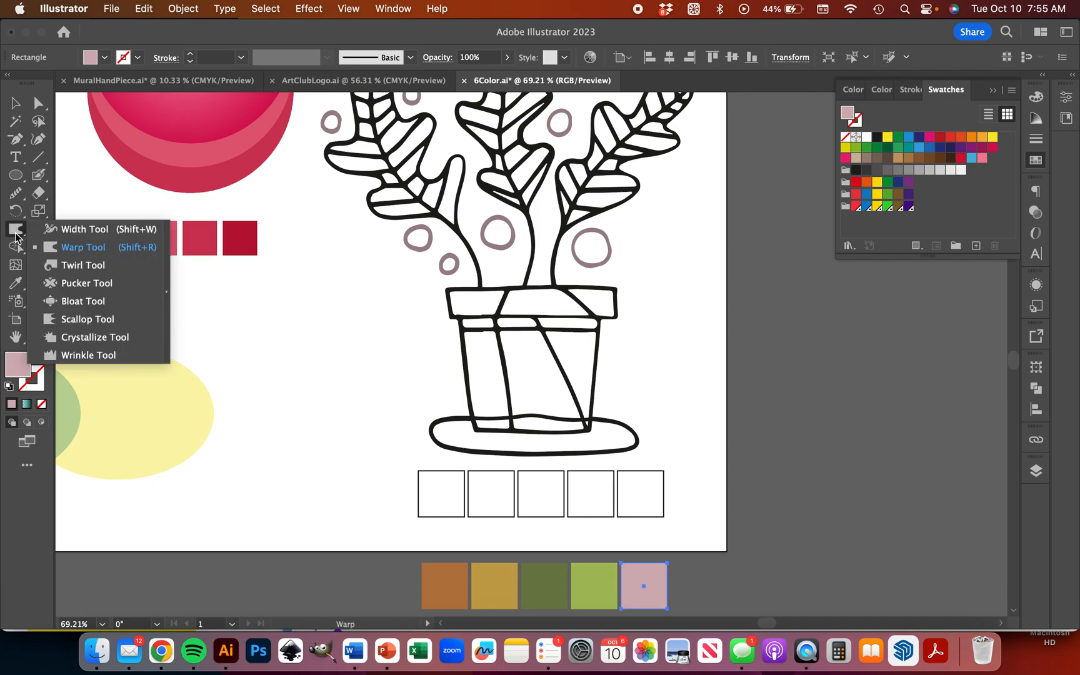
# Step: Try to fill the insides of the small circles with pale pink using the Live Paint Bucket
pyautogui.click(11, 250)
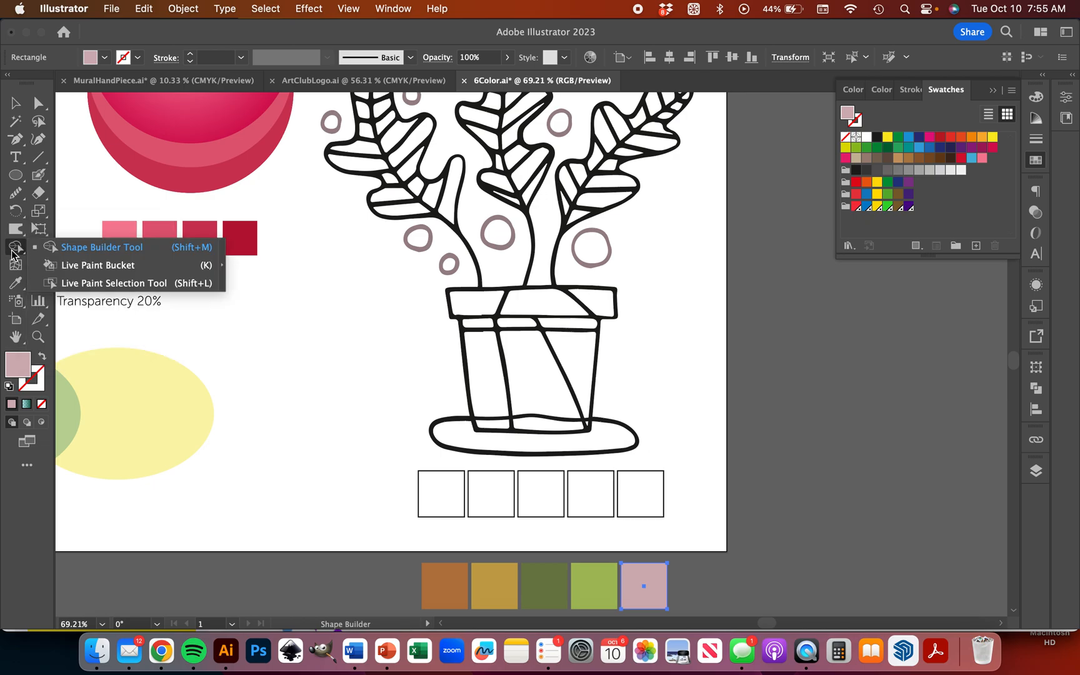
pyautogui.click(79, 267)
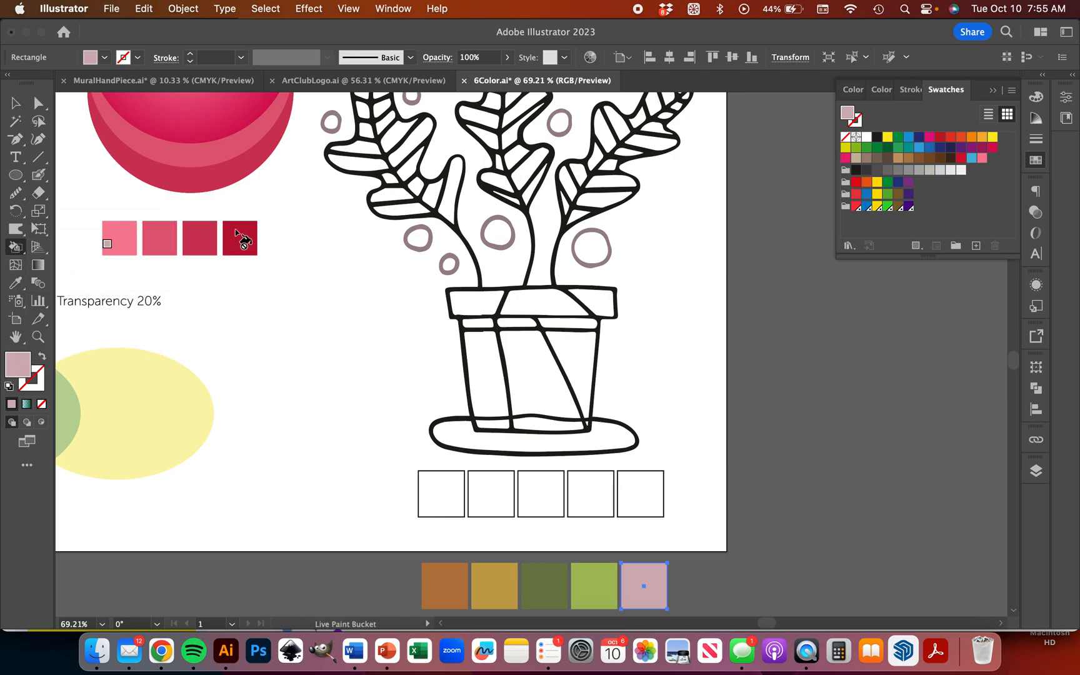
pyautogui.click(15, 250)
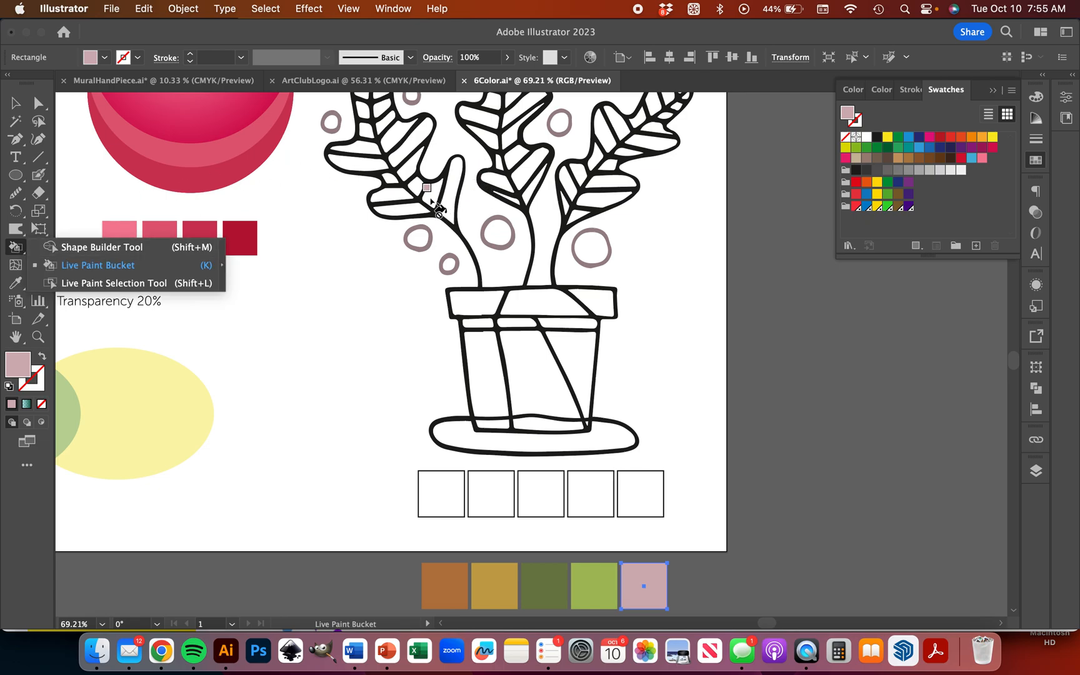
pyautogui.click(15, 248)
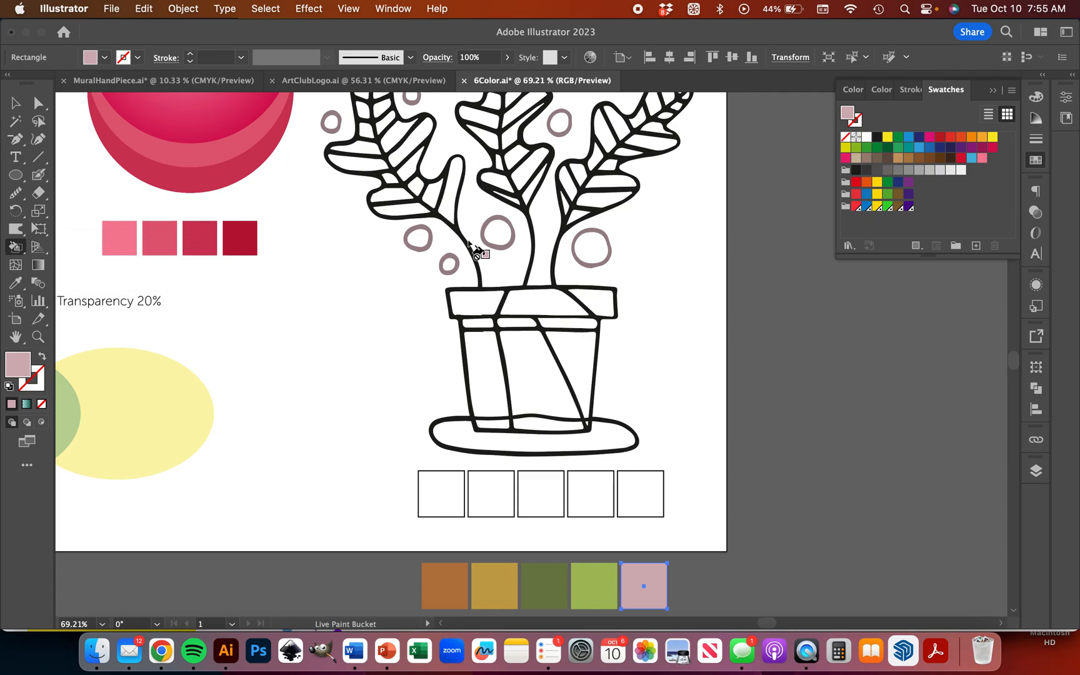
pyautogui.click(423, 240)
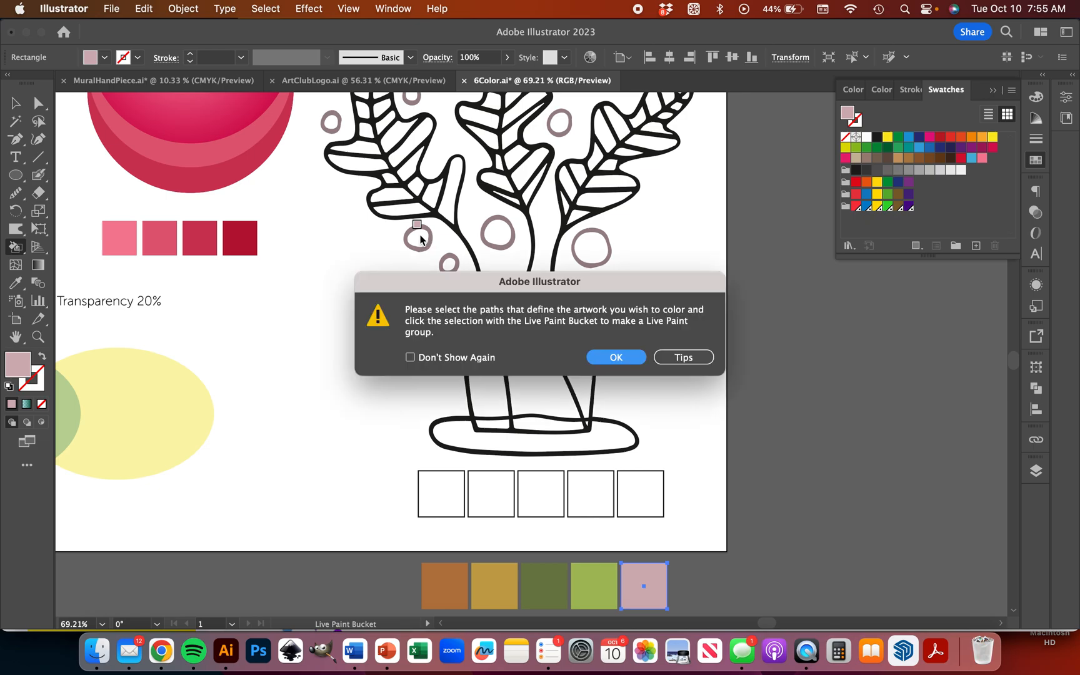
pyautogui.click(628, 362)
pyautogui.click(504, 241)
pyautogui.click(615, 357)
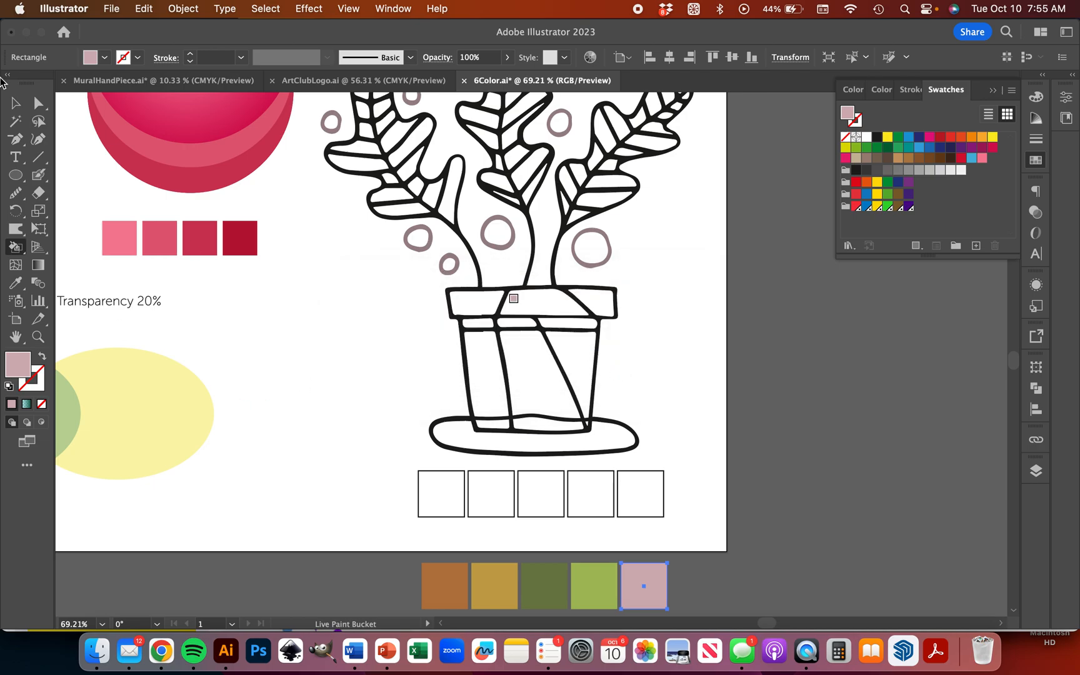
# Step: Draw a pale pink rectangle covering all the leaves, the small circles and the upper rim of the pot
pyautogui.click(15, 176)
pyautogui.moveTo(15, 175); pyautogui.dragTo(67, 176)
pyautogui.scroll(3, 593, 436)
pyautogui.hscroll(1, 594, 437)
pyautogui.scroll(-2, 594, 436)
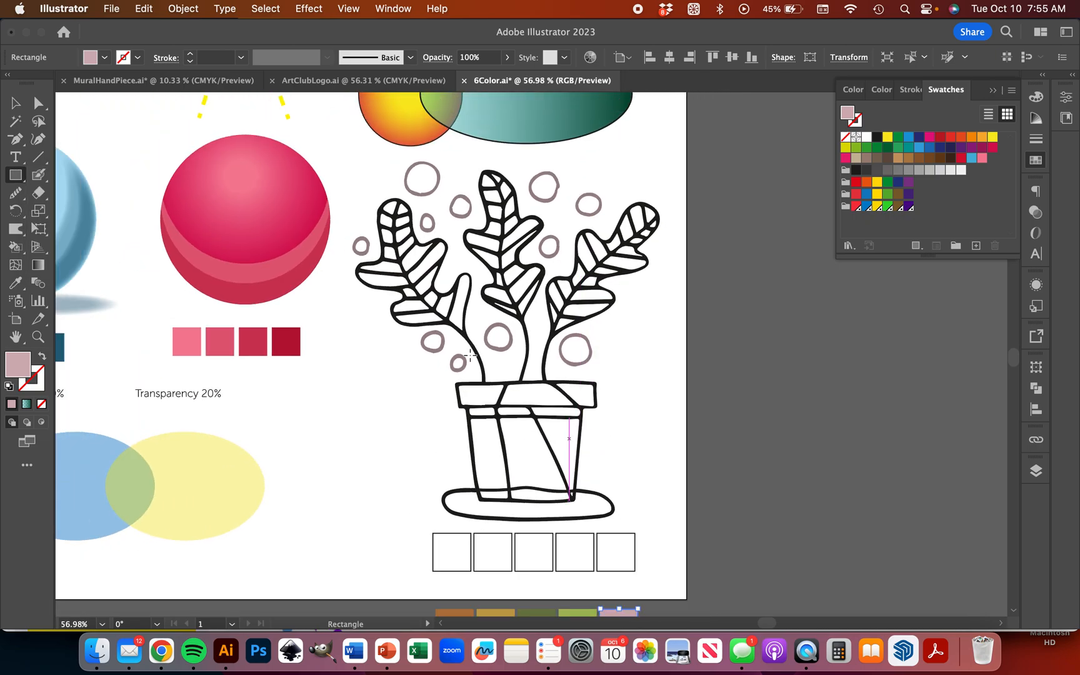
pyautogui.moveTo(322, 134); pyautogui.dragTo(701, 398)
pyautogui.click(17, 100)
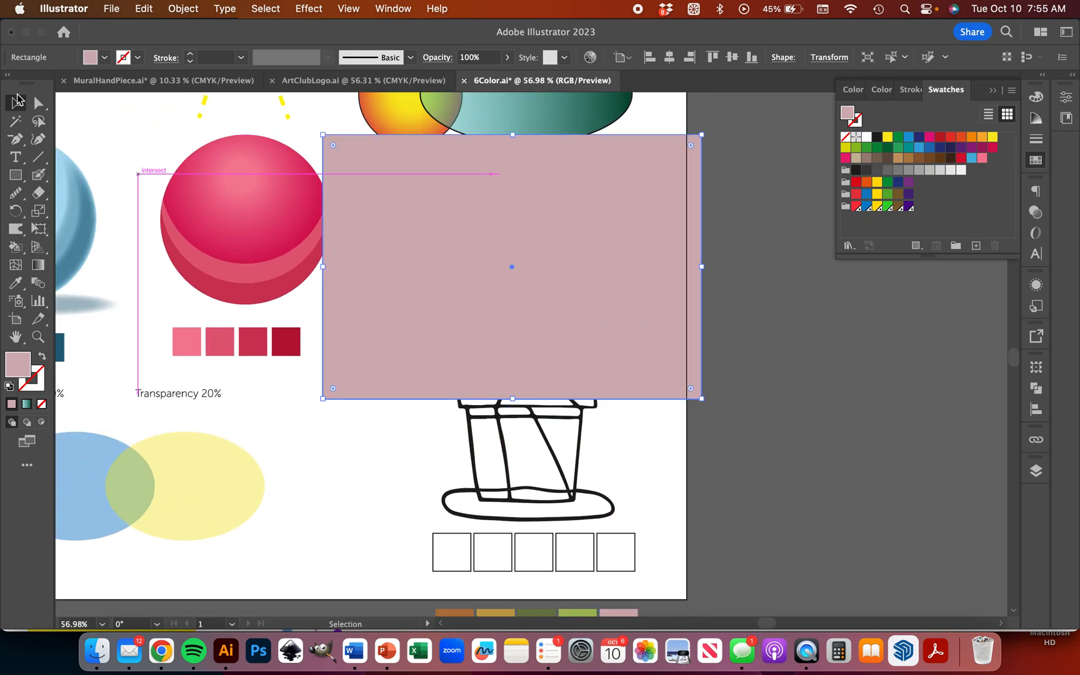
# Step: Send the pale pink rectangle to the back, behind the plant drawing, and deselect it
pyautogui.rightClick(385, 200)
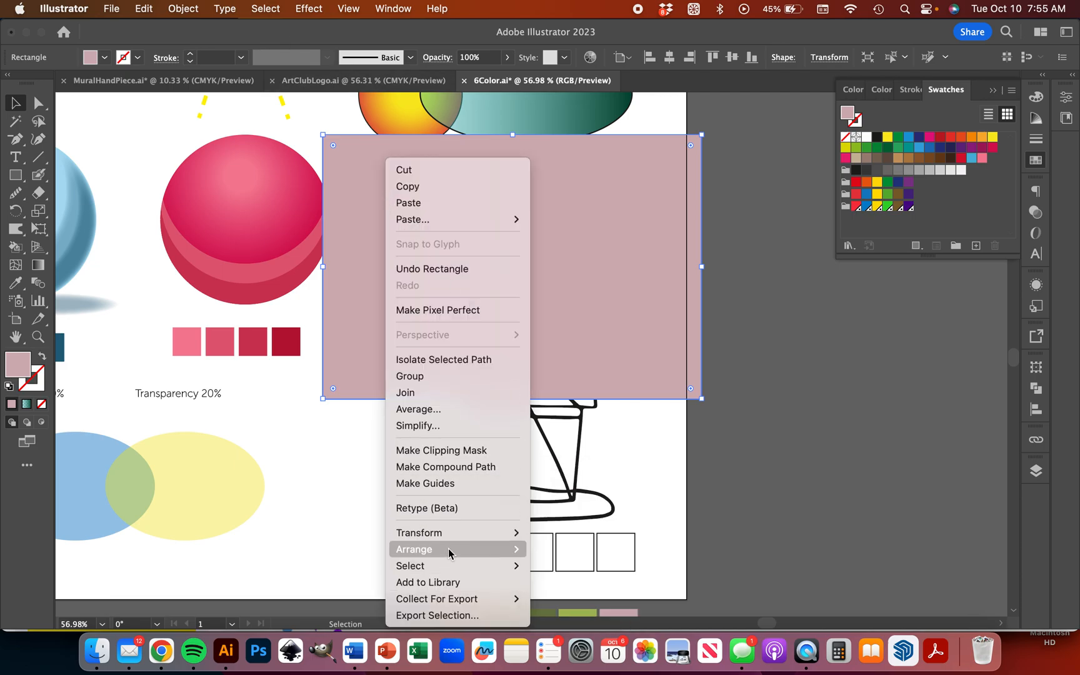
pyautogui.moveTo(449, 553)
pyautogui.click(556, 589)
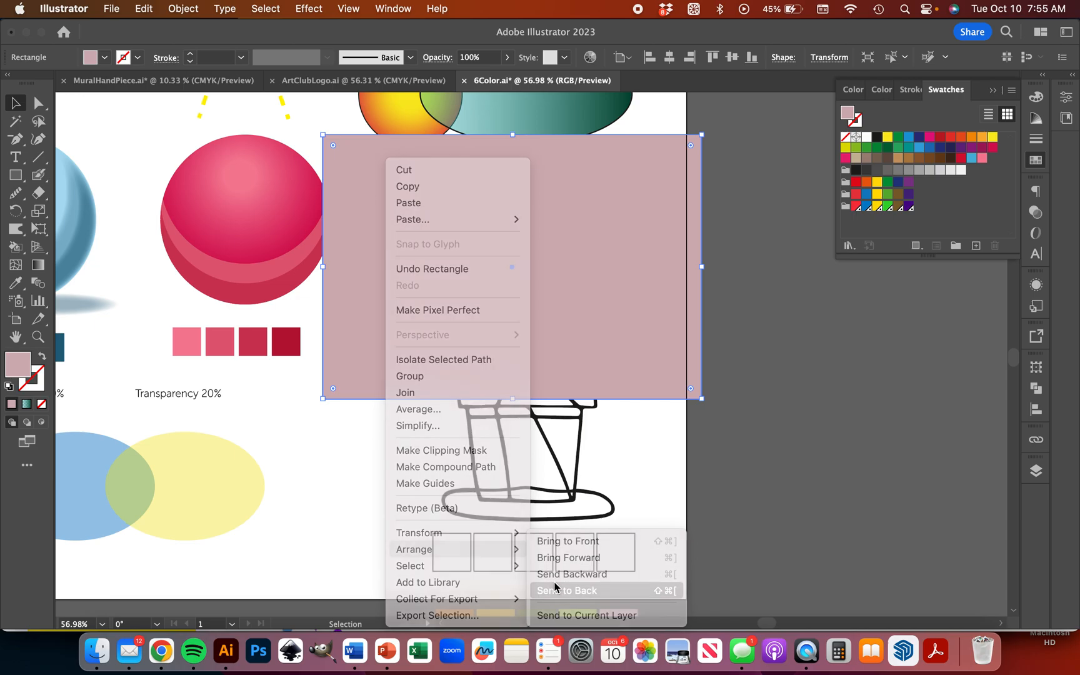
pyautogui.click(781, 450)
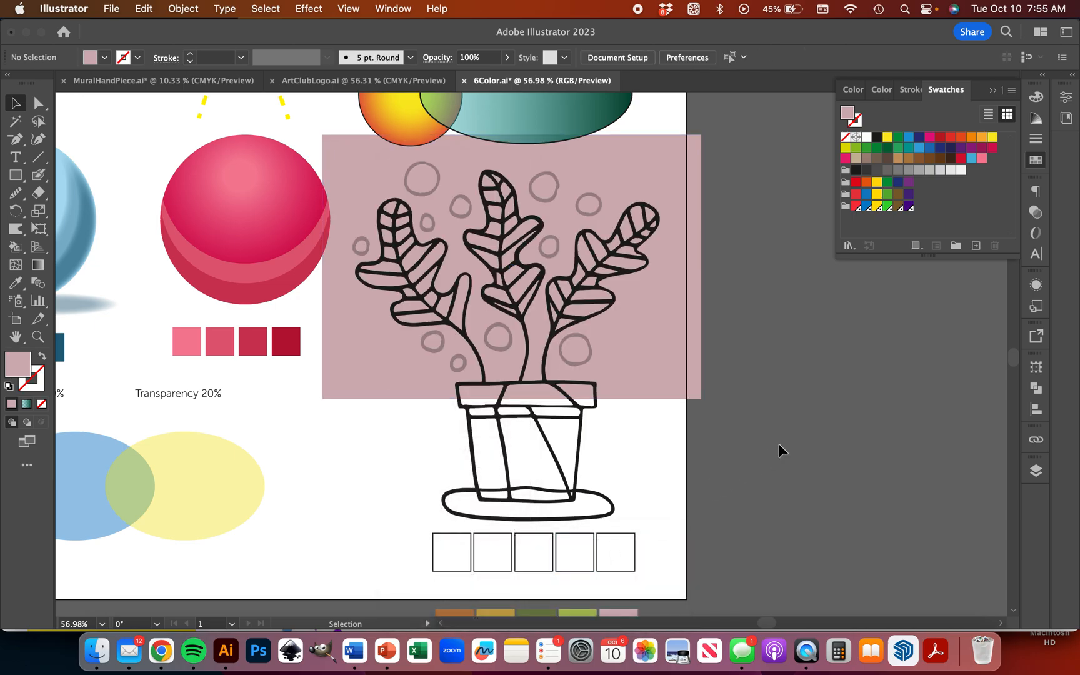
# Step: Remove the pink rectangle's area outside the small circles with the Shape Builder, keeping the circles' pink insides, and clear the selection
pyautogui.click(437, 180)
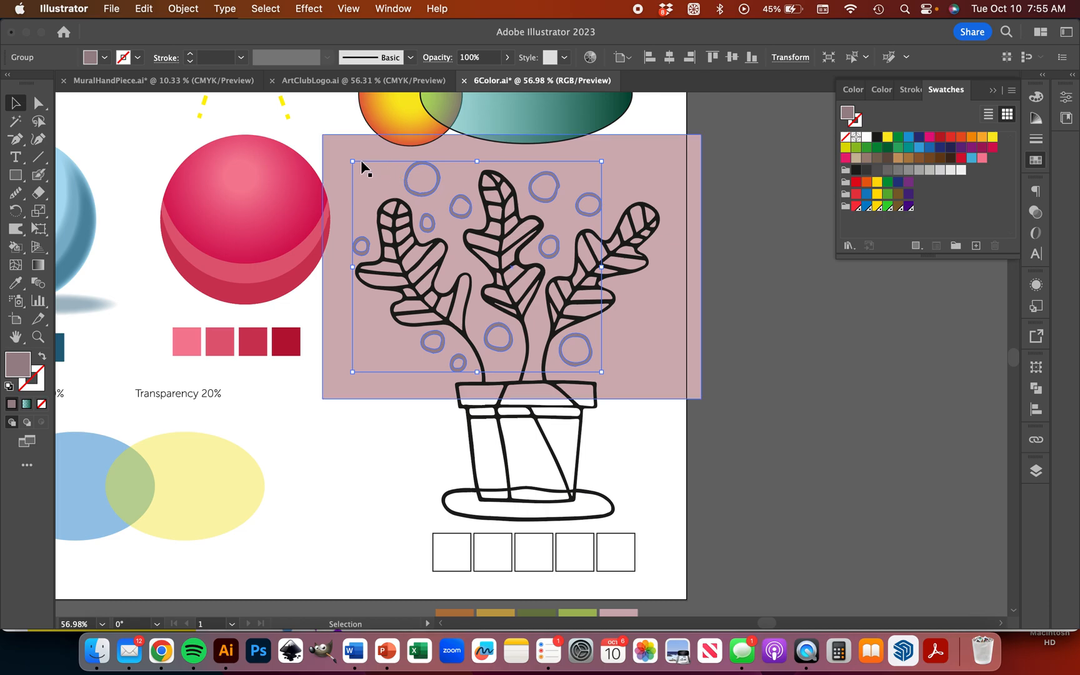
pyautogui.keyDown('shift'); pyautogui.click(340, 159); pyautogui.keyUp('shift')
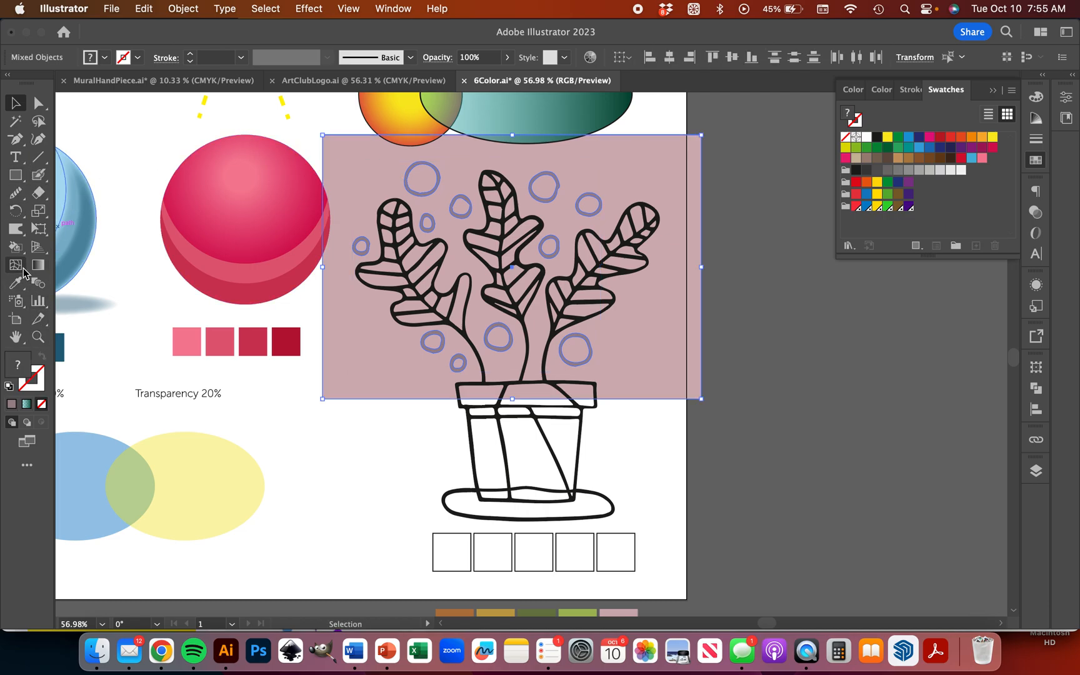
pyautogui.moveTo(17, 252); pyautogui.dragTo(63, 243)
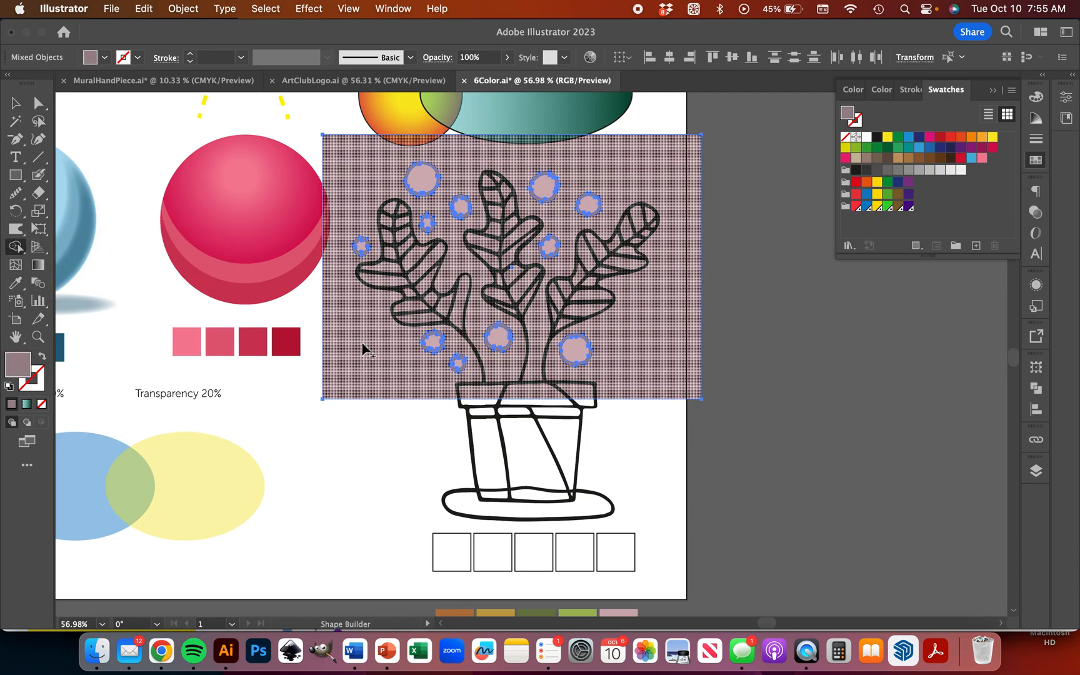
pyautogui.keyDown('alt'); pyautogui.click(364, 348); pyautogui.keyUp('alt')
pyautogui.click(16, 103)
pyautogui.click(362, 404)
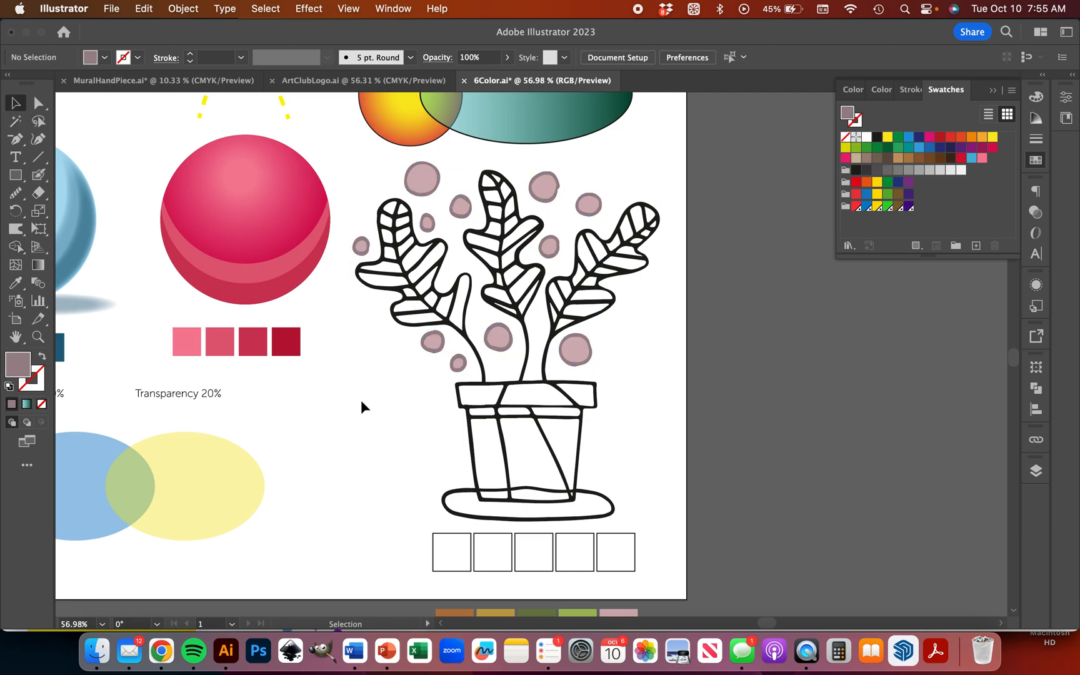
# Step: Recolor the leaf and stem outlines with the olive green sampled from the color row below the drawing
pyautogui.scroll(3, 361, 403)
pyautogui.hscroll(3, 361, 404)
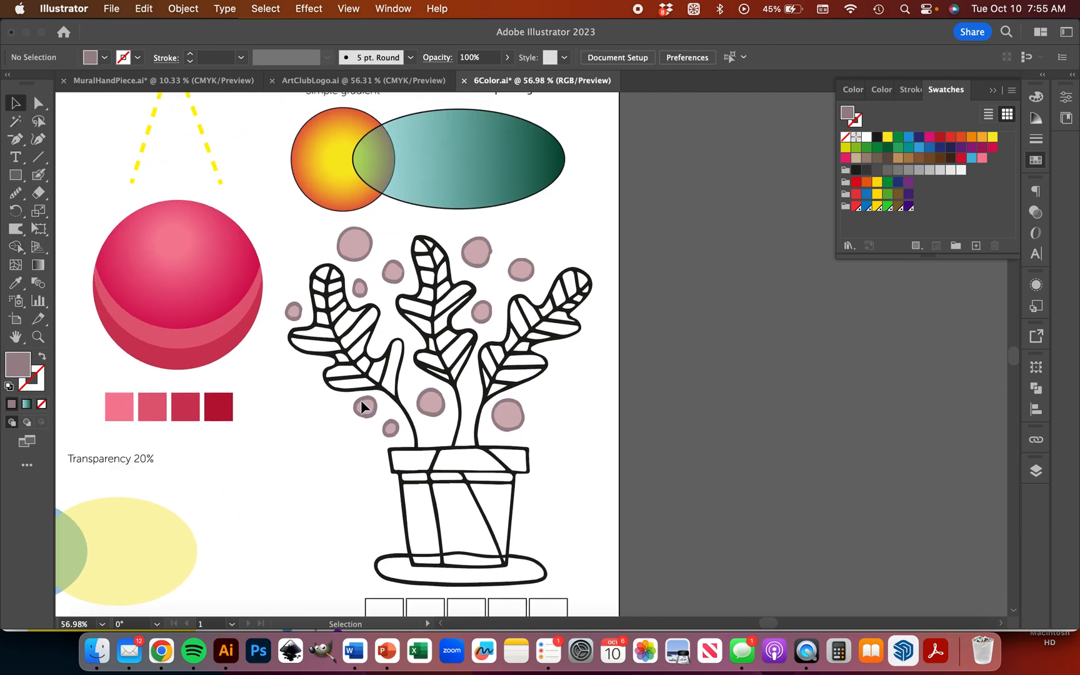
pyautogui.click(431, 342)
pyautogui.scroll(-5, 463, 418)
pyautogui.press('i')
pyautogui.click(476, 489)
pyautogui.scroll(4, 207, 182)
pyautogui.hscroll(1, 206, 181)
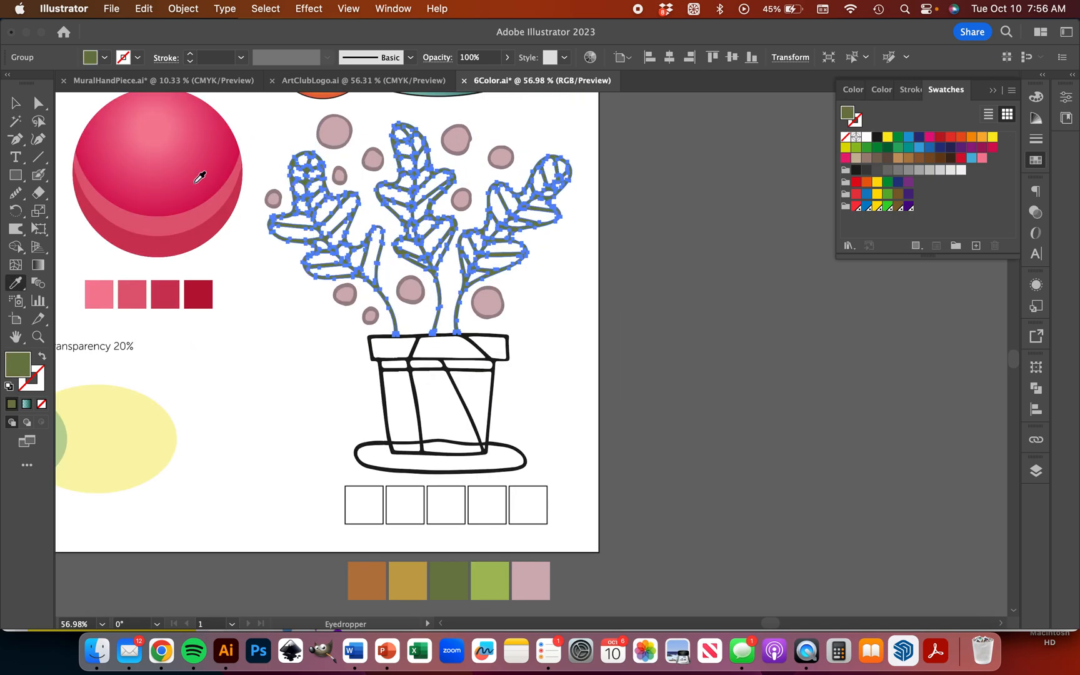
# Step: Draw a light green rectangle covering all the leaves, using the palette's light green, and send it behind the plant drawing
pyautogui.click(15, 102)
pyautogui.click(216, 414)
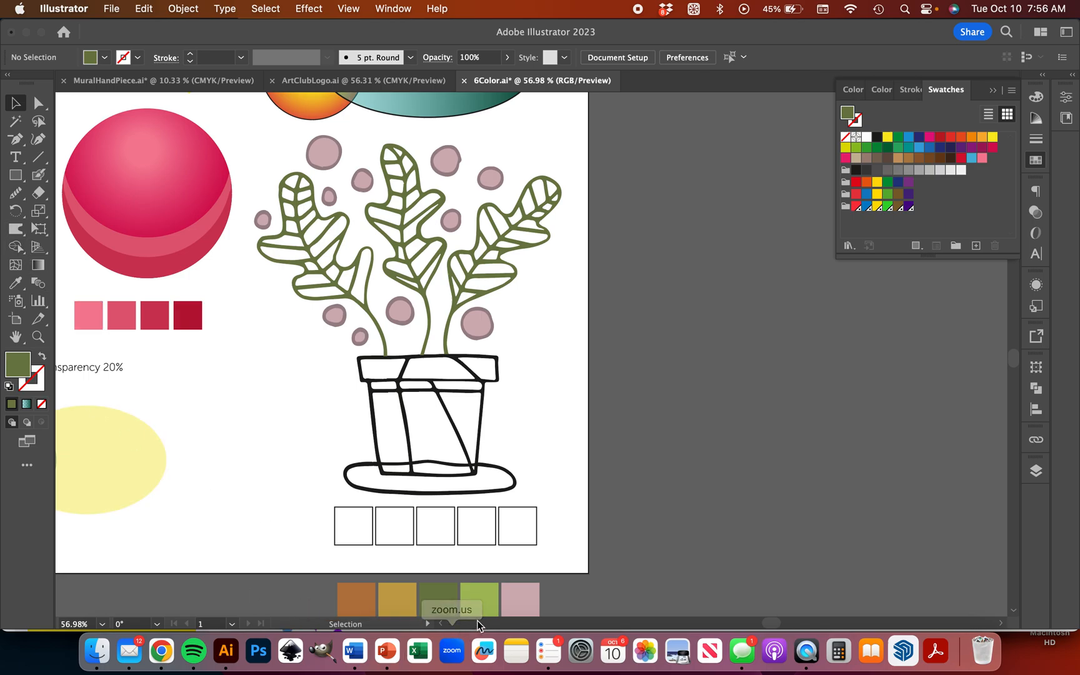
pyautogui.click(473, 601)
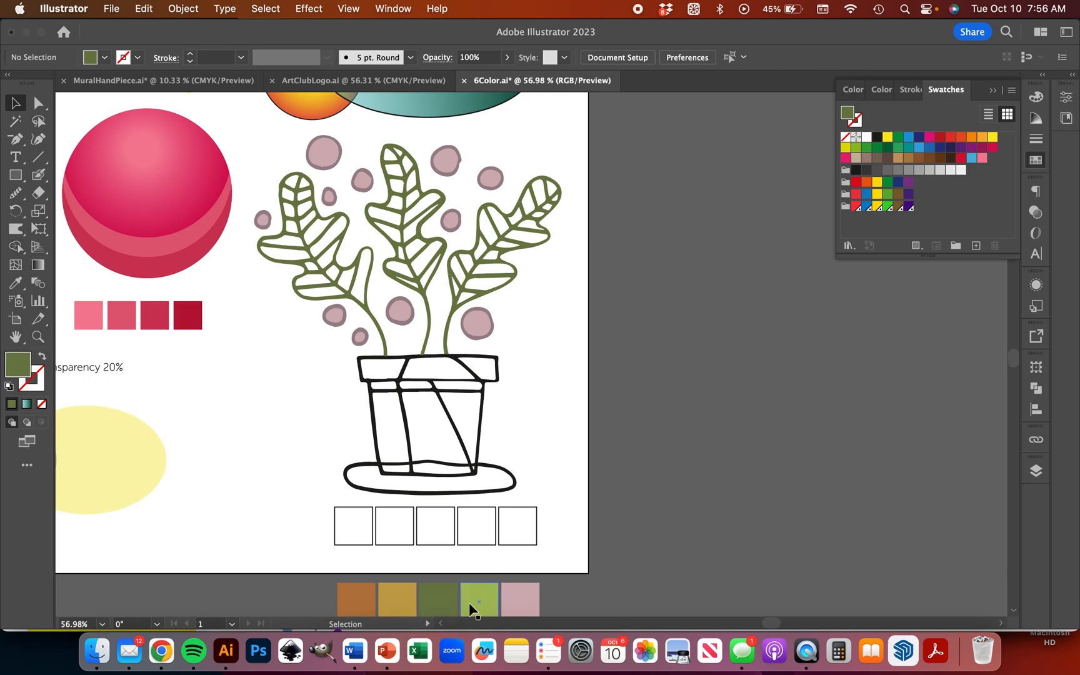
pyautogui.click(16, 175)
pyautogui.moveTo(232, 118); pyautogui.dragTo(634, 419)
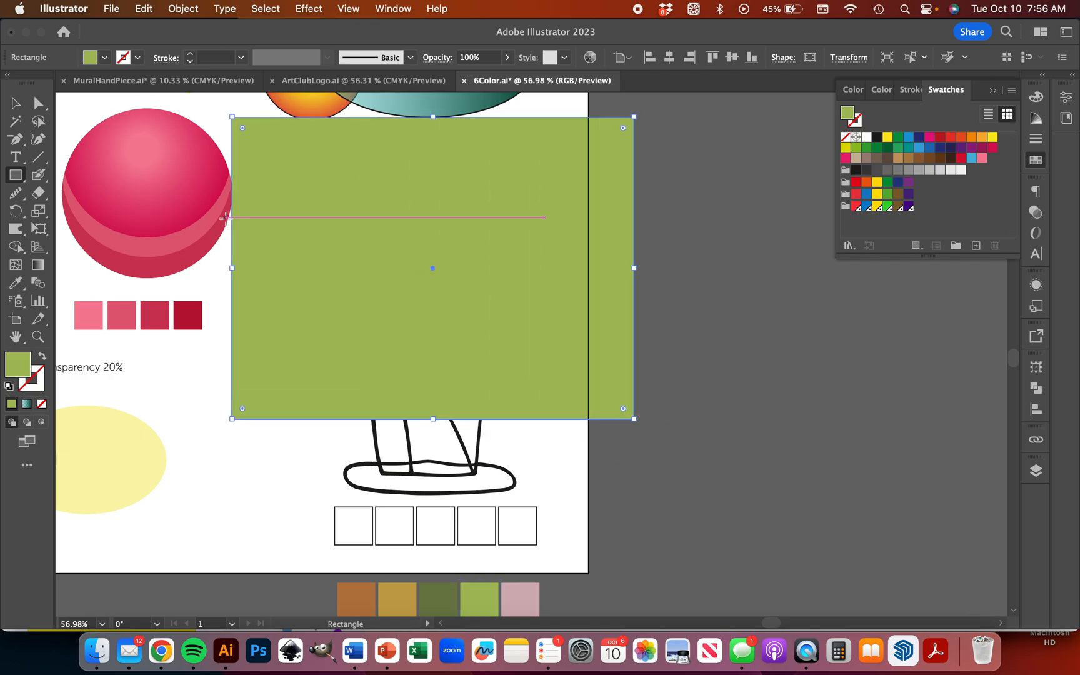
pyautogui.press('super+bracketleft')
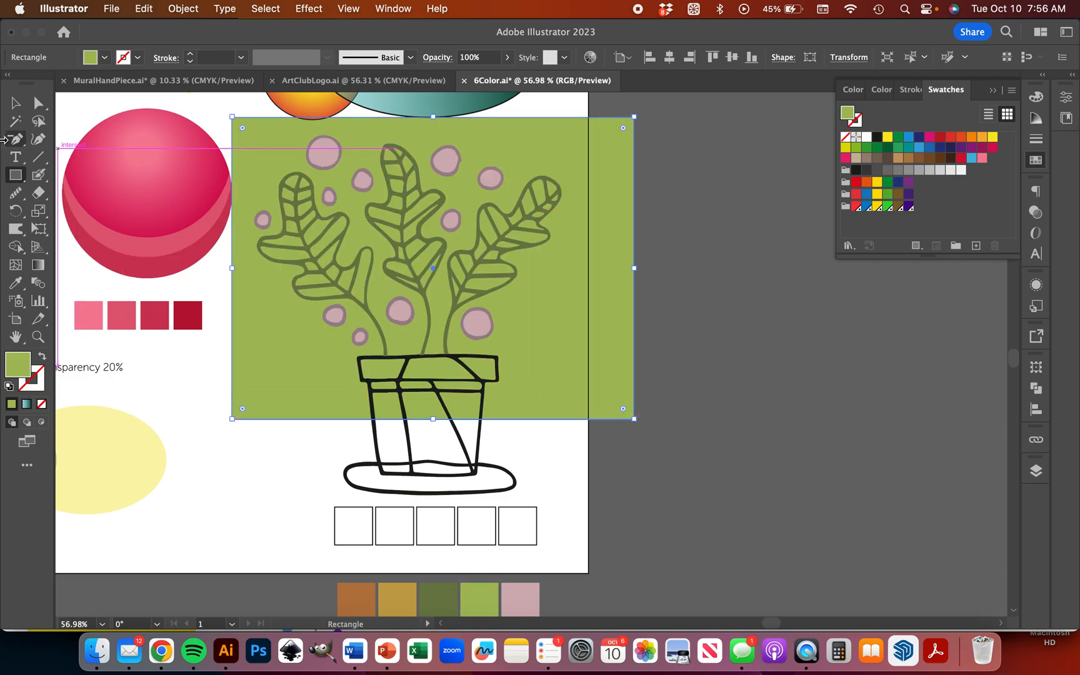
# Step: Remove the green rectangle's area outside the leaves with the Shape Builder, keeping the green inside the leaf outlines, and clear the selection
pyautogui.click(14, 104)
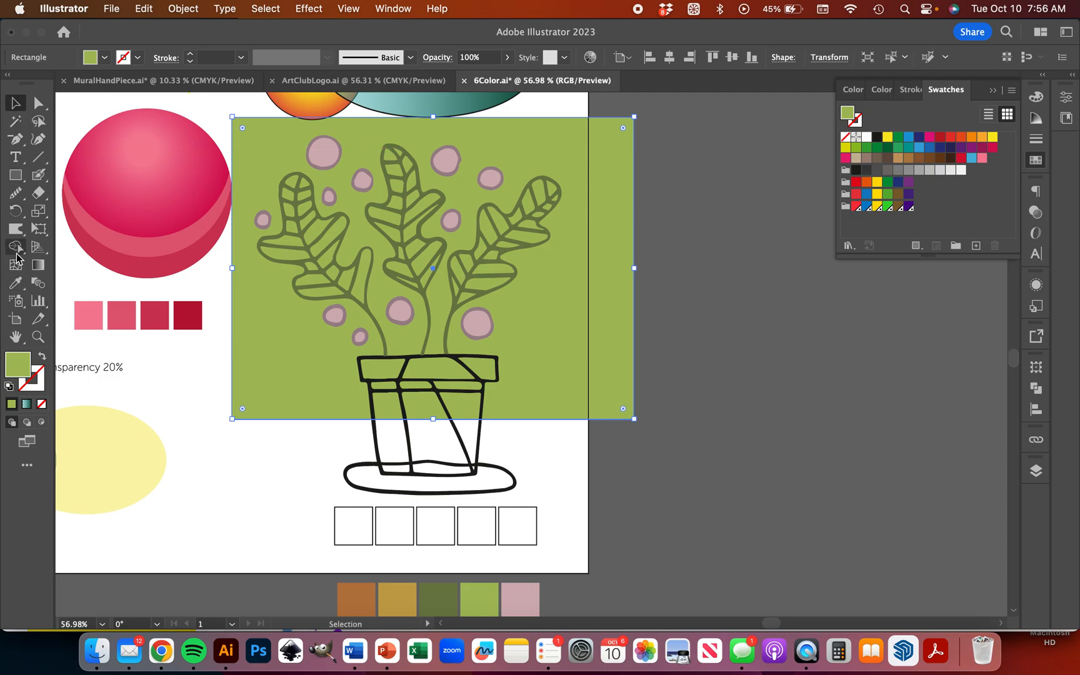
pyautogui.keyDown('shift'); pyautogui.click(334, 289); pyautogui.keyUp('shift')
pyautogui.click(17, 247)
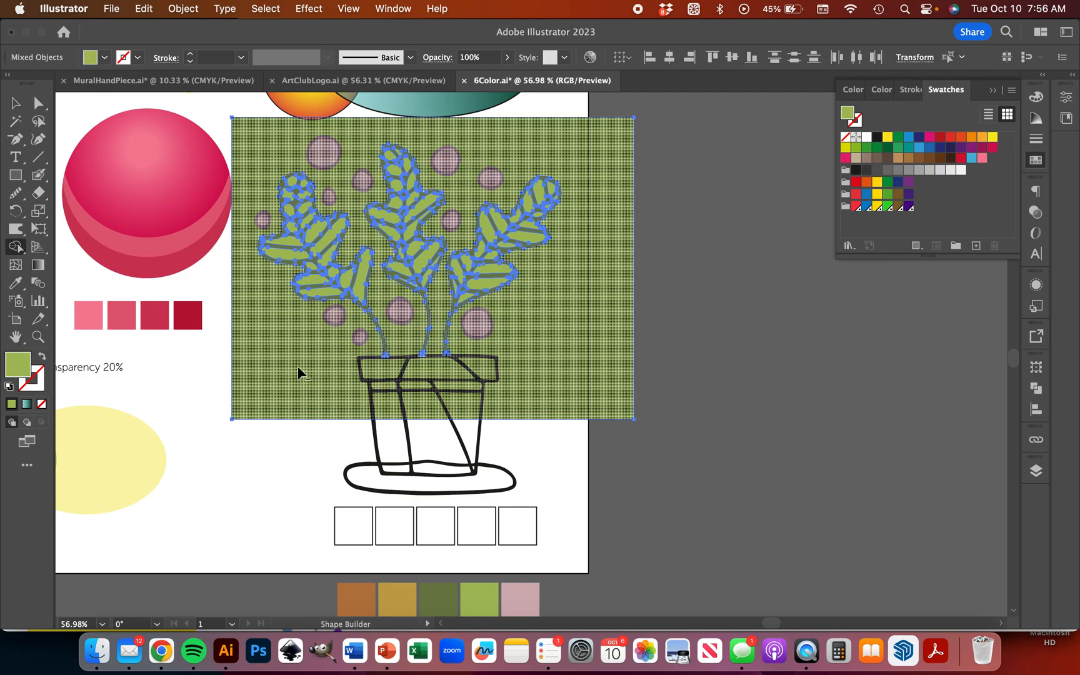
pyautogui.keyDown('alt'); pyautogui.click(298, 373); pyautogui.keyUp('alt')
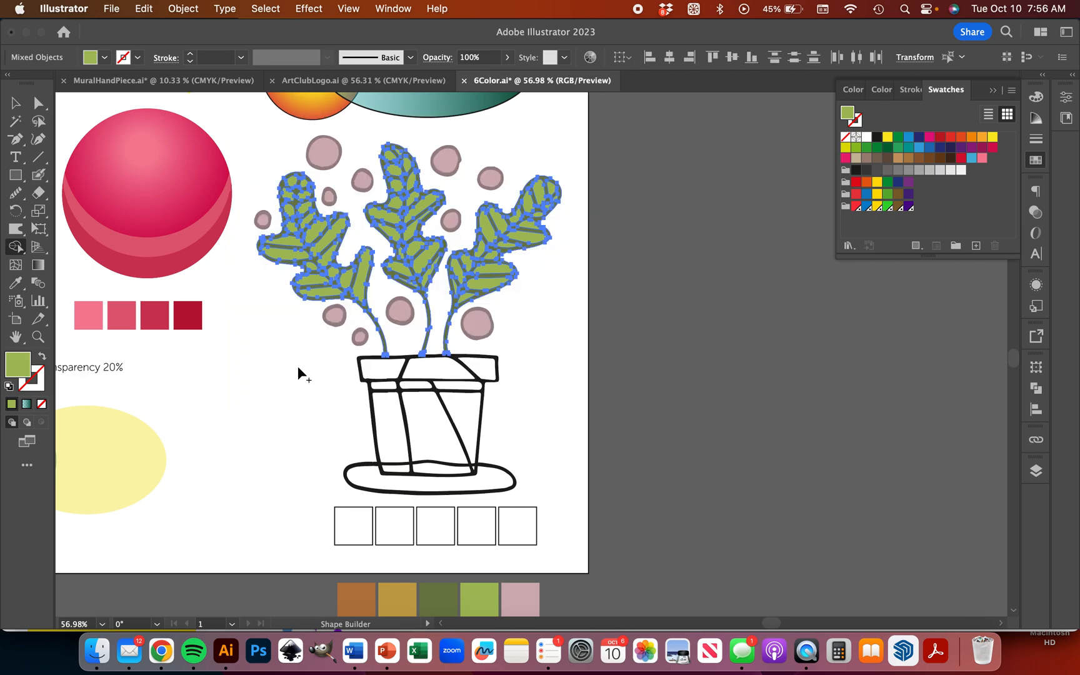
pyautogui.click(16, 104)
pyautogui.click(285, 485)
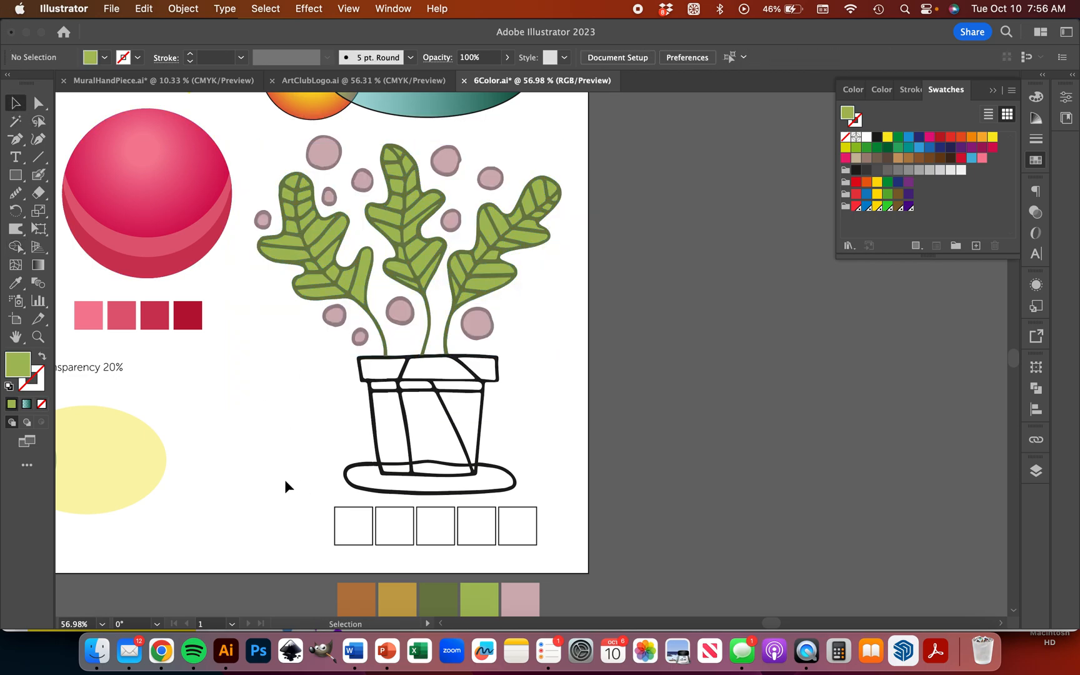
# Step: Recolor the pot's outlines with the orange-brown sampled from the color row below the drawing, and deselect them
pyautogui.scroll(-5, 642, 394)
pyautogui.scroll(2, 642, 394)
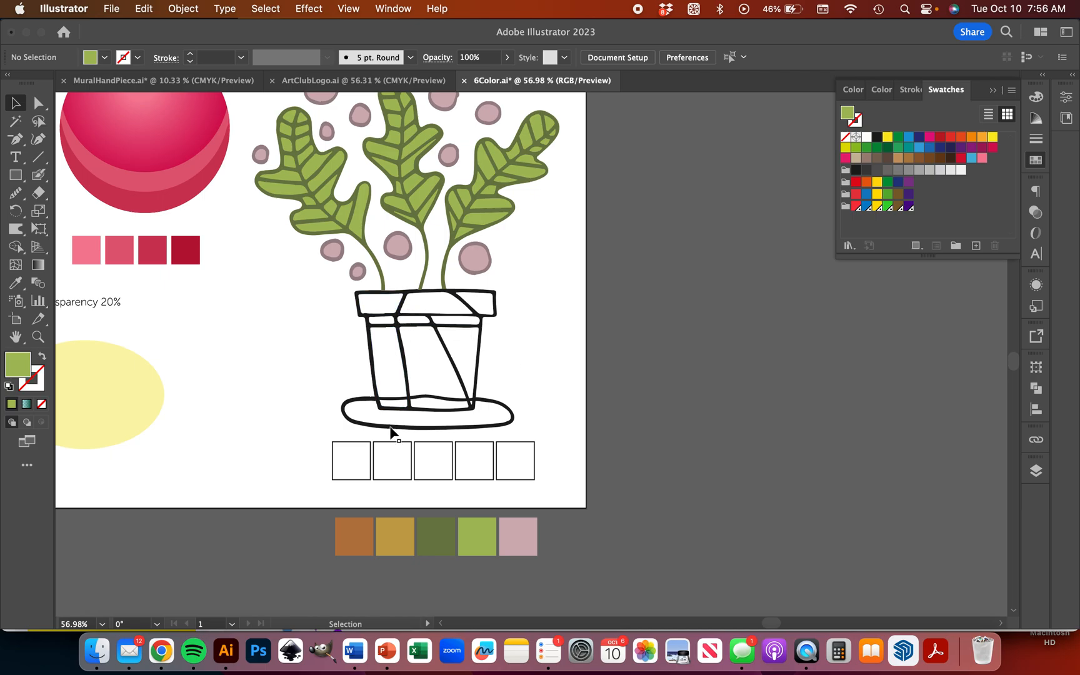
pyautogui.click(442, 340)
pyautogui.press('i')
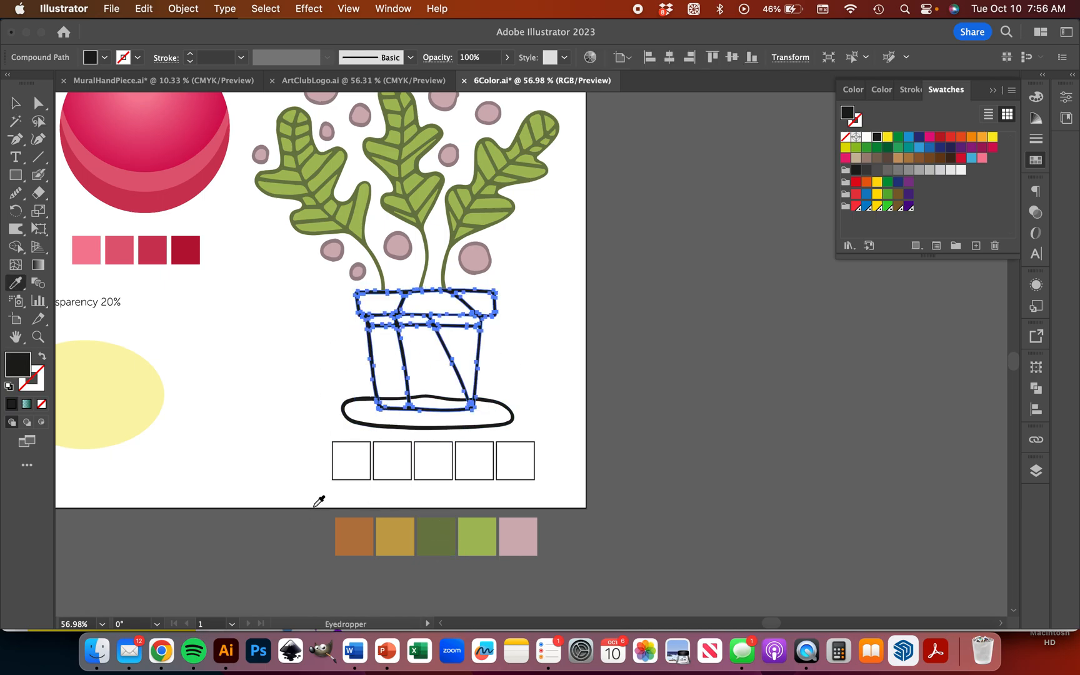
pyautogui.click(370, 539)
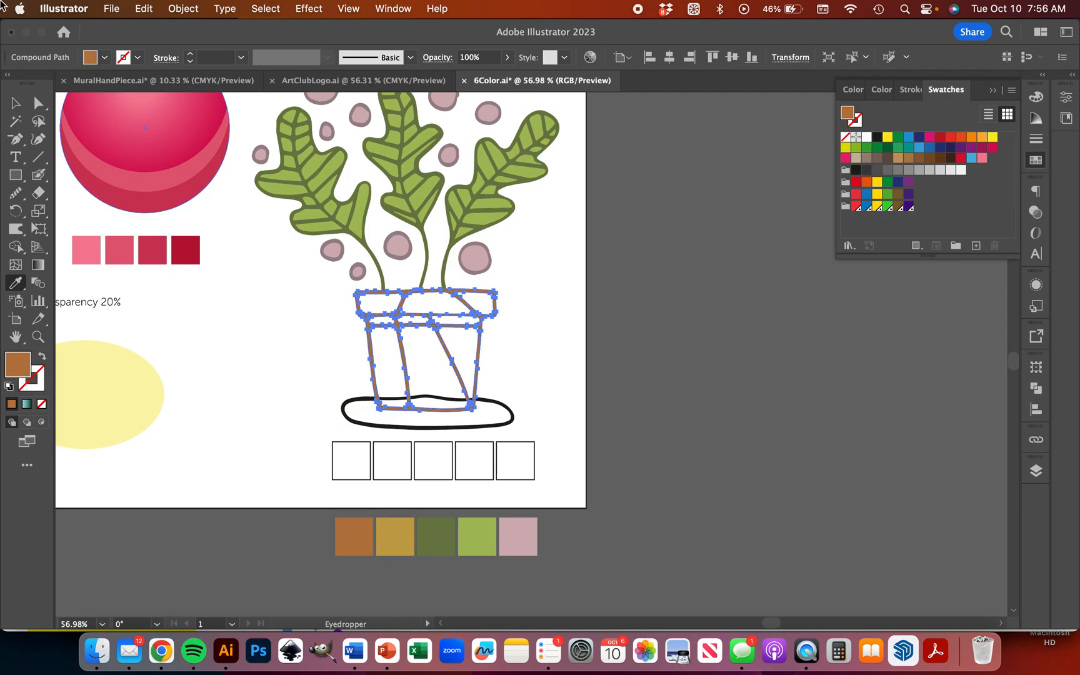
pyautogui.click(15, 104)
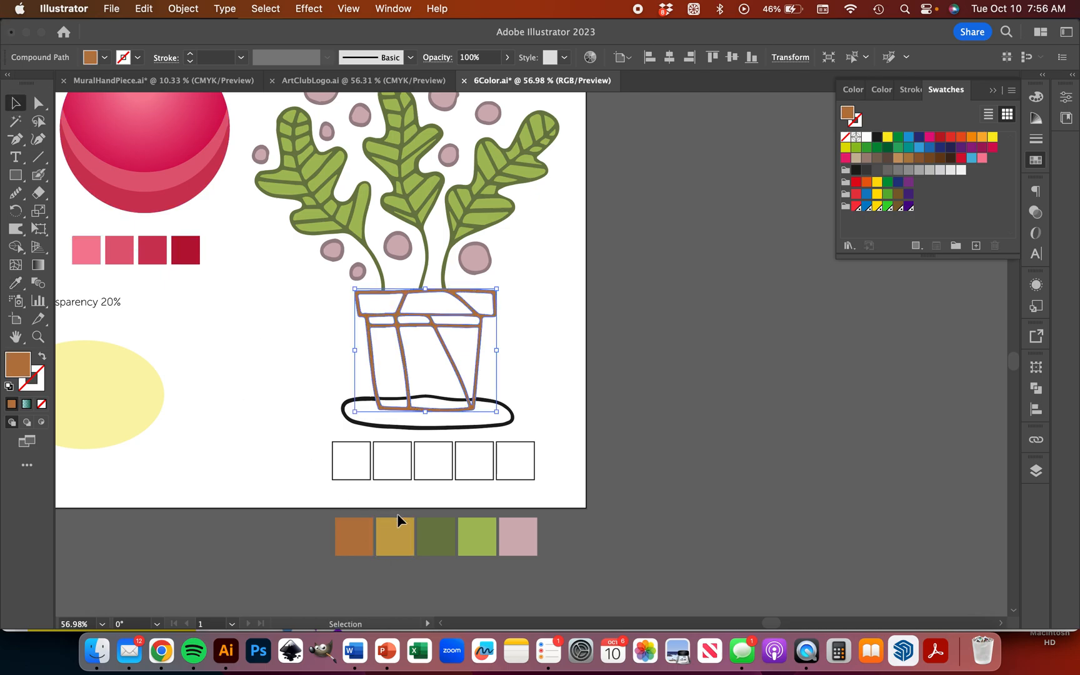
pyautogui.click(238, 400)
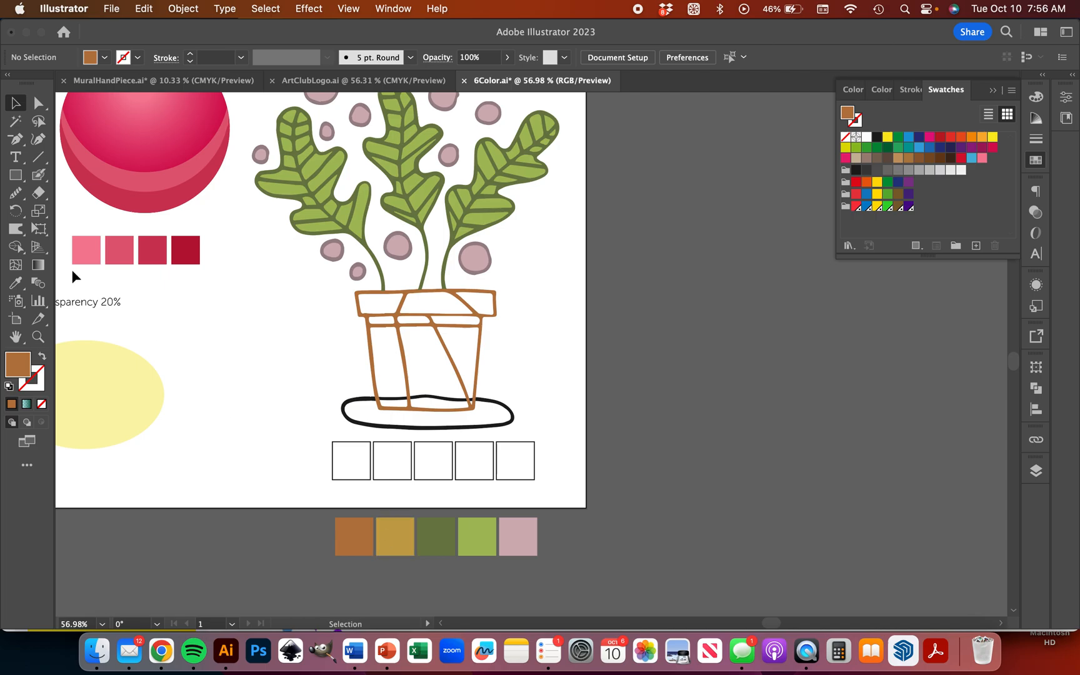
# Step: Draw an ochre rectangle covering the pot and saucer, using the palette's ochre, and send it to the back
pyautogui.click(390, 533)
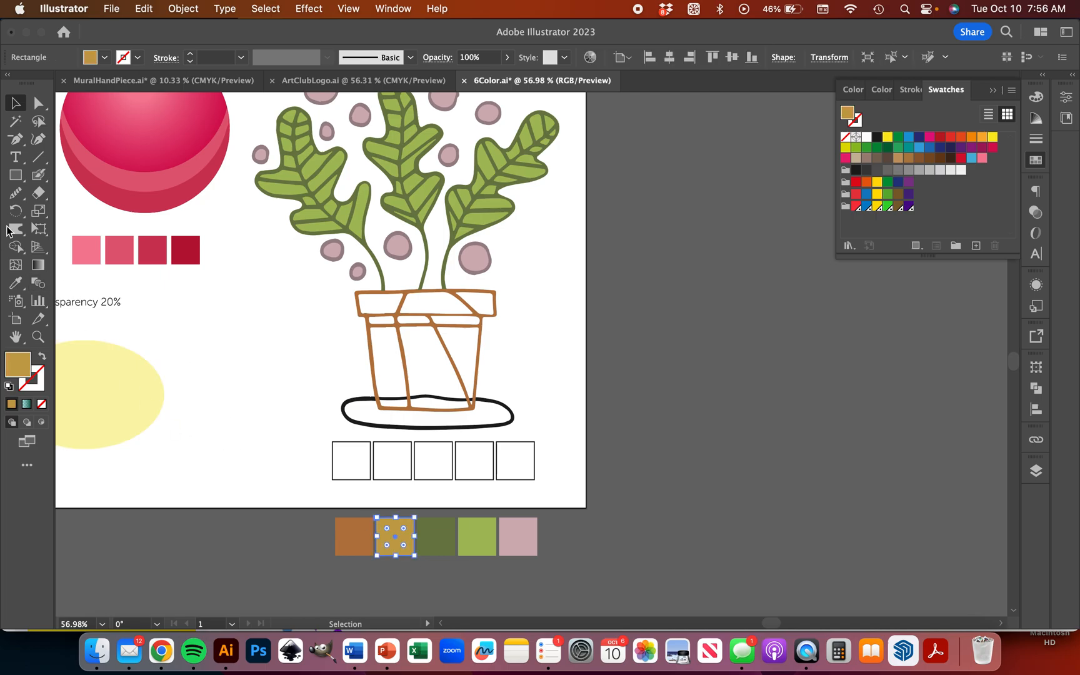
pyautogui.click(20, 181)
pyautogui.moveTo(275, 257); pyautogui.dragTo(580, 473)
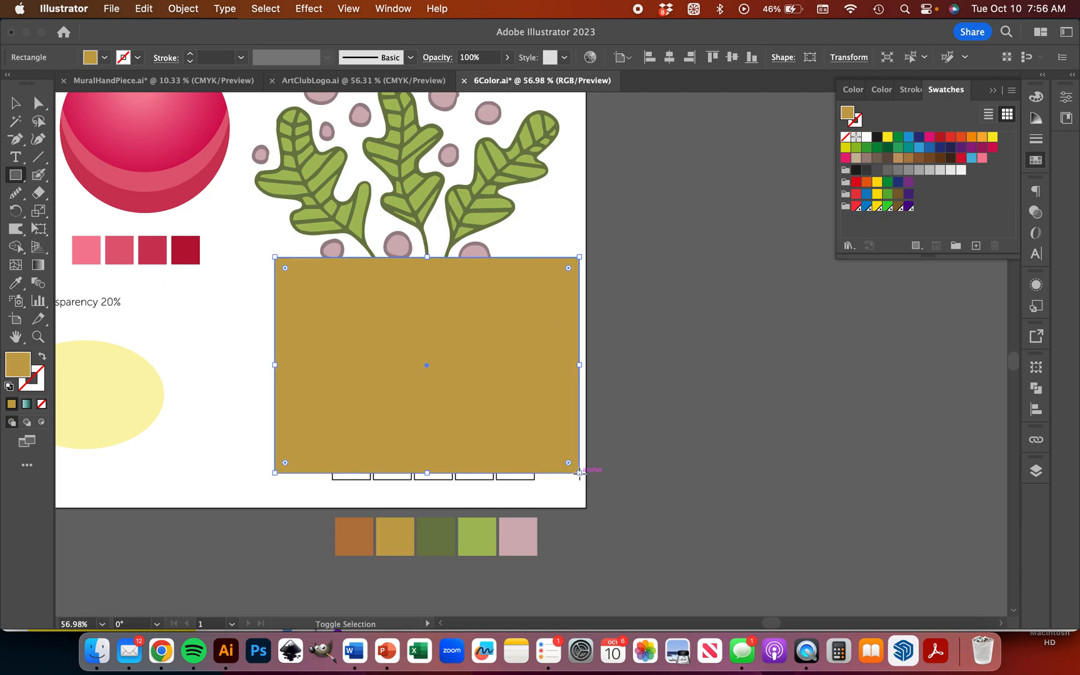
pyautogui.press('super+shift+bracketleft')
# Step: Remove the ochre rectangle's area outside the pot with the Shape Builder, keeping the pot's ochre inside, and clear the selection
pyautogui.click(16, 103)
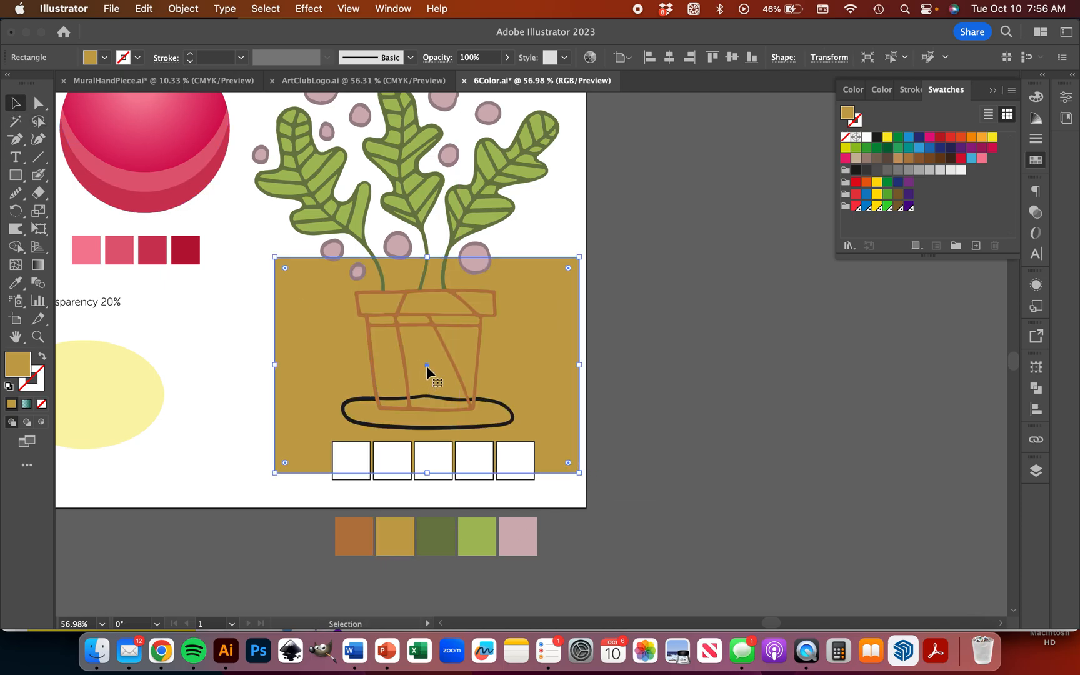
pyautogui.keyDown('shift'); pyautogui.click(405, 357); pyautogui.keyUp('shift')
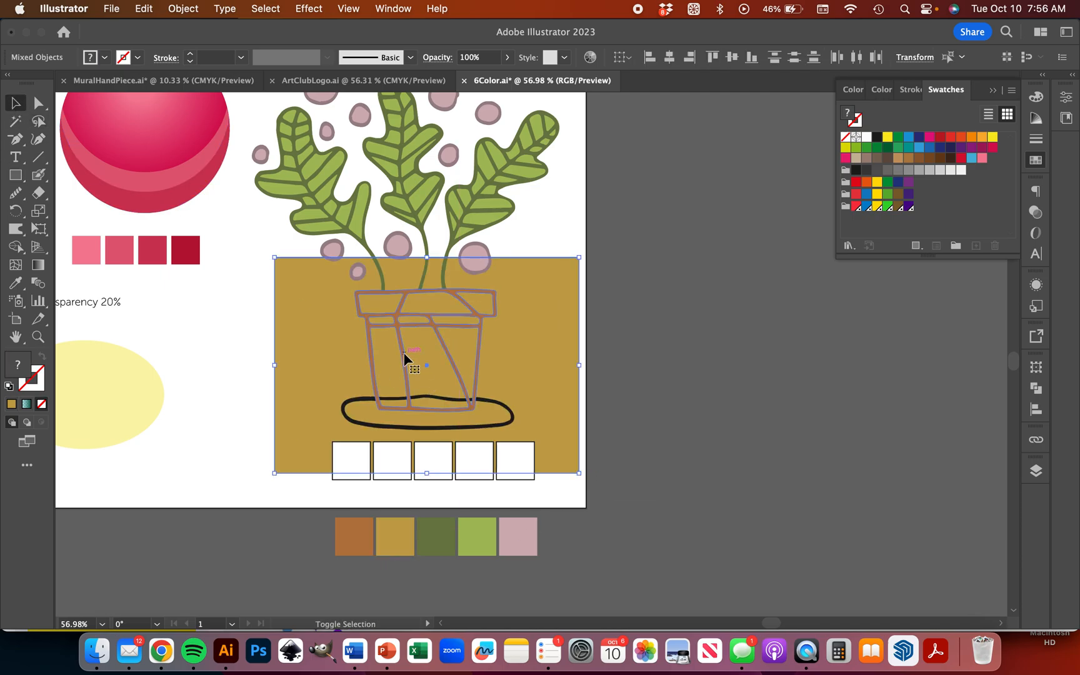
pyautogui.click(14, 249)
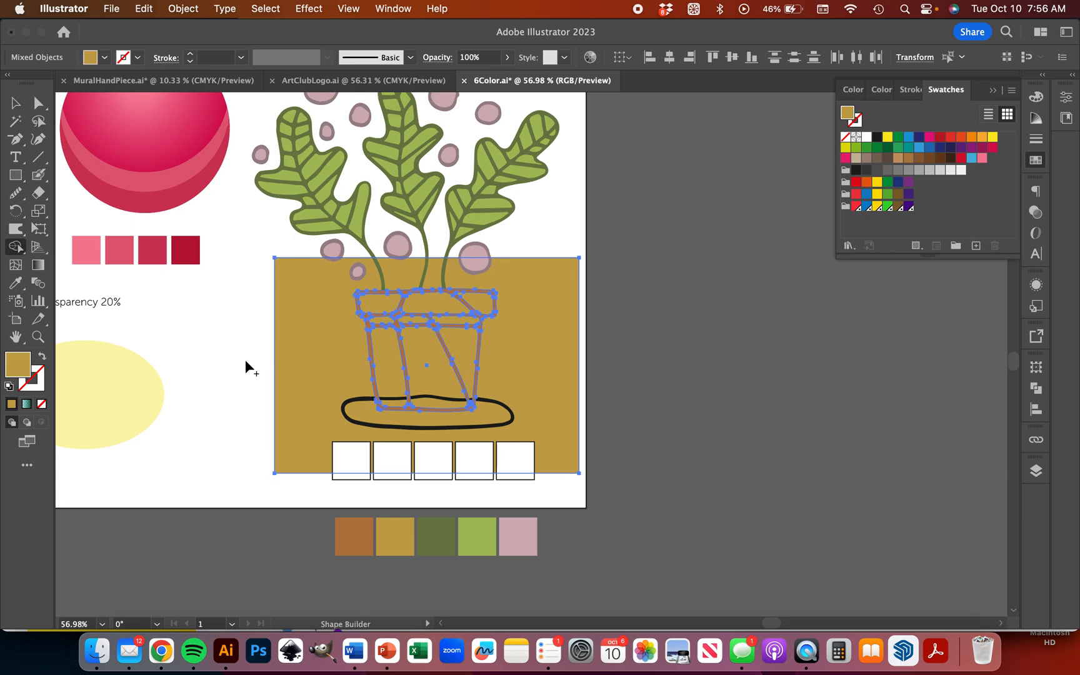
pyautogui.keyDown('alt'); pyautogui.click(323, 353); pyautogui.keyUp('alt')
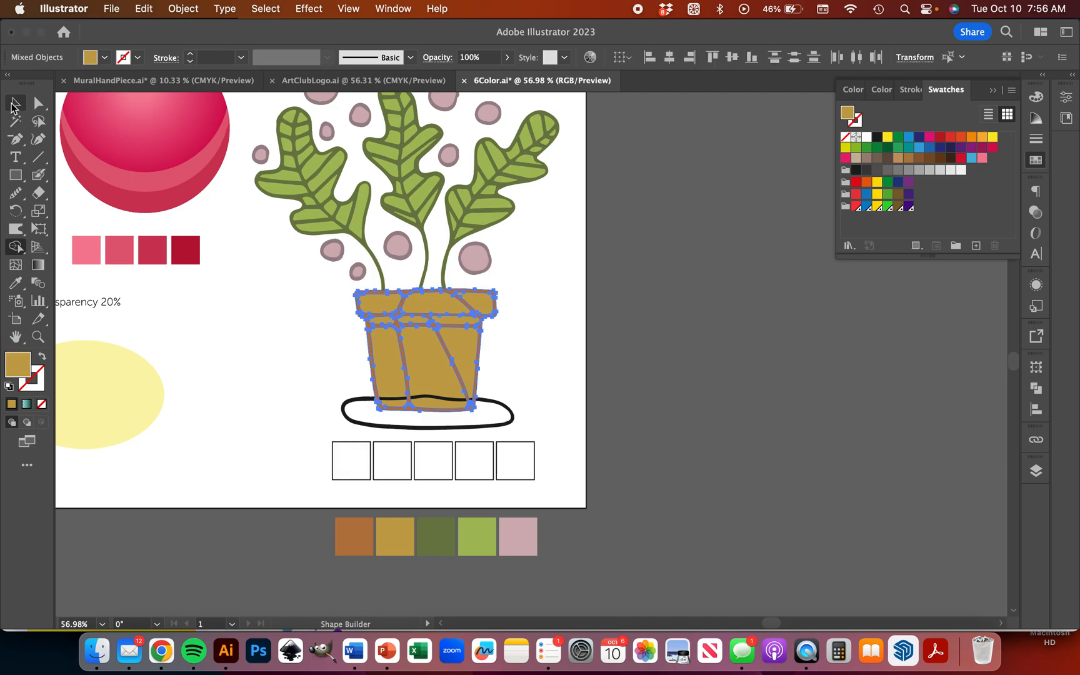
pyautogui.click(14, 104)
pyautogui.click(242, 366)
pyautogui.scroll(3, 330, 410)
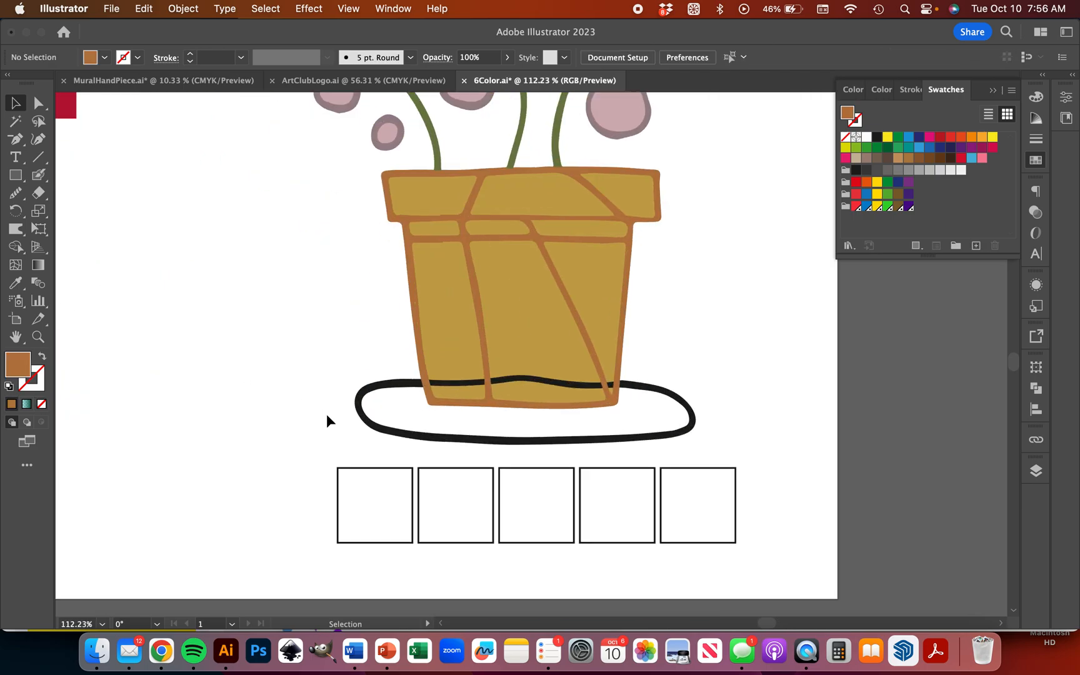
pyautogui.scroll(2, 327, 414)
pyautogui.click(358, 397)
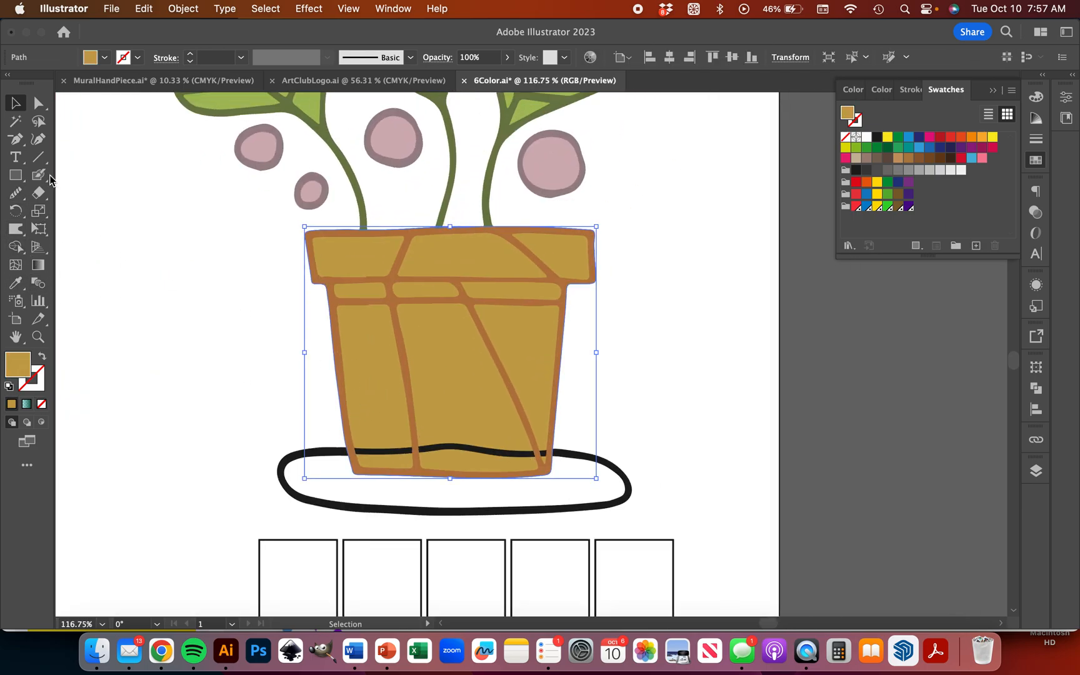
pyautogui.click(14, 250)
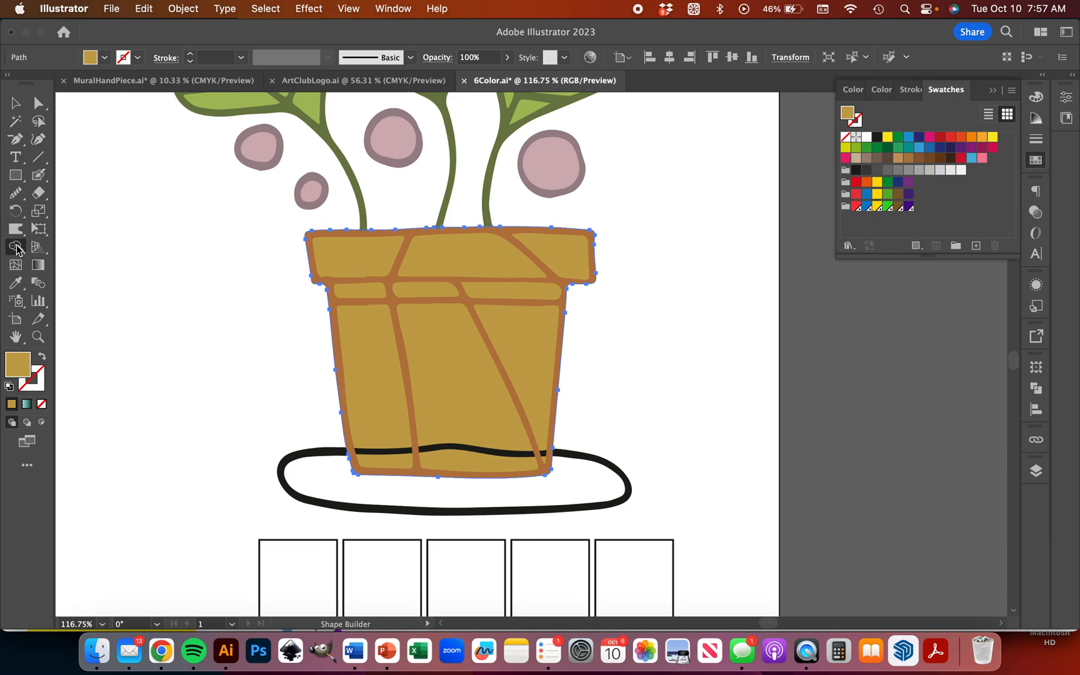
pyautogui.click(16, 103)
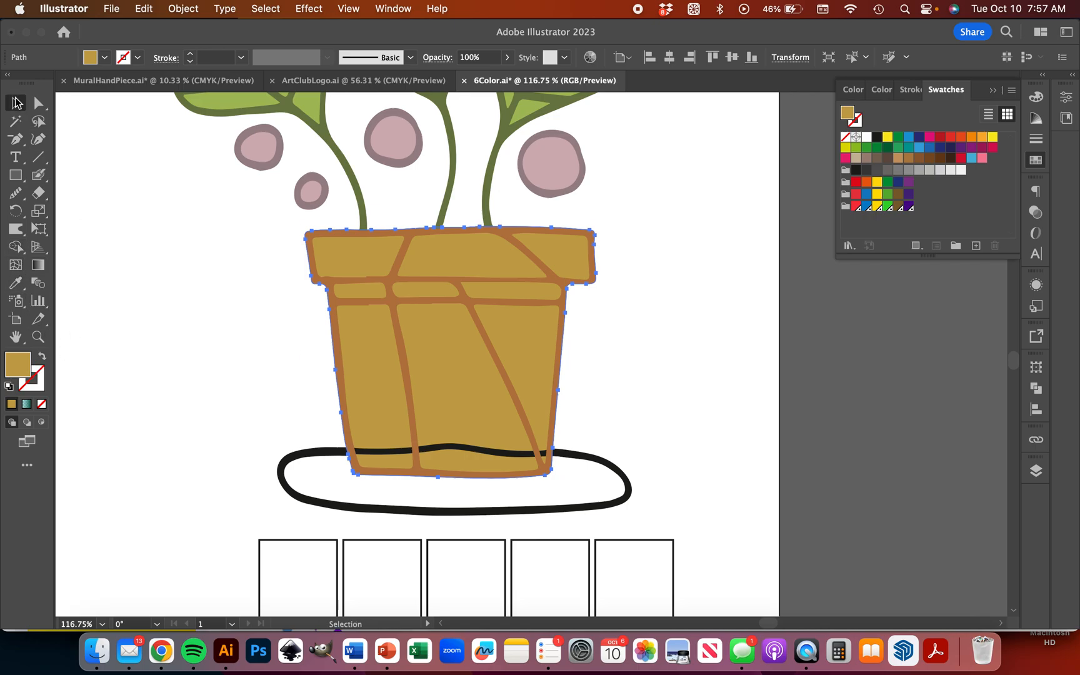
pyautogui.click(169, 297)
# Step: Set the fill to a darker ochre and try the Live Paint Bucket on a section of the pot
pyautogui.doubleClick(27, 357)
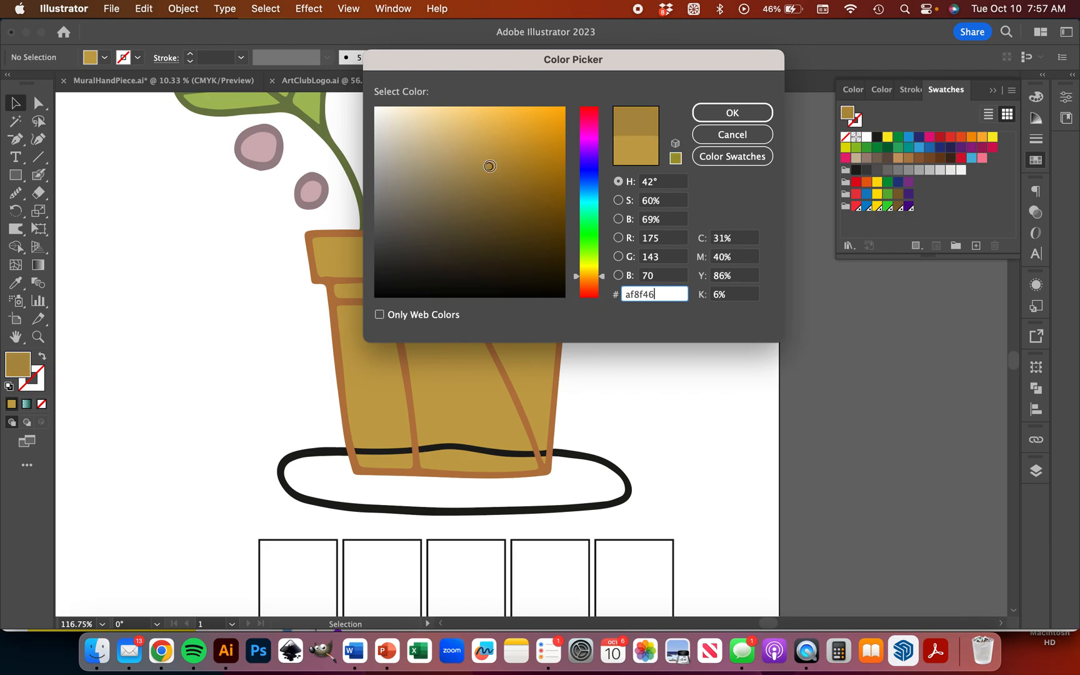
pyautogui.click(732, 113)
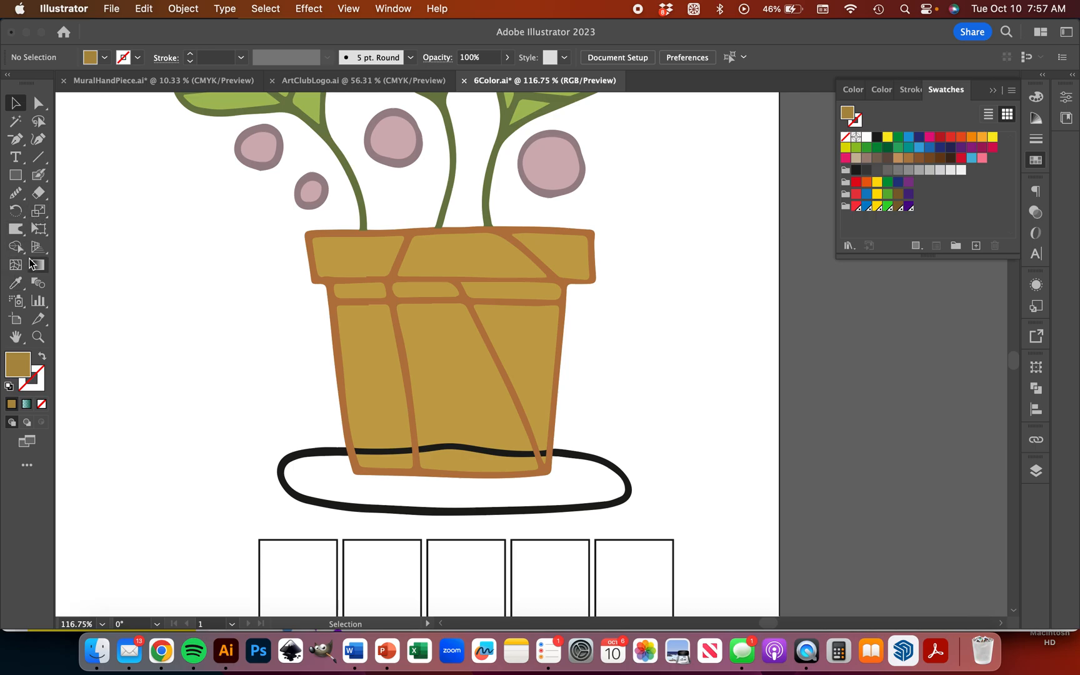
pyautogui.moveTo(17, 249); pyautogui.dragTo(71, 283)
pyautogui.moveTo(21, 257); pyautogui.dragTo(73, 269)
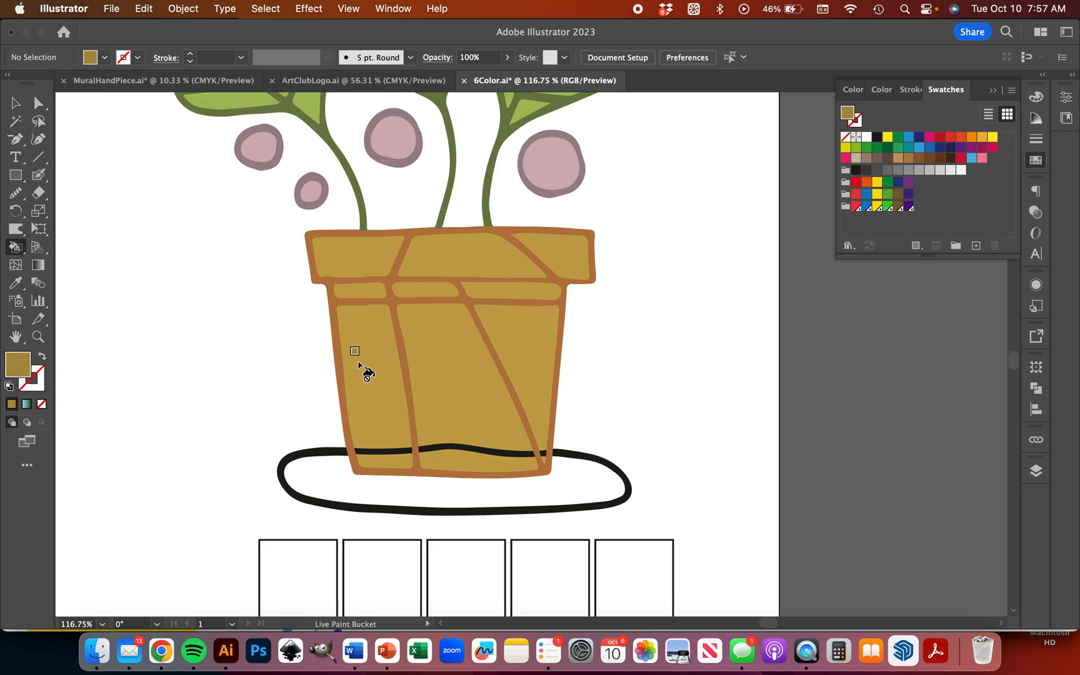
pyautogui.click(16, 106)
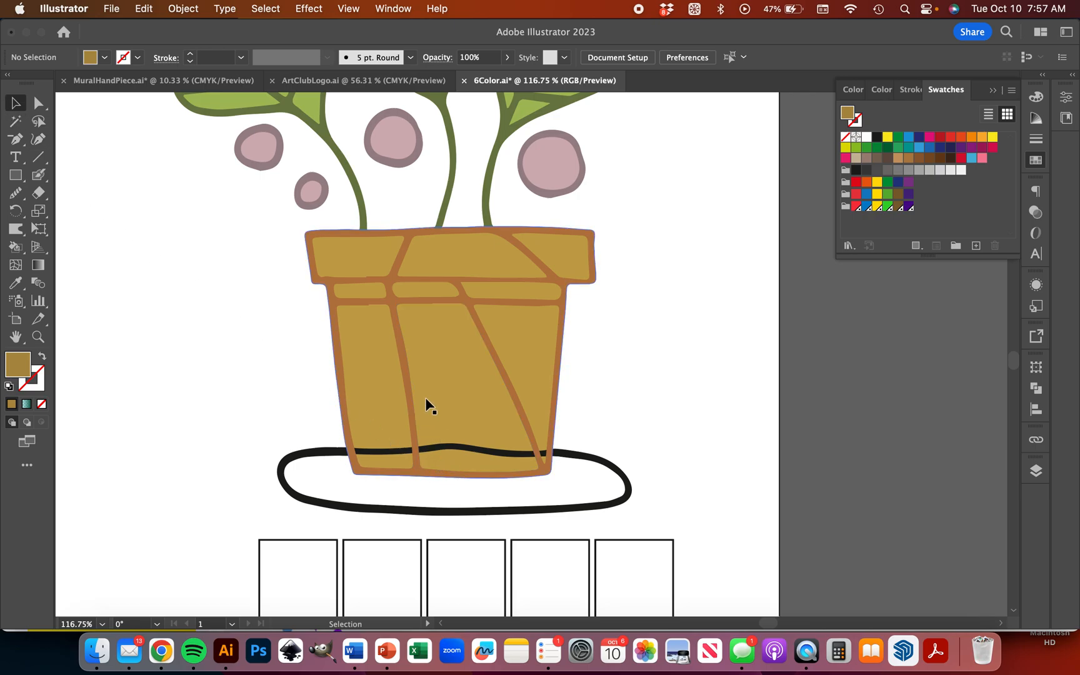
# Step: Send the black saucer outline behind the pot and reselect it
pyautogui.scroll(-3, 430, 405)
pyautogui.click(585, 469)
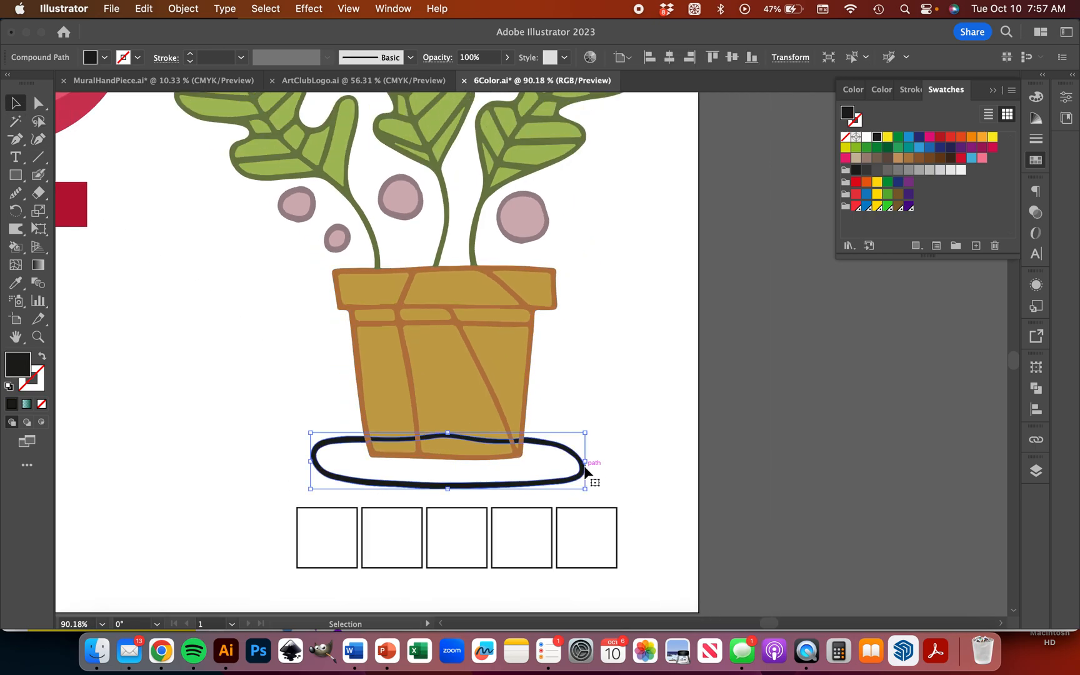
pyautogui.click(207, 491)
pyautogui.click(312, 454)
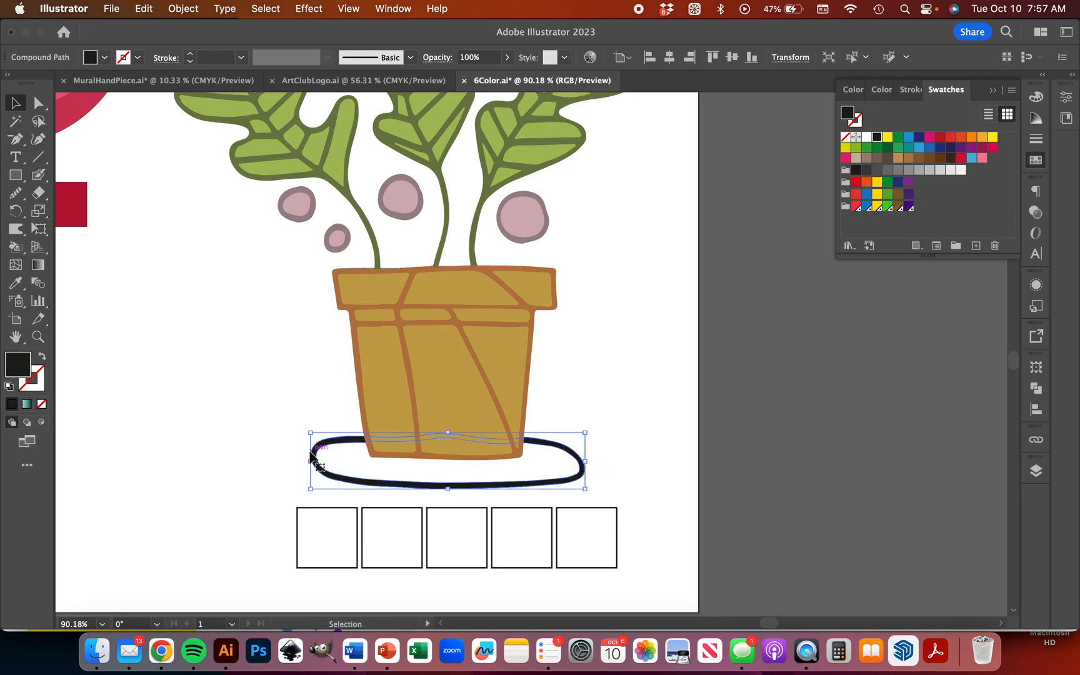
# Step: Try recoloring the saucer outline with the teal gradient sampled from the transparent gradient oval
pyautogui.scroll(-3, 312, 454)
pyautogui.press('i')
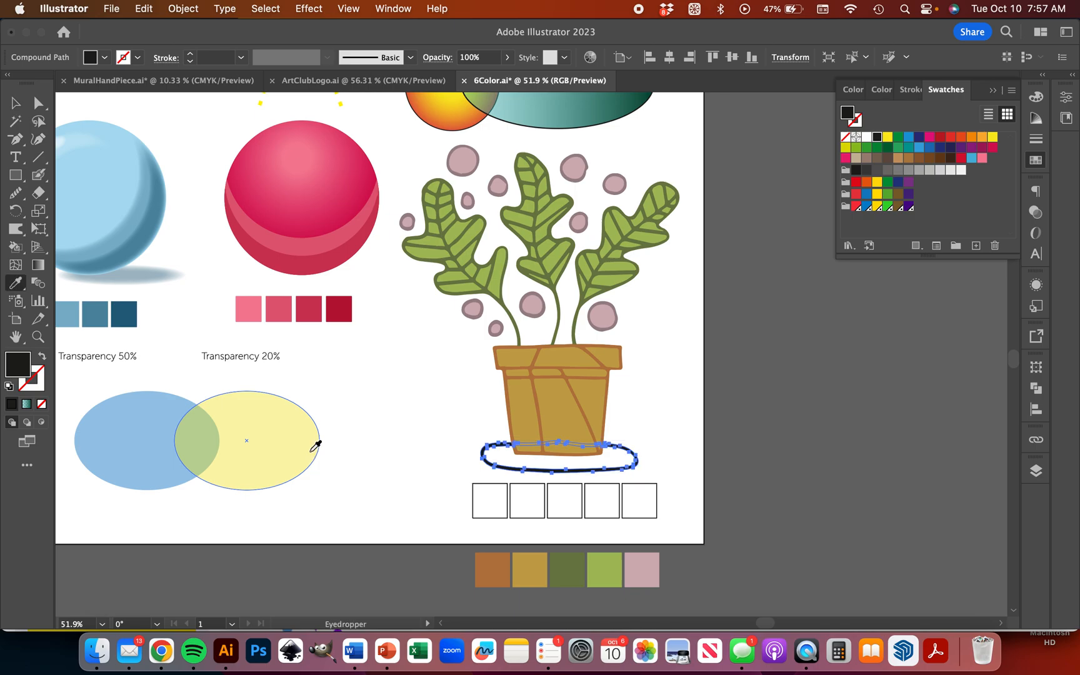
pyautogui.scroll(5, 309, 450)
pyautogui.hscroll(4, 309, 450)
pyautogui.click(507, 217)
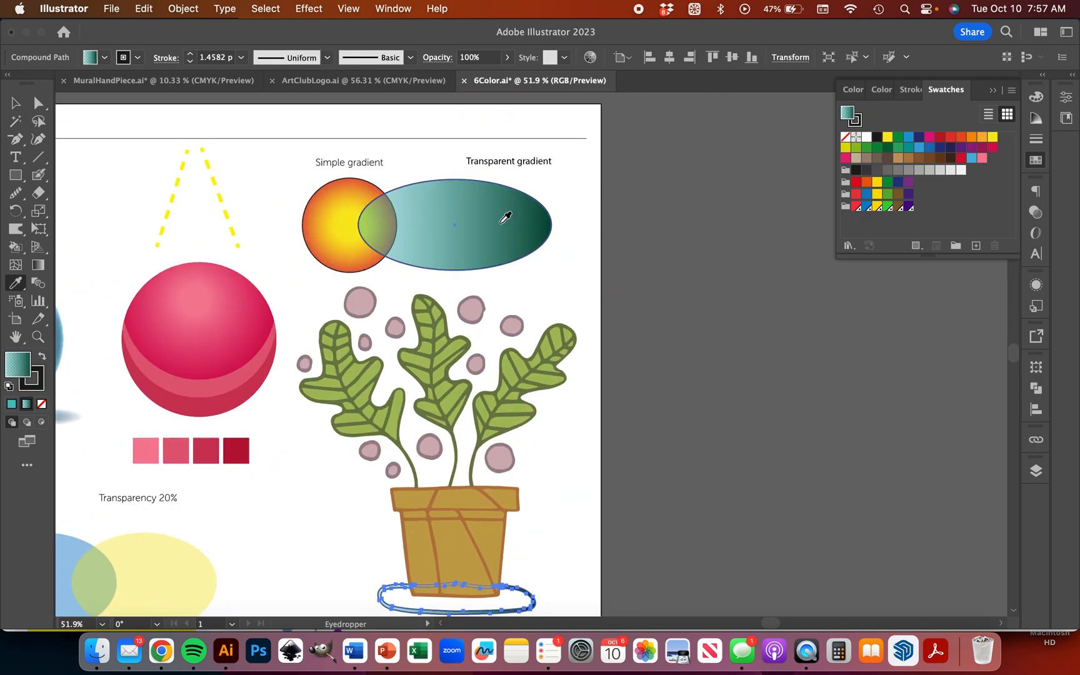
pyautogui.scroll(-6, 507, 217)
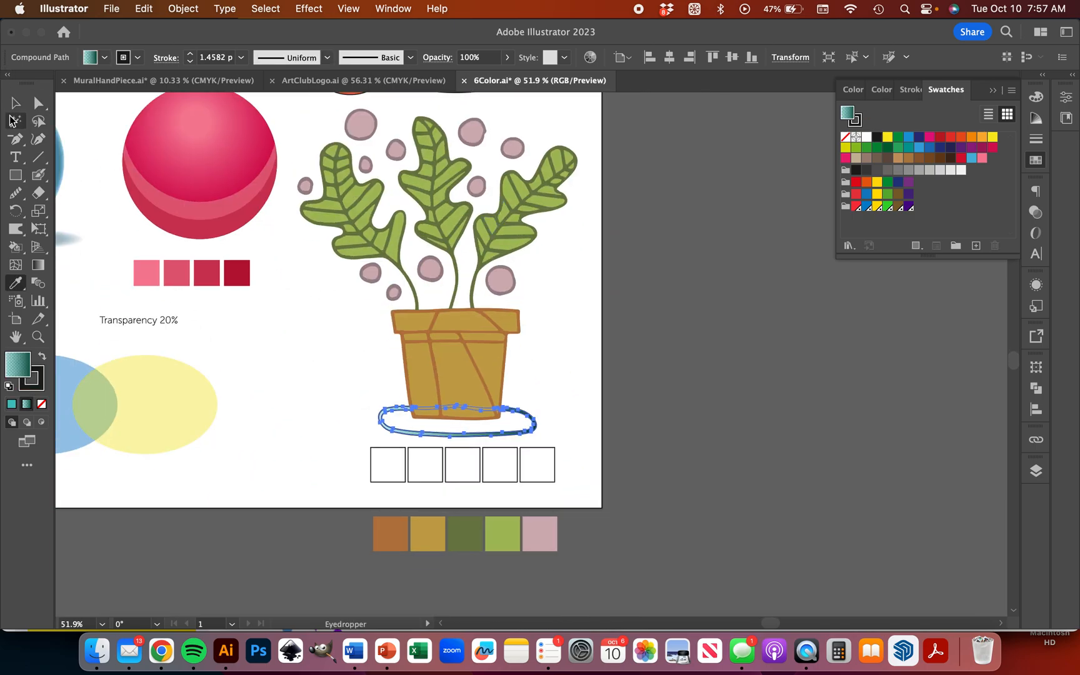
pyautogui.click(15, 103)
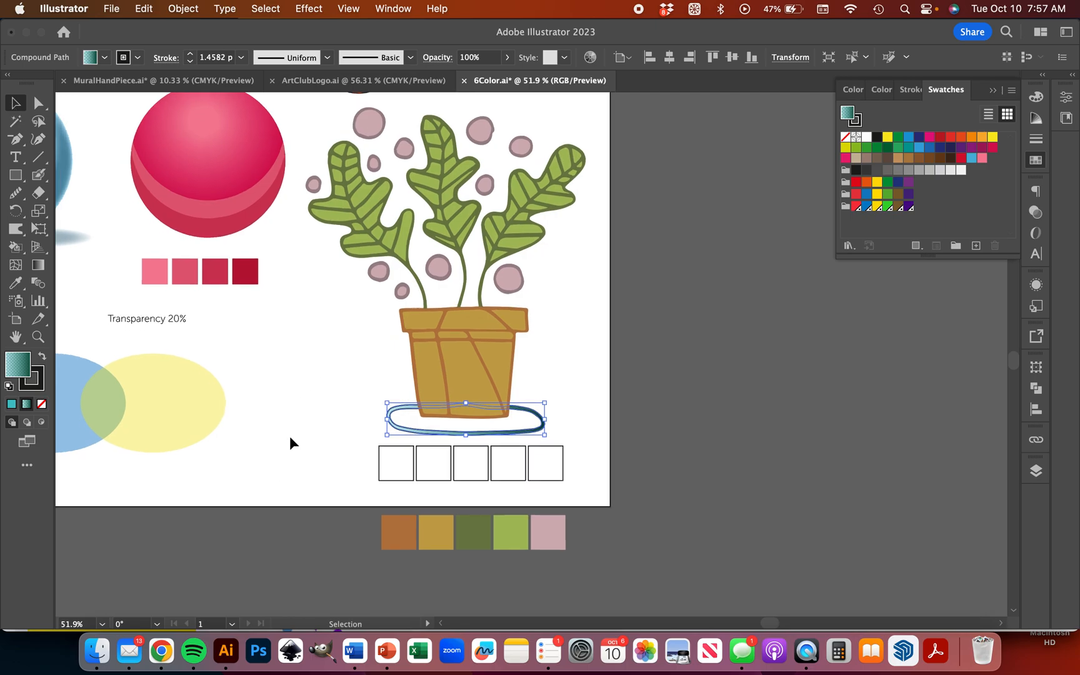
# Step: Recolor the saucer outline with the medium blue sampled from the third square under the blue sphere
pyautogui.hscroll(-6, 289, 442)
pyautogui.scroll(-1, 290, 442)
pyautogui.press('i')
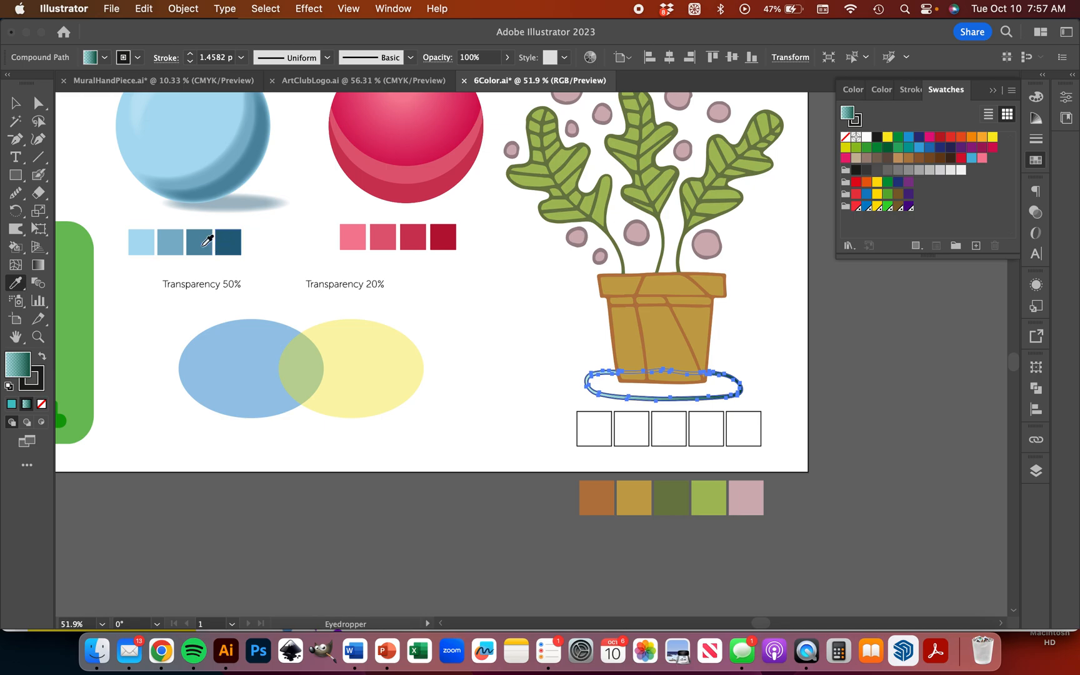
pyautogui.click(210, 241)
pyautogui.click(15, 103)
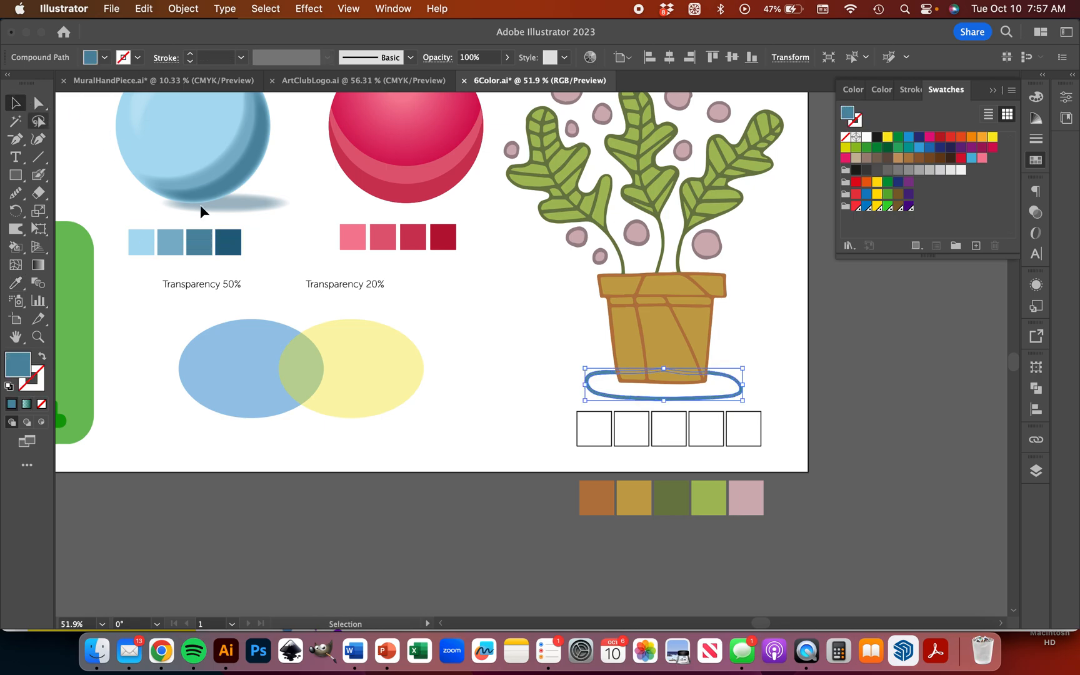
# Step: Draw a wide rectangle that fully covers the saucer at the pot's base and send it to the back
pyautogui.click(605, 436)
pyautogui.click(523, 406)
pyautogui.scroll(3, 523, 406)
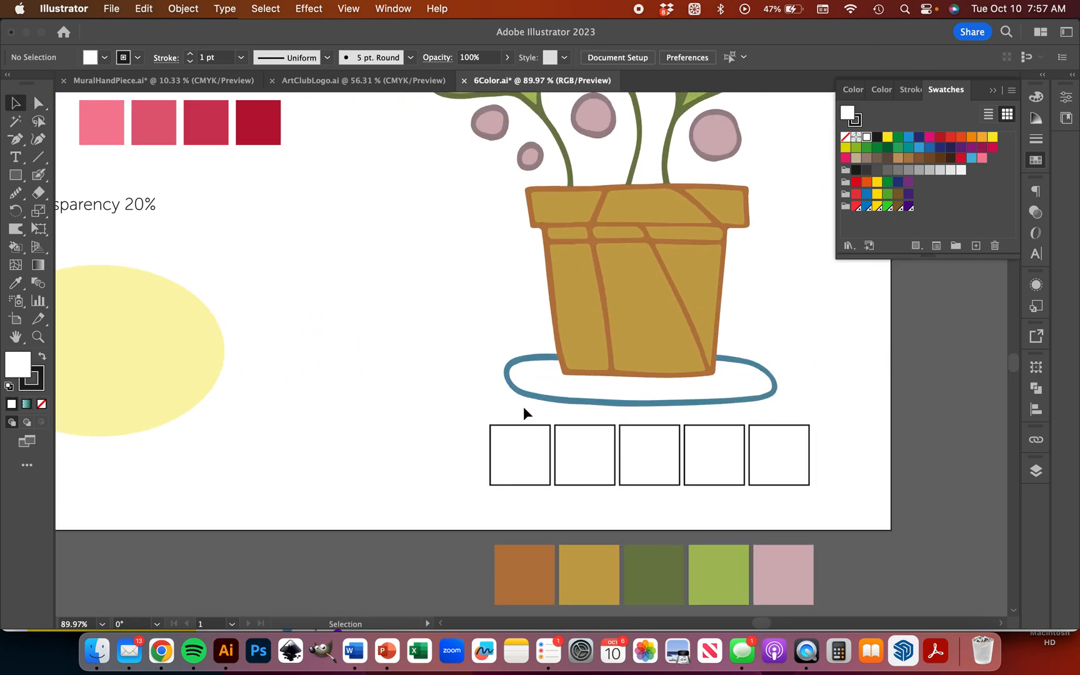
pyautogui.press('m')
pyautogui.moveTo(409, 319); pyautogui.dragTo(829, 427)
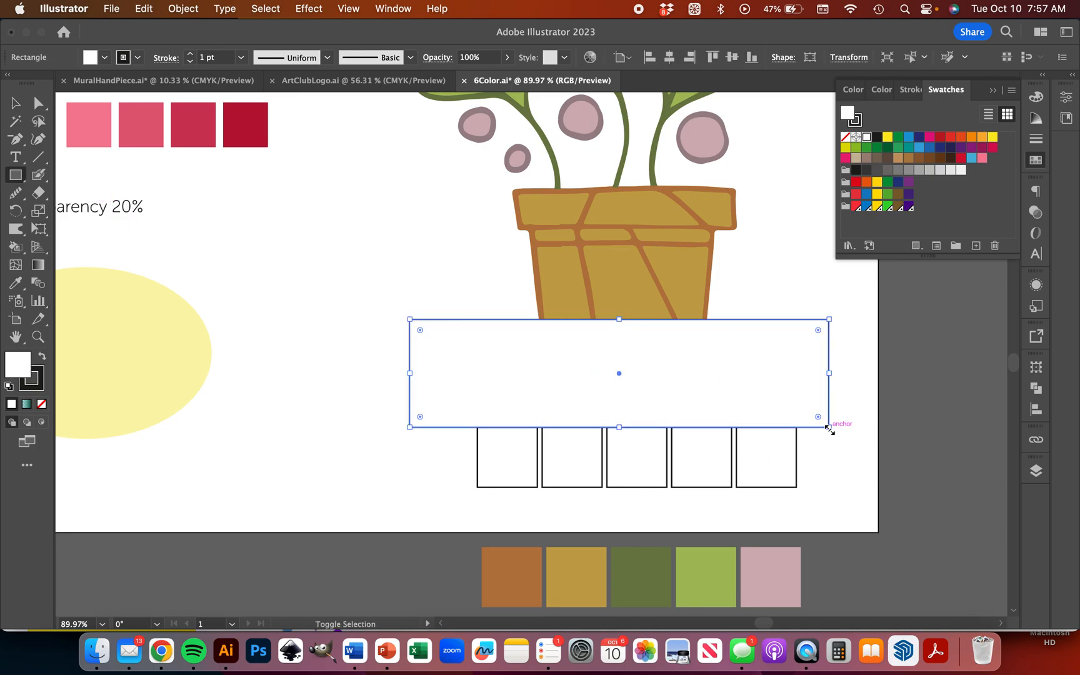
pyautogui.press('super+shift+bracketleft')
# Step: Fill the rectangle behind the saucer with the darkest blue sampled from the fourth square under the blue sphere
pyautogui.press('i')
pyautogui.scroll(5, 181, 279)
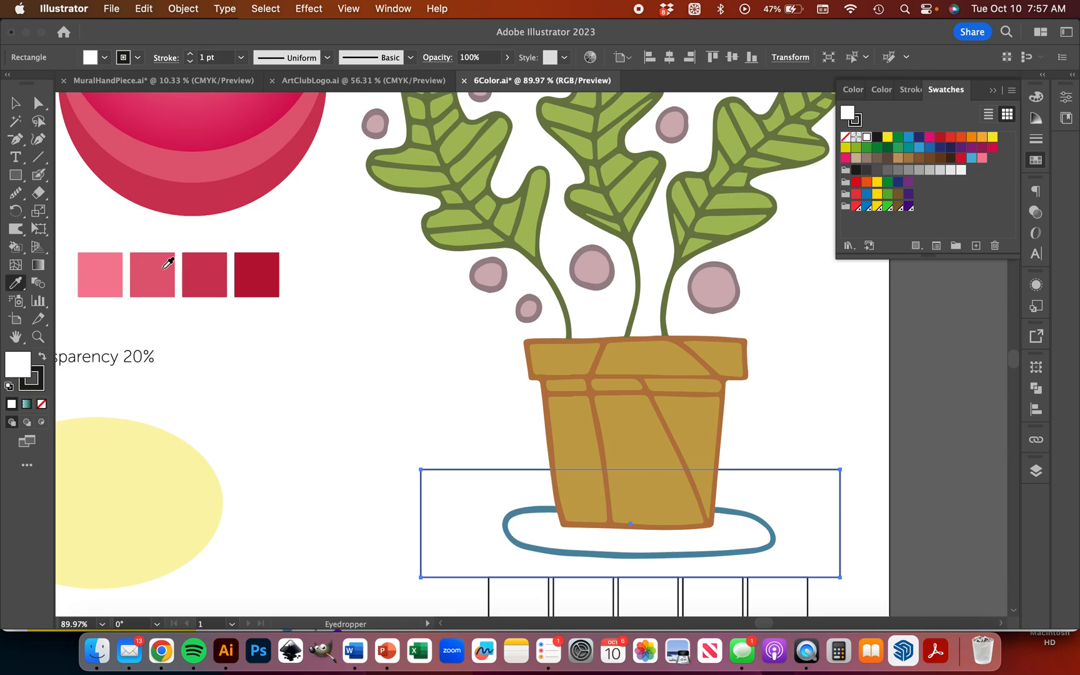
pyautogui.hscroll(-8, 184, 277)
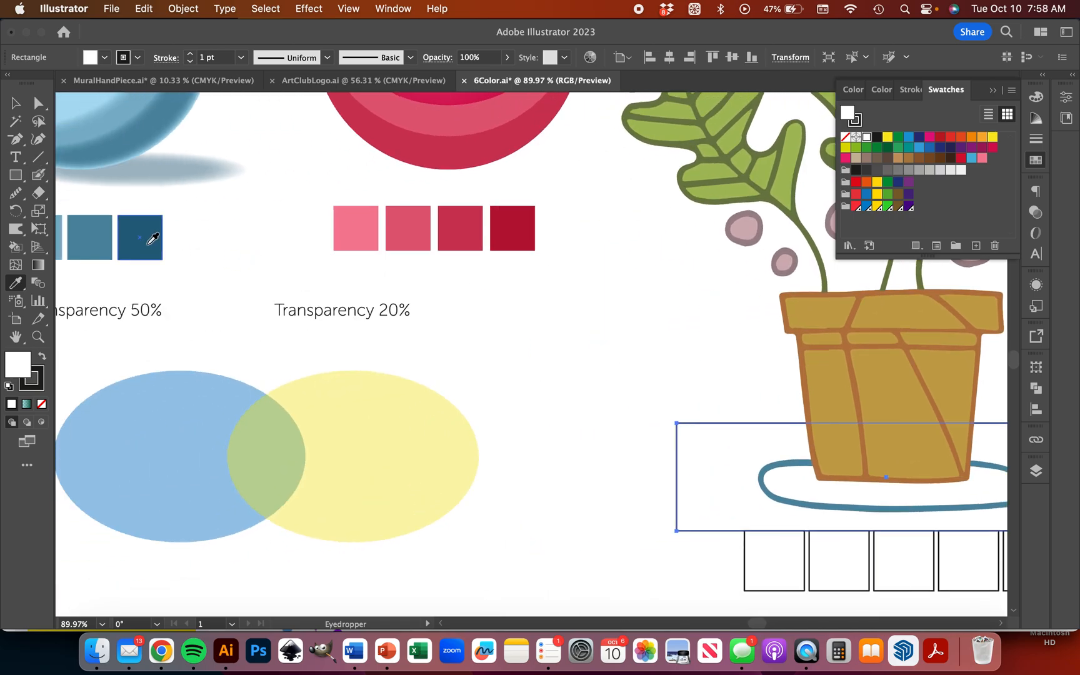
pyautogui.click(149, 243)
pyautogui.hscroll(6, 588, 347)
pyautogui.scroll(-2, 589, 347)
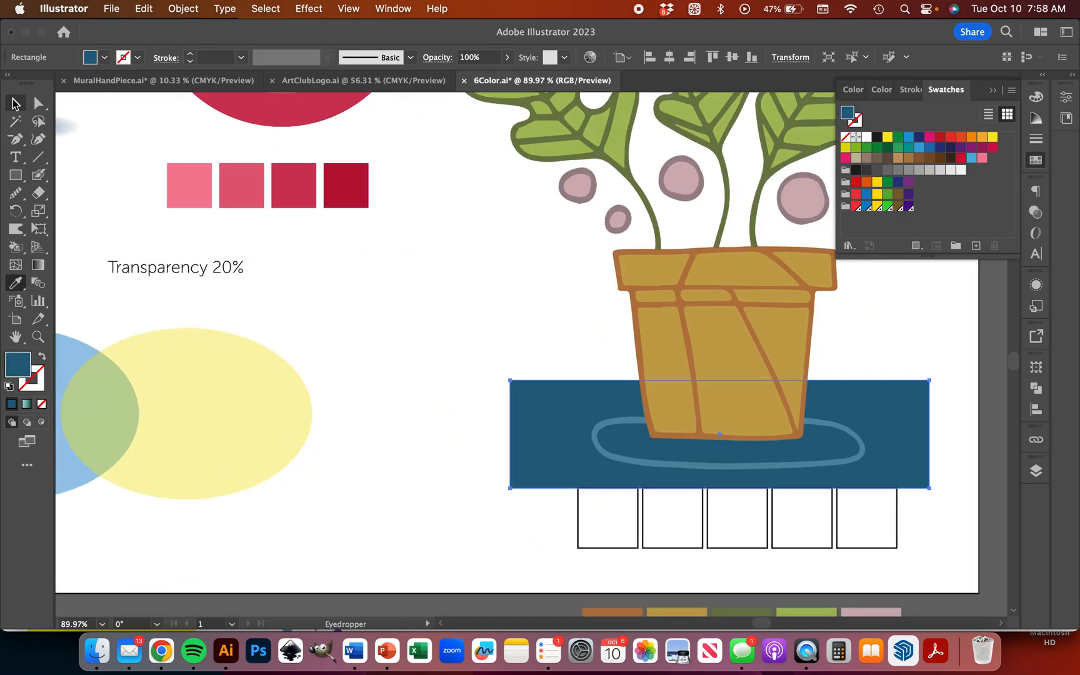
# Step: Remove the part of the dark blue rectangle outside the saucer outline with the Shape Builder and deselect the saucer
pyautogui.click(16, 104)
pyautogui.keyDown('shift'); pyautogui.click(629, 459); pyautogui.keyUp('shift')
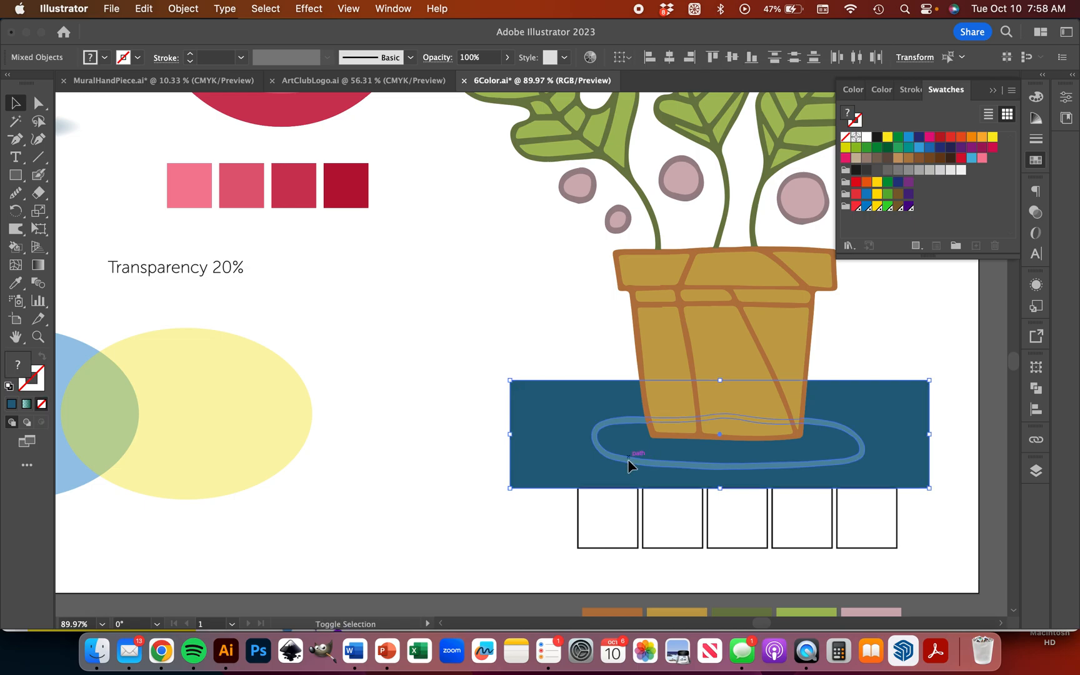
pyautogui.moveTo(16, 247); pyautogui.dragTo(48, 251)
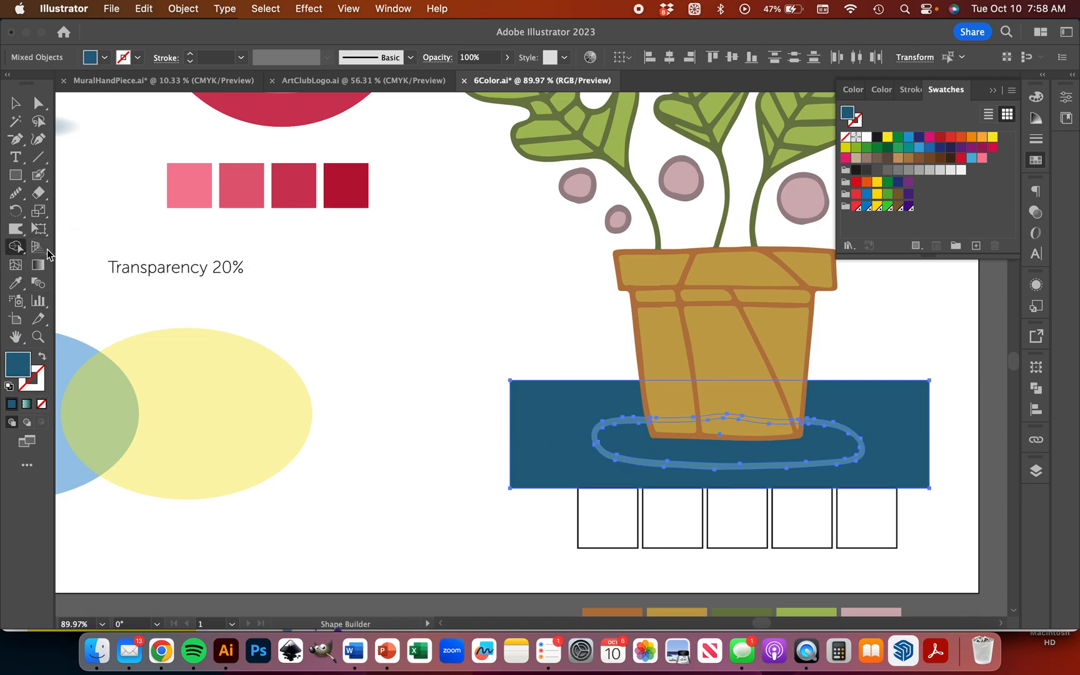
pyautogui.keyDown('alt'); pyautogui.click(552, 426); pyautogui.keyUp('alt')
pyautogui.scroll(-3, 552, 425)
pyautogui.hscroll(6, 551, 425)
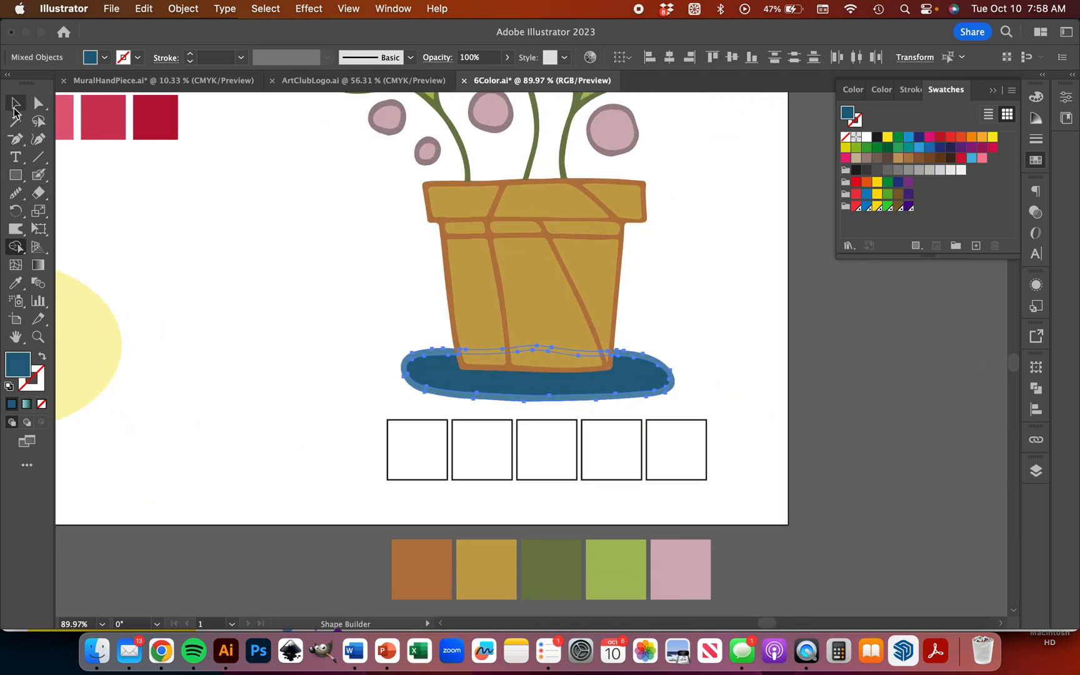
pyautogui.click(13, 102)
pyautogui.scroll(-2, 240, 244)
pyautogui.hscroll(6, 241, 244)
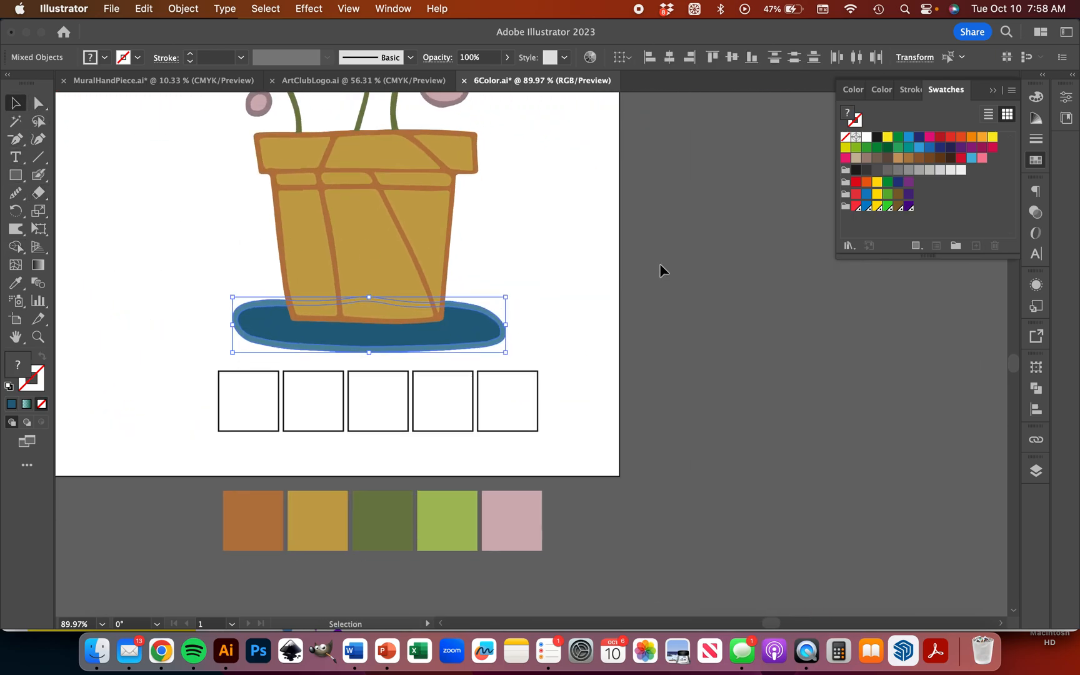
pyautogui.click(599, 279)
pyautogui.scroll(4, 598, 279)
pyautogui.hscroll(-1, 598, 279)
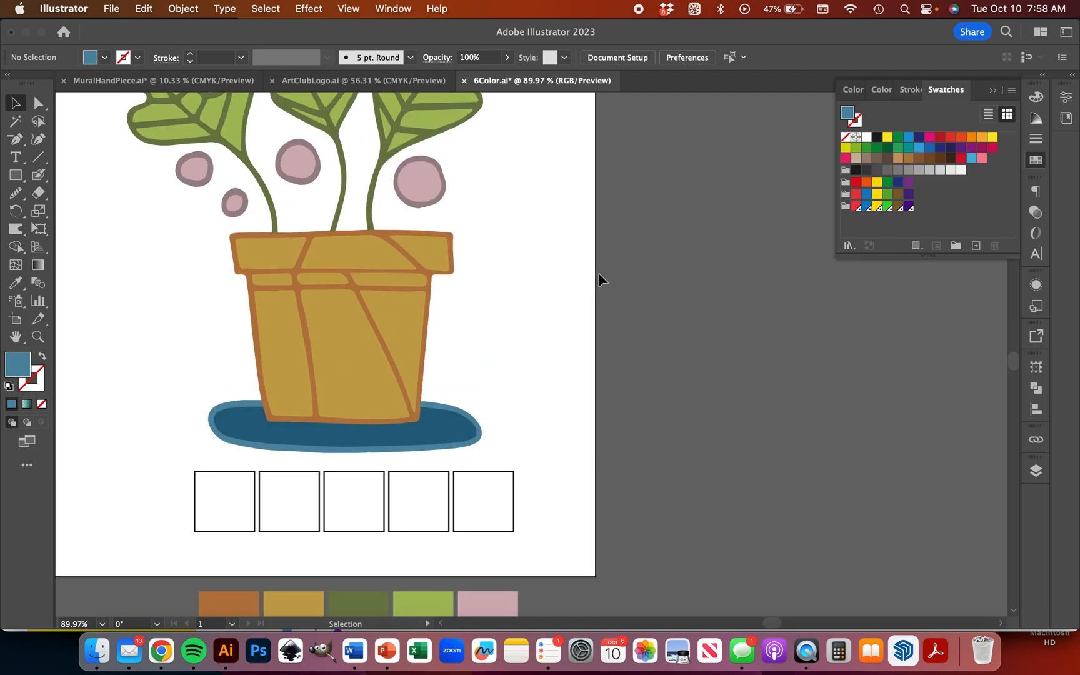
pyautogui.scroll(5, 598, 280)
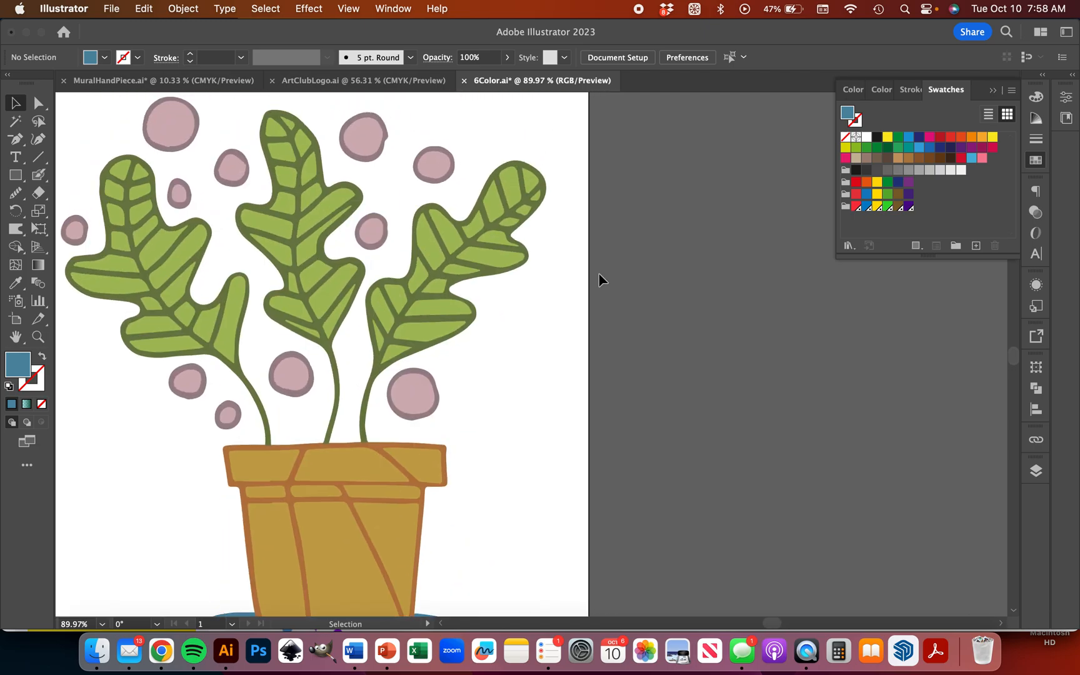
pyautogui.scroll(-2, 598, 279)
pyautogui.hscroll(-6, 598, 279)
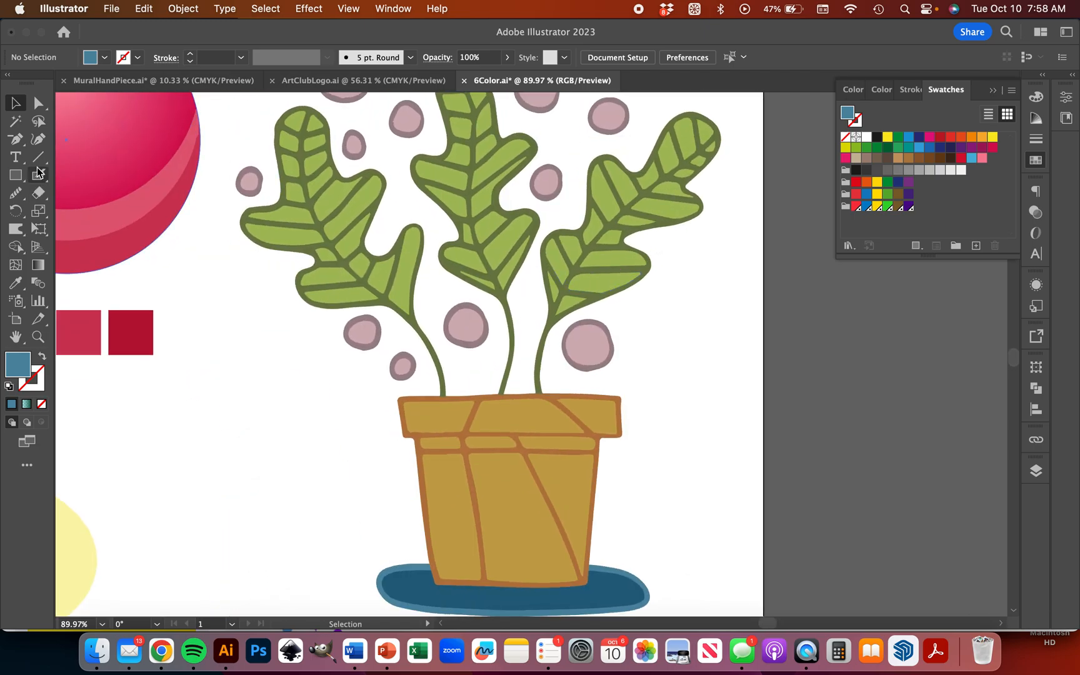
pyautogui.click(38, 177)
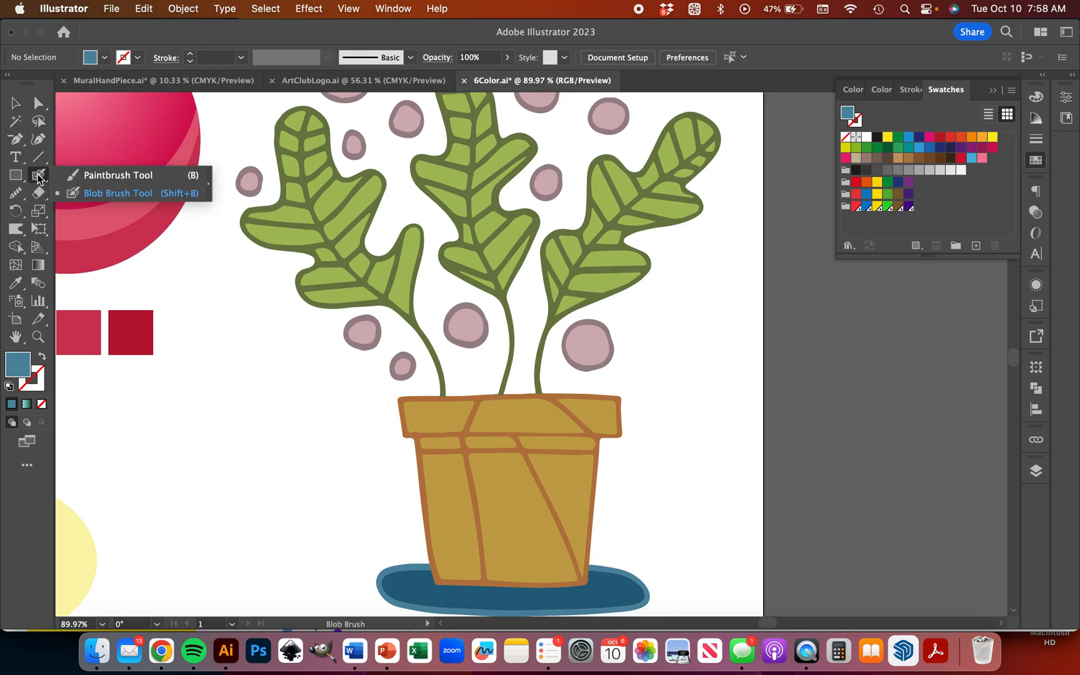
pyautogui.click(42, 191)
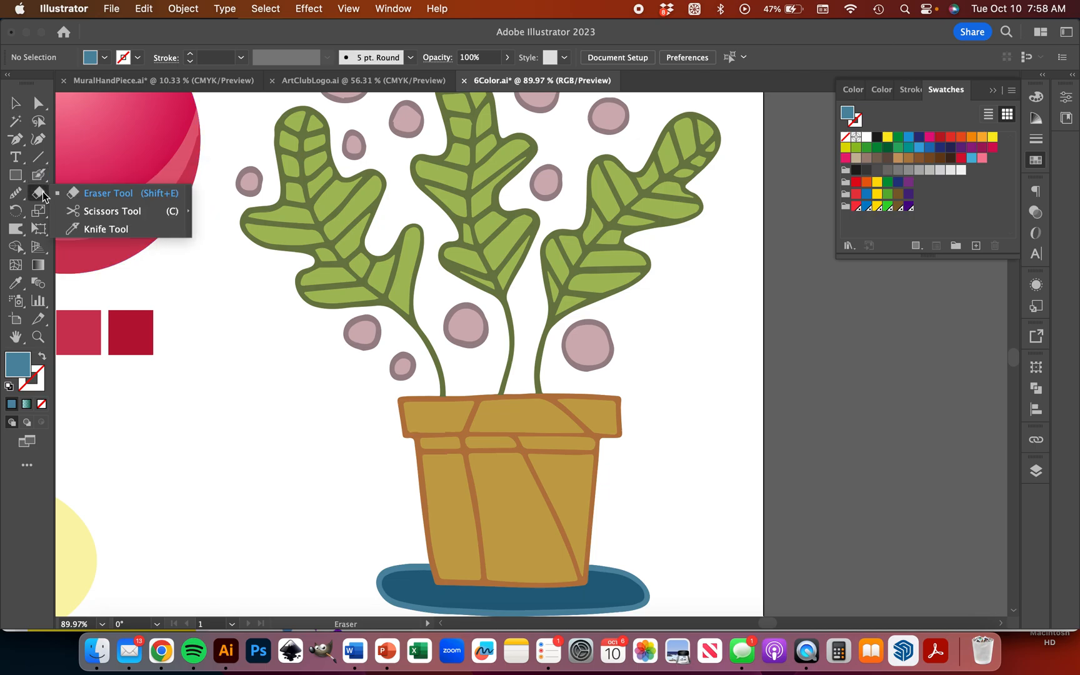
pyautogui.click(38, 176)
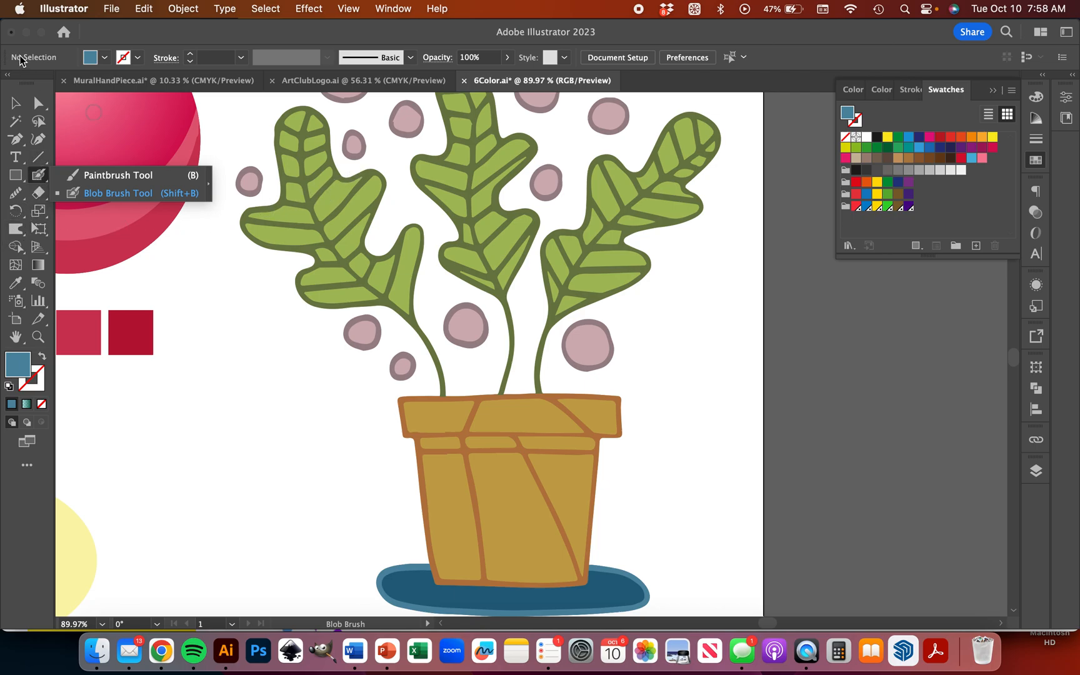
# Step: Turn the pot into a Live Paint group and fill its three leftmost sections with the current medium blue
pyautogui.click(15, 105)
pyautogui.moveTo(352, 425); pyautogui.dragTo(475, 500)
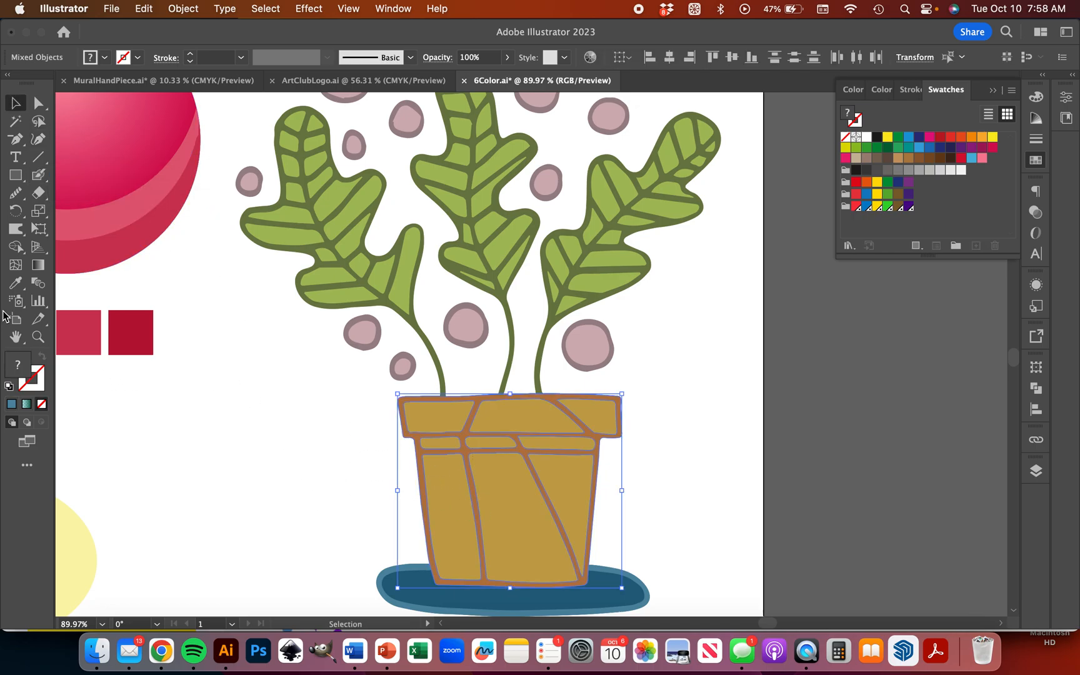
pyautogui.click(15, 247)
pyautogui.click(88, 265)
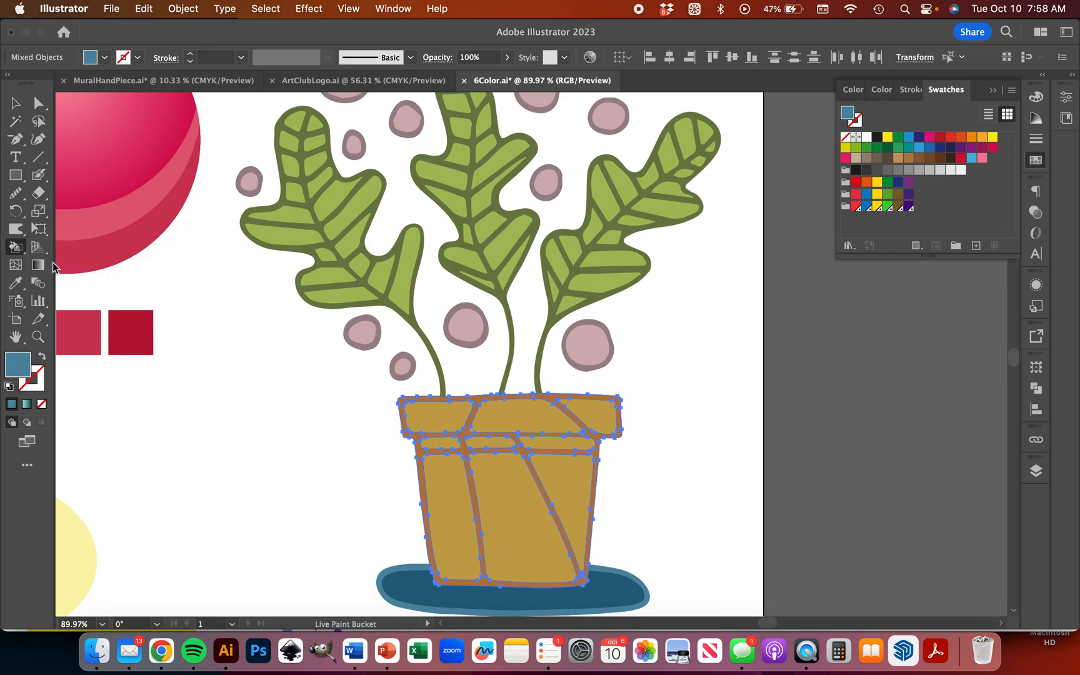
pyautogui.click(445, 511)
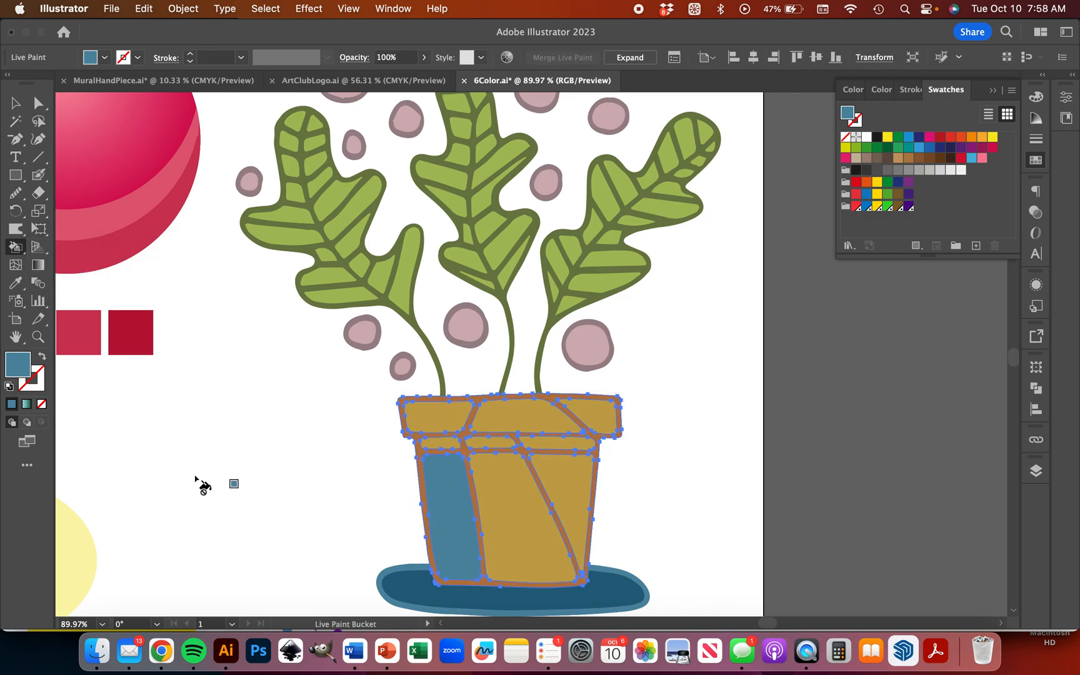
pyautogui.click(446, 444)
pyautogui.click(446, 415)
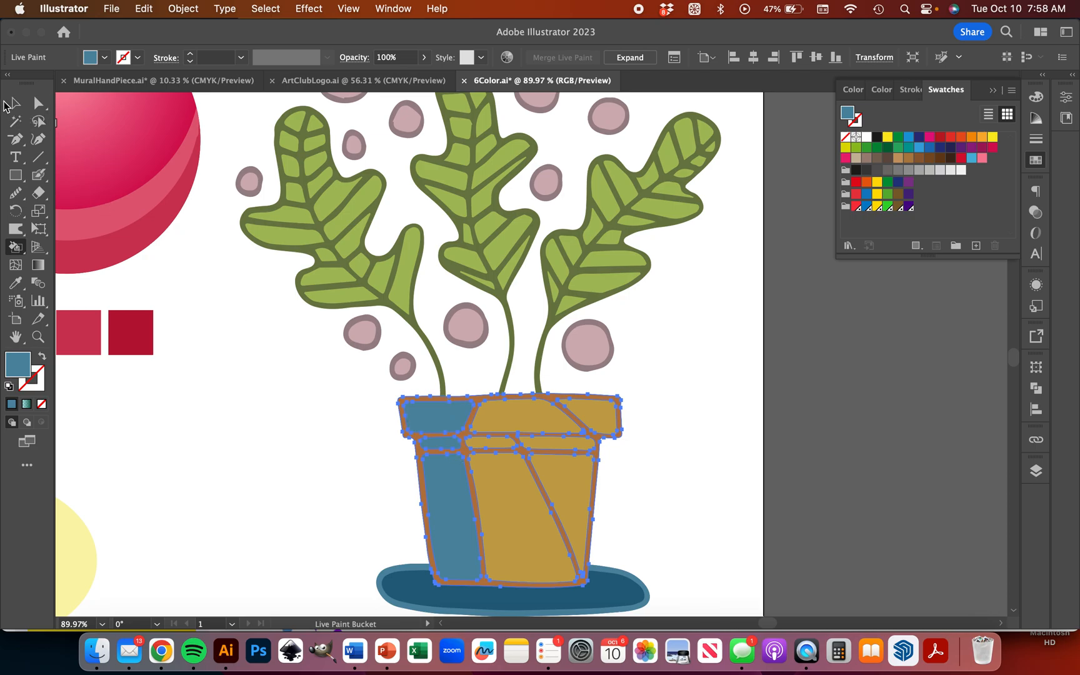
pyautogui.click(16, 103)
pyautogui.click(212, 384)
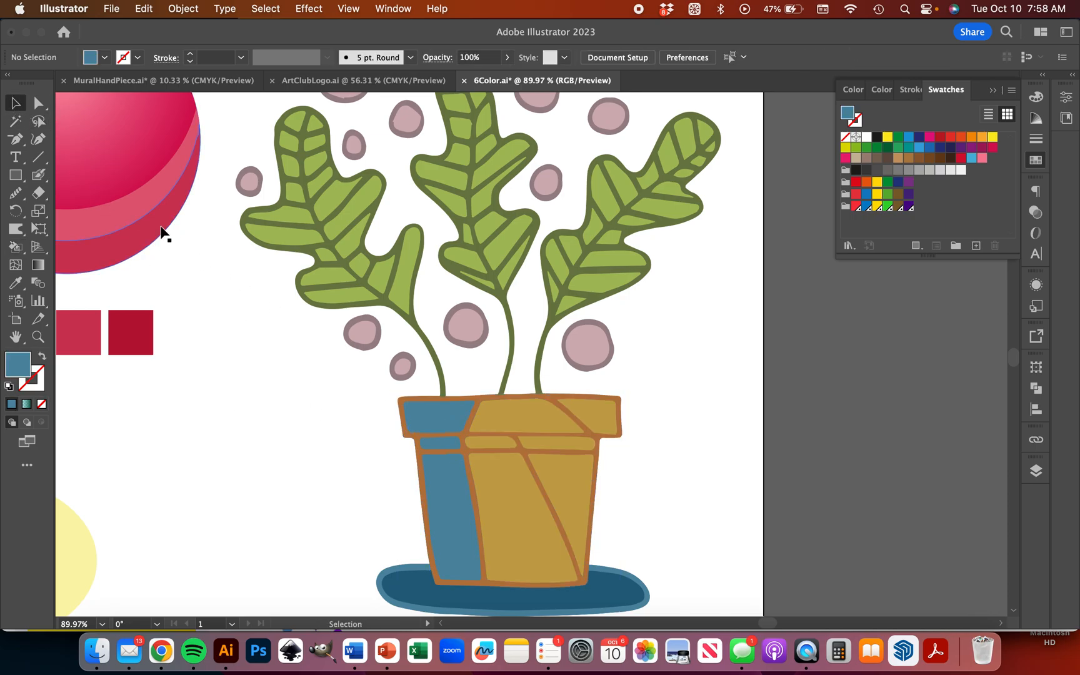
# Step: Recolor the pot's three blue sections with the ochre sampled from the adjacent section and open their fill color for editing
pyautogui.click(38, 103)
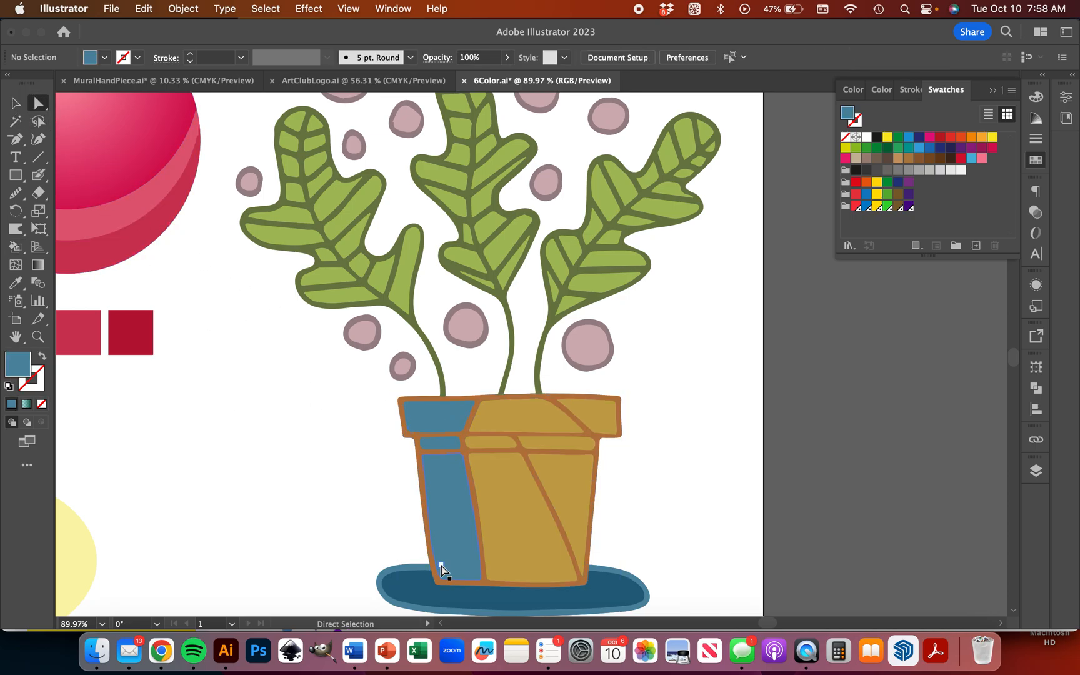
pyautogui.click(470, 537)
pyautogui.keyDown('shift'); pyautogui.click(438, 445); pyautogui.keyUp('shift')
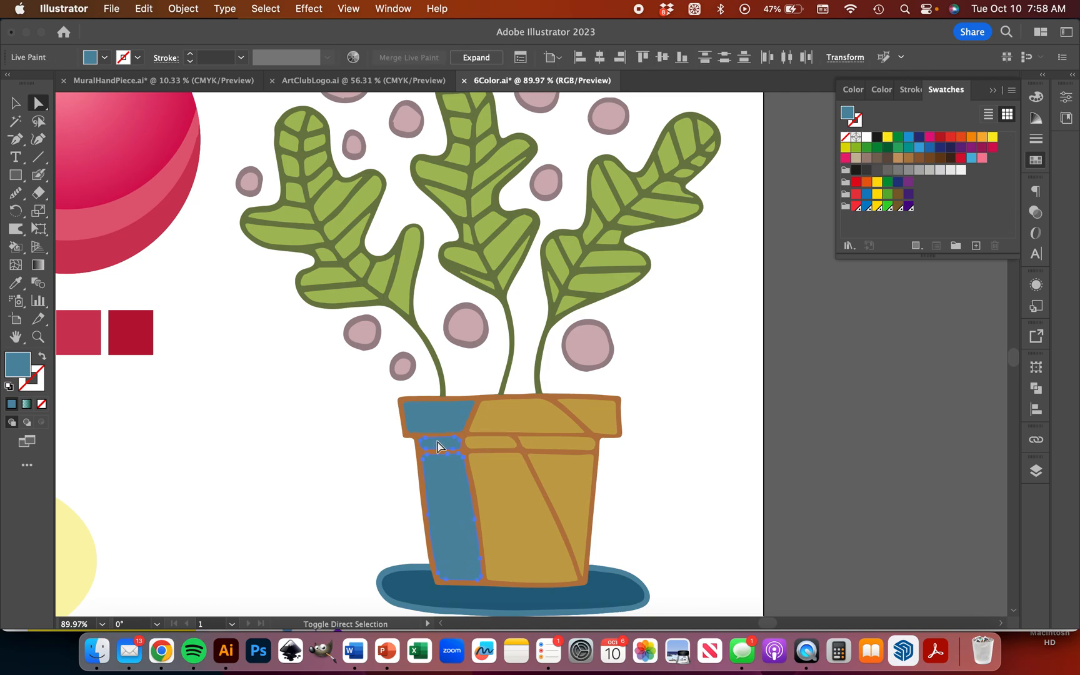
pyautogui.press('i')
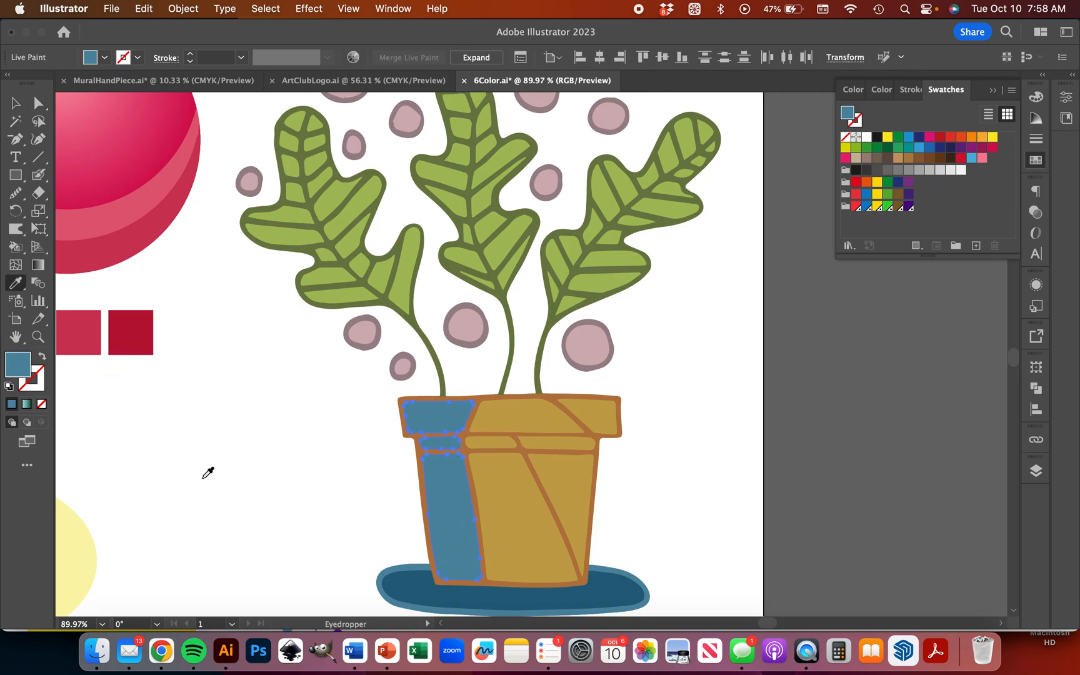
pyautogui.click(530, 507)
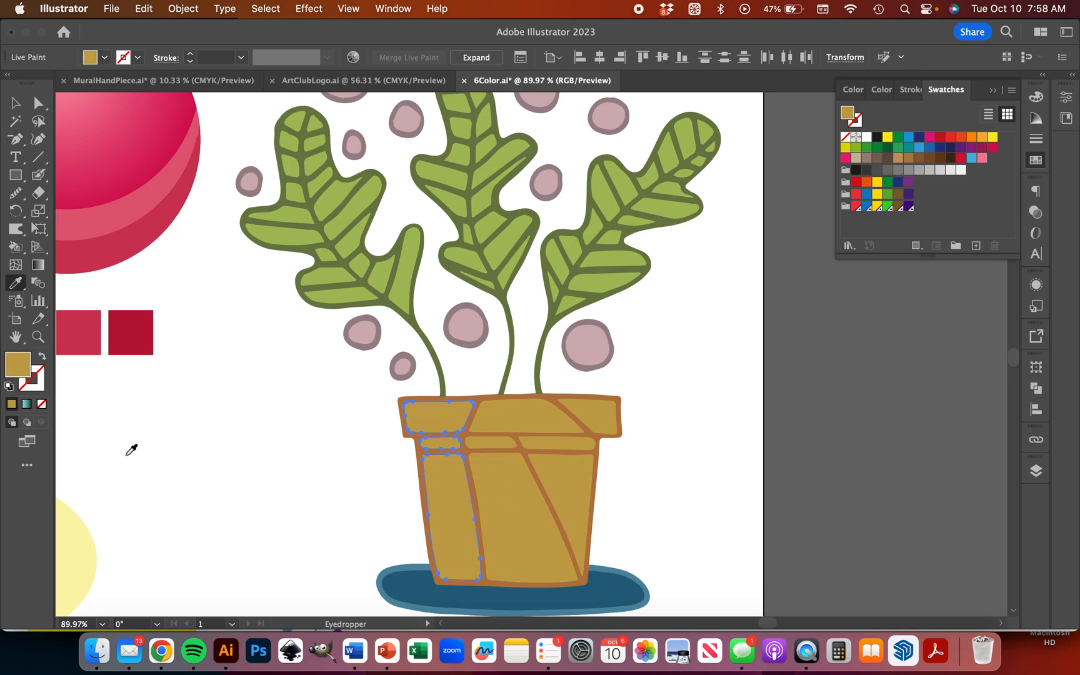
pyautogui.doubleClick(18, 365)
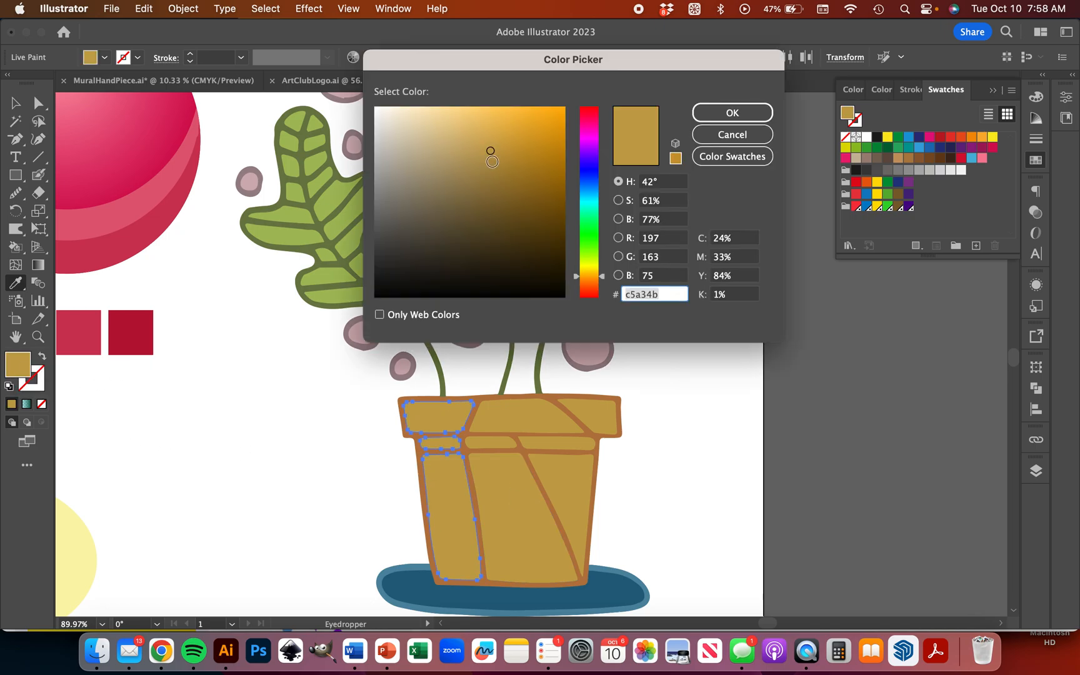